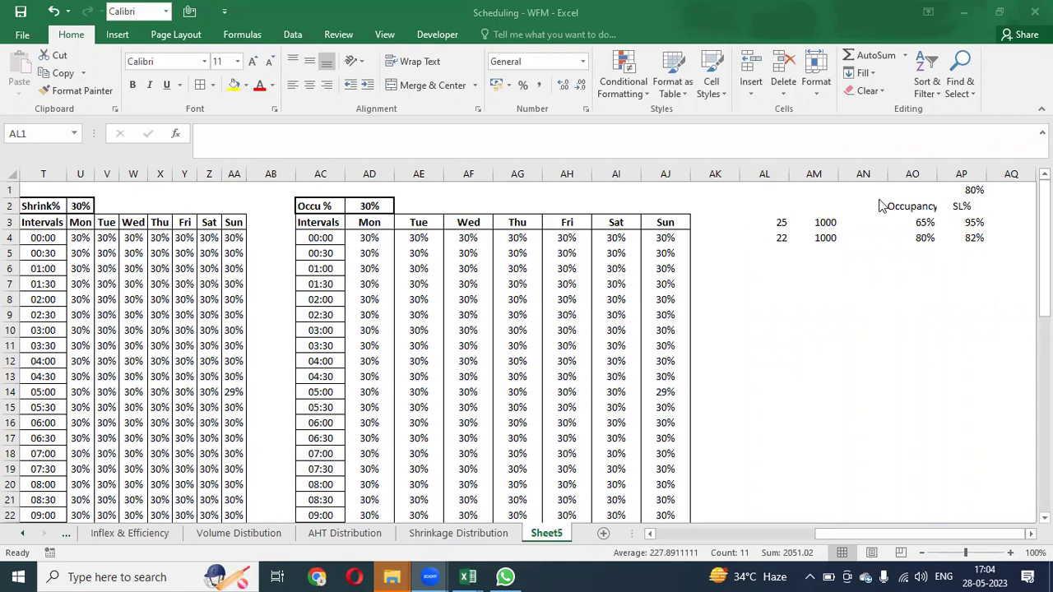
Widen column AO to fit its Occupancy heading
key("ctrl+a")
left_click(864, 282)
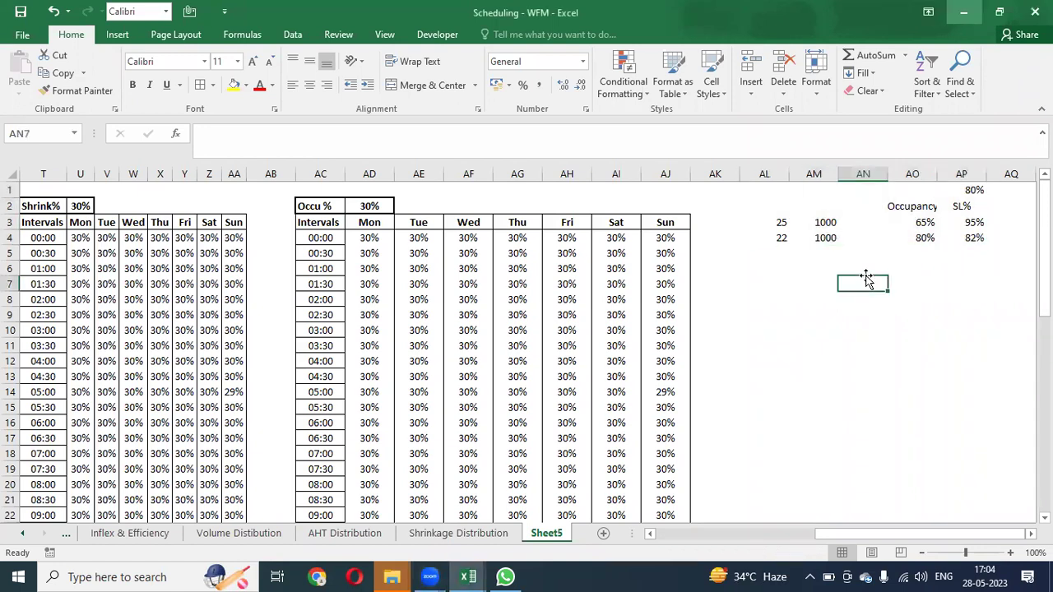
double_click(938, 168)
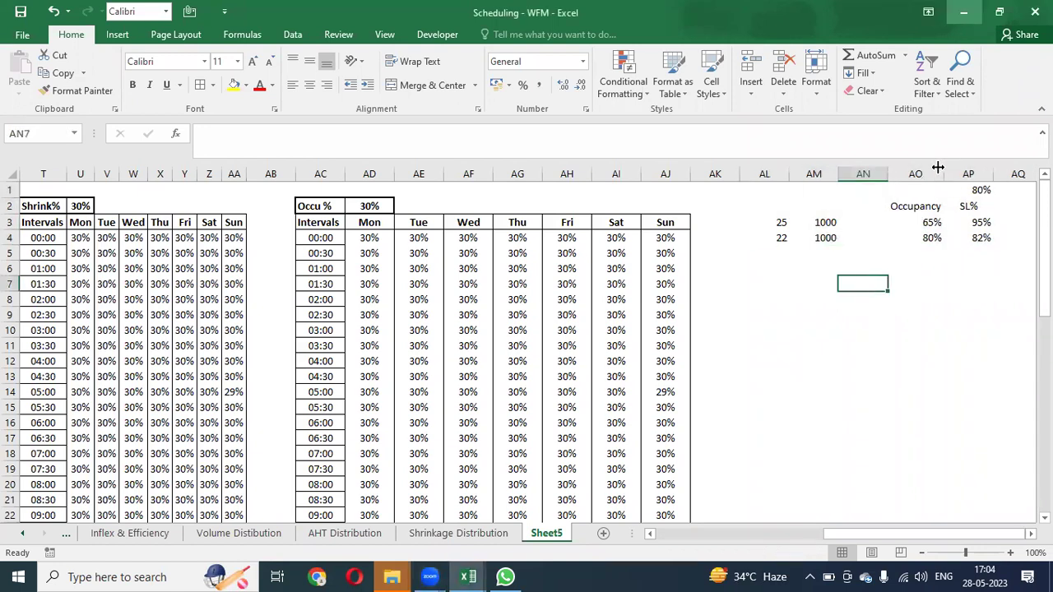
Examine the sample occupancy and SL% comparison in AL1:AP4 beside the Occu % table
left_click(917, 241)
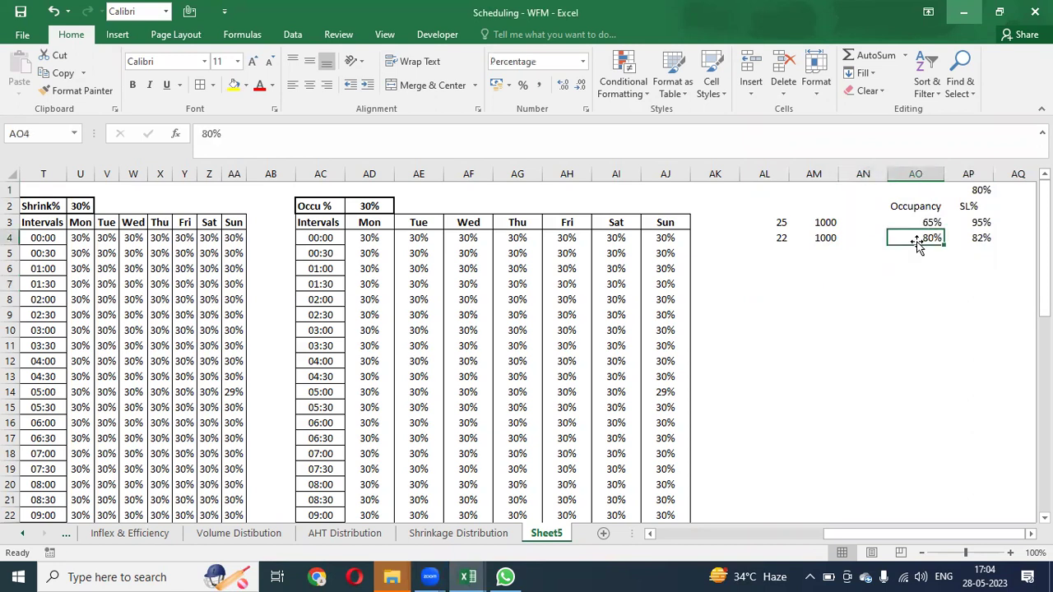
key("Right")
key("Right")
key("Left")
key("Left")
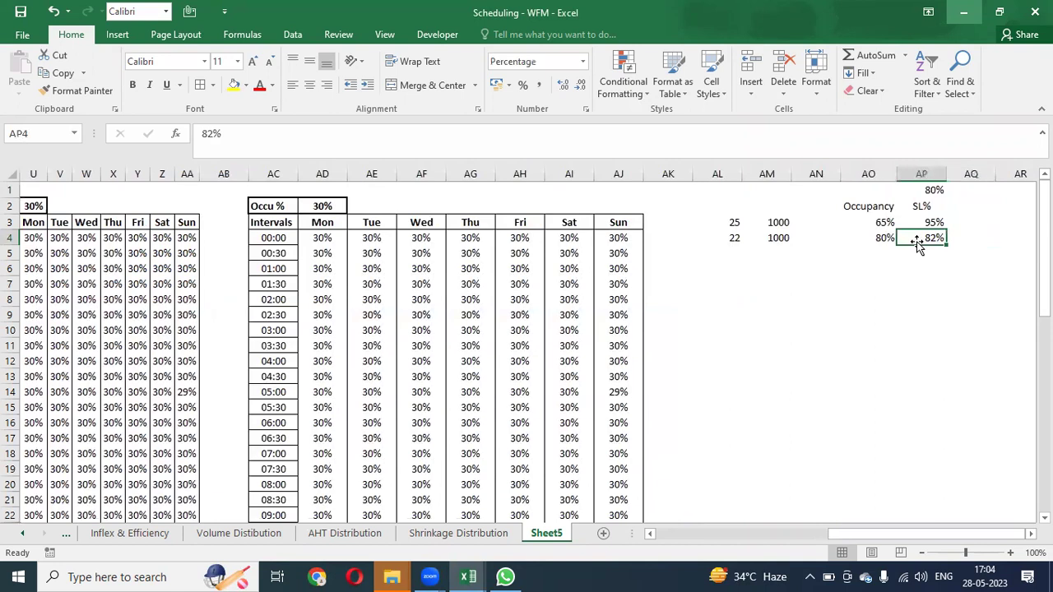
key("Right")
key("shift+Left")
key("shift+Left")
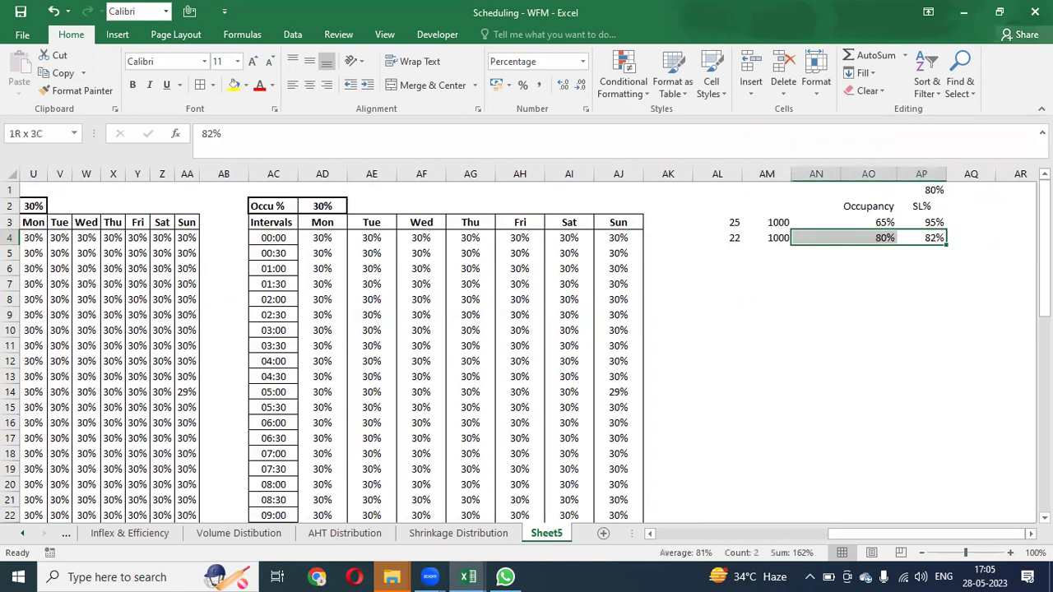
key("shift+Left")
key("shift+Left")
key("shift+Up")
key("shift+Up")
key("shift+Up")
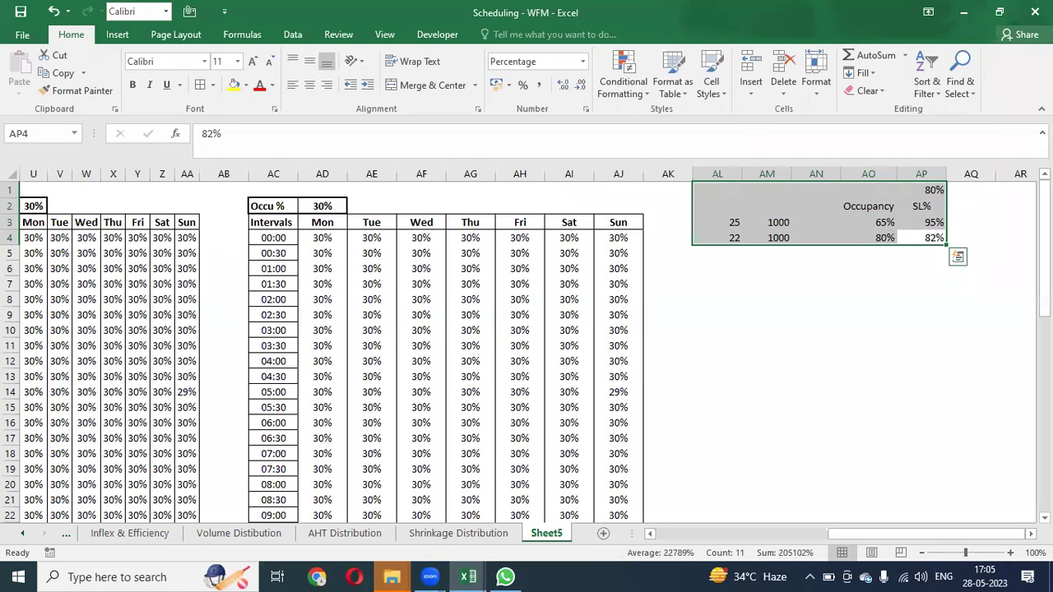
Switch to the Capacity Plan - 2 workbook to check the Projected Occu% row in the weekly view, and return to the Scheduling - WFM workbook
key("alt+Tab")
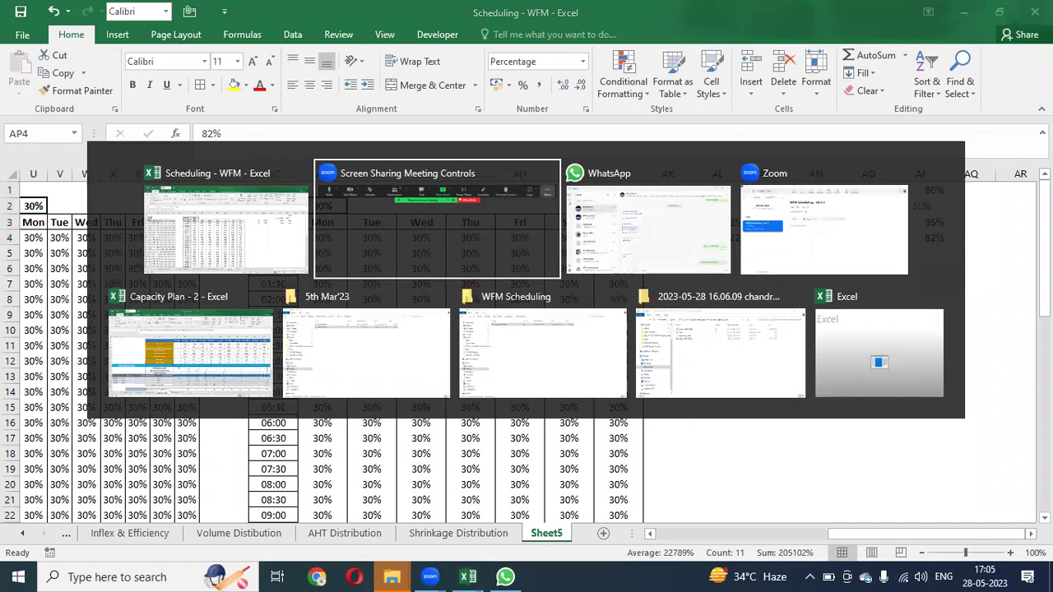
key("alt+Tab")
key("alt+Tab")
key("alt+Tab")
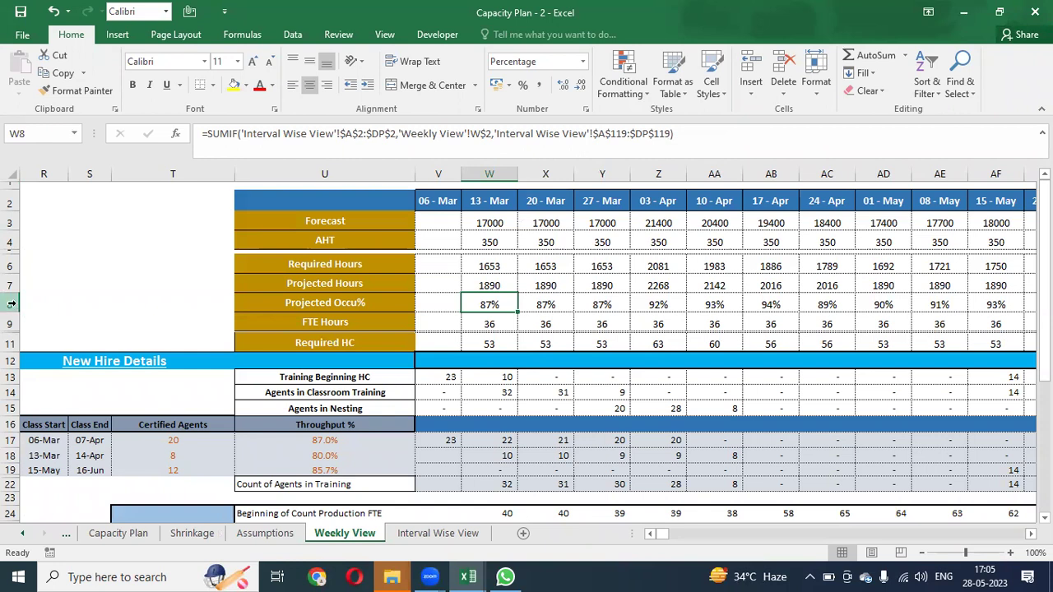
left_click(964, 12)
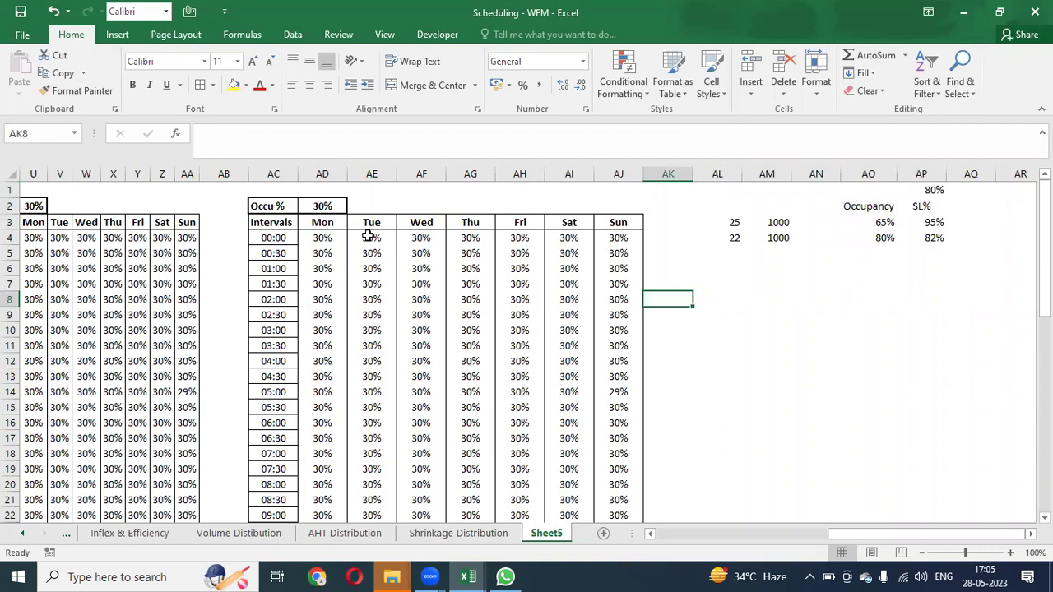
Review the Monday-to-Sunday occupancy values in the 00:00 row of the Occu % table
key("Left")
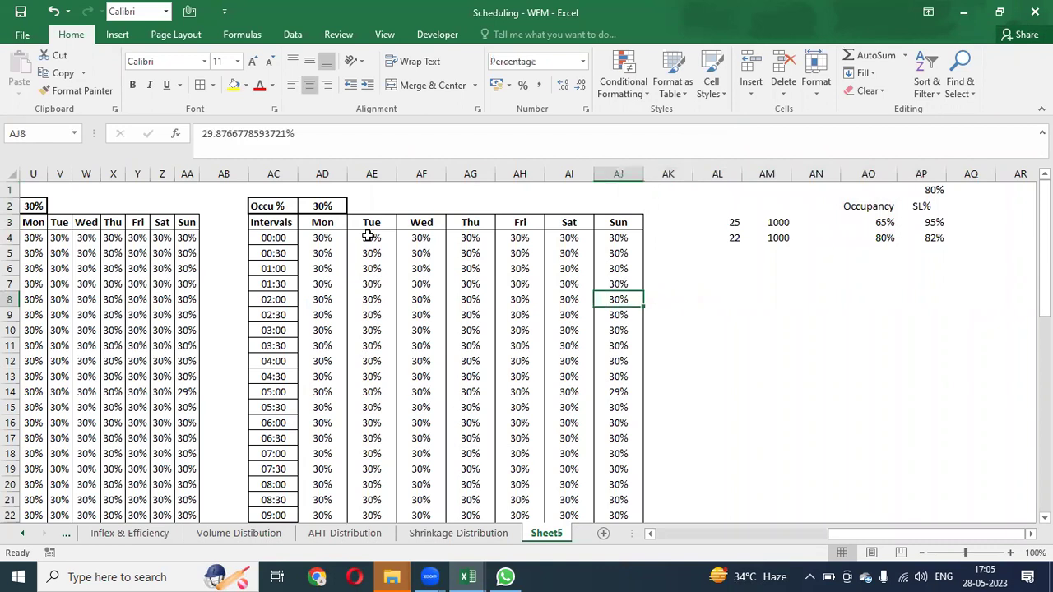
key("Up")
key("Up")
key("Up")
key("Up")
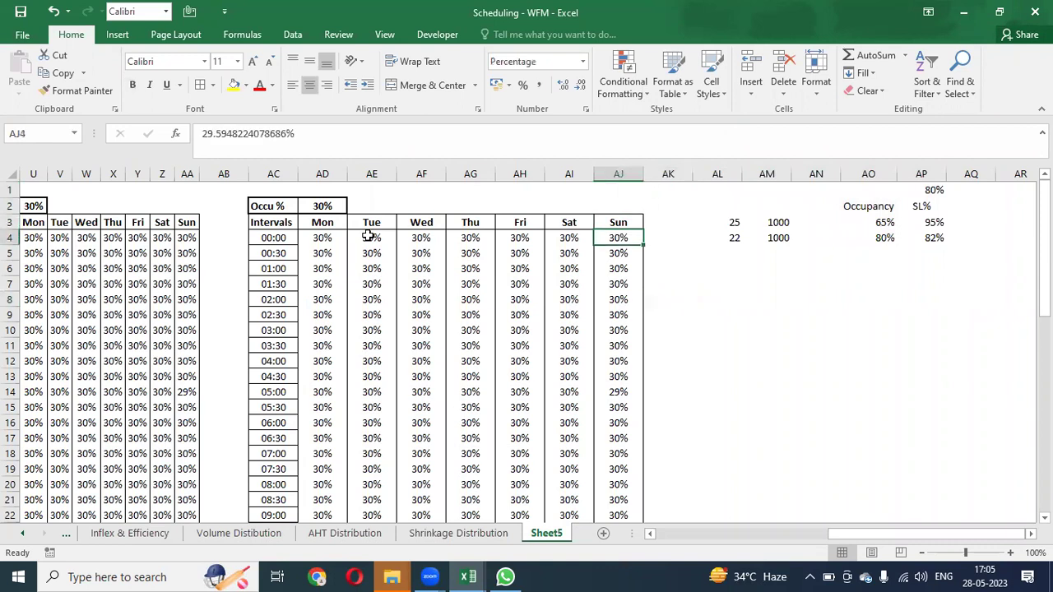
key("shift+Left")
key("shift+Left")
key("shift+Left")
key("shift+Left")
key("shift+Left")
key("shift+Left")
key("shift+Left")
key("shift+Right")
key("ctrl+v")
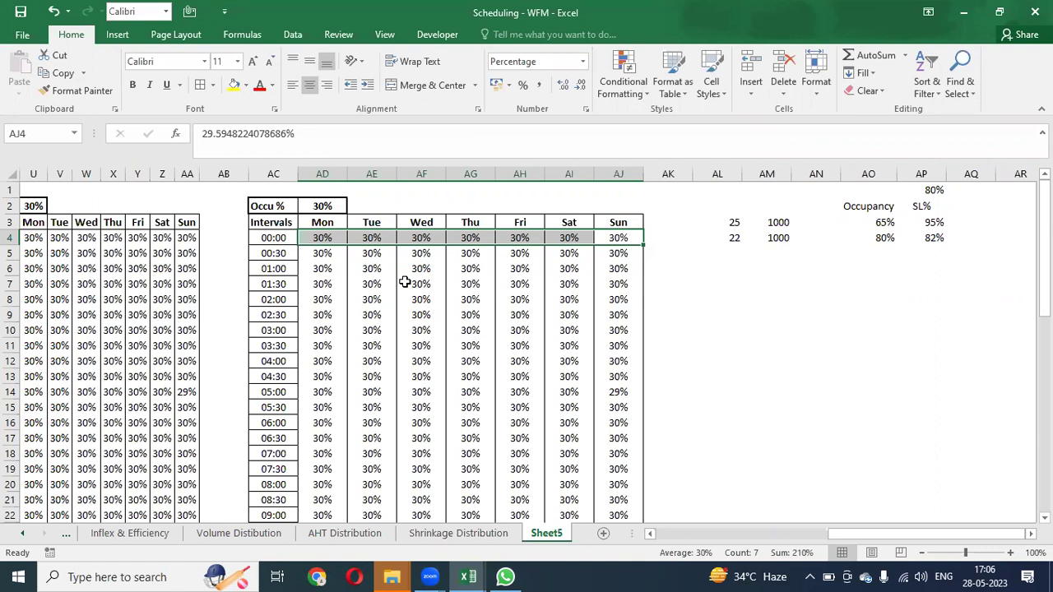
Set the overall Occu % value in cell AD2 to 82%
key("Up")
key("Up")
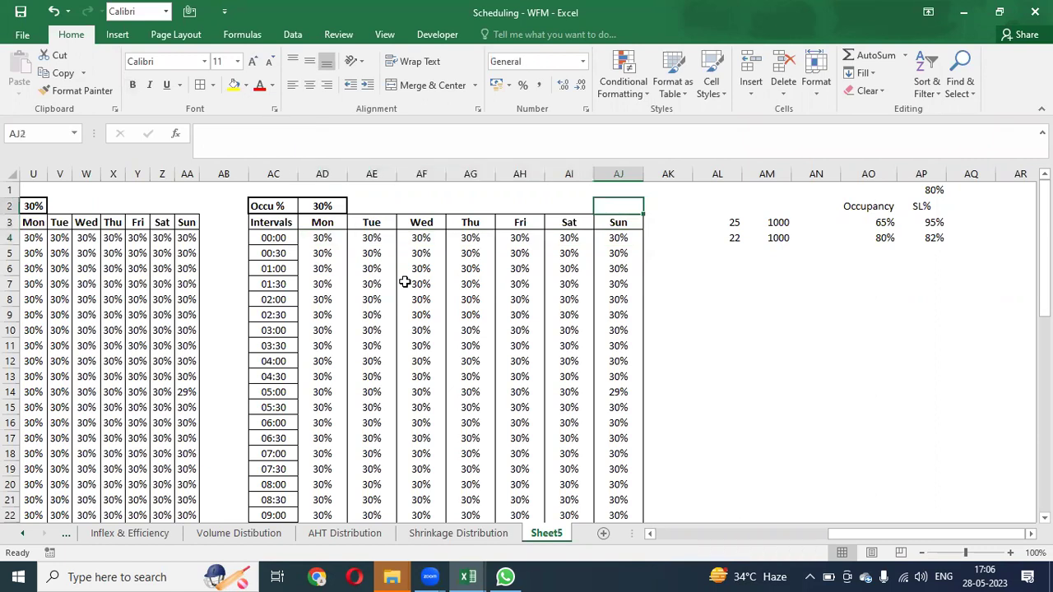
key("ctrl+Left")
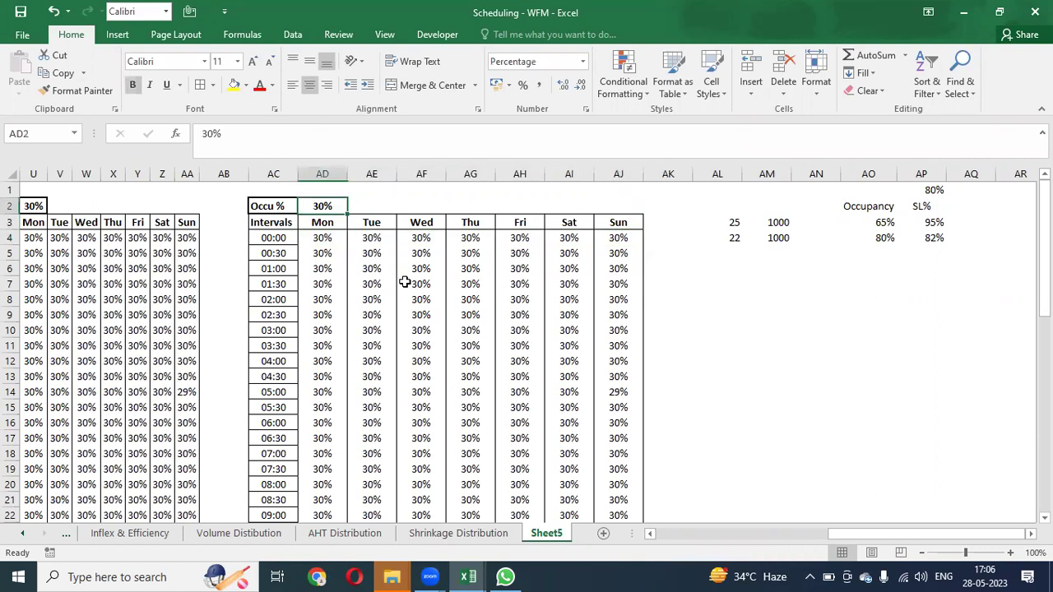
type("82")
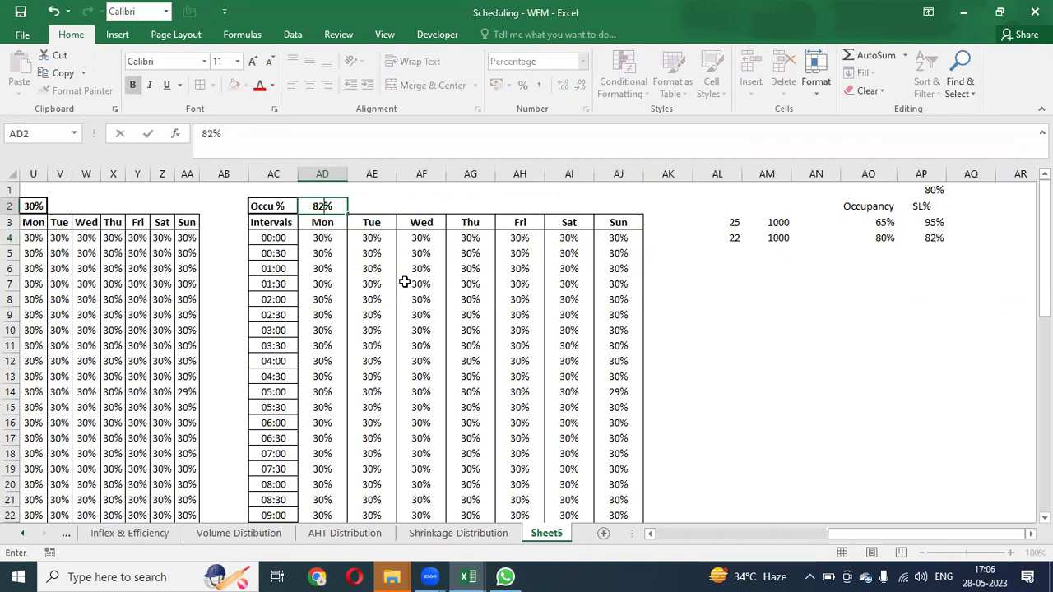
key("Return")
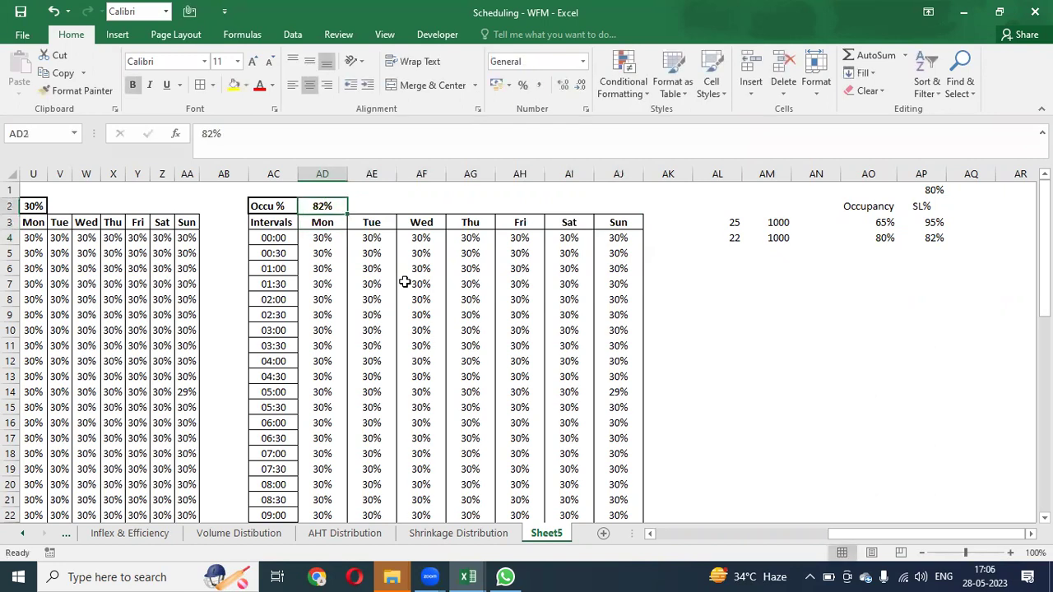
Fill every interval from Monday to Sunday in the Occu % table (AD4:AJ51) with 82%
key("Down")
key("ctrl+shift+Right")
key("ctrl+shift+Down")
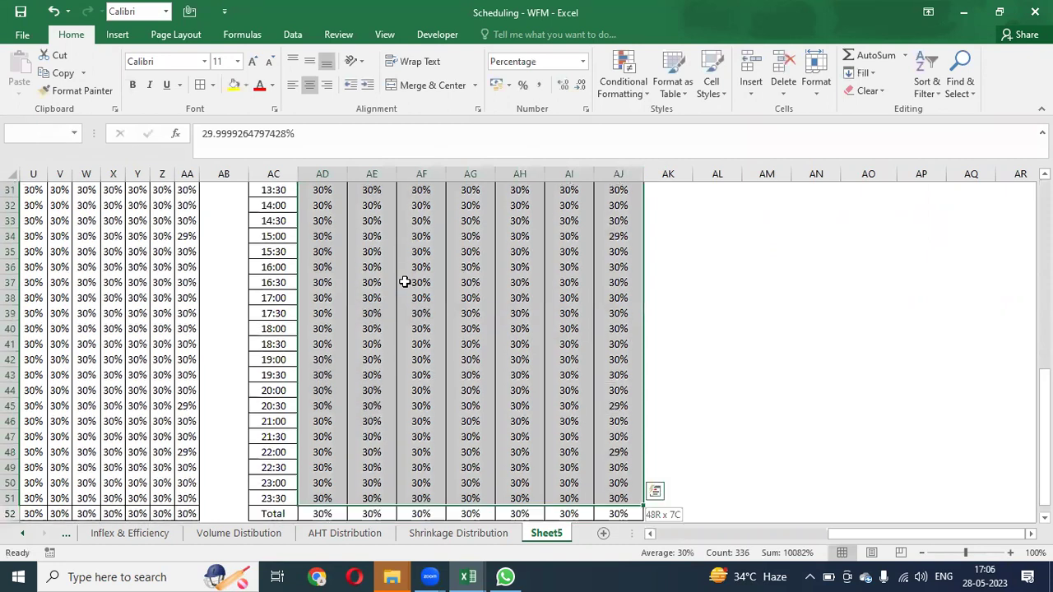
type("8")
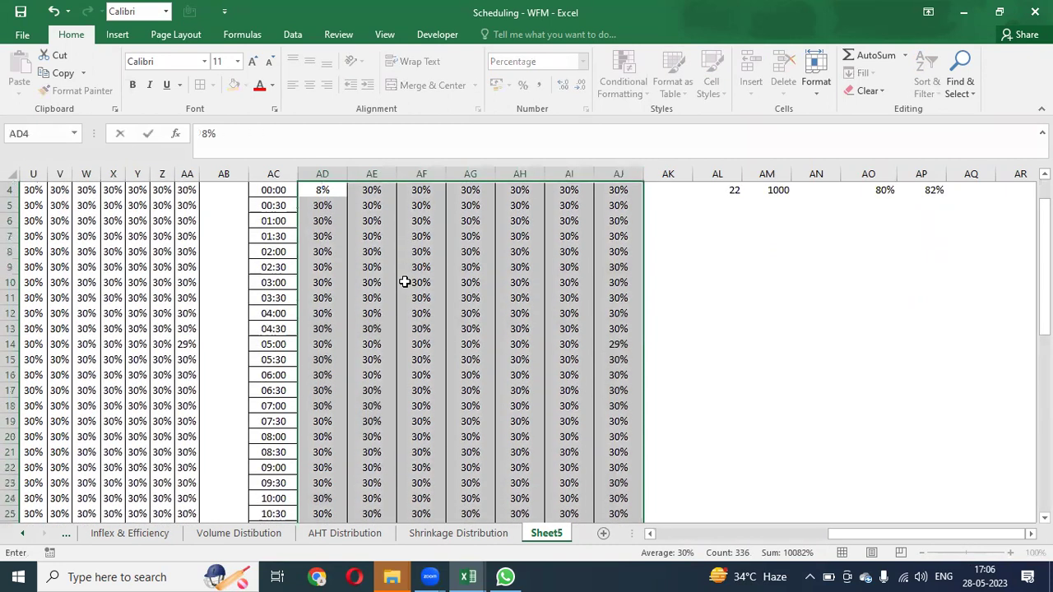
type("2")
key("ctrl+Return")
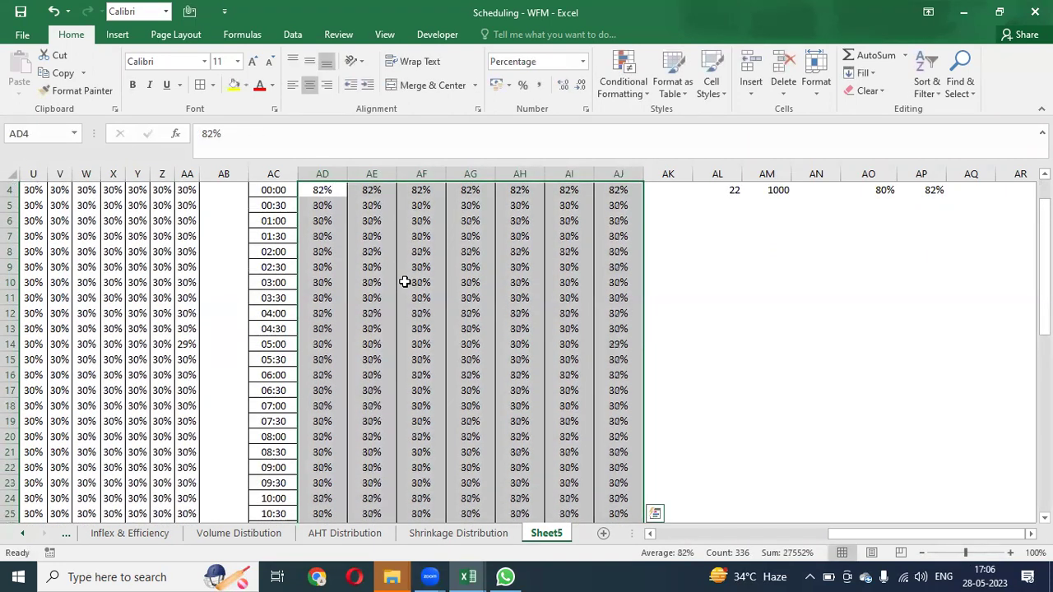
key("Up")
key("Up")
key("Up")
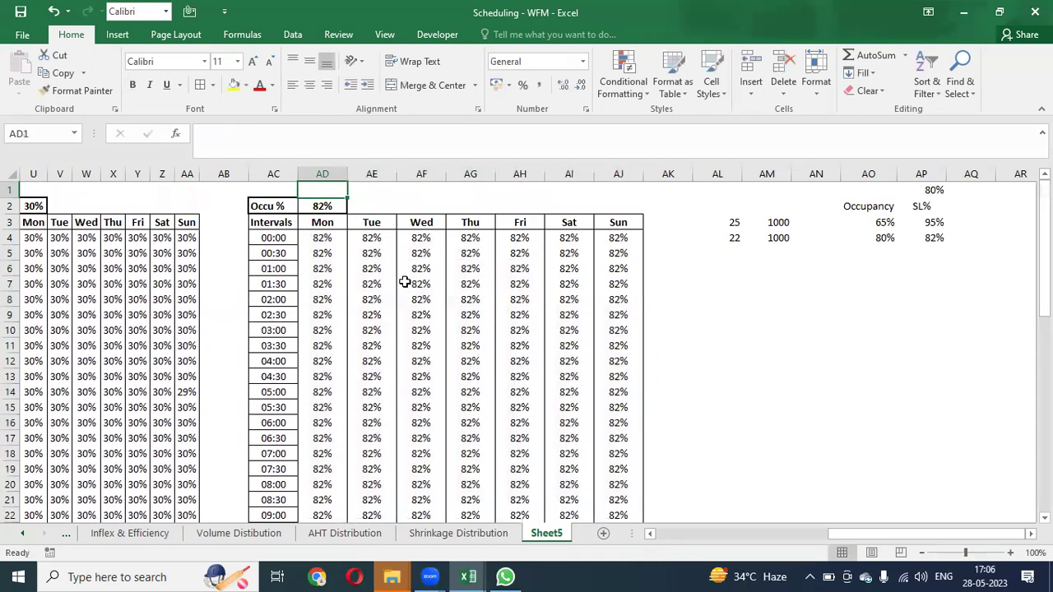
Clear the sample occupancy and SL% figures from AL1:AQ4
key("Down")
key("Down")
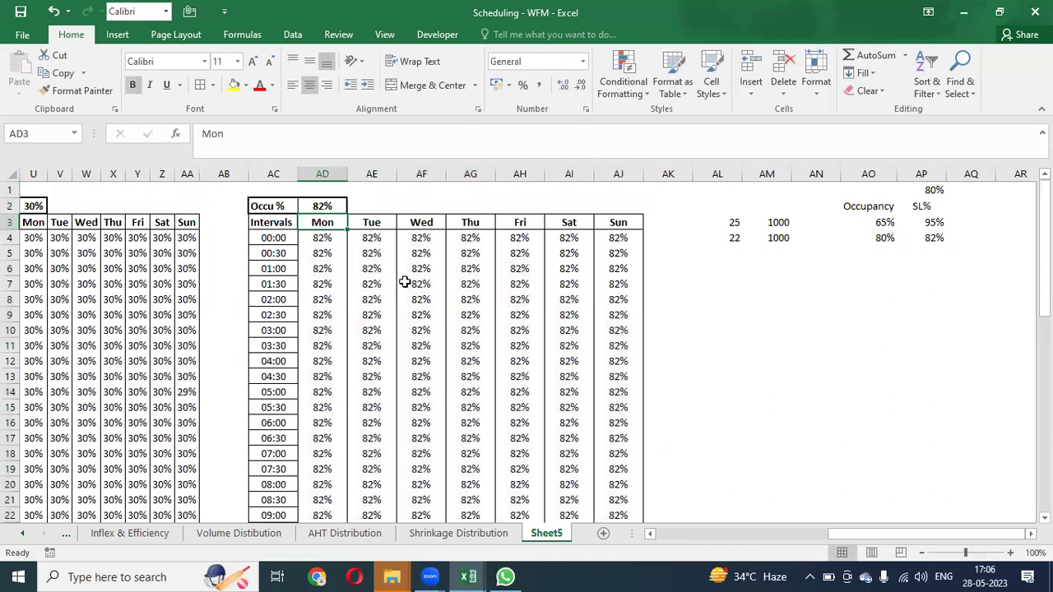
left_click_drag(735, 191, 950, 238)
key("Delete")
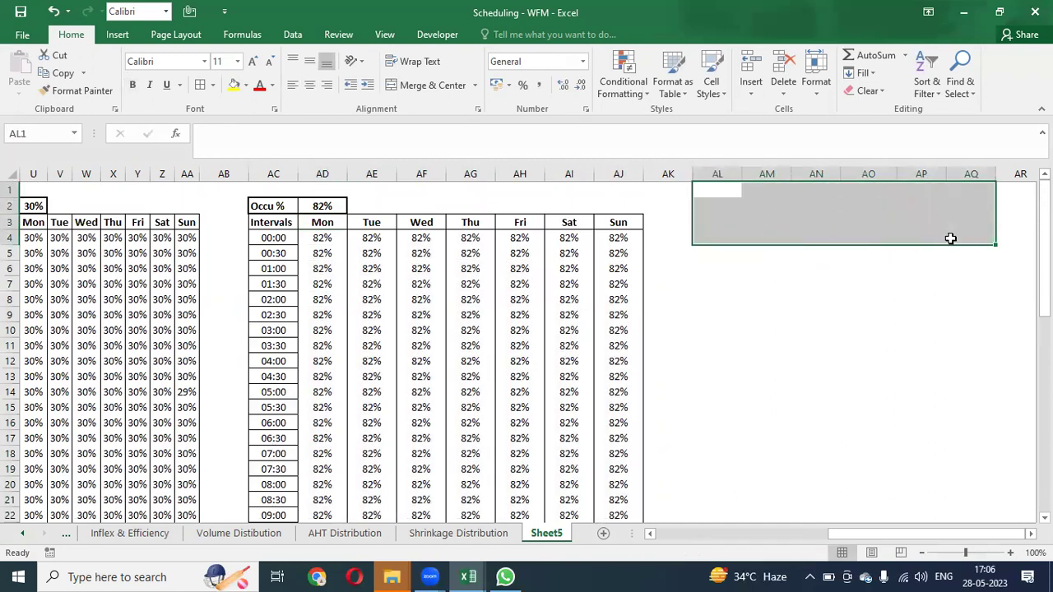
Autofit the width of all columns on the sheet
key("ctrl+Left")
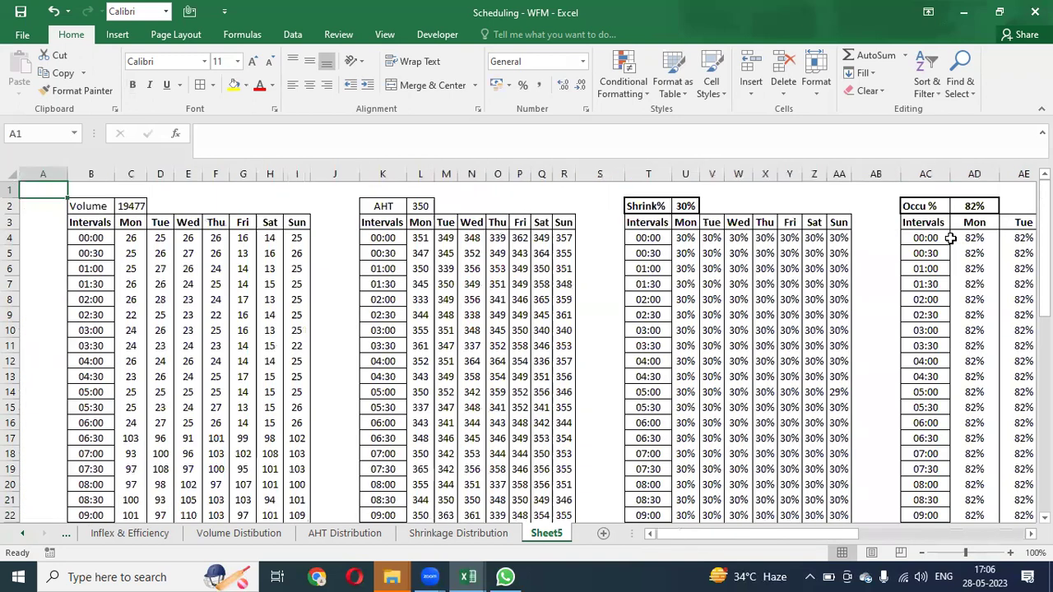
key("Right")
key("Right")
key("ctrl+a")
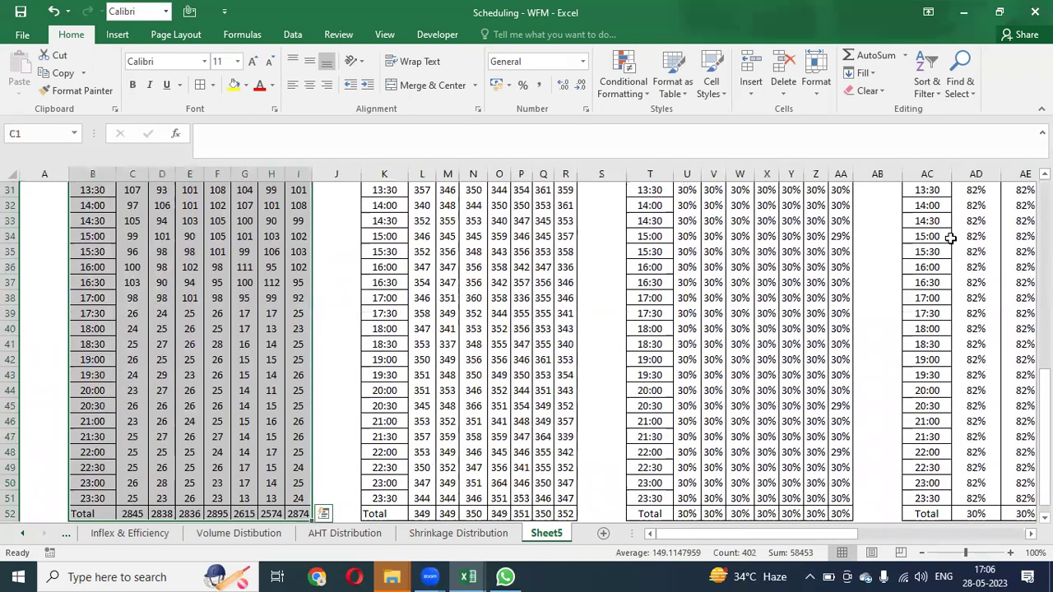
key("ctrl+shift+Right")
key("ctrl+a")
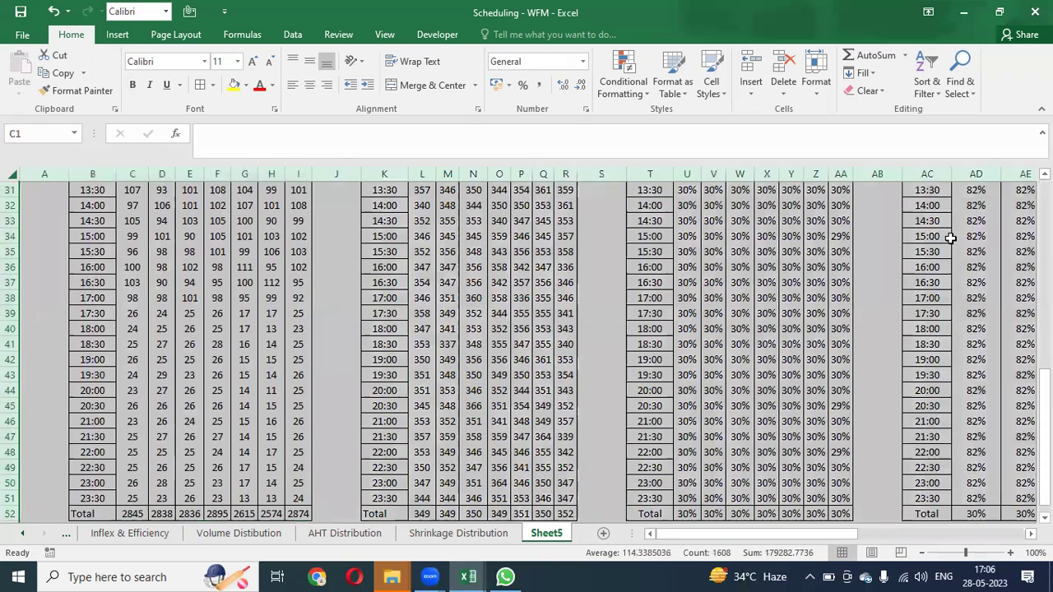
key("alt+h")
key("o")
key("i")
key("Down")
key("Down")
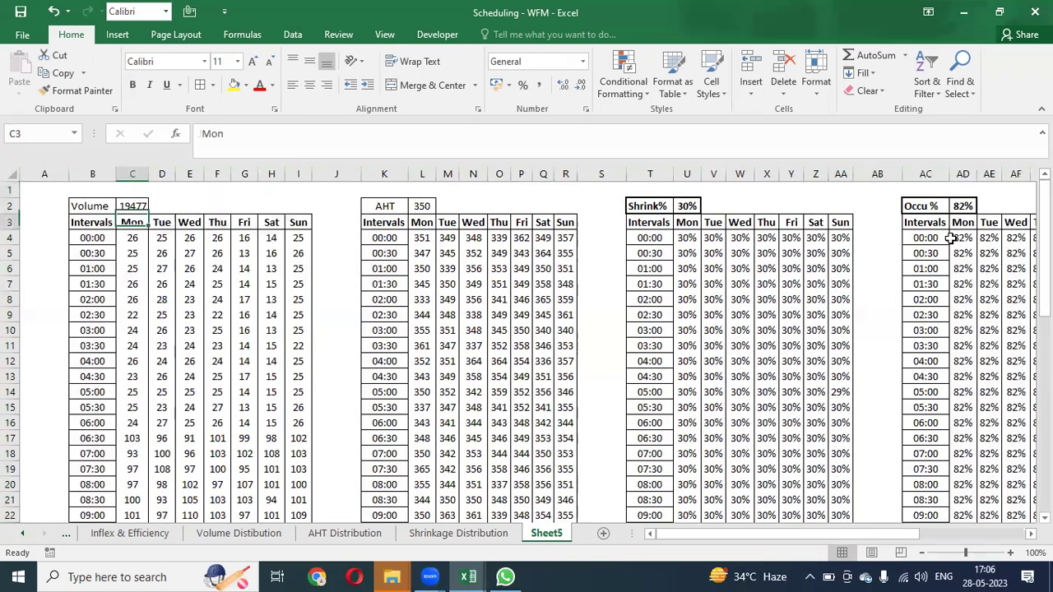
Look across the Volume, AHT, Shrink% and Occu % tables to check their layout
key("ctrl+Right")
key("ctrl+Right")
key("ctrl+Right")
key("ctrl+Right")
key("ctrl+Right")
key("ctrl+Right")
key("ctrl+Right")
key("ctrl+Right")
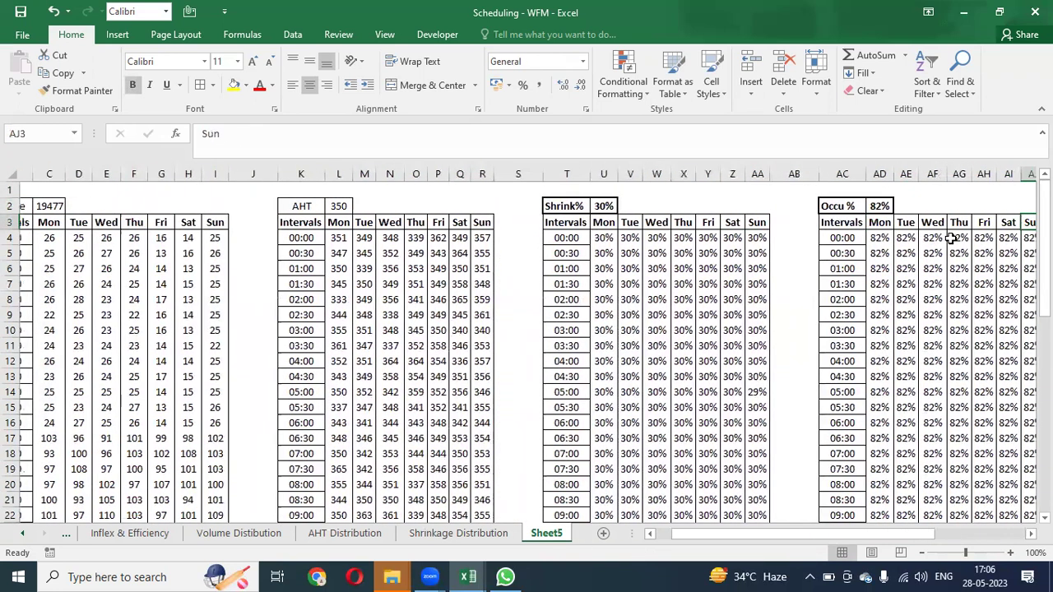
key("ctrl+Left")
key("Left")
key("Left")
key("Left")
key("Left")
key("Left")
key("Left")
key("Left")
key("Left")
key("Left")
key("Left")
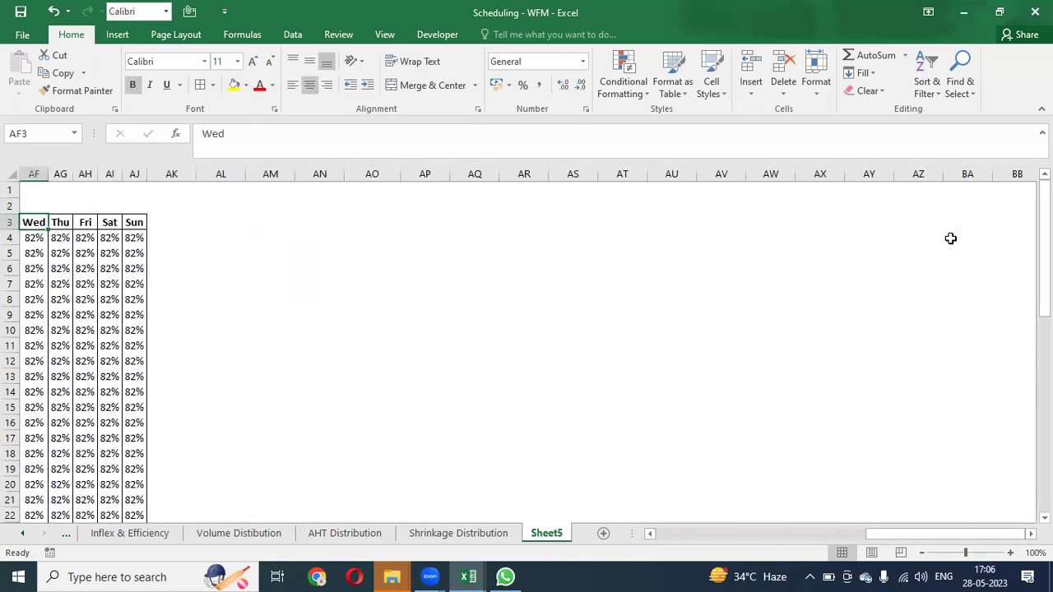
key("Right")
key("Right")
key("Right")
key("Right")
key("Right")
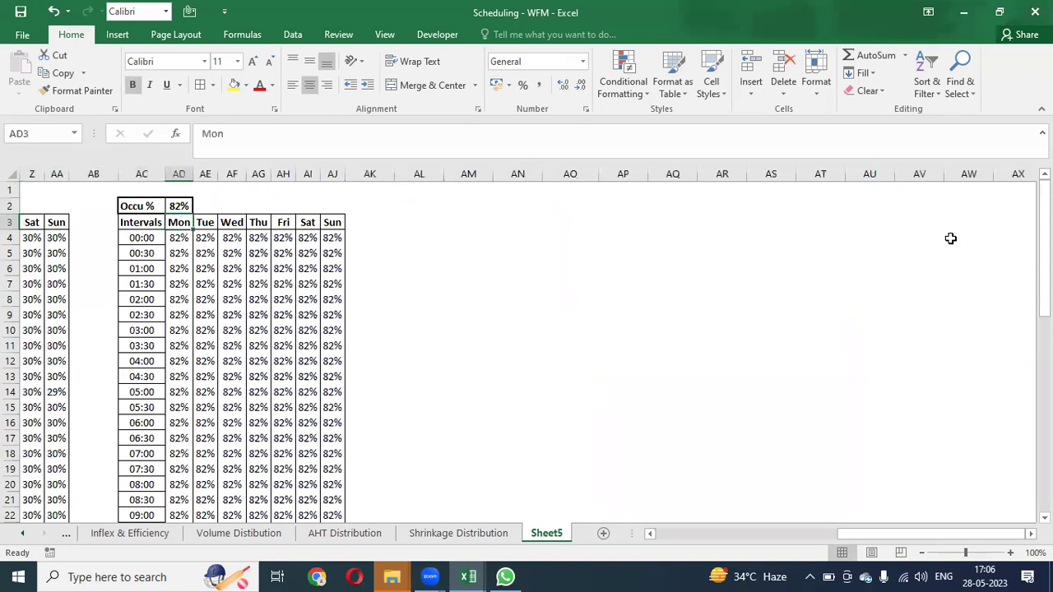
Copy the whole AHT table, K2:R52, including its heading and Total row
key("Left")
key("Left")
key("Left")
key("Left")
key("Left")
key("Left")
key("Left")
key("Left")
key("Left")
key("Left")
key("Left")
key("Left")
key("Left")
key("Left")
key("Left")
key("Left")
key("Left")
key("Left")
key("Left")
key("Left")
key("Left")
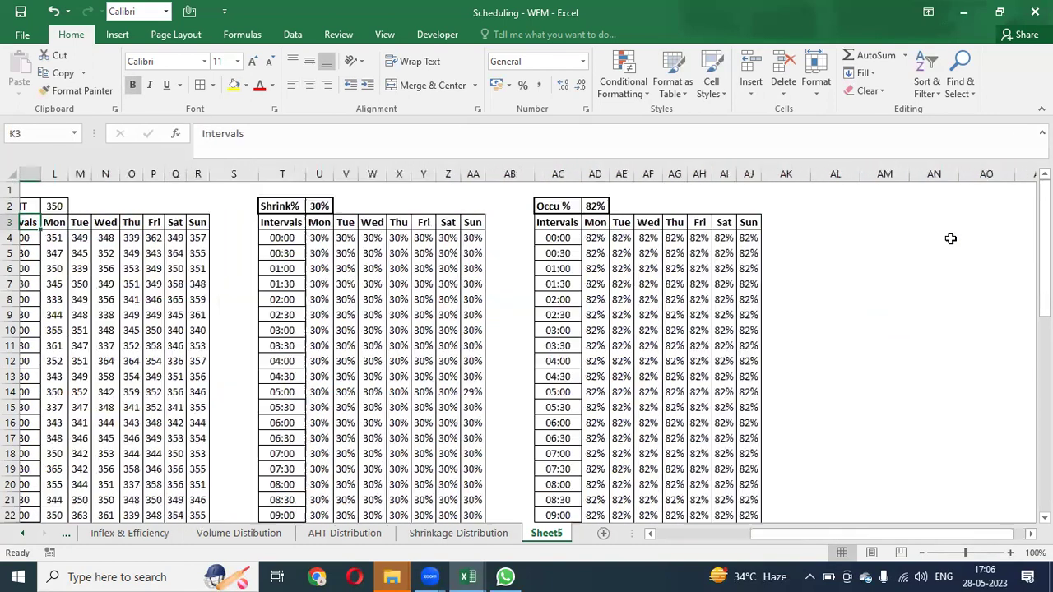
key("Up")
key("Right")
key("ctrl+shift+Down")
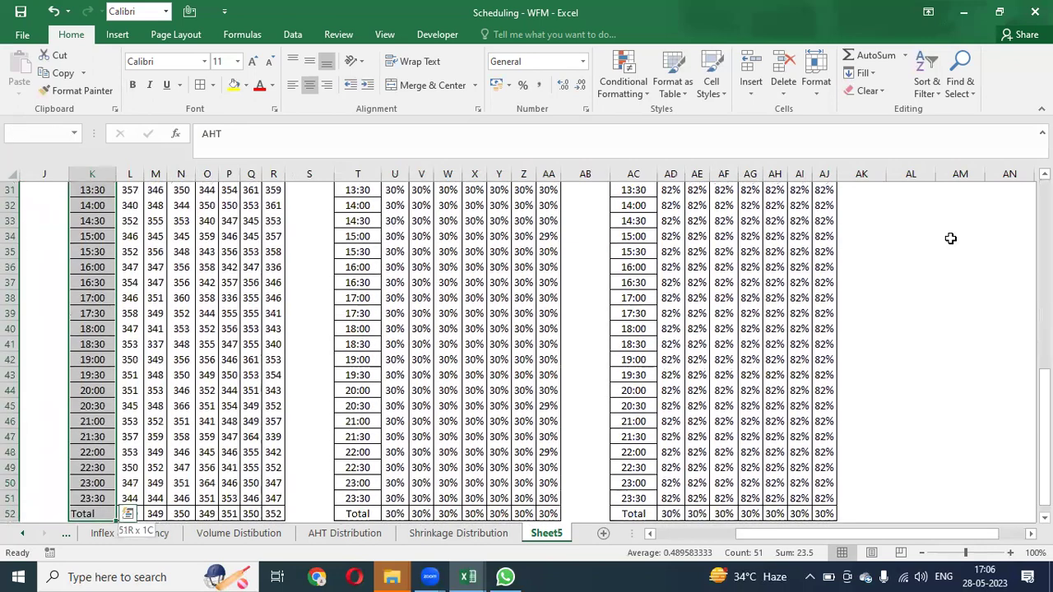
key("shift+Right")
key("shift+Right")
key("shift+Right")
key("shift+Right")
key("shift+Right")
key("shift+Right")
key("shift+Right")
key("ctrl+c")
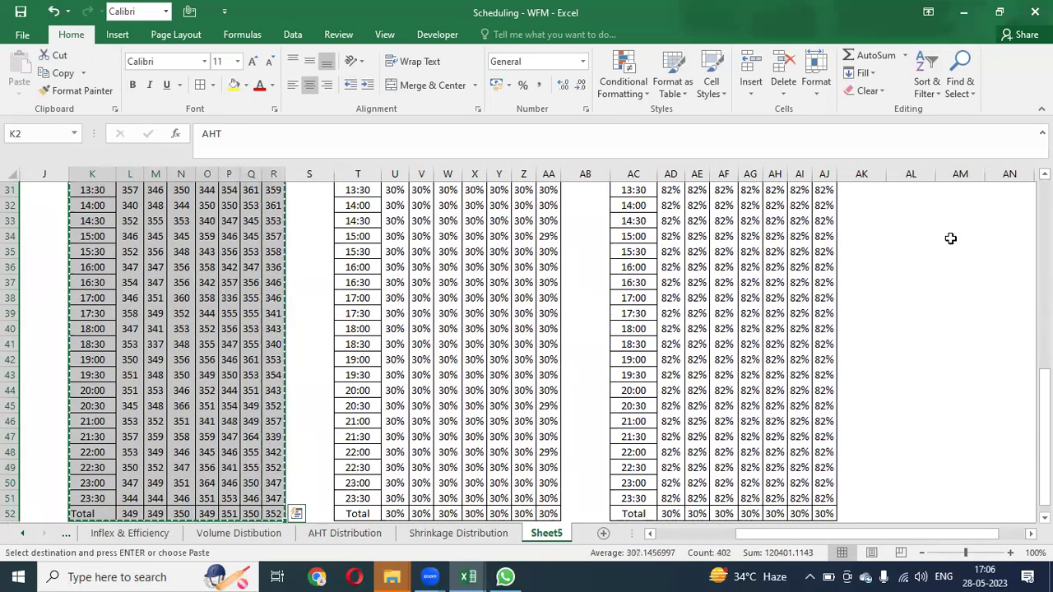
key("ctrl+Down")
key("ctrl+Up")
key("Right")
key("Right")
key("Right")
key("Right")
key("Right")
key("Right")
key("Right")
key("Right")
key("Right")
key("Right")
key("Right")
key("Right")
key("Right")
key("Right")
key("Right")
key("Right")
key("Right")
key("Right")
key("Right")
key("Right")
key("Right")
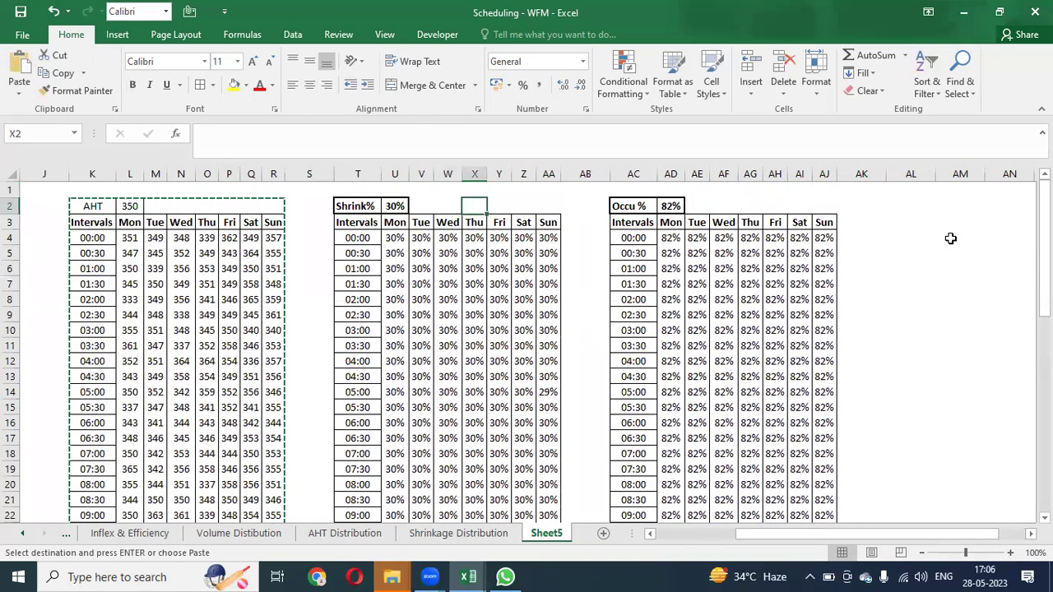
key("Right")
key("Right")
key("Right")
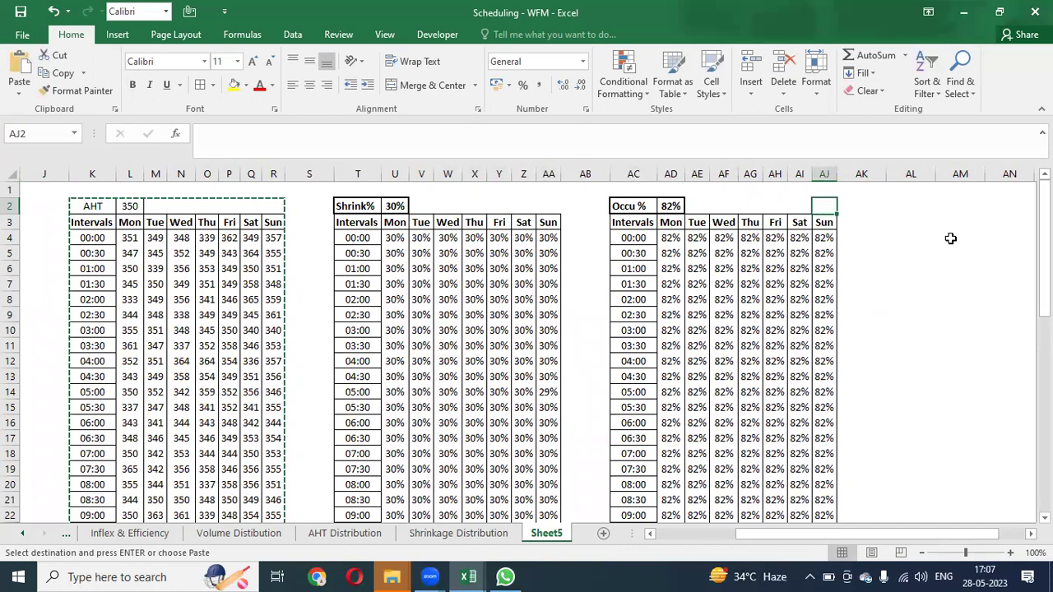
key("Escape")
key("Left")
key("Left")
key("Left")
key("Left")
key("Left")
key("Left")
key("Left")
key("Left")
key("Left")
key("Left")
key("Left")
key("Left")
key("Left")
key("Left")
key("Left")
key("Left")
key("Left")
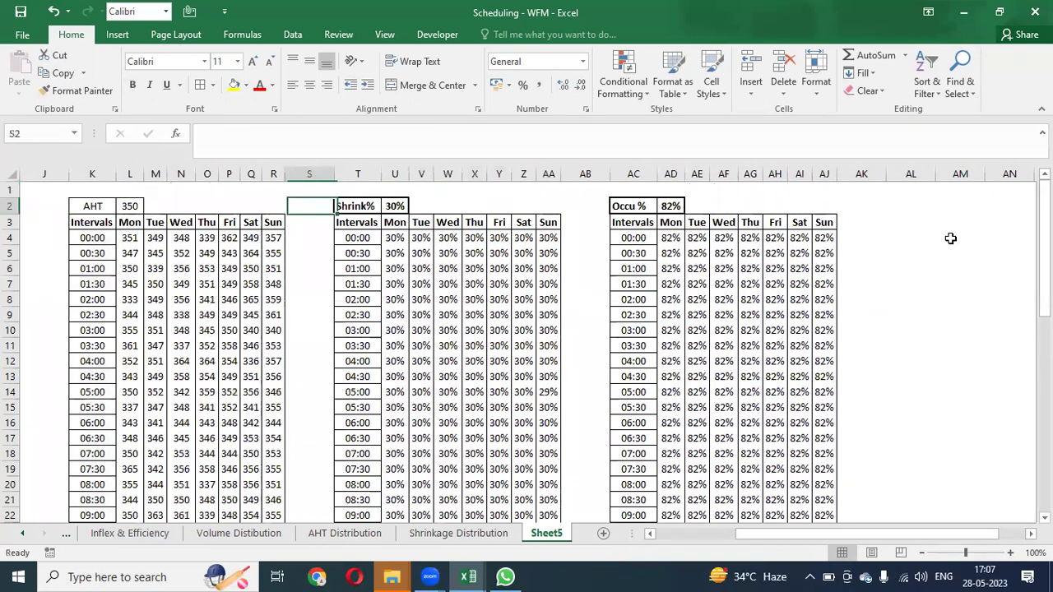
key("Right")
key("ctrl+Right")
key("ctrl+Right")
key("ctrl+Right")
Copy the entire columns K to R that hold the AHT table
key("ctrl+Left")
key("ctrl+Left")
key("ctrl+Left")
key("ctrl+Left")
key("ctrl+Left")
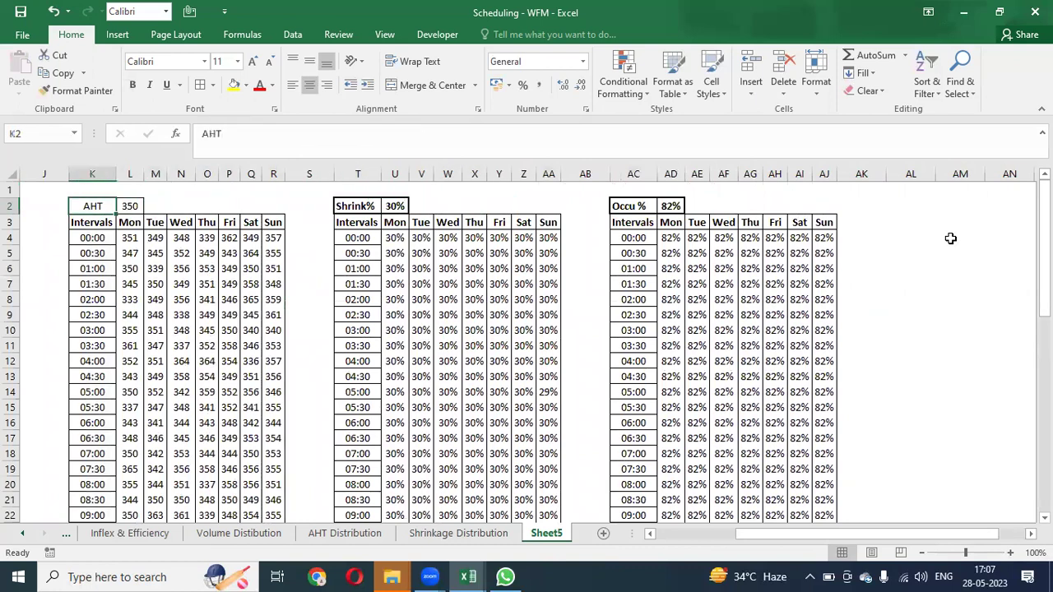
key("ctrl+shift+Down")
key("shift+Right")
key("shift+Right")
key("shift+Right")
key("shift+Right")
key("shift+Right")
key("shift+Right")
key("shift+Right")
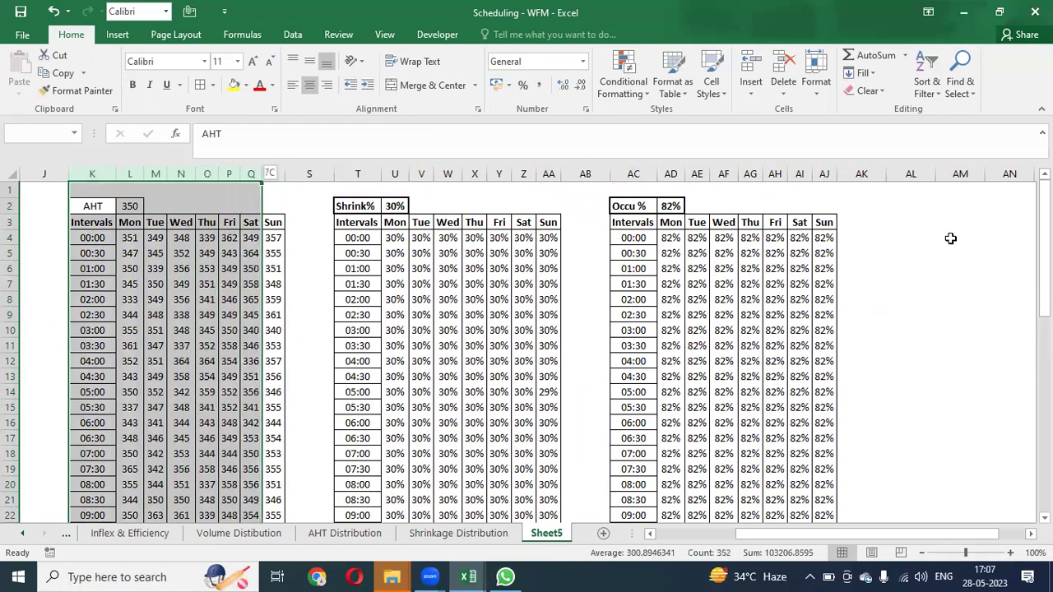
key("ctrl+c")
Paste the copied AHT columns beside the Occu % table, starting at column AL
key("Right")
key("Right")
key("Right")
key("Right")
key("Right")
key("Right")
key("Right")
key("Right")
key("Right")
key("Right")
key("Right")
key("Right")
key("Right")
key("Right")
key("Right")
key("Right")
key("Right")
key("Right")
key("Right")
key("Right")
key("Right")
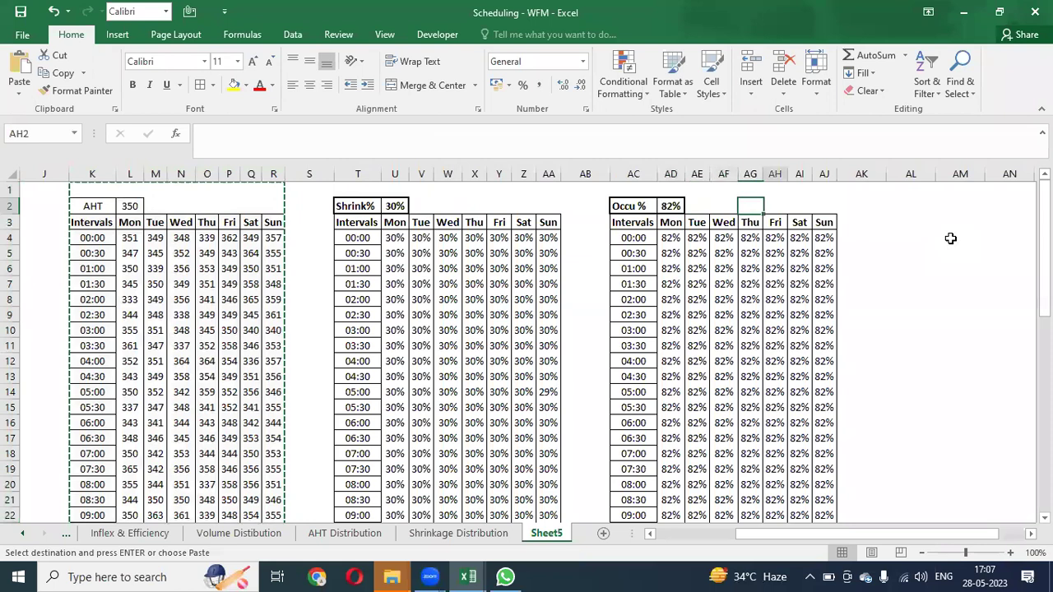
key("Up")
key("ctrl+space")
key("ctrl+v")
key("Escape")
Replace the AHT heading in AL2 of the pasted table with "Requirement"
key("Down")
key("Down")
key("Up")
key("Right")
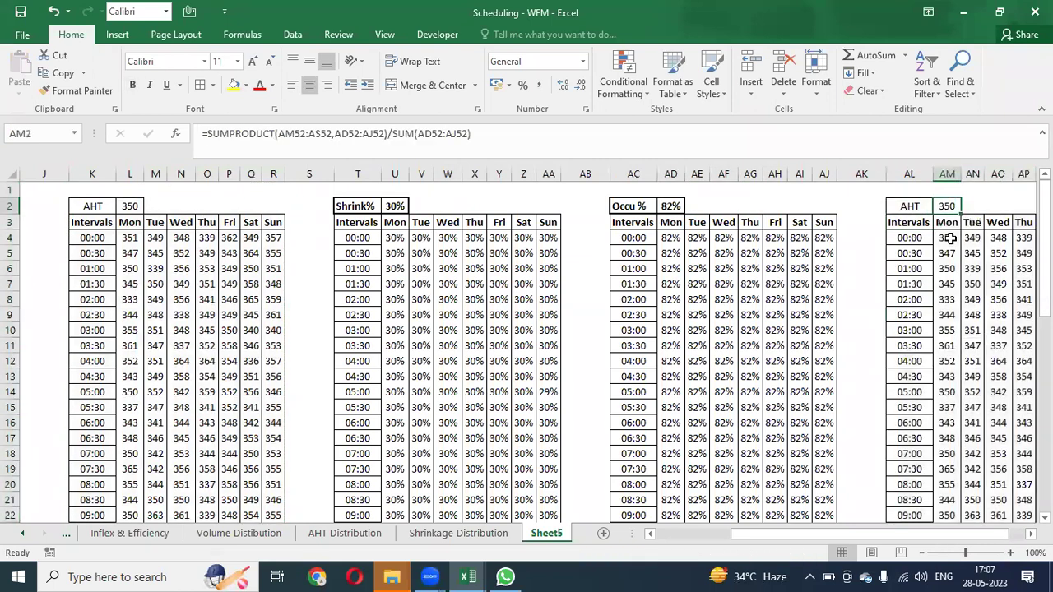
key("Left")
type("Reqi")
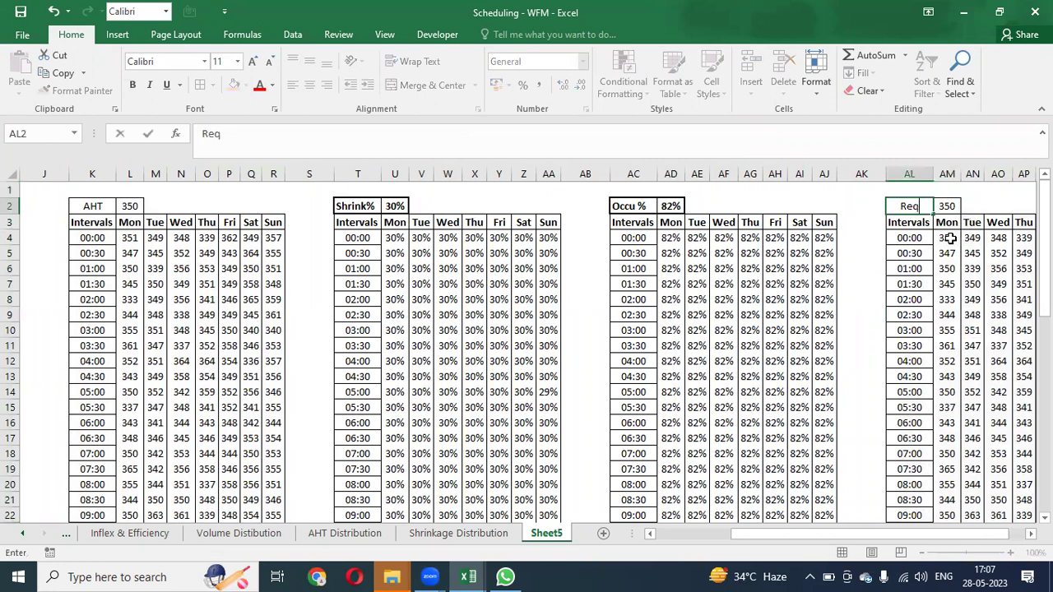
key("BackSpace")
type("uirement")
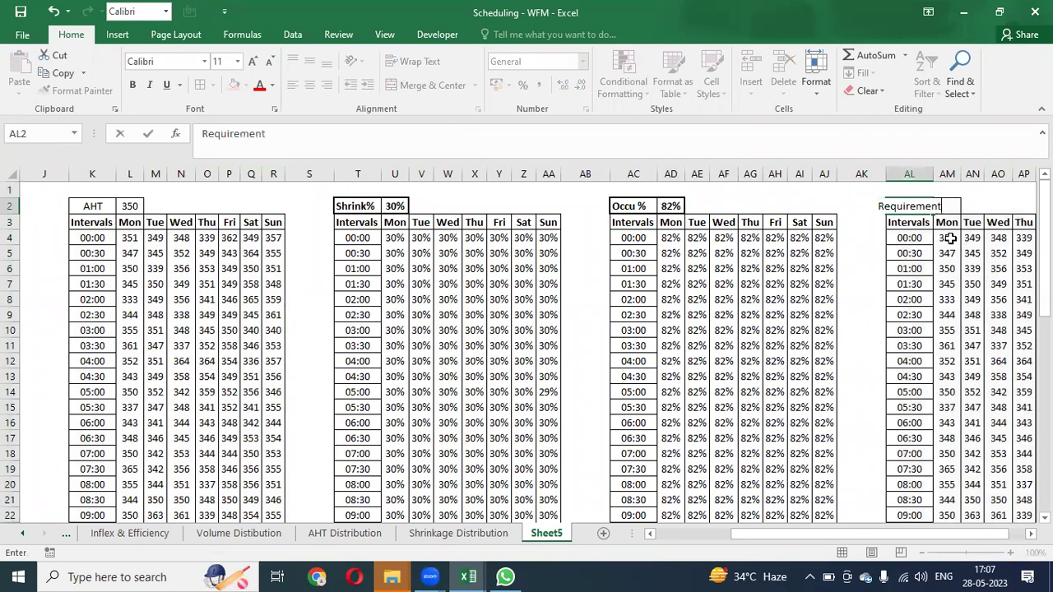
key("Return")
Autofit the width of column AL to its contents
key("ctrl+space")
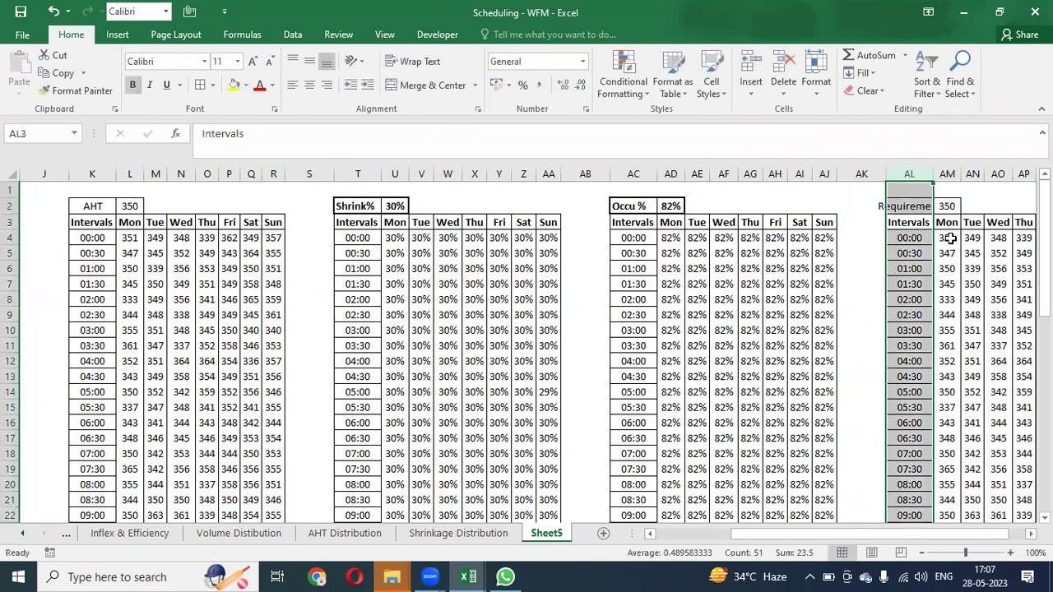
key("alt+h")
key("o")
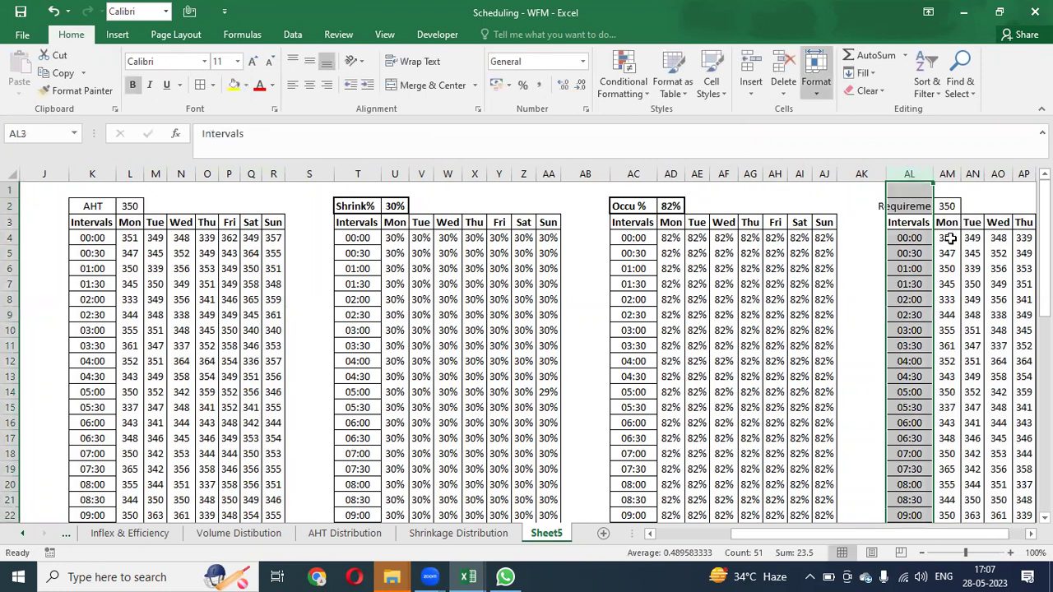
key("i")
Clear the copied AHT average from AM2, beside the Requirement heading
left_click(950, 238)
key("Up")
key("Up")
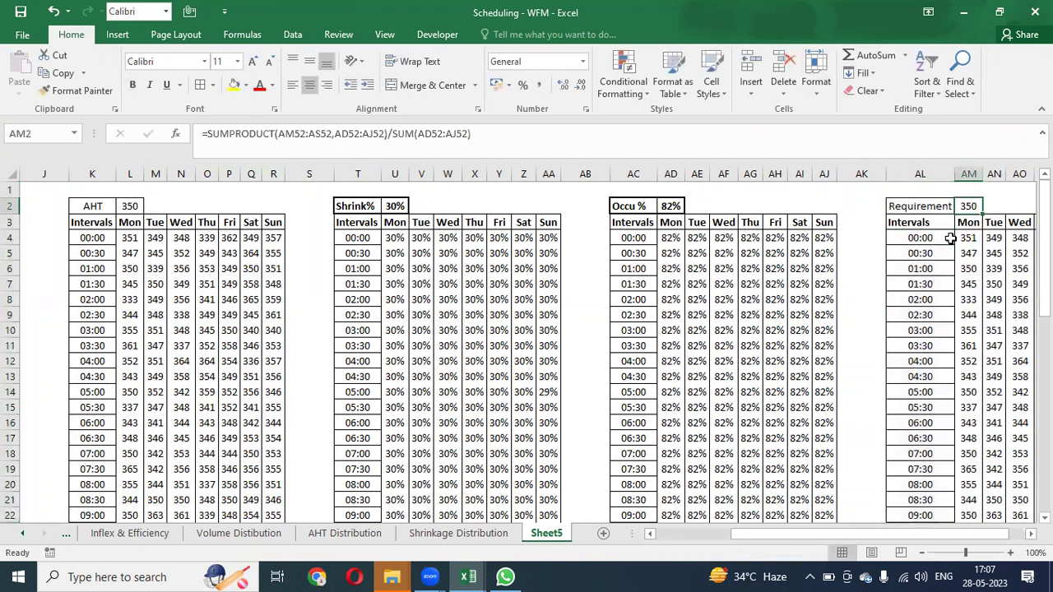
key("Down")
key("Down")
key("ctrl+shift+Right")
key("ctrl+shift+Down")
key("ctrl+shift+Right")
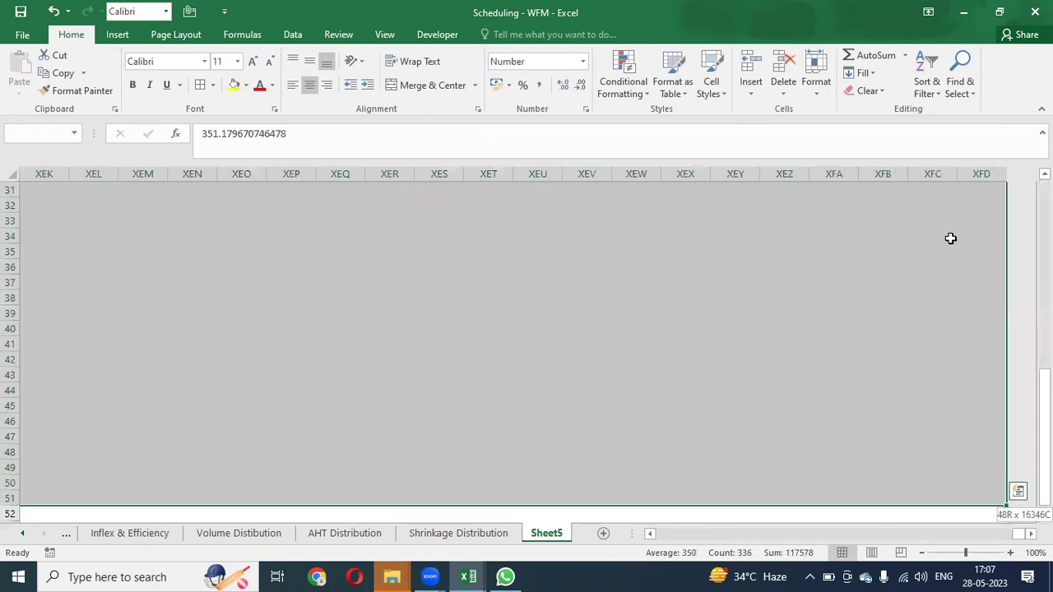
key("Up")
key("Down")
key("Left")
key("Right")
key("Right")
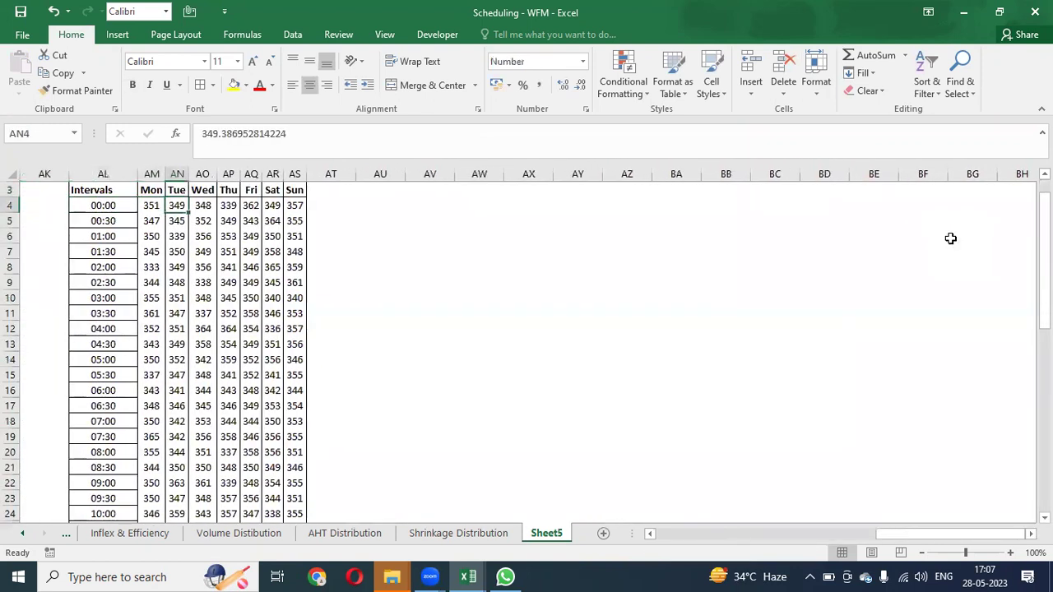
Clear the copied Monday-to-Sunday interval values from AM4 onward in the Requirement table
key("Left")
key("ctrl+shift+Right")
key("ctrl+shift+Down")
key("Delete")
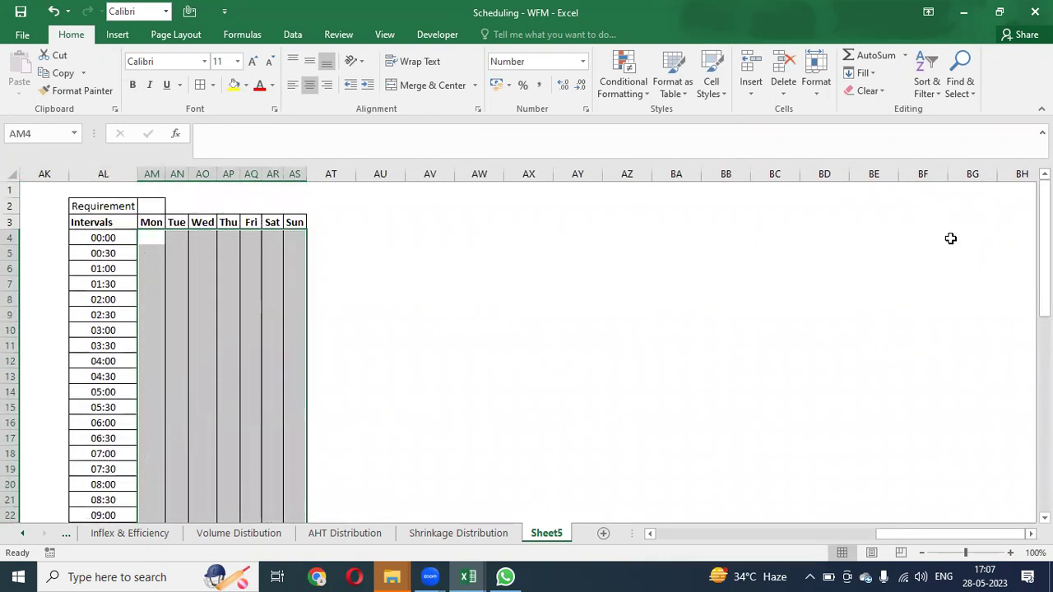
Look across the Shrink% and Occu % tables and the first interval row leading up to the Requirement table
key("Left")
key("Left")
key("Left")
key("Left")
key("Left")
key("Left")
key("Left")
key("Left")
key("Left")
key("Left")
key("Left")
key("Left")
key("Left")
key("Left")
key("Left")
key("Left")
key("Left")
key("Left")
key("Left")
key("Left")
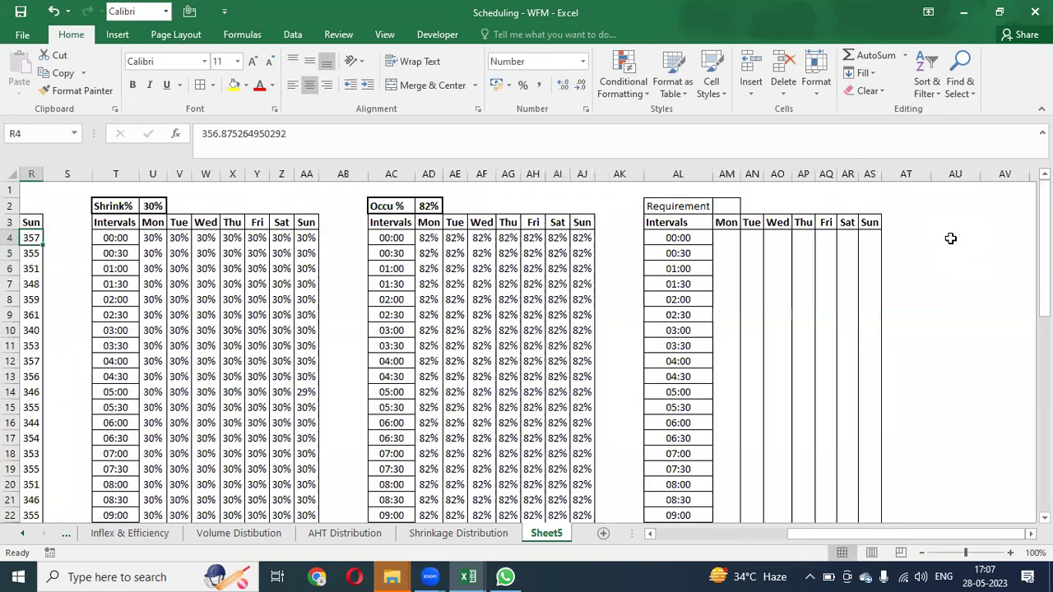
key("Right")
key("Right")
key("Right")
key("Right")
key("Right")
key("Right")
key("Right")
key("Right")
key("Right")
key("Right")
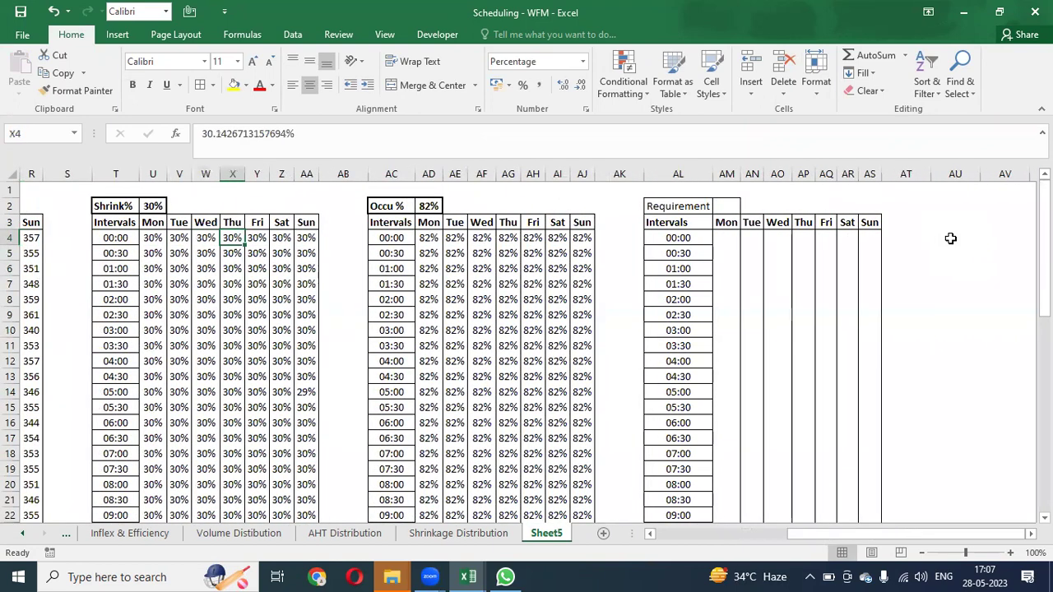
key("Right")
key("Right")
key("Right")
key("Right")
key("Right")
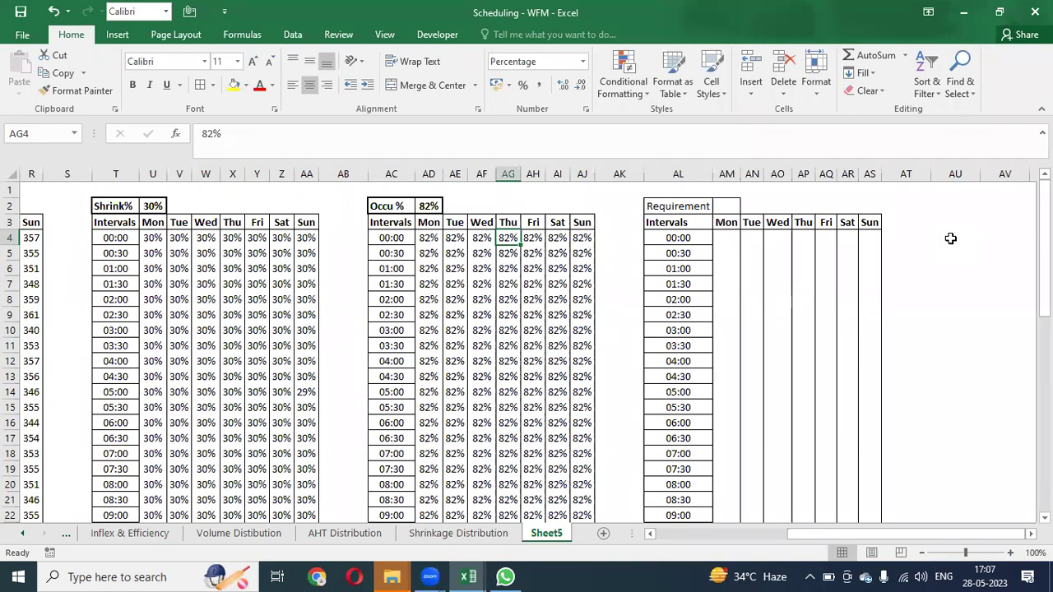
key("Right")
key("Right")
key("Right")
key("Right")
key("Right")
key("Right")
key("Right")
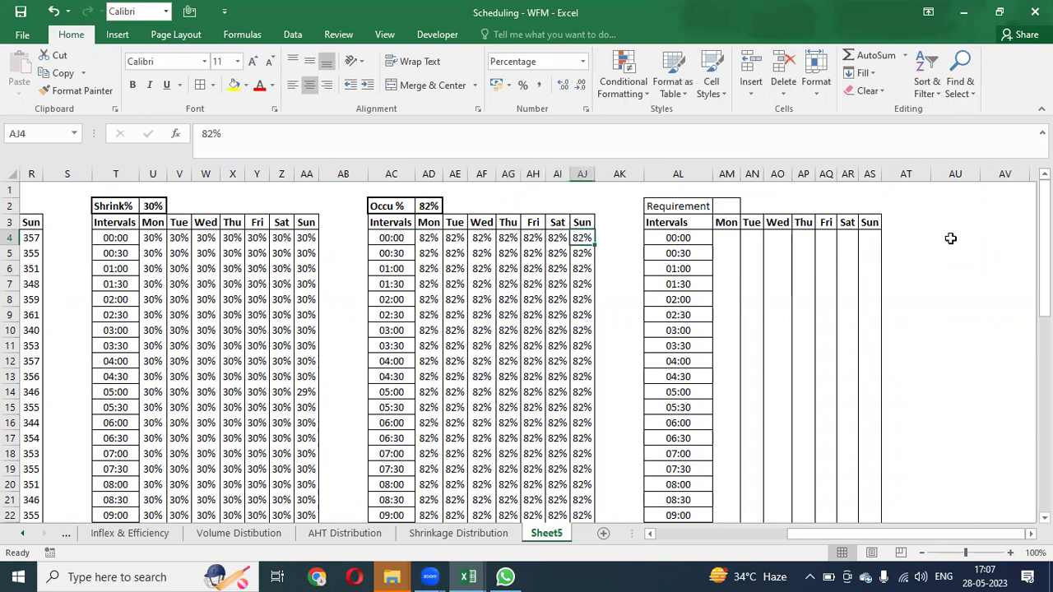
Insert a blank row at row 1, above the Shrink%, Occu % and Requirement tables
key("Up")
key("Up")
key("Up")
key("Down")
key("Down")
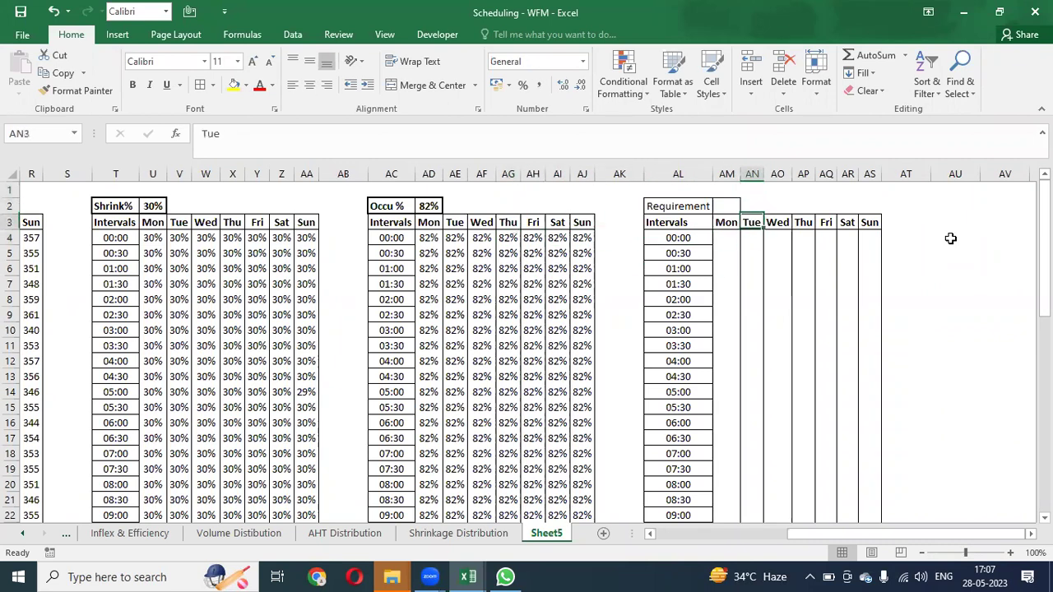
key("Up")
key("Up")
key("shift+space")
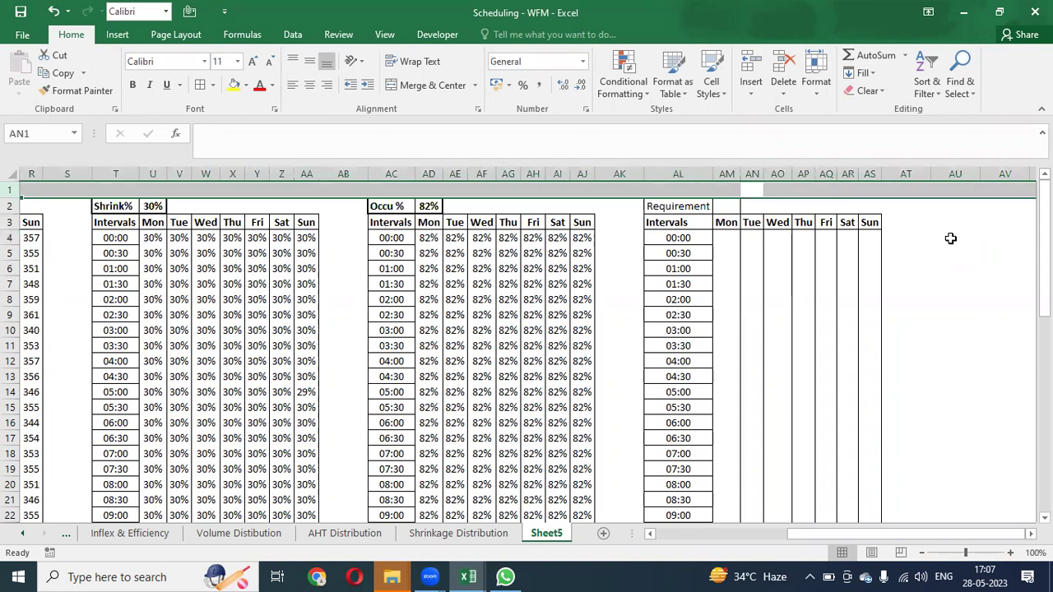
key("ctrl+shift+plus")
key("Down")
key("Up")
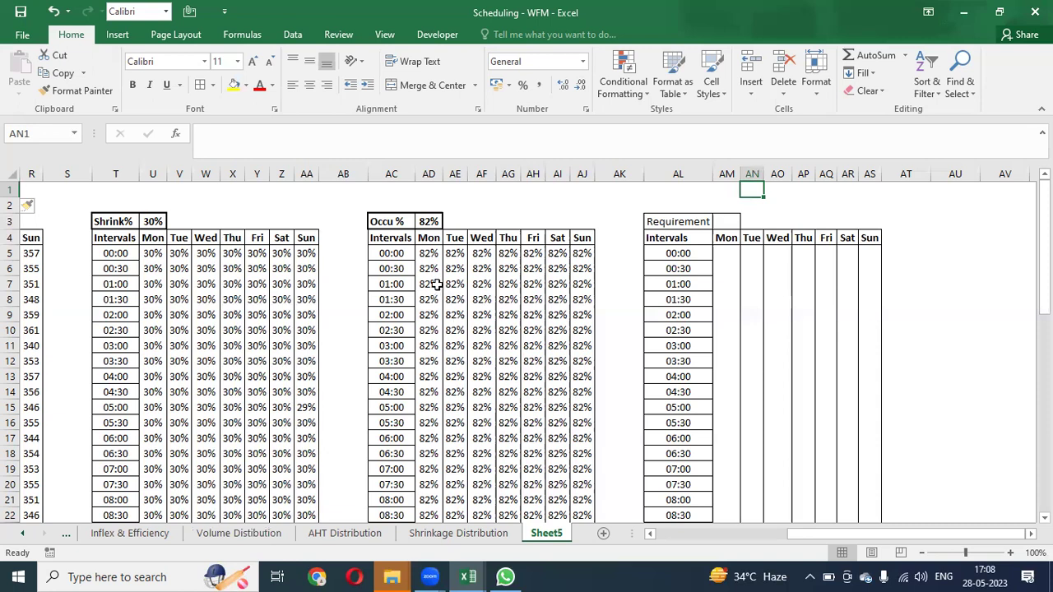
Set the Occu % table's Total row to 82% for Monday to Sunday, AD53:AJ53
left_click(432, 223)
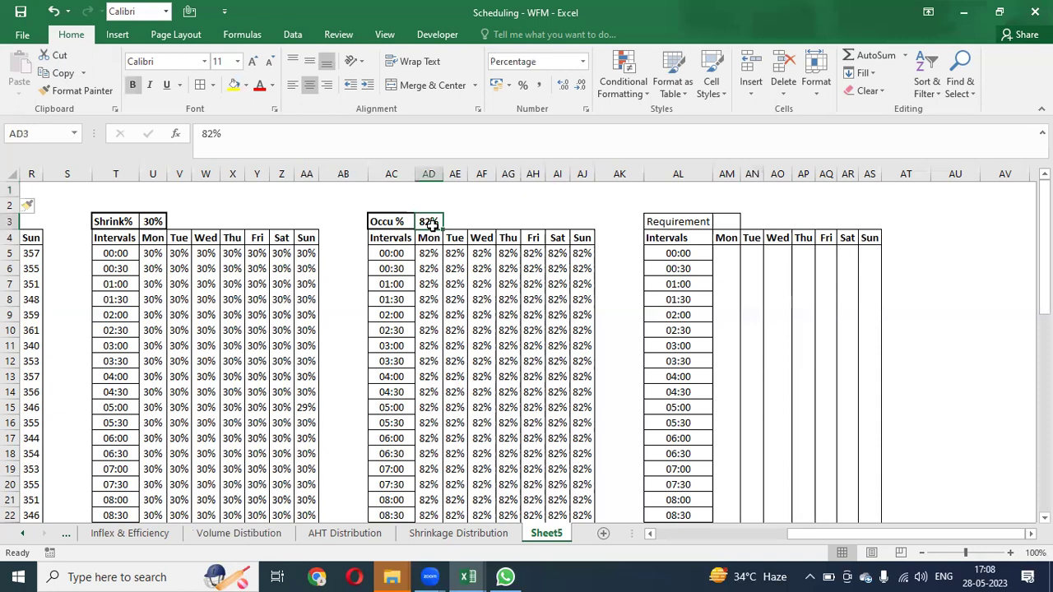
left_click(429, 257)
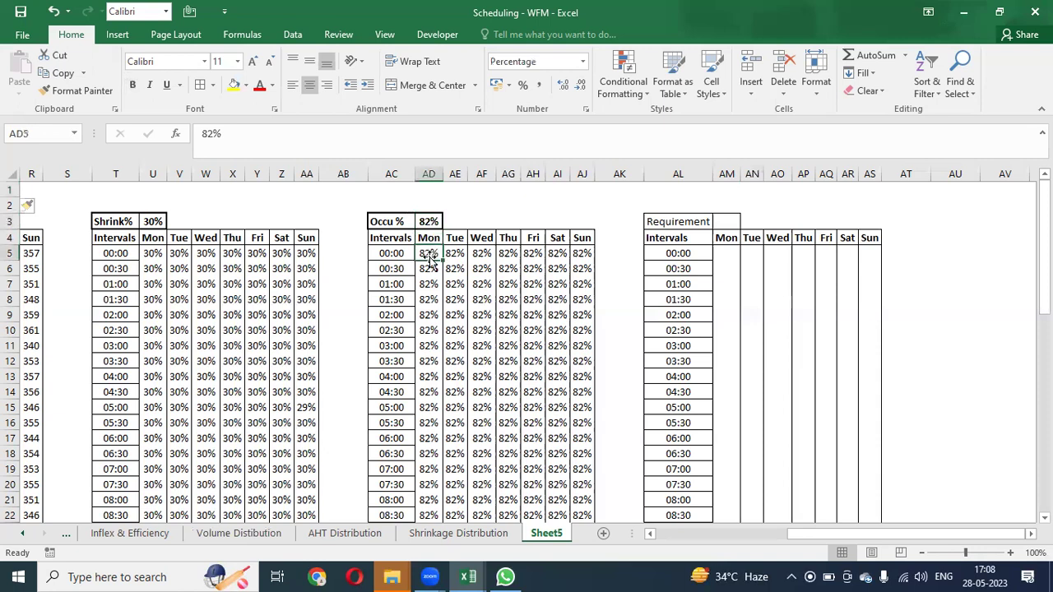
key("ctrl+shift+Right")
key("ctrl+shift+Down")
key("shift+Up")
key("ctrl+Down")
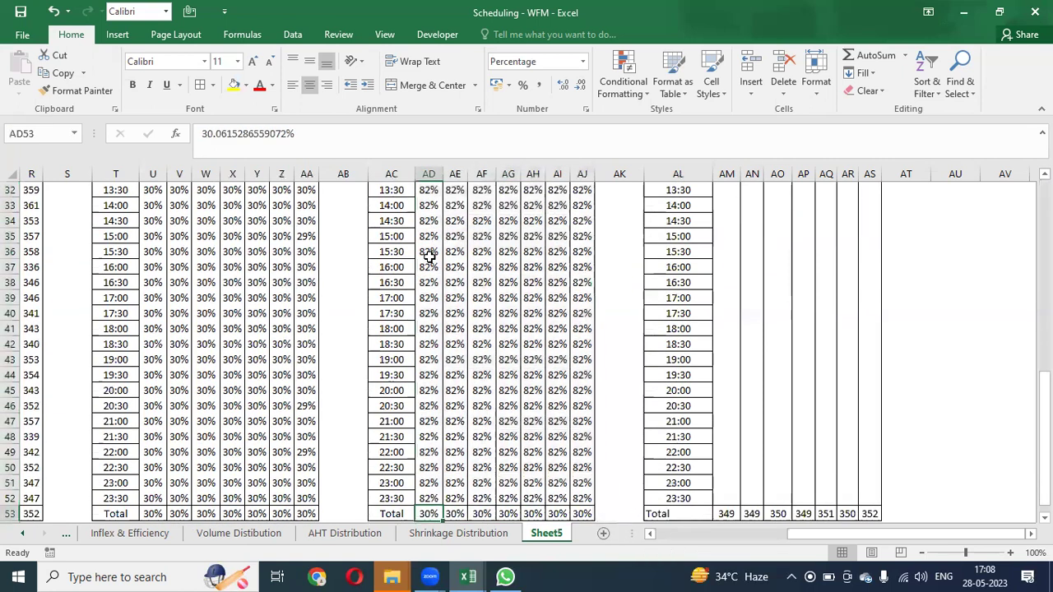
key("ctrl+shift+Right")
type("82")
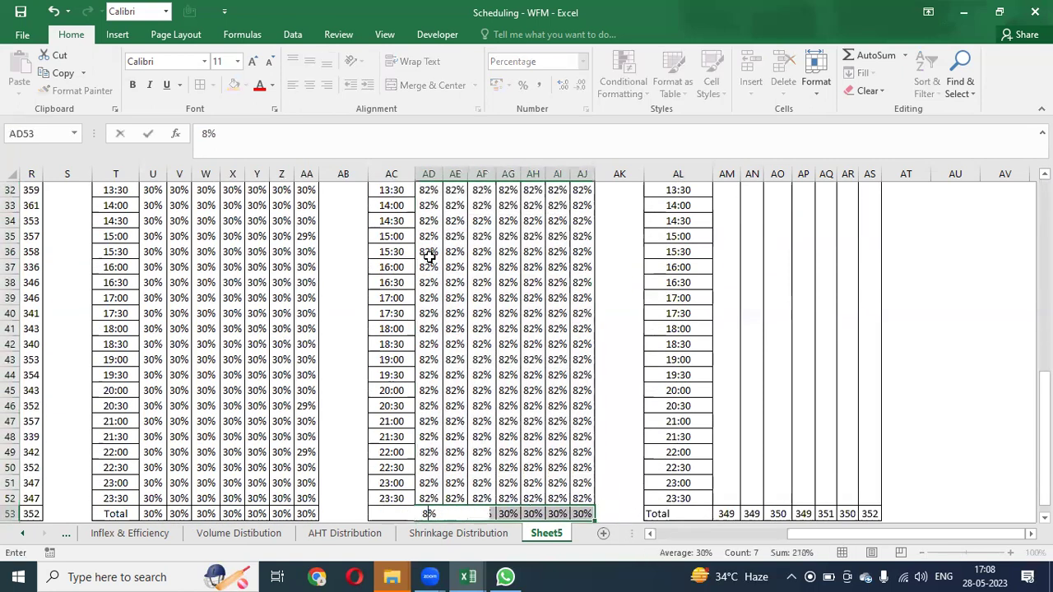
key("ctrl+Return")
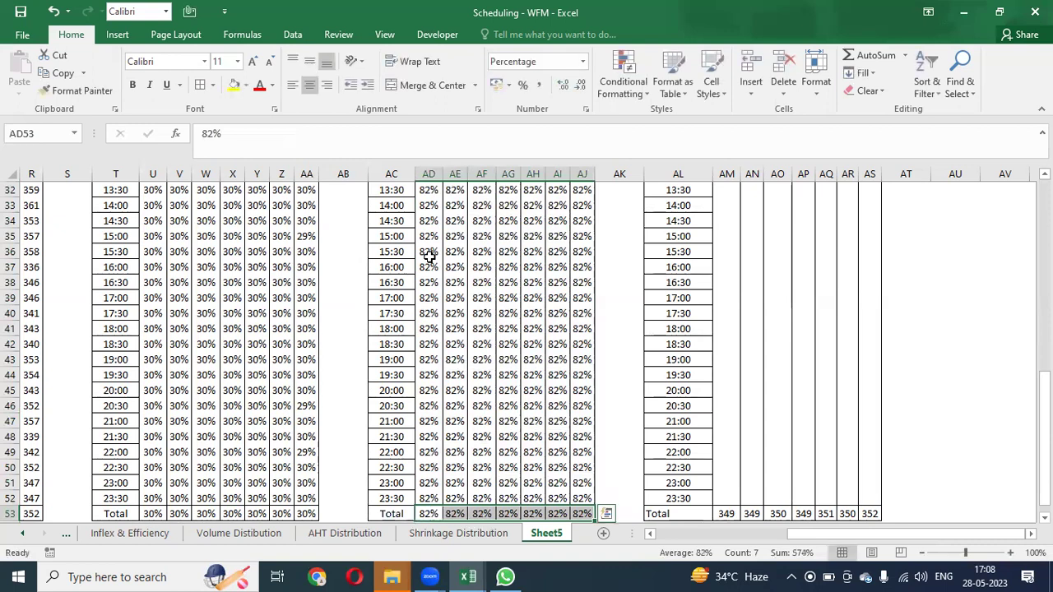
Review the Occu % table's interval values from the last interval up to the Monday heading
key("Up")
key("ctrl+shift+Up")
key("shift+Down")
key("shift+Down")
key("shift+Right")
key("shift+Right")
key("shift+Right")
key("shift+Right")
key("shift+Right")
key("shift+Right")
key("Up")
key("Up")
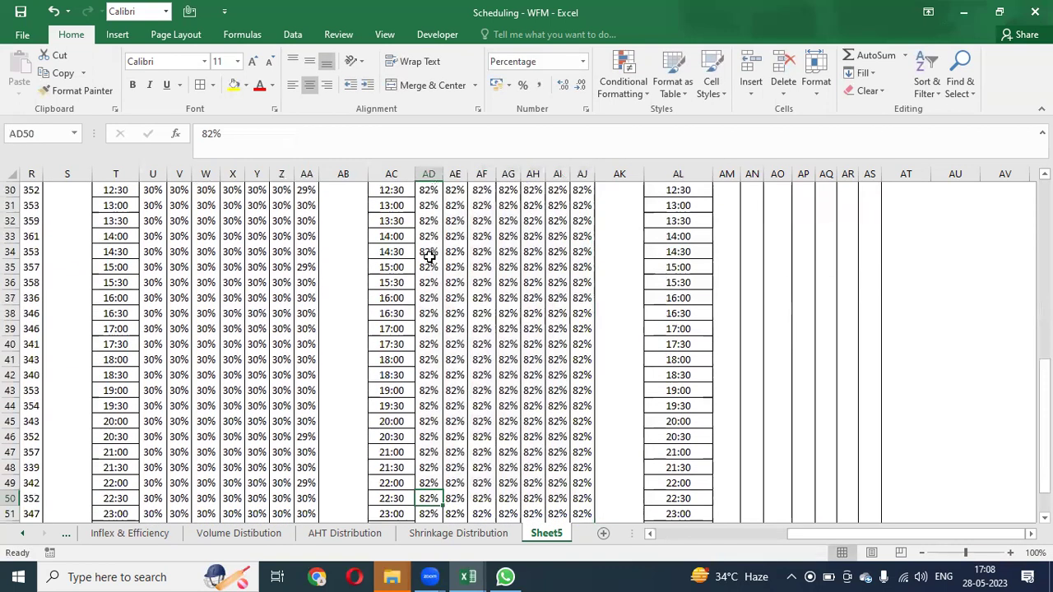
key("ctrl+Up")
key("Down")
key("Down")
key("Down")
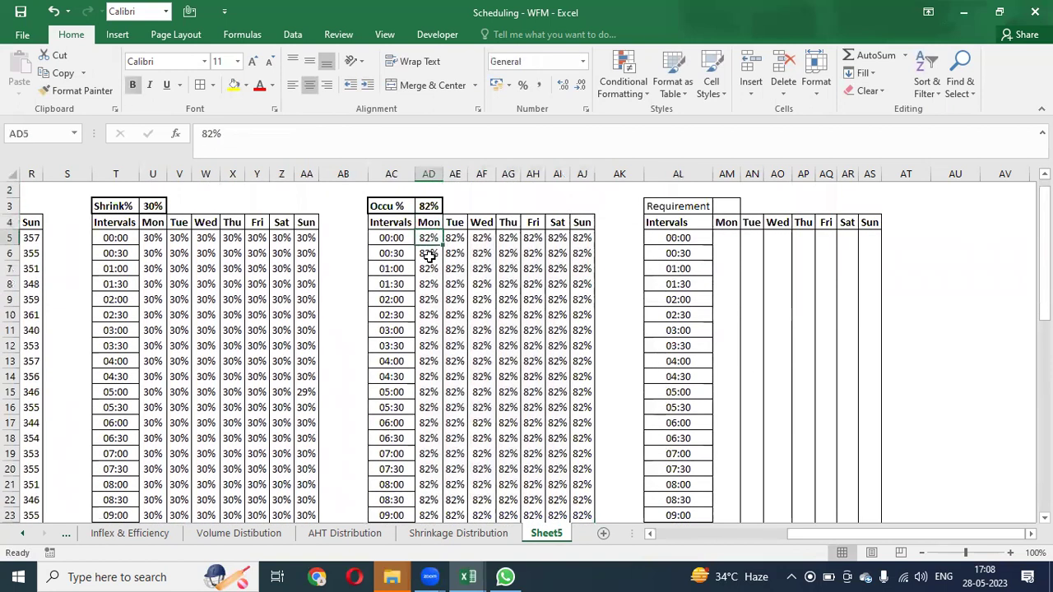
key("Up")
key("ctrl+shift+Right")
key("ctrl+shift+Down")
key("Up")
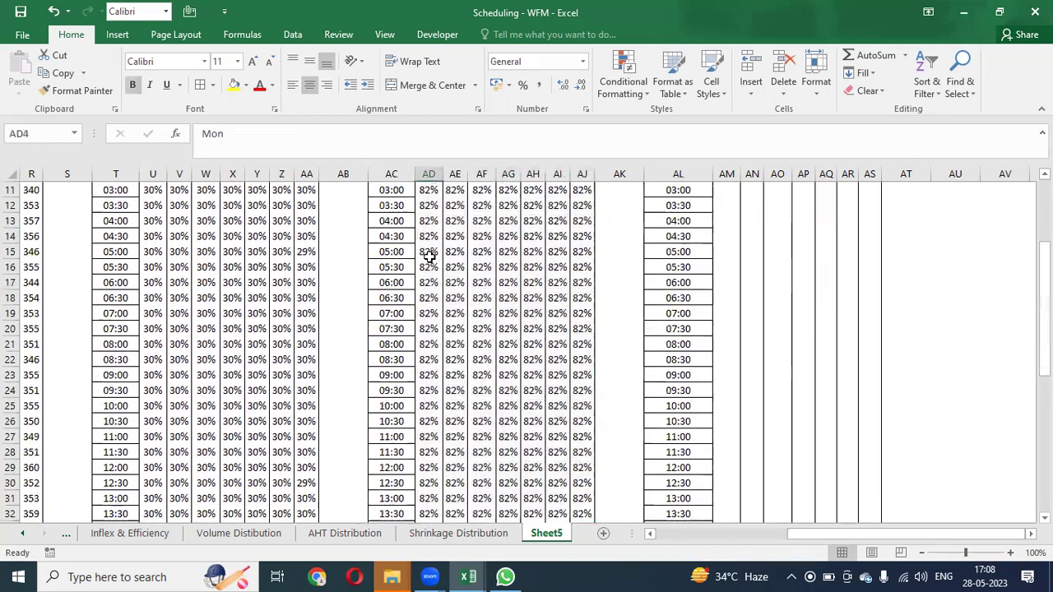
key("Down")
key("Down")
key("Up")
key("Down")
key("Right")
key("Left")
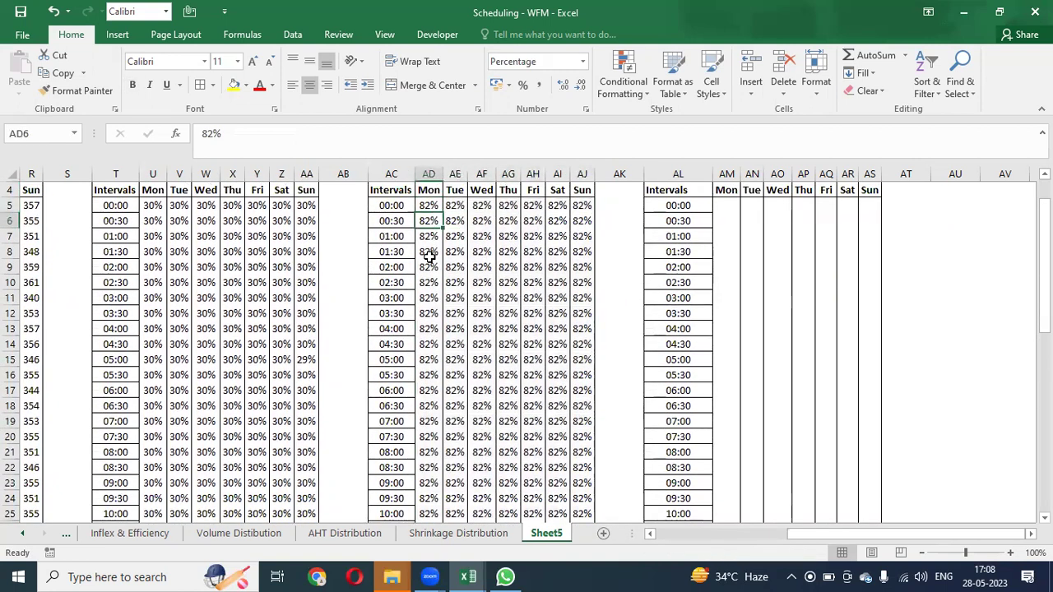
key("Up")
key("Up")
key("Up")
key("Up")
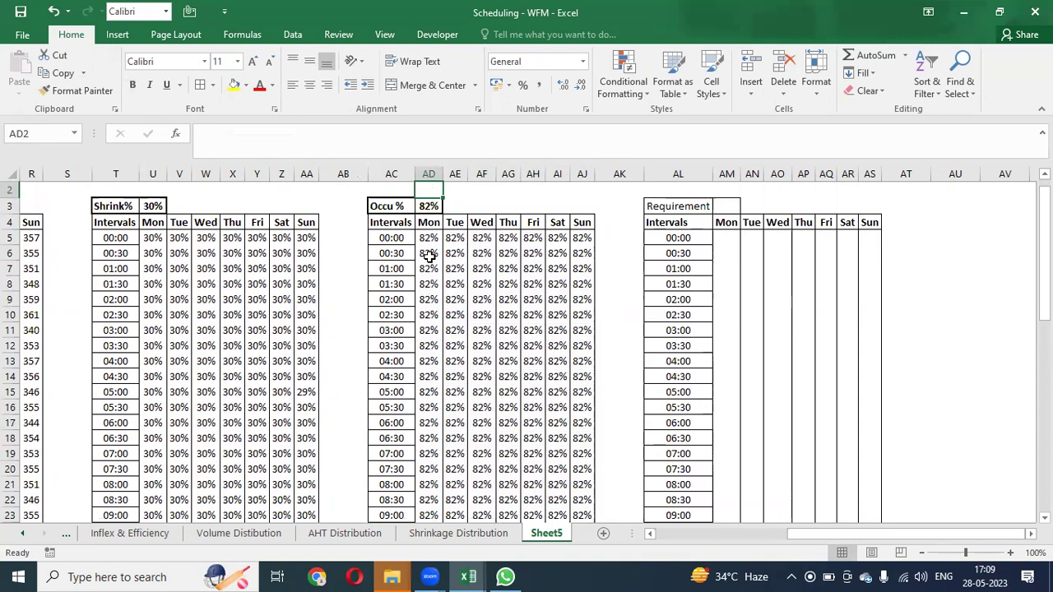
Look along the 00:00 interval row between the Occu % table and the Requirement table's Monday cell
key("Down")
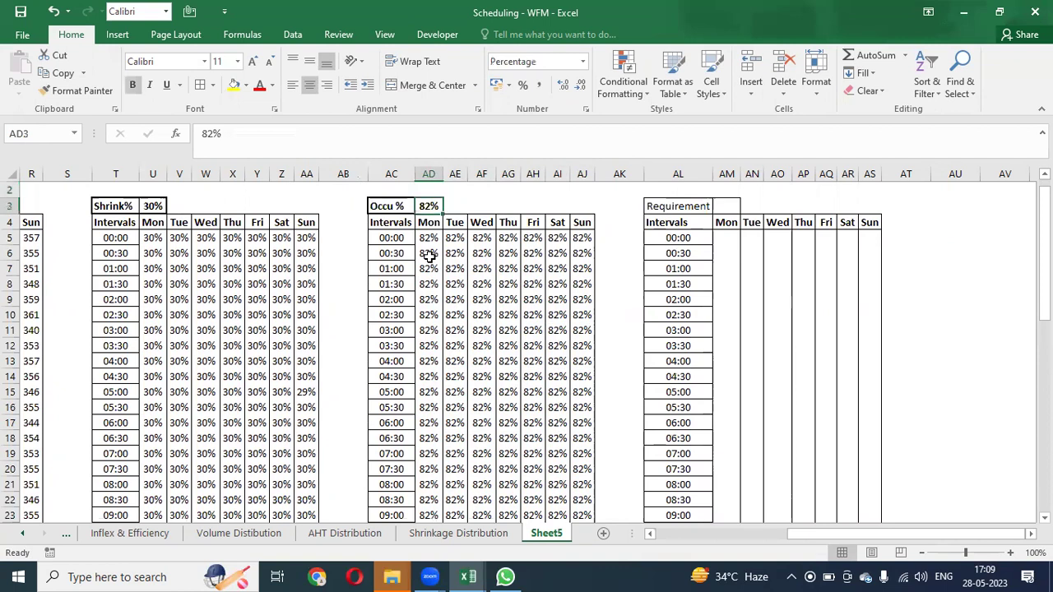
key("Down")
key("Down")
key("Right")
key("Right")
key("Right")
key("Right")
key("Right")
key("Right")
key("Right")
key("Right")
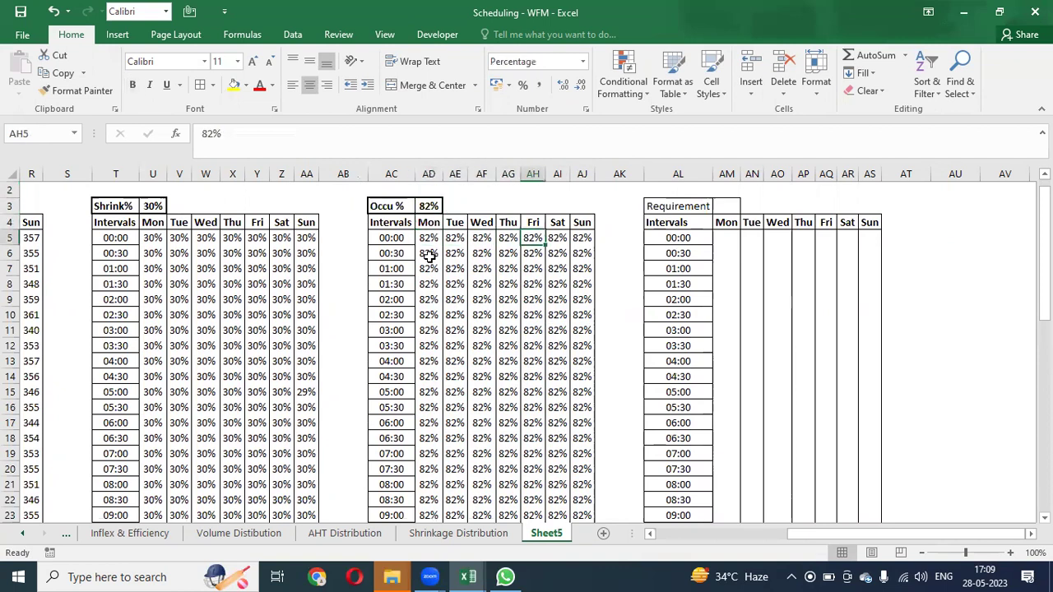
key("Right")
key("Right")
key("Left")
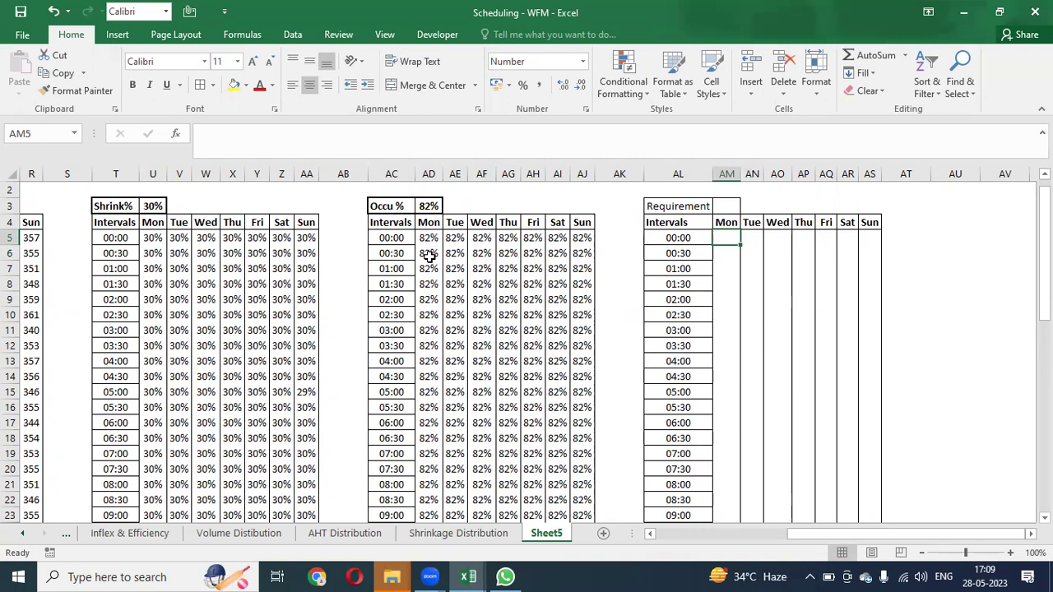
key("Left")
key("Left")
key("Left")
key("Left")
key("Left")
key("Left")
key("Left")
key("Left")
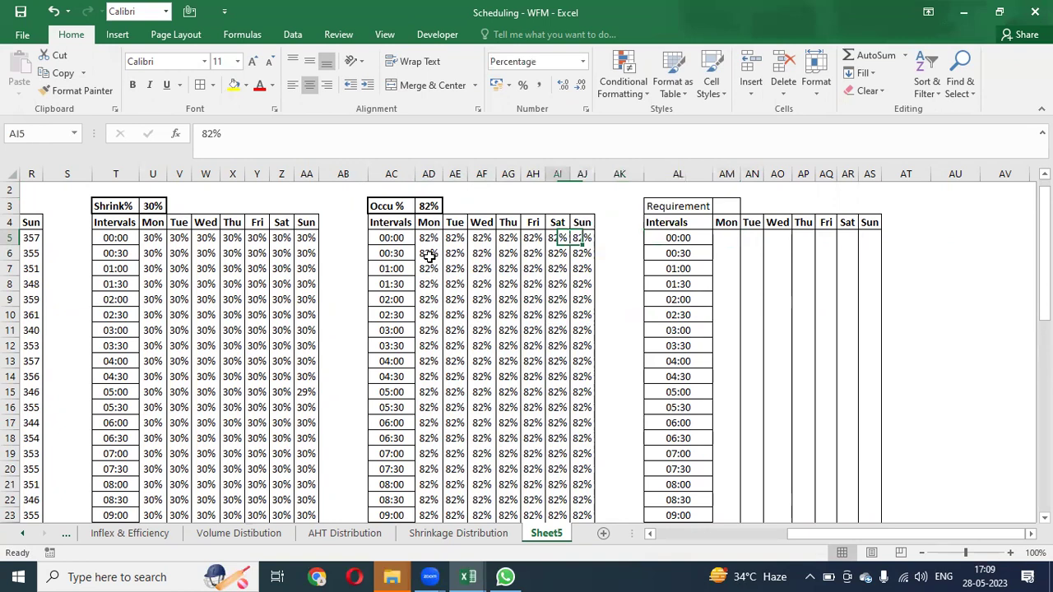
key("ctrl+c")
key("Right")
key("Right")
key("Right")
key("Right")
key("Right")
key("Right")
key("Right")
key("Right")
key("Right")
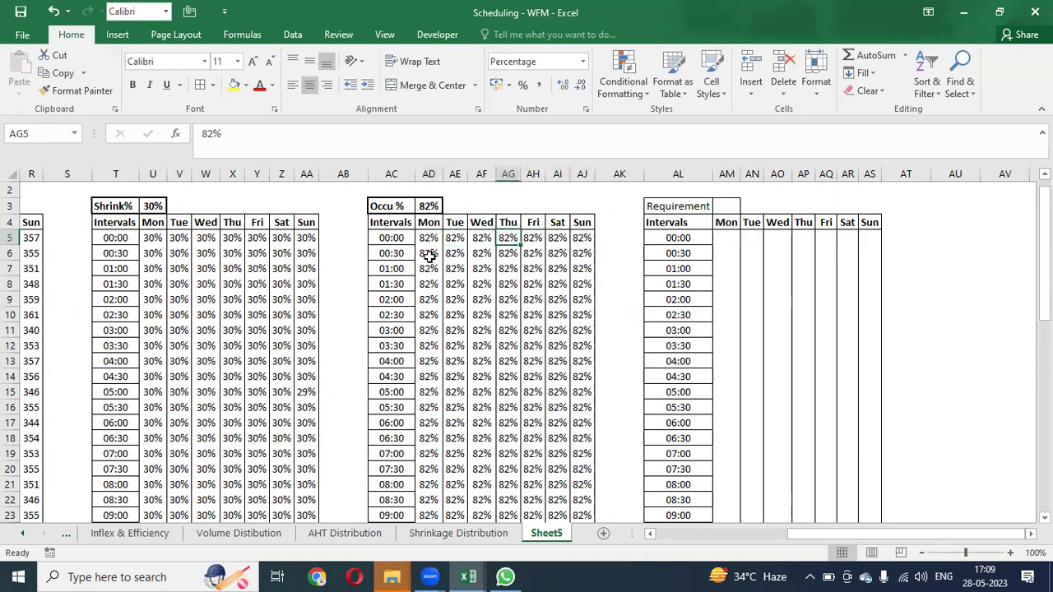
key("Left")
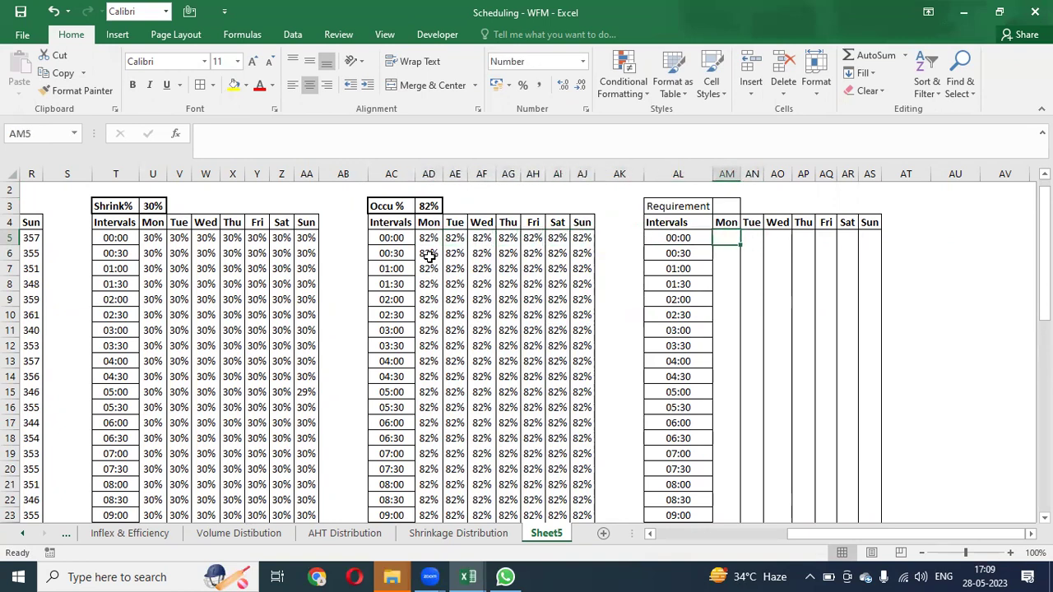
Begin the Monday 00:00 requirement formula in AM5 by multiplying volume by AHT, =(C5*L5)
type("=(")
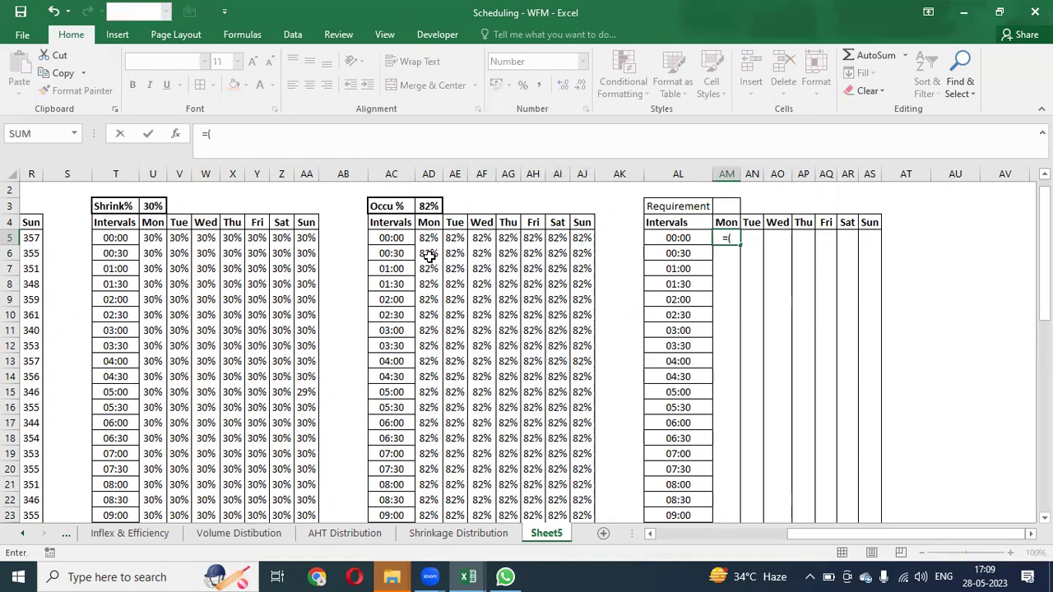
key("Up")
key("Up")
key("Up")
key("Up")
key("ctrl+Left")
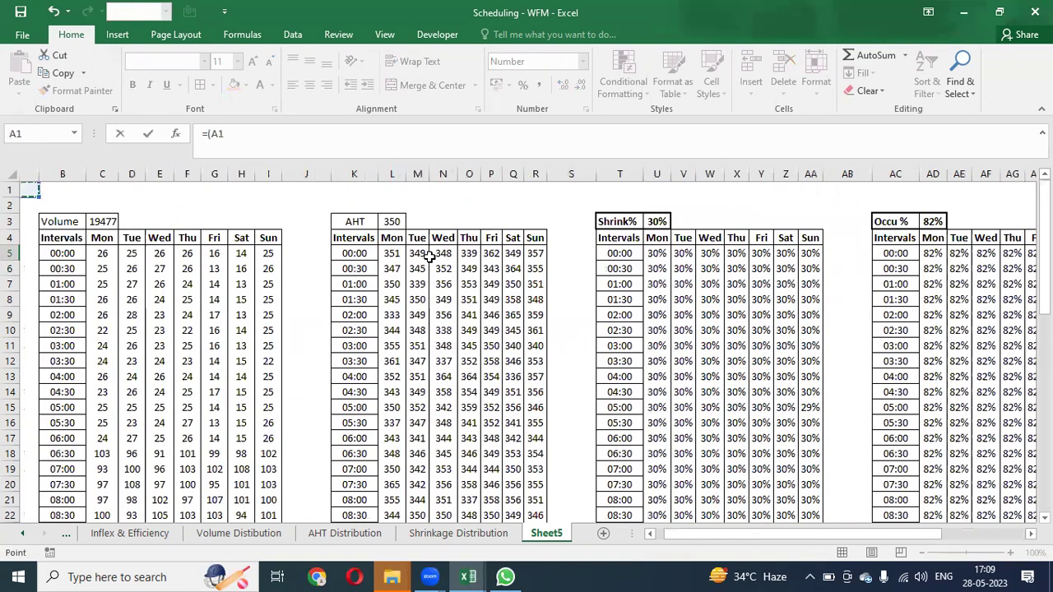
key("Down")
key("Down")
key("Down")
key("Down")
key("Right")
key("Right")
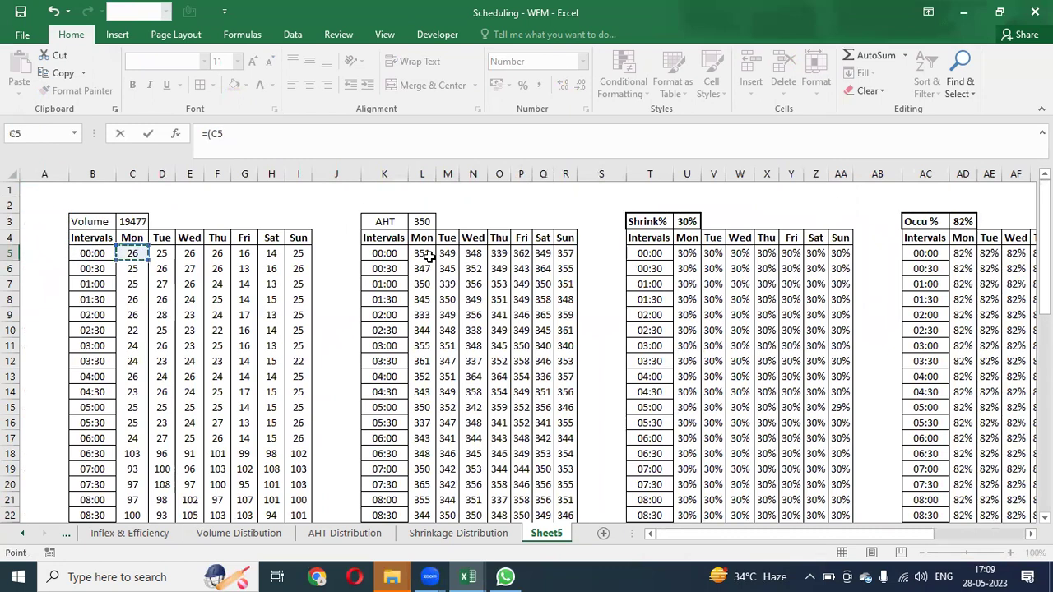
type("*")
left_click(429, 255)
type(")")
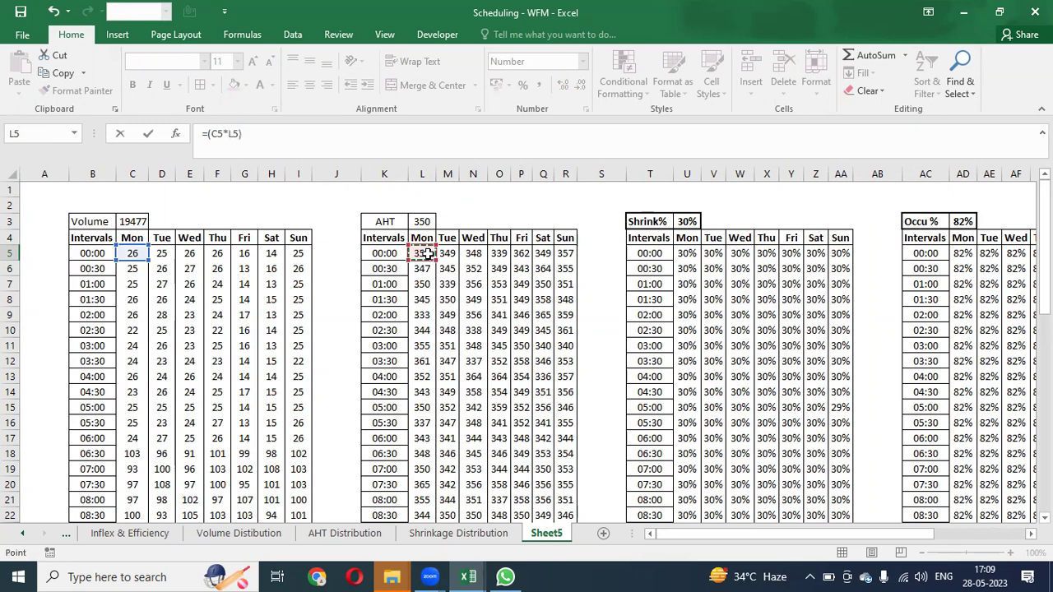
Complete the AM5 formula by dividing by 1800 seconds times Monday's occupancy, /(1800*AD5)
type("/")
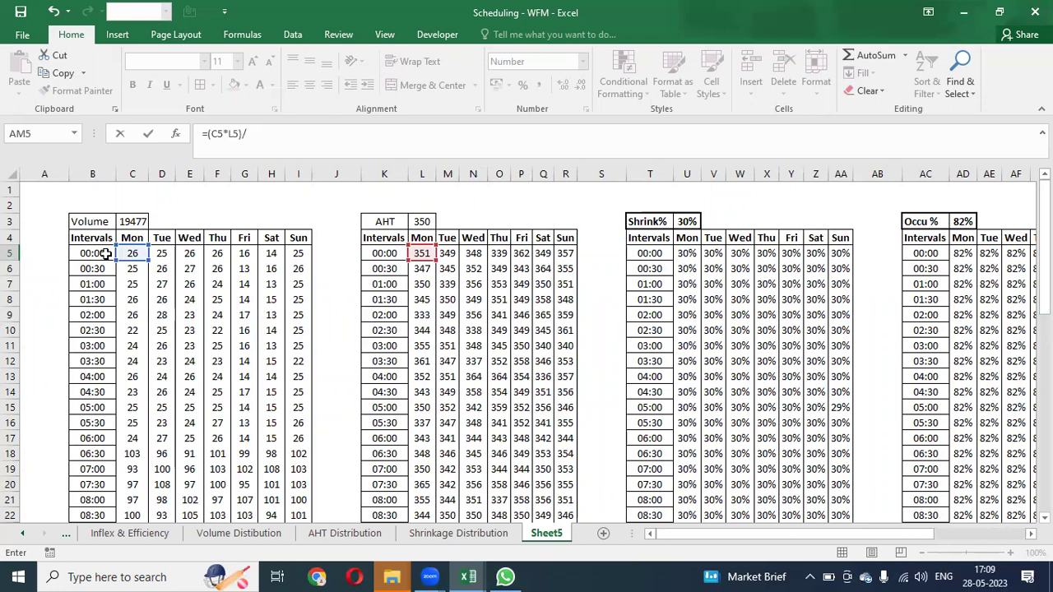
type("(1800*")
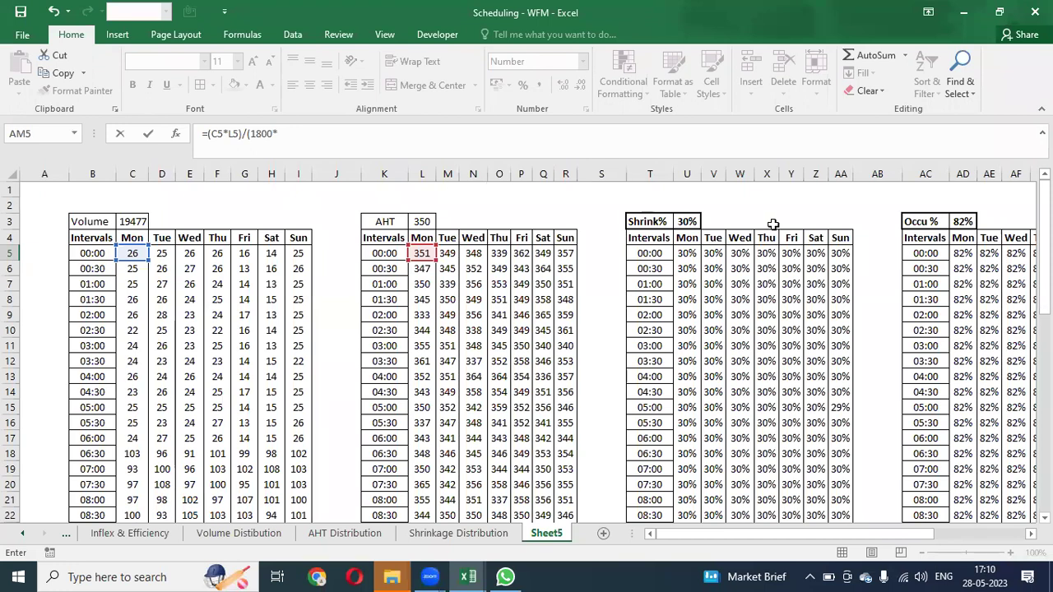
left_click(959, 251)
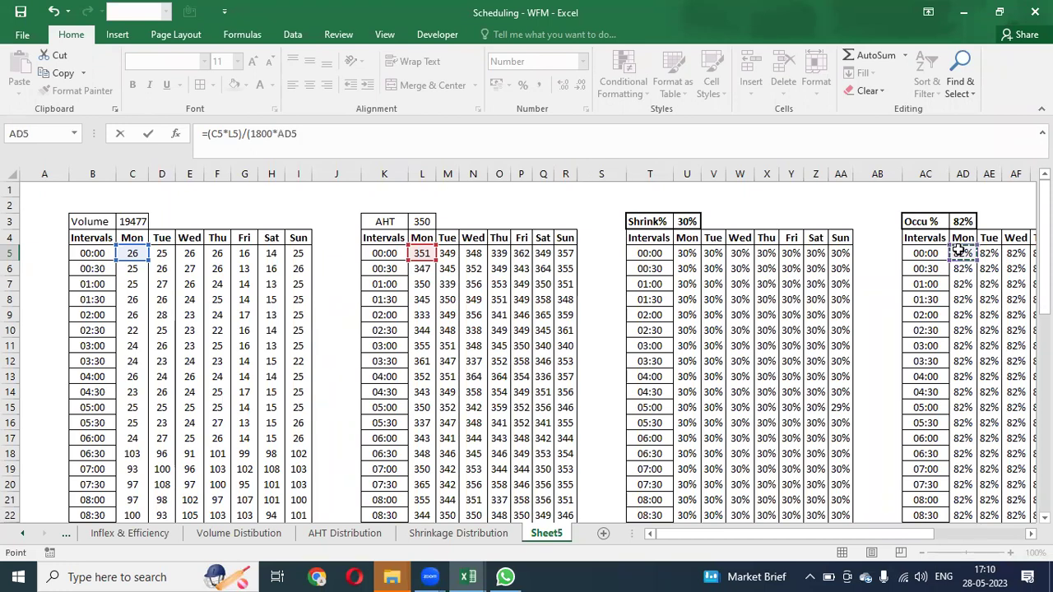
key("Return")
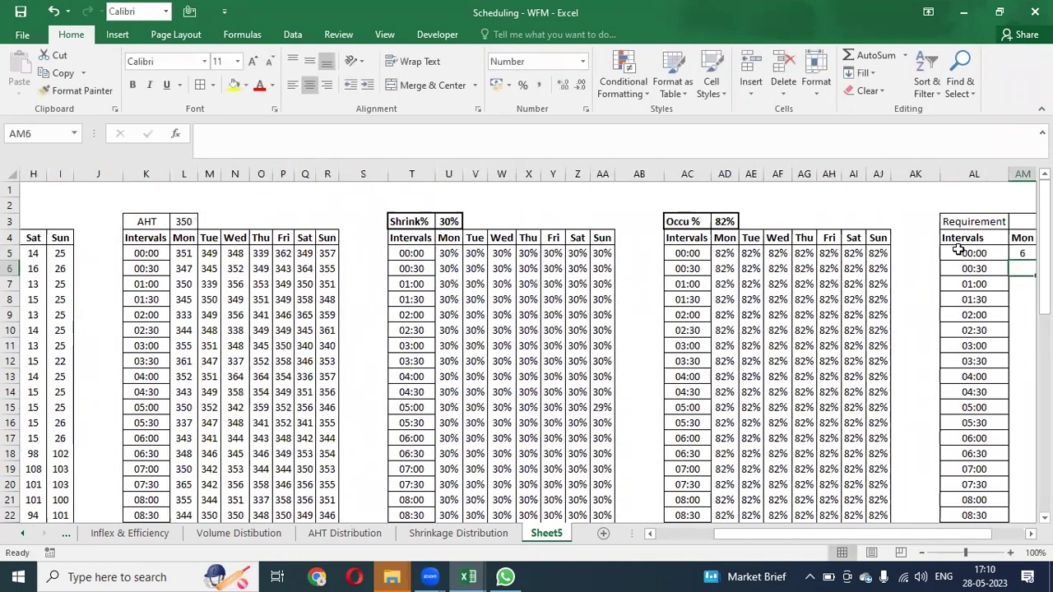
Copy the AM5 requirement formula to every interval from Monday to Sunday, AM5:AS52
key("Up")
key("ctrl+c")
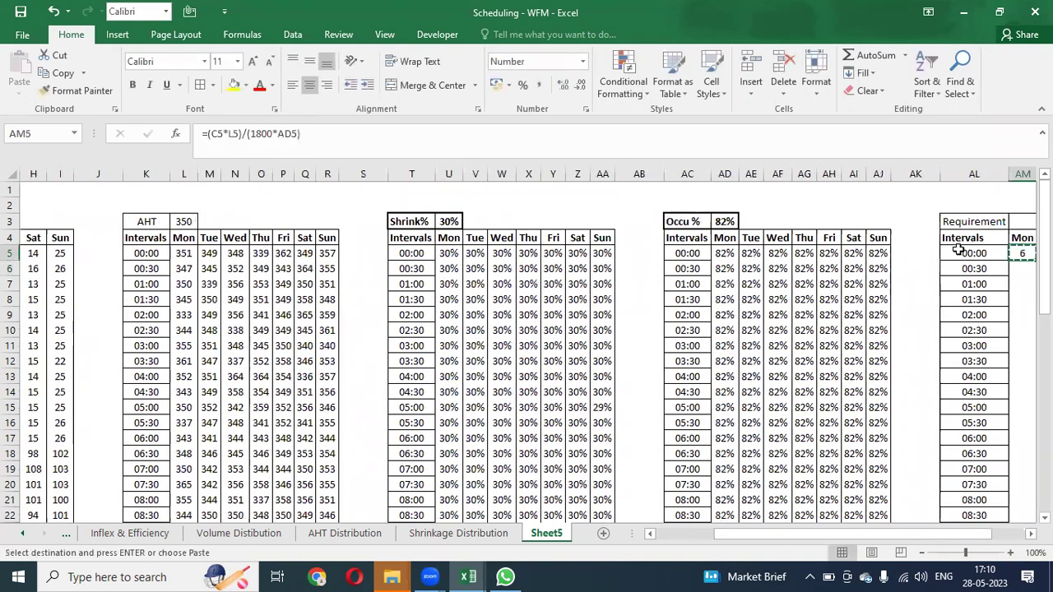
key("Left")
key("ctrl+Down")
key("Right")
key("Up")
key("ctrl+shift+Up")
key("shift+Right")
key("shift+Right")
key("shift+Right")
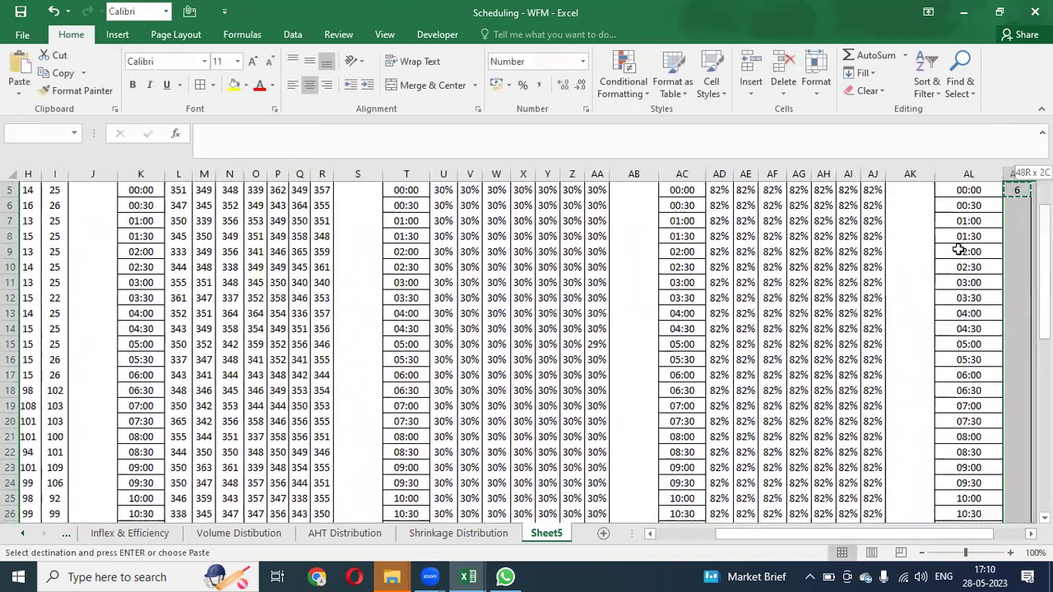
key("shift+Right")
key("shift+Right")
key("shift+Right")
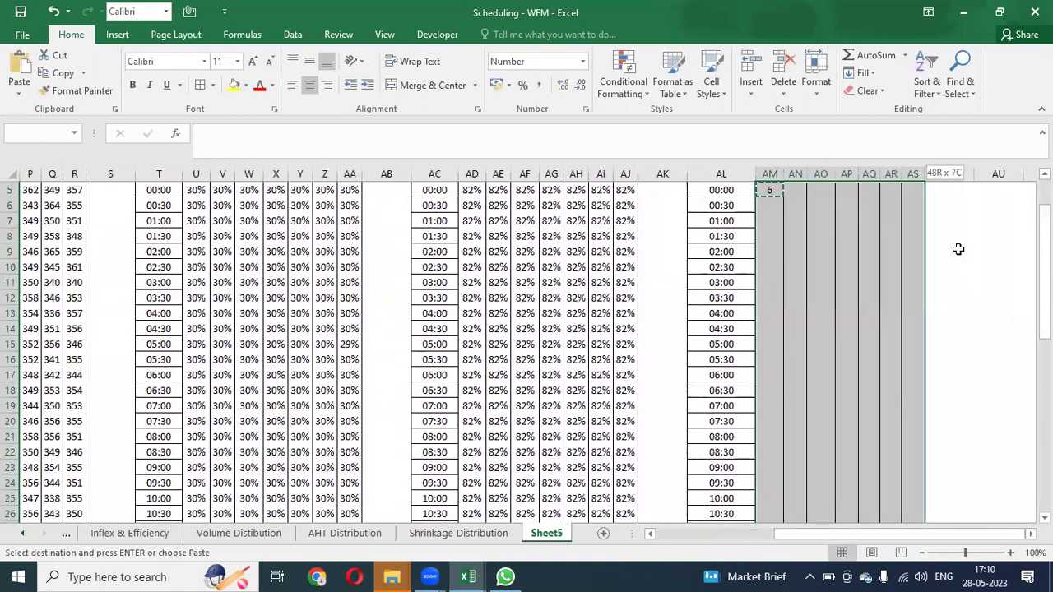
key("ctrl+v")
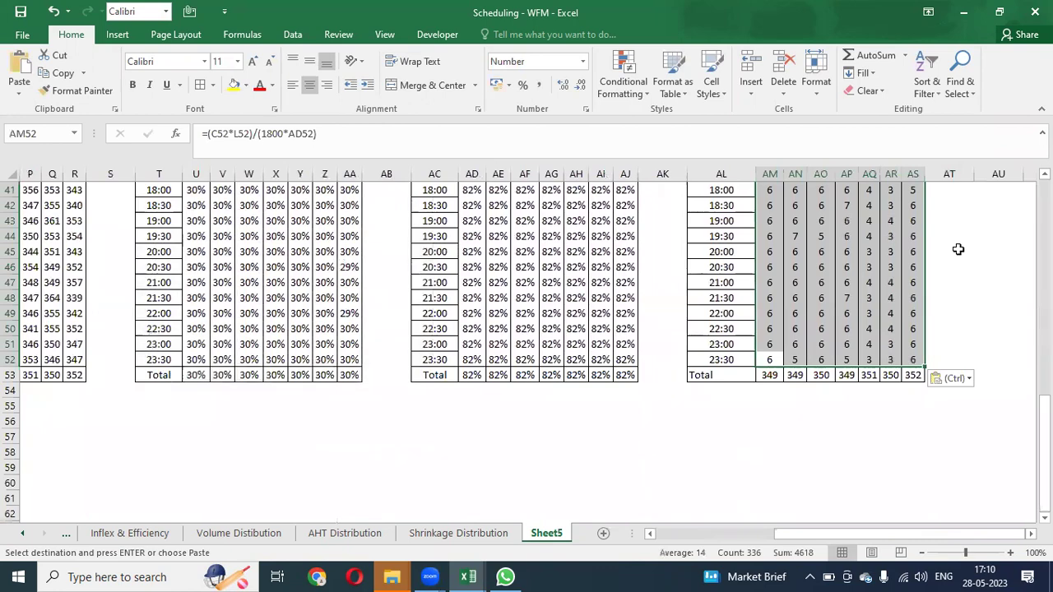
Review the calculated Monday-to-Sunday interval values in the Requirement table
key("ctrl+Up")
key("Down")
key("Up")
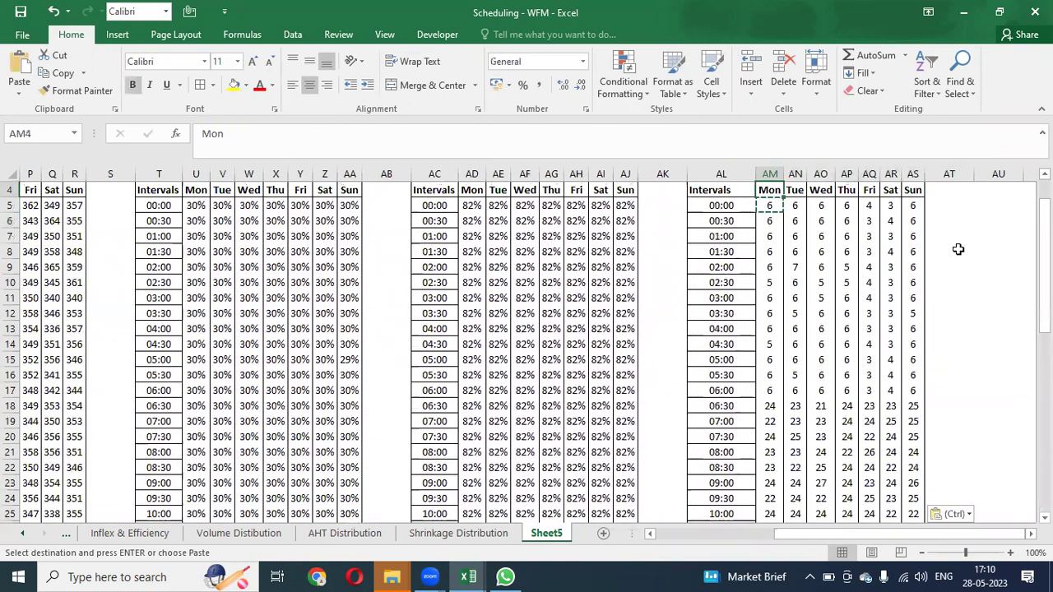
key("ctrl+Up")
key("Down")
key("Down")
key("Escape")
key("Left")
key("Down")
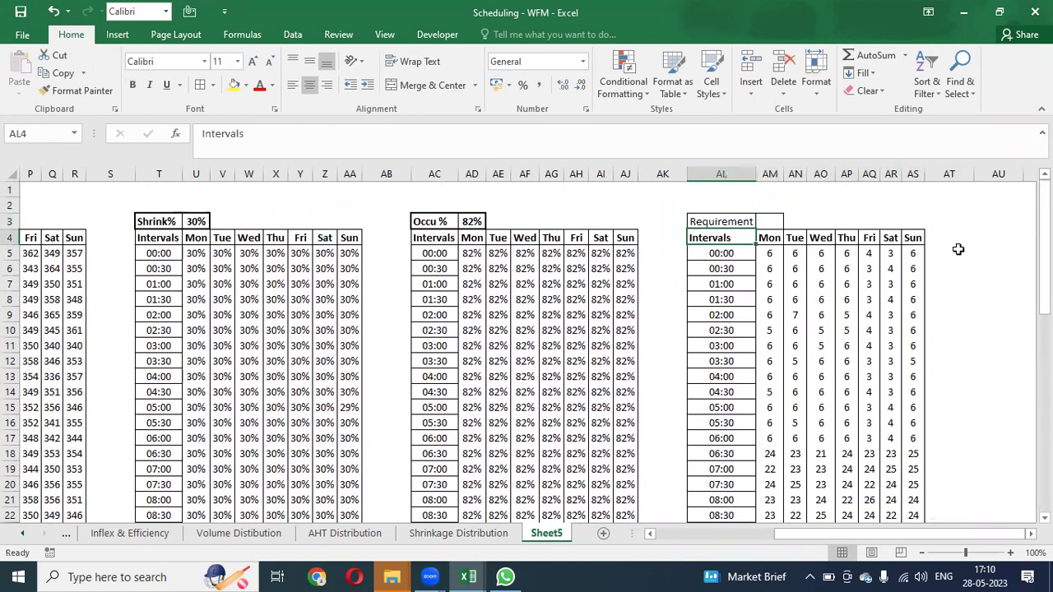
key("Right")
key("Down")
key("ctrl+shift+Right")
key("ctrl+shift+Down")
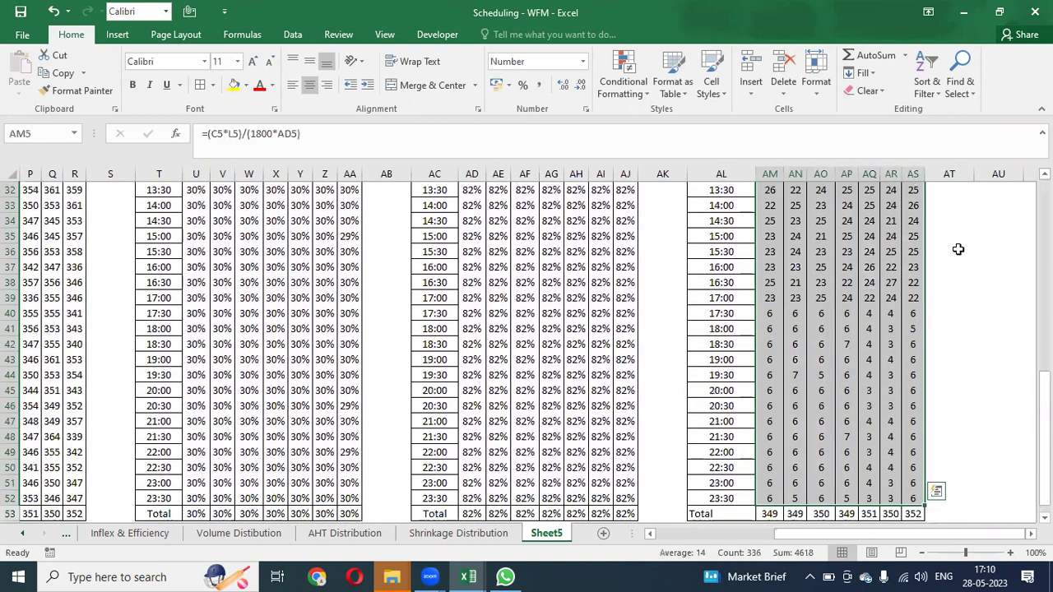
Clear the copied totals from the Requirement table's Total row, AM53:AS53
key("ctrl+Up")
key("ctrl+Down")
key("ctrl+shift+Right")
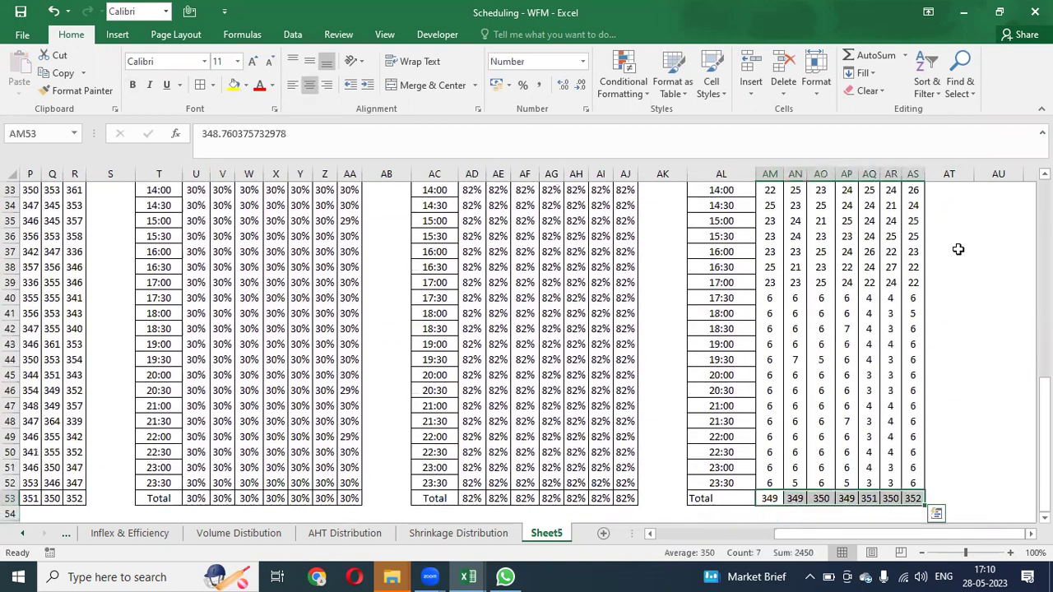
key("Delete")
key("Up")
key("Down")
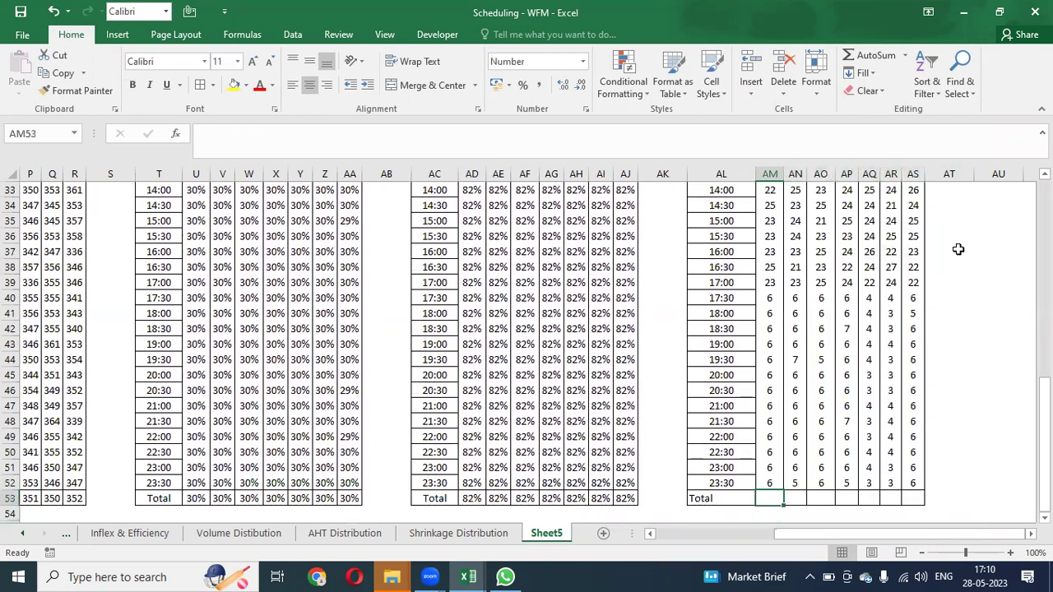
Change the Requirement table's Total label in AL53 to "Total Hours"
key("Left")
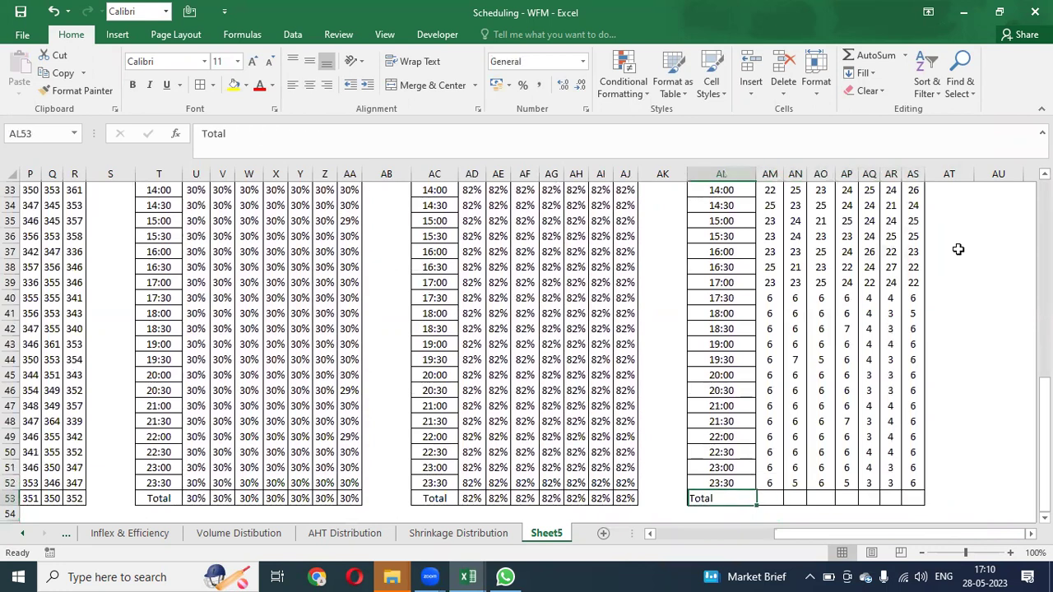
key("F2")
type("Hours")
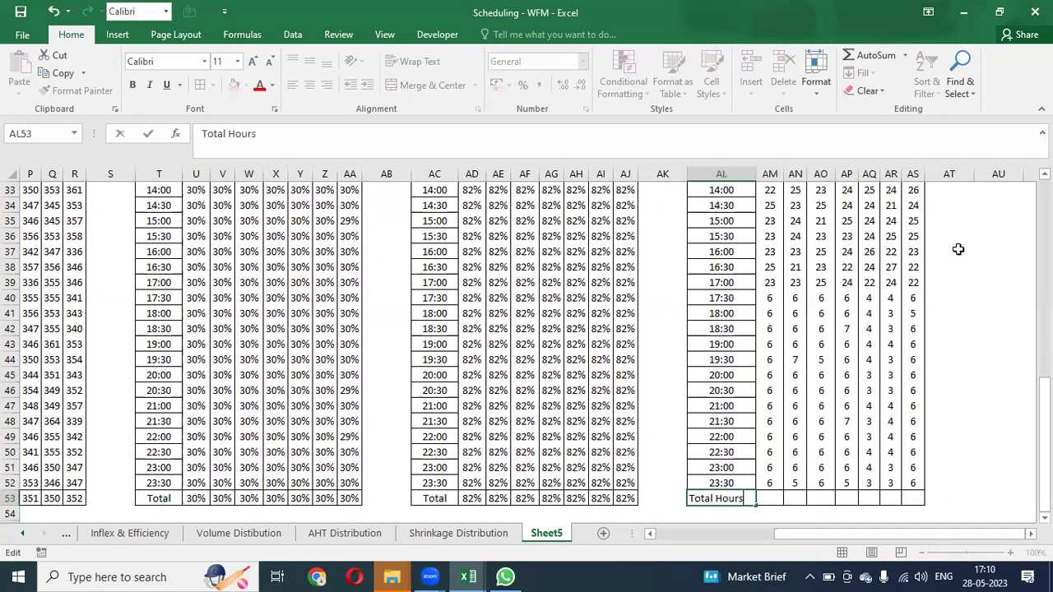
key("Return")
key("Up")
Calculate Monday's total hours in AM53 by halving the sum of its half-hour intervals, =SUM(AM5:AM52)/2
key("Right")
key("shift+Right")
key("shift+Right")
key("shift+Right")
key("shift+Right")
key("shift+Right")
key("shift+Right")
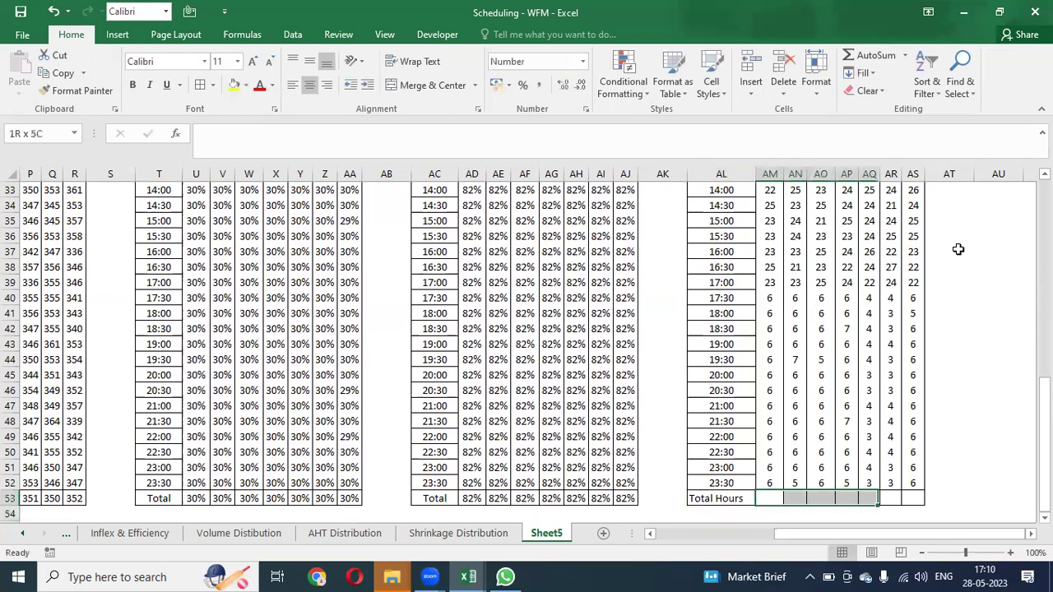
type("=sump")
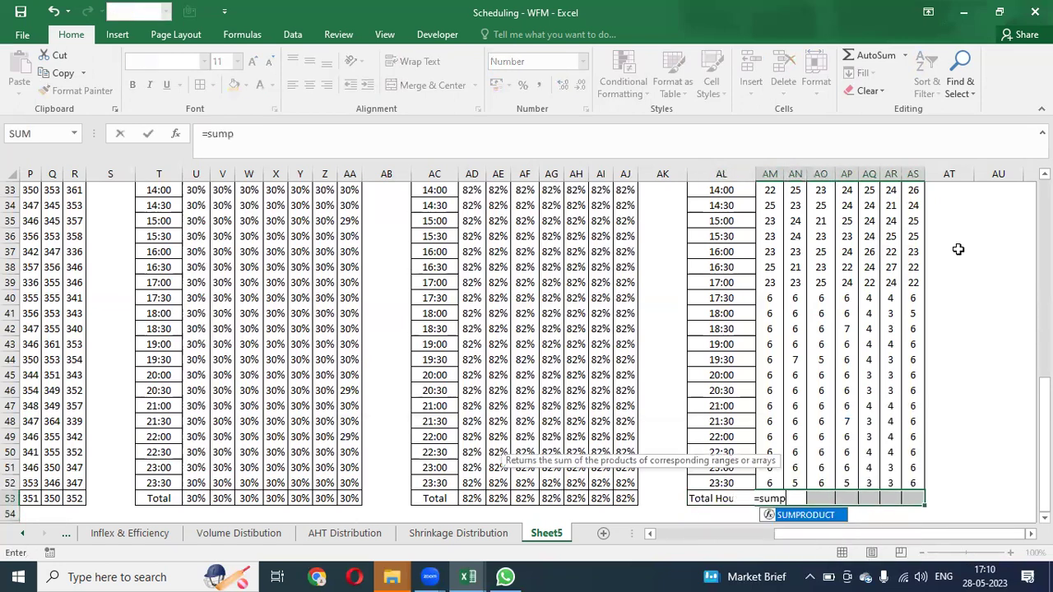
key("BackSpace")
type("(")
key("Up")
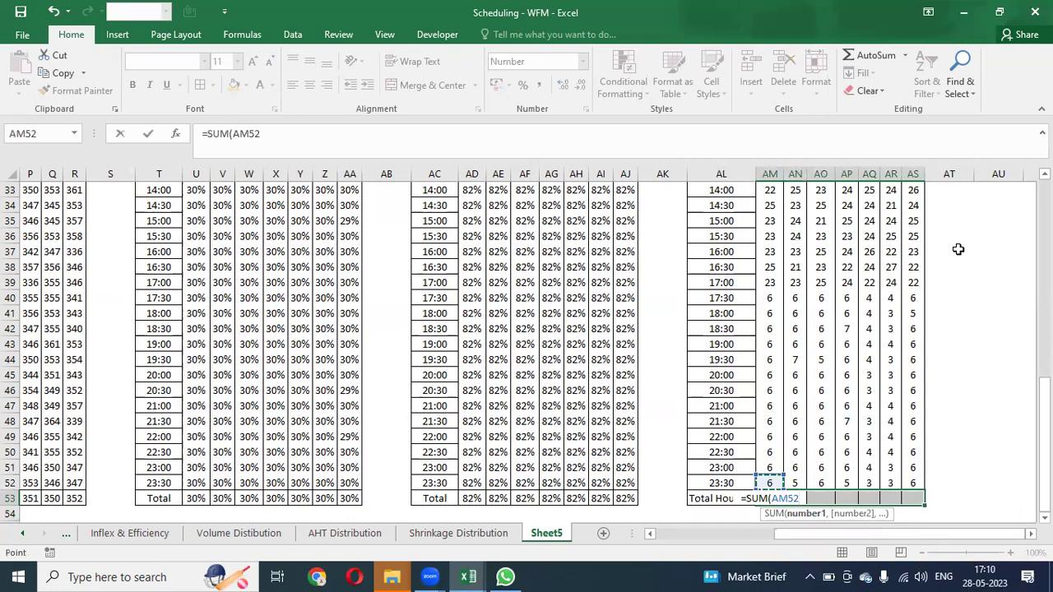
key("ctrl+shift+Up")
type(")")
key("Tab")
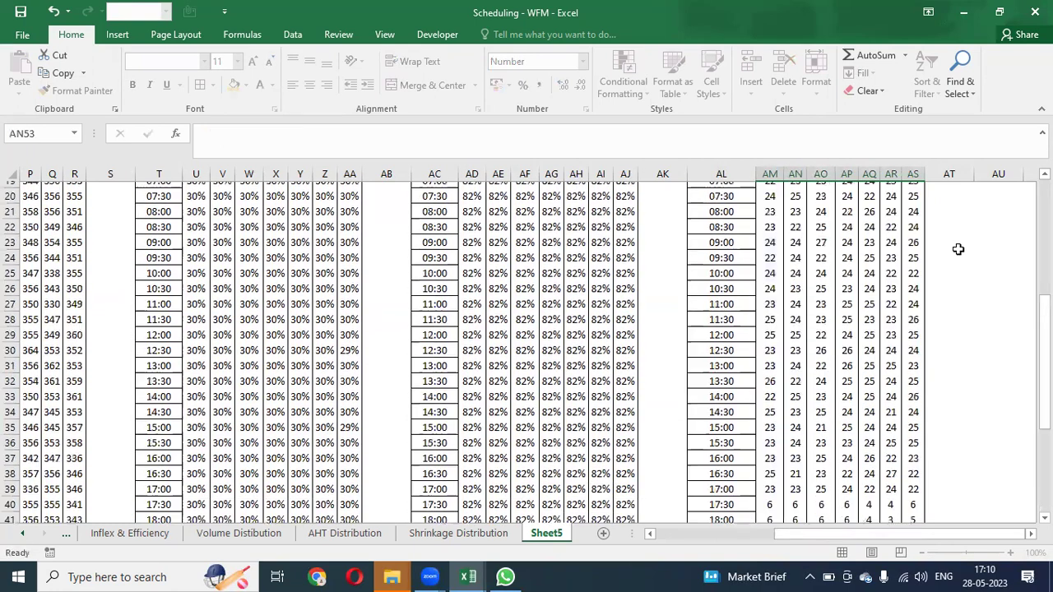
Copy only the AM53 total-hours formula across to Sunday, filling AM53:AS53
key("Left")
key("ctrl+c")
key("shift+Right")
key("shift+Right")
key("shift+Right")
key("shift+Right")
key("shift+Right")
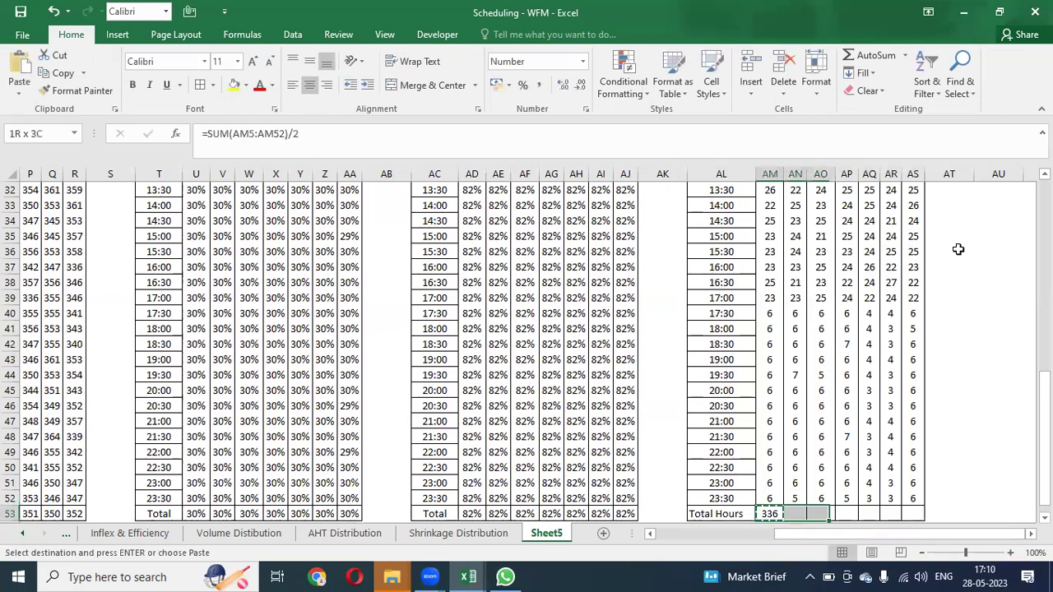
key("alt+e")
key("s")
key("f")
key("Return")
key("Escape")
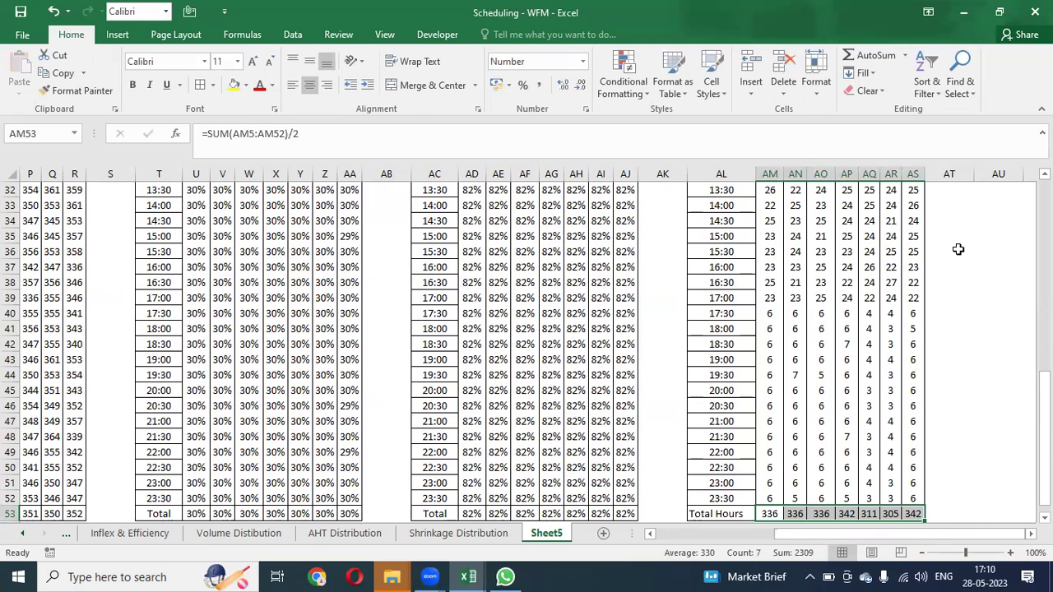
key("Up")
key("Down")
Review the row 53 totals across the volume, AHT, shrinkage and occupancy tables
scroll(959, 249, "down", 1)
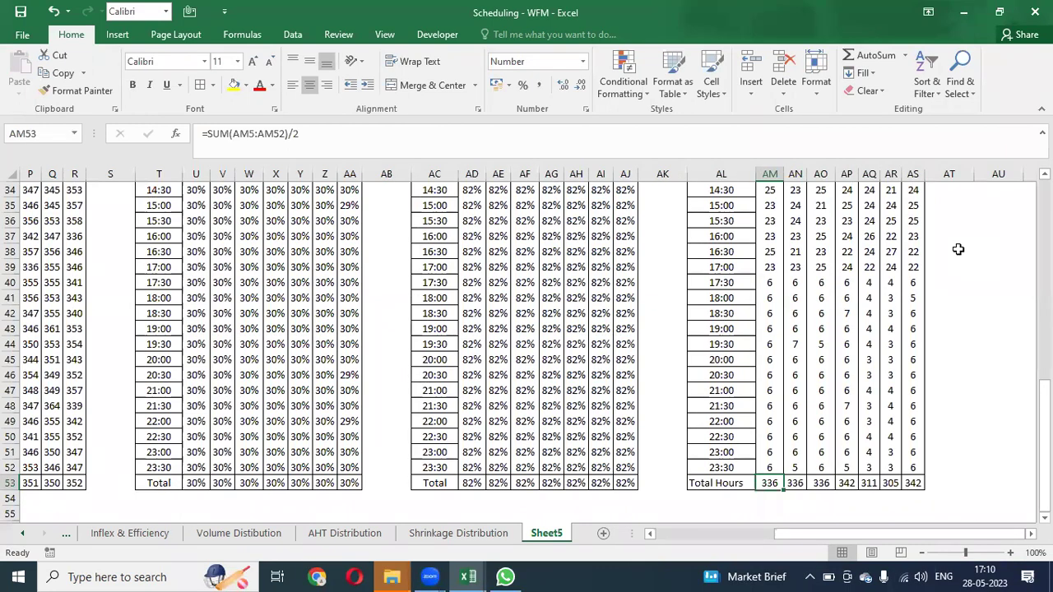
key("ctrl+Left")
key("ctrl+Left")
key("ctrl+Left")
key("ctrl+Left")
key("ctrl+Left")
key("ctrl+Left")
key("ctrl+Left")
key("ctrl+Left")
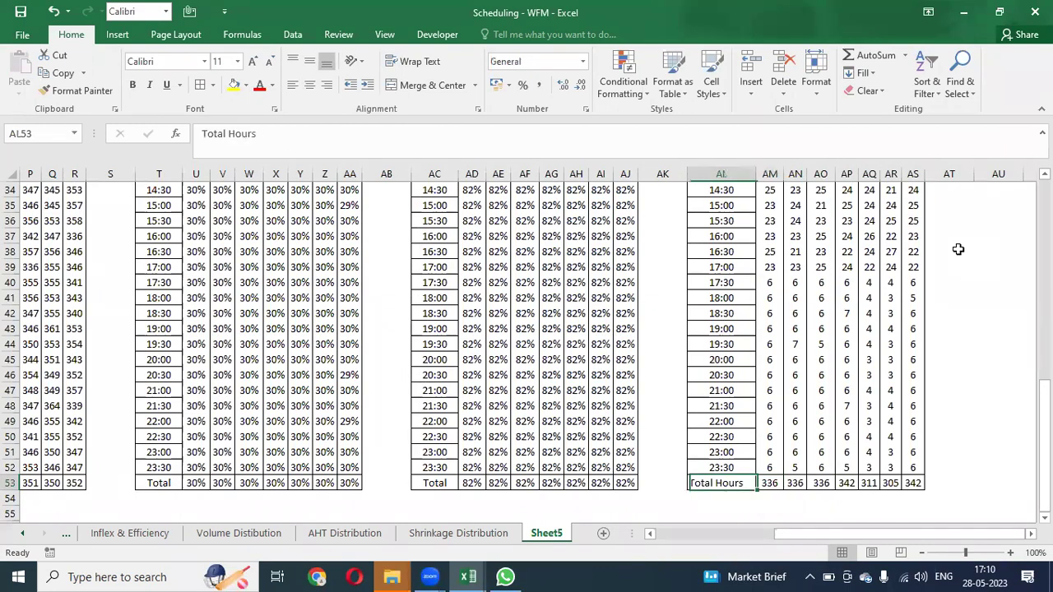
key("ctrl+Left")
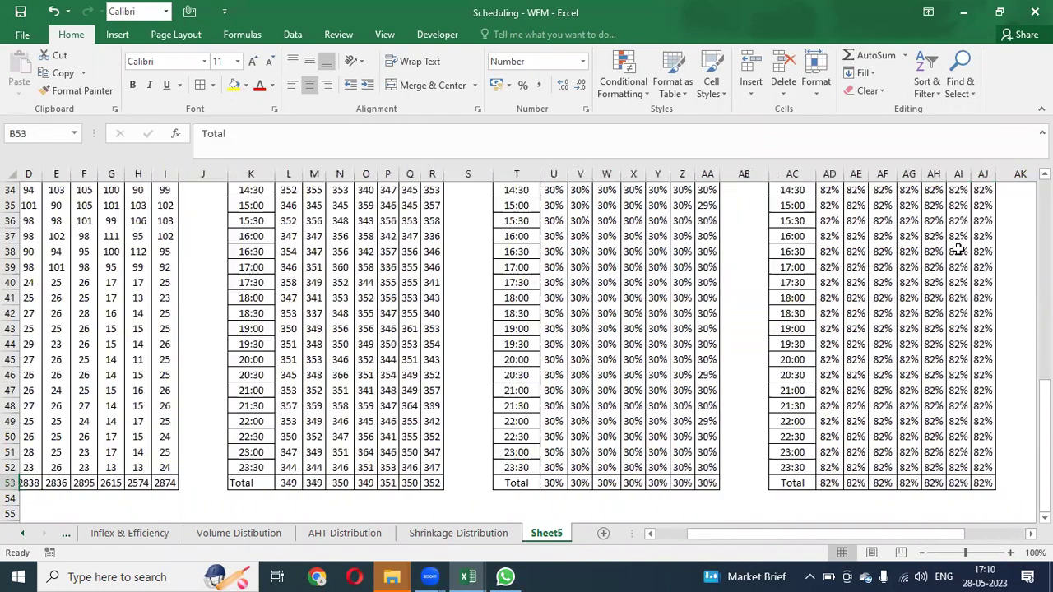
key("Right")
key("ctrl+Right")
key("ctrl+Right")
key("ctrl+Right")
key("ctrl+Right")
key("ctrl+Right")
key("ctrl+Right")
key("ctrl+Right")
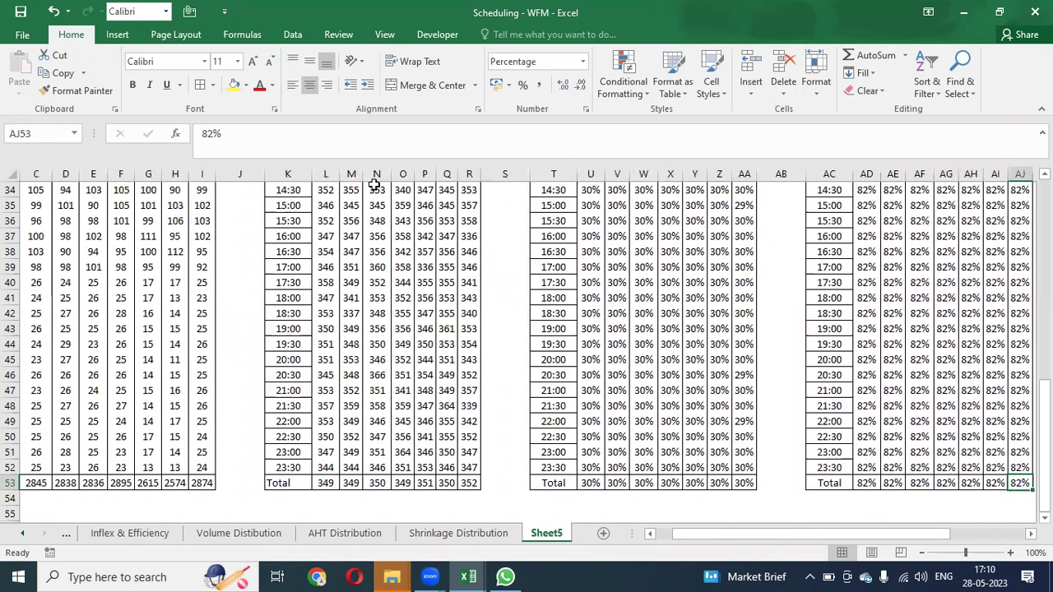
Try narrowing spacer column J between the volume and AHT tables, and undo the width change
left_click_drag(268, 172, 220, 172)
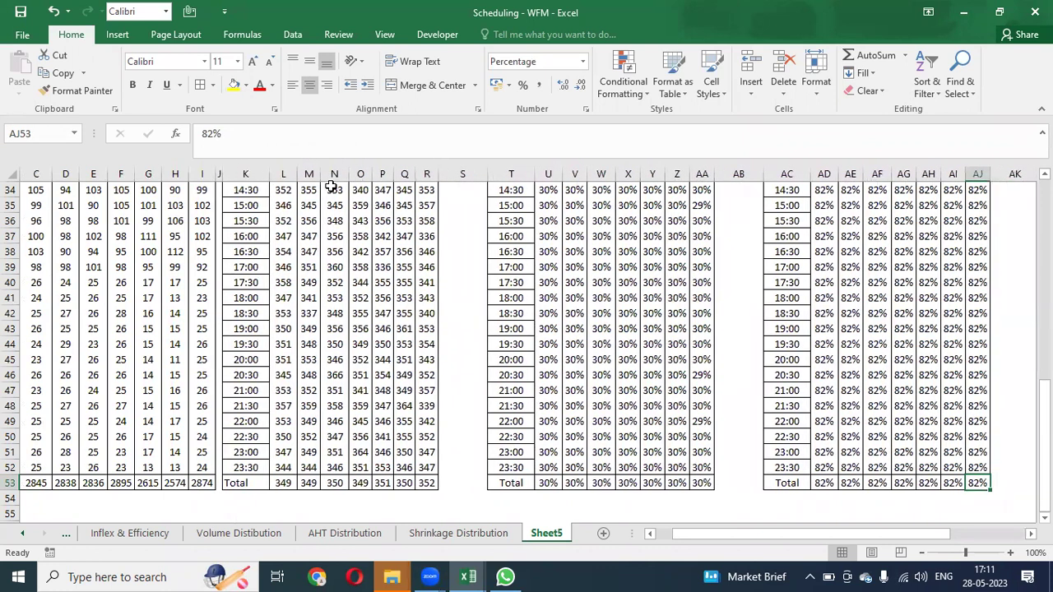
key("ctrl+z")
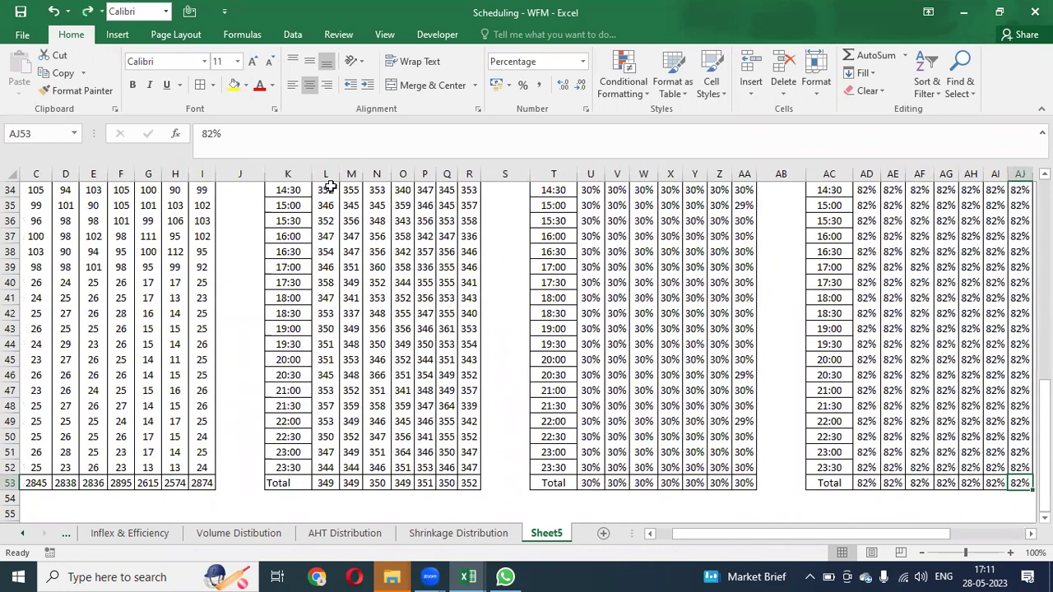
Return to the Requirement heading in AL3 and look over the top of that table
key("Right")
key("Right")
key("Right")
key("Right")
key("Right")
key("Right")
key("Right")
key("Right")
key("ctrl+Up")
key("ctrl+Up")
key("Down")
key("Down")
key("ctrl+Left")
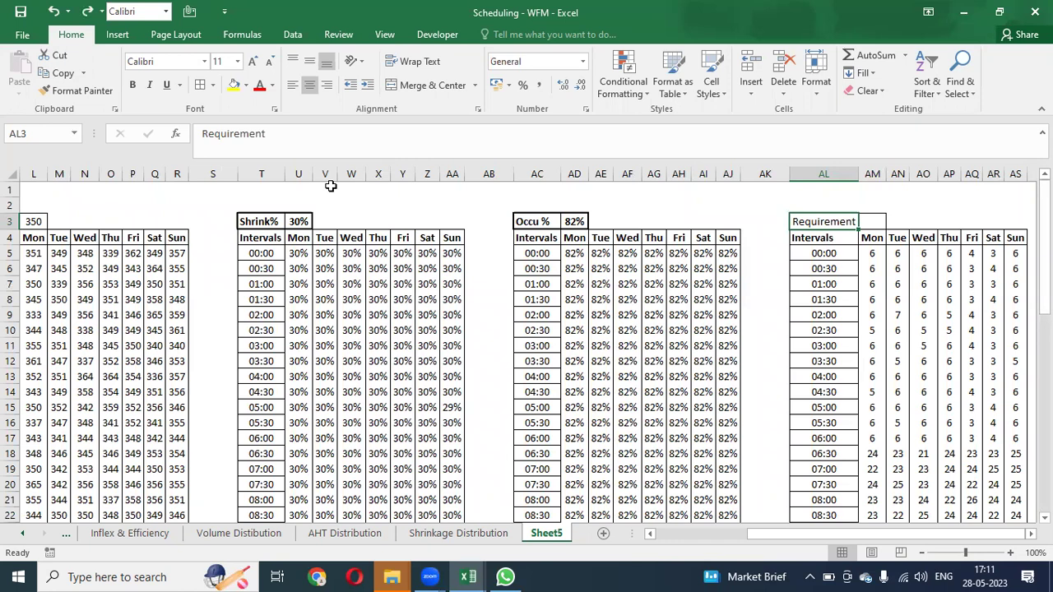
key("Right")
key("Right")
key("Right")
key("Left")
key("Left")
key("Left")
key("Left")
key("Right")
key("shift+Right")
key("shift+Right")
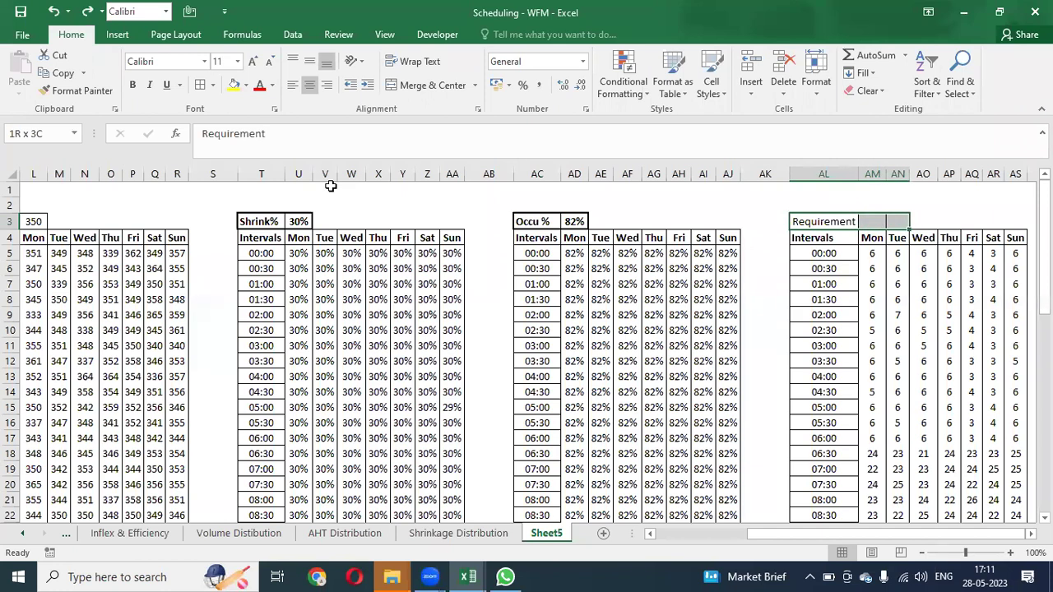
key("shift+Right")
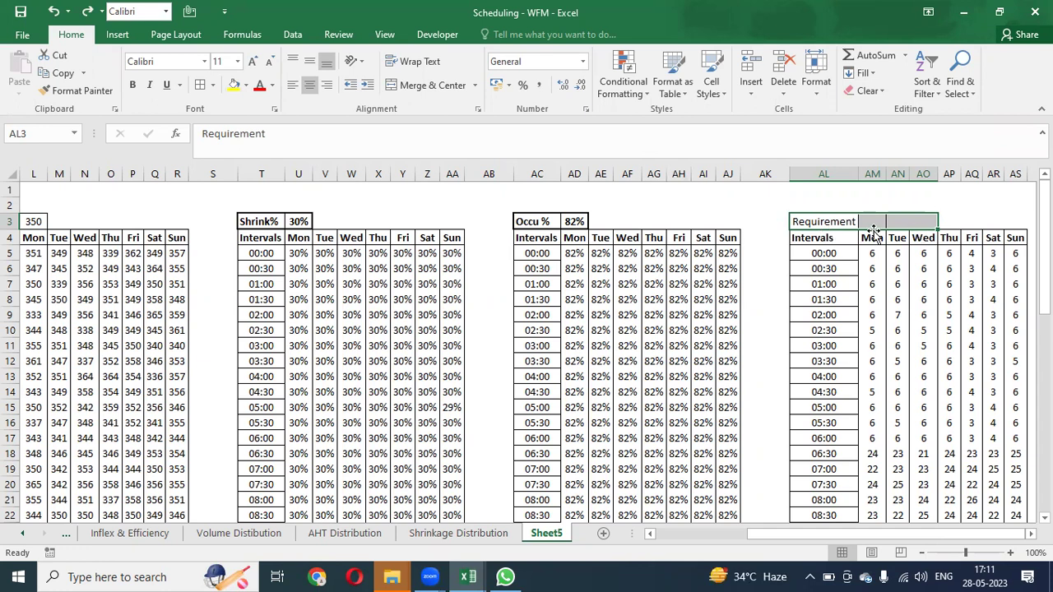
key("shift+Left")
key("shift+Left")
key("shift+Left")
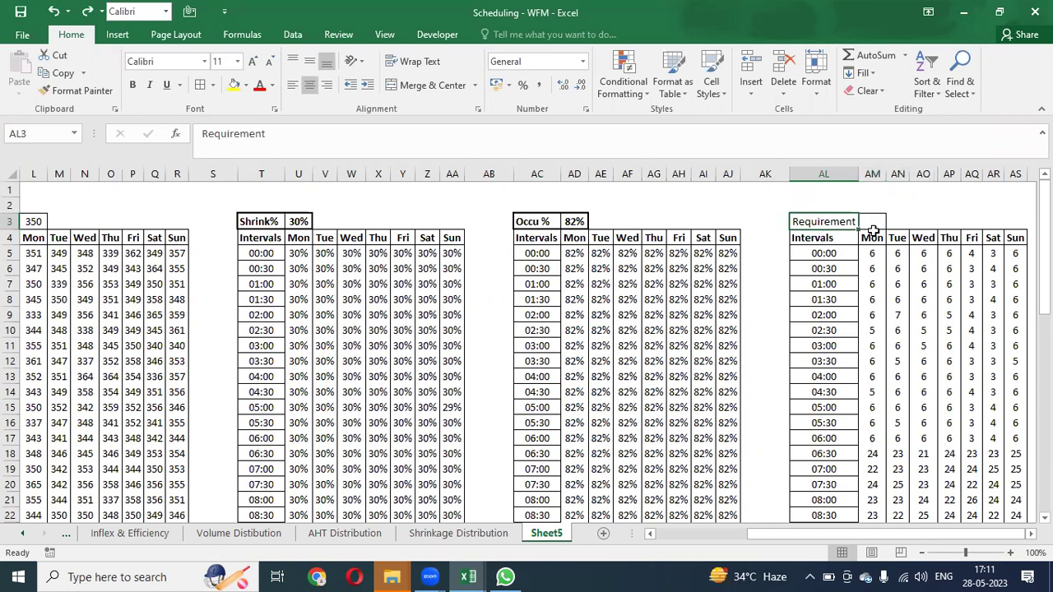
Duplicate the Requirement table, from its AL3 heading through the Sunday column, into the empty area starting at AU3
key("shift+Right")
key("shift+Right")
key("shift+Right")
key("shift+Right")
key("shift+Right")
key("shift+Right")
key("shift+Right")
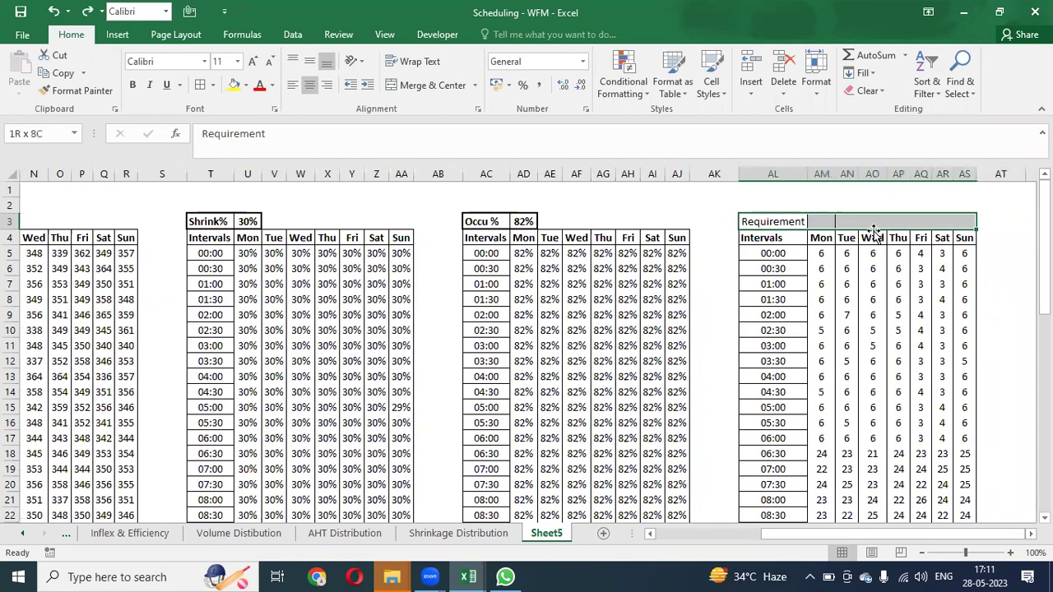
key("shift+Down")
key("shift+Down")
key("shift+Down")
key("shift+Down")
key("shift+Down")
key("shift+Down")
key("shift+Down")
key("shift+Down")
key("shift+Down")
key("shift+Down")
key("shift+Down")
key("shift+Down")
key("shift+Down")
key("shift+Down")
key("shift+Down")
key("shift+Down")
key("shift+Down")
key("shift+Down")
key("shift+Down")
key("shift+Down")
key("shift+Down")
key("shift+Down")
key("shift+Down")
key("shift+Down")
key("shift+Down")
key("shift+Down")
key("shift+Down")
key("shift+Down")
key("shift+Down")
key("shift+Down")
key("shift+Down")
key("shift+Down")
key("shift+Down")
key("shift+Down")
key("shift+Down")
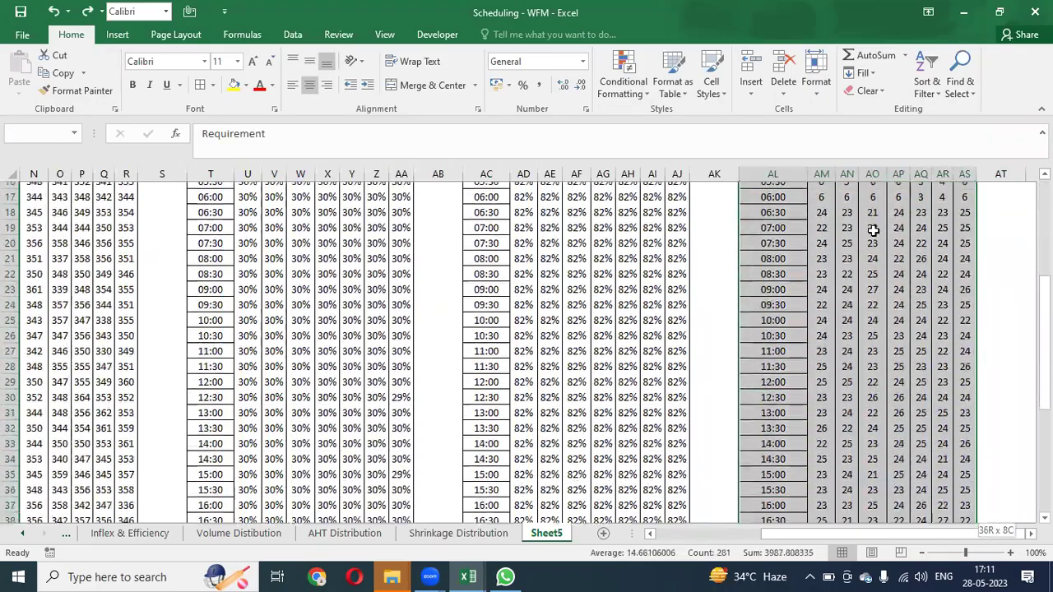
key("shift+Down")
key("shift+Down")
key("shift+Down")
key("shift+Down")
key("shift+Down")
key("shift+Down")
key("shift+Down")
key("shift+Down")
key("shift+Down")
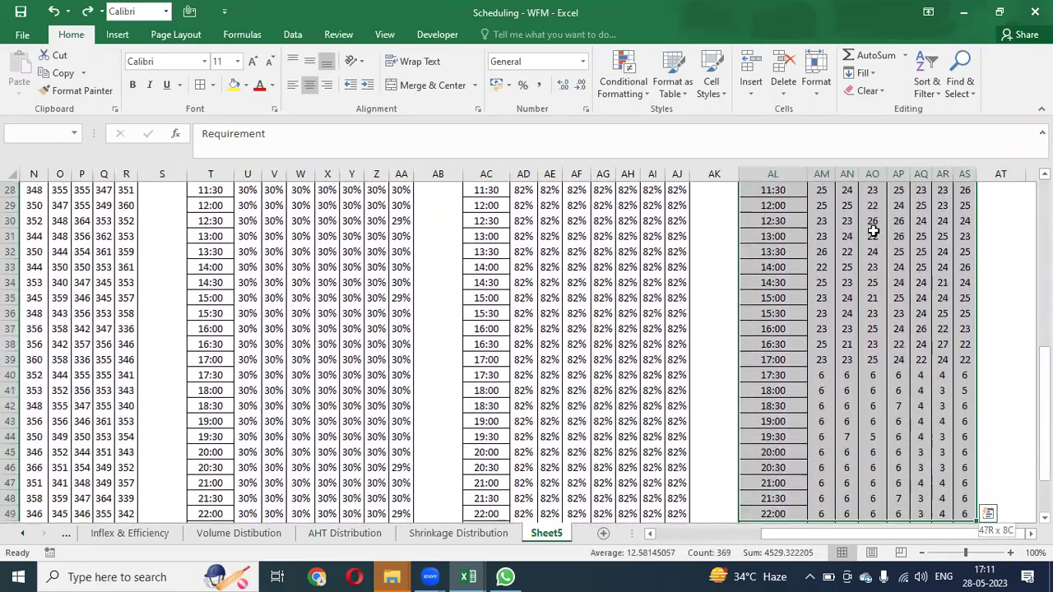
key("ctrl+c")
key("Down")
key("Up")
key("Right")
key("Right")
key("Right")
key("Right")
key("Right")
key("Right")
key("Right")
key("Right")
key("Right")
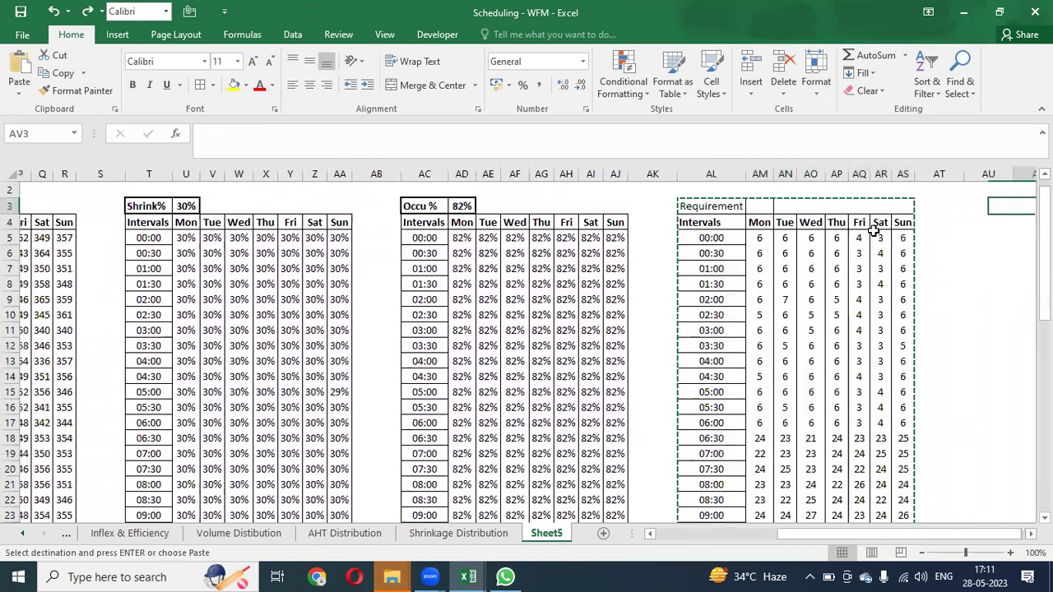
key("Return")
key("Up")
key("Down")
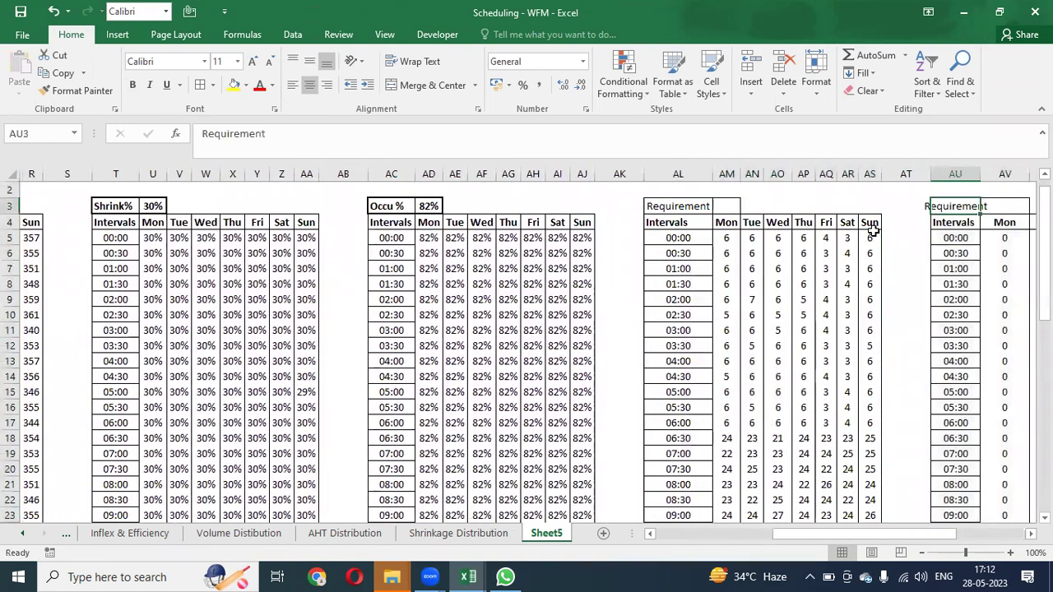
Retitle the duplicated table's heading in AU3 as "Schedule" and save the workbook
key("ctrl+shift+Right")
key("Left")
key("Left")
key("Right")
key("Right")
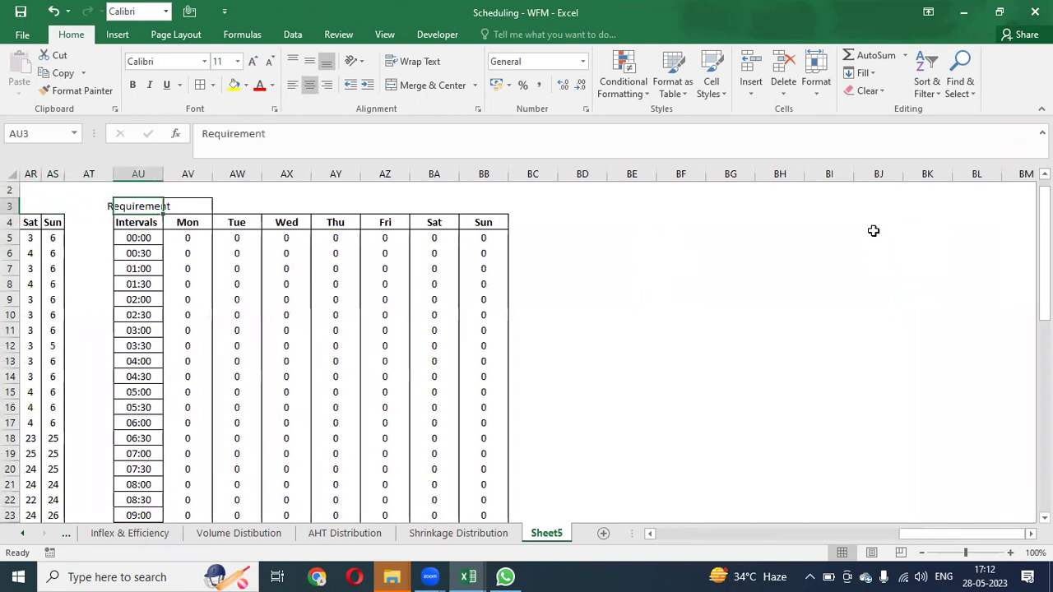
type("Schedule")
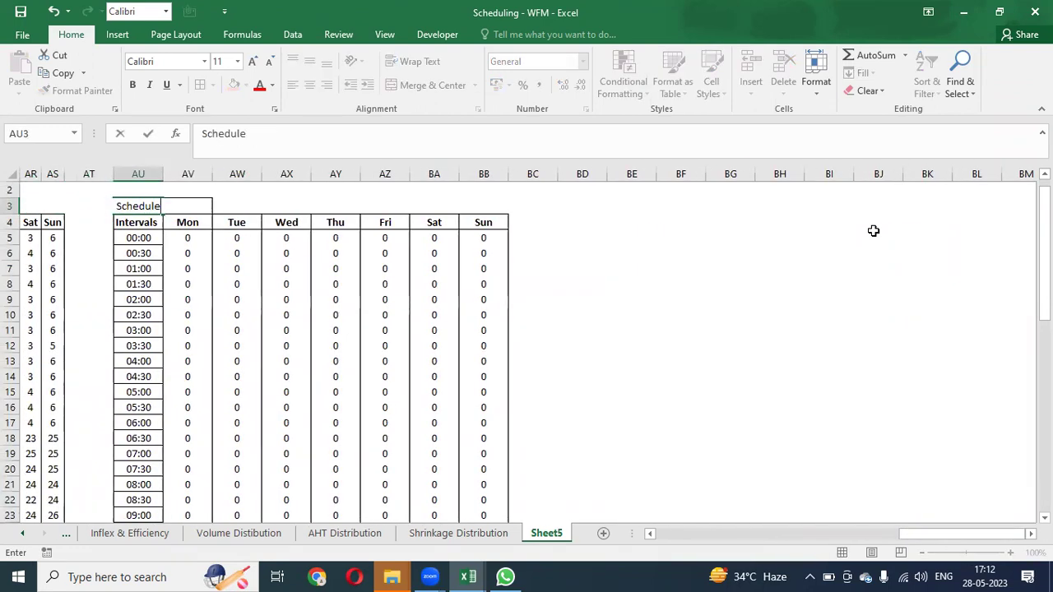
key("Return")
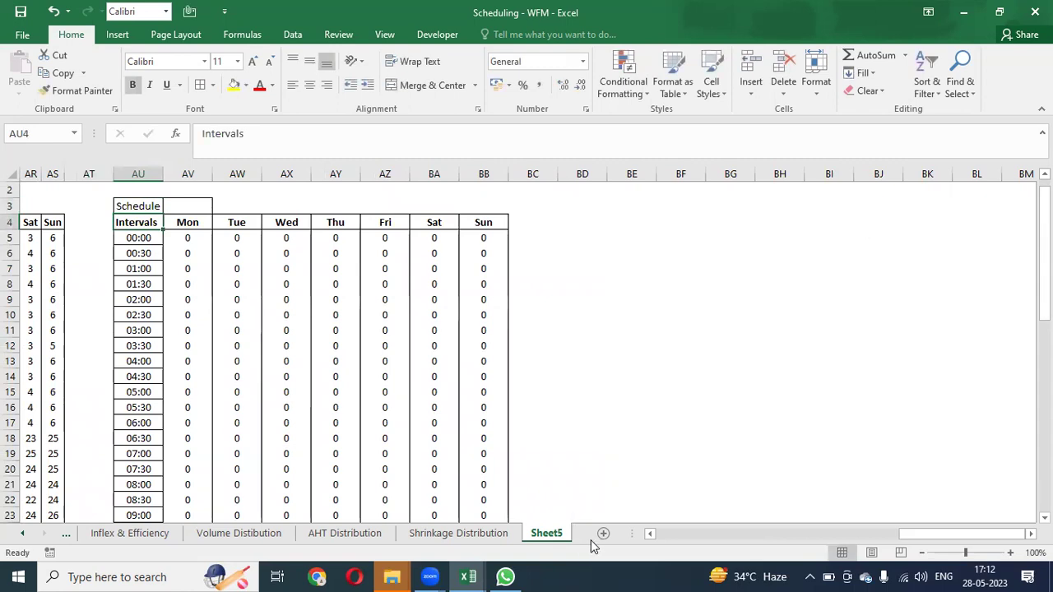
key("ctrl+s")
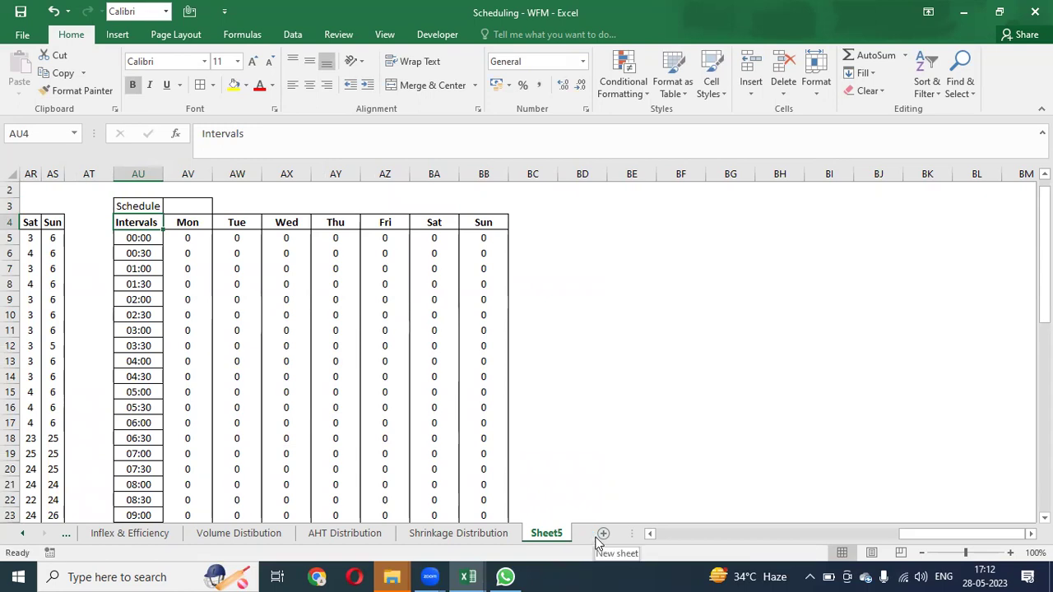
Add a new worksheet after Sheet5 and name it "Roster"
left_click(603, 533)
double_click(485, 533)
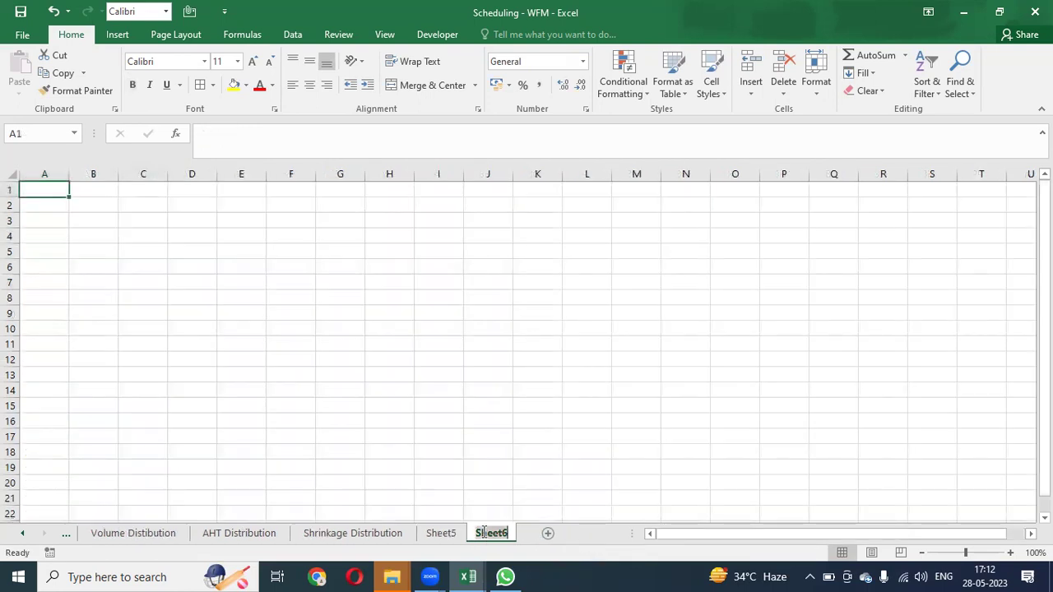
type("Sched")
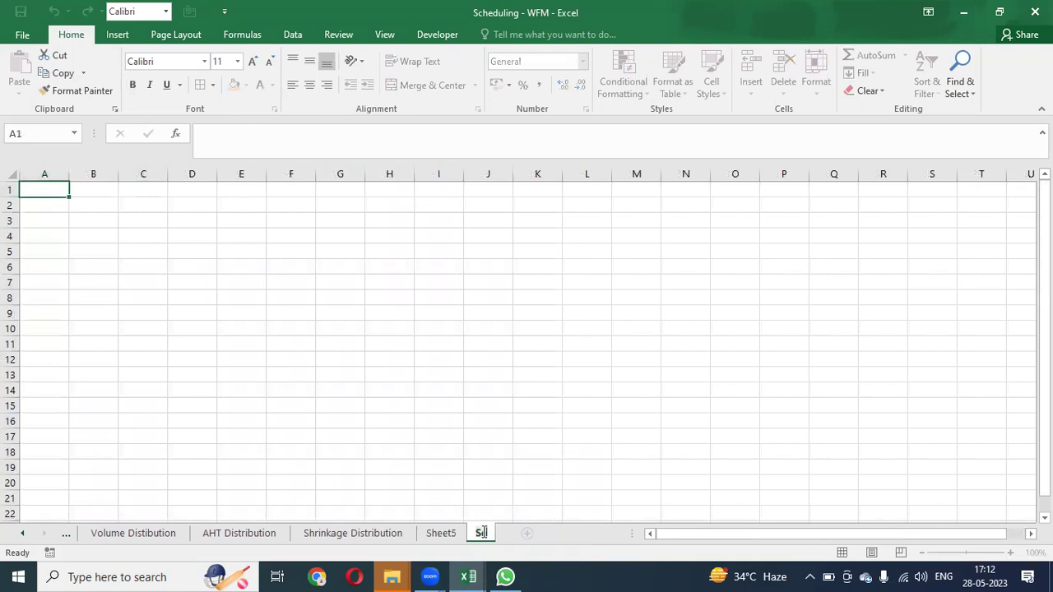
key("BackSpace")
key("BackSpace")
key("BackSpace")
key("BackSpace")
key("BackSpace")
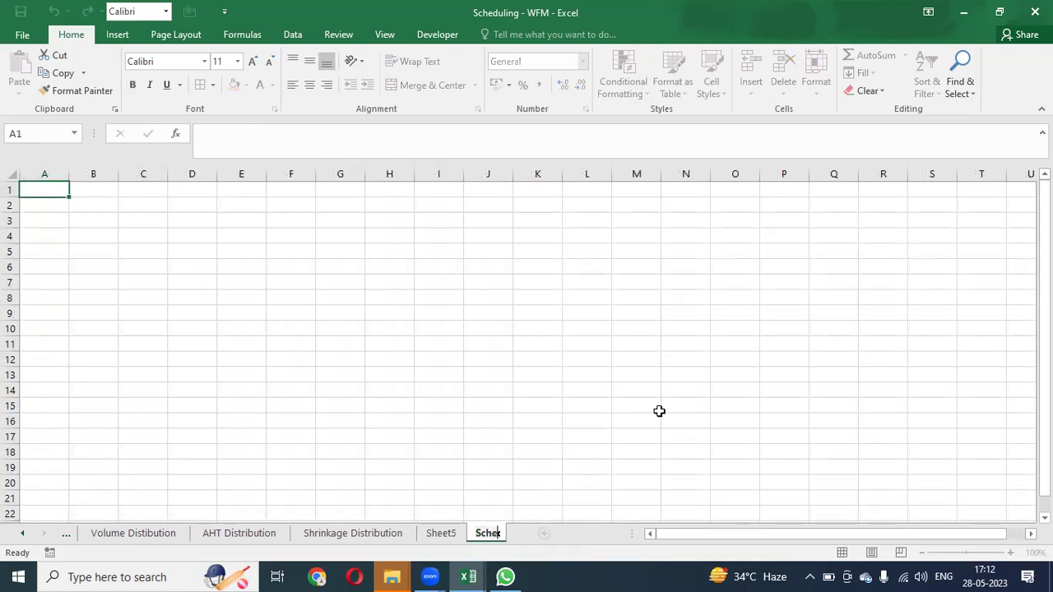
type("Roster")
key("Return")
Enter the roster column headings "EMP ID", "Name" and "Shift" in cells D3 to F3
key("Down")
key("Right")
key("Right")
key("Down")
key("Right")
key("Right")
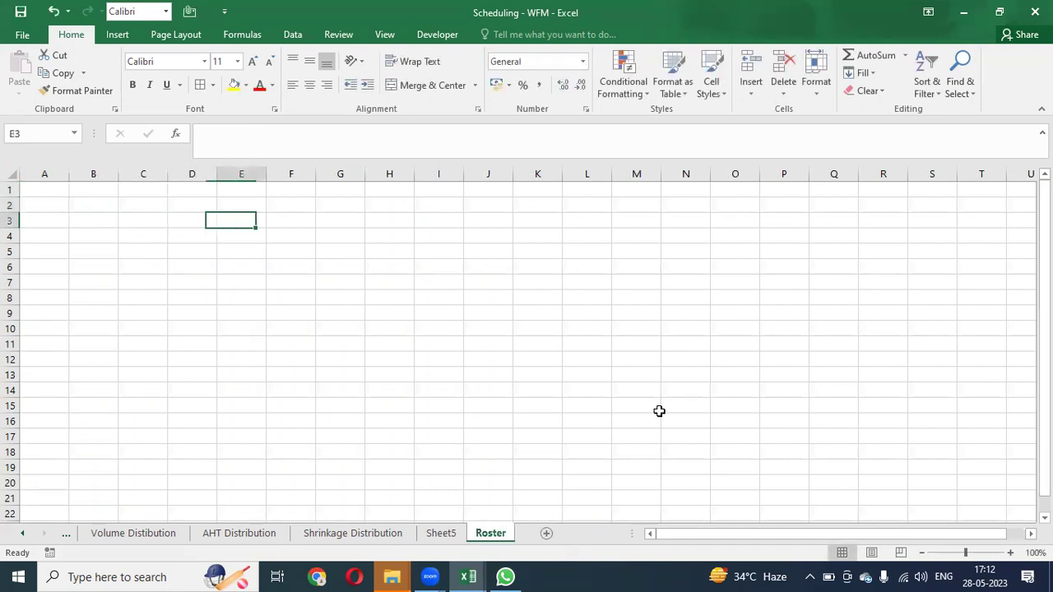
key("Left")
type("EM")
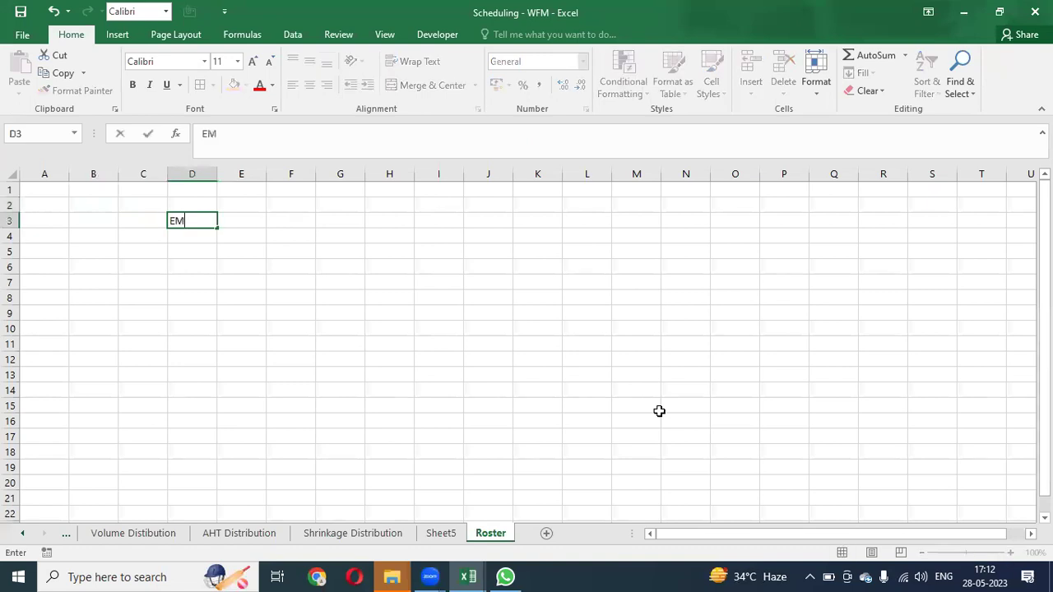
type("P ID")
key("Right")
type("Name")
key("Right")
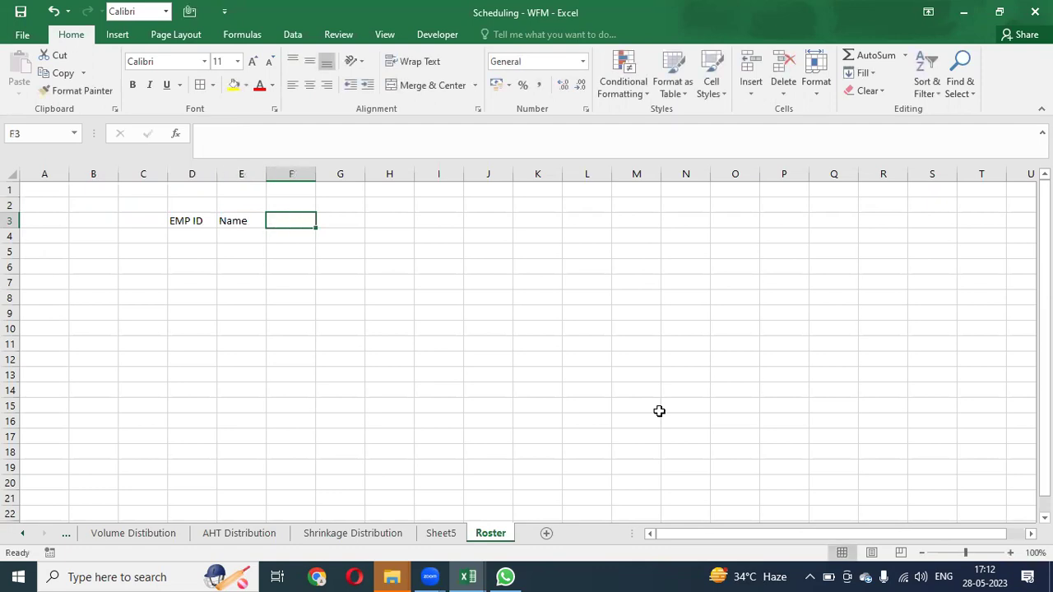
type("Shr")
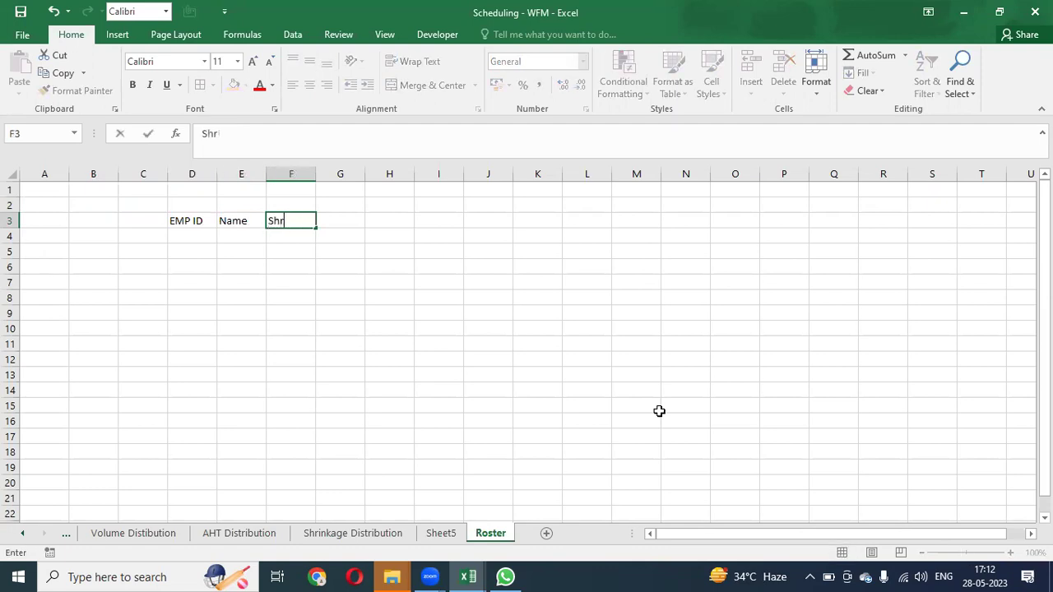
key("BackSpace")
type("ift")
key("Right")
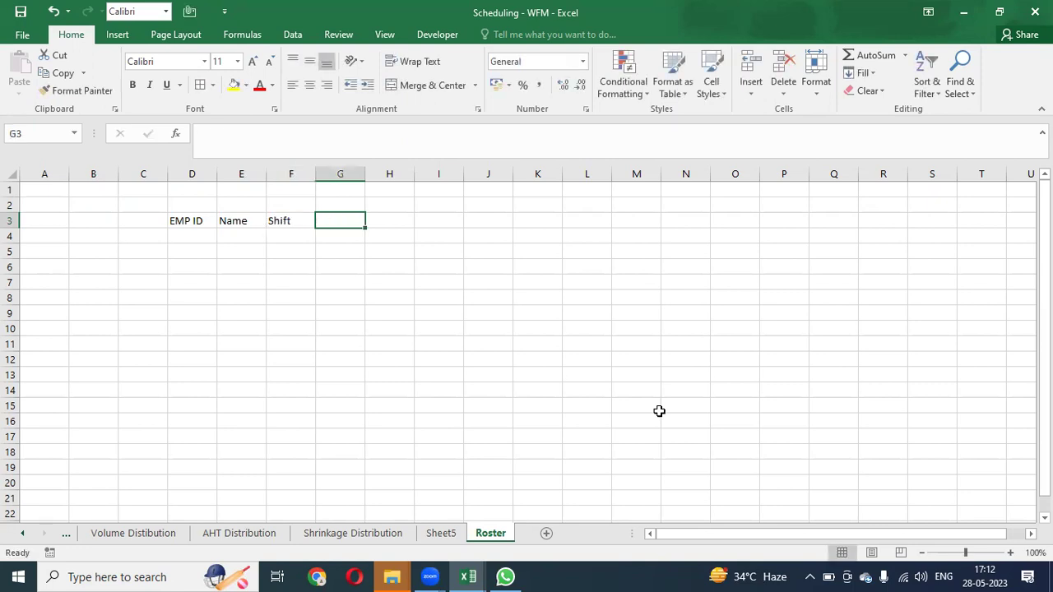
Enter the current date, 28-05-2023, in G2 and derive its weekday in G3 with =TEXT(G2,"DDD")
key("Up")
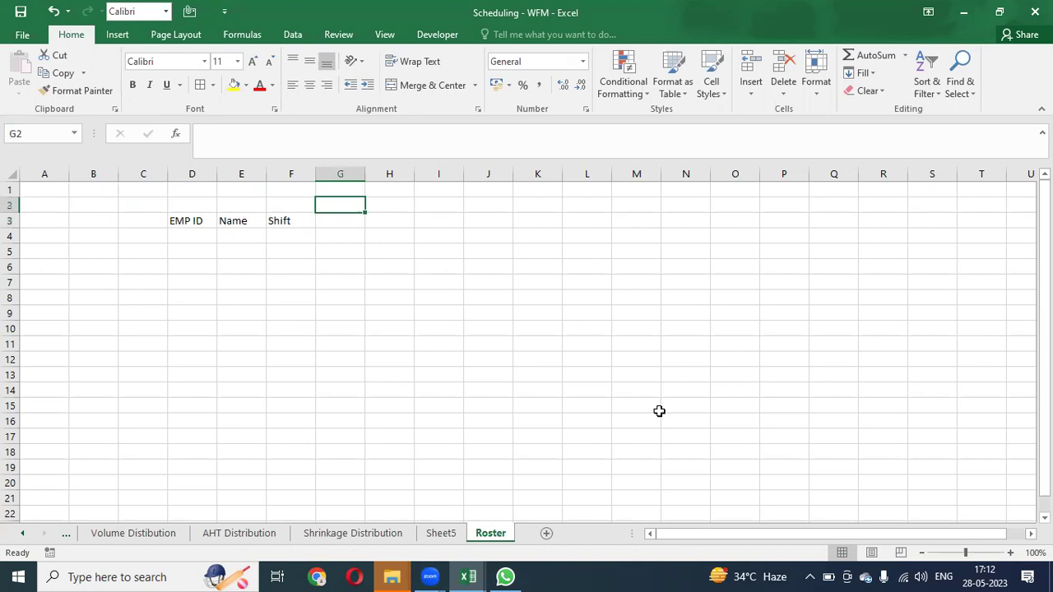
key("ctrl+semicolon")
key("Return")
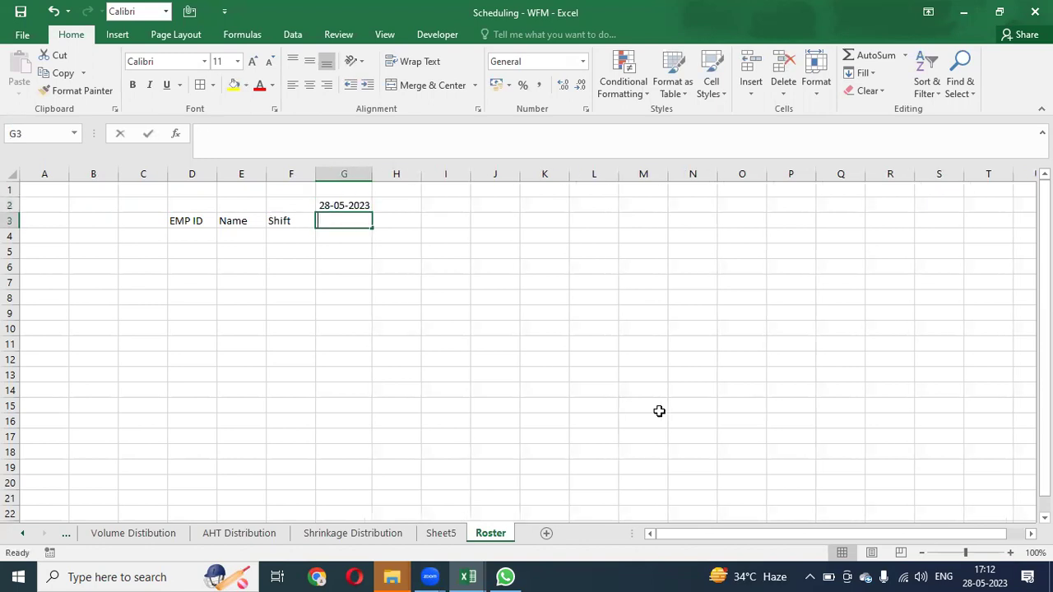
type("=text")
key("Tab")
key("Up")
type(",")
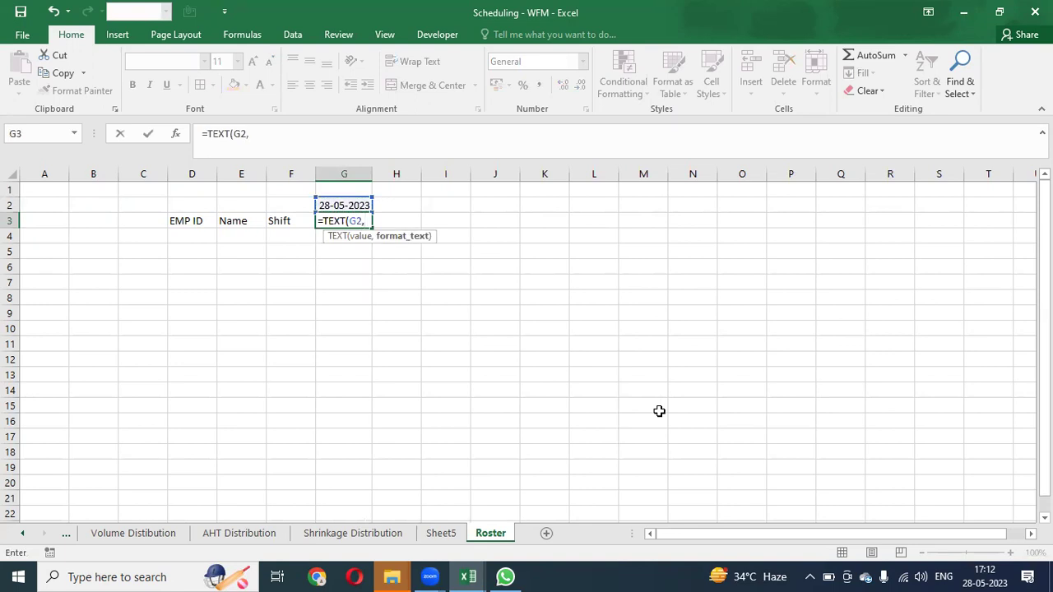
type("\"DDD\")")
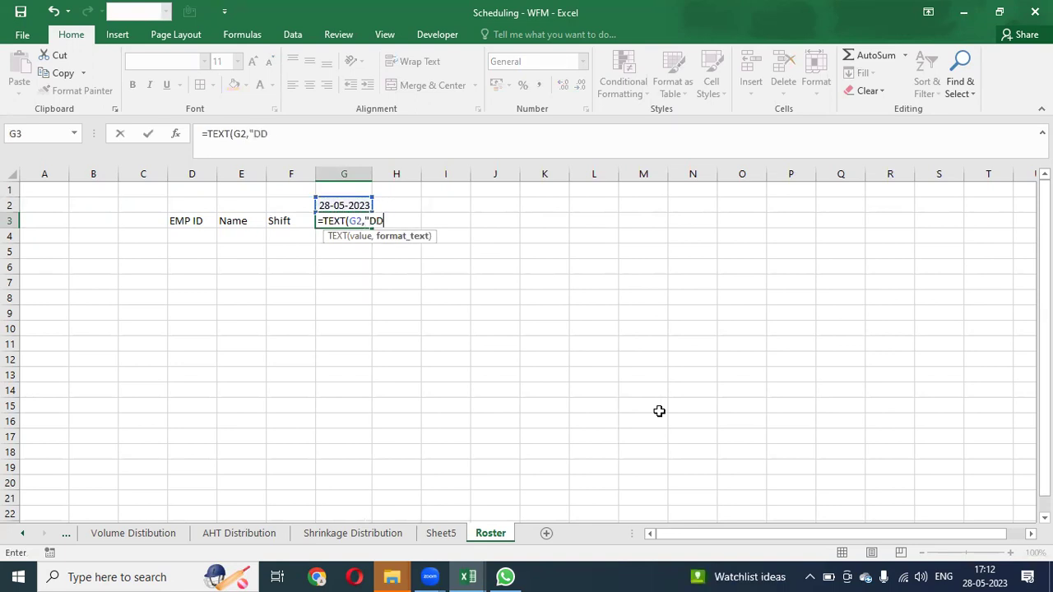
key("Return")
Copy the weekday formula in G3 across to M3 to cover seven days
key("Up")
key("ctrl+c")
key("shift+Right")
key("shift+Right")
key("shift+Right")
key("shift+Right")
key("shift+Right")
key("shift+Right")
key("Return")
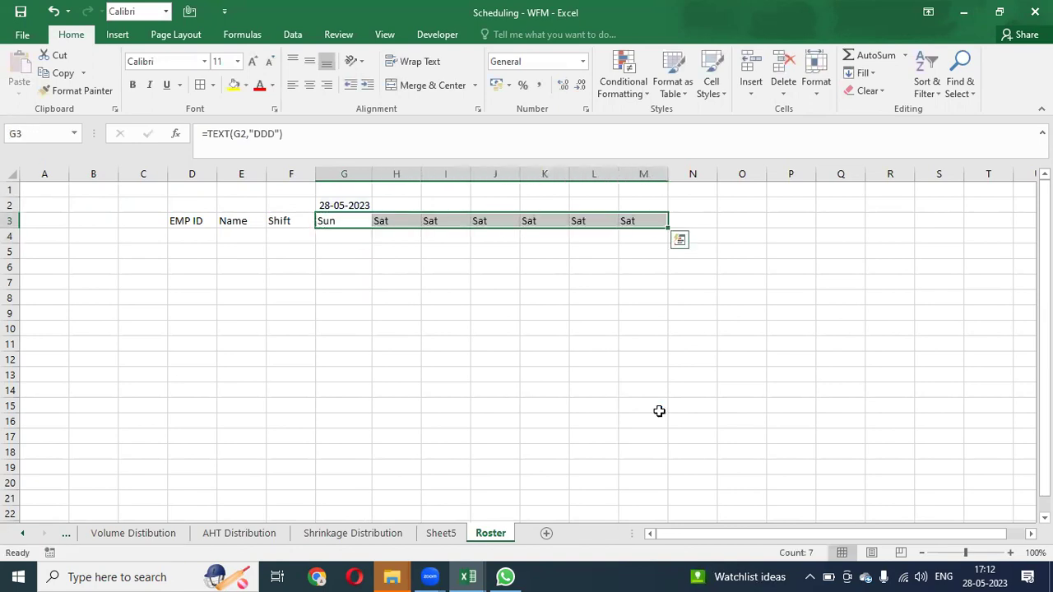
Check the weekday order on Sheet5 and change the roster's start date in G2 to 29-05-2023
left_click(441, 534)
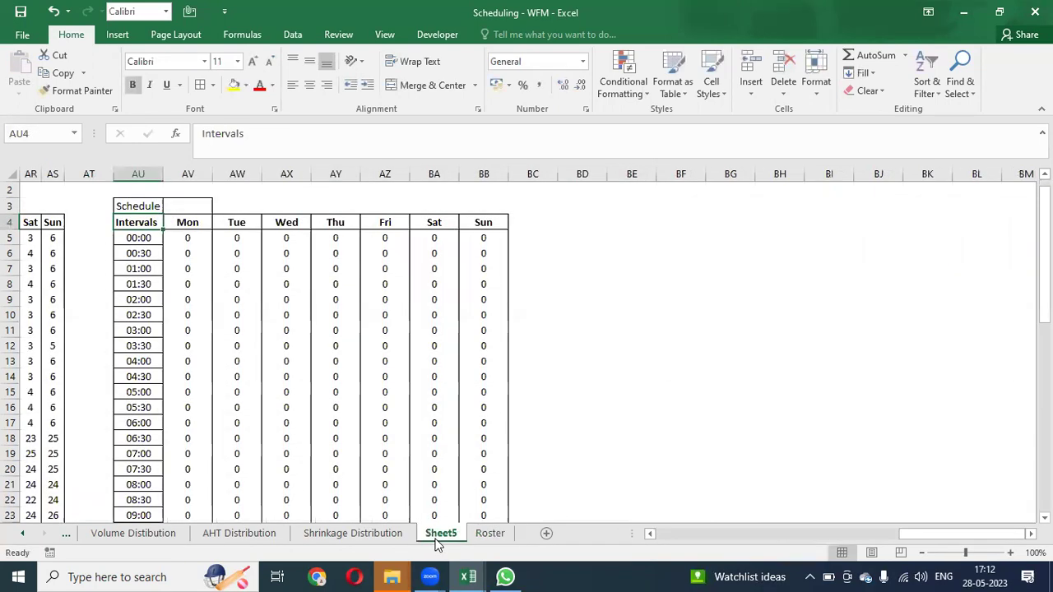
left_click(489, 535)
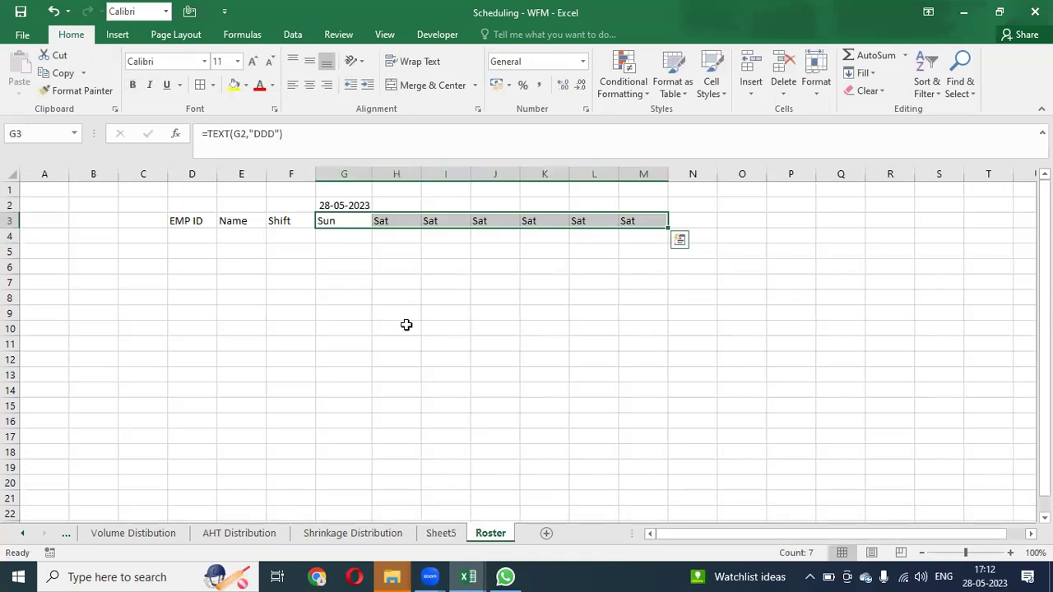
left_click(327, 206)
double_click(327, 205)
key("BackSpace")
type("9")
key("Return")
Copy the start date in G2 across the date row to M2
left_click(328, 205)
key("ctrl+c")
key("shift+Right")
key("shift+Right")
key("shift+Right")
key("shift+Right")
key("shift+Right")
key("shift+Right")
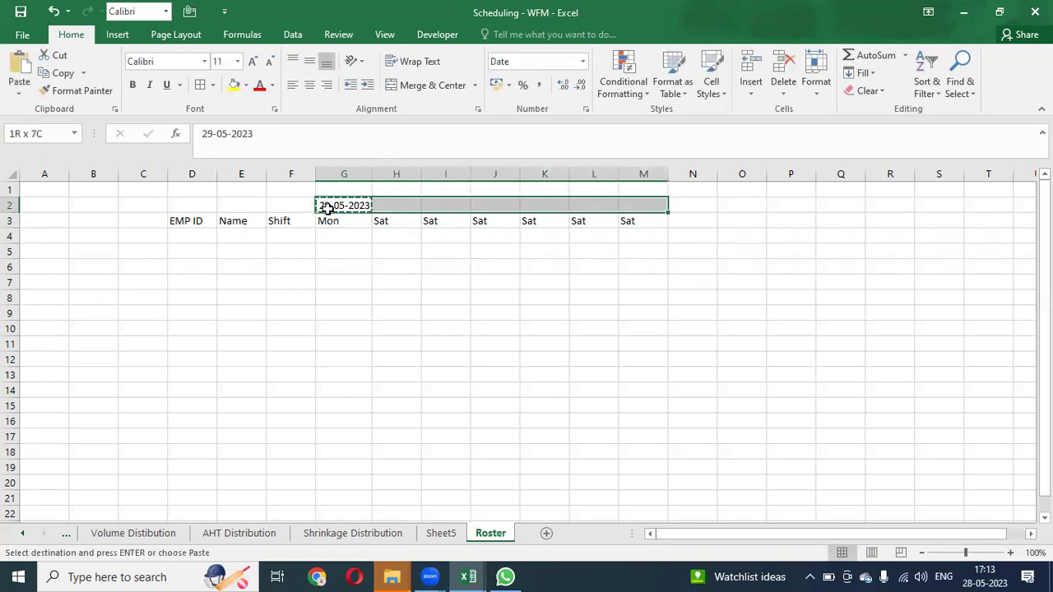
key("Return")
Make the dates consecutive by entering =G2+1 in H2 and filling the formula across to M2
key("Right")
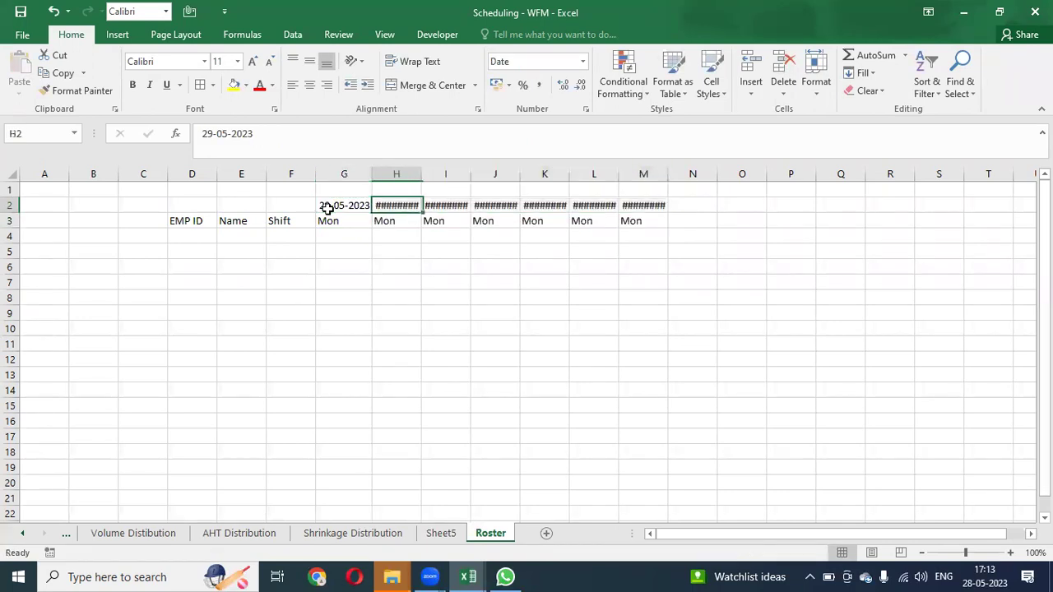
type("=G2+1")
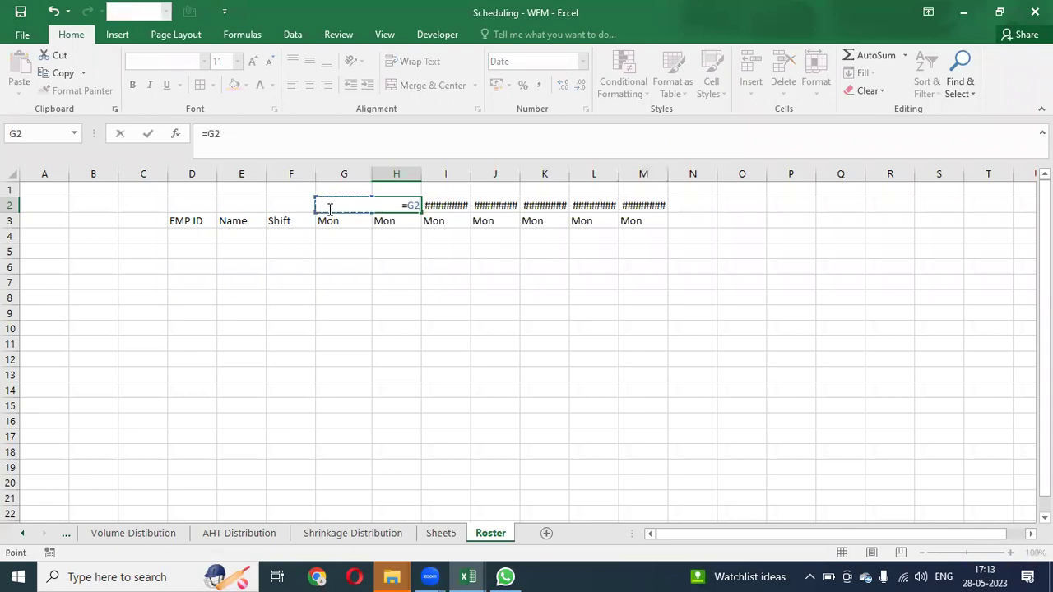
key("Return")
key("Up")
key("shift+Right")
key("shift+Right")
key("shift+Right")
key("shift+Right")
key("shift+Right")
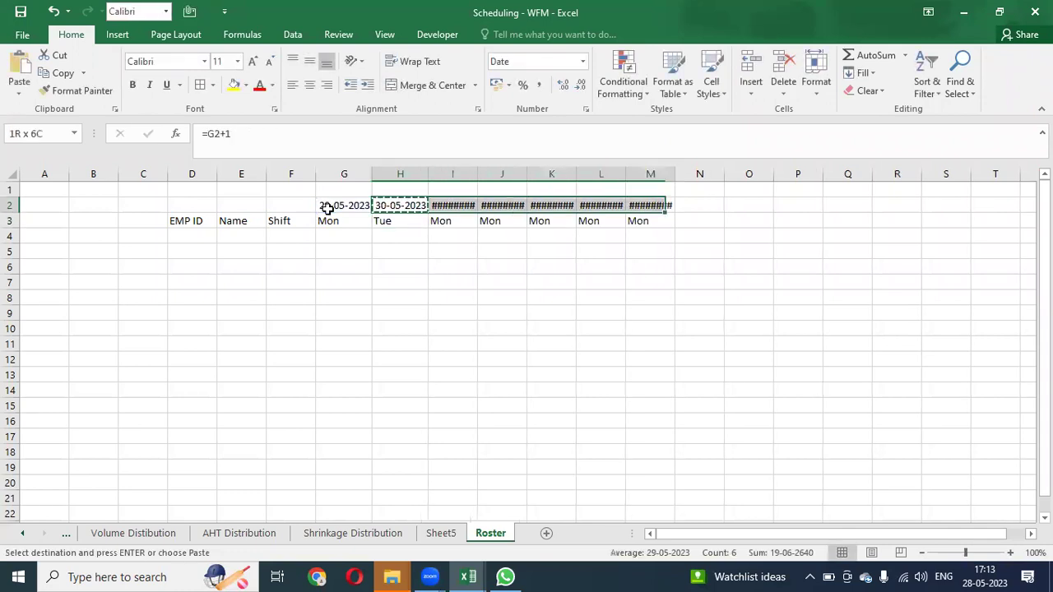
key("ctrl+r")
Autofit columns H to M and format the dates in G2:M2 in the dd-mmm-yy style, such as 29-May-23
key("ctrl+space")
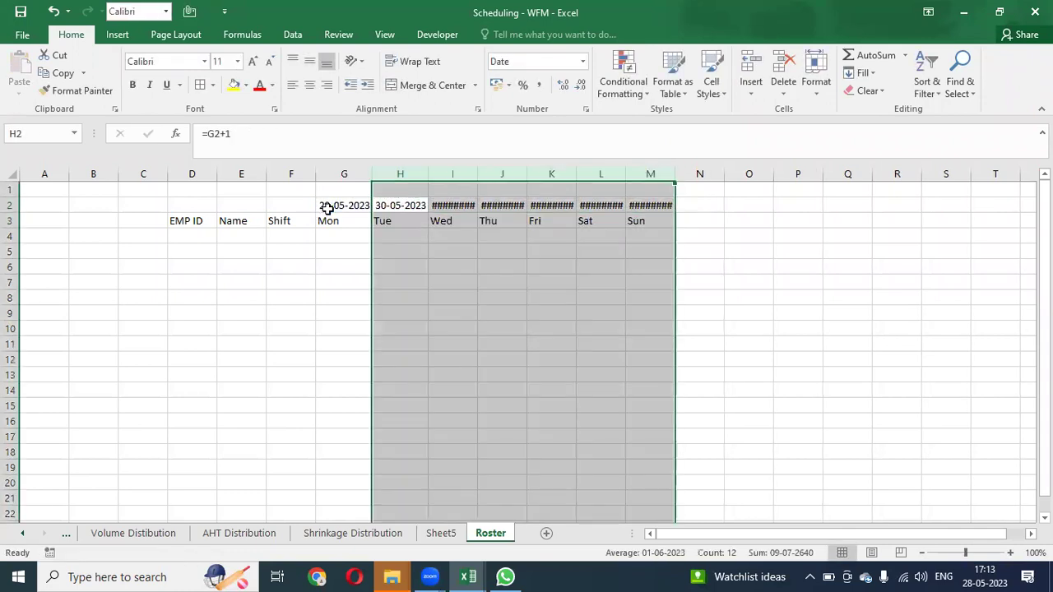
key("alt+h")
key("o")
key("i")
left_click(327, 208)
key("ctrl+shift+Right")
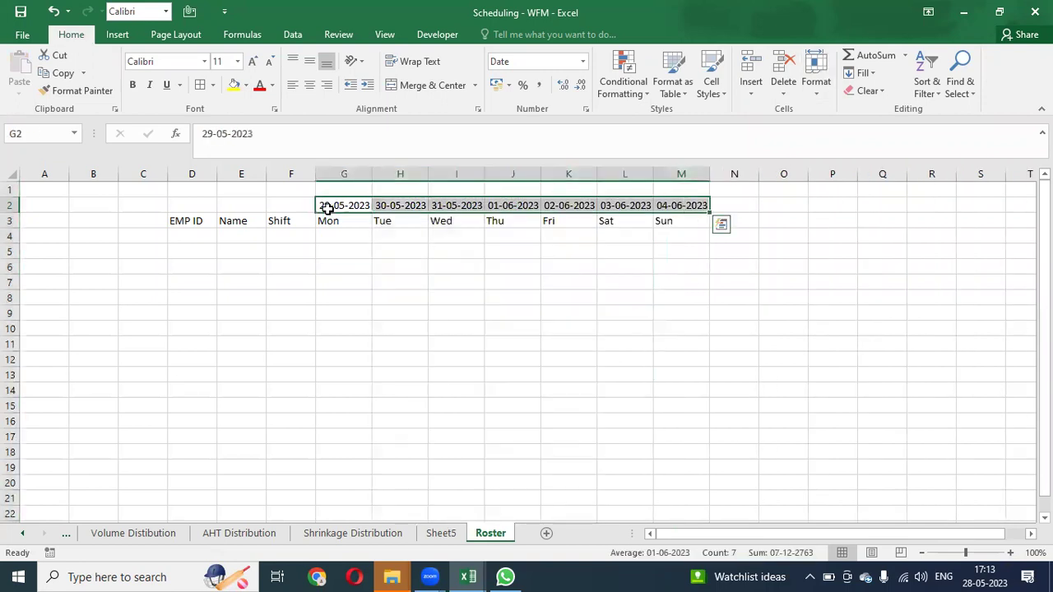
key("ctrl+shift+3")
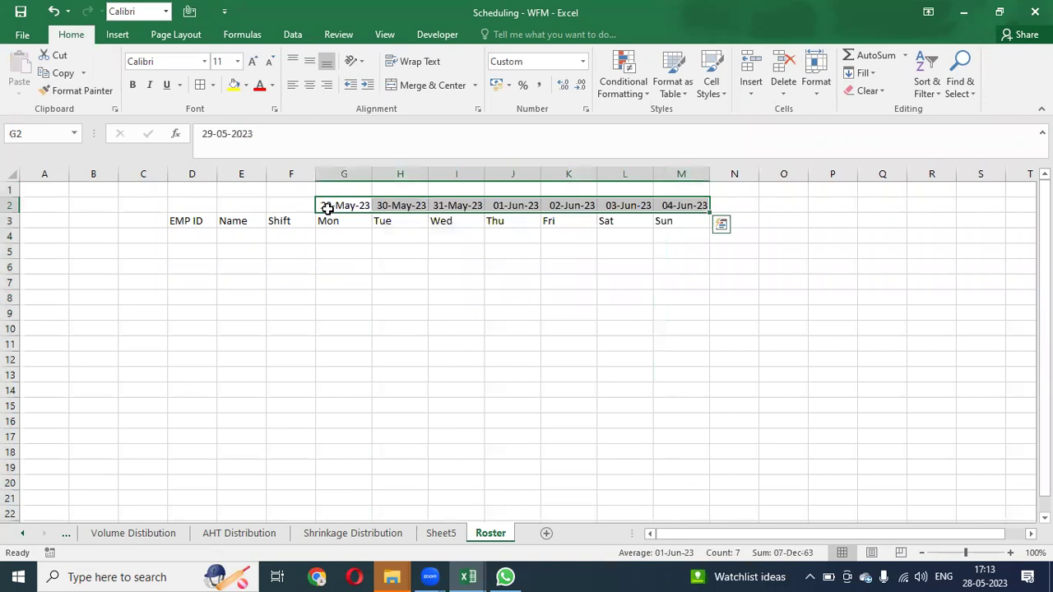
Fill the EMP ID and Name columns from row 4 to row 25 with "-" placeholders
key("Down")
key("Down")
key("Up")
key("Up")
key("Down")
key("Down")
key("Down")
key("Left")
key("Left")
key("Up")
key("shift+Left")
key("shift+Down")
key("shift+Down")
key("shift+Down")
key("shift+Down")
key("shift+Down")
key("shift+Down")
key("shift+Down")
key("shift+Down")
key("shift+Down")
key("shift+Down")
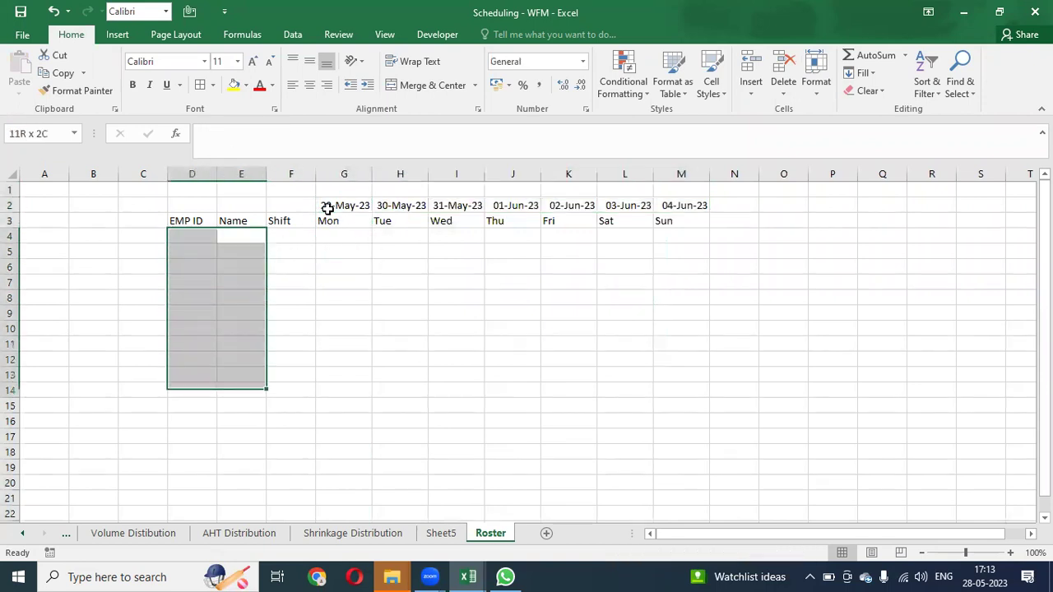
key("shift+Down")
key("shift+Down")
key("shift+Down")
key("shift+Down")
key("shift+Down")
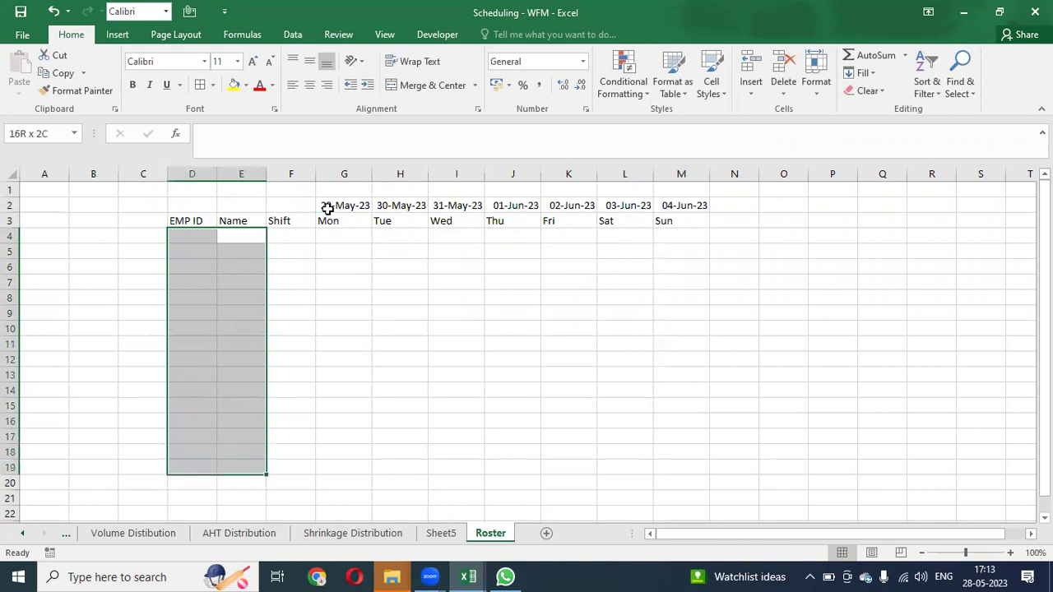
key("shift+Down")
key("shift+Down")
key("shift+Down")
key("shift+Down")
key("shift+Down")
key("shift+Down")
type("-")
key("ctrl+Return")
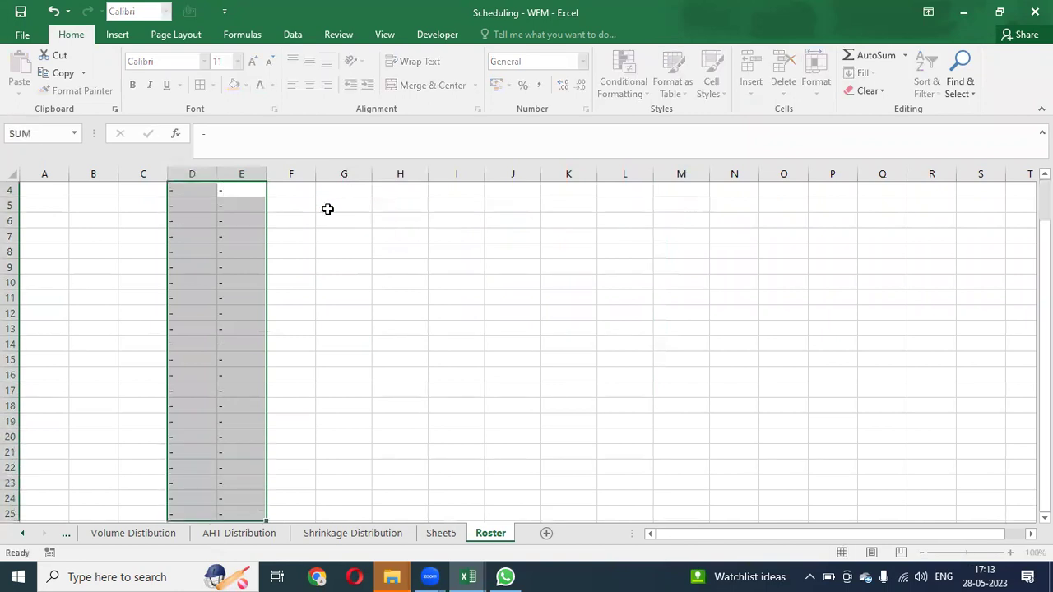
Go back to the first Shift cell, F4, and review the Schedule table's interval column on Sheet5
key("Down")
key("Down")
key("Down")
key("Down")
key("Down")
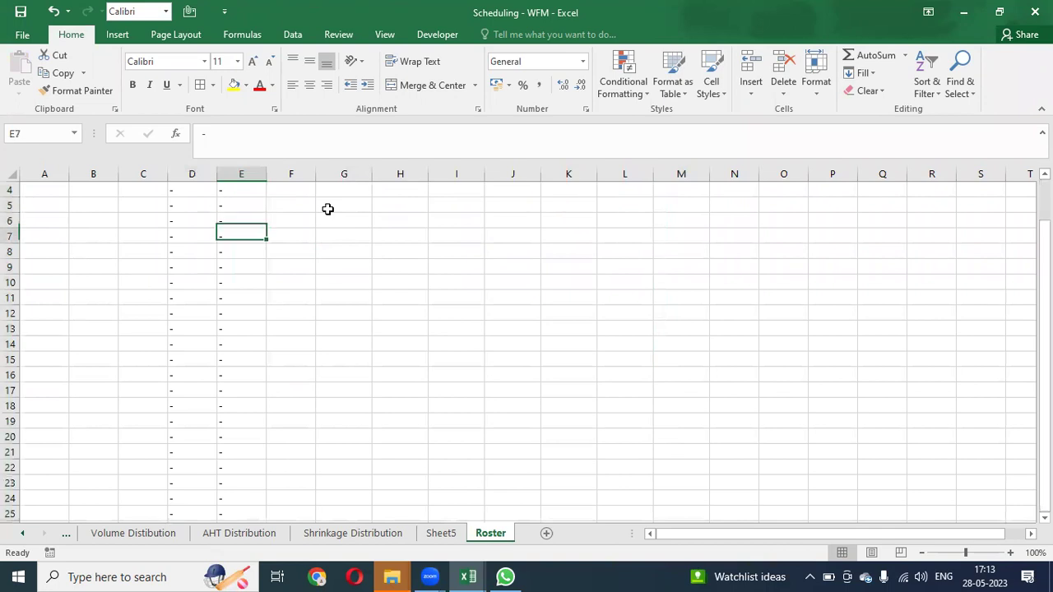
key("ctrl+Up")
key("ctrl+Up")
key("ctrl+Down")
key("Down")
key("Right")
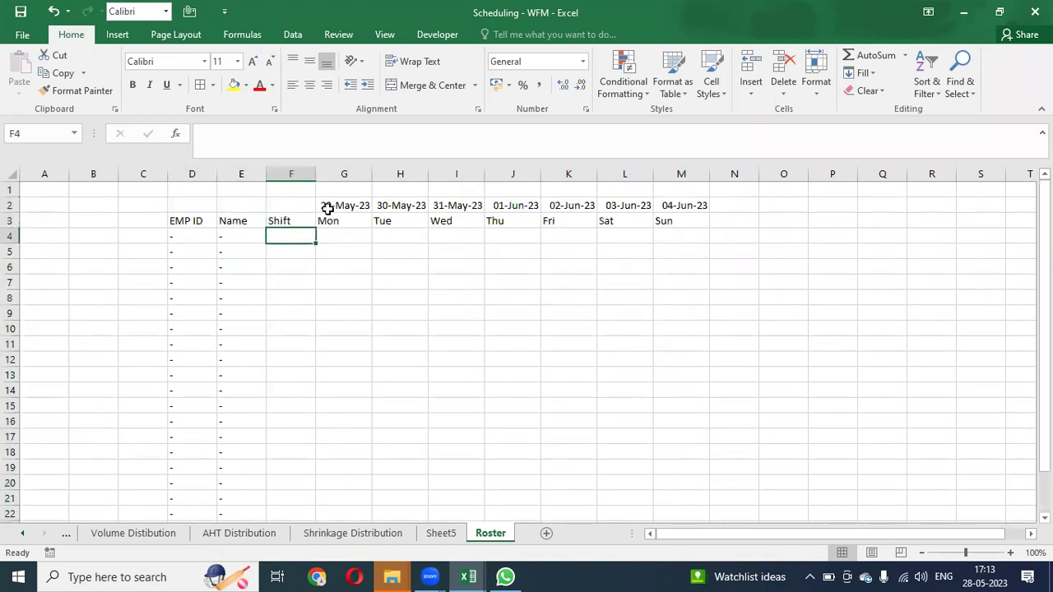
left_click(425, 536)
left_click(145, 237)
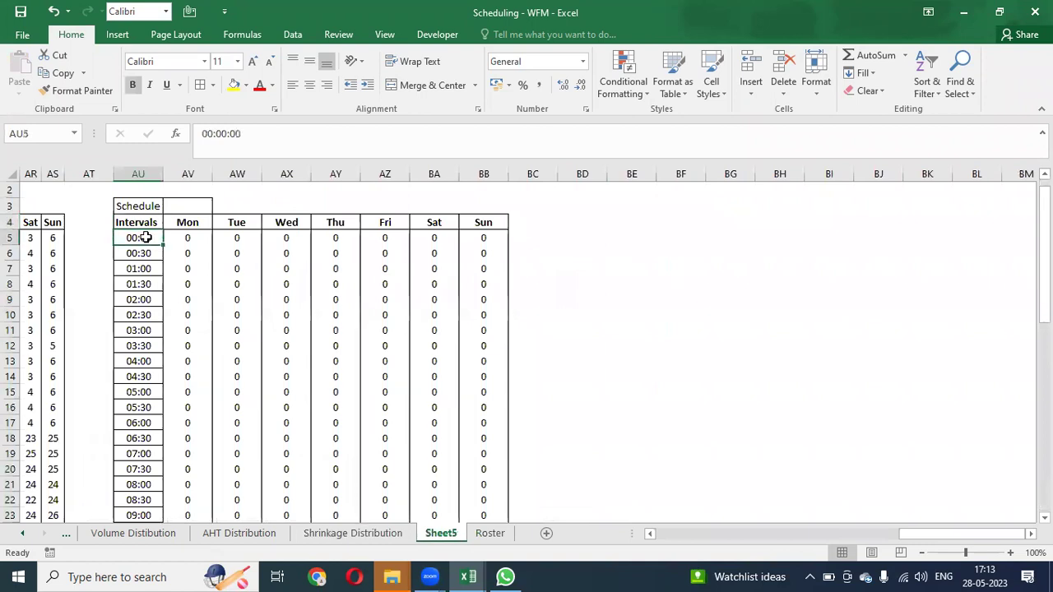
key("ctrl+shift+Down")
key("shift+Up")
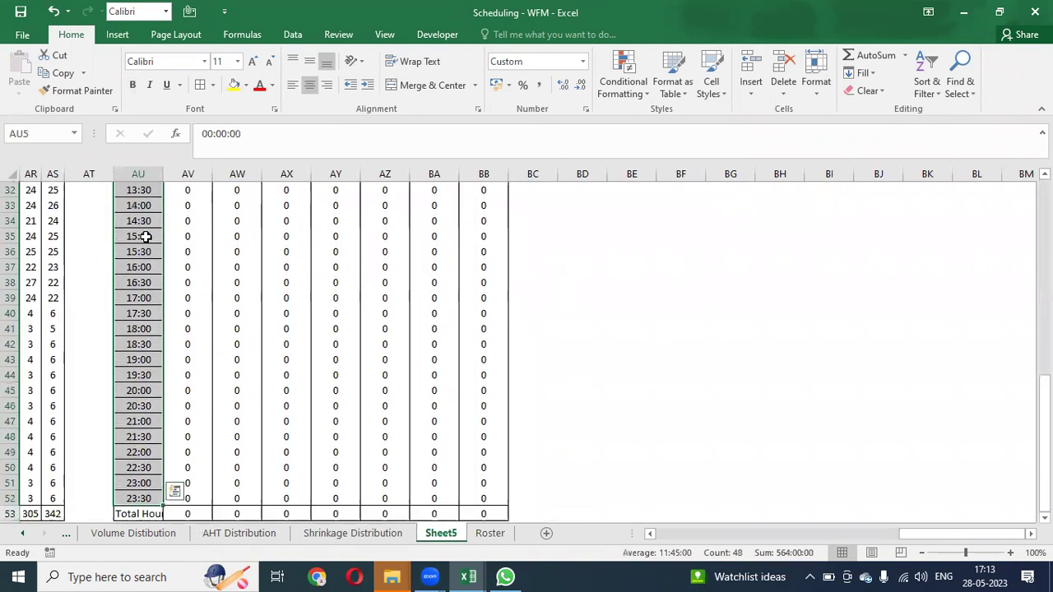
Enter the first shift timing, "06:00 - 15:00", in cell F4 of the Roster sheet
left_click(485, 537)
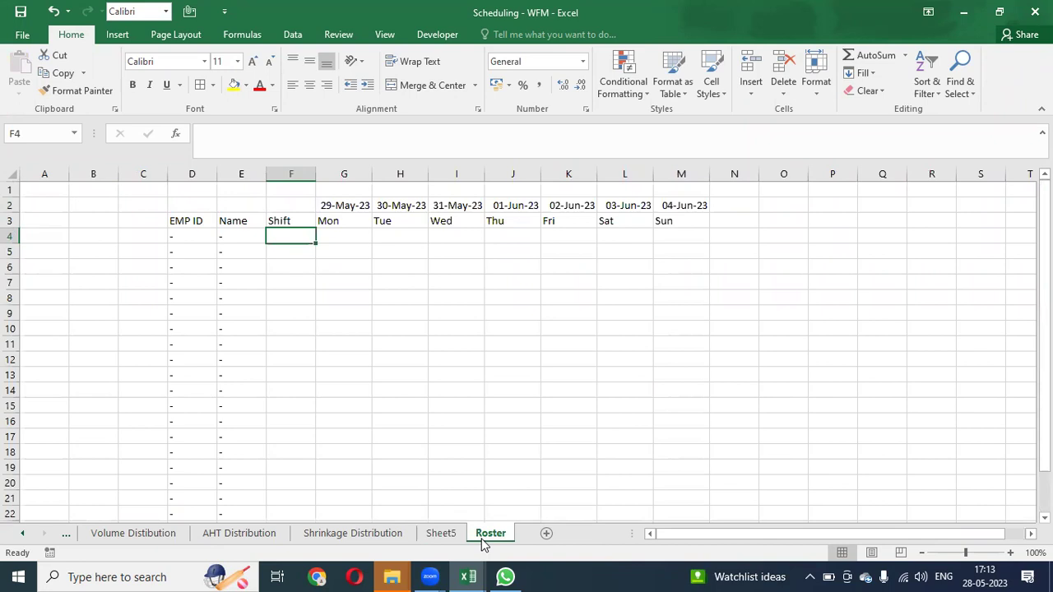
type("06")
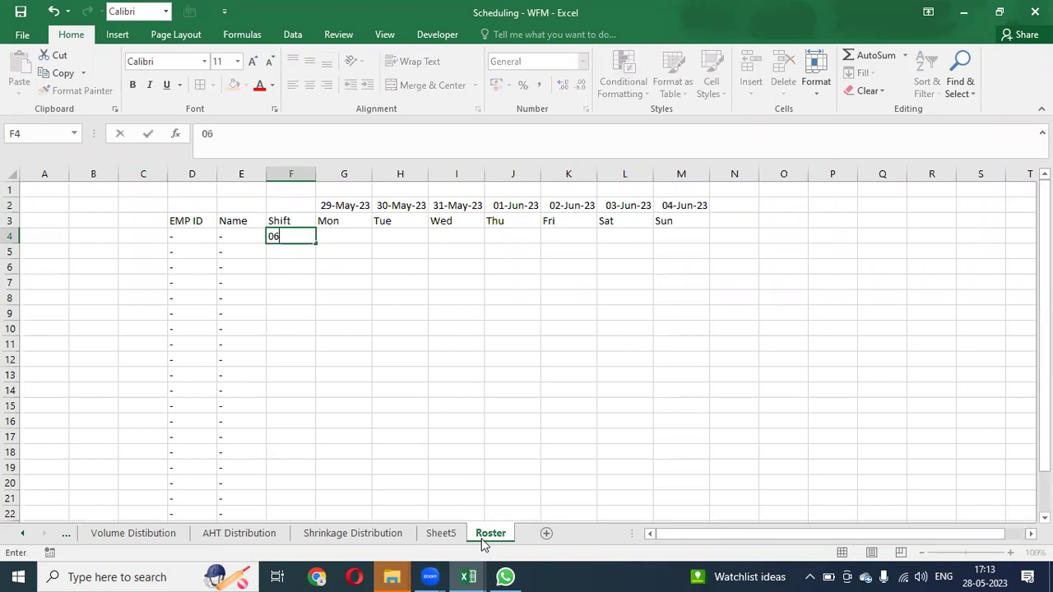
type(":00 - 15:00")
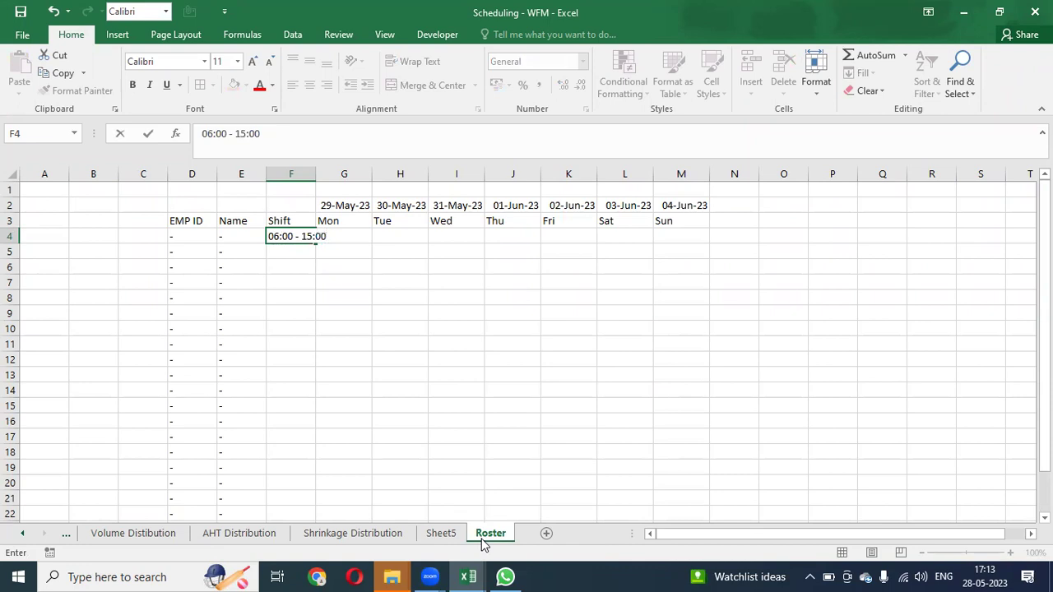
key("Return")
Copy the shift timing in F4 down to F5 and edit the copy to "14:00 - 23:00"
key("Up")
key("ctrl+c")
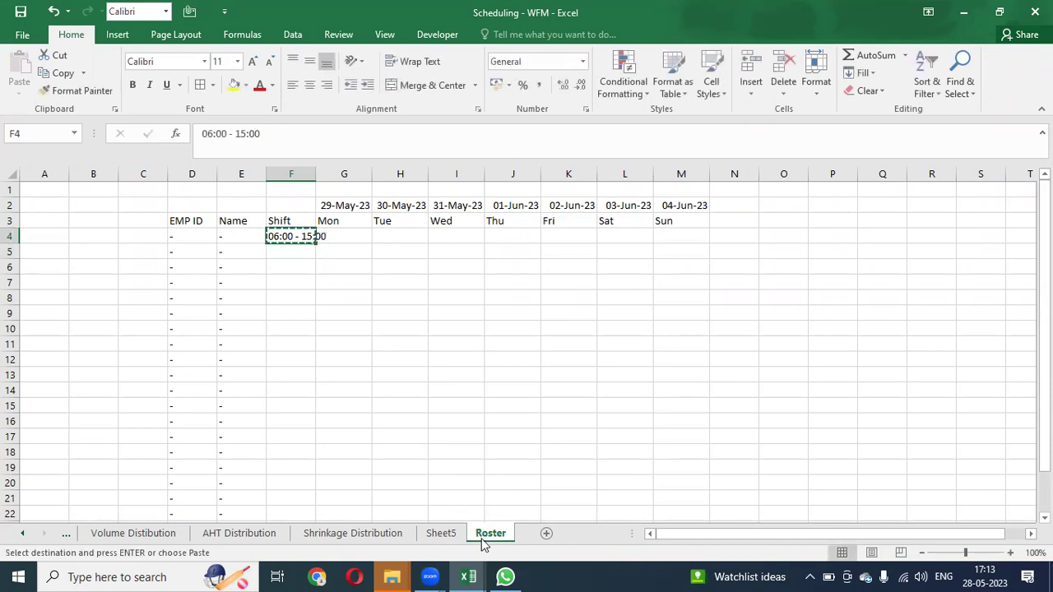
key("Down")
key("Return")
key("F2")
key("Left")
key("Left")
key("Left")
key("Left")
key("Left")
key("Left")
key("Left")
key("Left")
key("Left")
key("Left")
key("Left")
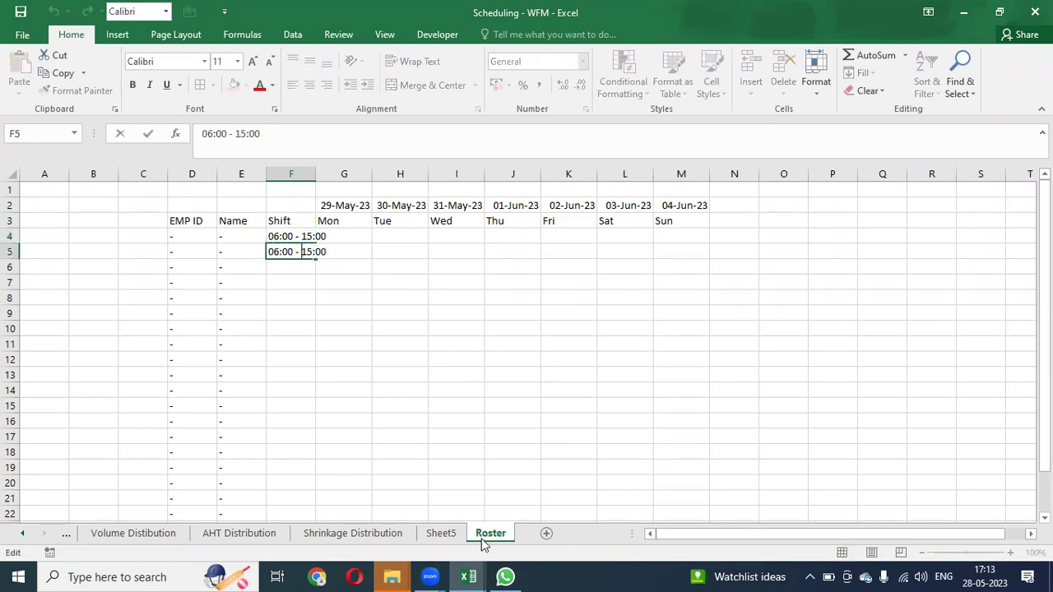
key("shift+Left")
key("shift+Left")
type("14")
key("Return")
key("Up")
key("F2")
key("Left")
key("Left")
key("Left")
key("shift+Left")
key("shift+Left")
type("23")
key("Return")
key("Up")
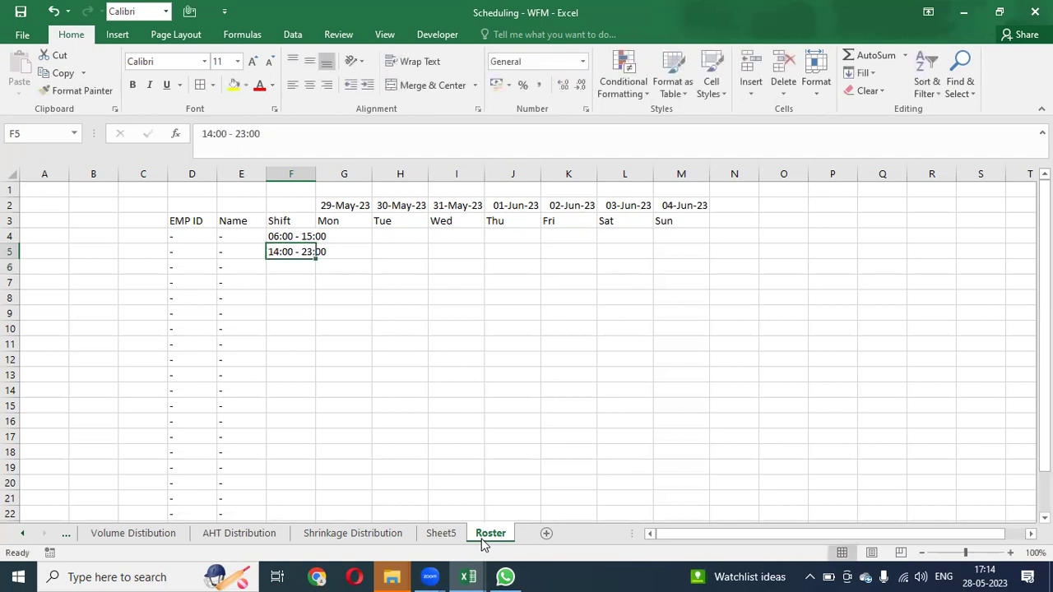
Copy the "14:00 - 23:00" shift timing from F5 down to cells F6 and F7
key("ctrl+c")
key("Down")
key("Return")
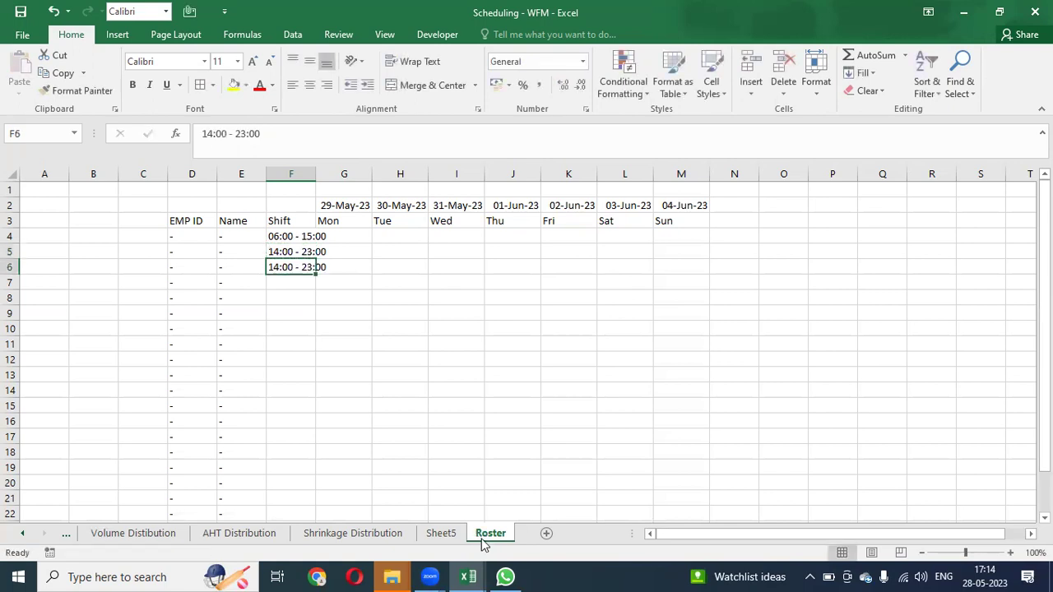
key("F2")
key("Escape")
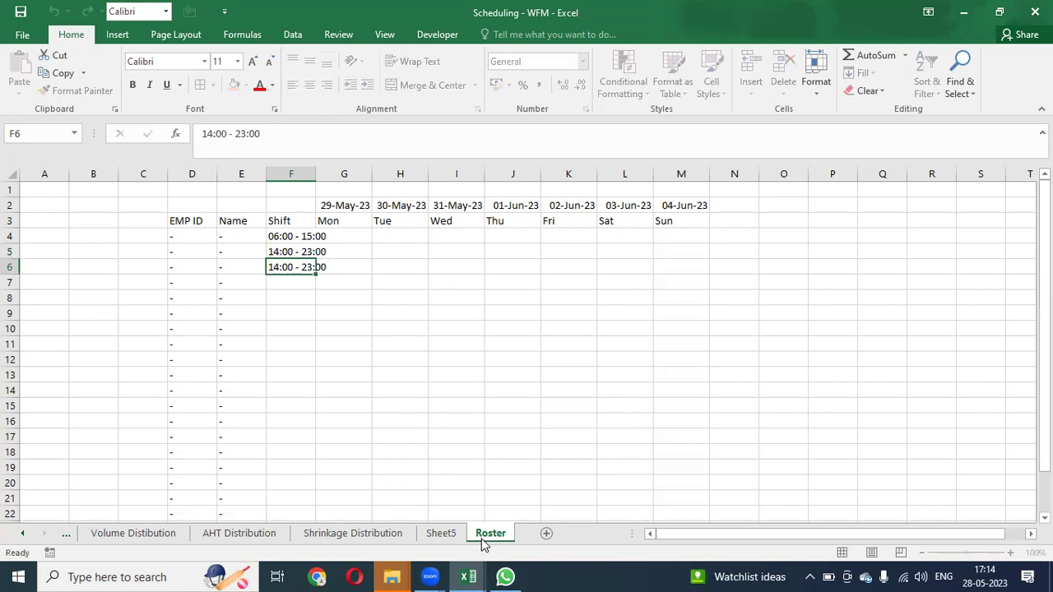
key("Down")
key("ctrl+d")
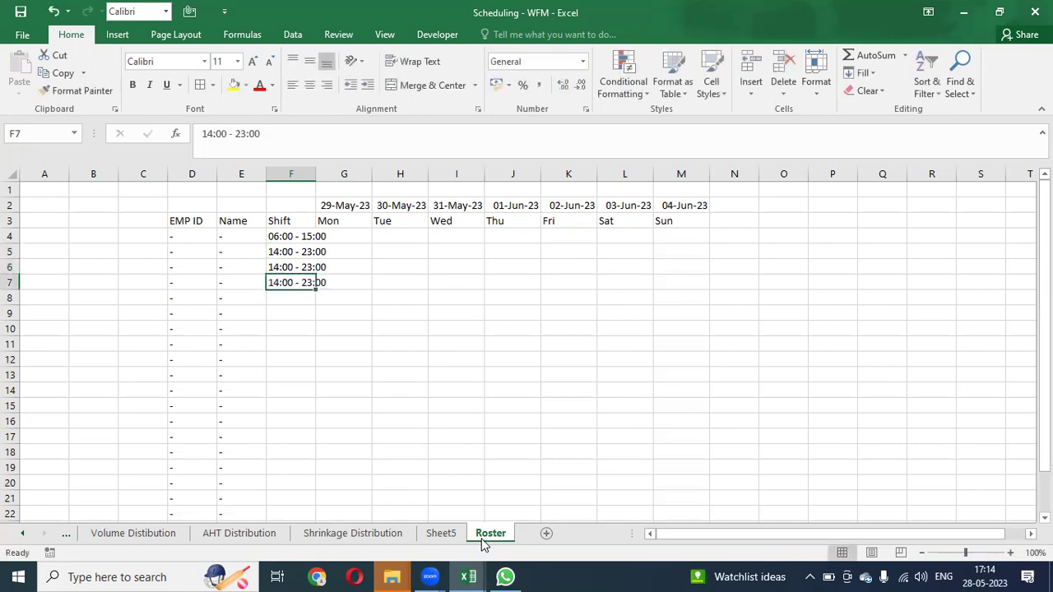
Change the start time of the shift in F7 to 22:00
key("Left")
key("Left")
key("Left")
key("Right")
key("Right")
key("Right")
key("F2")
key("Left")
key("Left")
key("Left")
key("Left")
key("Left")
key("Left")
key("Left")
key("Left")
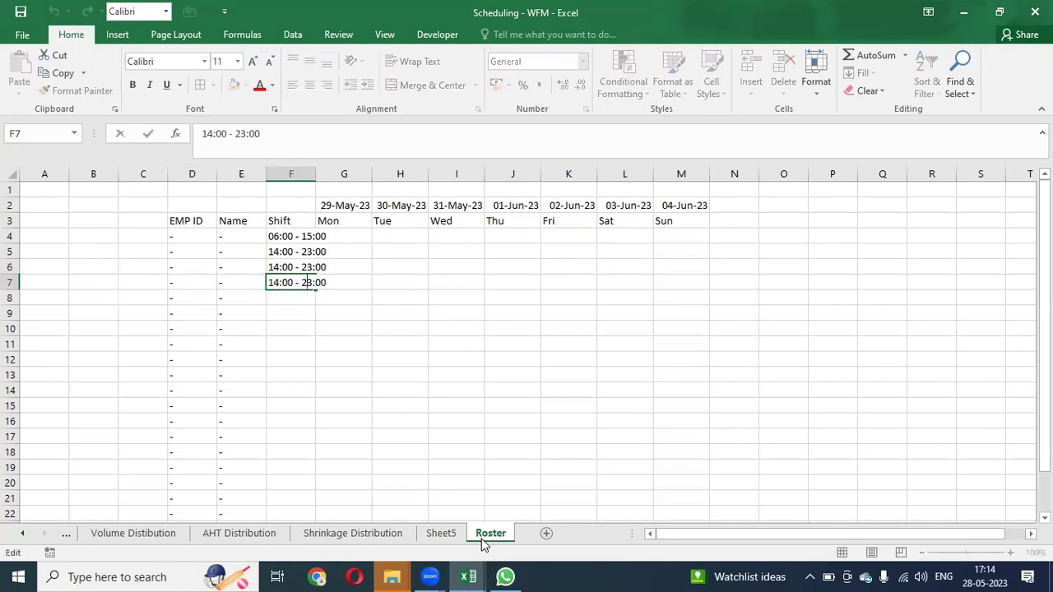
key("Left")
key("Left")
key("Left")
key("Left")
key("Delete")
type("2")
key("BackSpace")
key("BackSpace")
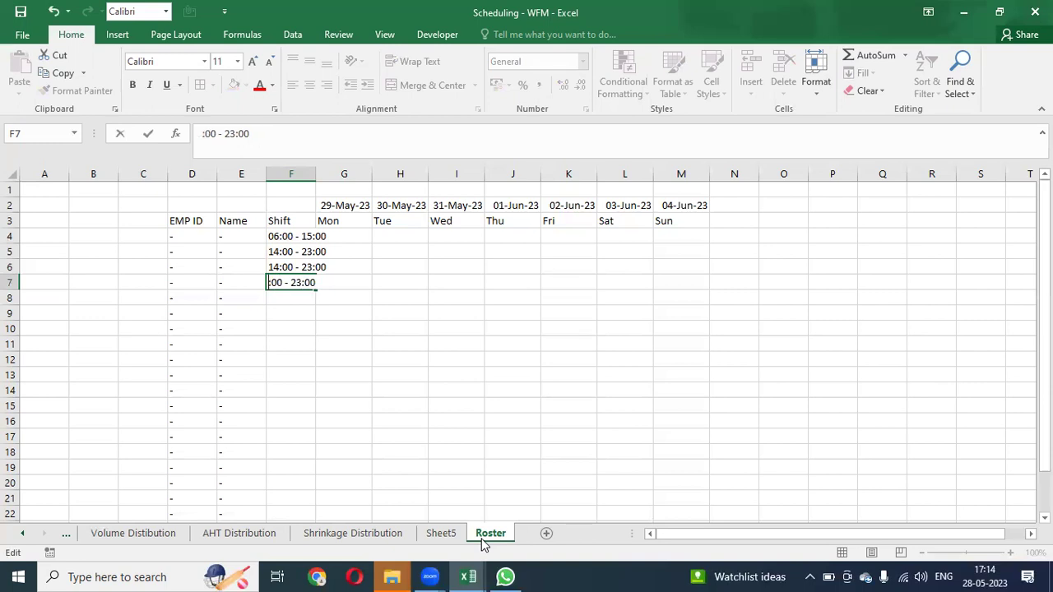
type("22")
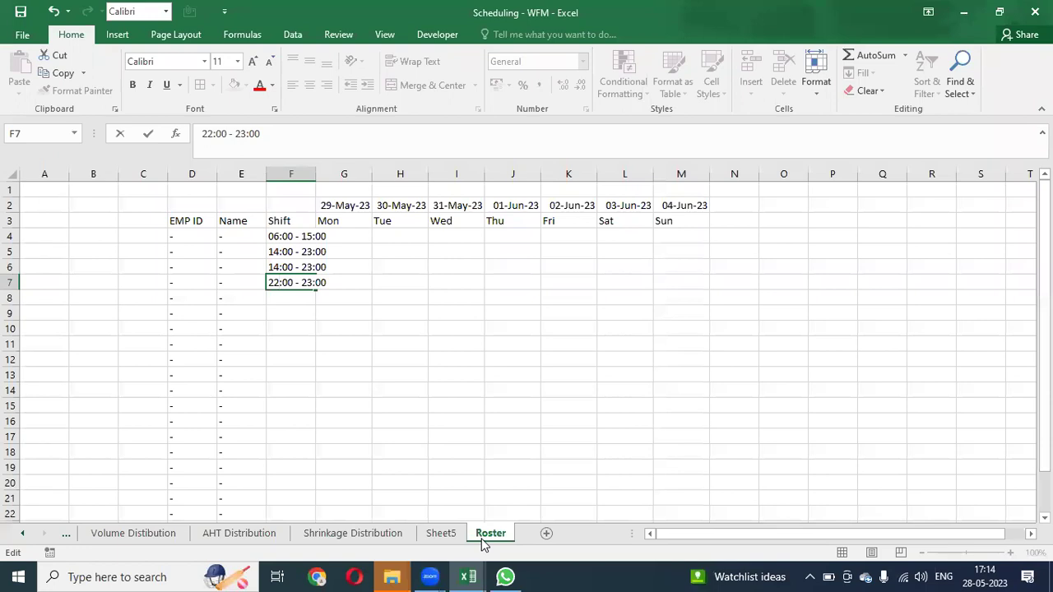
Change the end time of the shift in F7 to 07:00
key("Right")
key("Right")
key("Right")
key("Right")
key("Right")
key("Right")
key("shift+Right")
key("shift+Right")
type("0")
key("Return")
Delete row 5, which duplicates the "14:00 - 23:00" shift
key("Up")
key("Up")
key("Up")
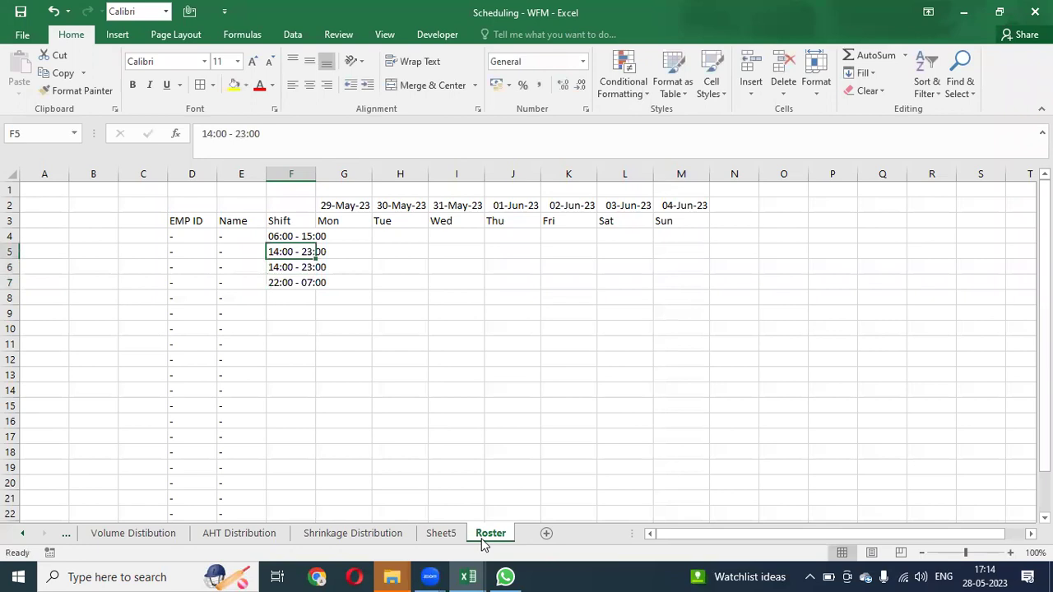
key("shift+space")
key("Up")
key("Down")
key("shift+space")
key("ctrl+minus")
Copy the three shift timings in F4:F6 into F7:F9
key("Up")
key("shift+Down")
key("shift+Down")
key("shift+Down")
key("ctrl+c")
key("shift+Down")
key("shift+Down")
key("shift+Down")
key("shift+Down")
key("shift+Down")
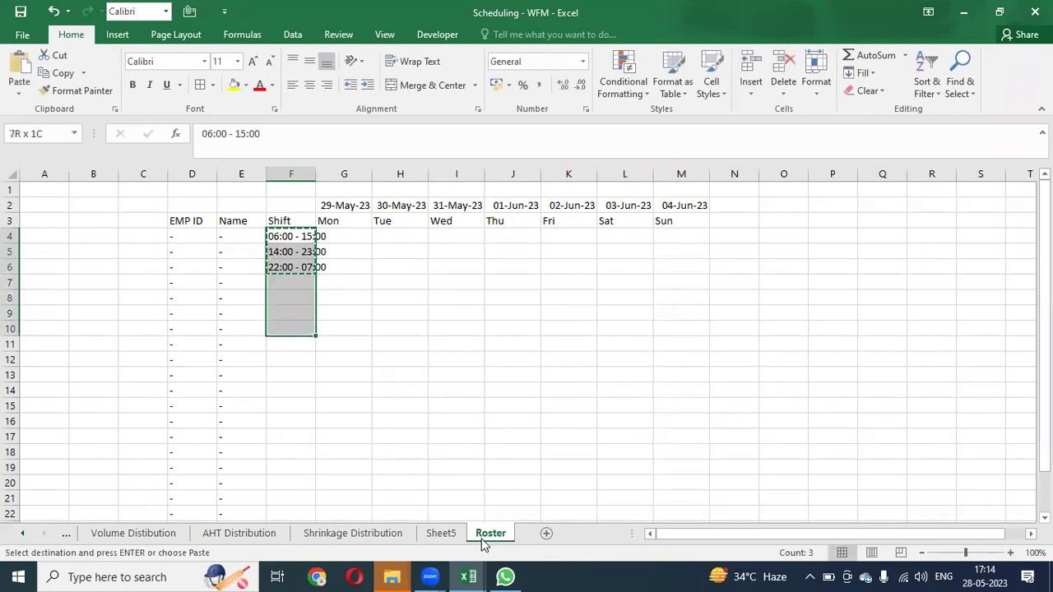
key("Down")
key("Down")
key("Down")
key("ctrl+v")
Repeat the block of three shift timings in F10:F12 and F13:F15
key("ctrl+c")
key("Down")
key("Down")
key("Down")
key("ctrl+v")
key("ctrl+c")
key("Down")
key("Down")
key("Down")
key("Down")
key("Up")
key("Return")
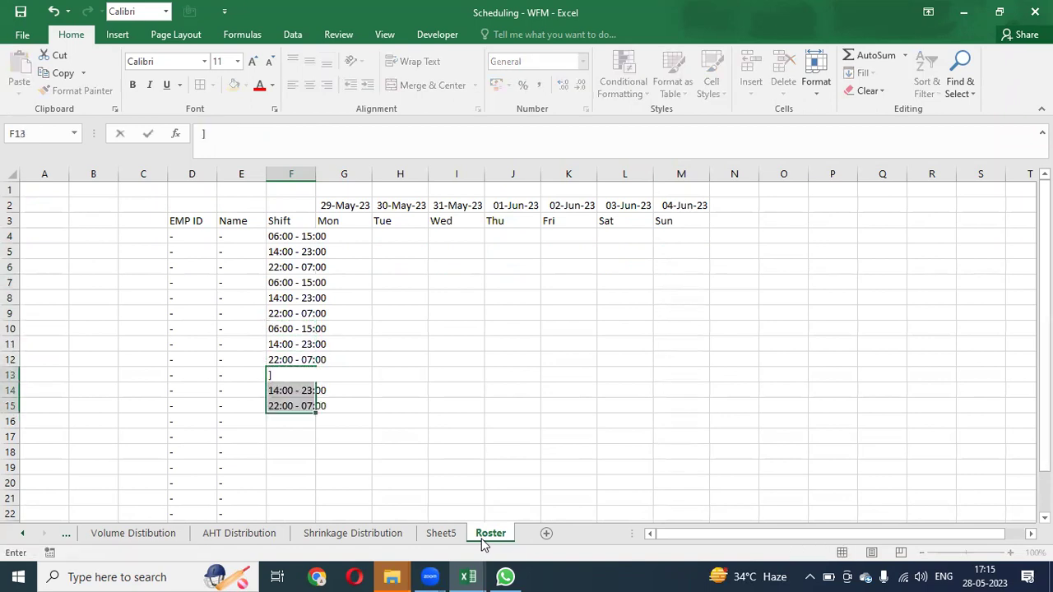
Continue the three-shift pattern in F16:F18 and F19:F21
key("ctrl+c")
key("Down")
key("Down")
key("Down")
key("ctrl+v")
key("ctrl+c")
key("Down")
key("Down")
key("Down")
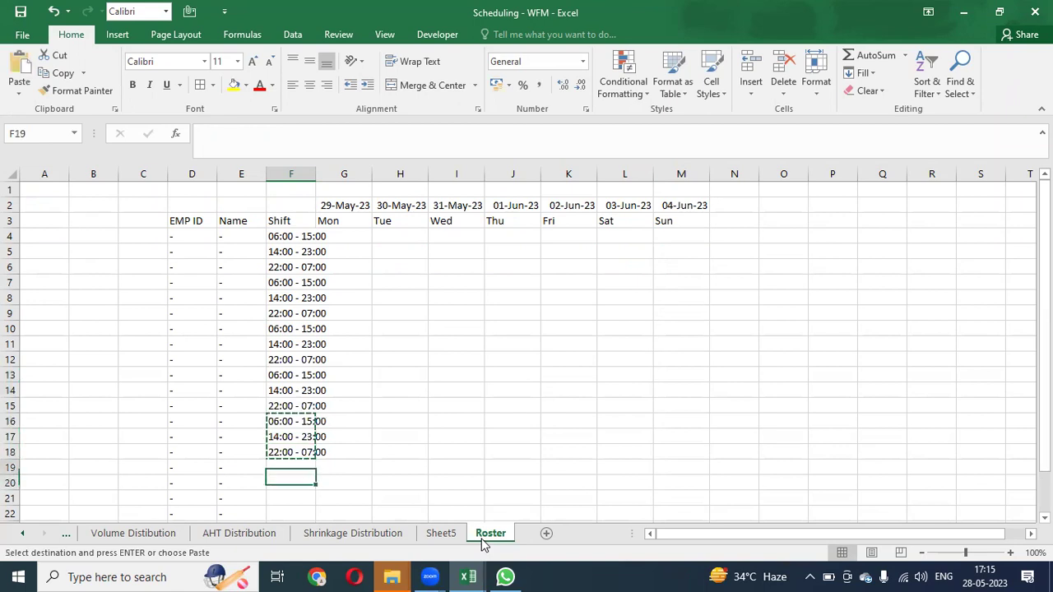
key("ctrl+v")
Extend the three-shift pattern to F22:F24 and F25:F27
key("ctrl+c")
key("Down")
key("Down")
key("Down")
key("Down")
key("Down")
key("Down")
key("Down")
key("Down")
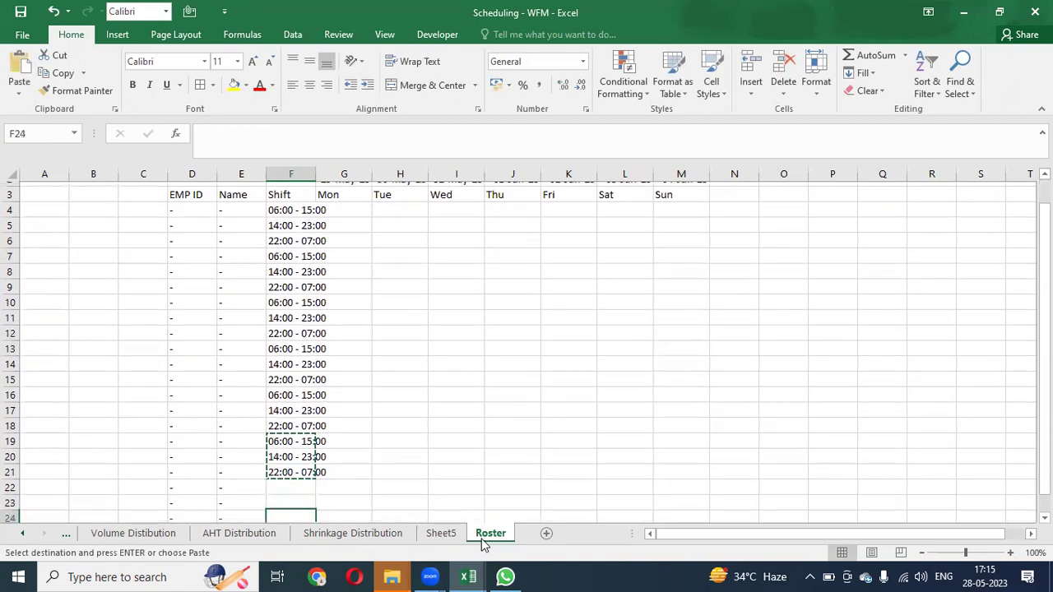
key("Up")
key("Up")
key("Up")
key("Up")
key("Up")
key("ctrl+v")
key("ctrl+c")
key("Down")
key("Down")
key("Down")
key("Return")
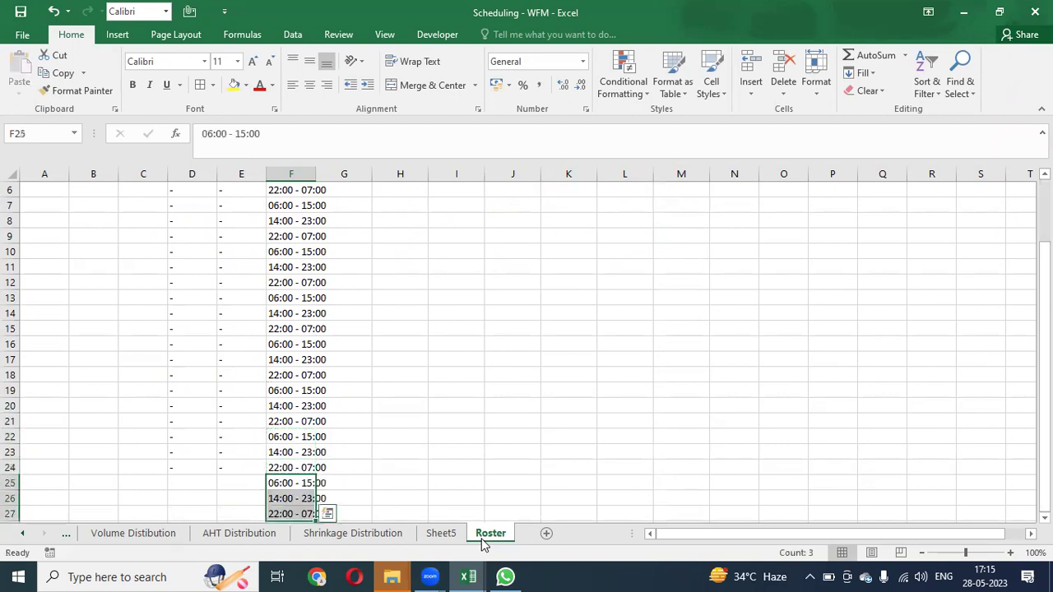
Fill the "-" placeholders in the EMP ID and Name columns from row 24 down to row 27
key("Left")
key("Up")
key("Left")
key("shift+Right")
key("shift+Down")
key("shift+Down")
key("shift+Down")
key("shift+Down")
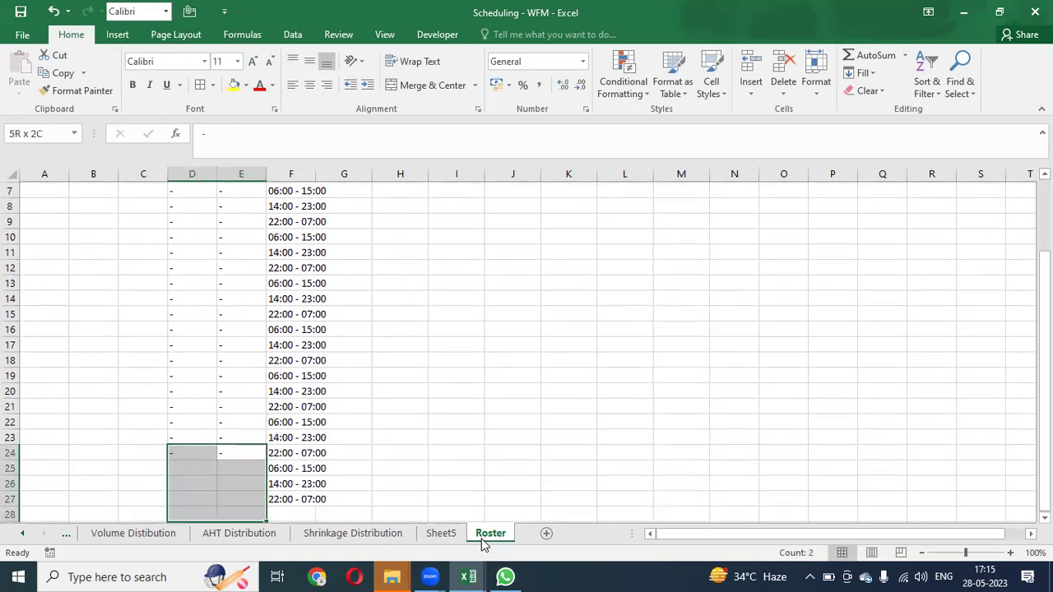
key("shift+Up")
key("ctrl+Up")
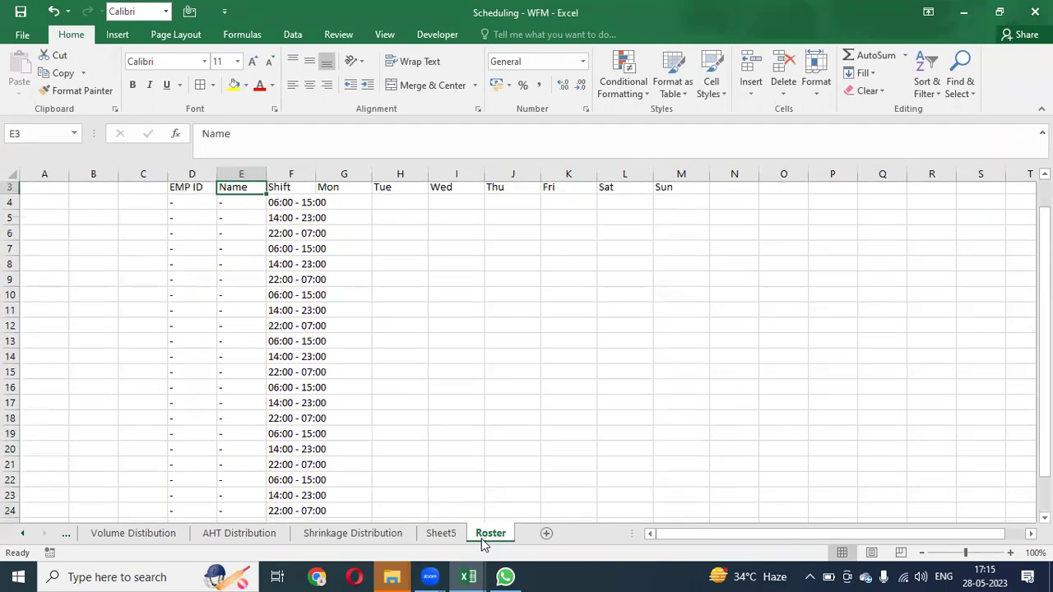
AutoFit the column widths of the entire Roster sheet
key("Right")
key("Right")
key("Down")
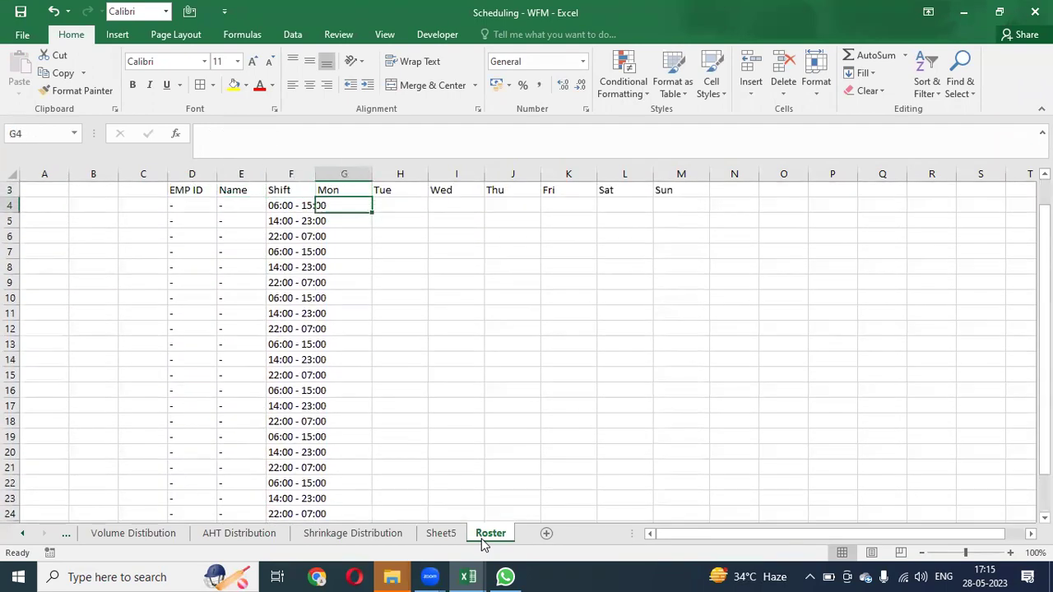
key("ctrl+a")
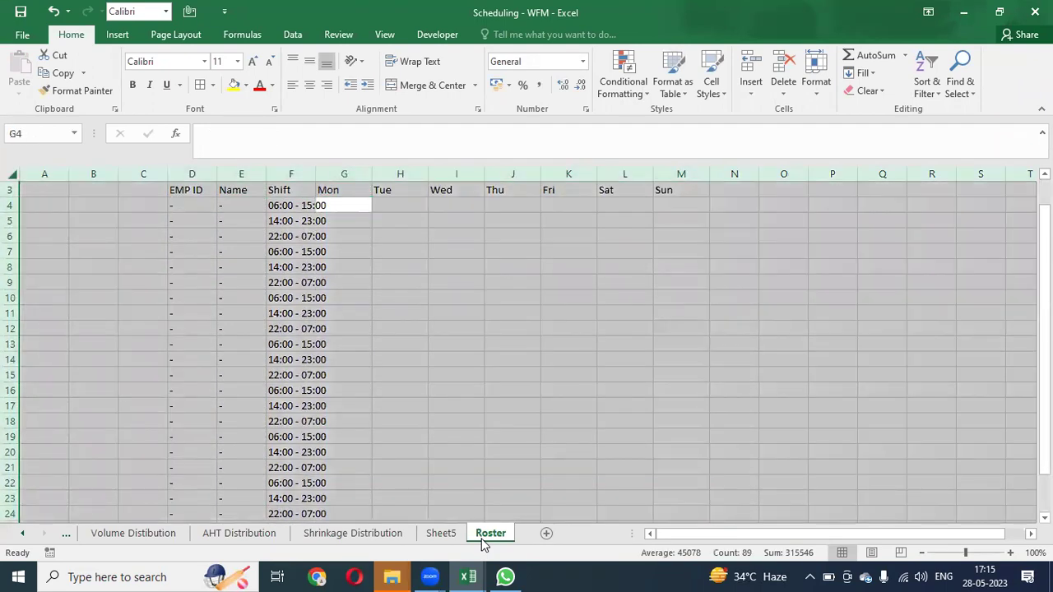
key("alt+h")
key("o")
key("i")
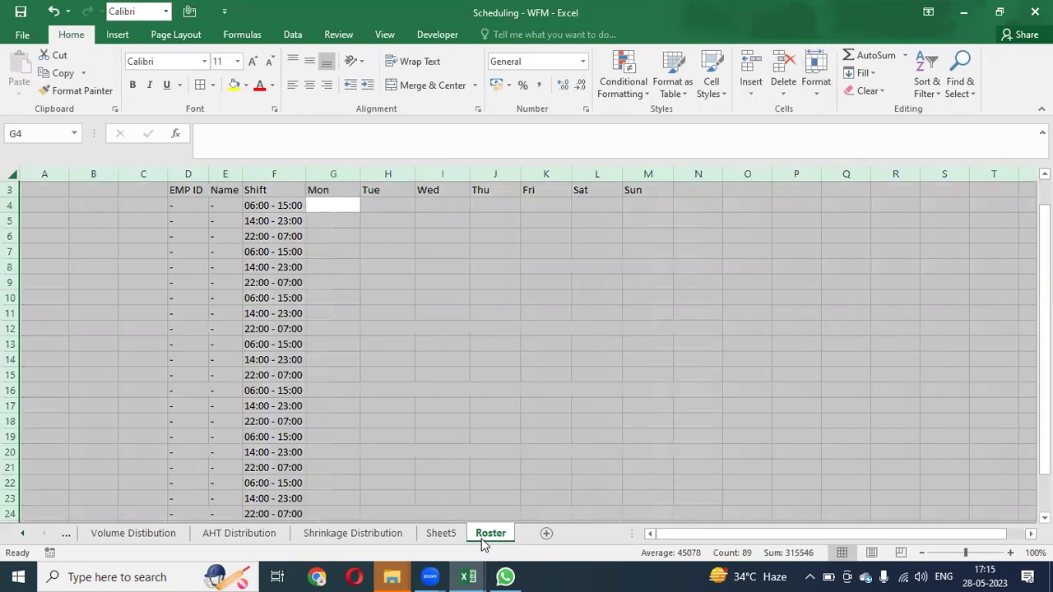
Hide the gridlines on the Roster sheet
key("Up")
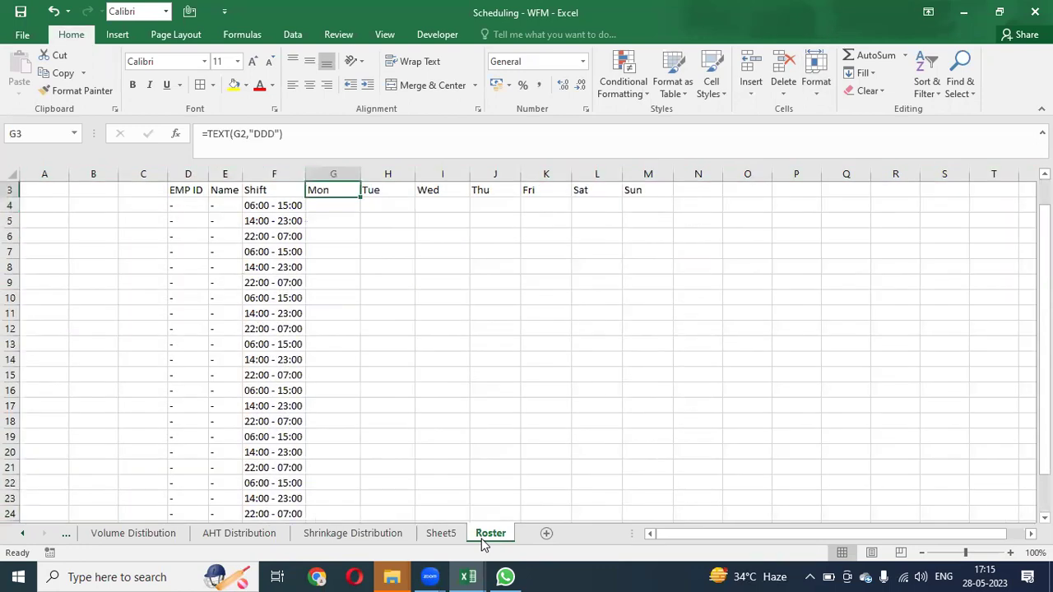
key("alt+w")
key("v")
key("g")
Add the header "OFF" in N3, beside the Sun column
key("Up")
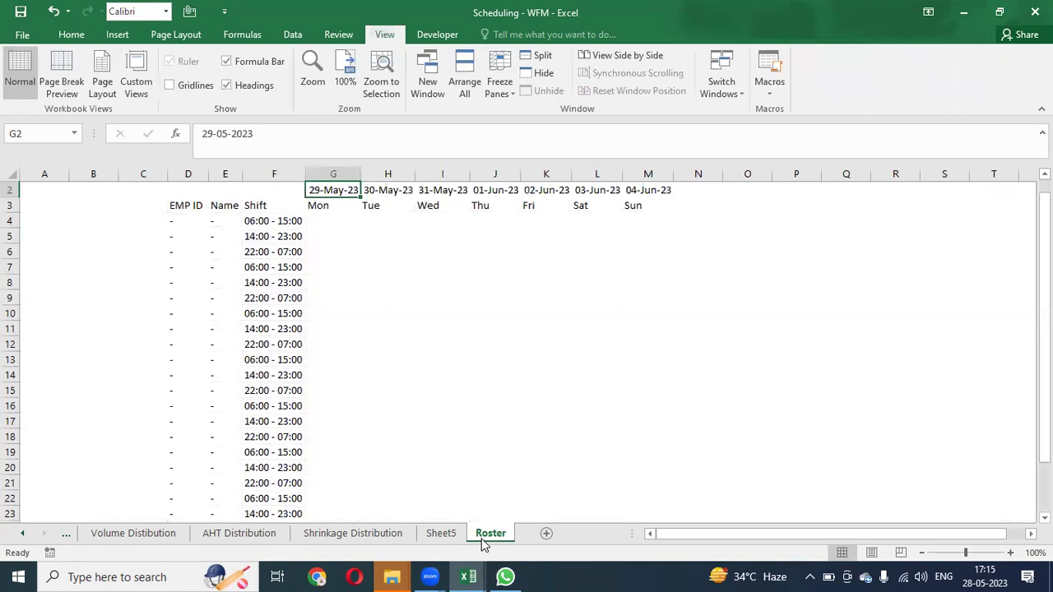
key("Up")
key("Down")
key("Down")
key("Down")
key("Right")
key("Right")
key("Right")
key("Right")
key("Right")
key("Right")
key("Right")
key("Up")
type("O")
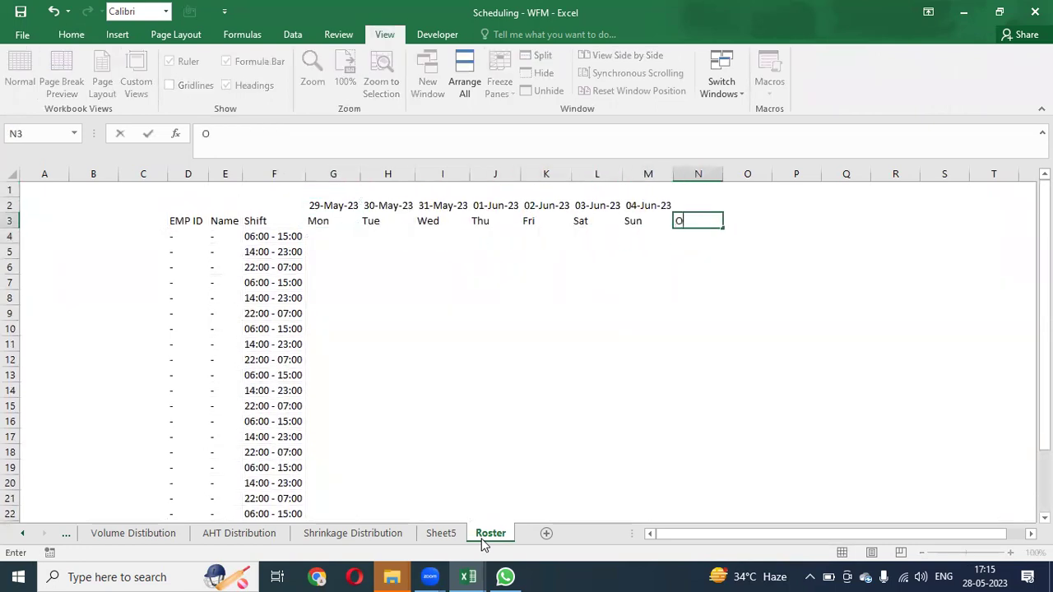
key("Down")
Enter a SUMIF formula in N4 over the range G4:M4 with the criterion "WO"
type("=sump")
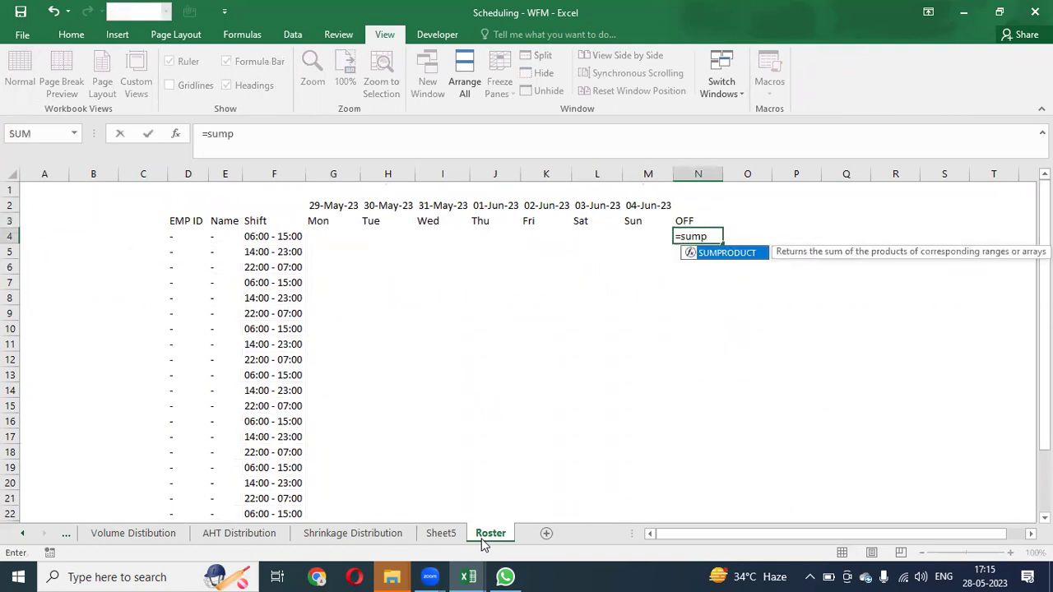
key("BackSpace")
type("if")
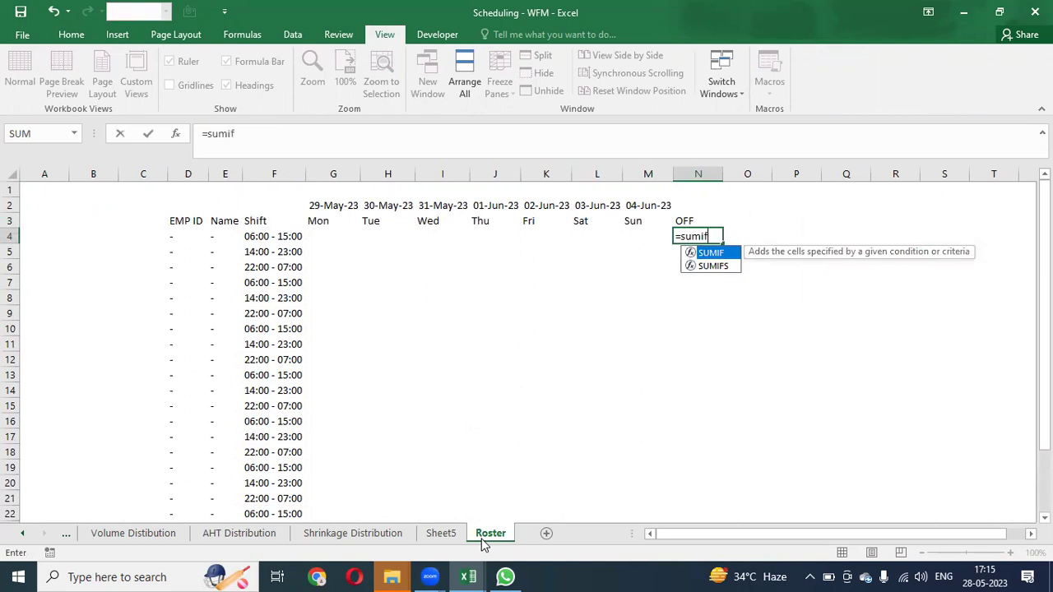
key("Tab")
key("Left")
key("shift+Left")
key("shift+Left")
key("shift+Left")
key("shift+Left")
key("shift+Left")
key("shift+Left")
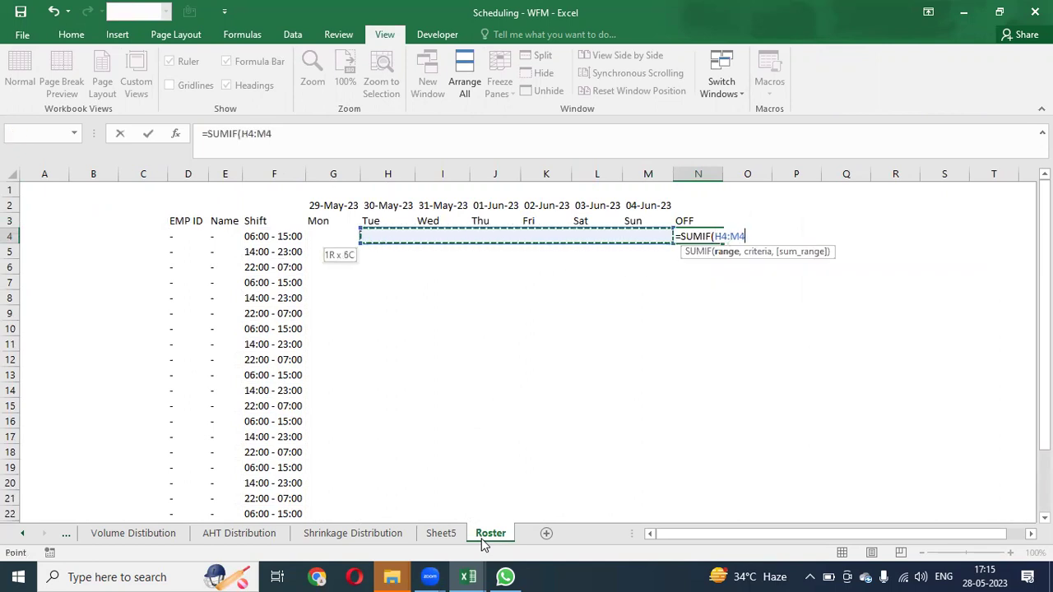
type(",\"WO")
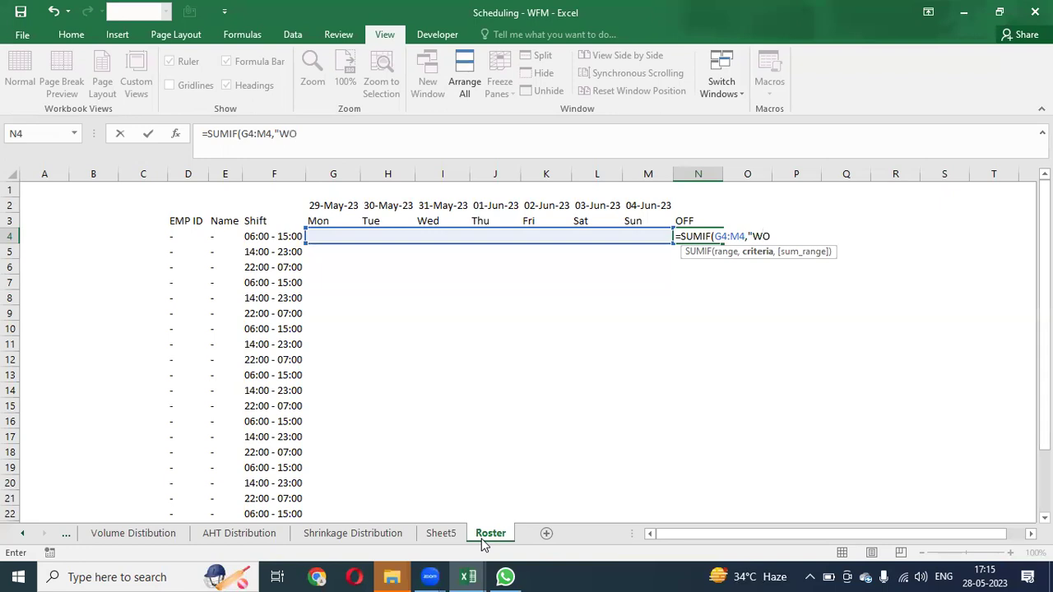
key("Return")
key("Return")
key("ctrl+c")
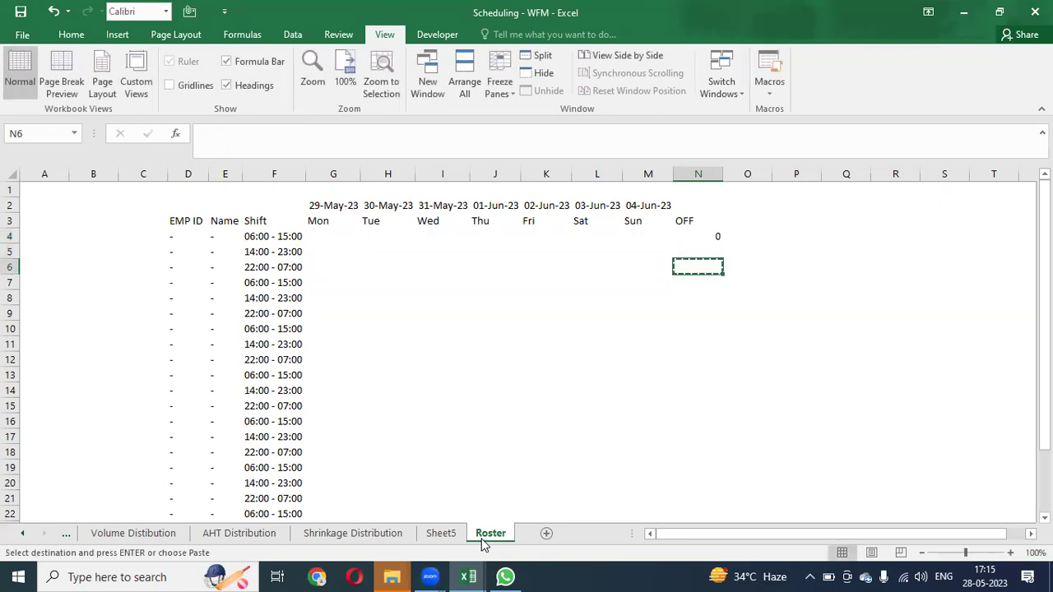
Copy the SUMIF formula from N4 down the OFF column through N26 and center the filled cells
key("Up")
key("Up")
key("shift+Down")
key("shift+Down")
key("shift+Down")
key("shift+Down")
key("shift+Down")
key("shift+Down")
key("shift+Down")
key("shift+Down")
key("shift+Down")
key("shift+Down")
key("shift+Down")
key("shift+Down")
key("shift+Down")
key("shift+Down")
key("shift+Down")
key("shift+Down")
key("shift+Down")
key("shift+Down")
key("shift+Down")
key("shift+Down")
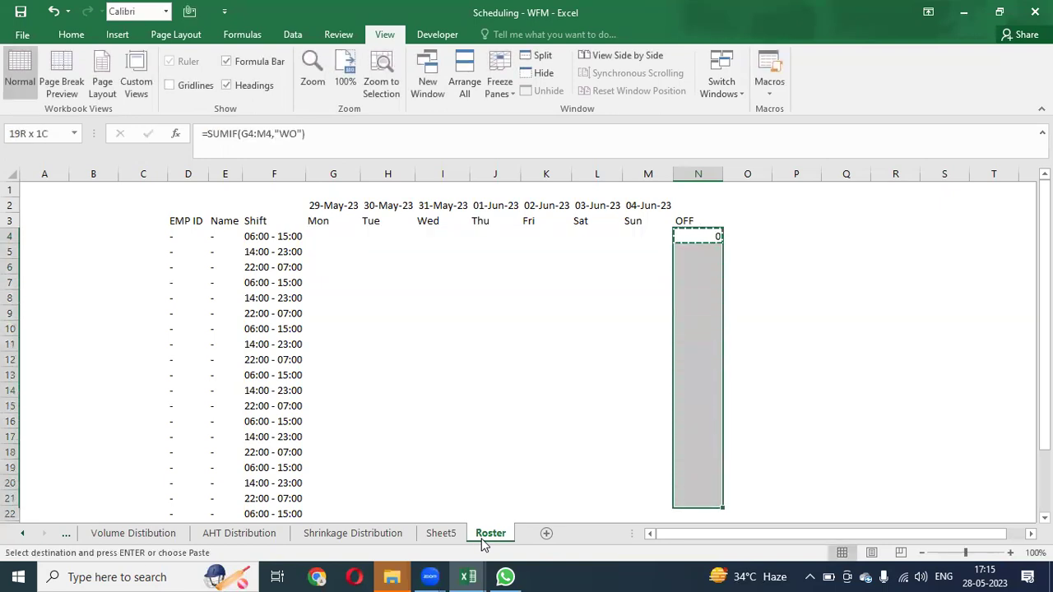
key("shift+Up")
key("shift+Up")
key("shift+Up")
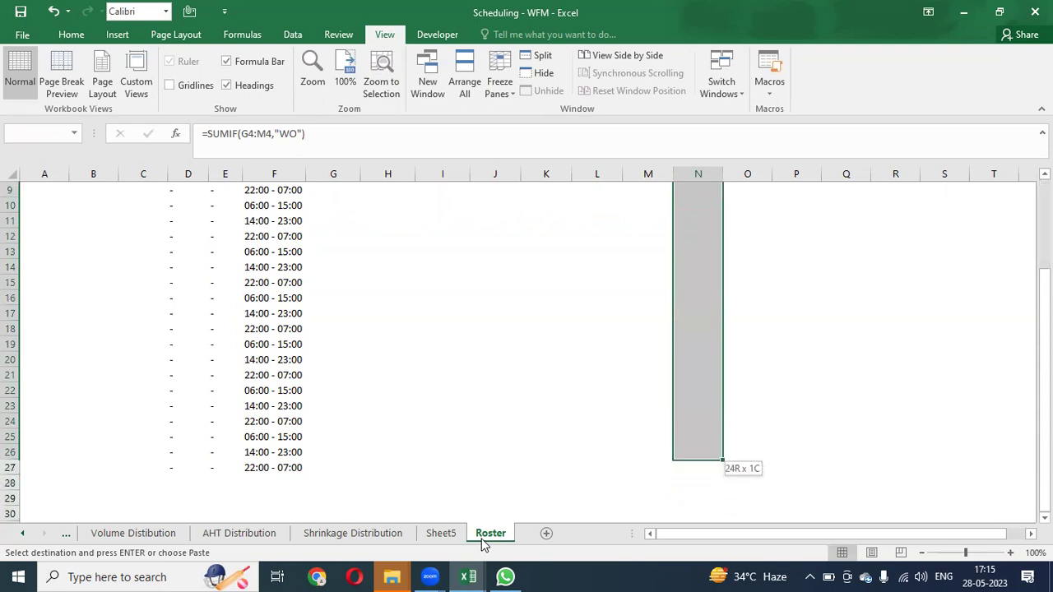
key("Return")
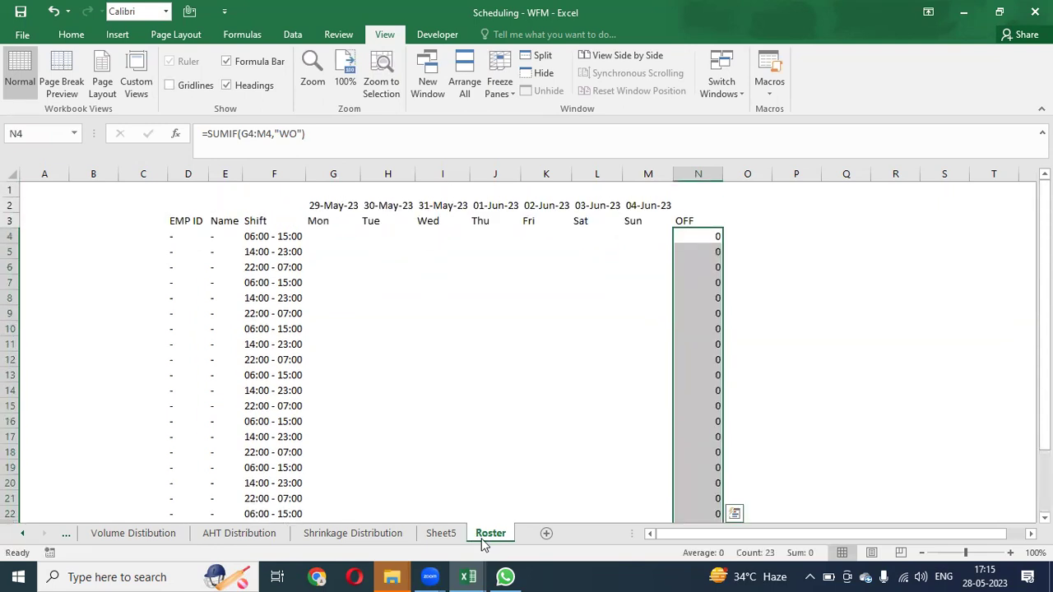
key("alt+h")
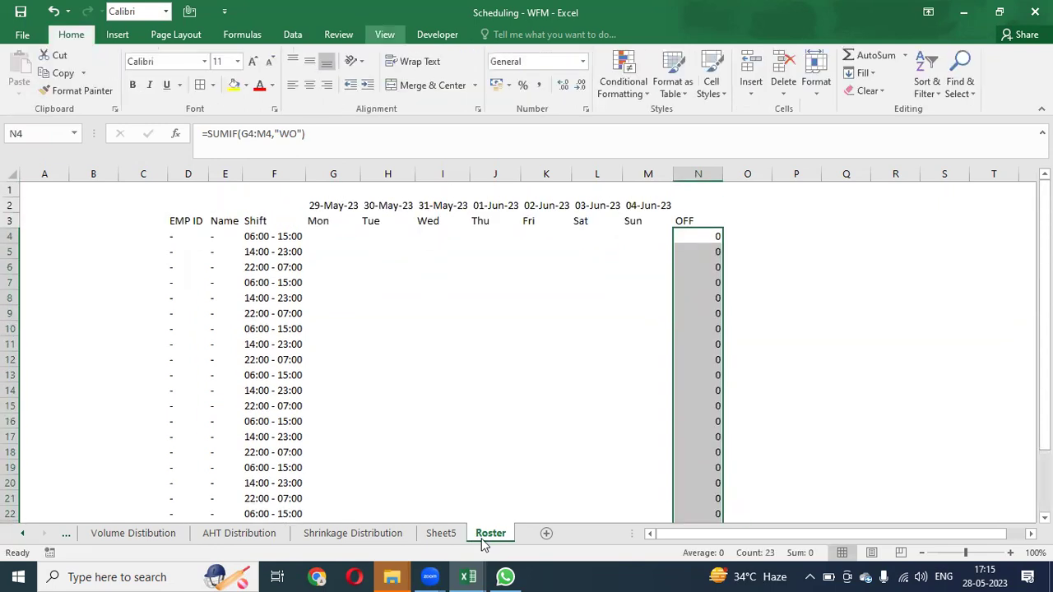
Fill the first employee's Mon to Sun cells, G4:M4, with "P"
key("ctrl+Left")
key("Right")
key("shift+Right")
key("shift+Right")
key("shift+Right")
key("shift+Right")
key("shift+Right")
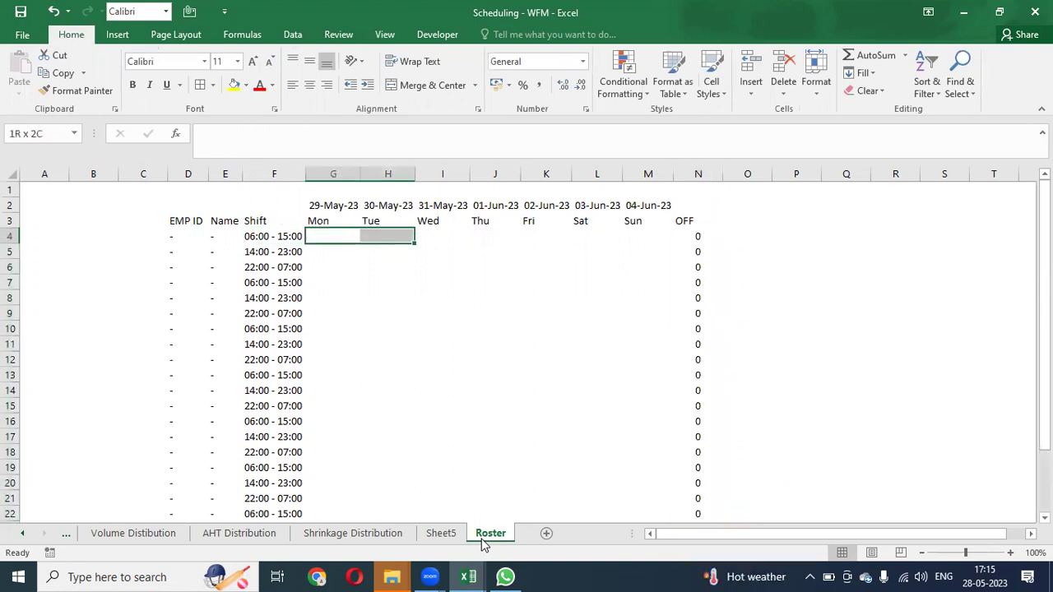
key("shift+Right")
key("ctrl+p")
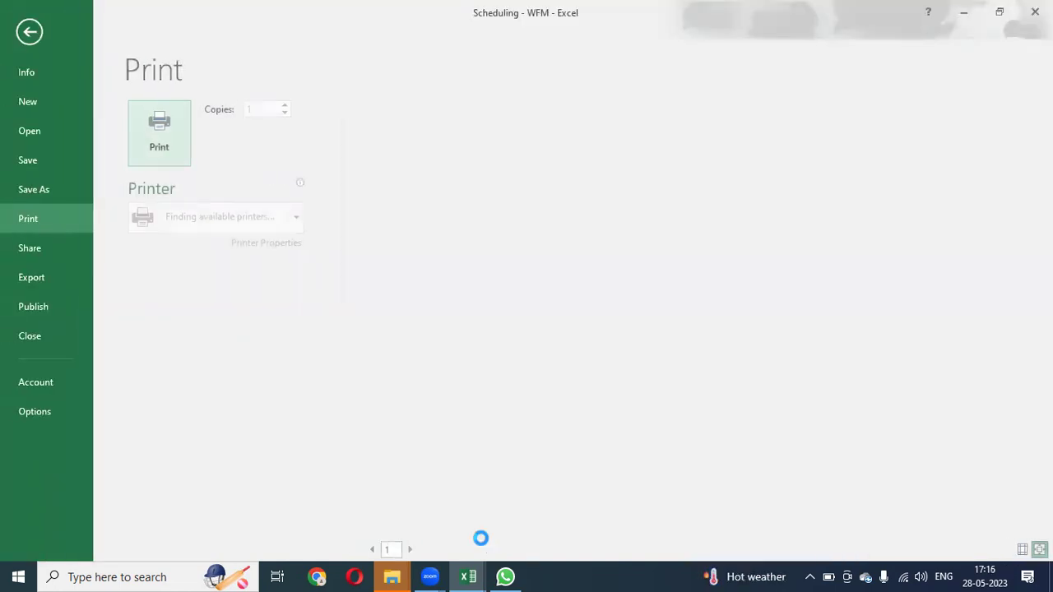
key("Escape")
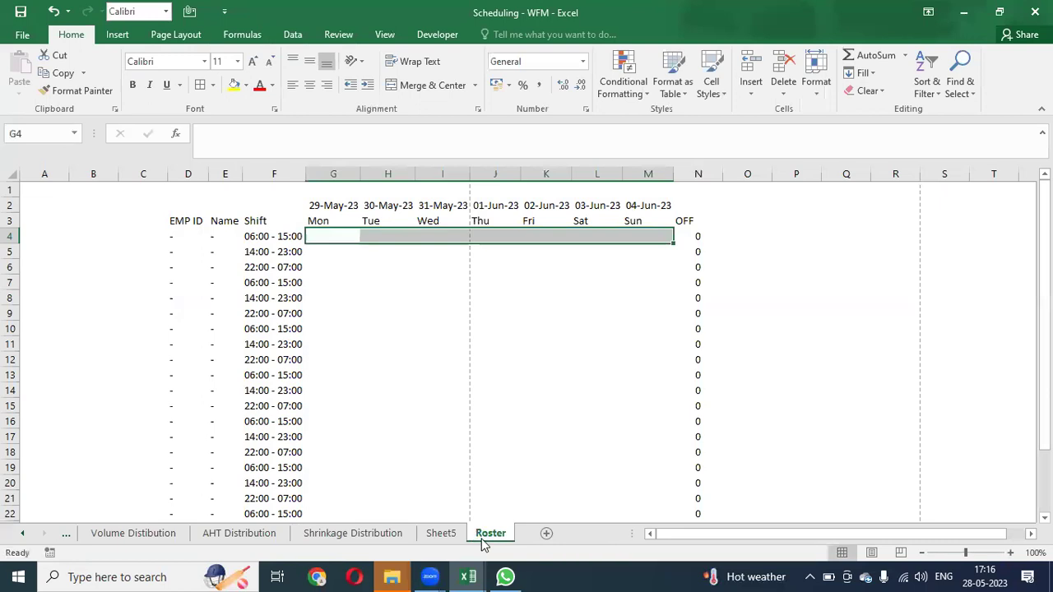
type("P")
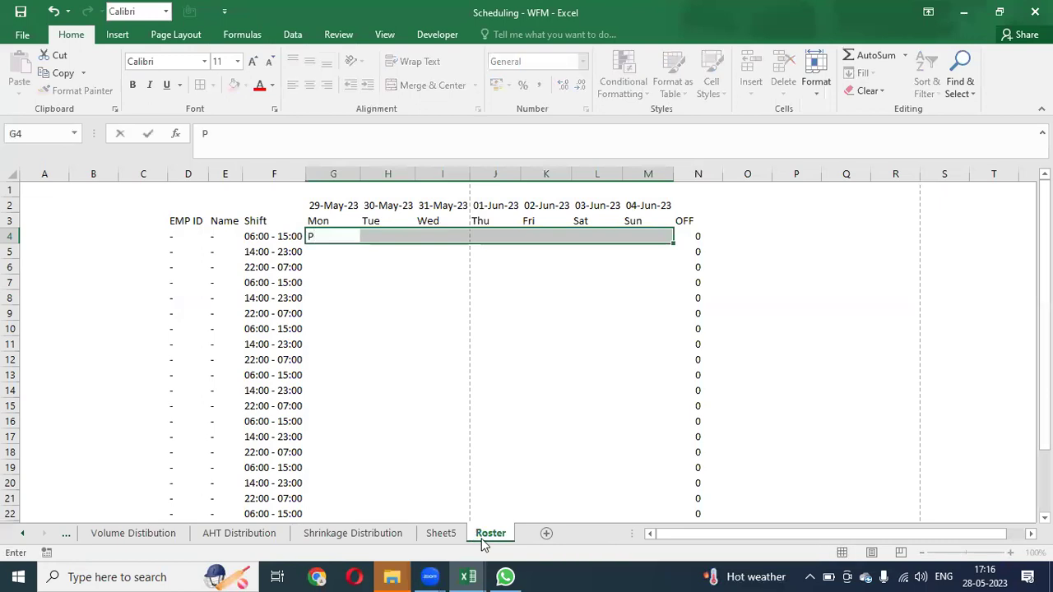
key("ctrl+Return")
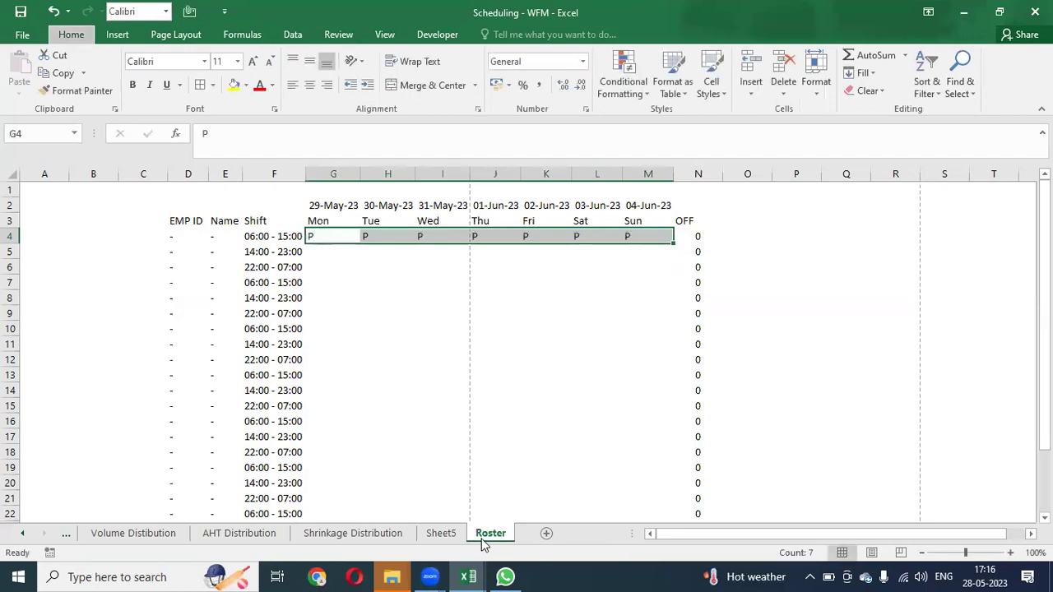
Center the "P" entries in G4:M4 horizontally
key("alt+h")
key("a")
key("c")
key("Up")
key("Down")
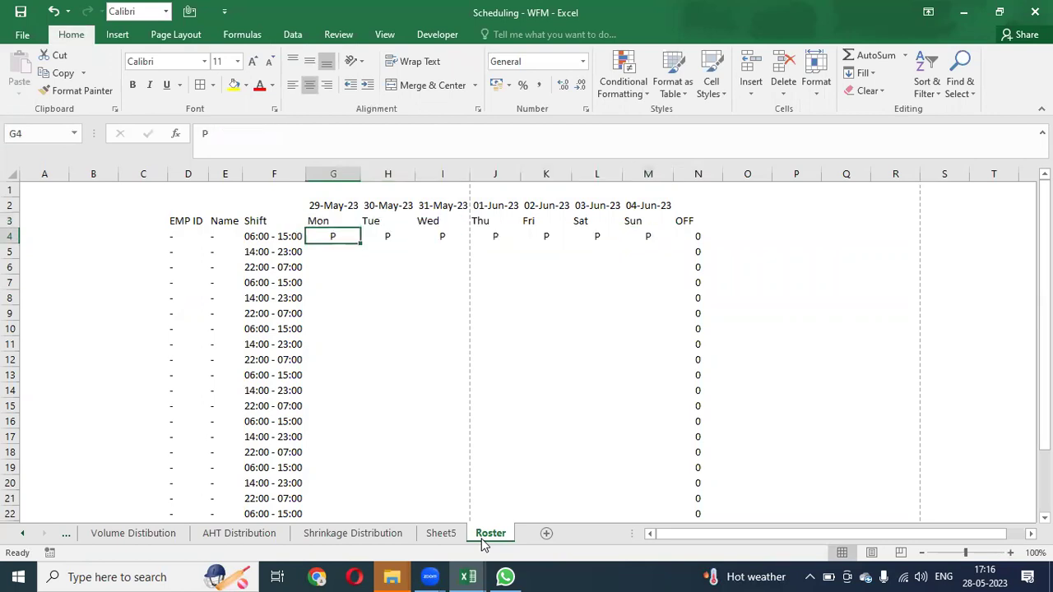
Copy the row of "P" entries in G4:M4 down through the remaining employee rows
key("shift+Right")
key("shift+Right")
key("shift+Right")
key("shift+Right")
key("shift+Right")
key("shift+Right")
key("ctrl+c")
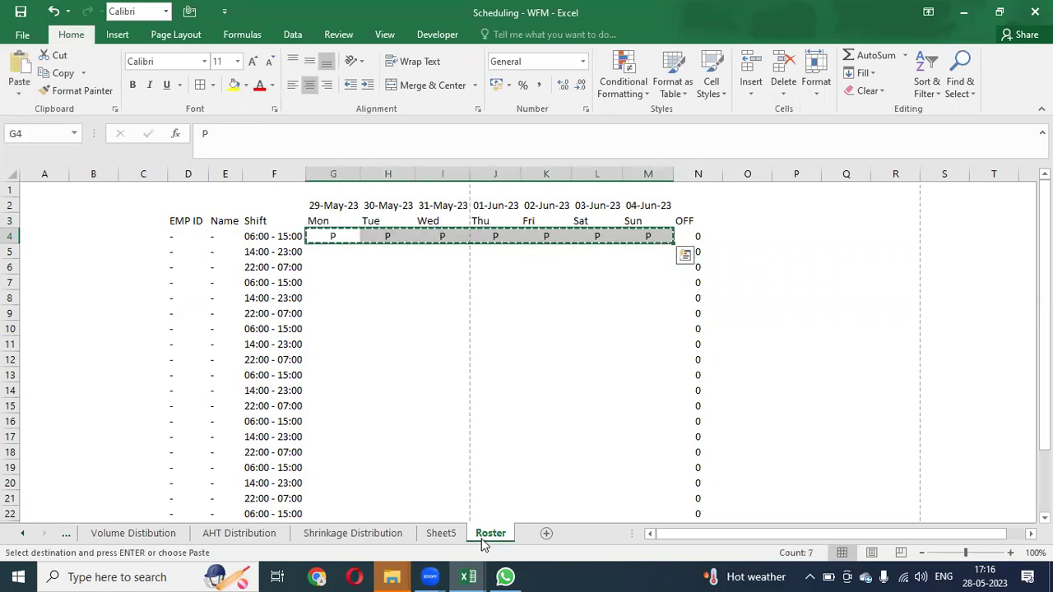
key("shift+Down")
key("shift+Down")
key("shift+Down")
key("shift+Down")
key("shift+Down")
key("shift+Down")
key("shift+Down")
key("shift+Down")
key("shift+Down")
key("shift+Down")
key("shift+Down")
key("shift+Down")
key("shift+Down")
key("shift+Down")
key("shift+Down")
key("shift+Down")
key("shift+Down")
key("shift+Down")
key("shift+Down")
key("shift+Down")
key("shift+Down")
key("shift+Down")
key("shift+Down")
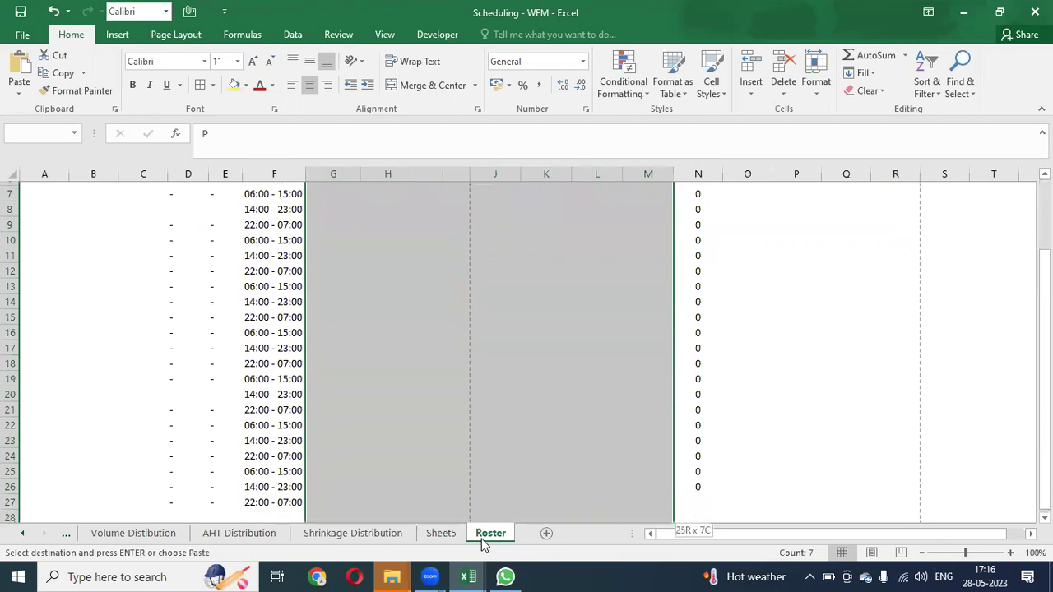
key("Return")
Enter "WO" for Tue and Wed in H5:I5, on the first 14:00 - 23:00 shift row
key("Up")
key("Up")
key("Down")
key("Down")
key("Down")
key("Right")
key("shift+Right")
type("WO")
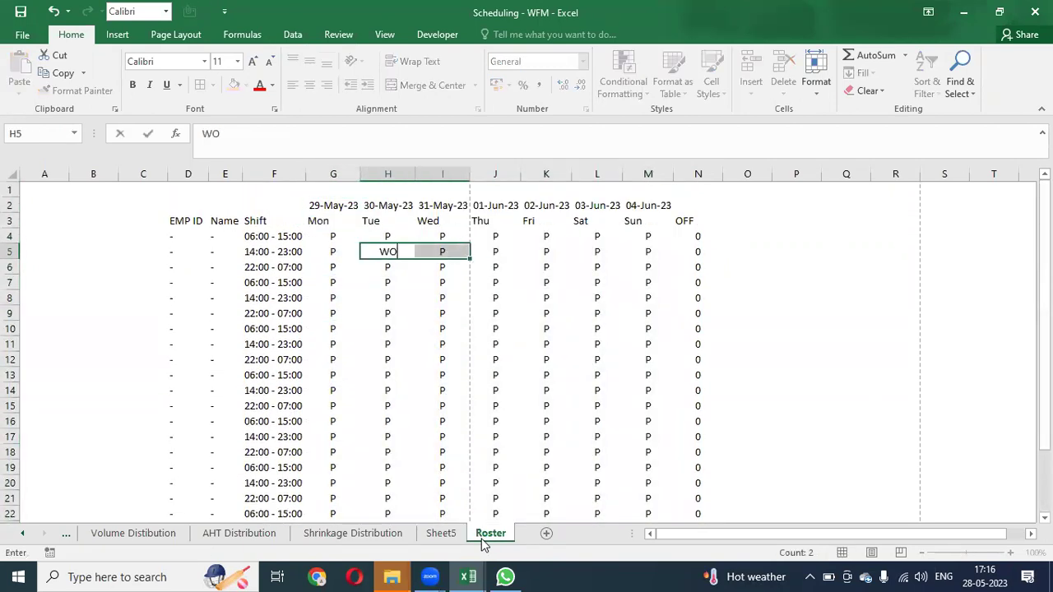
Copy the two-day WO pair from H5:I5 to Fri-Sat in K6:L6 and Thu-Fri in J8:K8
key("ctrl+c")
key("Right")
key("Right")
key("Right")
key("Down")
key("ctrl+v")
key("Down")
key("Down")
key("Left")
key("ctrl+v")
Copy the WO pair to Fri-Sat in K10:L10 and to Tue-Wed in H11:I11
key("ctrl+c")
key("Down")
key("Down")
key("Right")
key("ctrl+v")
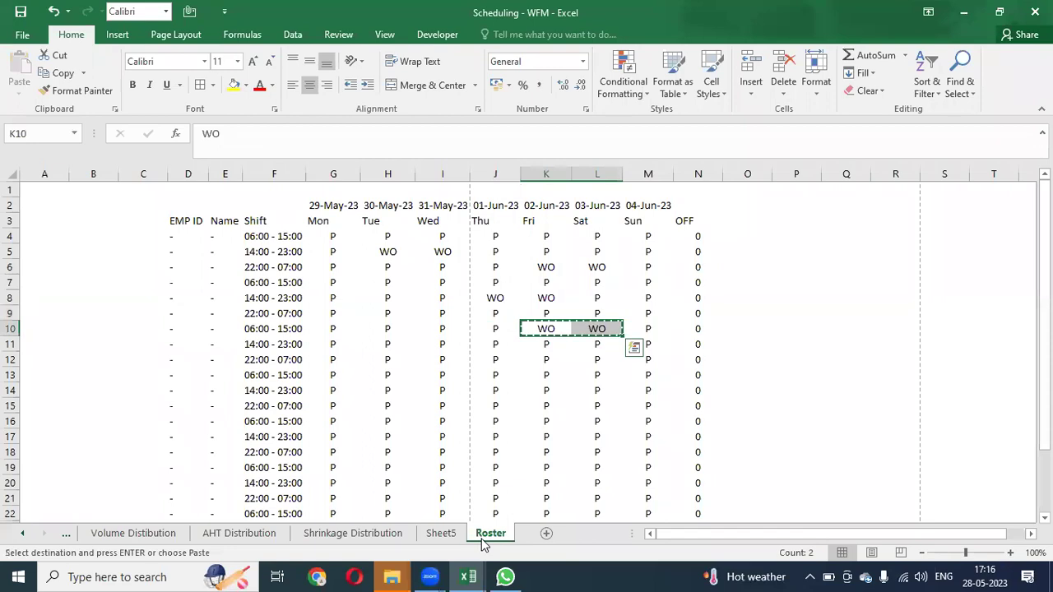
key("ctrl+c")
key("Left")
key("Left")
key("Left")
key("Down")
key("Return")
Copy the WO pair to Tue-Wed in H7:I7 and to Mon-Tue in G4:H4
key("ctrl+c")
key("ctrl+Up")
key("Down")
key("Down")
key("Down")
key("Down")
key("Down")
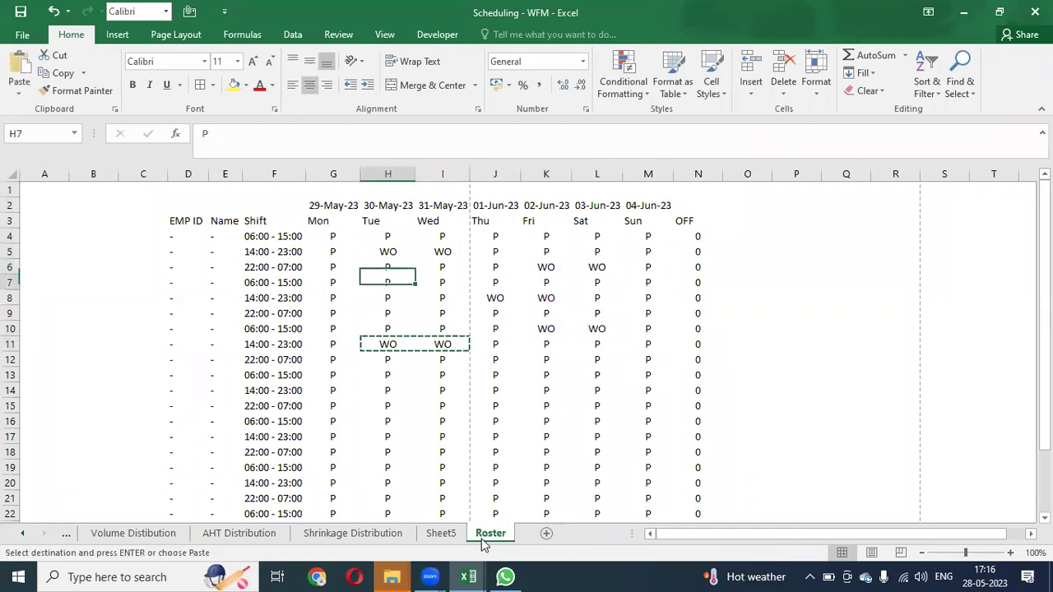
key("ctrl+v")
key("ctrl+c")
key("Up")
key("Up")
key("Up")
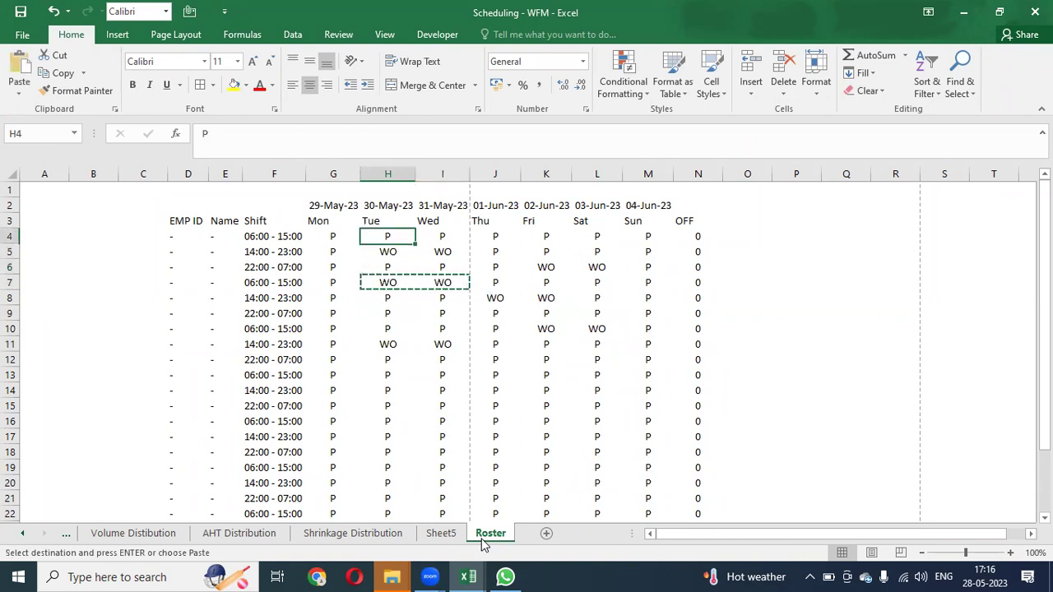
key("Left")
key("ctrl+v")
Copy the WO pair to Wed-Thu in I13:J13 and to Thu-Fri in J15:K15
key("ctrl+c")
key("Down")
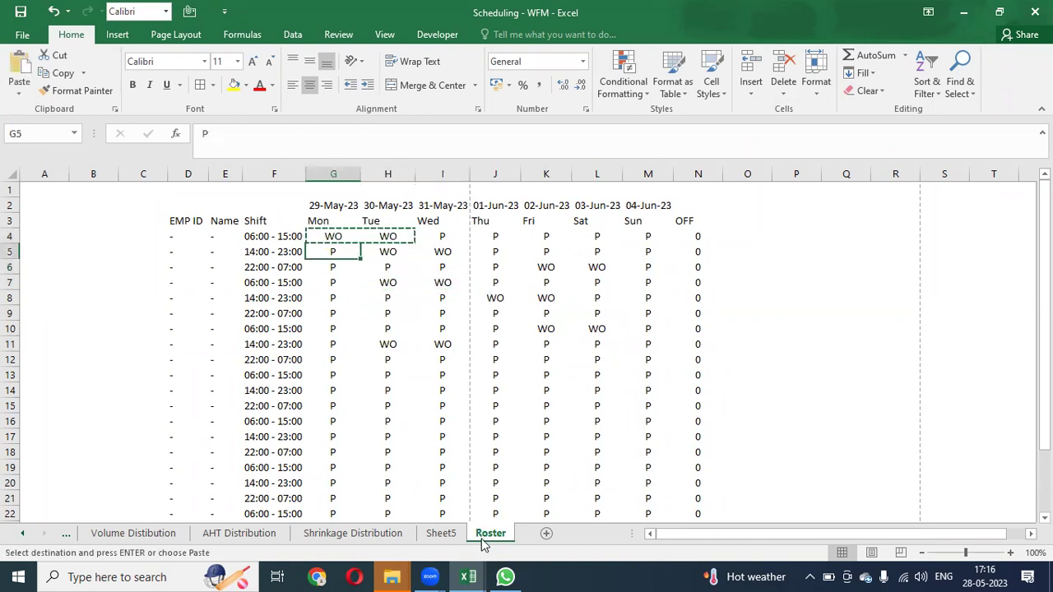
key("Down")
key("Down")
key("Down")
key("Down")
key("Down")
key("Down")
key("Right")
key("Right")
key("Down")
key("Down")
key("Return")
key("ctrl+c")
key("Down")
key("Down")
key("Right")
key("Return")
Copy the WO pair to Sat-Sun in L16:M16
key("ctrl+c")
key("Right")
key("Right")
key("Down")
key("Return")
key("ctrl+c")
key("Down")
key("Down")
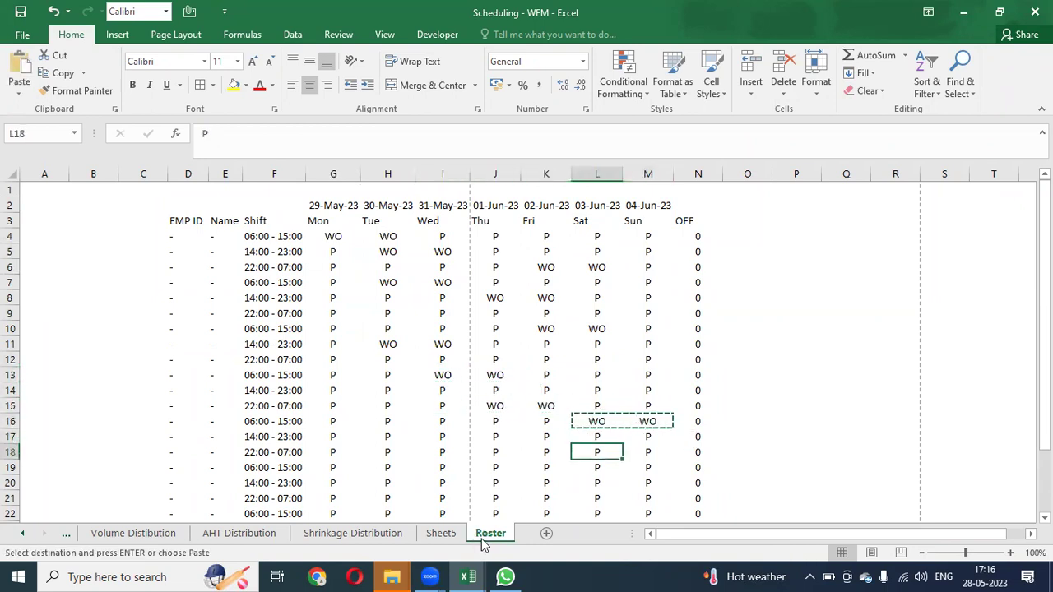
Correct the OFF formula in N4 by replacing SUMIF with COUNTIF, giving =COUNTIF(G4:M4,"WO")
key("ctrl+Up")
key("Down")
key("Down")
key("Right")
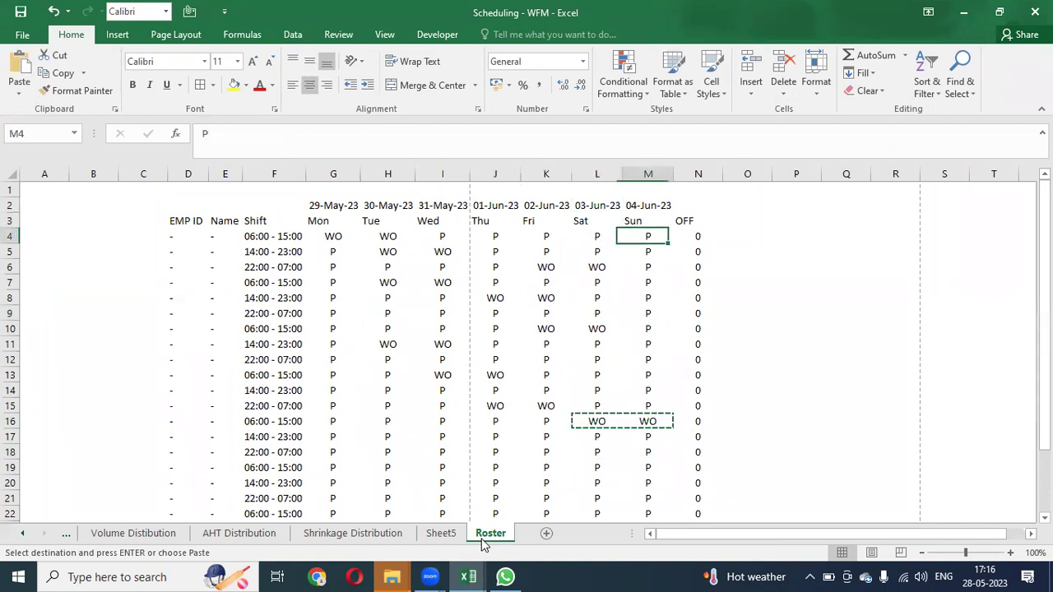
key("Right")
key("F2")
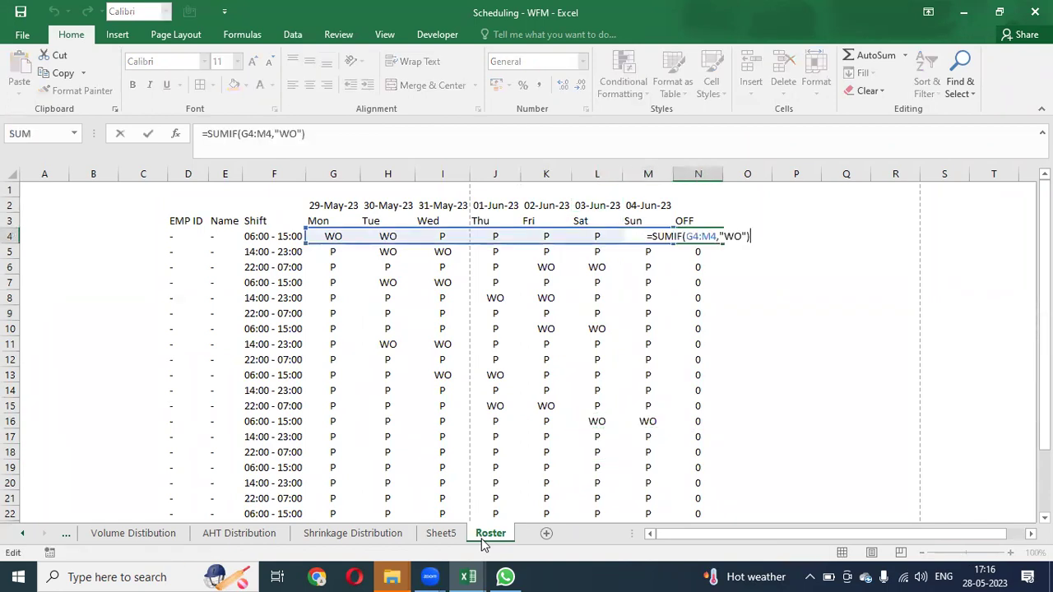
key("Escape")
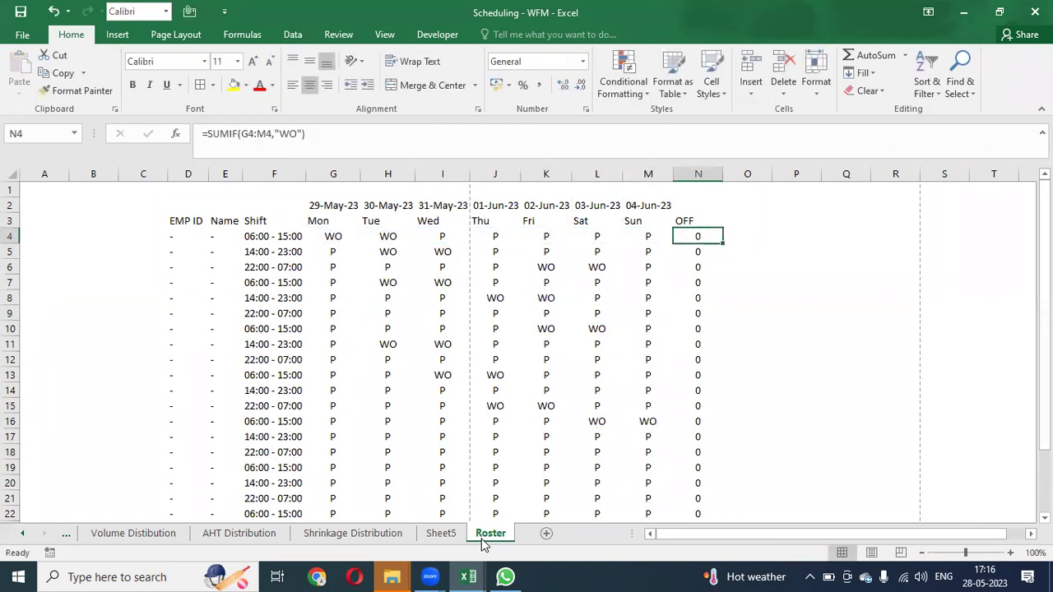
left_click(224, 133)
key("BackSpace")
type("coun")
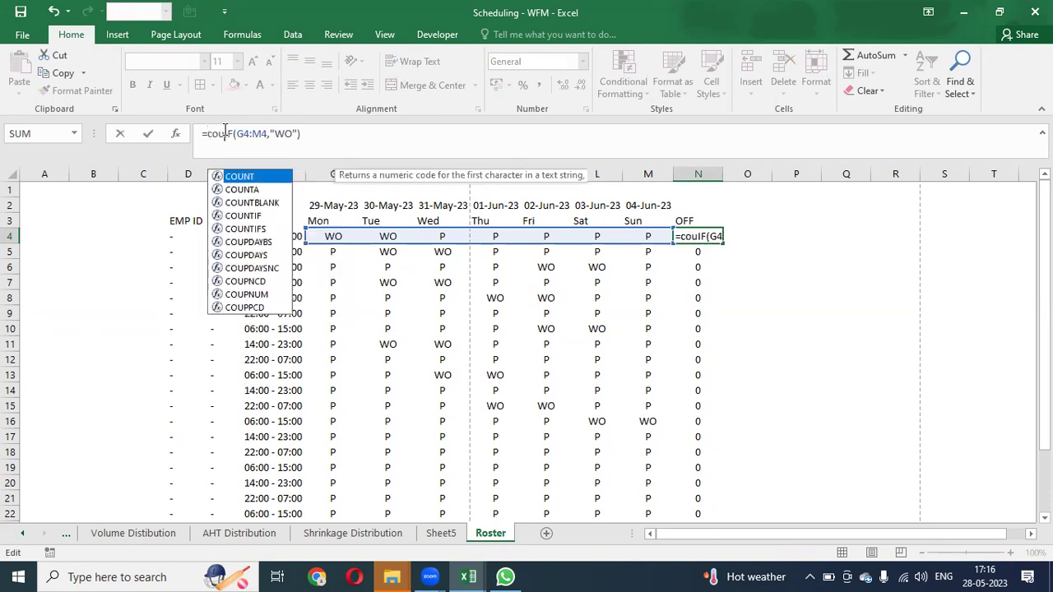
key("Down")
key("Down")
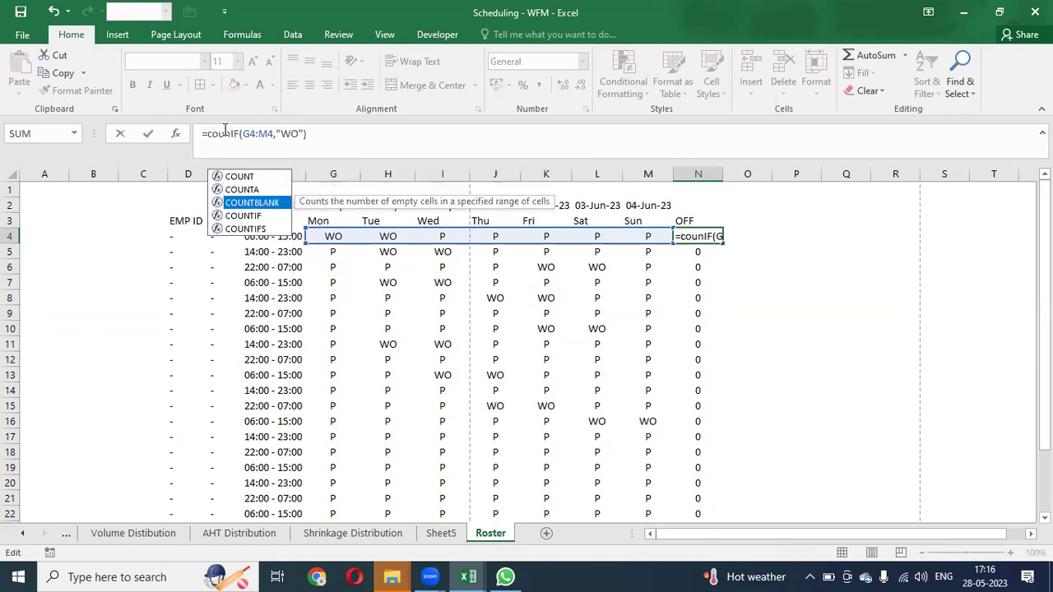
key("Down")
key("Tab")
key("Return")
key("Return")
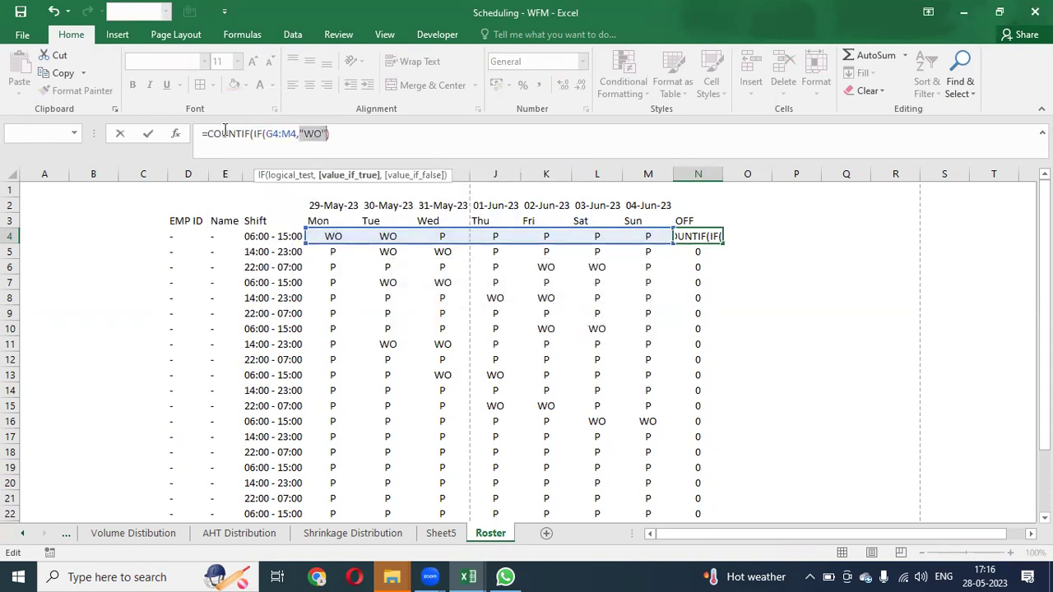
left_click(258, 135)
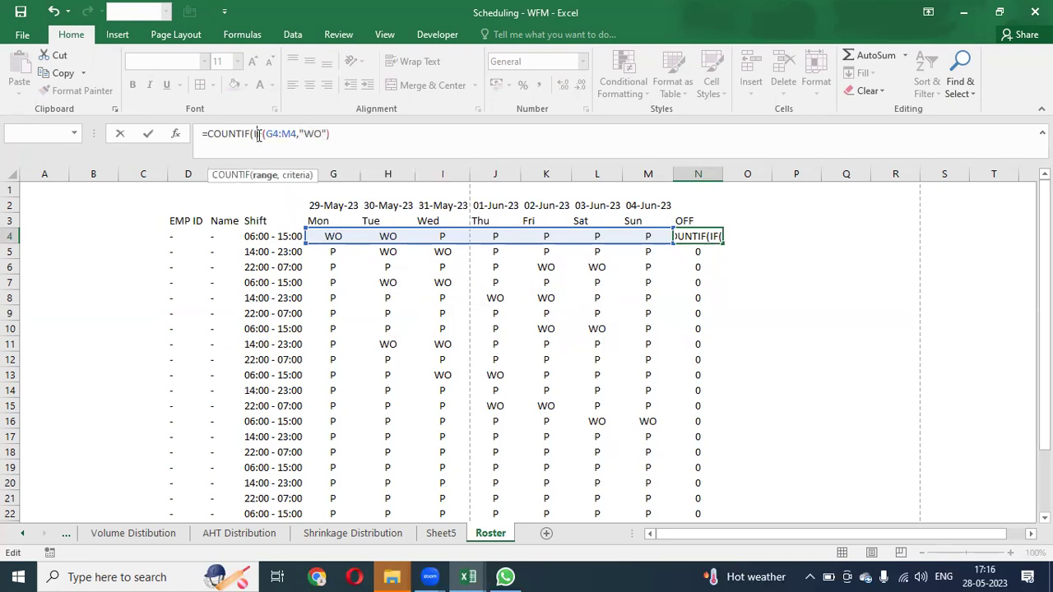
type("=")
key("BackSpace")
key("BackSpace")
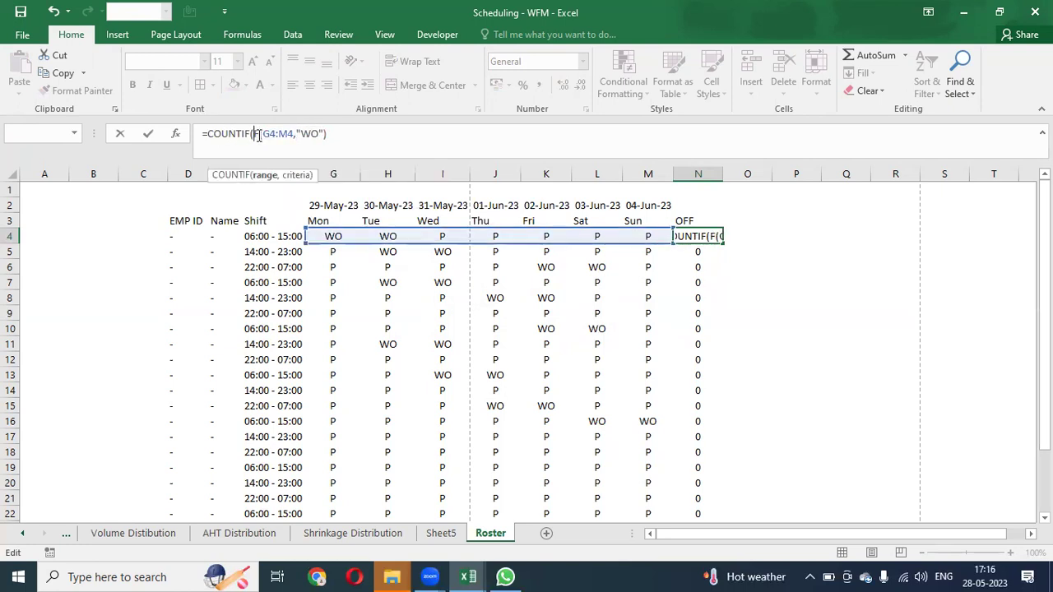
key("BackSpace")
key("Return")
Copy the COUNTIF formula from N4 down the OFF column to N26
key("Up")
key("ctrl+c")
key("ctrl+shift+Down")
key("Return")
key("ctrl+q")
key("Escape")
Highlight cells containing the text WO in G4:M27 with a conditional format using Light Red Fill with Dark Red Text
key("Left")
key("Left")
key("Left")
key("Left")
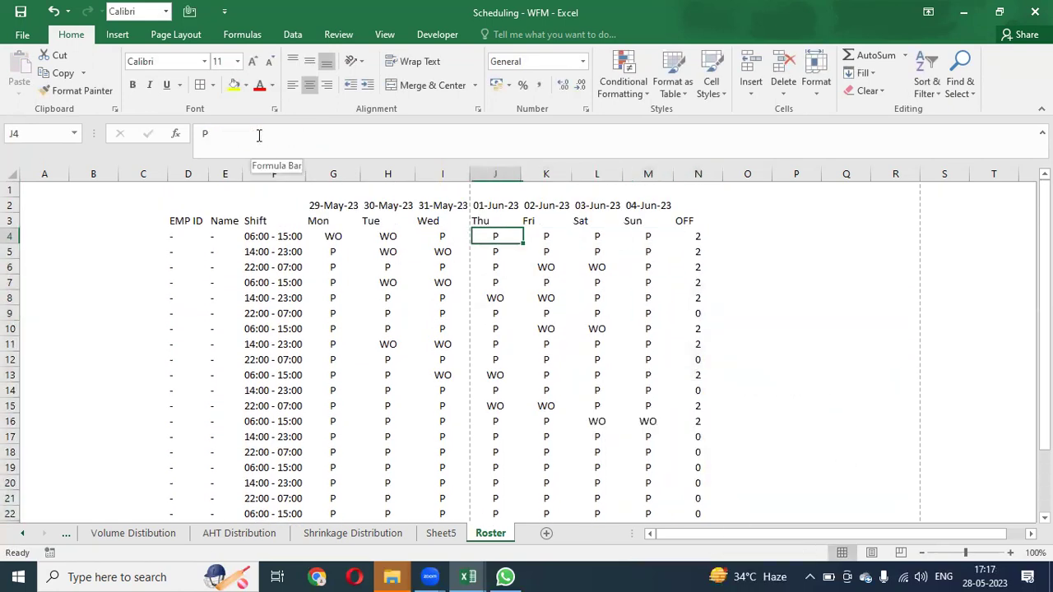
key("Left")
key("Left")
key("Left")
key("shift+Right")
key("shift+Right")
key("shift+Right")
key("shift+Right")
key("shift+Right")
key("shift+Right")
key("ctrl+shift+Down")
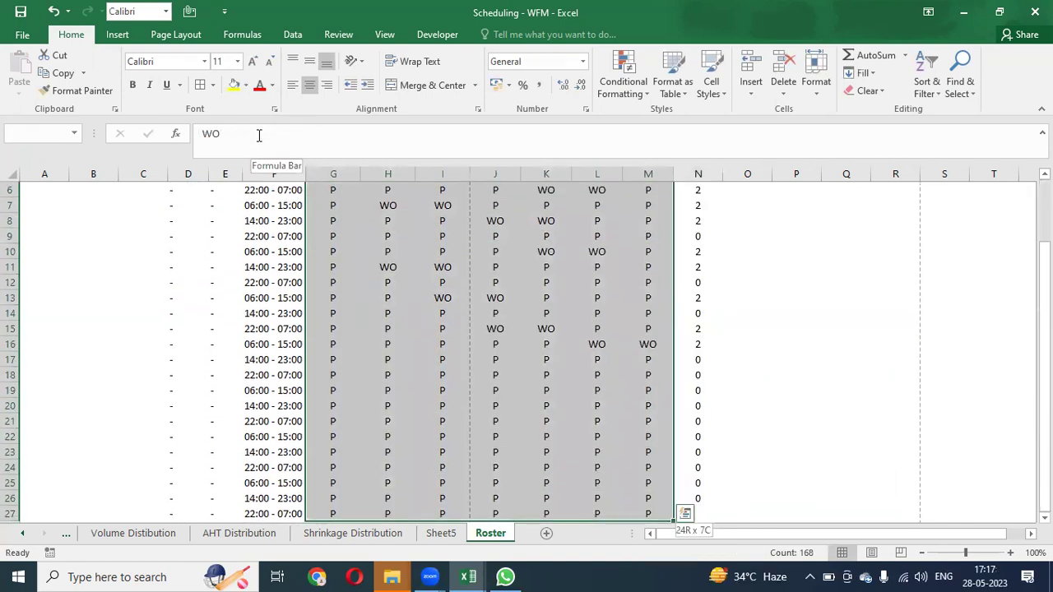
key("ctrl+q")
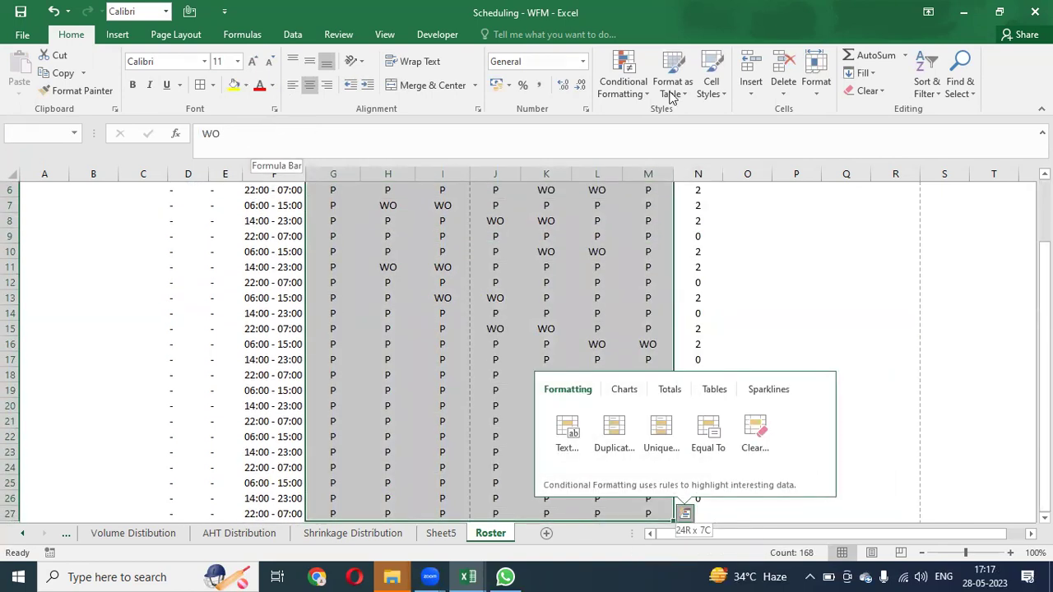
left_click(623, 85)
mouse_move(729, 125)
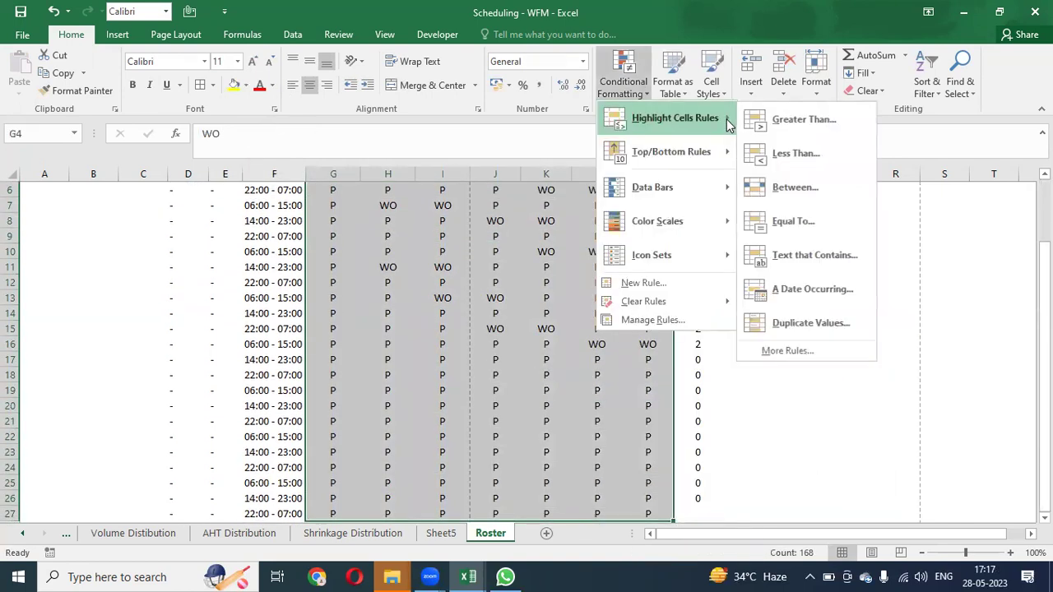
left_click(792, 265)
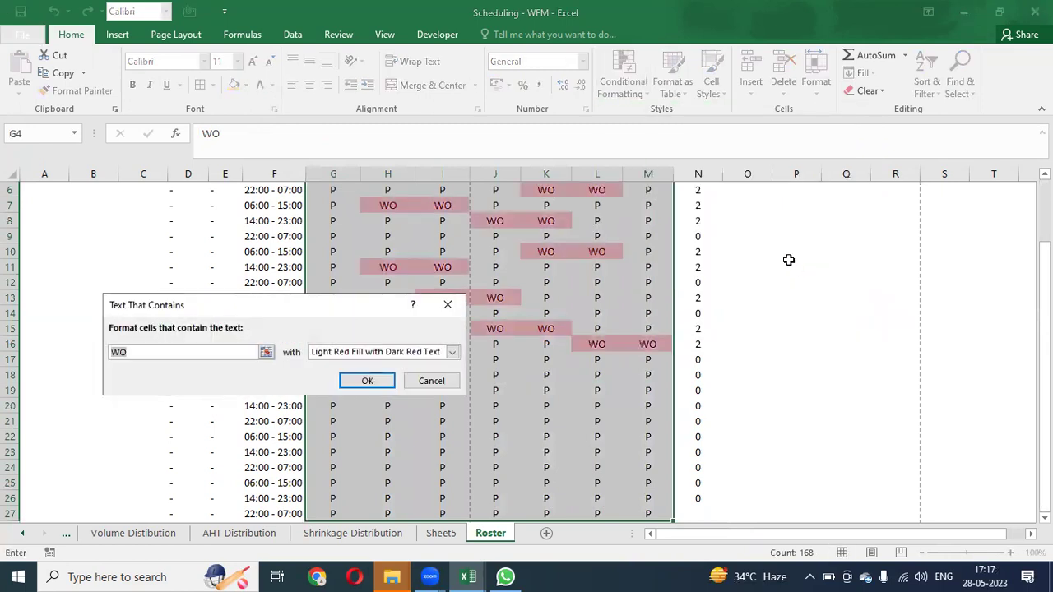
left_click(367, 380)
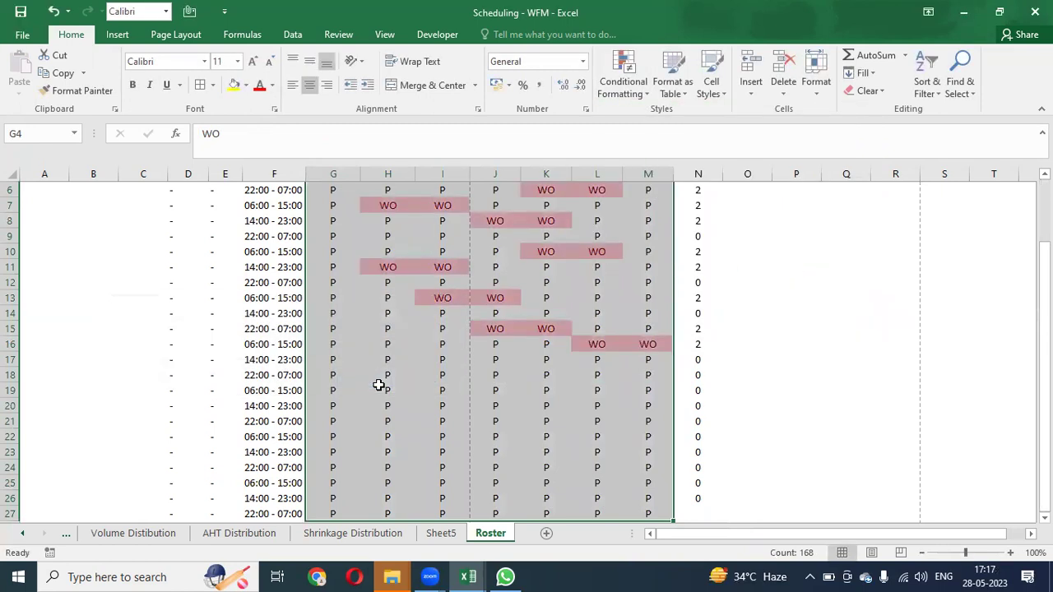
Copy the WO pair from I13:J13 to Mon-Tue in G14:H14
key("Up")
key("Up")
key("Down")
key("Down")
key("Down")
key("Down")
key("Right")
key("Right")
key("Down")
key("Down")
key("Down")
key("Down")
key("Down")
key("Down")
key("Down")
key("Down")
key("Up")
key("shift+Right")
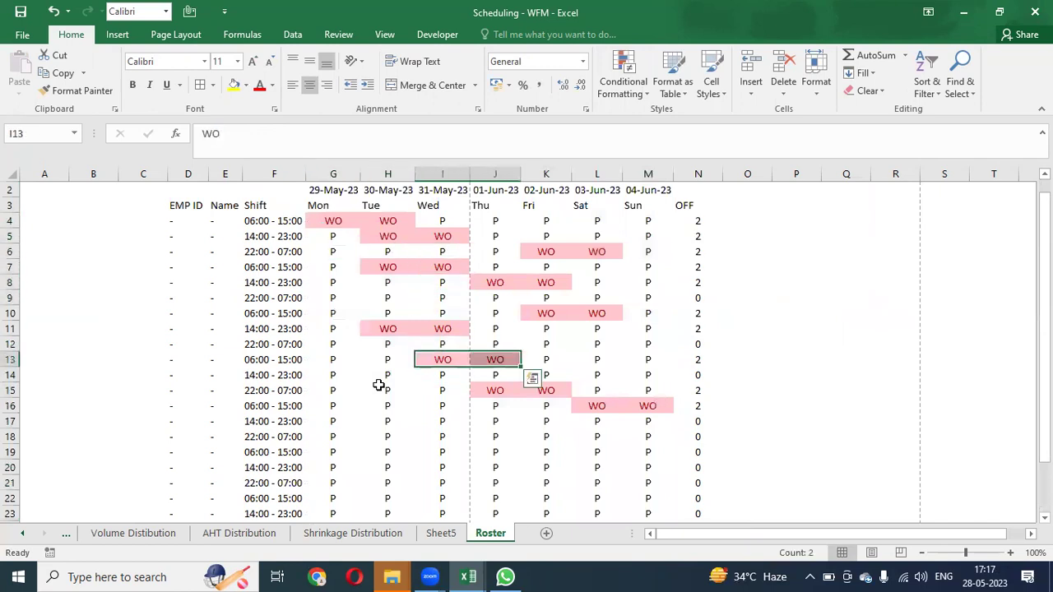
key("ctrl+c")
key("Right")
key("Right")
key("Down")
key("Right")
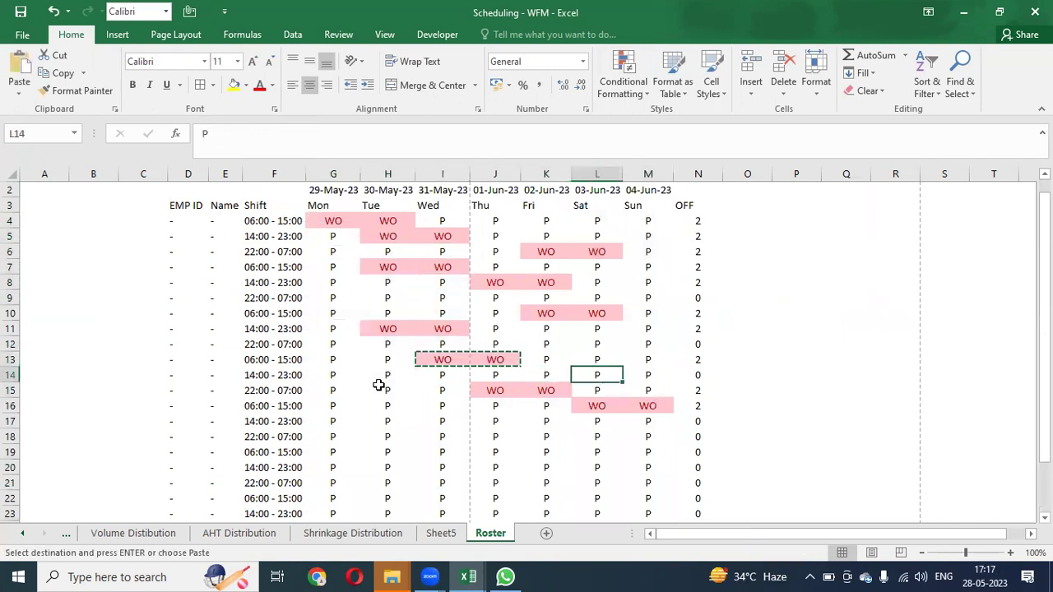
key("Left")
key("Left")
key("Left")
key("Left")
key("ctrl+v")
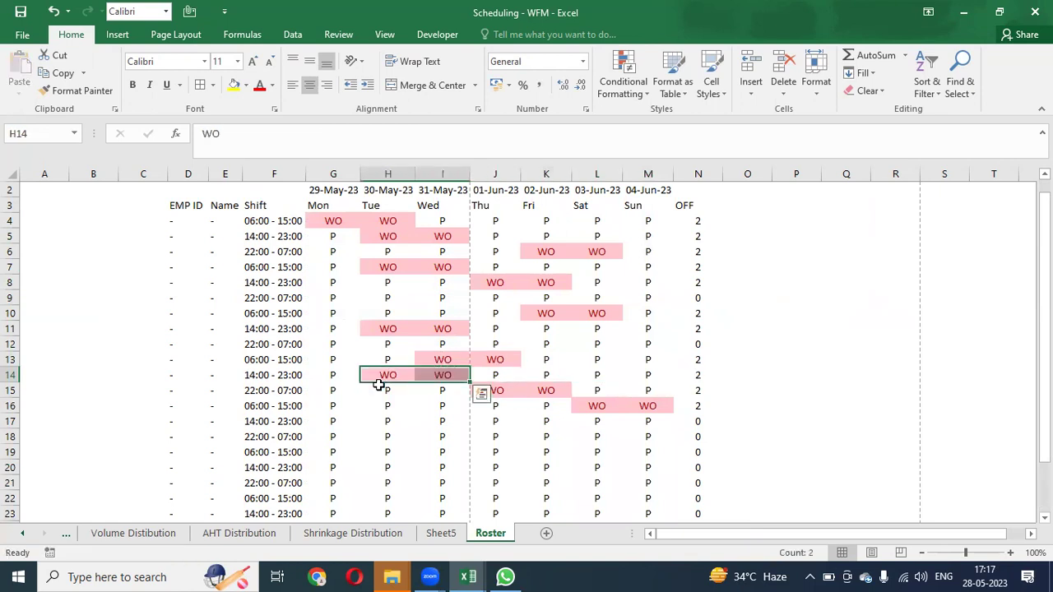
key("ctrl+z")
key("Left")
key("Return")
Copy the WO pair to Wed-Thu in I18:J18 and to Tue-Wed in H19:I19
key("ctrl+c")
key("Down")
key("Right")
key("Right")
key("Down")
key("Down")
key("Down")
key("ctrl+v")
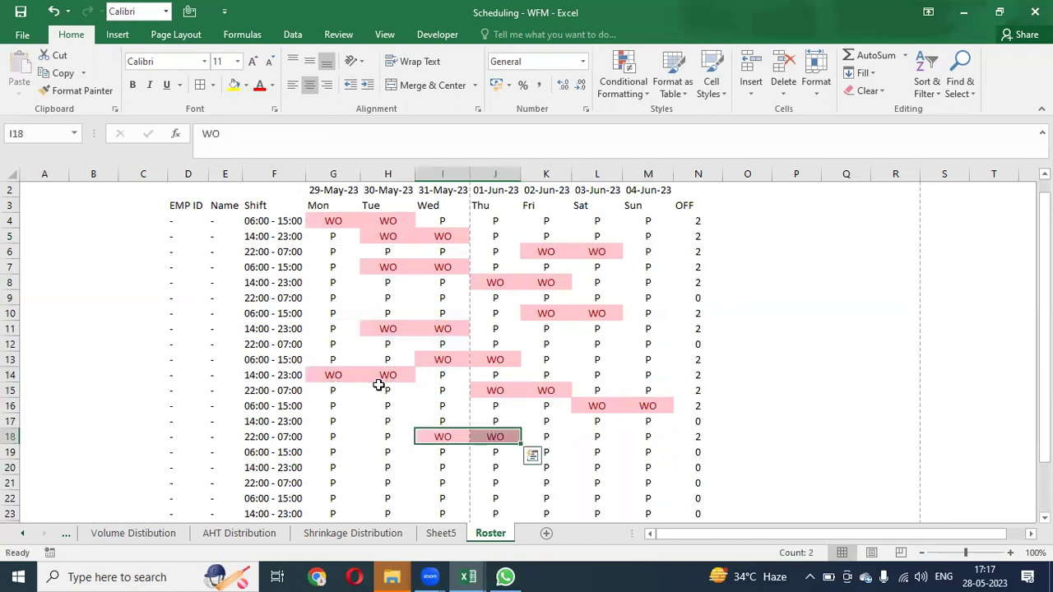
key("ctrl+c")
key("Left")
key("Down")
key("ctrl+v")
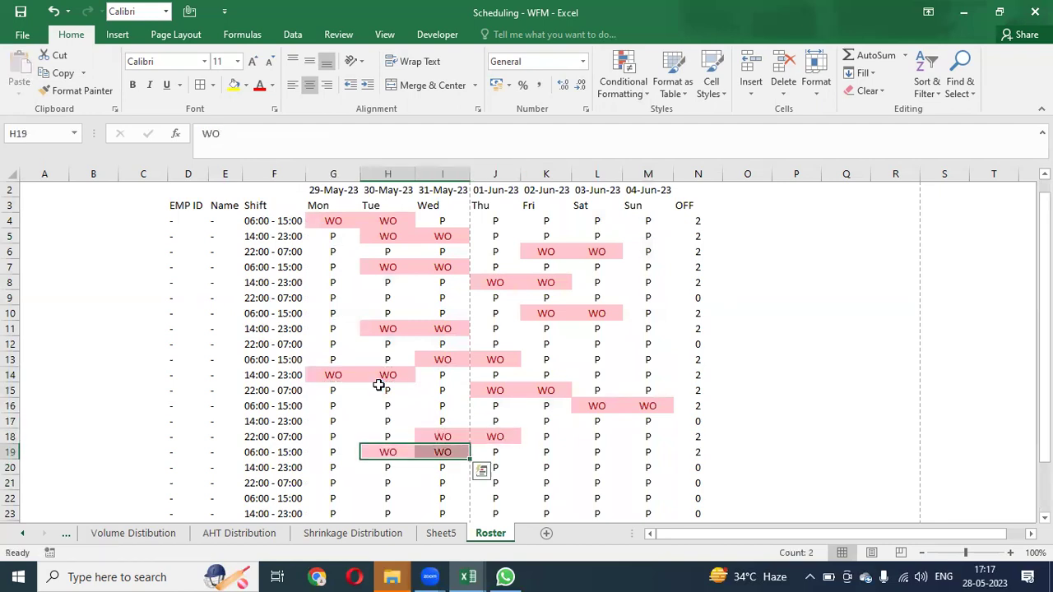
Copy the WO pair to Fri-Sat in K20:L20 and in K17:L17
key("ctrl+c")
key("Right")
key("Right")
key("Right")
key("Down")
key("shift+Right")
key("ctrl+v")
key("ctrl+c")
key("Up")
key("Up")
key("Up")
key("shift+Right")
key("ctrl+v")
Copy the WO pair from K17:L17 to Sat-Sun in L21:M21
key("ctrl+c")
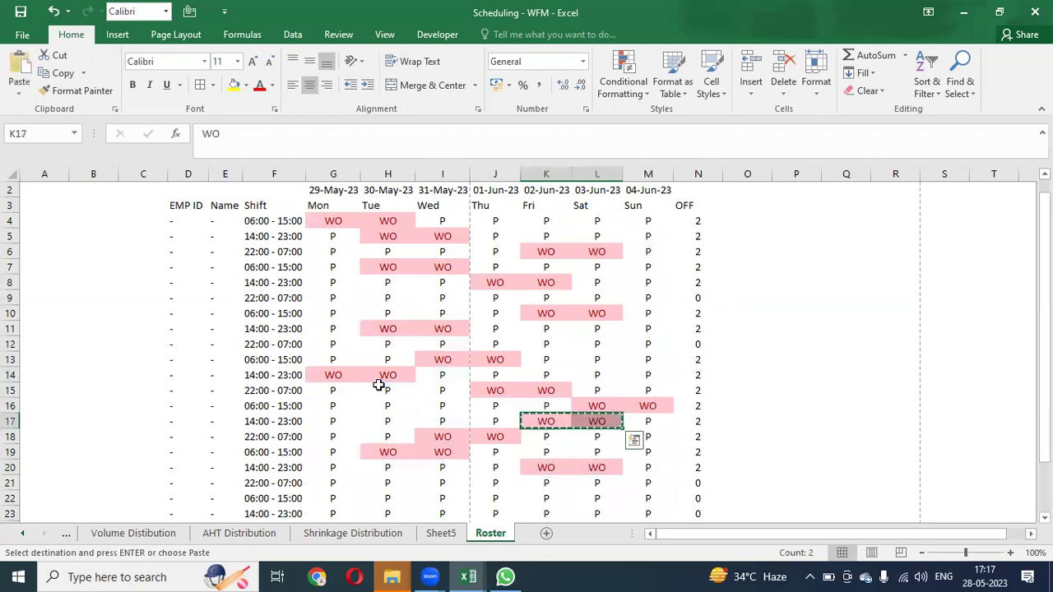
key("Down")
key("Right")
key("Down")
key("Down")
key("Down")
key("shift+Right")
key("ctrl+v")
key("ctrl+c")
key("Down")
key("Down")
key("Down")
key("Down")
key("Down")
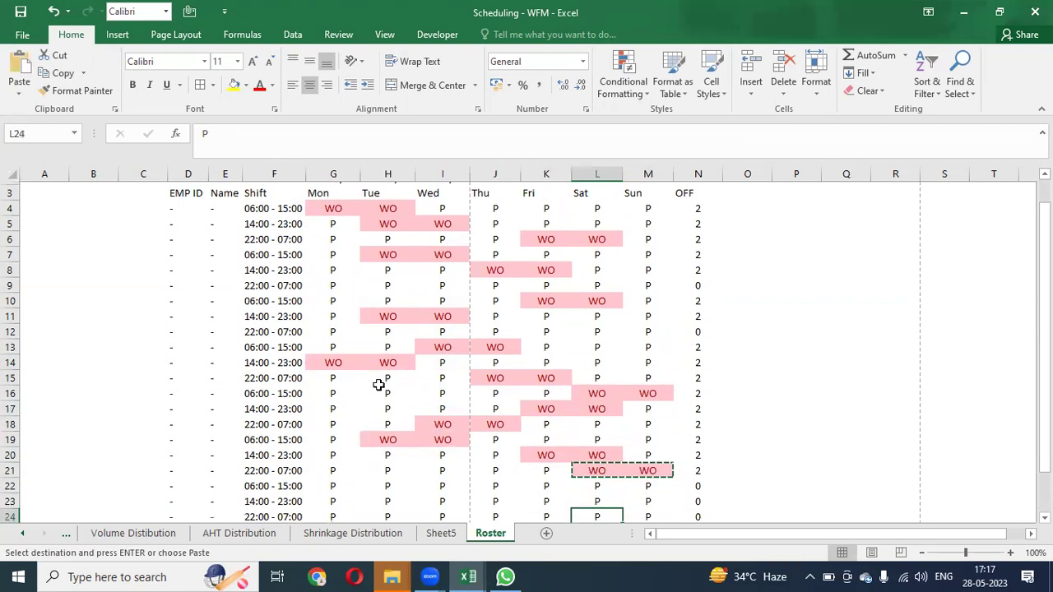
Copy the attendance block G13:M18 to G22:M27 to fill the last six roster rows with their P/WO pattern
key("Up")
key("Up")
key("Up")
key("Up")
key("Up")
key("Up")
key("Up")
key("Up")
key("Up")
key("Up")
key("Left")
key("Left")
key("Left")
key("Left")
key("Up")
key("Up")
key("Up")
key("shift+Down")
key("shift+Down")
key("shift+Down")
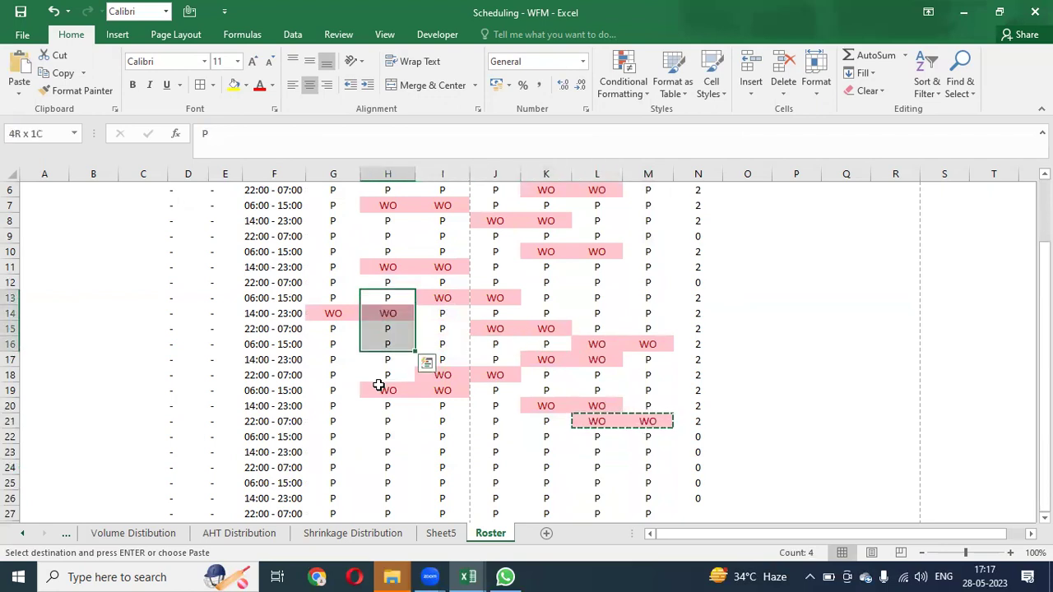
key("Left")
key("shift+Down")
key("shift+Down")
key("shift+Down")
key("shift+Down")
key("shift+Down")
key("shift+Down")
key("shift+Right")
key("shift+Right")
key("shift+Right")
key("shift+Right")
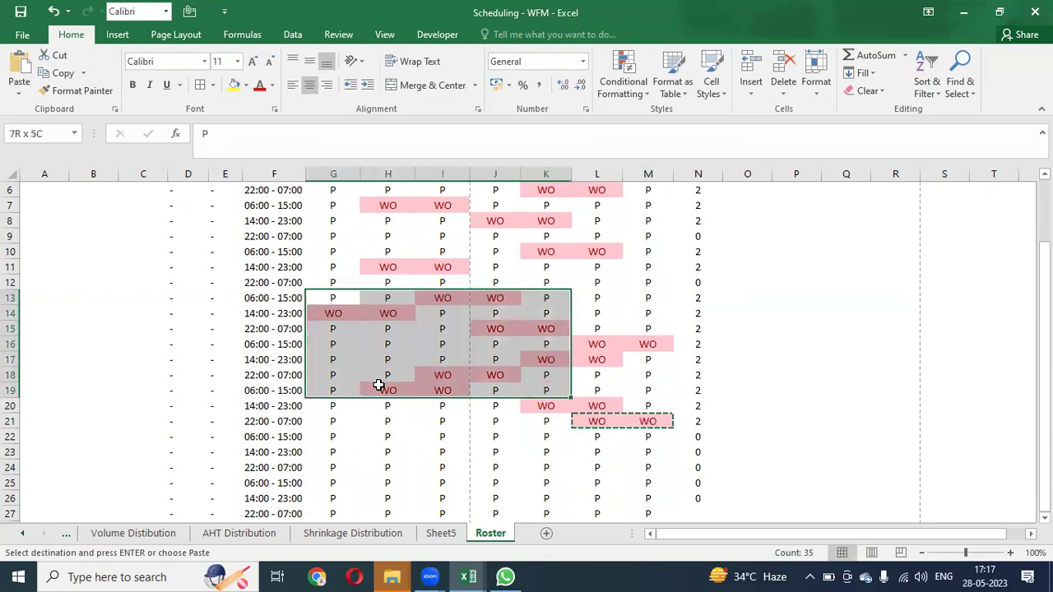
key("shift+Right")
key("shift+Right")
key("shift+Up")
key("ctrl+c")
key("Down")
key("Down")
key("Down")
key("Down")
key("Down")
key("Down")
key("Down")
key("Down")
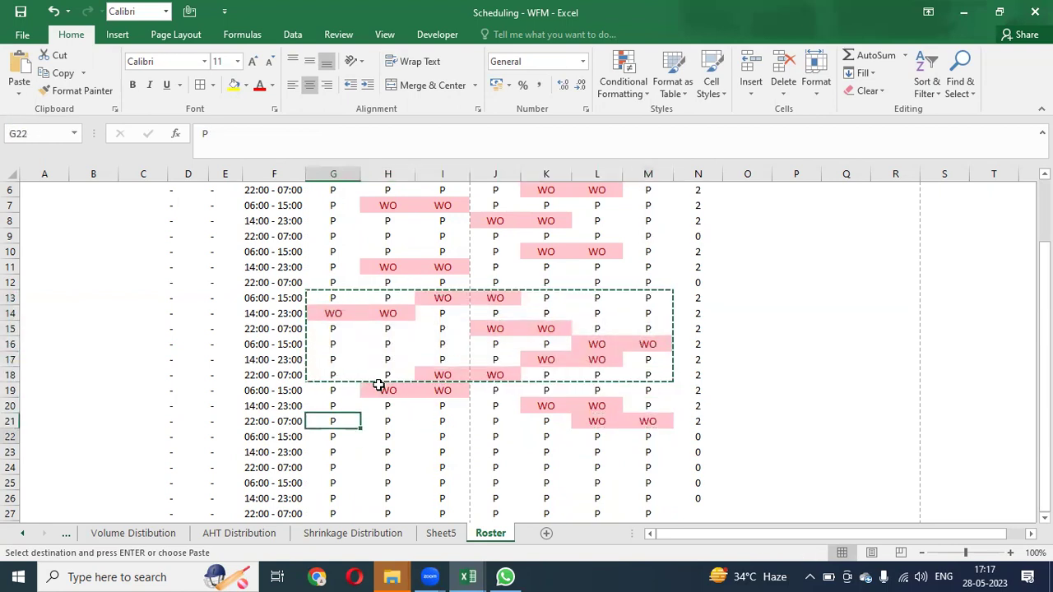
key("Down")
key("ctrl+v")
key("Down")
key("Down")
key("Down")
key("Down")
key("Down")
key("Down")
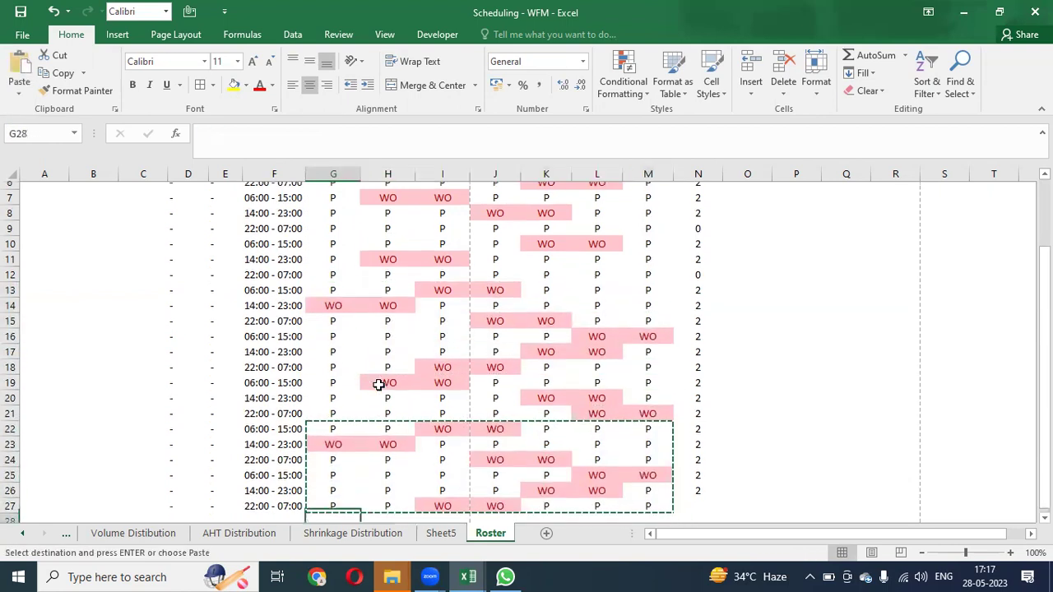
key("ctrl+Up")
key("ctrl+Up")
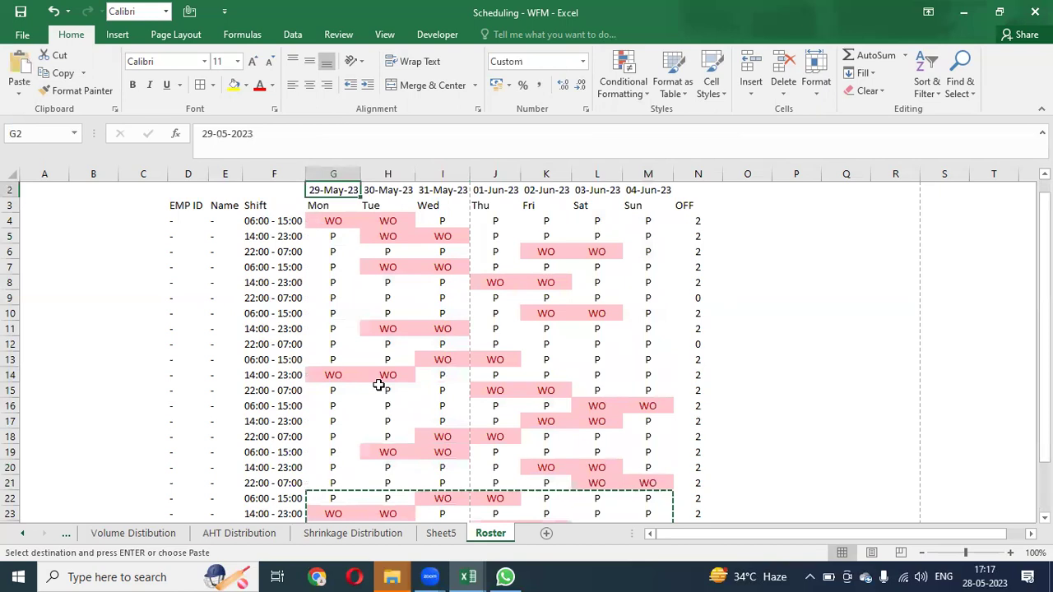
key("Escape")
Fill the weekly-off count formula of the OFF column down to N27
key("ctrl+Down")
key("Right")
key("Right")
key("Right")
key("Right")
key("Right")
key("Right")
key("Right")
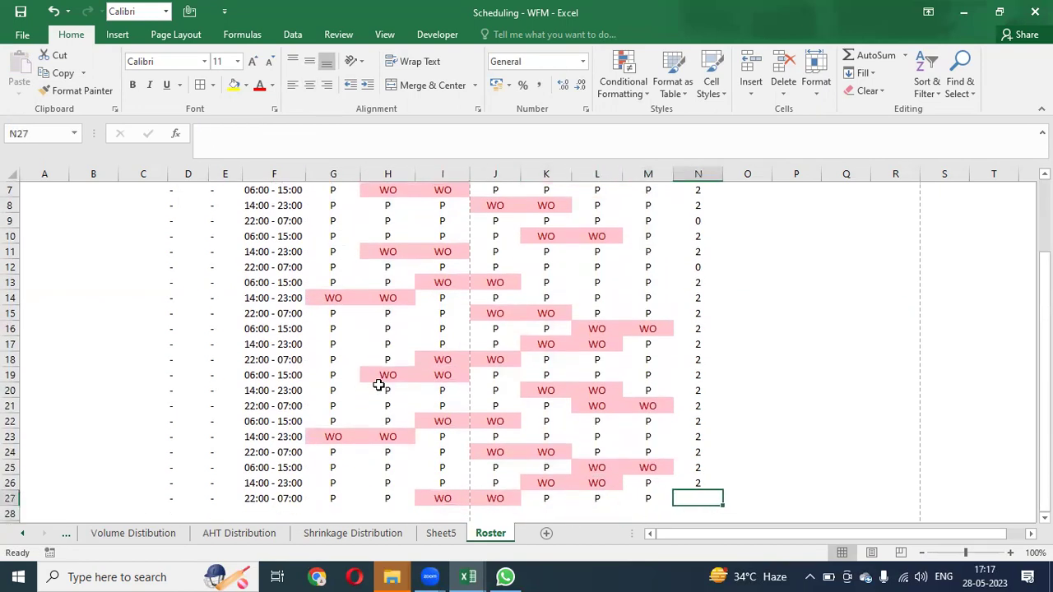
Apply all borders to the EMP ID and Name columns, D3:E27
key("ctrl+Up")
key("ctrl+Up")
key("Home")
key("Down")
key("Down")
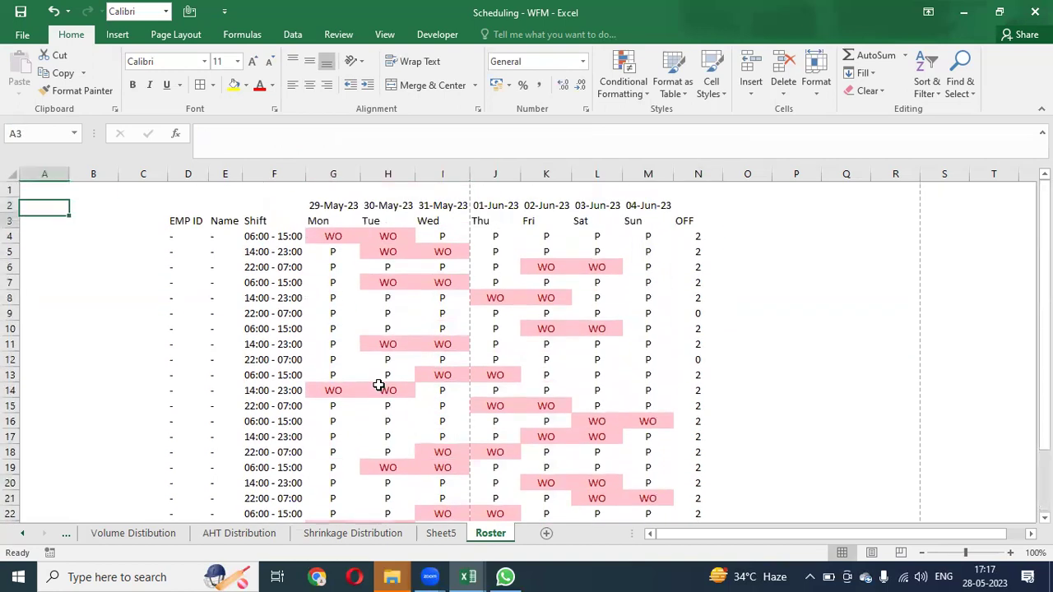
key("Right")
key("Right")
key("Right")
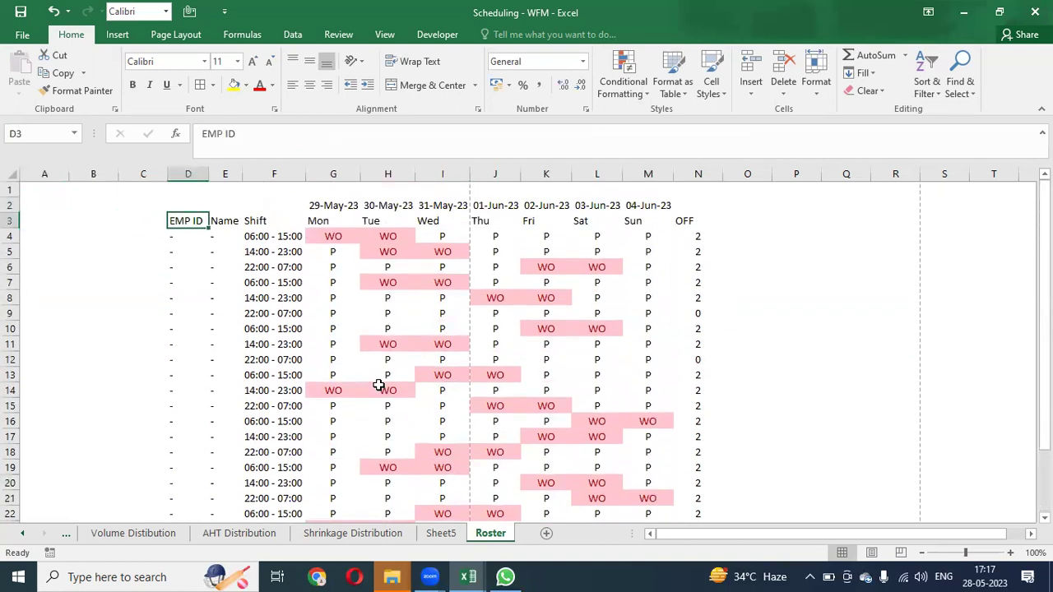
key("ctrl+shift+Right")
key("shift+Left")
key("shift+Left")
key("shift+Left")
key("shift+Left")
key("shift+Left")
key("shift+Left")
key("shift+Left")
key("shift+Left")
key("shift+Left")
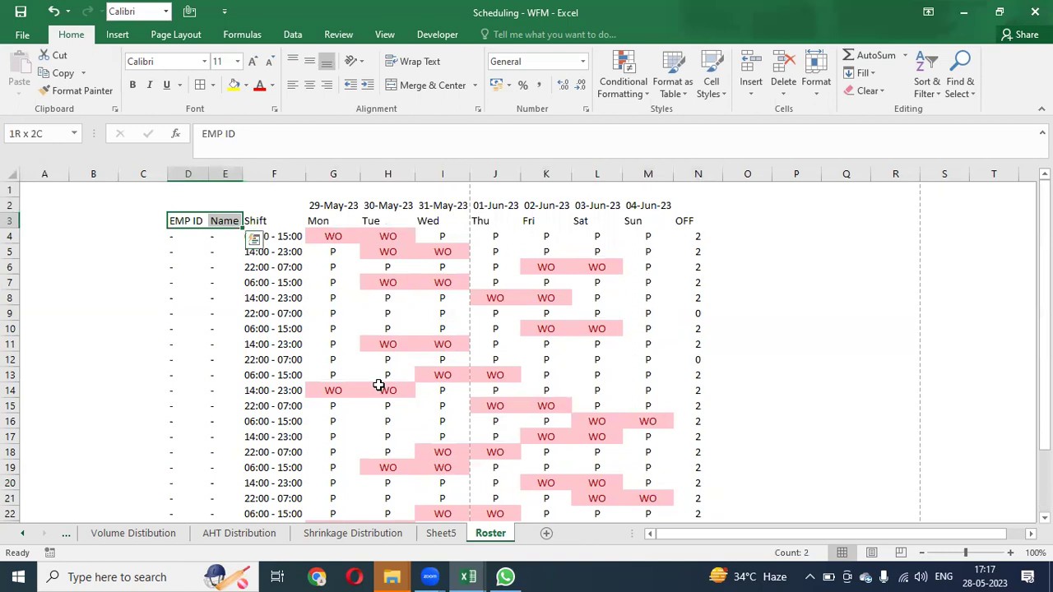
key("ctrl+shift+Down")
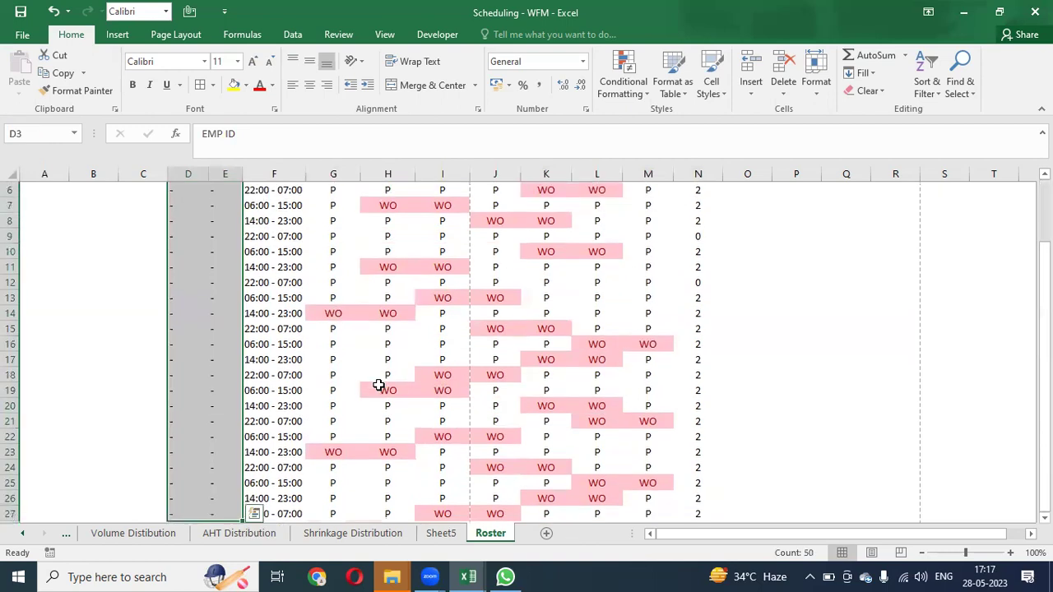
key("alt+h")
key("b")
key("a")
Apply all borders to the Shift column, F3:F27
key("Right")
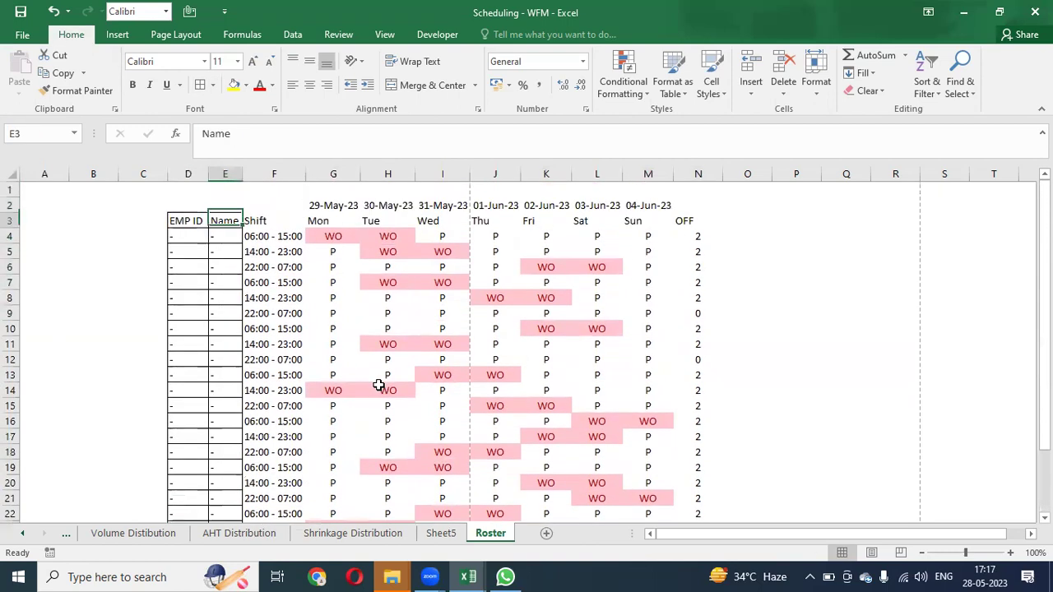
key("Right")
key("ctrl+shift+Down")
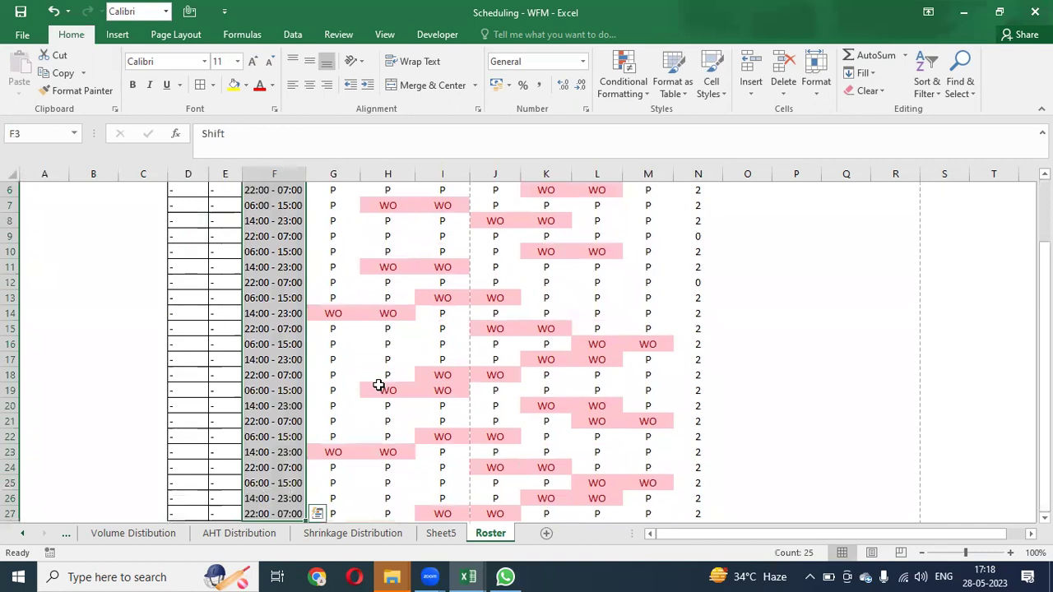
key("alt+h")
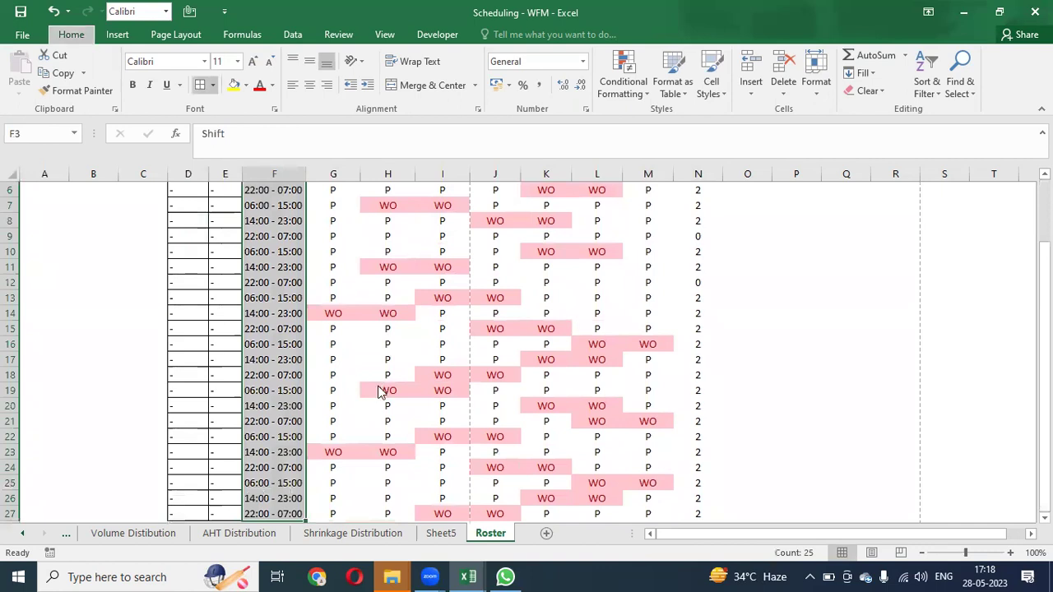
key("b")
key("a")
Format the weekday attendance grid G3:M27 with finely dotted inside borders only, in both directions
key("Right")
key("ctrl+shift+Right")
key("ctrl+shift+Down")
key("shift+Left")
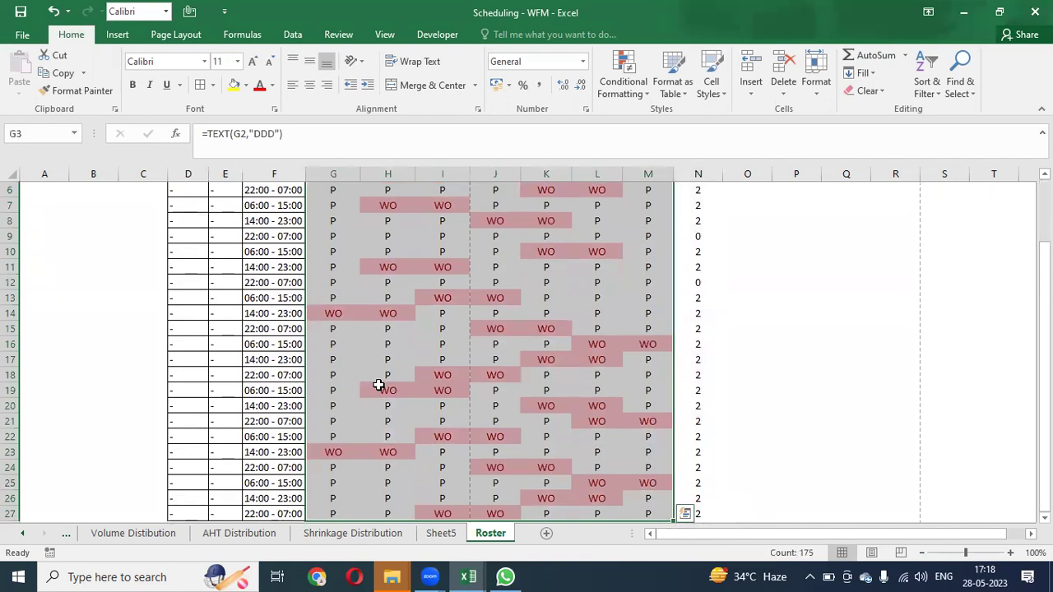
scroll(383, 378, "up", 2)
key("ctrl+1")
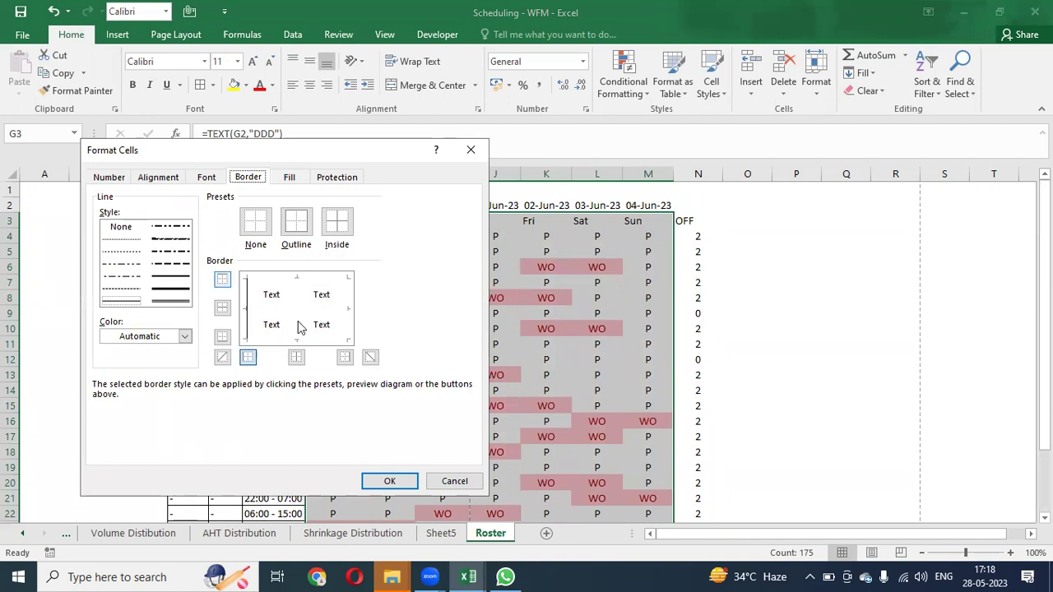
left_click(306, 230)
left_click(251, 223)
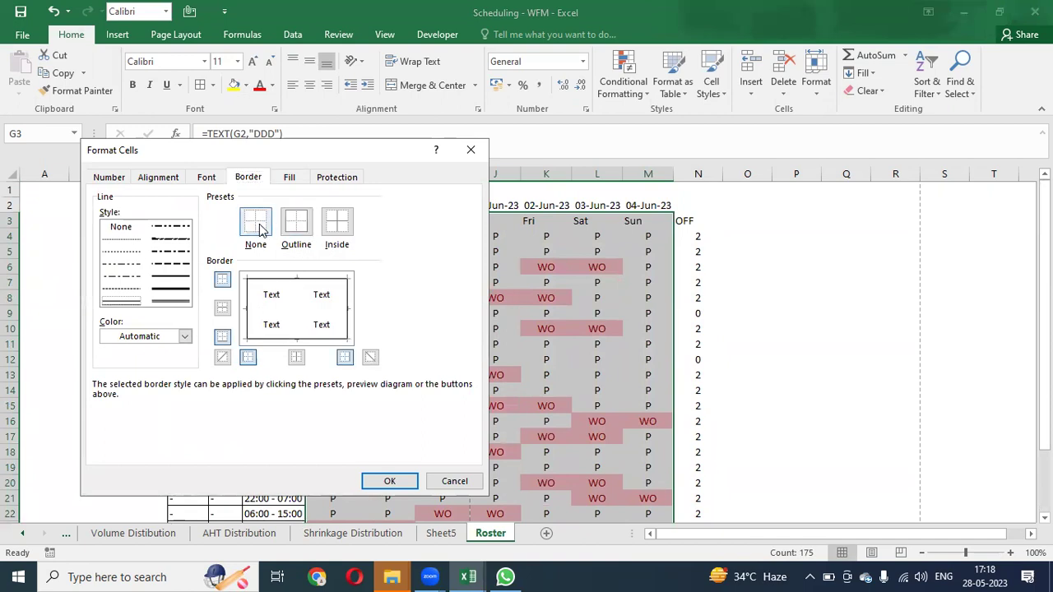
left_click(141, 239)
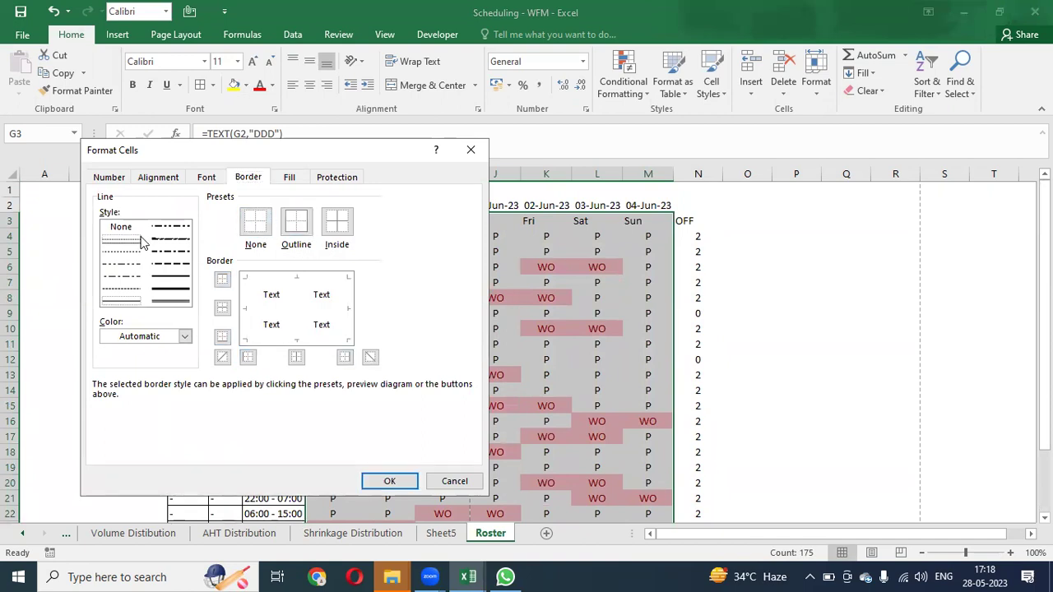
left_click(285, 309)
left_click(299, 329)
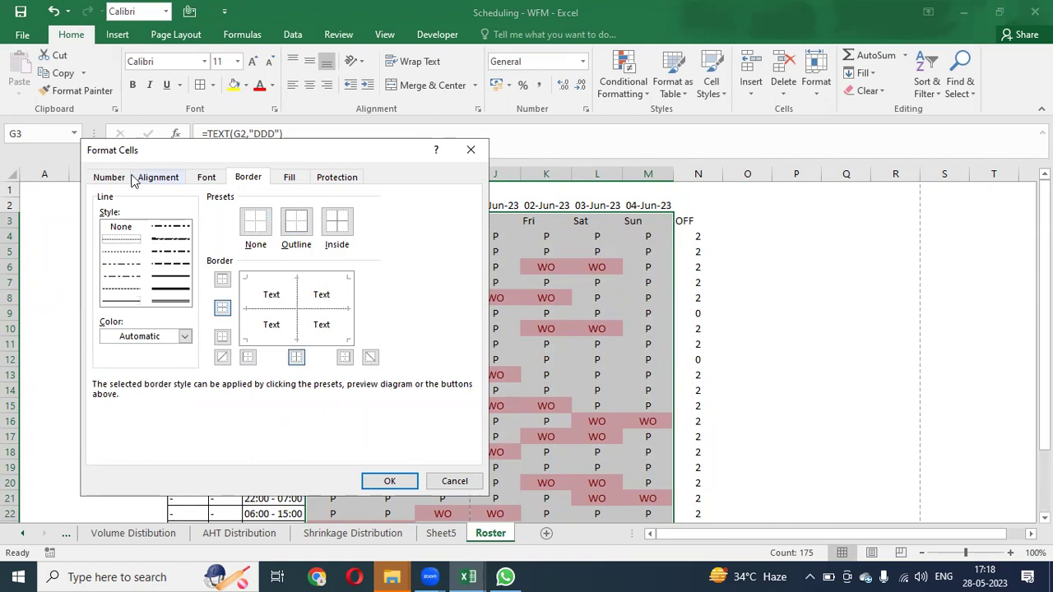
left_click(385, 482)
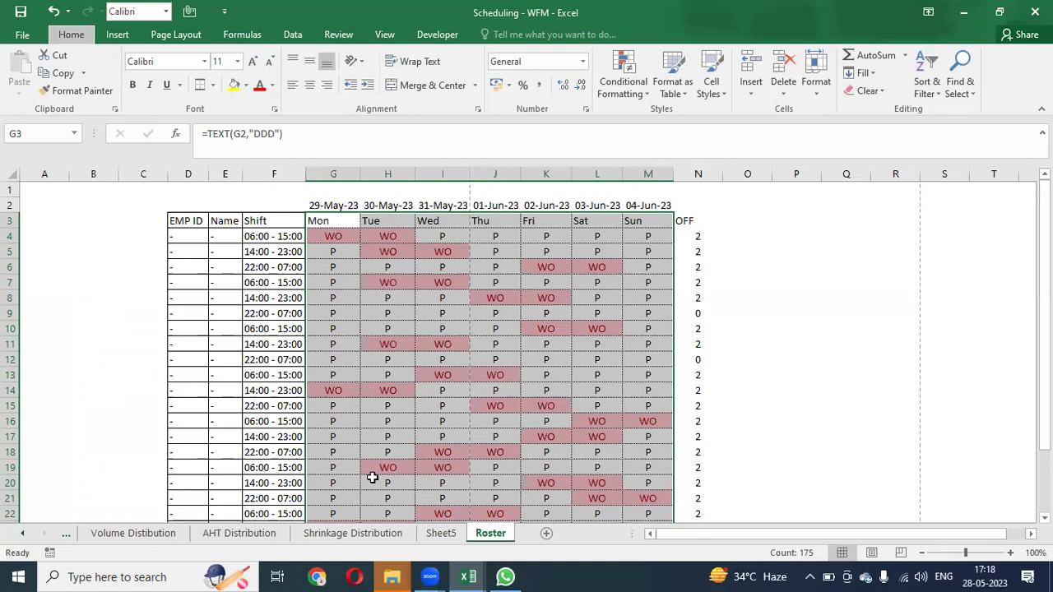
Apply all borders to the OFF column, N3:N27
key("ctrl+Right")
key("Right")
key("Right")
key("Left")
key("Left")
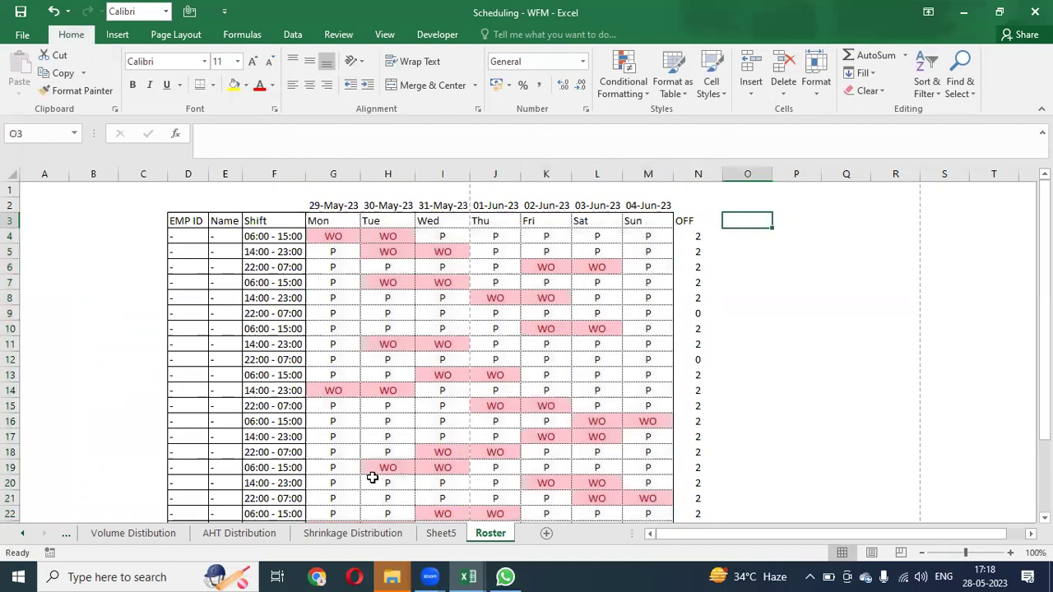
key("ctrl+shift+Down")
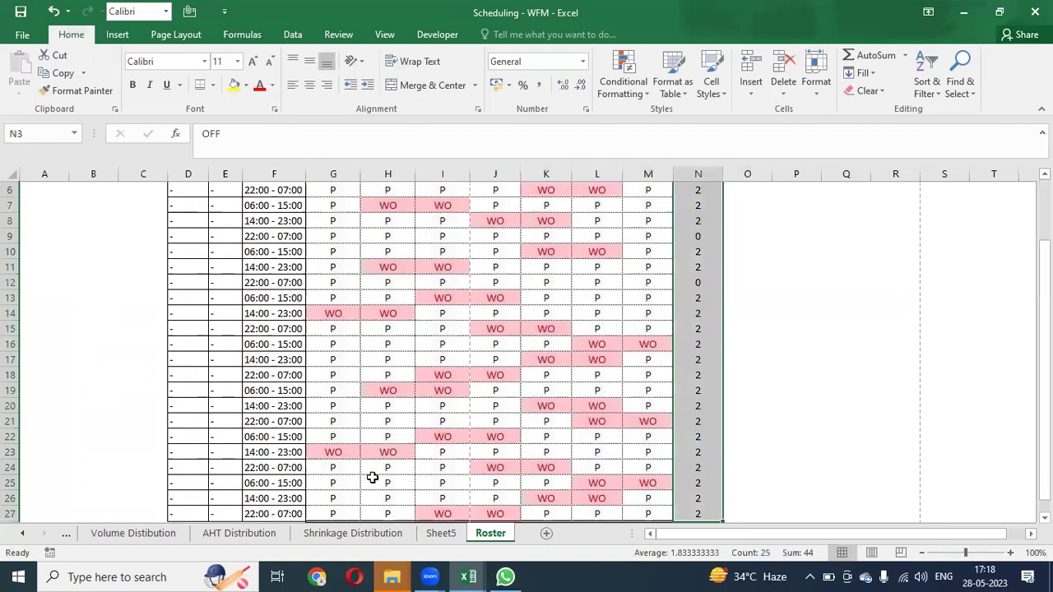
key("alt")
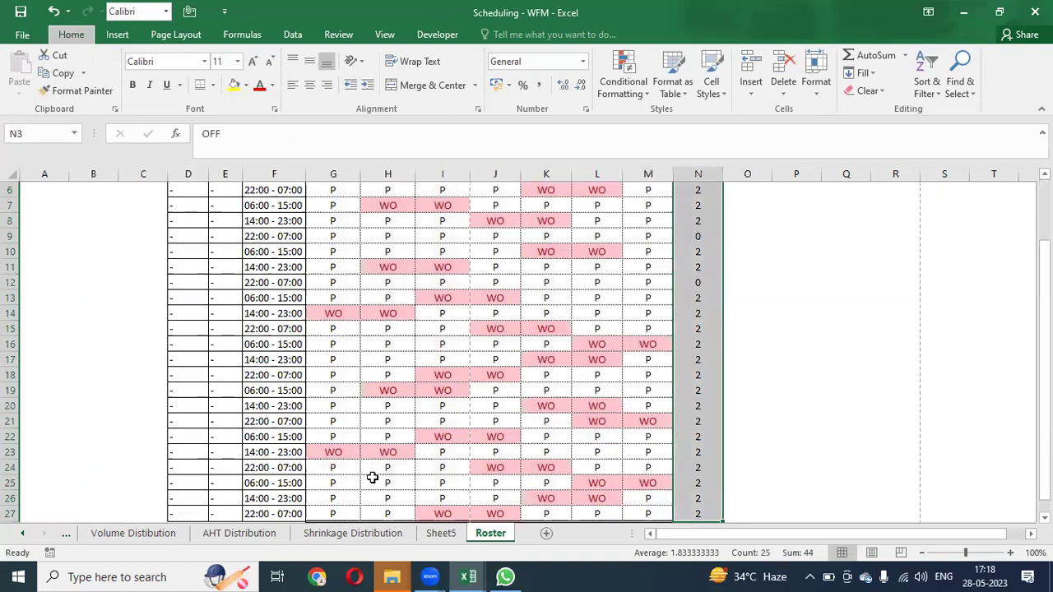
scroll(372, 477, "up", 2)
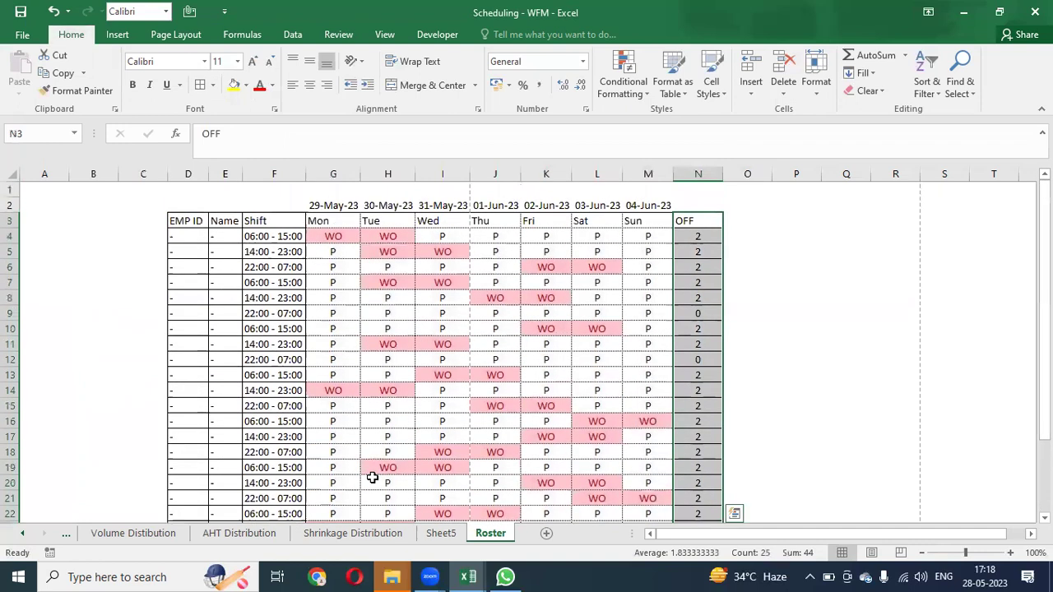
Center the OFF header in N3 and make the header row D3:N3 bold
key("ctrl+shift+Up")
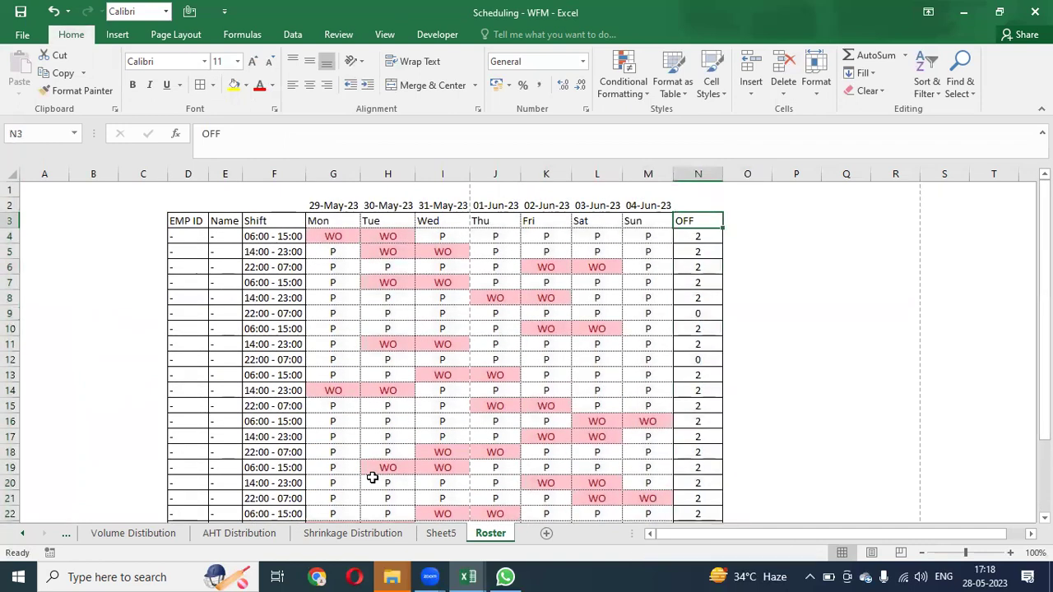
key("alt+h")
key("a")
key("c")
key("ctrl+Left")
key("ctrl+shift+Right")
key("ctrl+b")
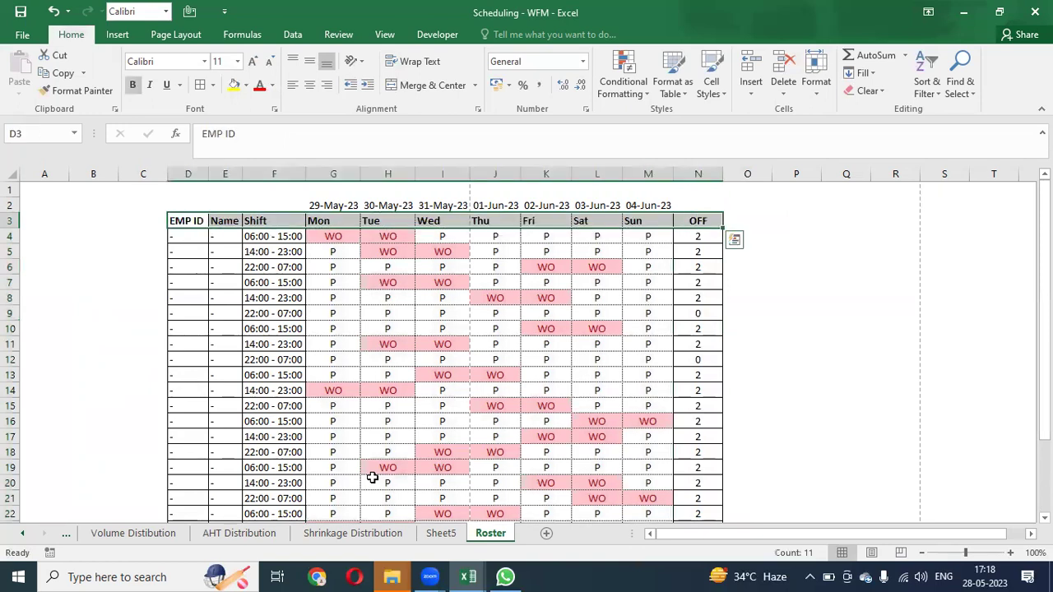
Fill the header row D3:N3 with medium-dark blue and set its font color to white
left_click(257, 87)
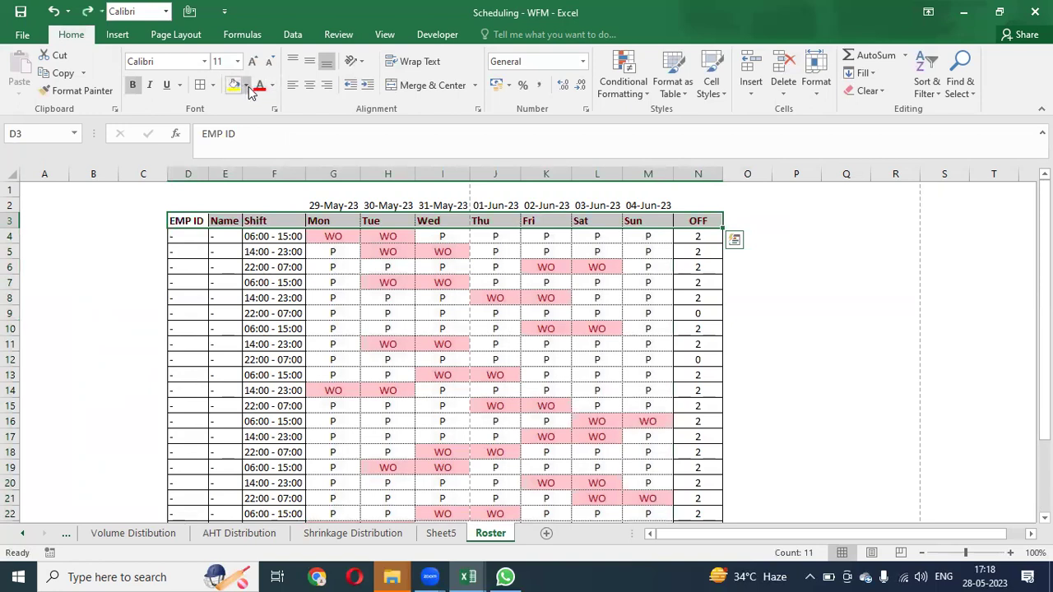
left_click(246, 86)
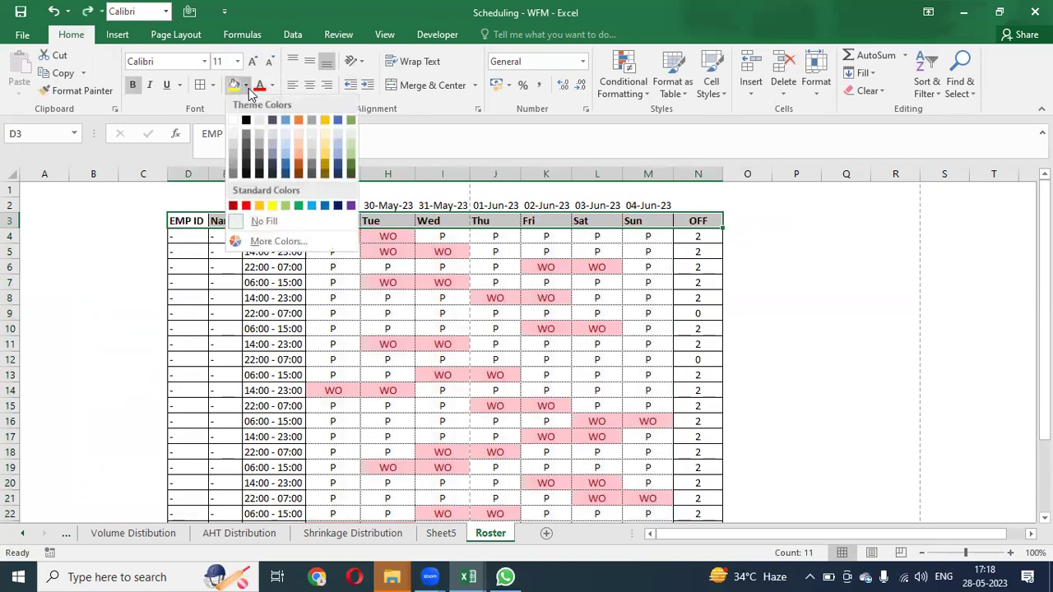
left_click(285, 169)
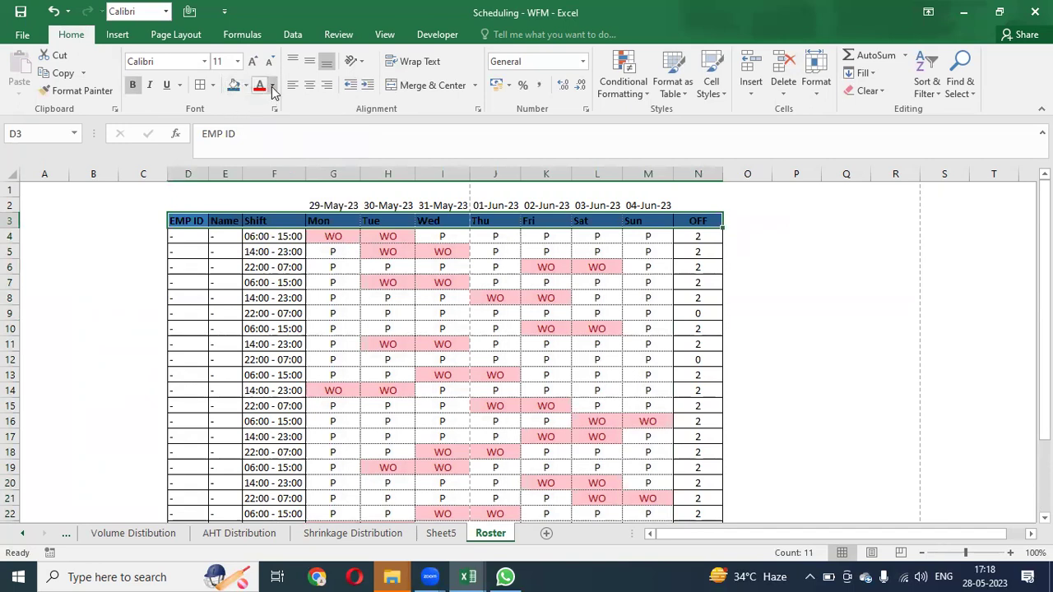
left_click(272, 86)
left_click(261, 141)
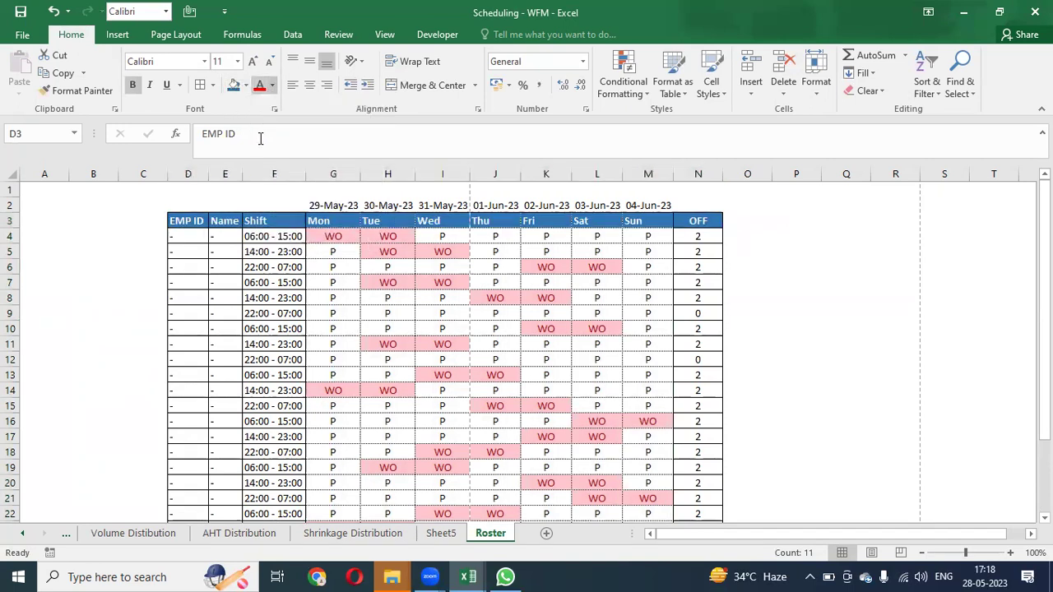
Fill the date row G2:M2 with the darkest theme blue and make its text white and bold
key("Up")
key("Right")
key("Right")
key("Right")
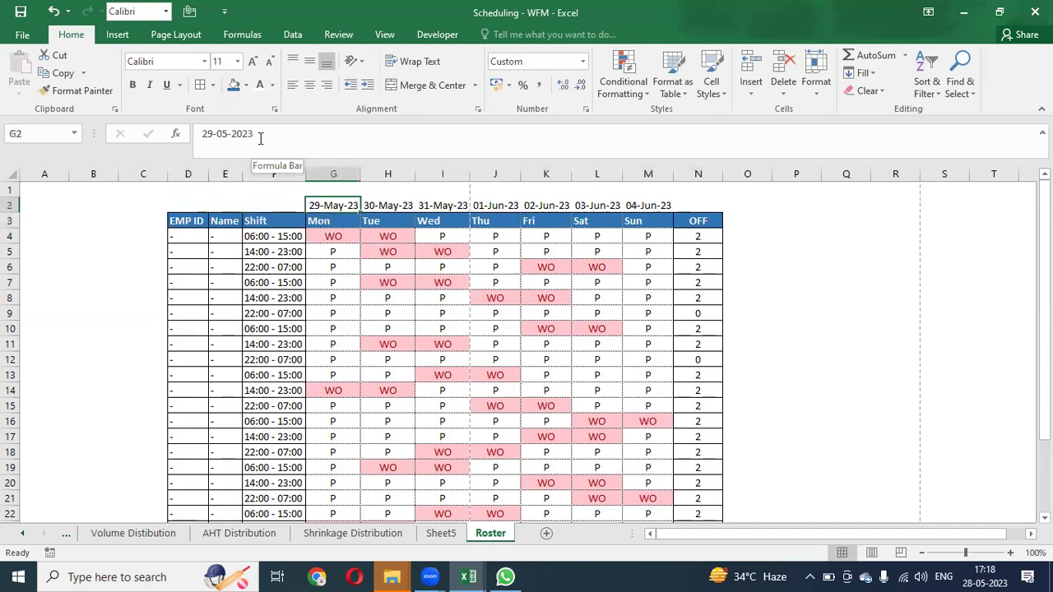
key("ctrl+shift+Right")
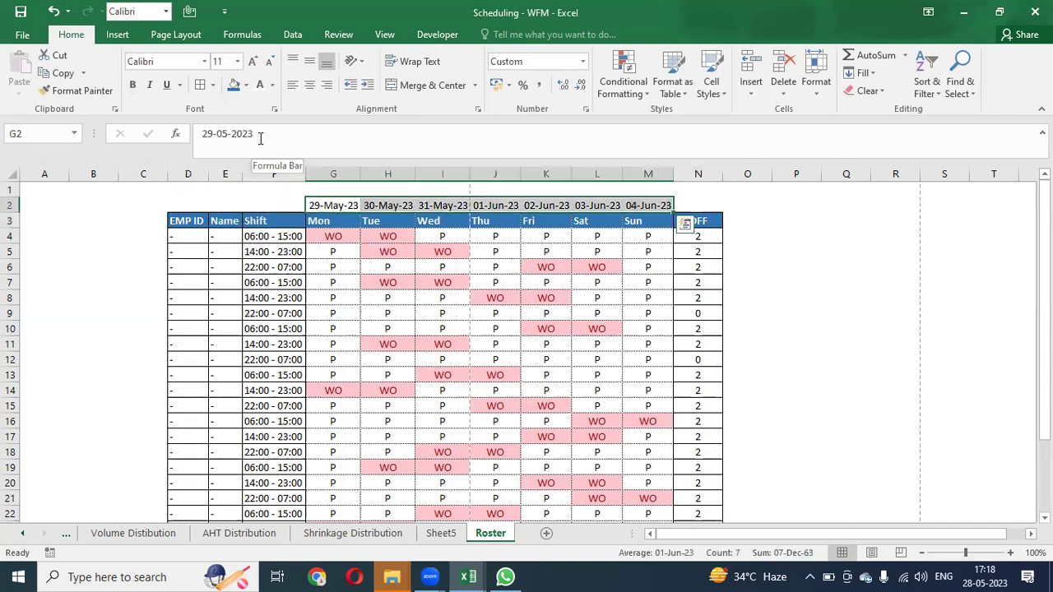
left_click(245, 84)
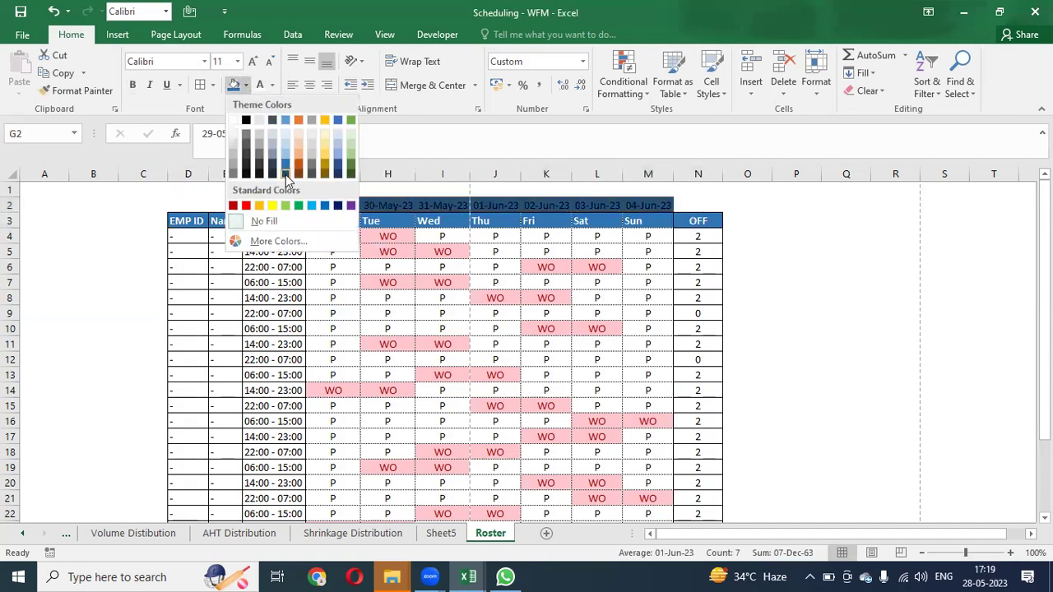
left_click(285, 173)
left_click(259, 85)
key("ctrl+b")
Check the formatted date headers and the OFF column counts down to the end of the roster
key("Right")
key("Right")
key("Right")
key("Right")
key("Right")
key("Right")
key("Right")
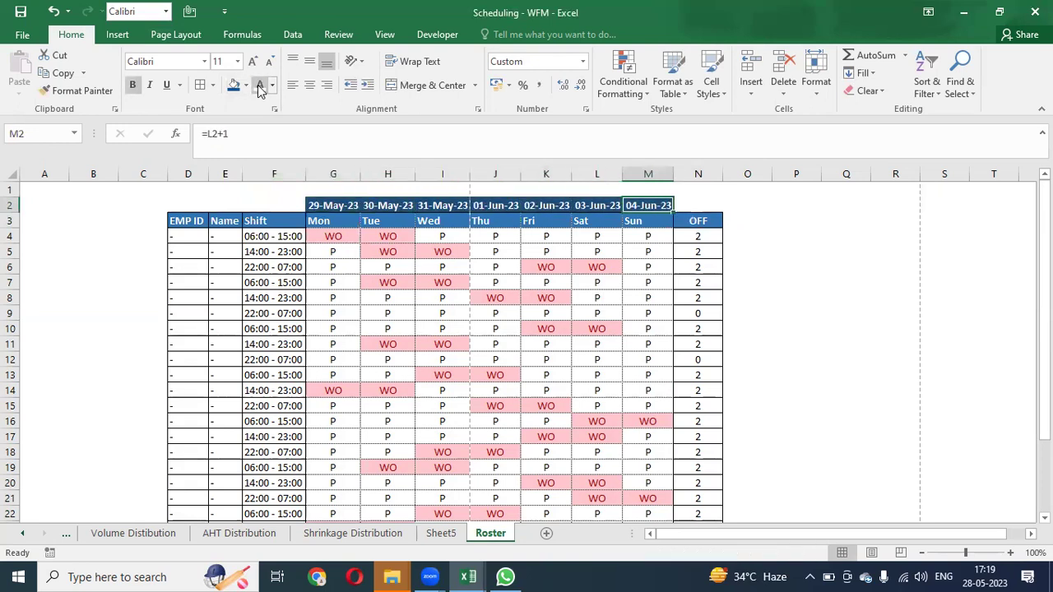
key("Down")
key("Down")
key("Down")
key("Down")
key("Down")
key("Down")
key("Down")
key("Down")
key("Down")
key("Down")
key("Down")
key("Down")
key("Down")
key("Down")
key("Down")
key("Down")
key("Down")
key("Down")
key("Down")
key("Down")
key("Down")
key("Down")
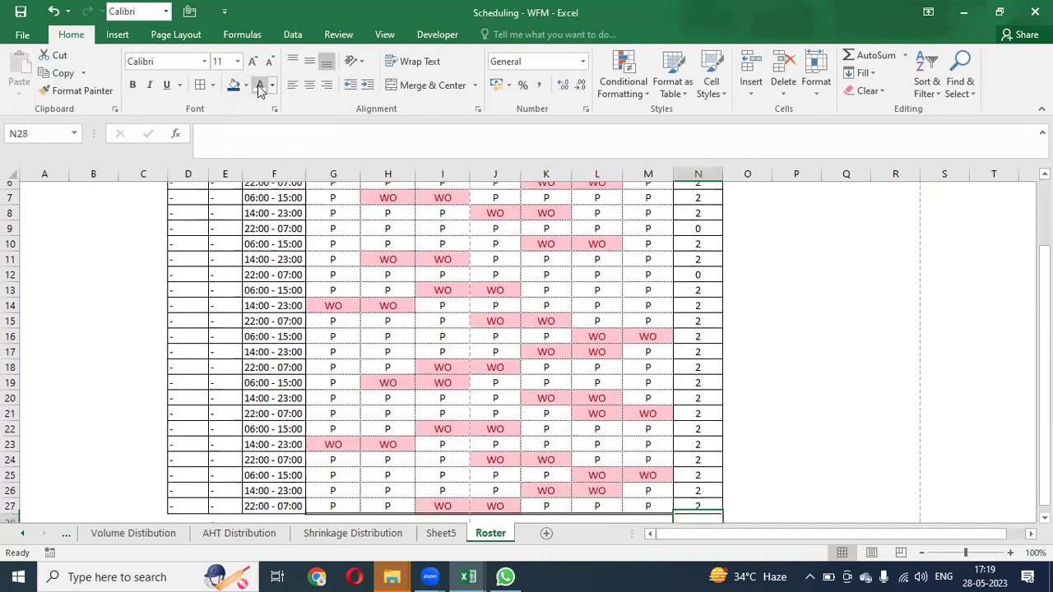
Apply borders to the EMP ID, Name and Shift cells D4:F27 of the roster
key("ctrl+Left")
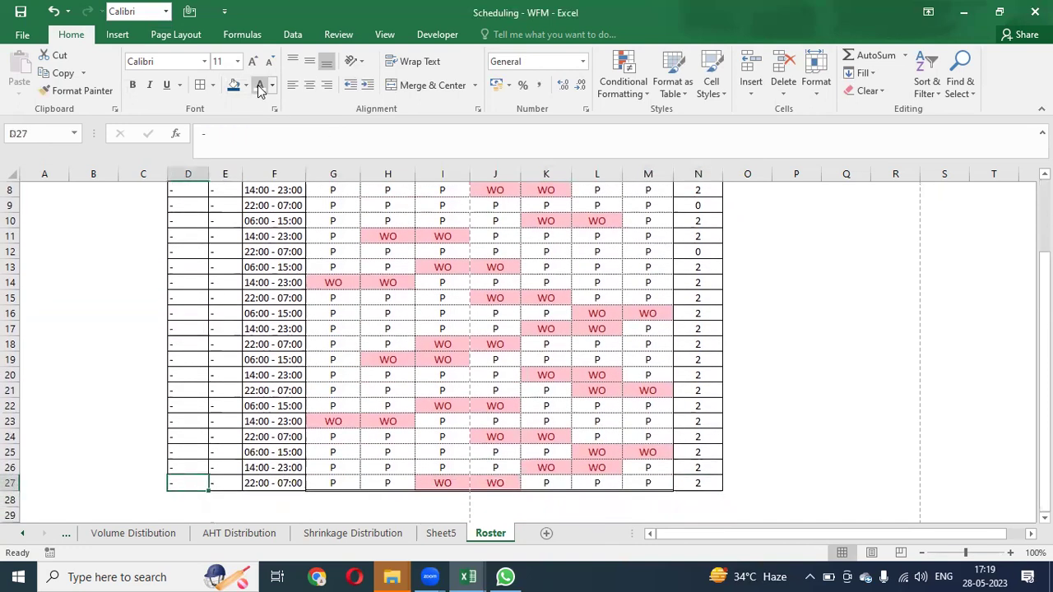
key("shift+Right")
key("shift+Right")
key("ctrl+shift+Up")
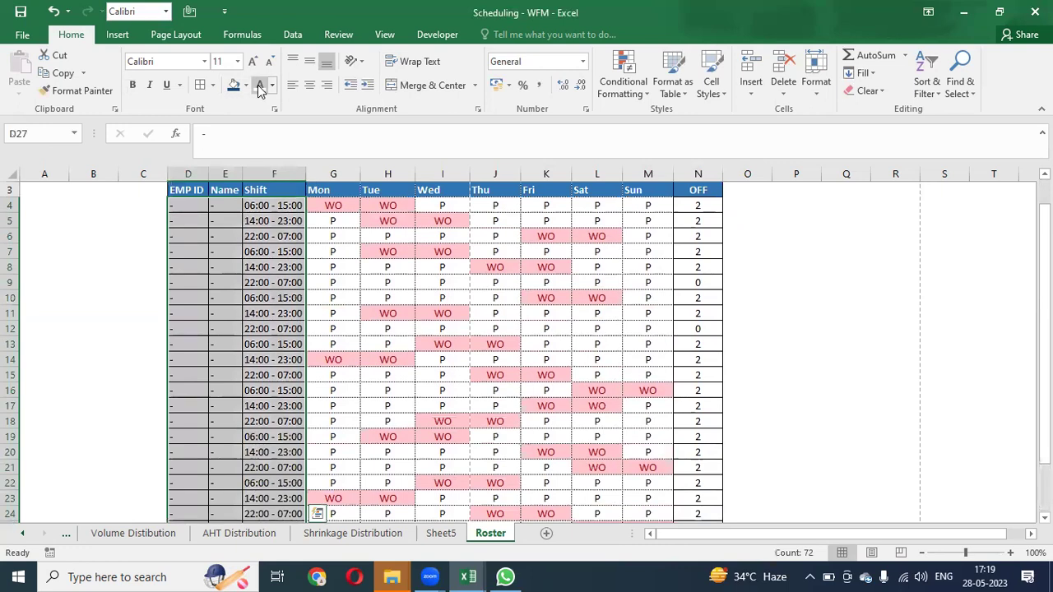
key("alt")
key("h")
key("b")
Copy the three shift timings in F4:F6 to F34:F36 below the roster
key("ctrl+Down")
key("ctrl+Up")
key("ctrl+Up")
key("Right")
key("Down")
key("Down")
key("Right")
key("Up")
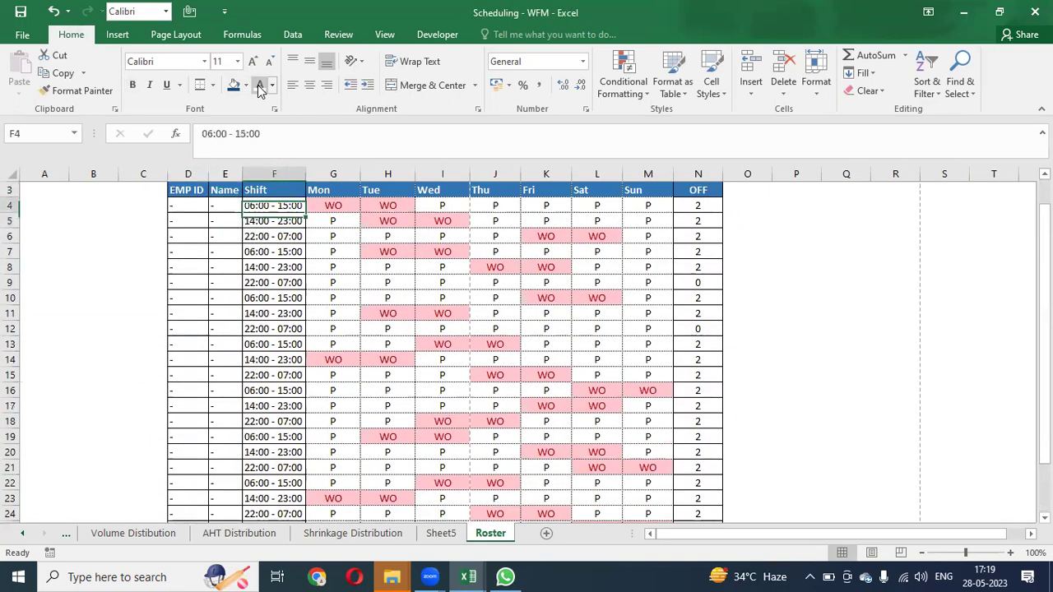
key("shift+Down")
key("shift+Down")
key("ctrl+c")
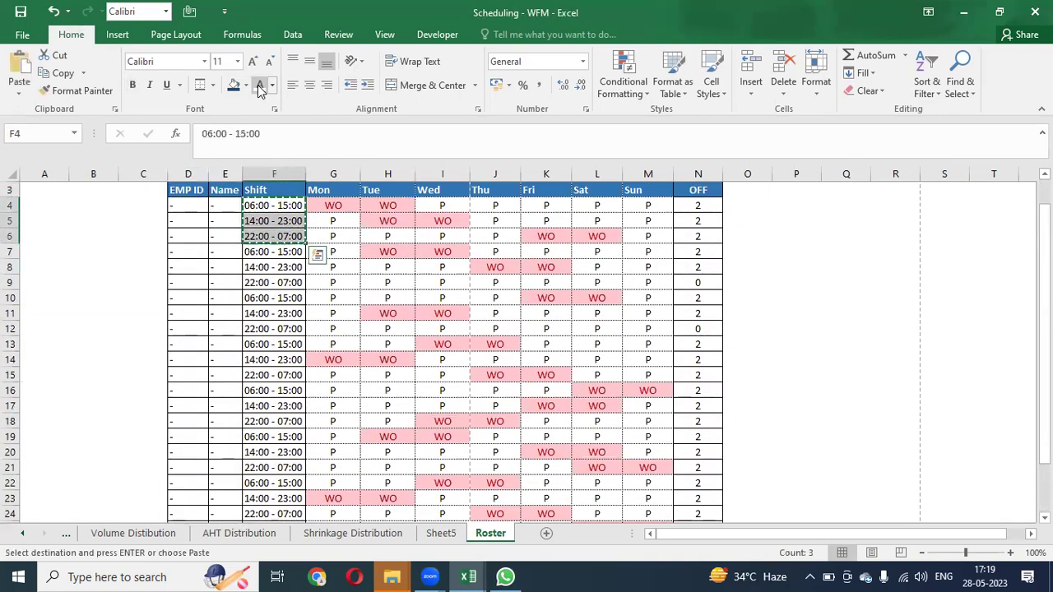
key("Down")
key("Down")
key("Down")
key("Down")
key("Down")
key("Down")
key("Down")
key("Down")
key("Down")
key("Down")
key("Down")
key("Down")
key("Down")
key("Down")
key("Down")
key("Down")
key("Down")
key("Down")
key("Down")
key("Down")
key("Up")
key("Up")
key("Up")
key("Up")
key("Up")
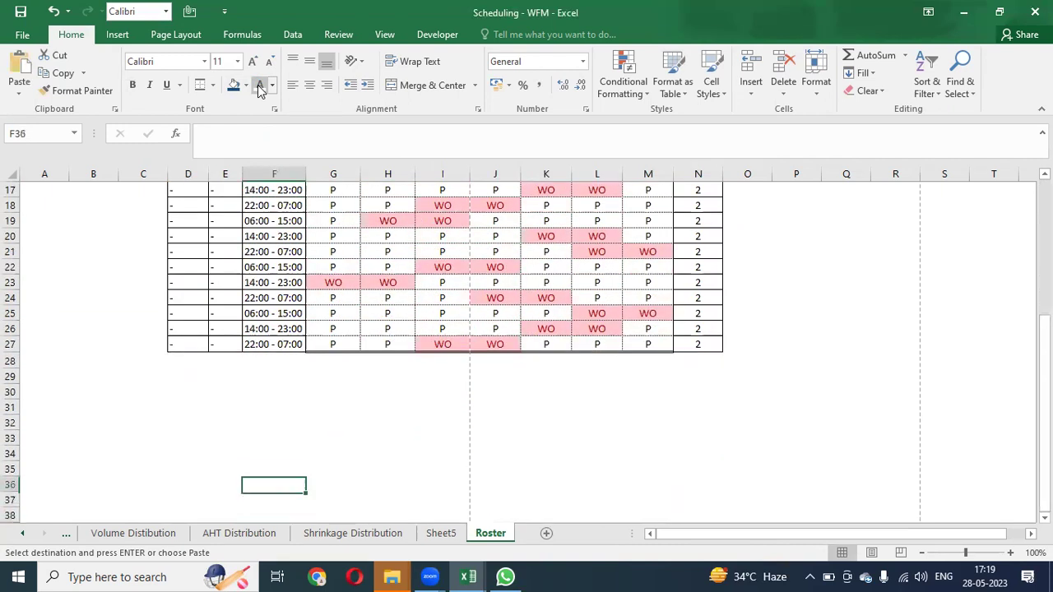
key("Down")
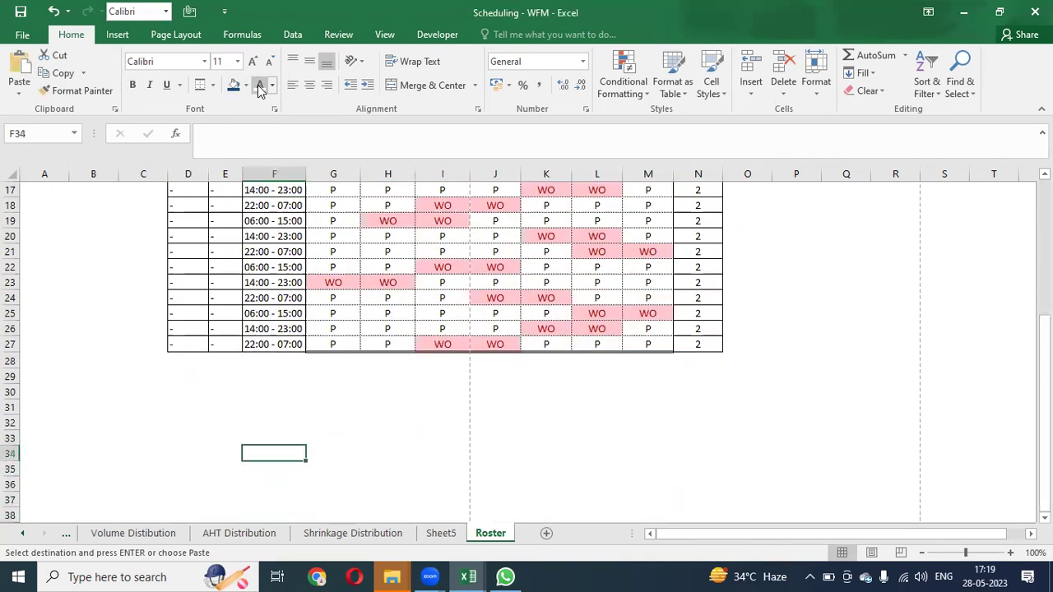
key("Return")
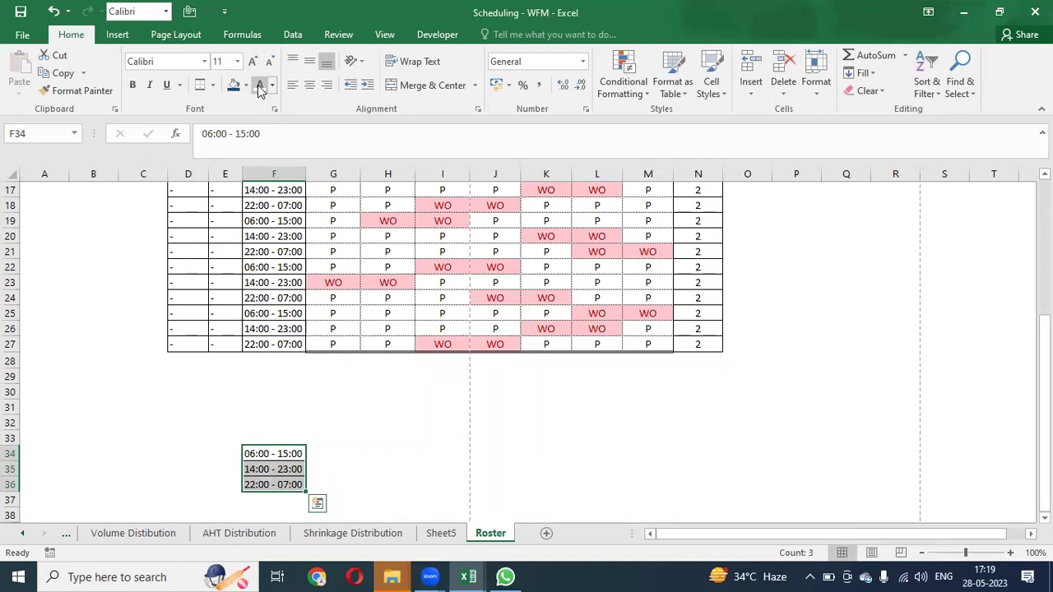
Copy the header row F3:N3 into row 33, starting at F33 directly above the copied shift timings
key("Up")
key("Up")
key("Up")
key("Up")
key("Up")
key("Up")
key("Up")
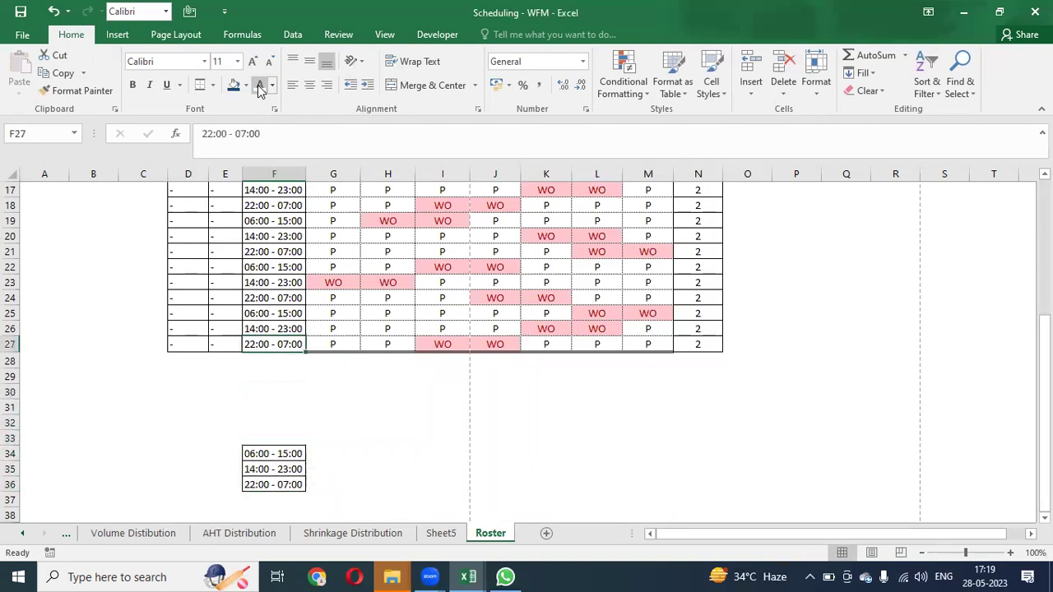
key("ctrl+Up")
key("ctrl+shift+Right")
key("ctrl+c")
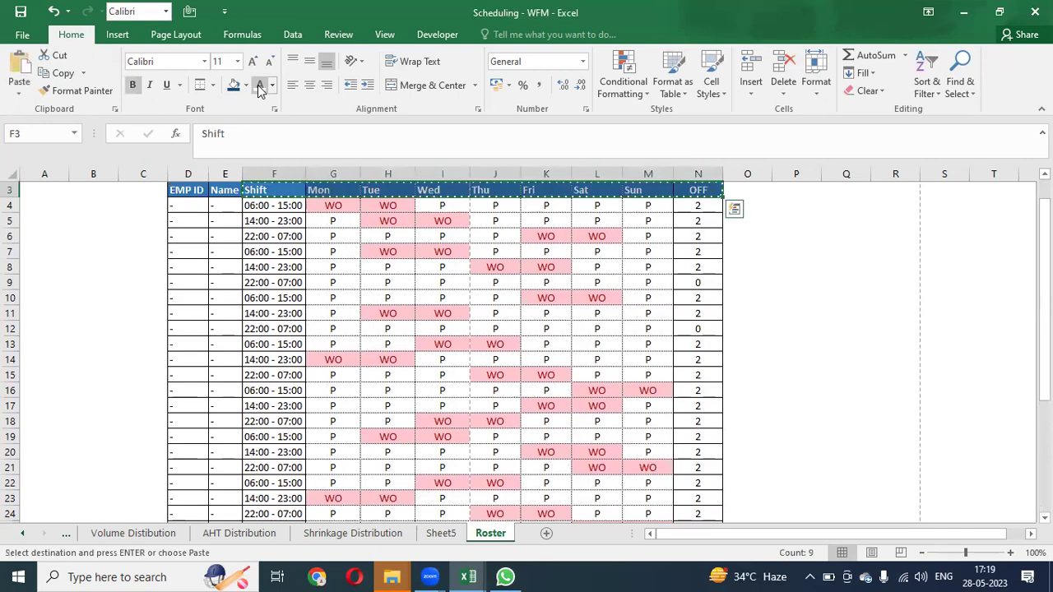
key("Down")
key("ctrl+Down")
key("Down")
key("Down")
key("Down")
key("Down")
key("Down")
key("Down")
key("Down")
key("Down")
key("Down")
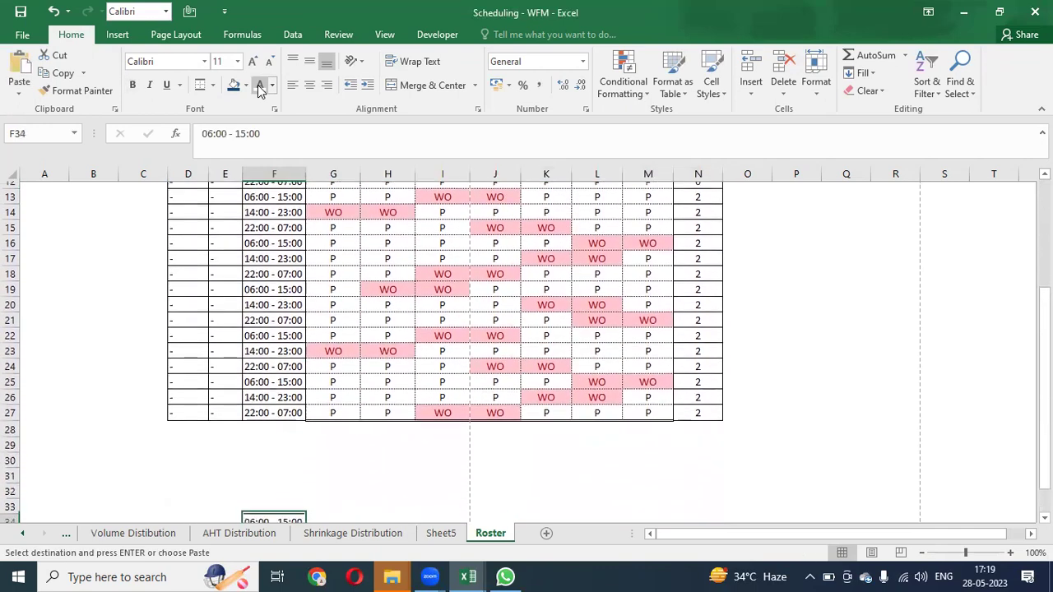
key("Up")
key("Up")
key("Up")
key("Up")
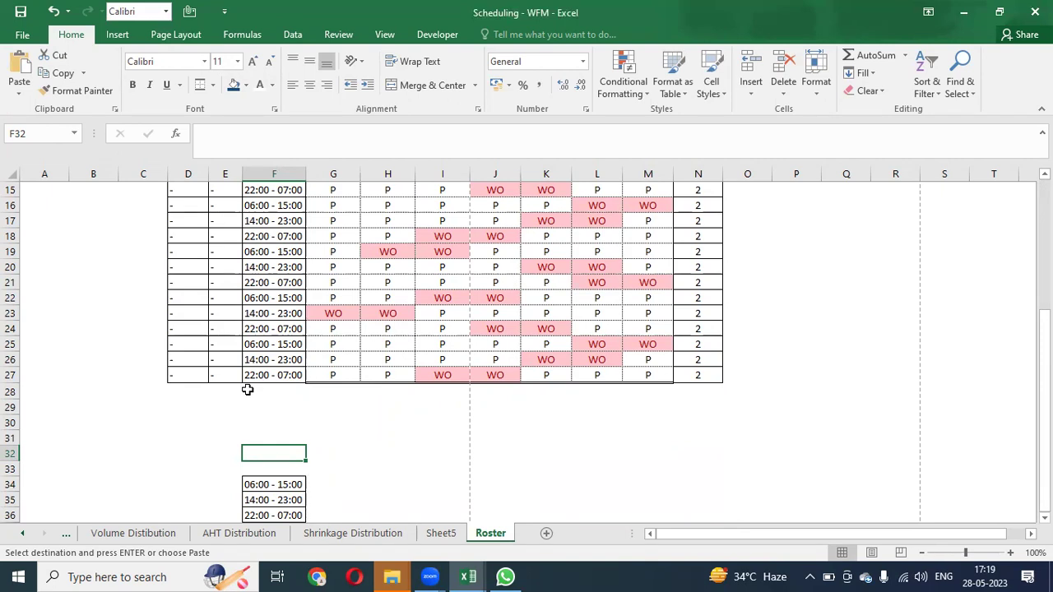
key("Down")
key("Return")
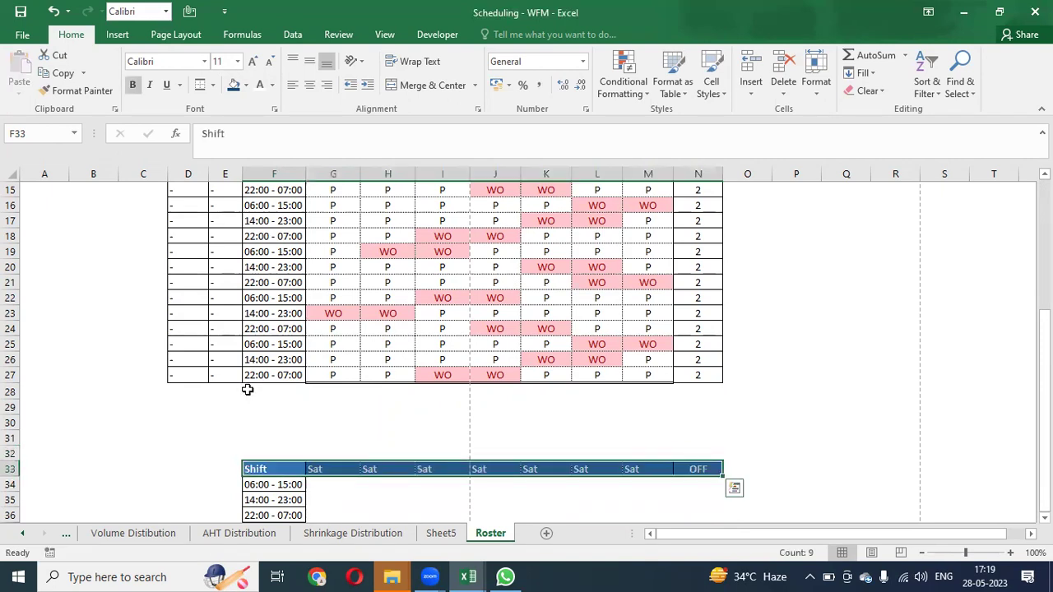
Undo the header paste and insert the copied headers into F33:N33 as values only
key("ctrl+z")
key("alt+e")
key("s")
key("v")
key("Return")
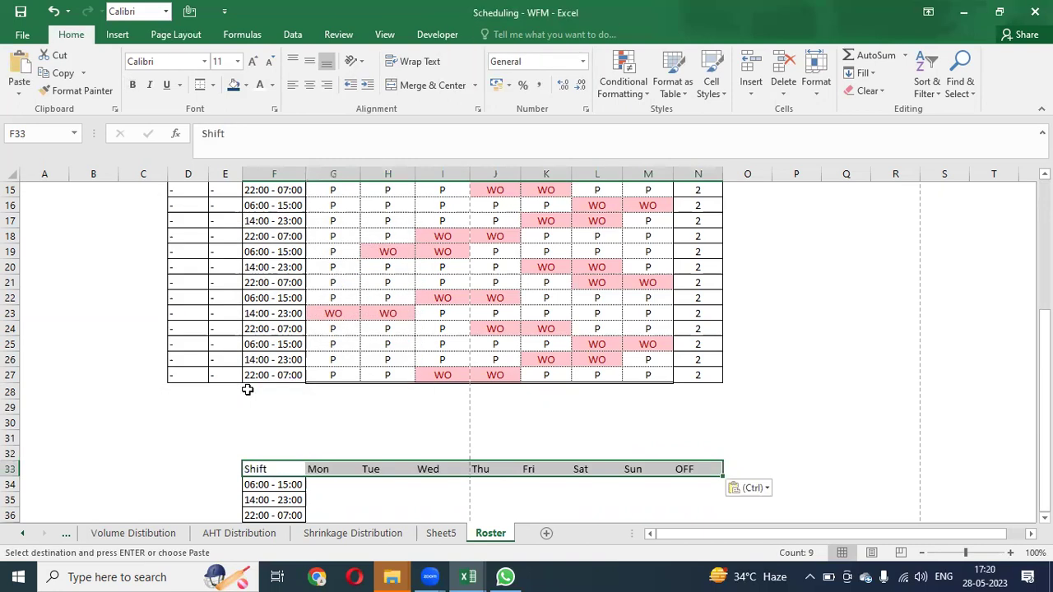
Delete the OFF header from N33 in the summary table
key("Right")
key("Right")
key("Right")
key("Right")
key("Right")
key("Right")
key("Right")
key("Right")
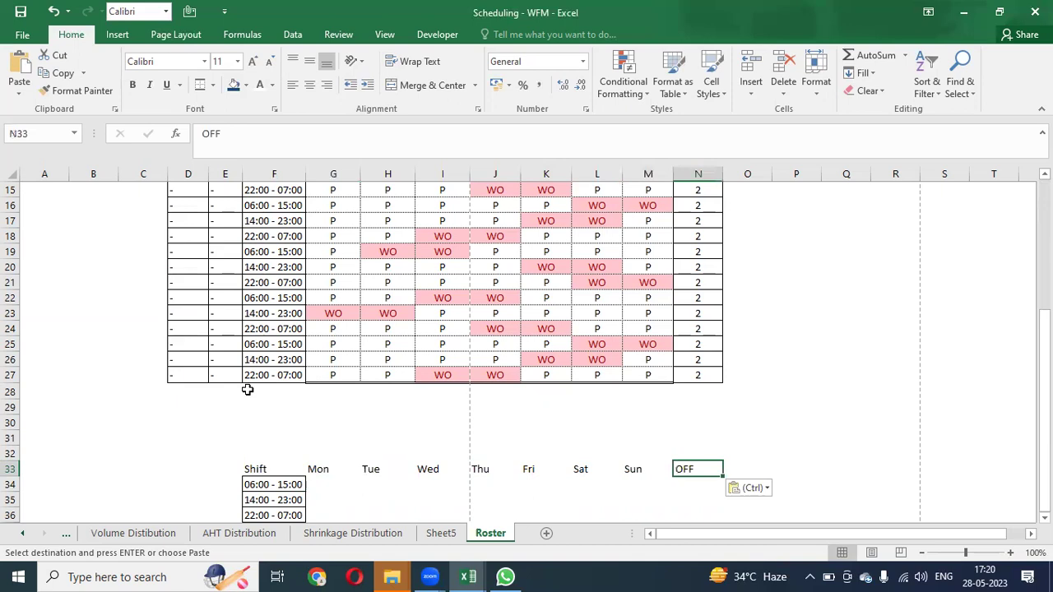
key("Escape")
Copy only the formatting of the roster headers G3:N3 onto the summary headers starting at F33, and select G34
key("Left")
key("Left")
key("Left")
key("Left")
key("Left")
key("Left")
key("Left")
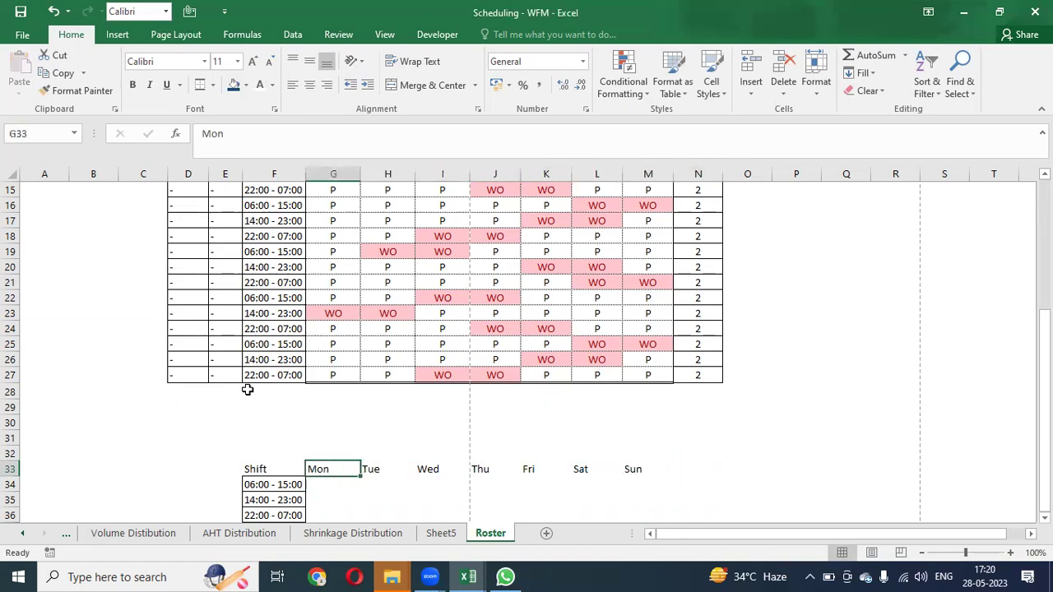
key("ctrl+Up")
key("ctrl+Up")
key("Down")
key("ctrl+shift+Right")
key("ctrl+c")
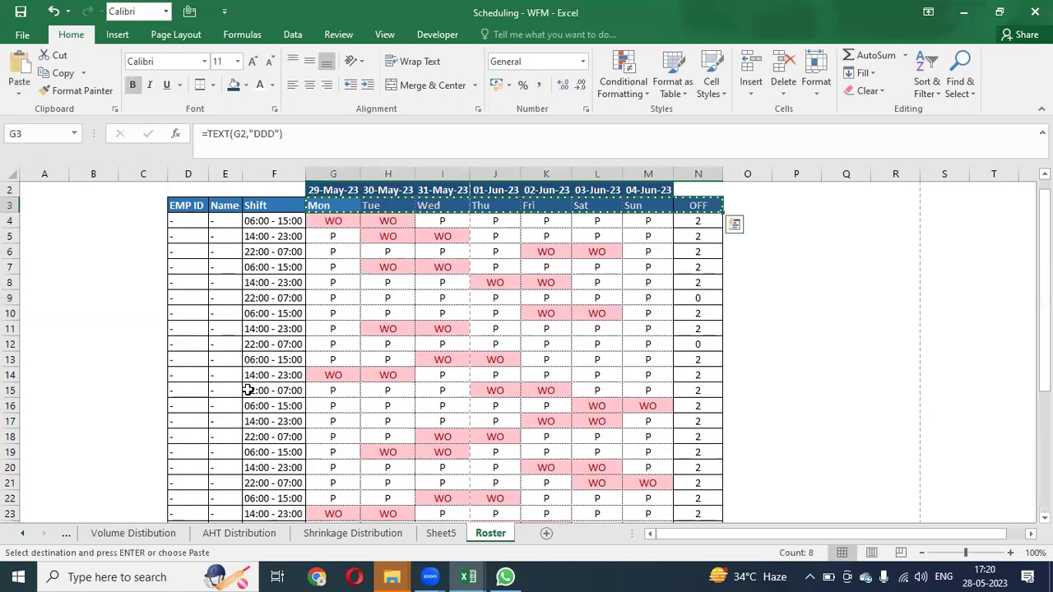
key("ctrl+Down")
key("ctrl+Down")
key("Down")
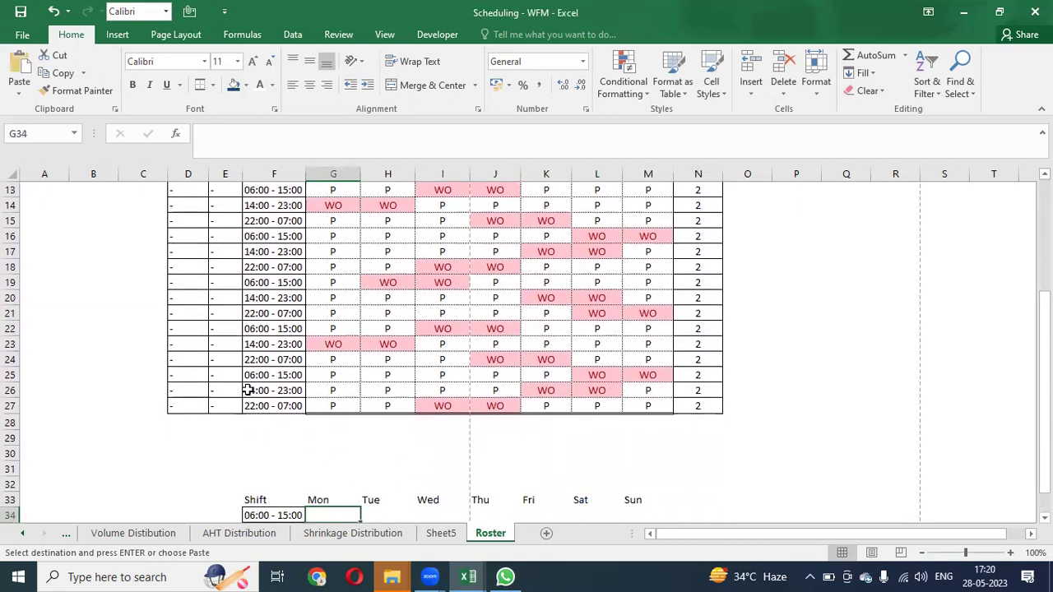
key("Up")
key("Left")
key("alt+e")
key("s")
key("t")
key("Return")
key("Down")
key("Down")
key("Down")
key("Right")
key("Right")
key("Up")
key("Up")
key("Up")
key("Left")
key("Down")
type("=sump")
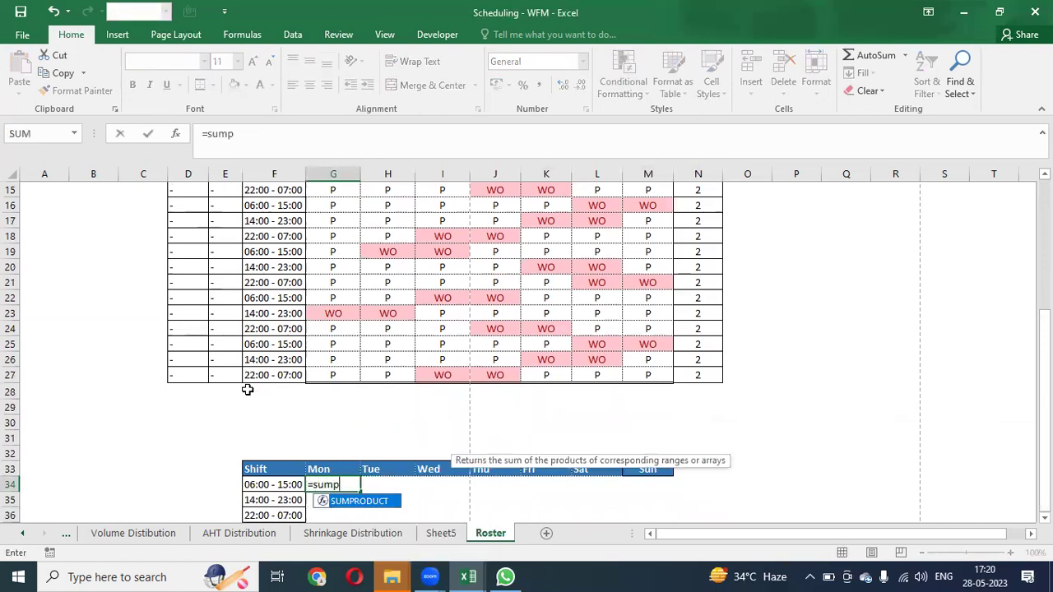
key("BackSpace")
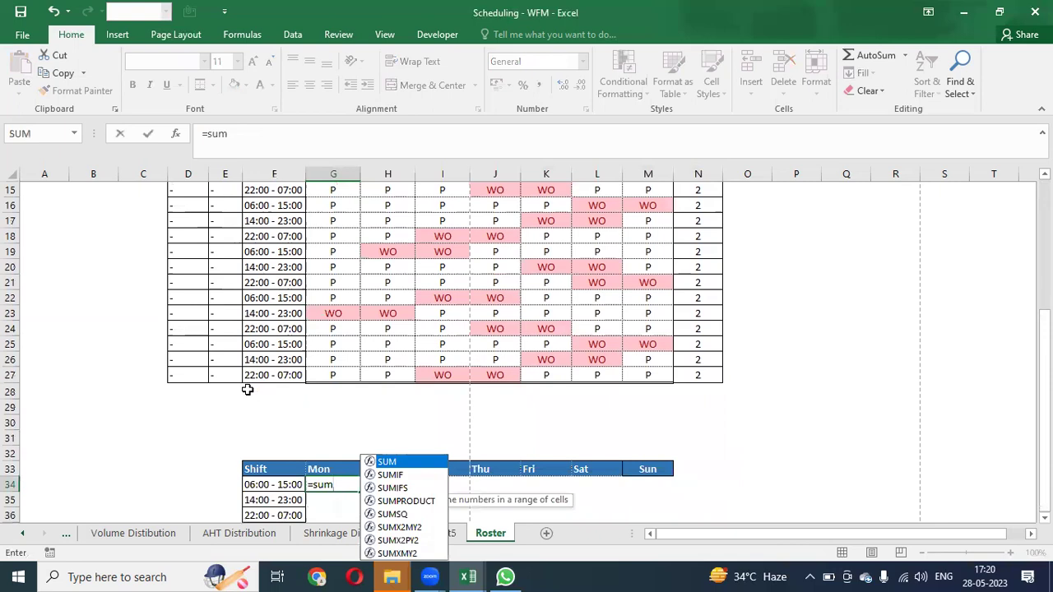
key("BackSpace")
key("BackSpace")
key("BackSpace")
type("cou")
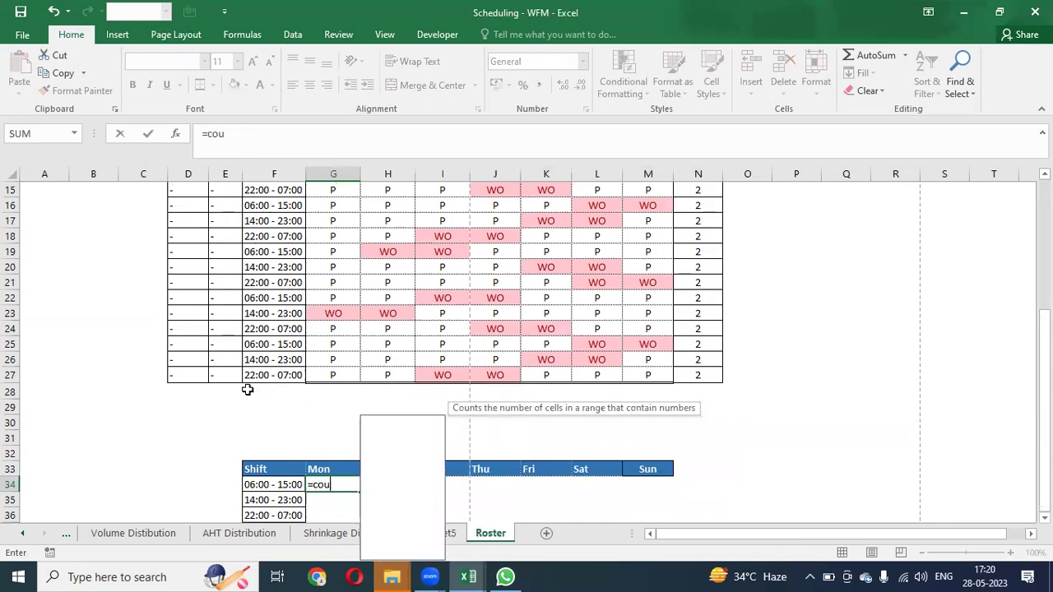
type("nif")
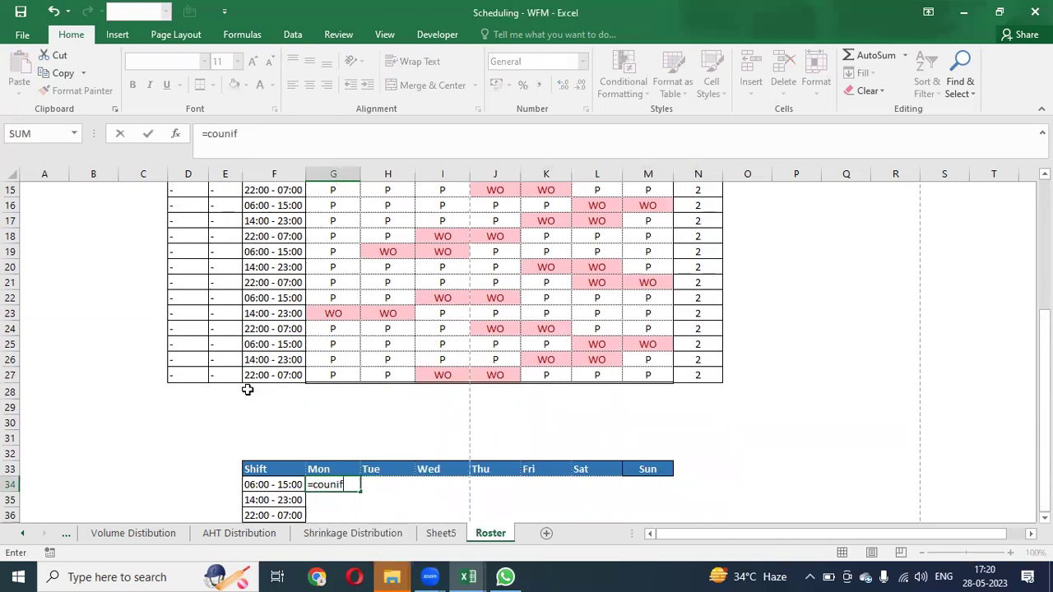
key("Tab")
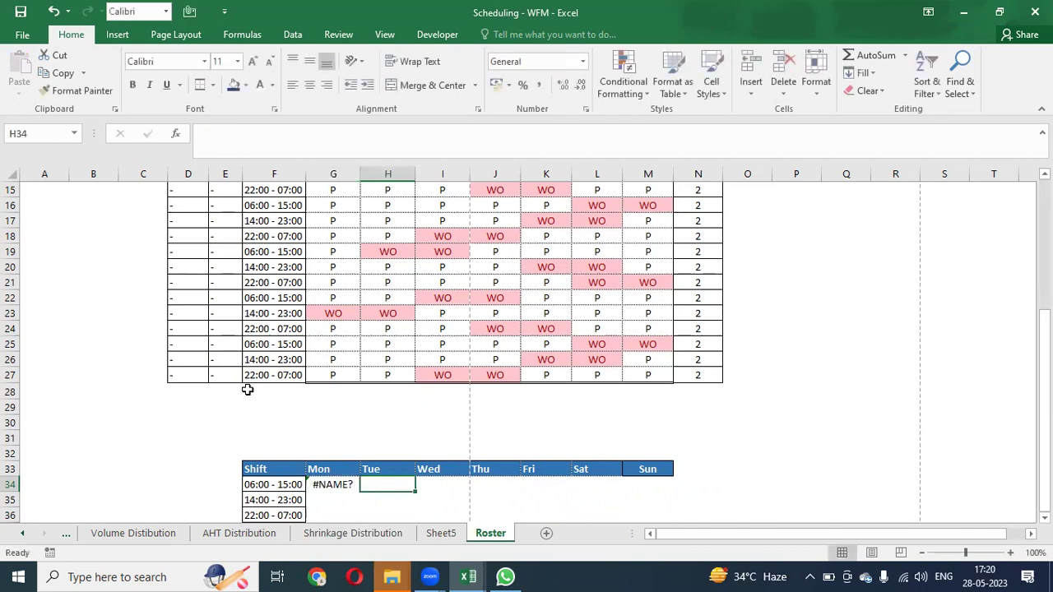
key("Left")
key("BackSpace")
Start a formula in G34 with COUNTIF and change the function to COUNTIFS
type("=coun")
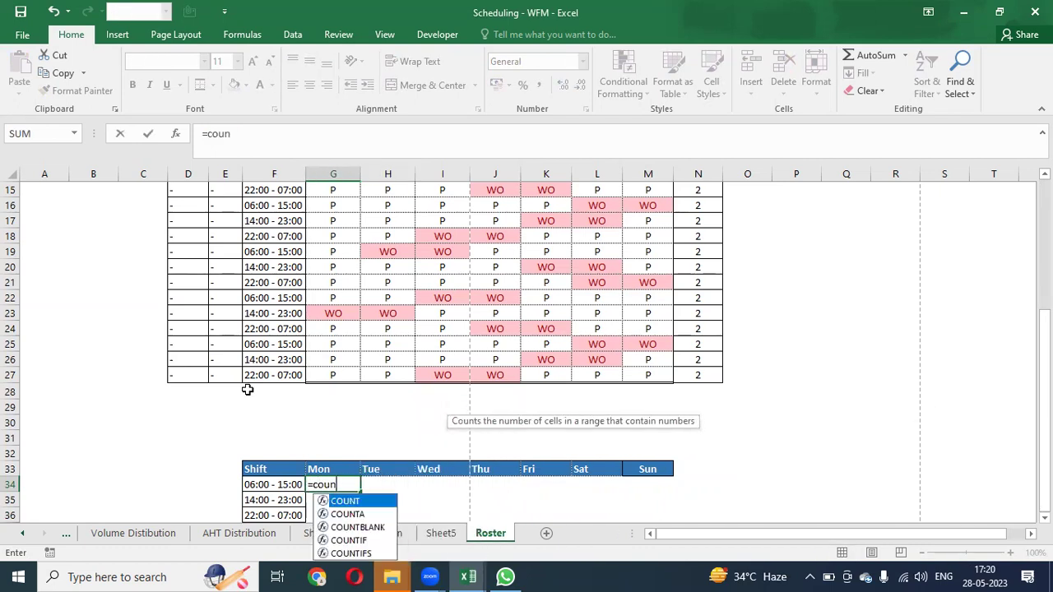
type("t")
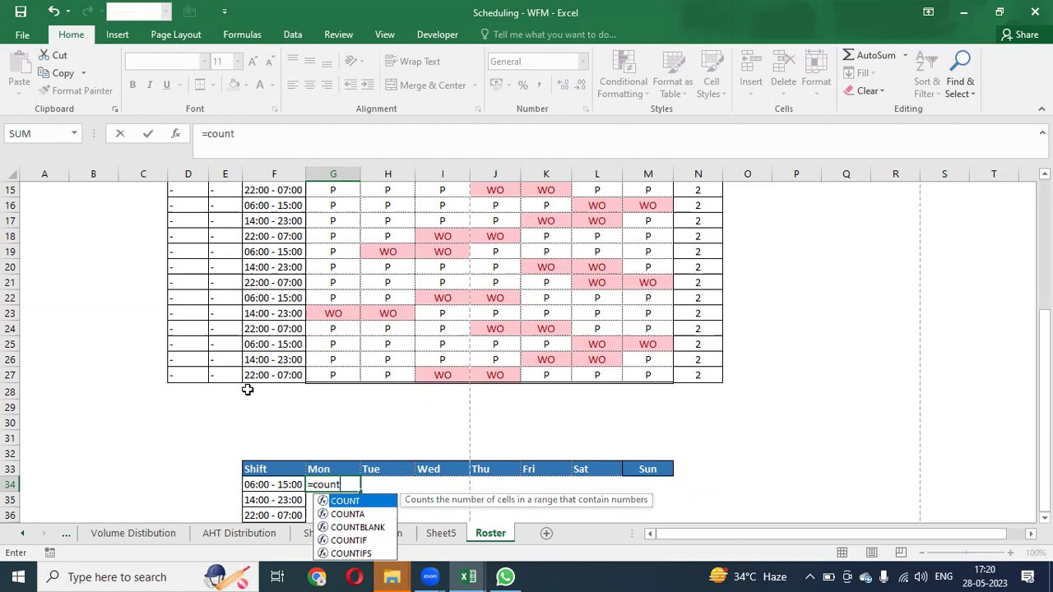
type("if")
key("Tab")
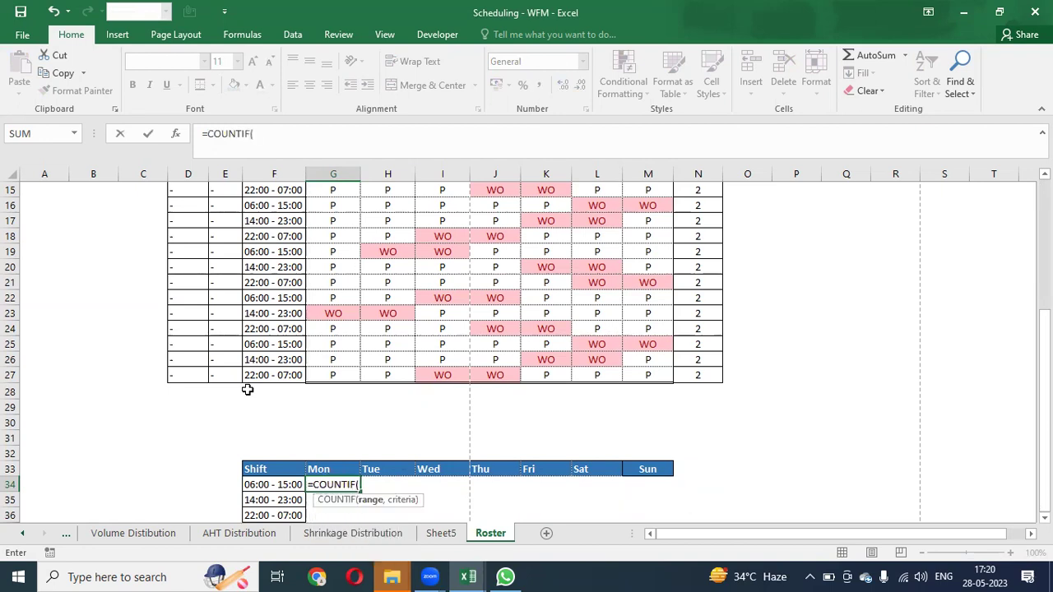
key("Up")
key("Up")
key("Up")
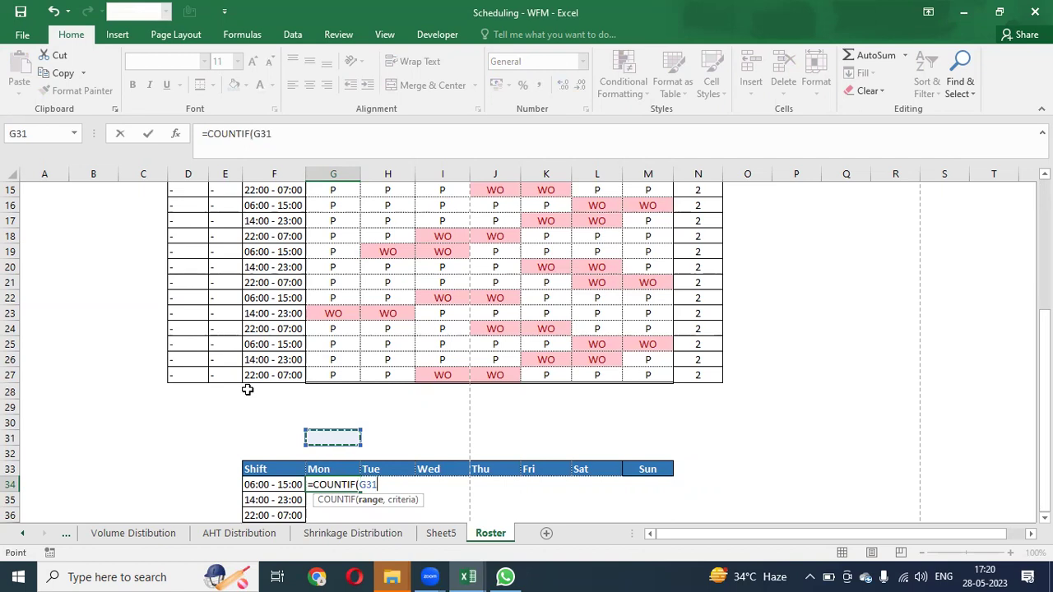
key("BackSpace")
key("BackSpace")
key("BackSpace")
key("BackSpace")
type("s")
key("Tab")
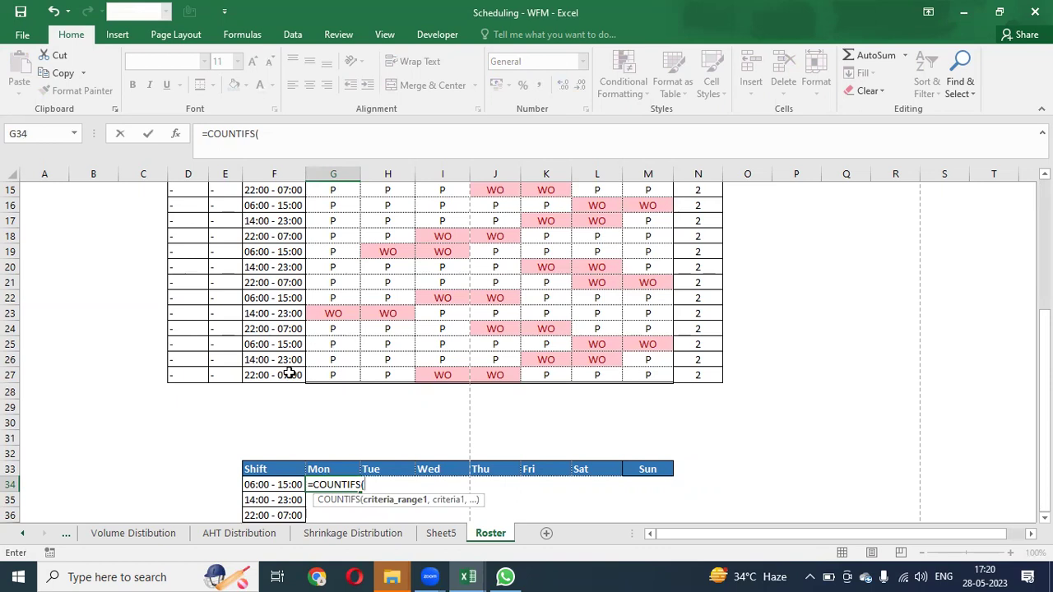
Set the absolute shift range $F$4:$F$27 as the first COUNTIFS criteria range and $F34 as its criterion
left_click(284, 375)
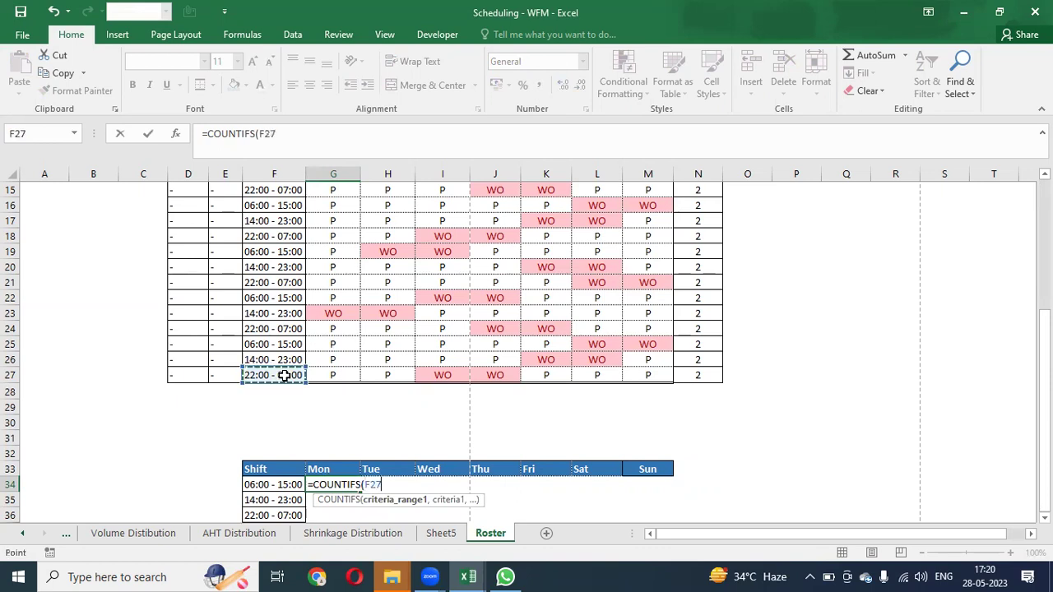
key("ctrl+shift+Up")
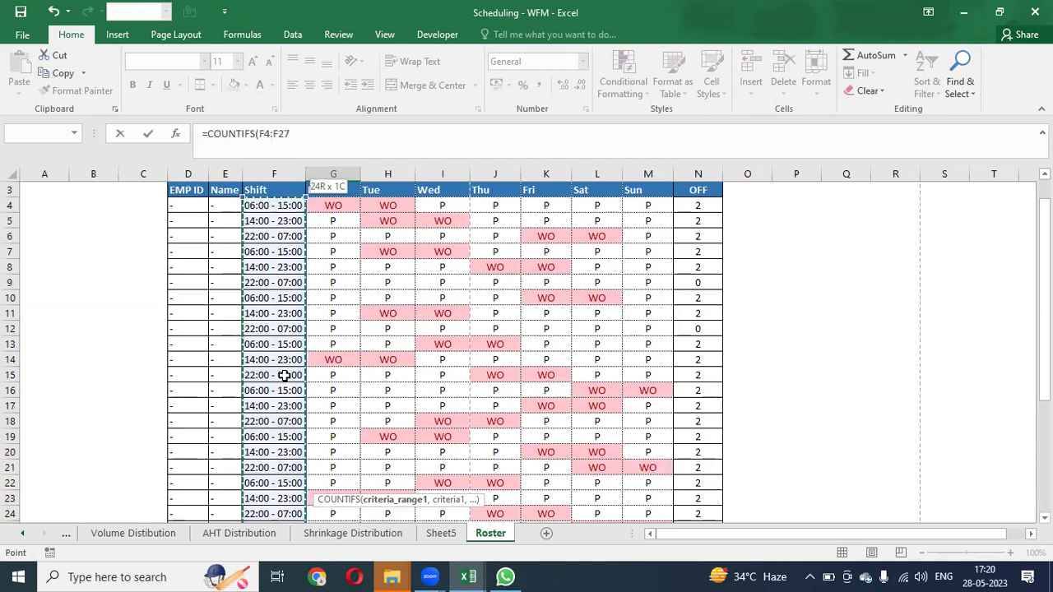
key("F4")
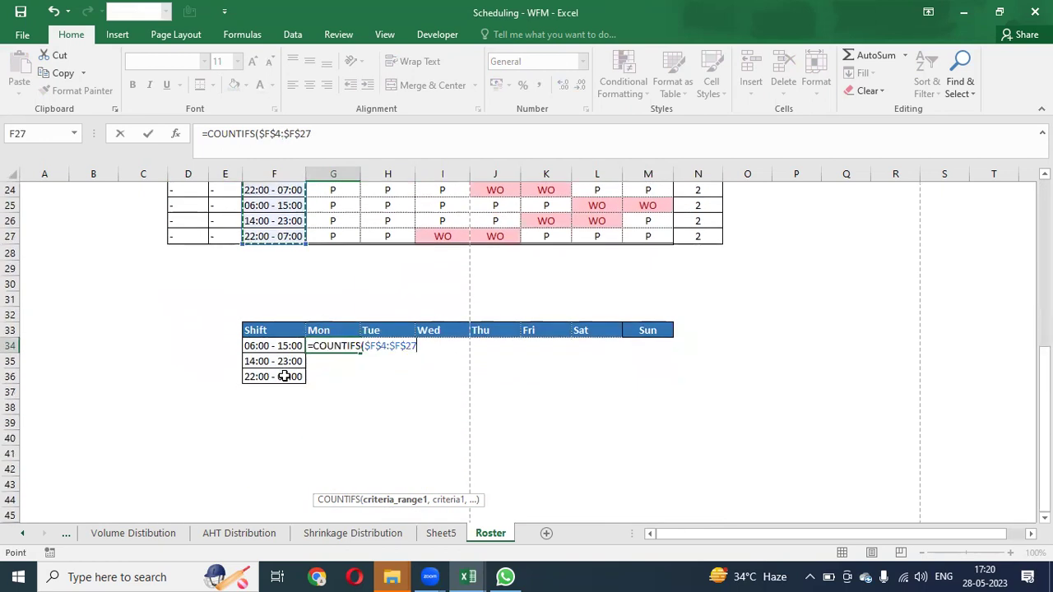
type(",")
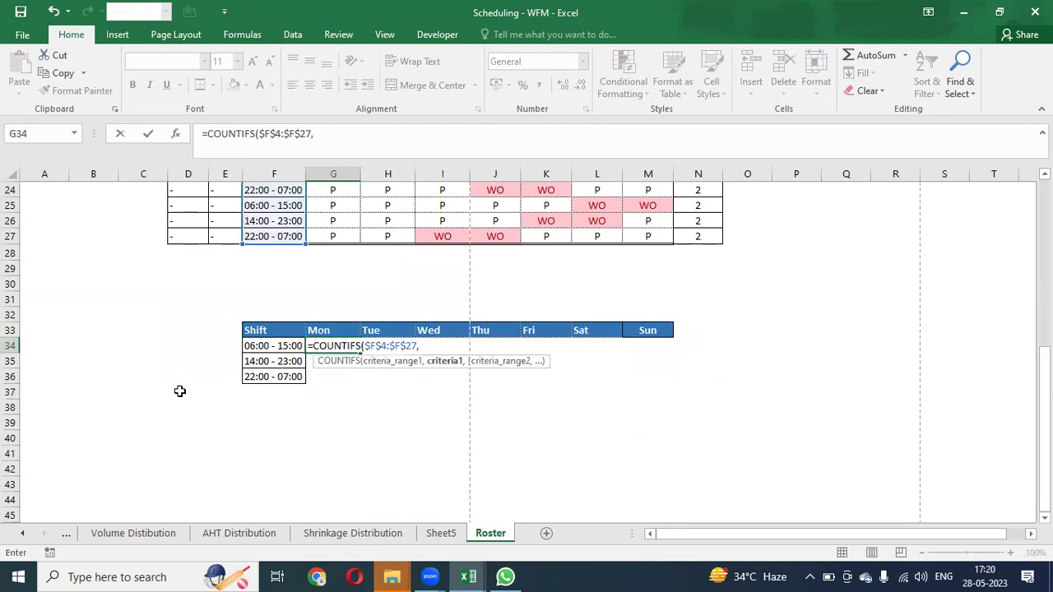
left_click(268, 345)
key("F4")
key("F4")
key("F4")
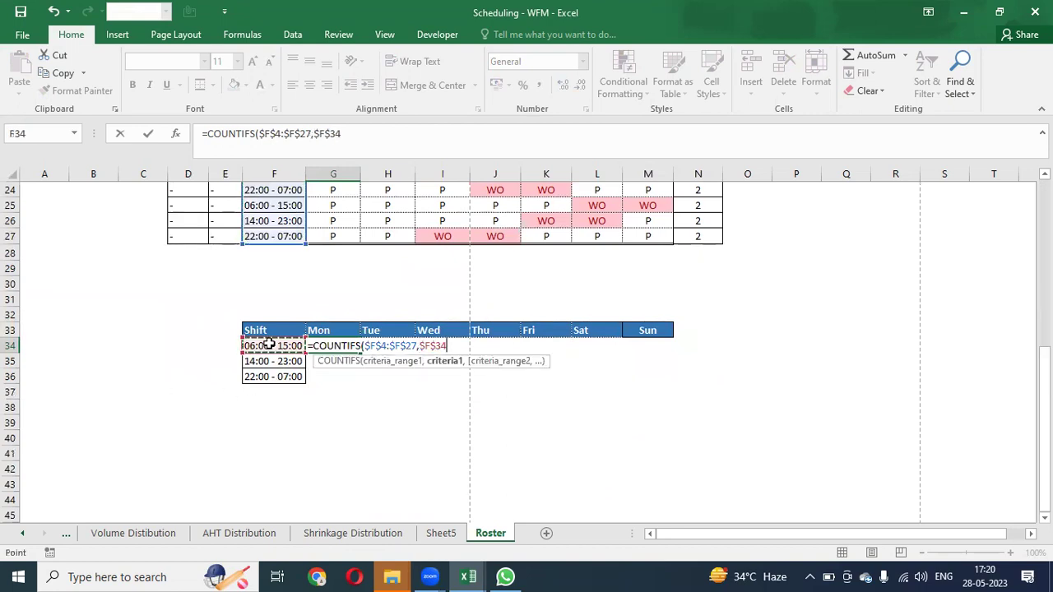
type(",")
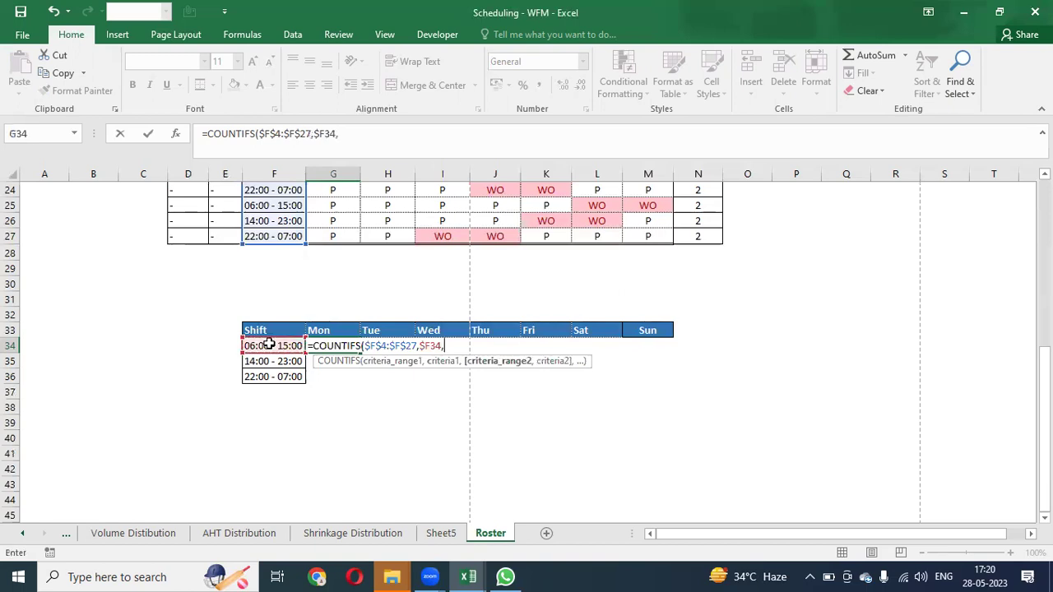
Add G$4:G$27 as the second criteria range with "P" as its criterion to complete the COUNTIFS formula in G34
left_click(348, 237)
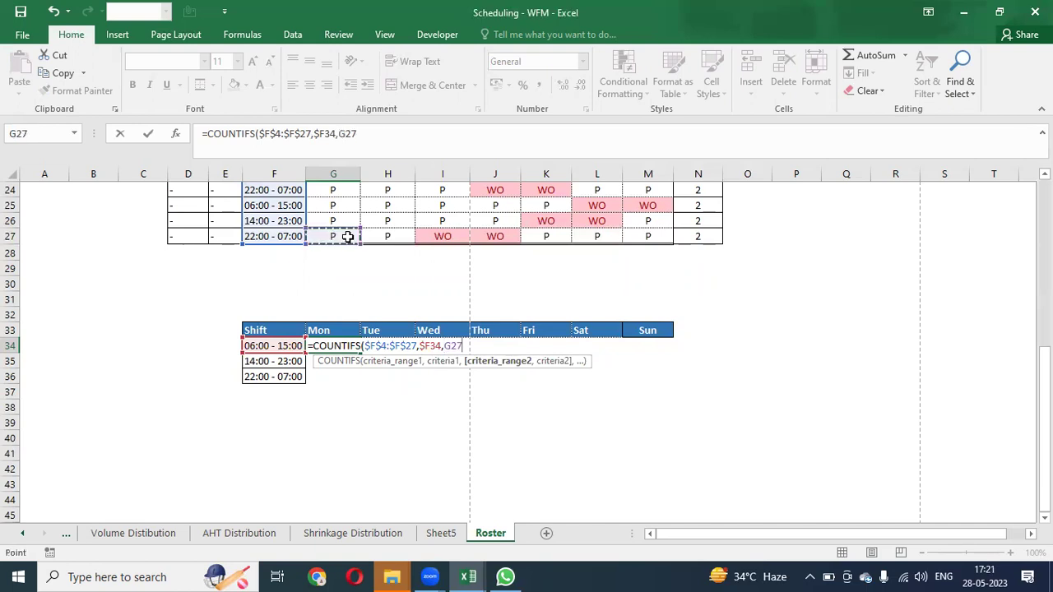
key("ctrl+shift+Up")
key("shift+Down")
key("shift+Down")
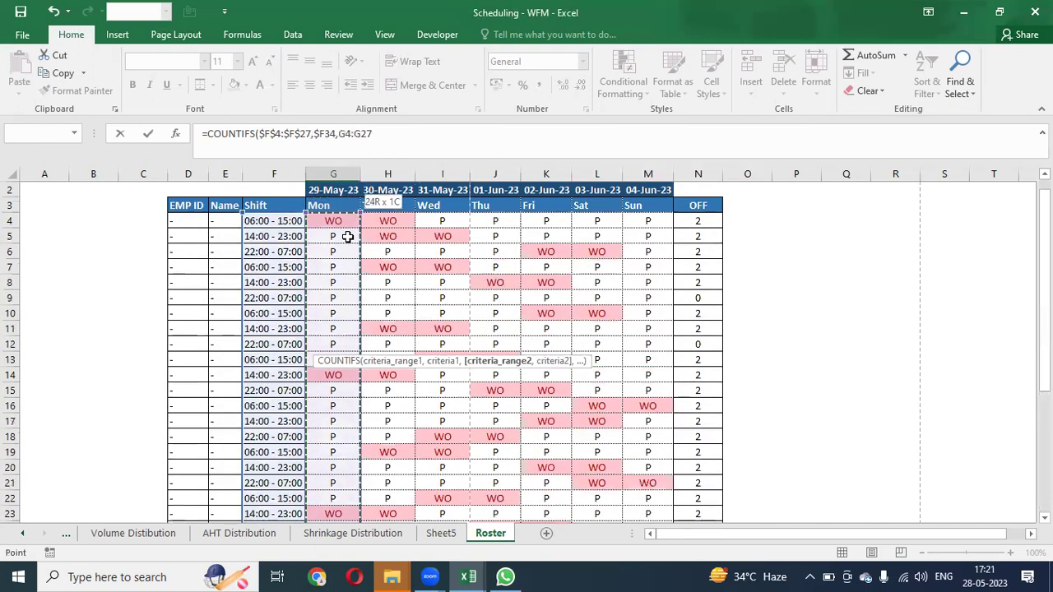
scroll(348, 237, "down", 7)
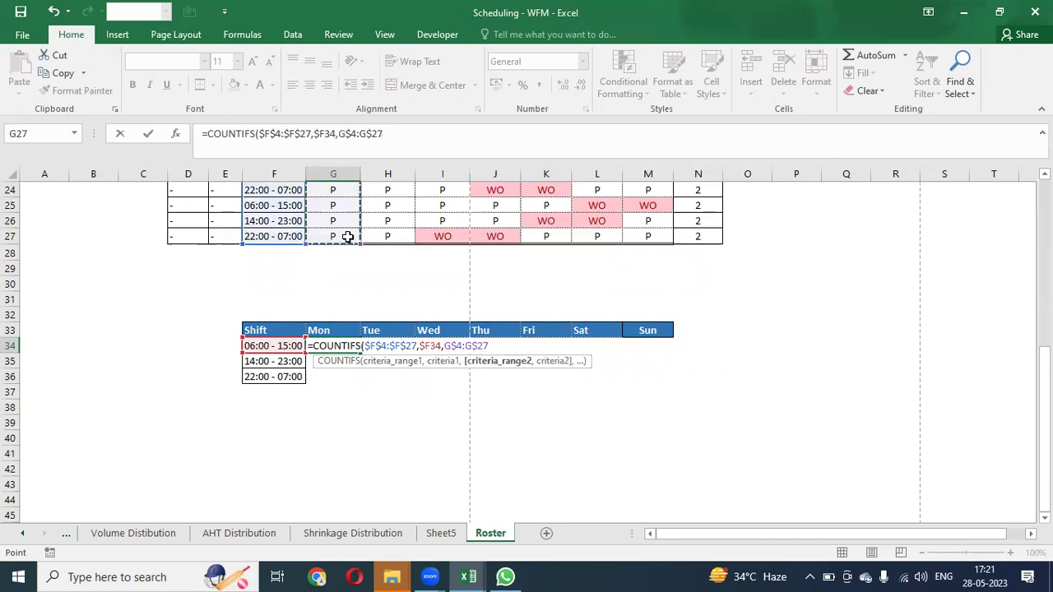
type(",\"P")
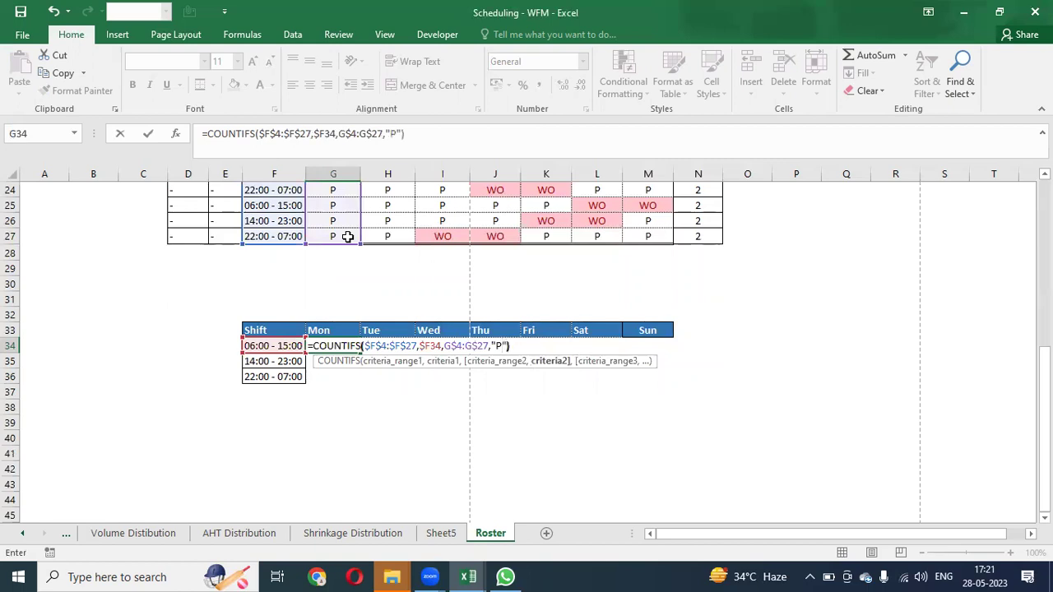
key("Return")
Copy the G34 formula and paste it over G34:M36 for all three shifts and seven days
key("Up")
key("ctrl+c")
key("shift+Down")
key("shift+Down")
key("shift+Right")
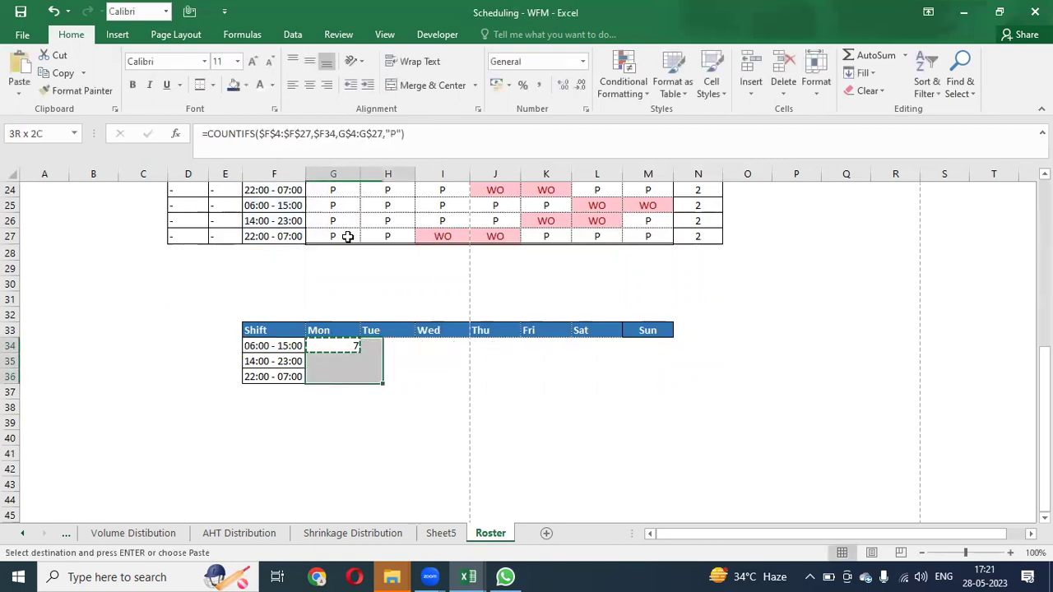
key("shift+Right")
key("shift+Right")
key("shift+Right")
key("shift+Right")
key("shift+Right")
key("ctrl+alt+v")
key("Return")
key("Escape")
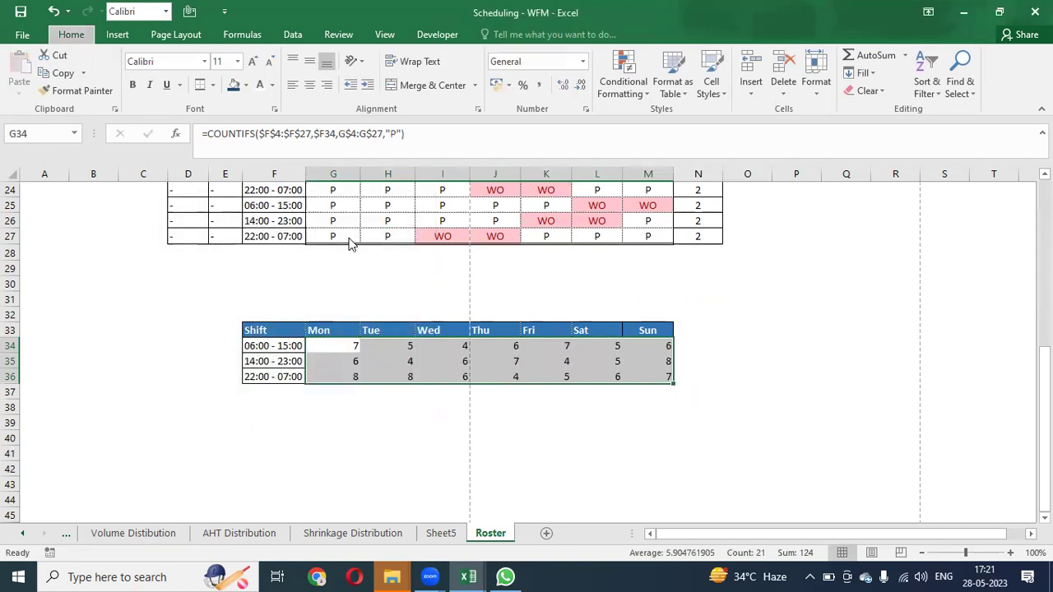
Center the shift counts in G34:M36
key("alt+h")
key("a")
key("c")
key("Down")
key("Left")
key("Right")
key("Up")
Apply all borders to the shift counts in G34:M36
key("ctrl+shift+Down")
key("shift+Right")
key("shift+Right")
key("shift+Right")
key("shift+Right")
key("shift+Right")
key("shift+Right")
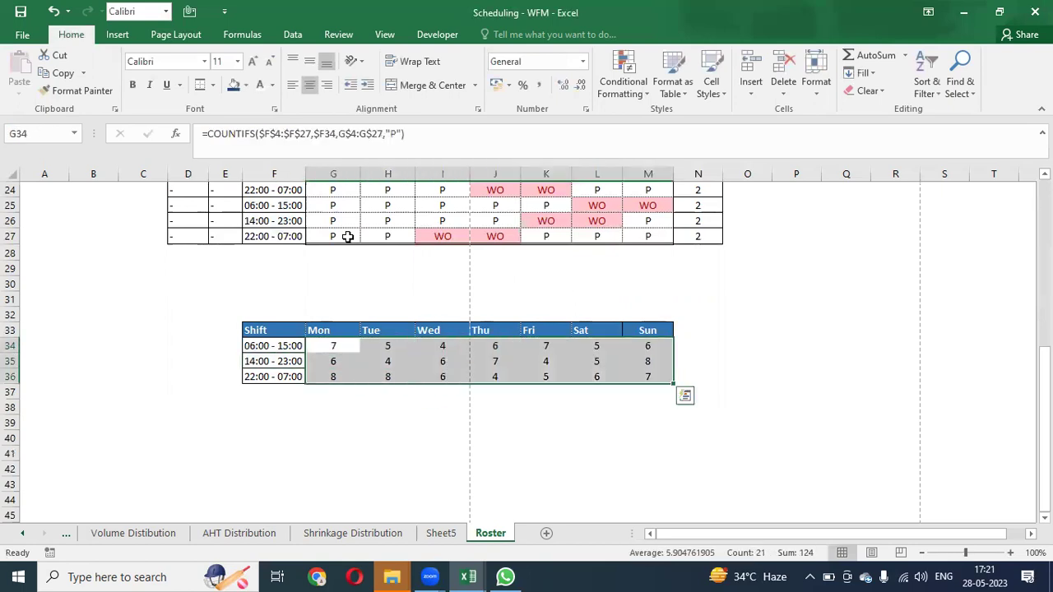
key("alt+h")
key("b")
key("a")
Enter the label Total in F37 below the summary's shift rows
key("Down")
key("Down")
key("Down")
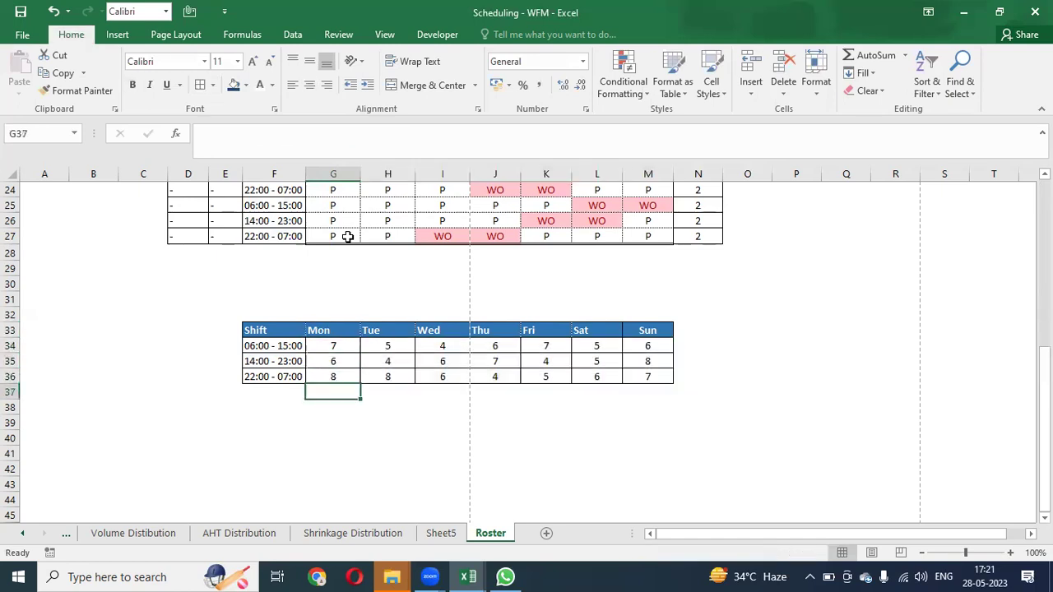
key("Left")
type("Tot")
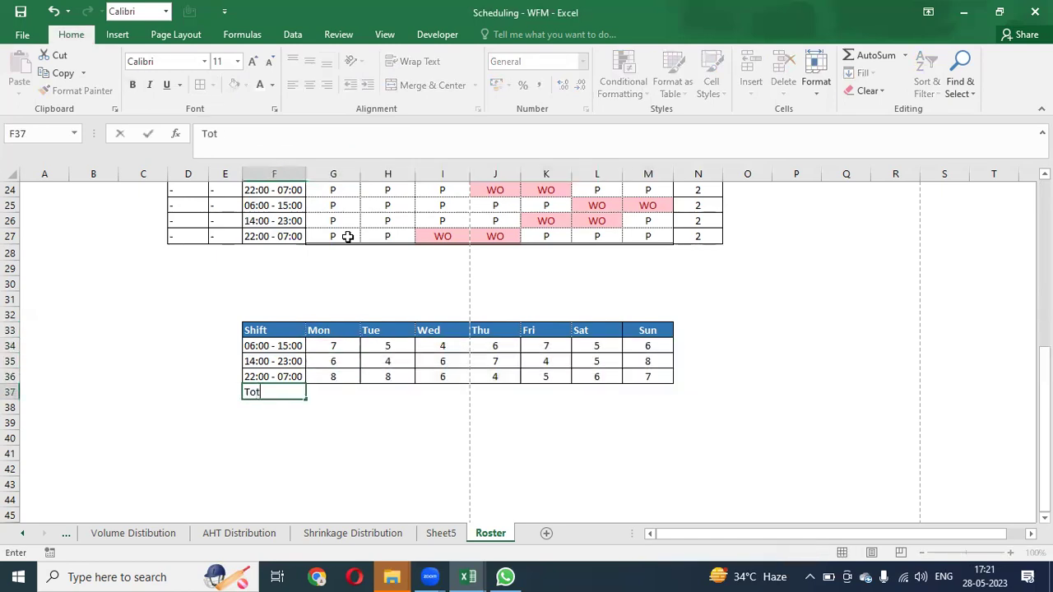
type("al")
key("Return")
Fill G37:M37 with automatic sums of the three shift counts for each day
key("Up")
key("Right")
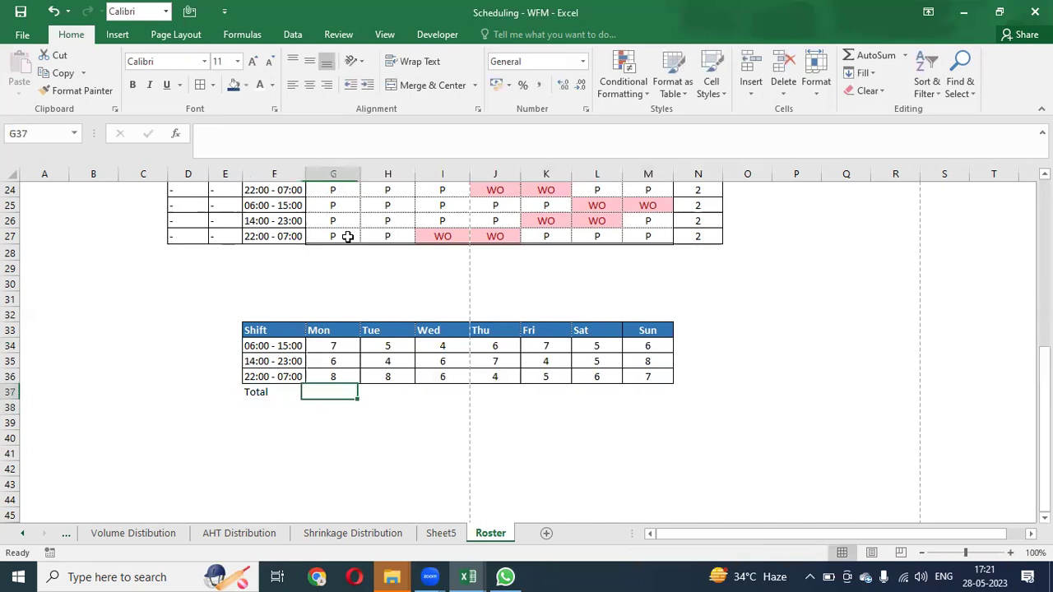
key("shift+Right")
key("shift+Right")
key("shift+Right")
key("shift+Right")
key("shift+Right")
key("shift+Right")
key("alt+equal")
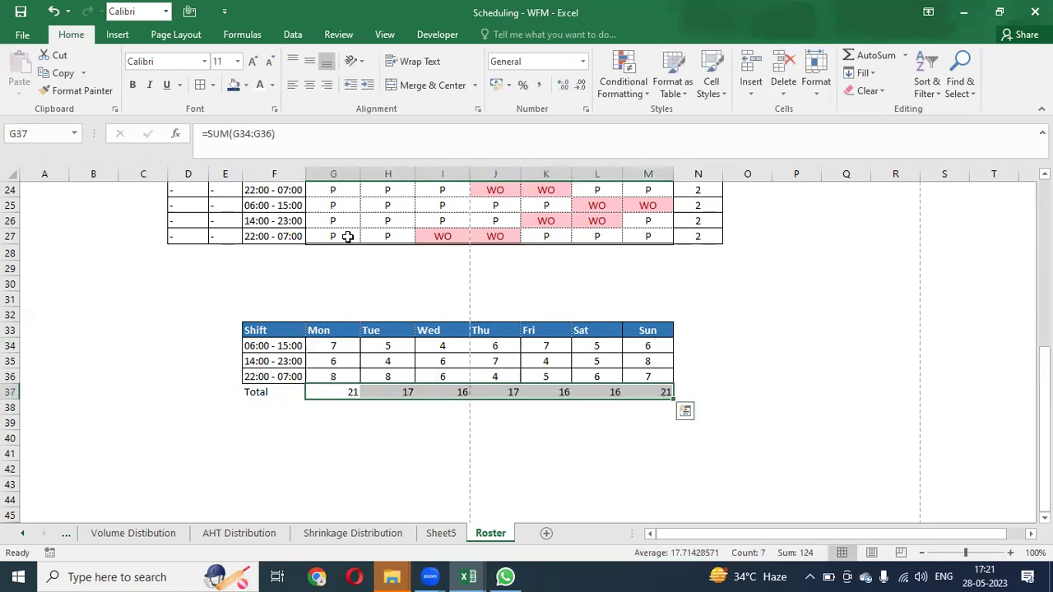
Center the daily totals in G37:M37
key("alt")
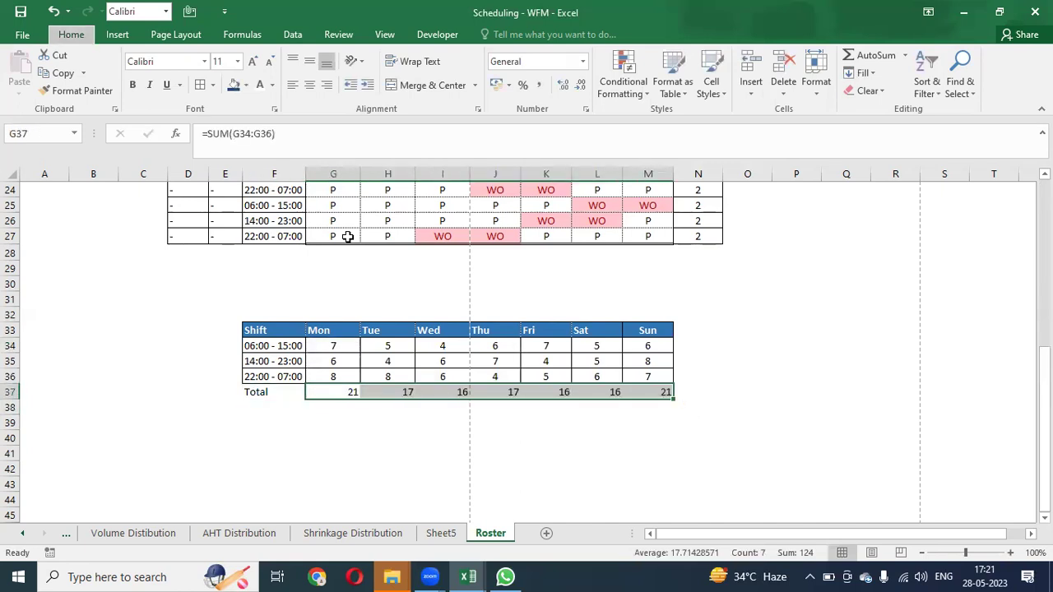
key("h")
key("a")
key("c")
key("Left")
key("Left")
key("Right")
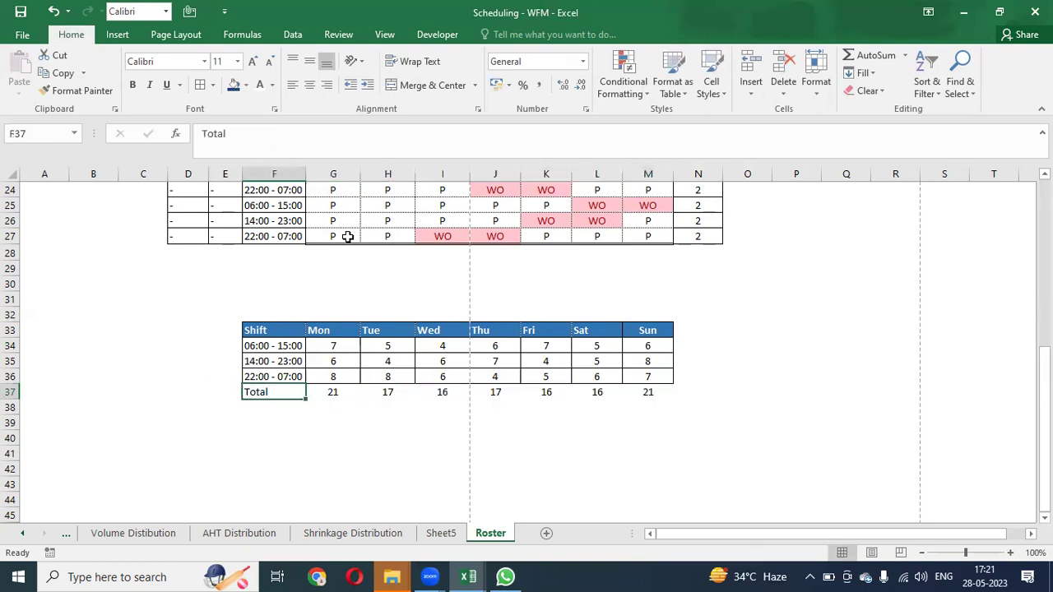
Apply all borders to the Total row F37:M37 and make it bold
key("ctrl+shift+Right")
key("alt")
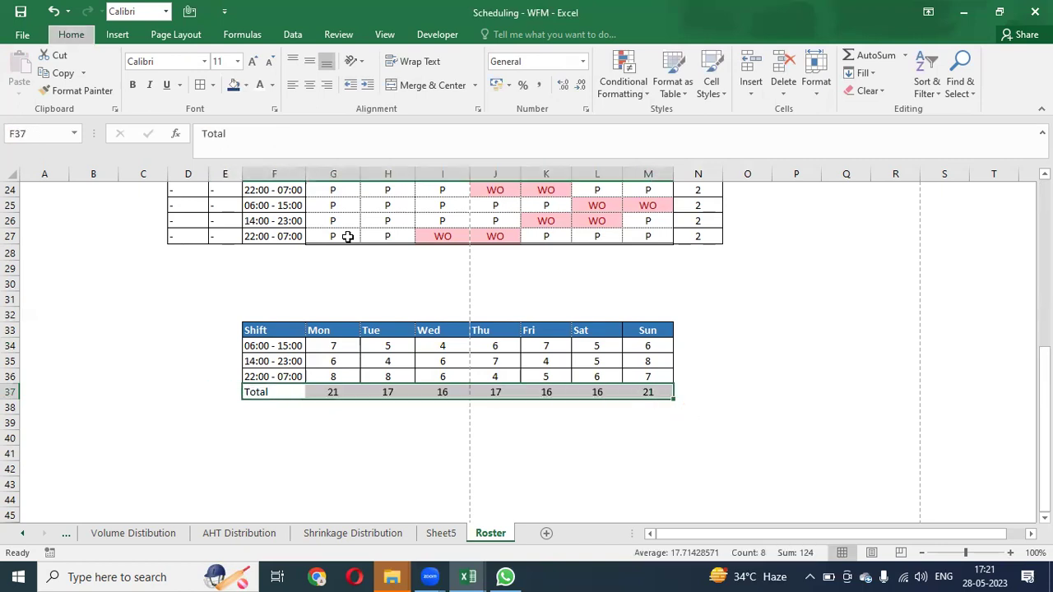
key("h")
key("b")
key("a")
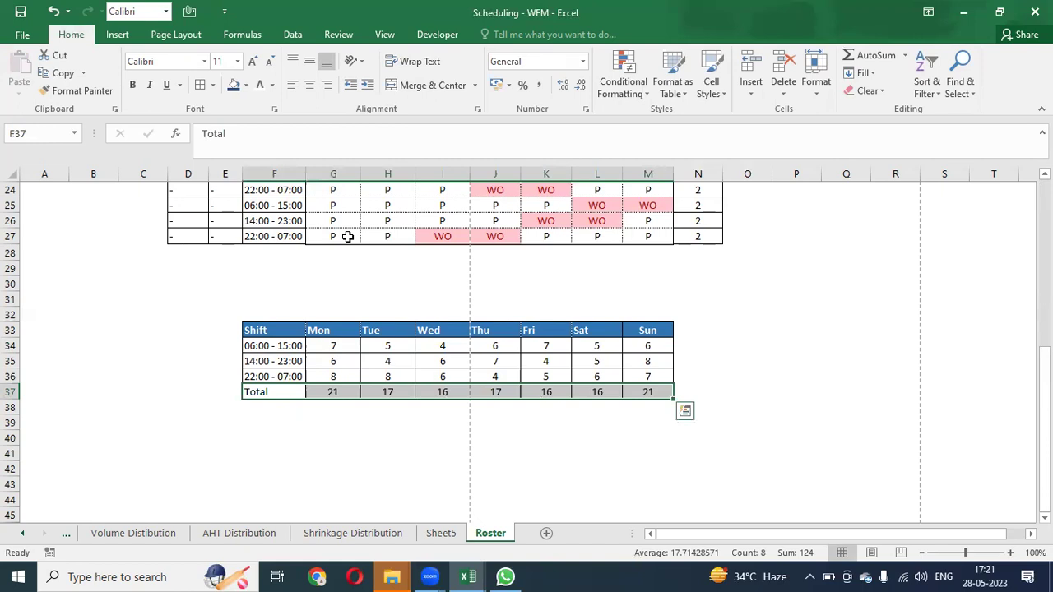
key("Down")
key("Down")
key("Up")
key("Up")
key("ctrl+shift+Right")
key("ctrl+b")
Copy the summary header and first shift row F33:M34 and paste them starting at F40
key("Down")
key("Down")
key("Down")
key("Up")
key("Up")
key("Up")
key("Up")
key("Up")
key("Up")
key("Up")
key("shift+Down")
key("ctrl+shift+Right")
key("ctrl+c")
key("Down")
key("Down")
key("Down")
key("Down")
key("Down")
key("Down")
key("Down")
key("Down")
key("Down")
key("Down")
key("Up")
key("Up")
key("Up")
key("ctrl+v")
key("Escape")
Replace the copied shift label in F41 with WO and inspect the formula in G41
key("Down")
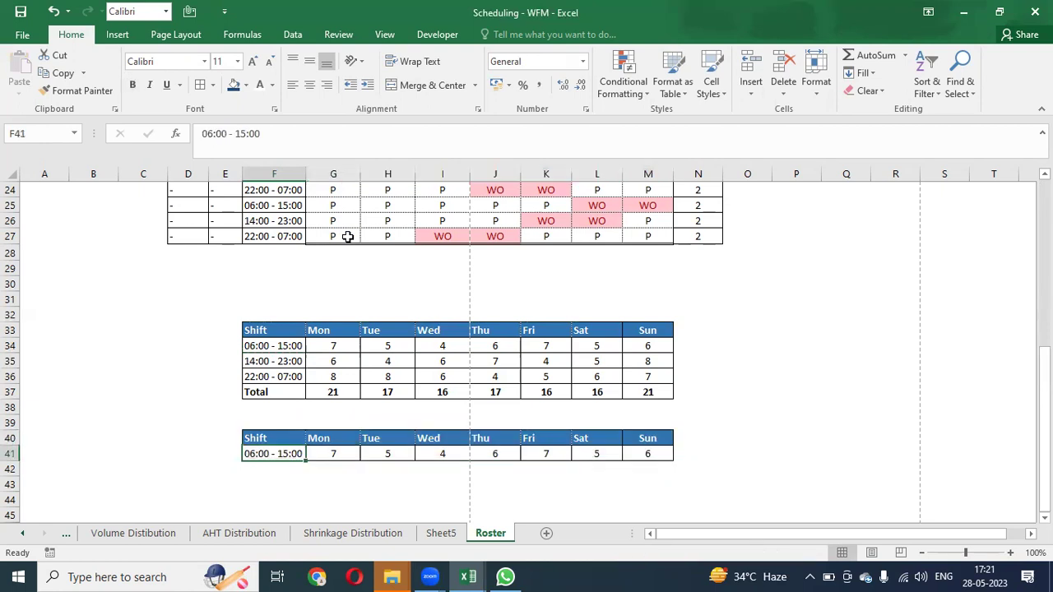
type("WO")
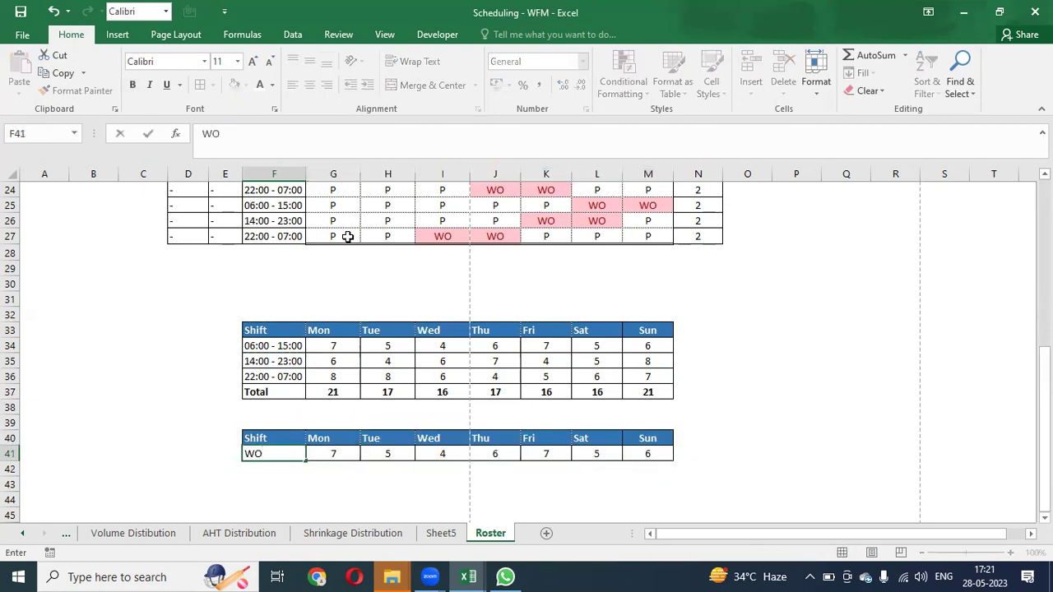
key("Return")
key("Up")
key("Right")
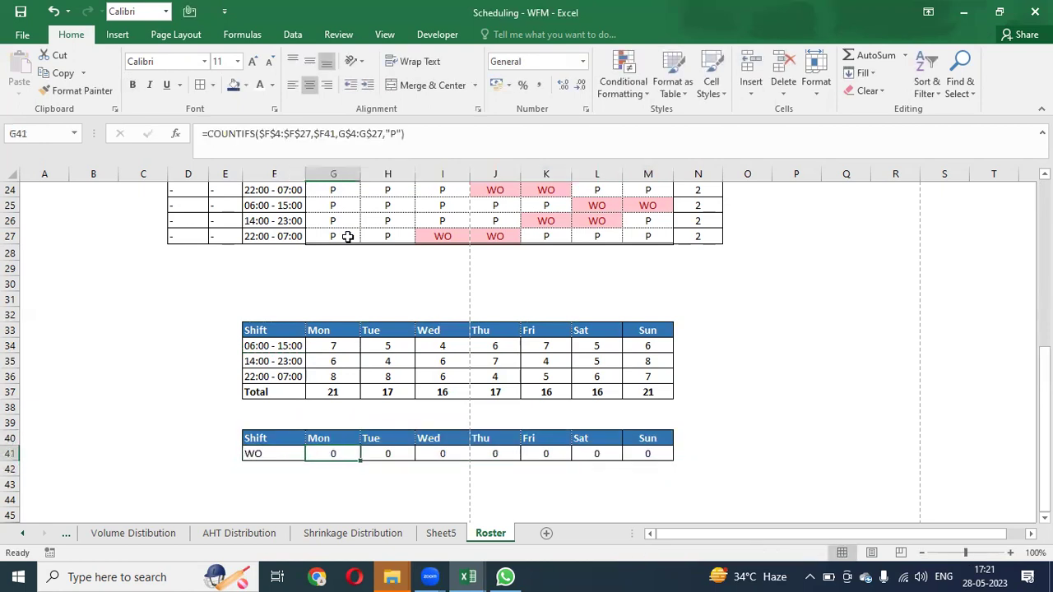
key("F2")
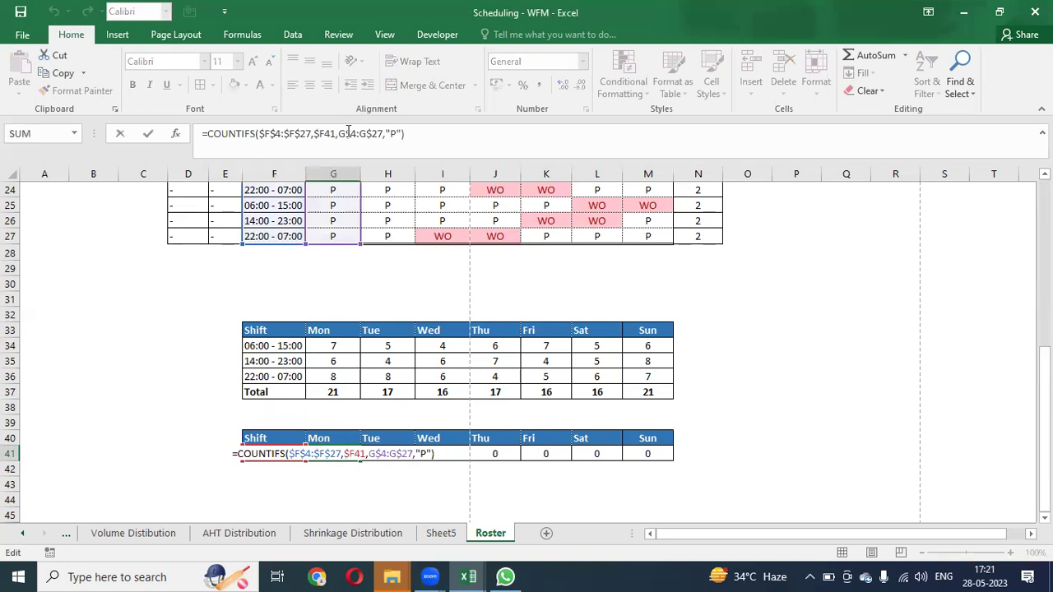
key("Escape")
Replace the formula in G41 with =COUNTIF(G$4:G$27,"WO") to count Monday's weekly offs
type("=")
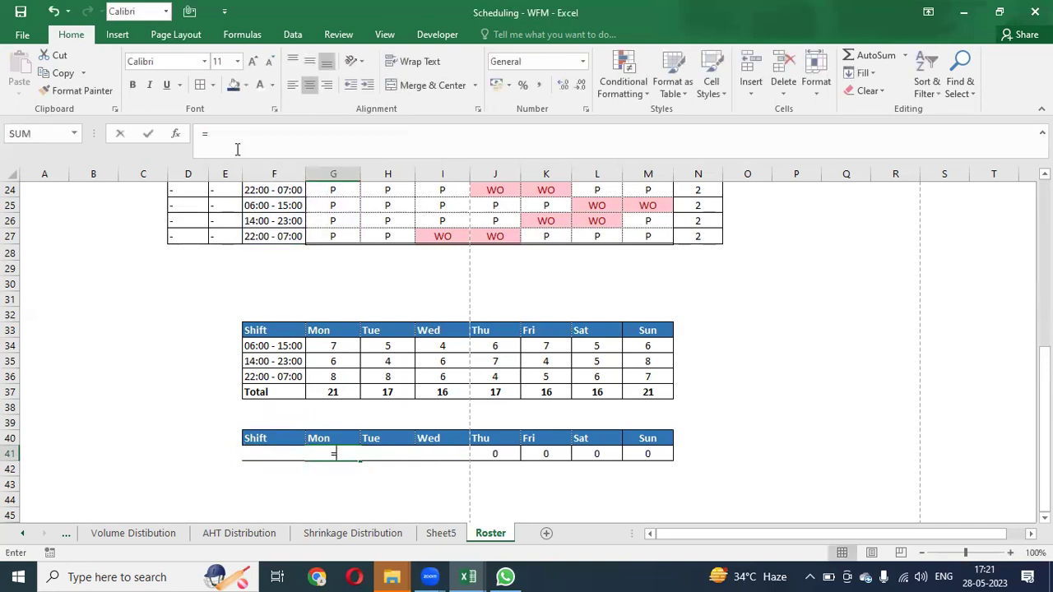
type("coun")
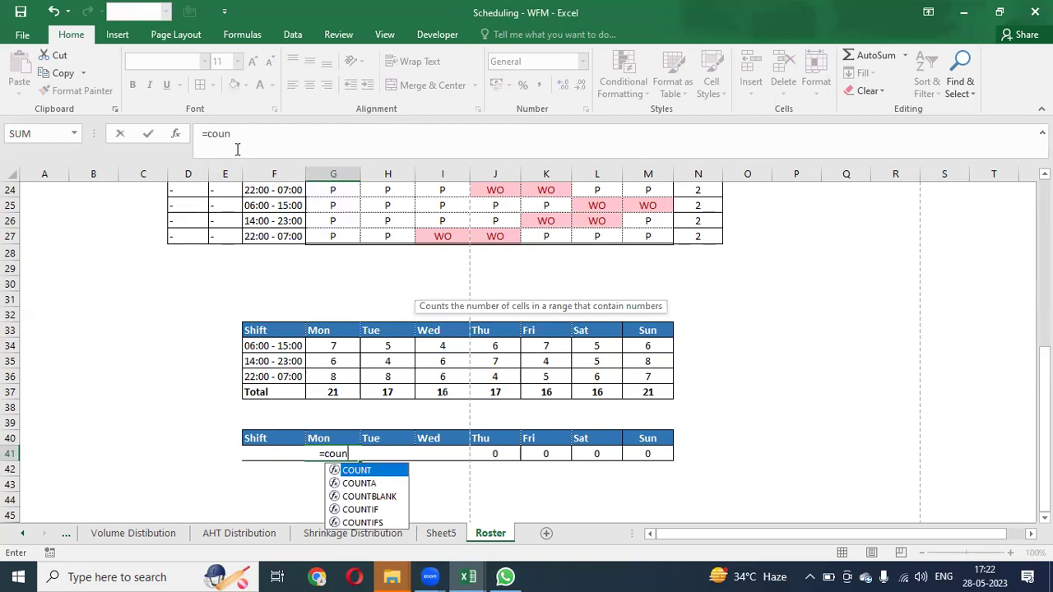
type("tif")
key("Tab")
key("Up")
key("Up")
key("Up")
key("Up")
key("Up")
key("Up")
key("Up")
key("Up")
key("Up")
key("Up")
key("Up")
key("Up")
key("Up")
key("Up")
key("ctrl+shift+Up")
key("shift+Down")
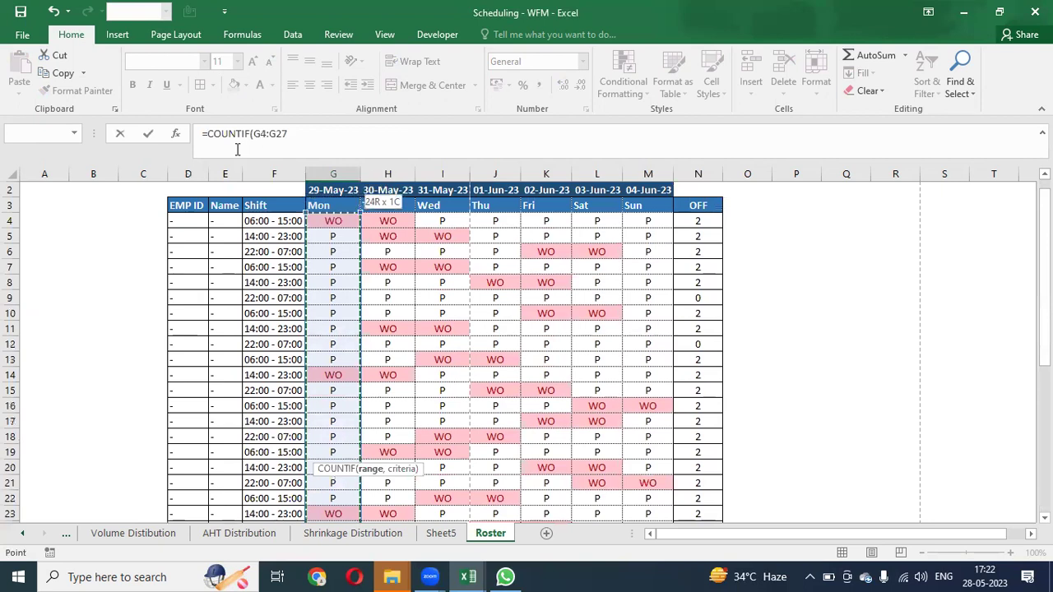
key("F4")
key("F4")
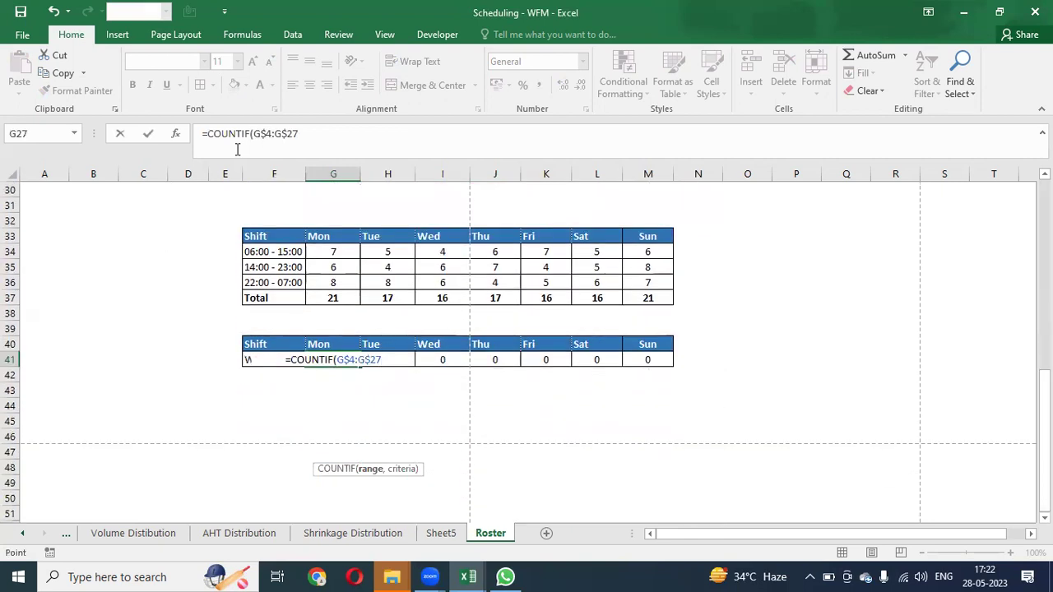
type(",")
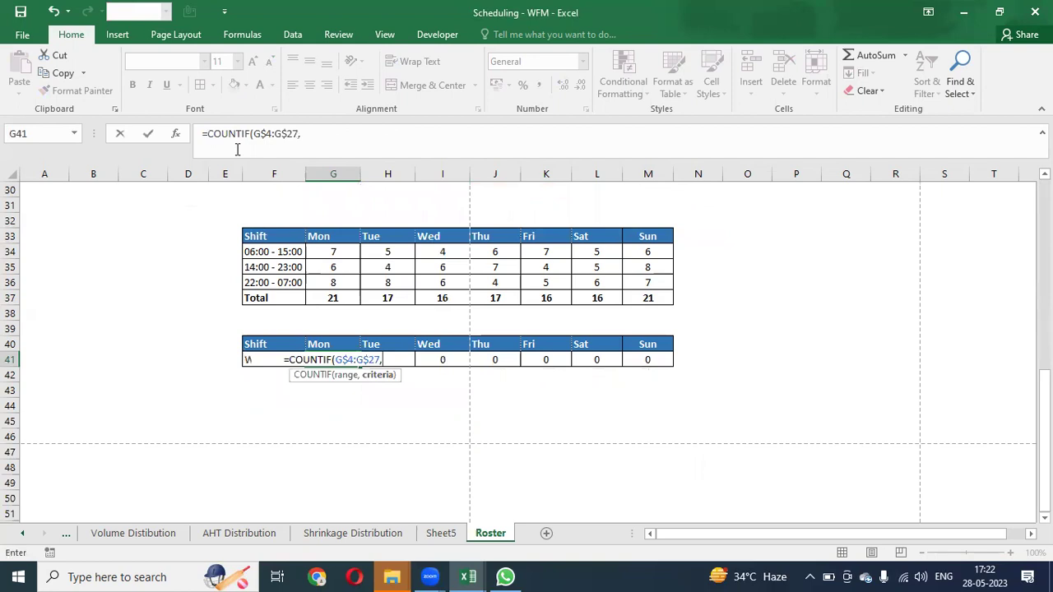
type("\"WO\")")
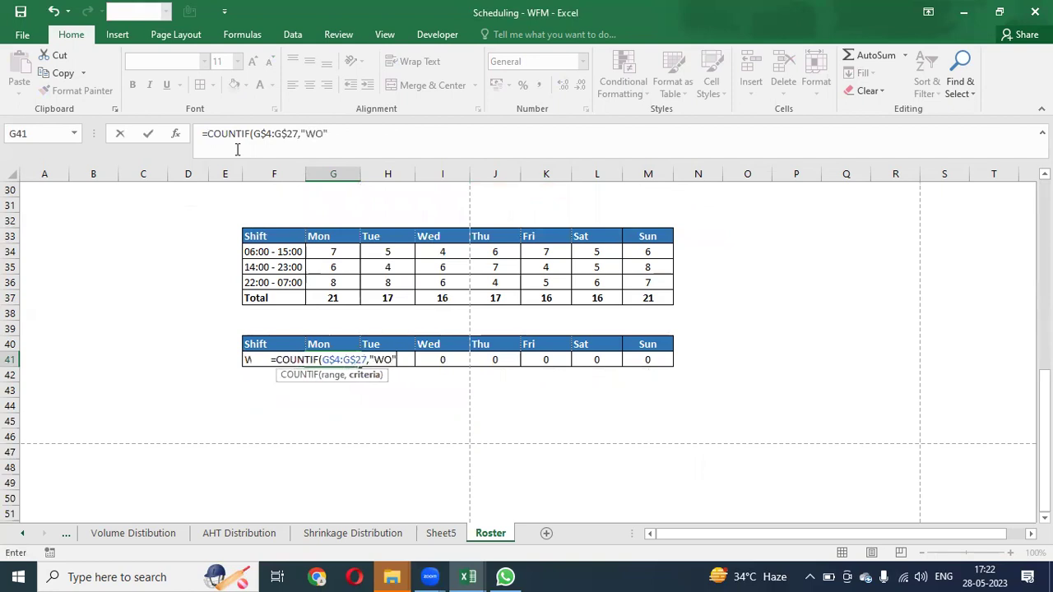
key("ctrl+Return")
Copy the G41 weekly-off formula across G41:M41 for every day through Sunday
key("ctrl+c")
key("ctrl+shift+Right")
key("alt+e")
key("s")
key("Return")
key("Escape")
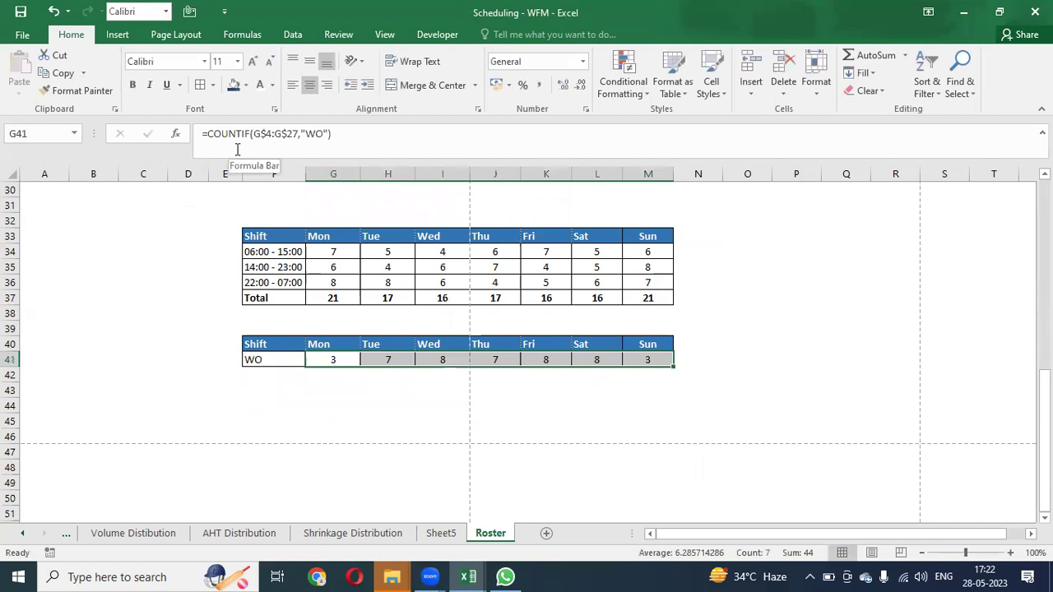
key("Down")
key("Down")
key("Down")
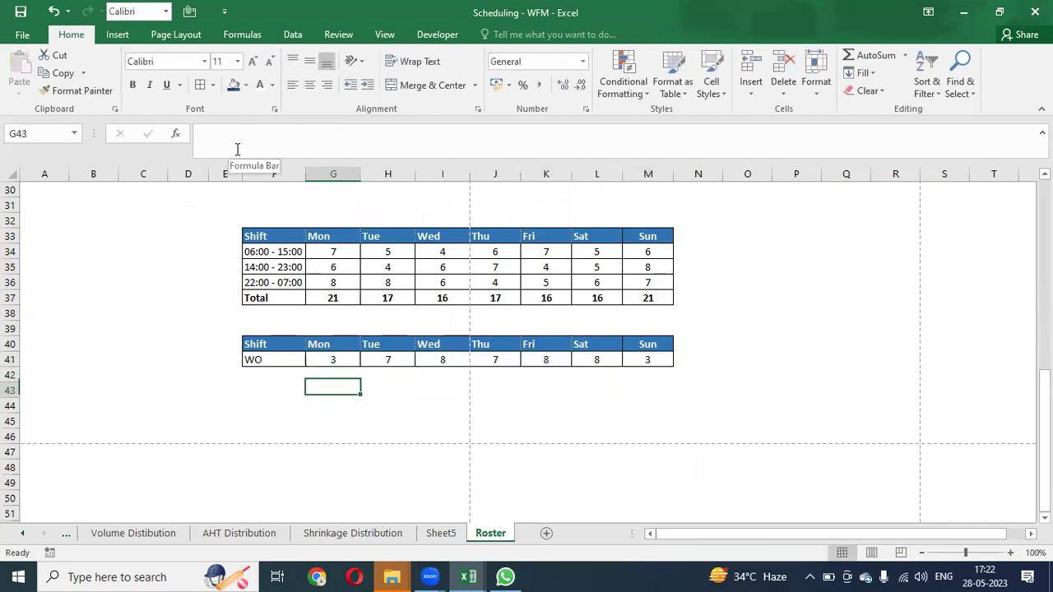
key("Up")
key("Up")
key("Up")
key("Up")
key("Up")
key("Up")
key("Up")
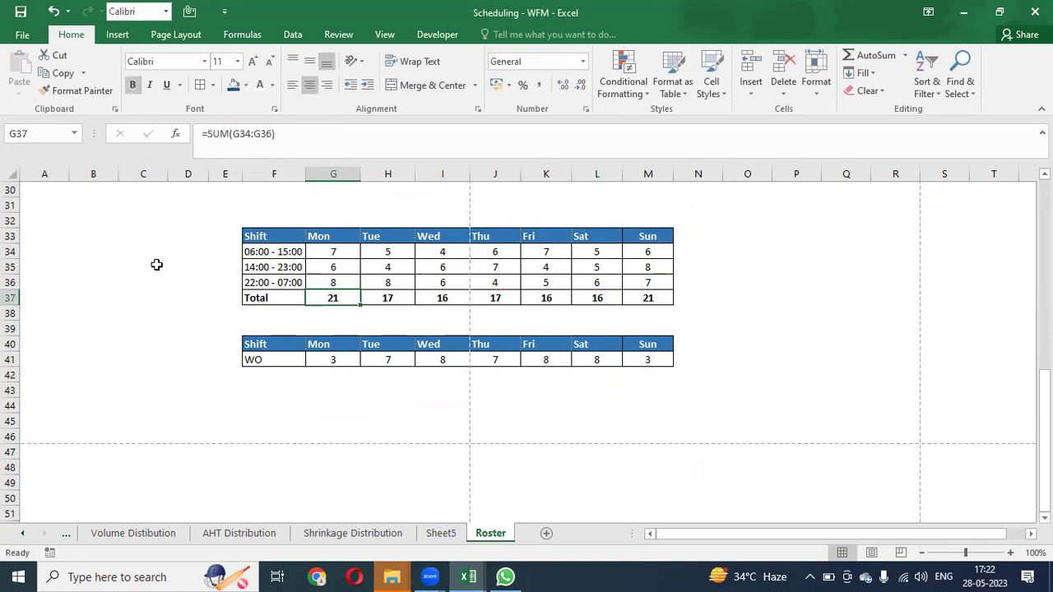
Open Sheet5 and go to the Intervals header in AU4 of its zero-filled weekday table
mouse_move(468, 576)
left_click(439, 535)
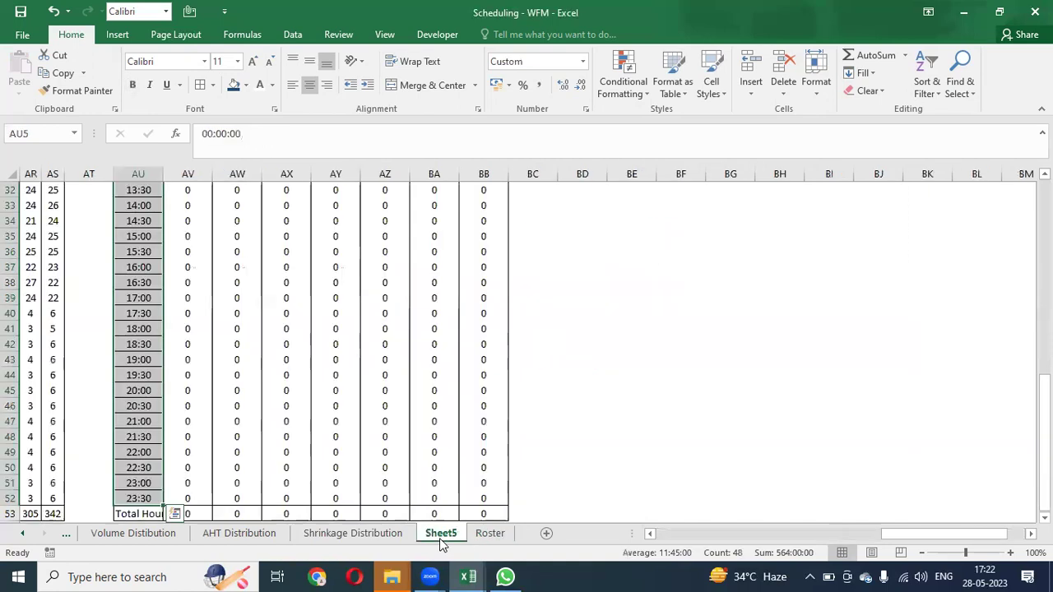
left_click(469, 367)
key("ctrl+Up")
key("Left")
key("Left")
key("Left")
key("Left")
key("Left")
key("Left")
key("Left")
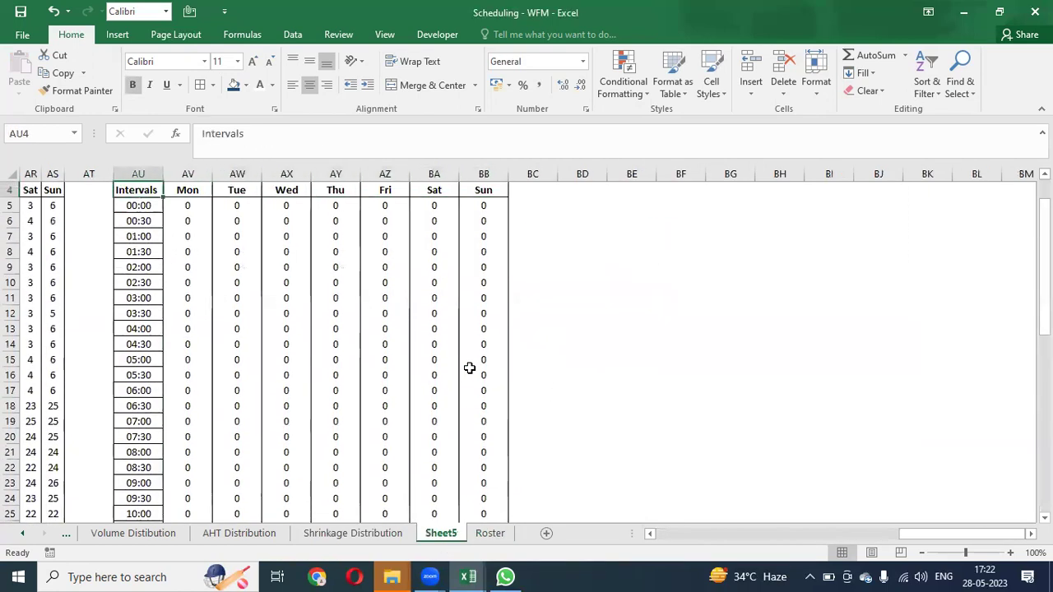
Clear the old formulas from the Schedule table's Monday-to-Sunday interval cells, AV5:BB52, keeping the headers and total row
key("Down")
key("Right")
key("ctrl+shift+Right")
key("ctrl+shift+Down")
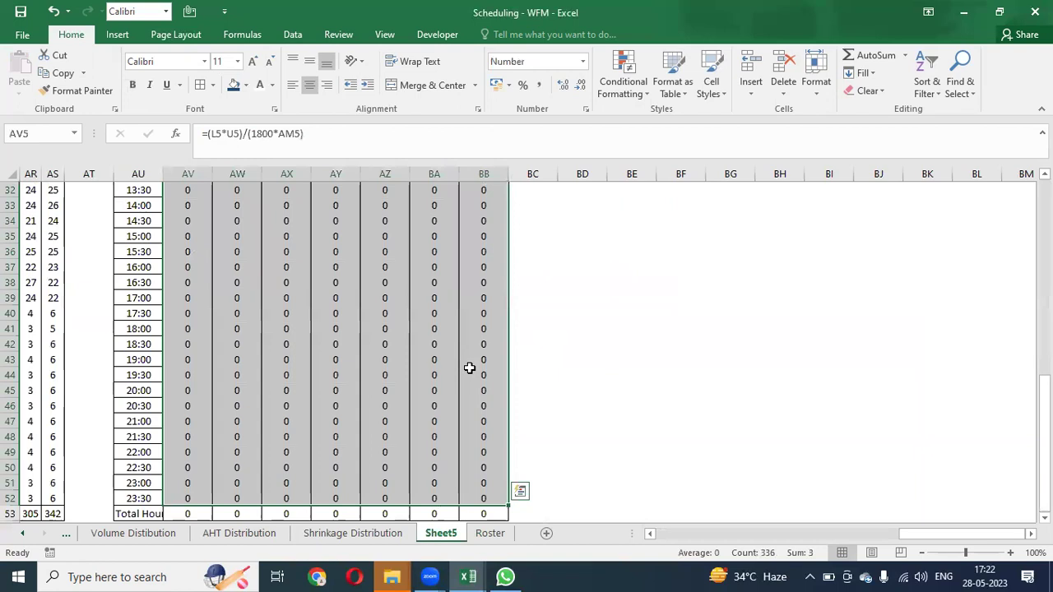
key("Delete")
Begin a formula in AV17, the Monday cell for the 06:00 interval of the Schedule table
key("Down")
key("Down")
key("Down")
key("Down")
key("Down")
key("Down")
key("Down")
key("Down")
key("Down")
key("Down")
key("Down")
key("Down")
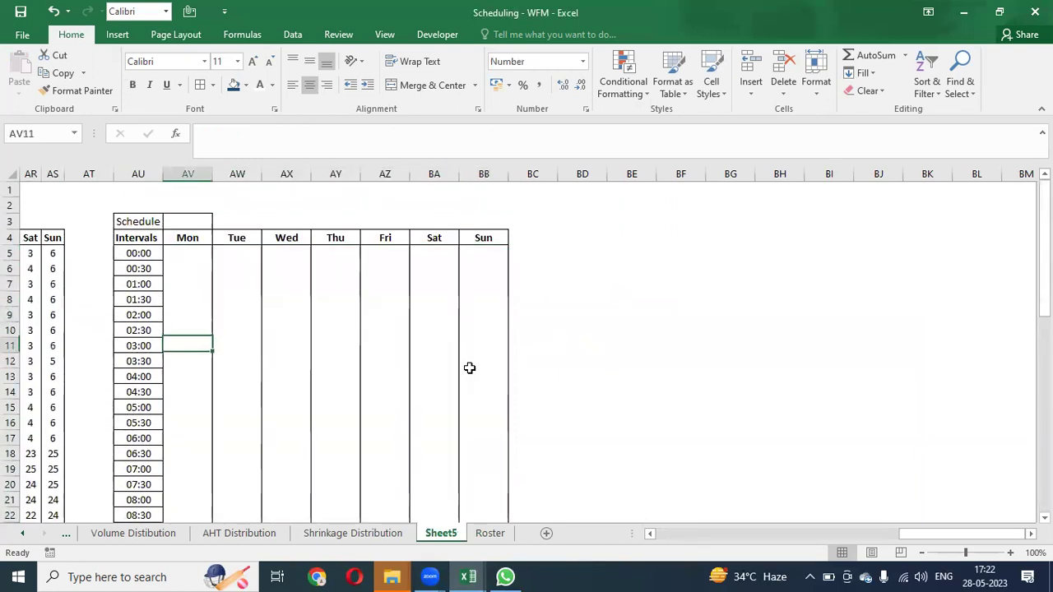
key("Down")
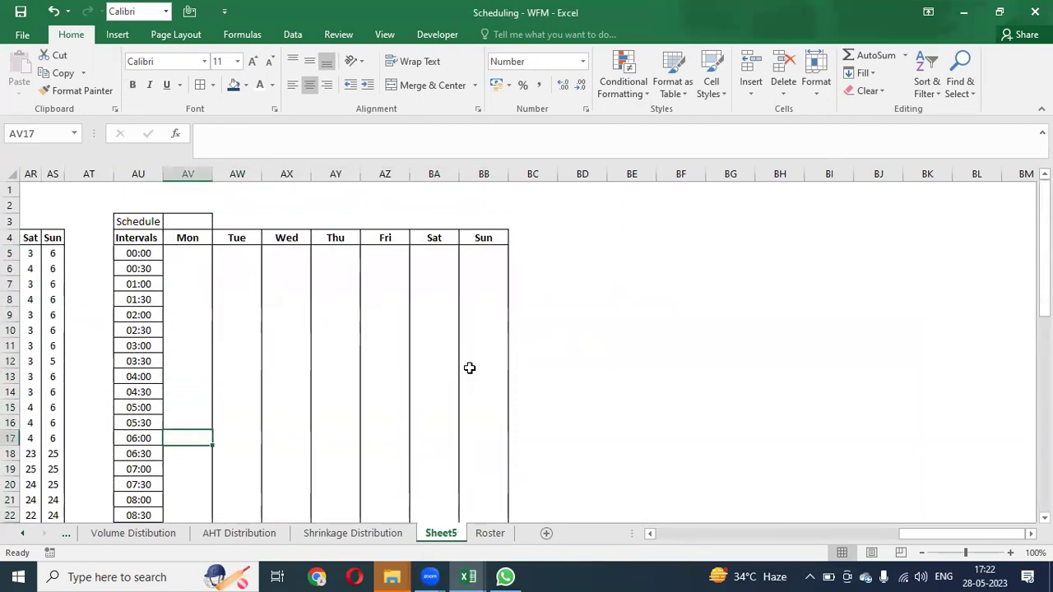
type("=")
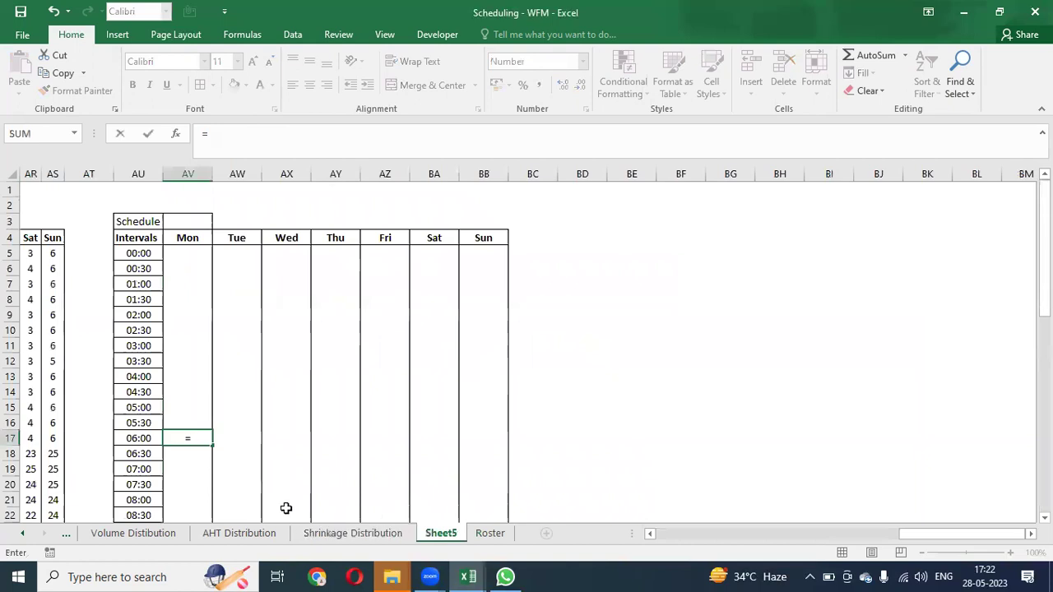
Link the Monday 06:00 schedule cell AV17 to the Roster sheet's Monday 06:00 - 15:00 count with =Roster!G$34
left_click(486, 534)
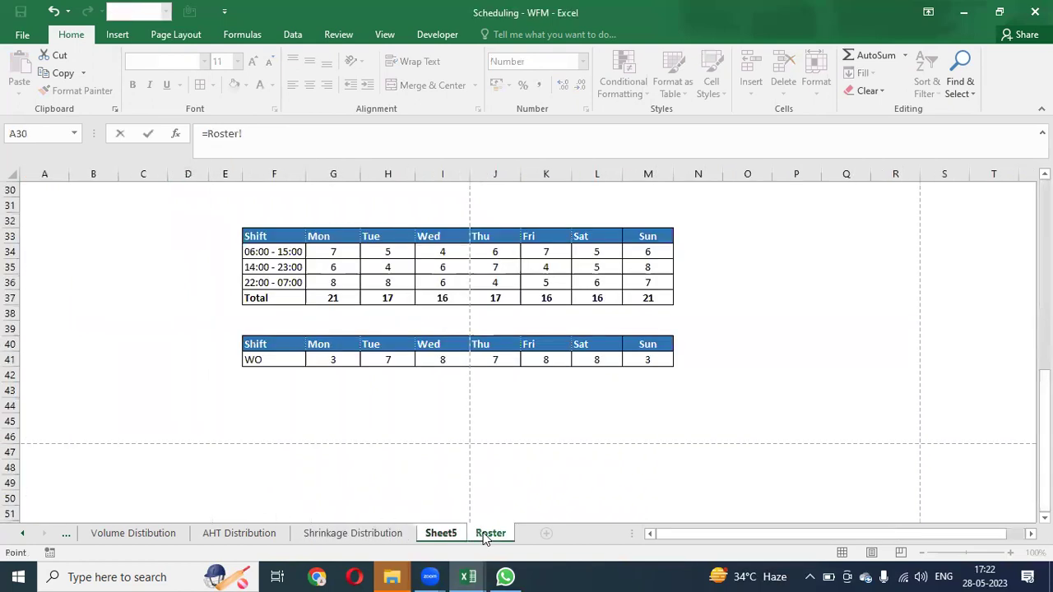
left_click(331, 253)
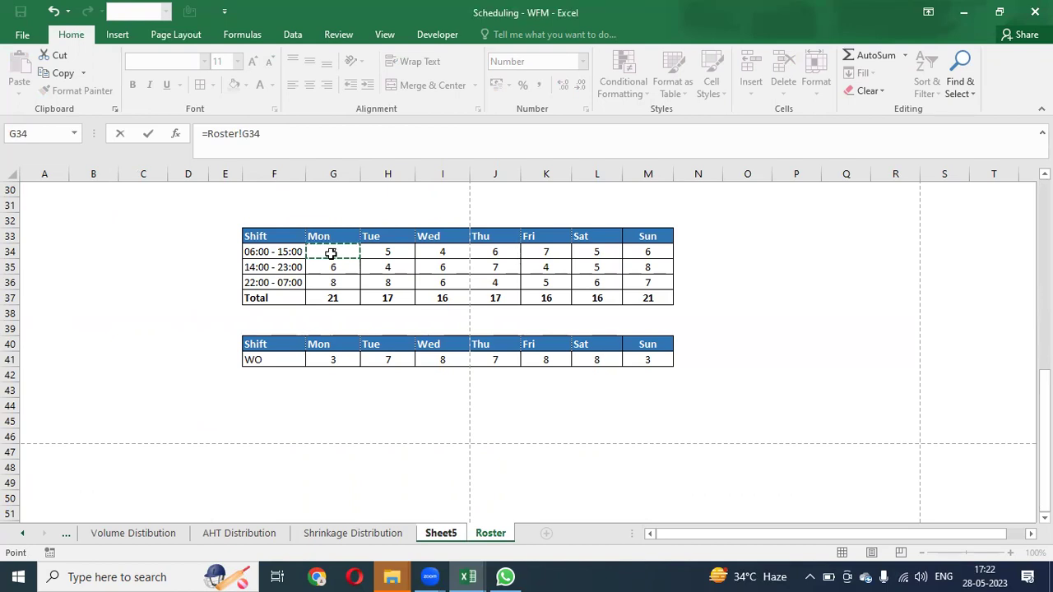
key("F4")
key("F4")
type("+")
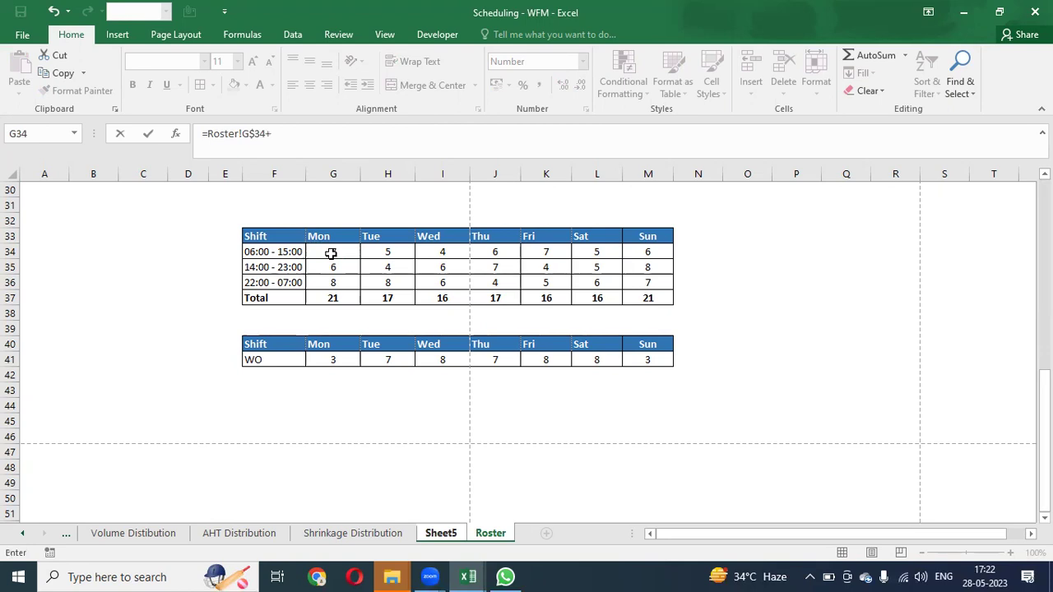
key("Return")
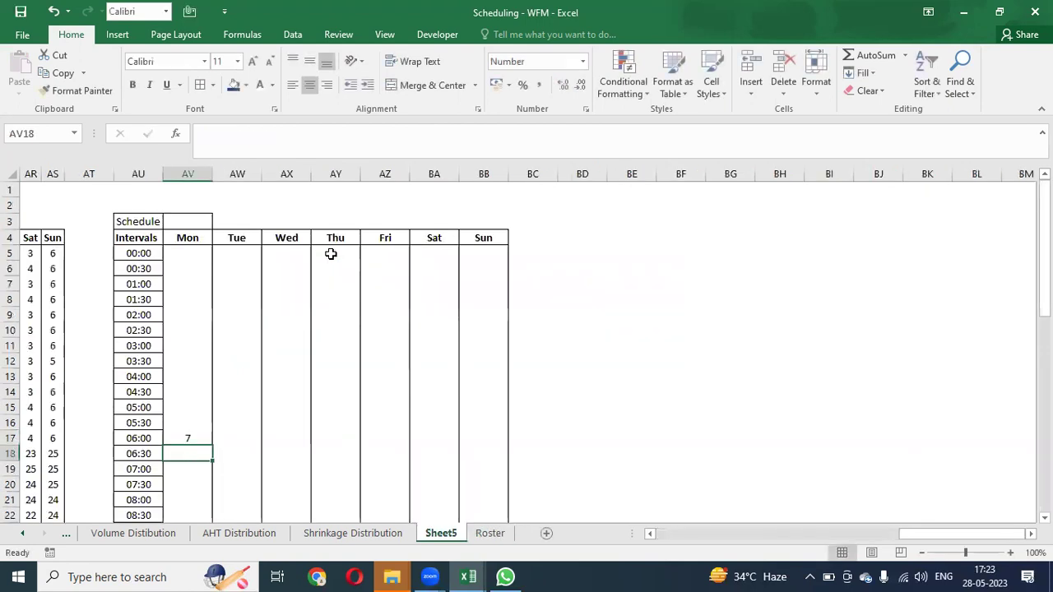
Copy the Monday 06:00 formula down through the 15:00 interval and clear the extra 15:00 cell
key("Up")
key("ctrl+c")
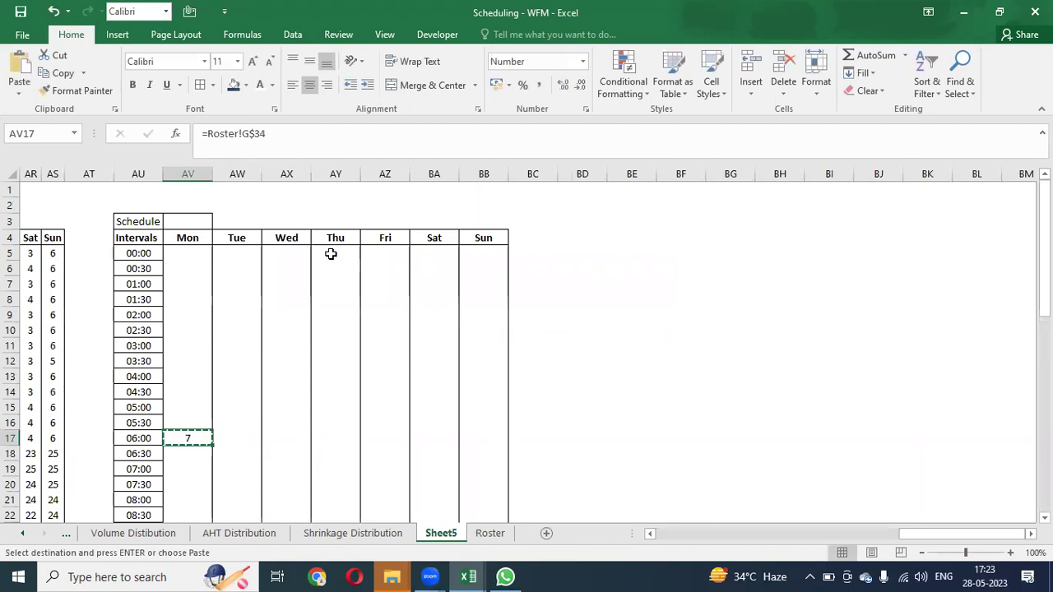
key("shift+Down")
key("shift+Down")
key("shift+Down")
key("shift+Down")
key("shift+Down")
key("shift+Down")
key("shift+Down")
key("shift+Down")
key("shift+Down")
key("shift+Down")
key("shift+Down")
key("shift+Down")
key("shift+Down")
key("shift+Down")
key("shift+Down")
key("shift+Down")
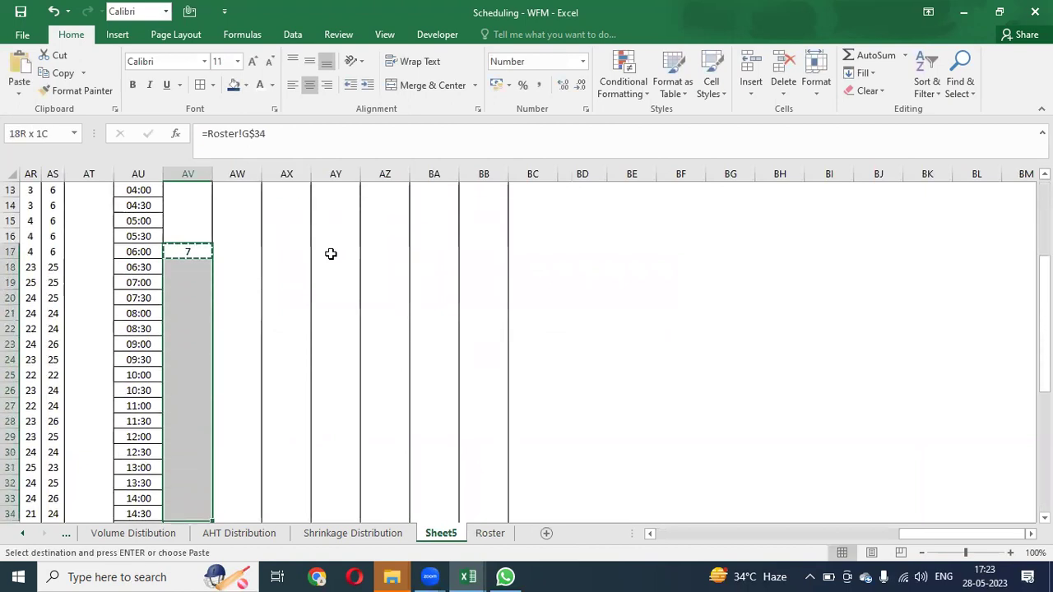
key("shift+Down")
key("shift+Down")
key("shift+Down")
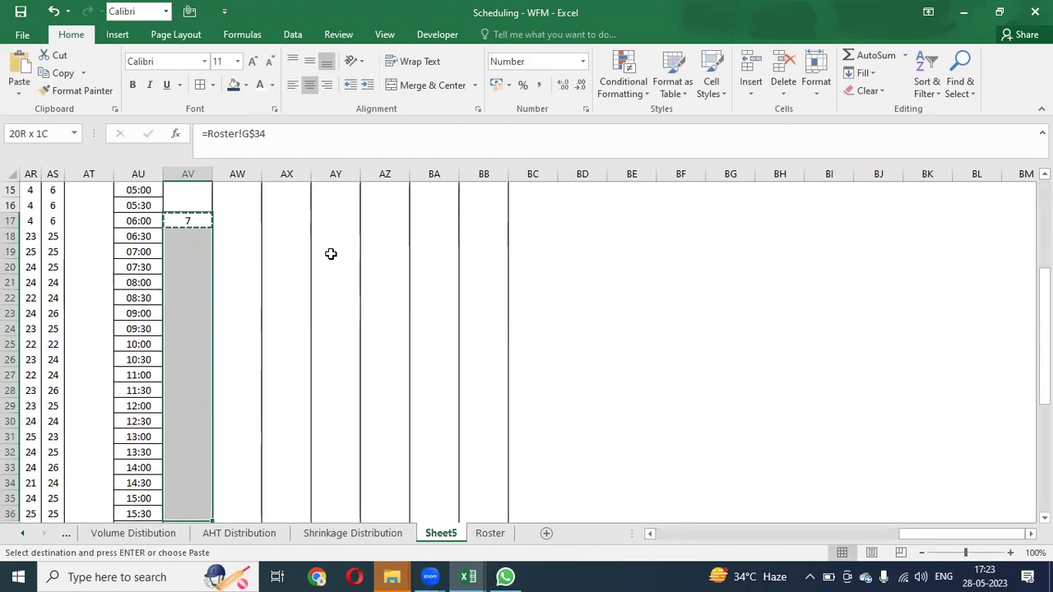
key("shift+Up")
key("shift+Up")
key("shift+Down")
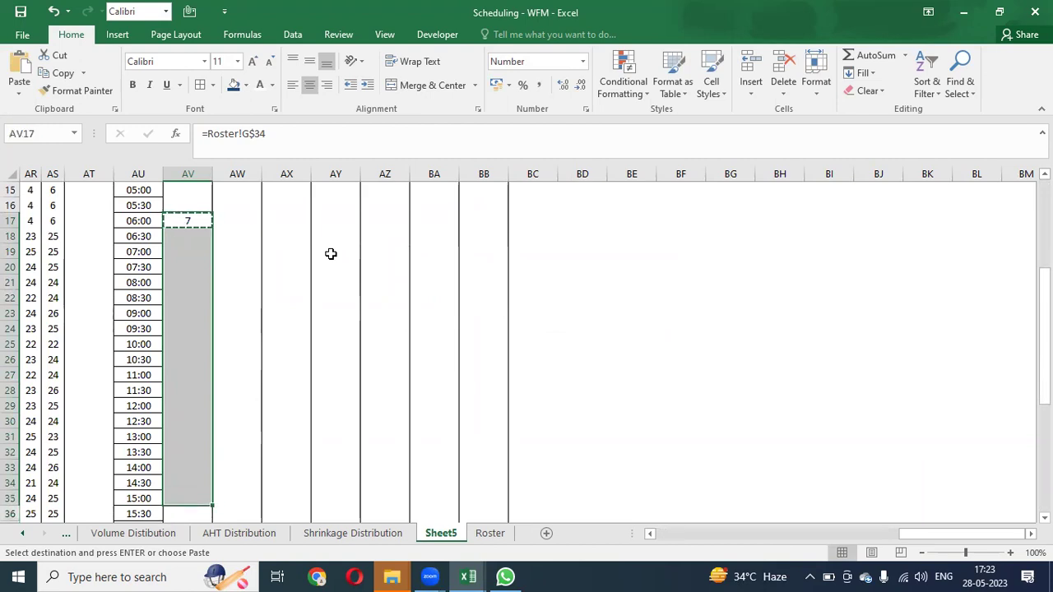
key("ctrl+v")
key("ctrl+Down")
key("Up")
key("Up")
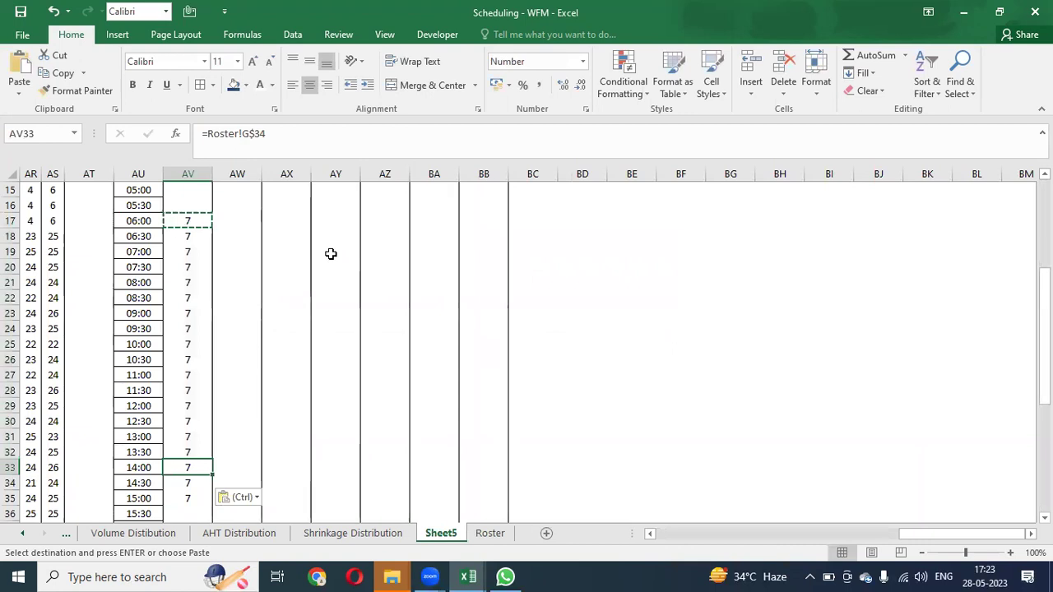
key("Down")
key("Down")
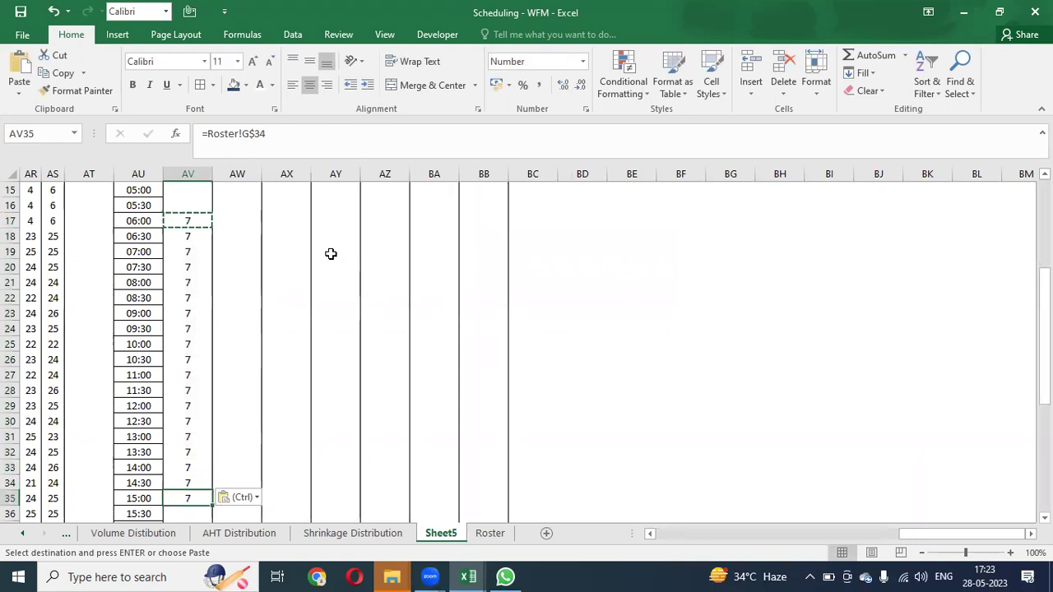
key("Delete")
key("Up")
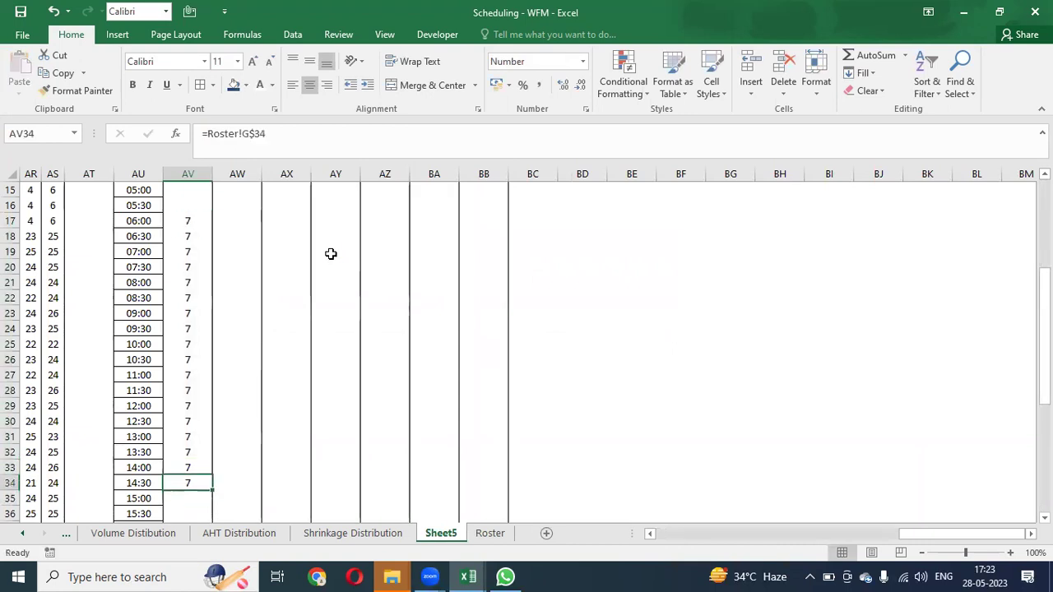
key("Up")
key("F3")
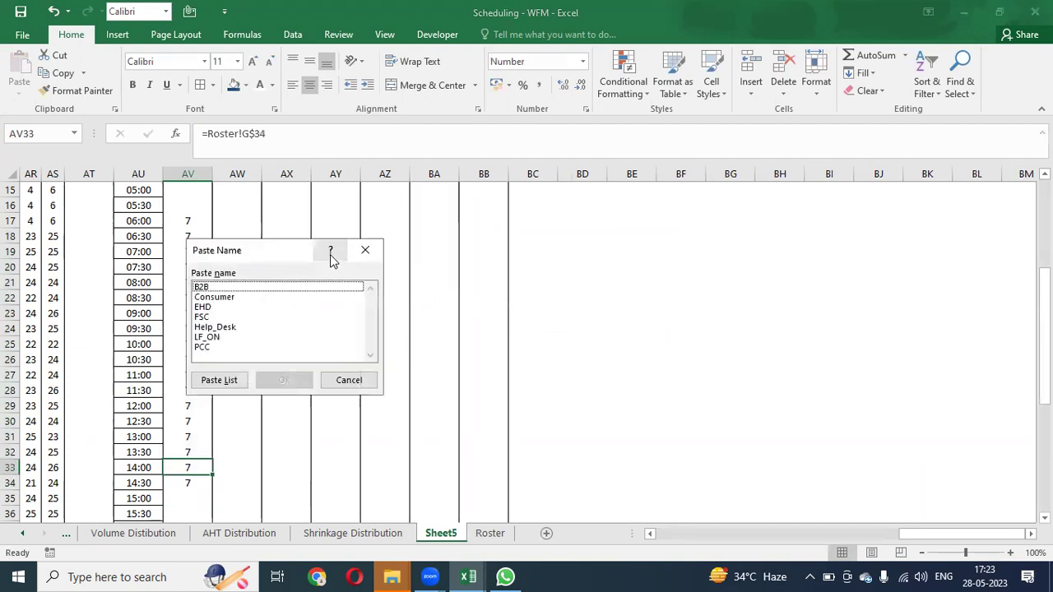
key("Escape")
key("F2")
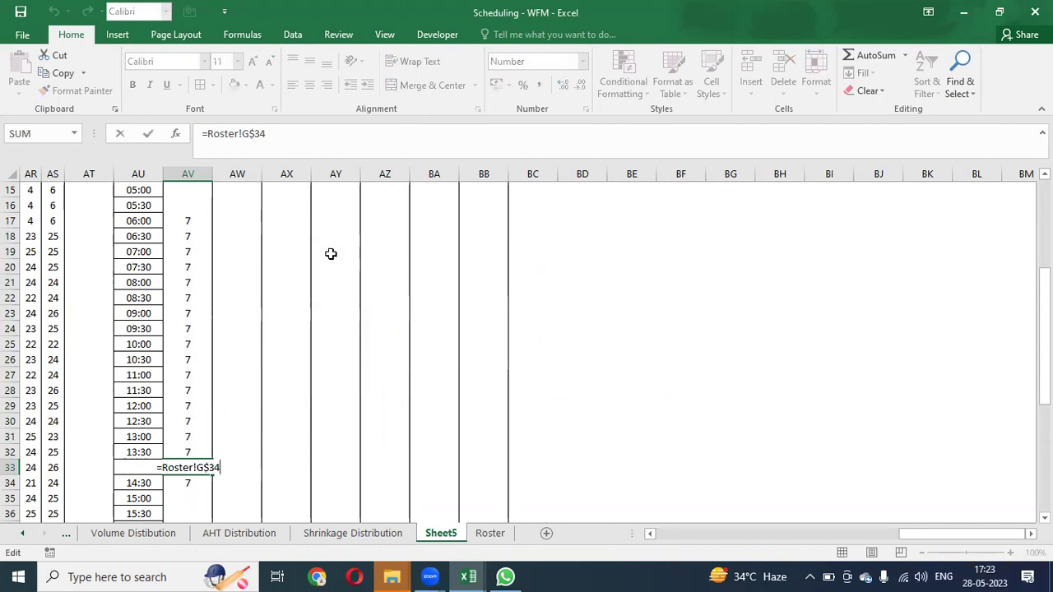
key("F9")
key("ctrl+Return")
key("Escape")
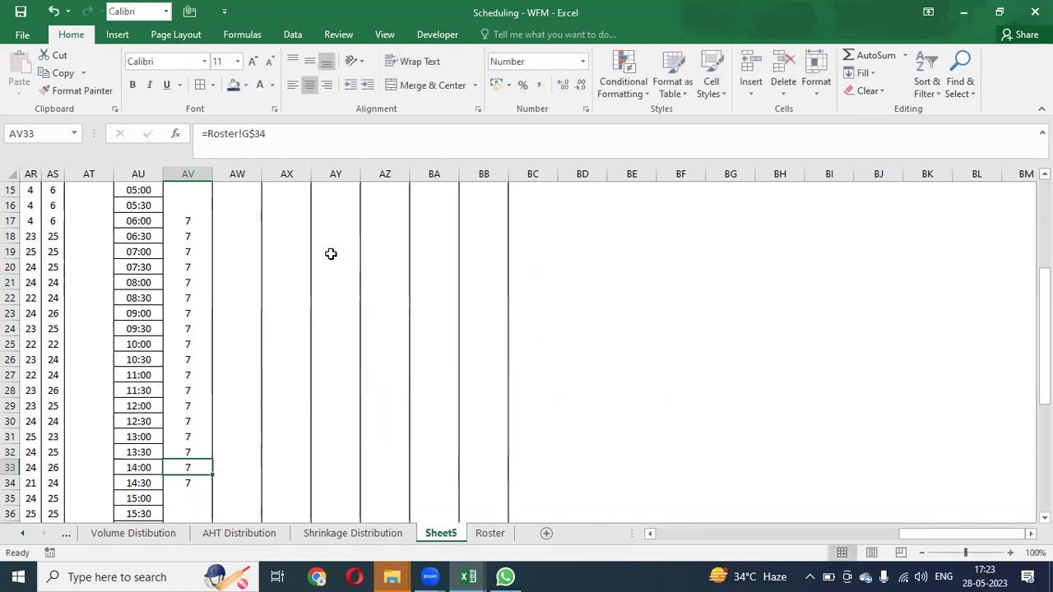
Add the Monday 14:00 - 23:00 shift count to the 14:00 cell's formula, making it =Roster!G$34+Roster!G$35
key("F2")
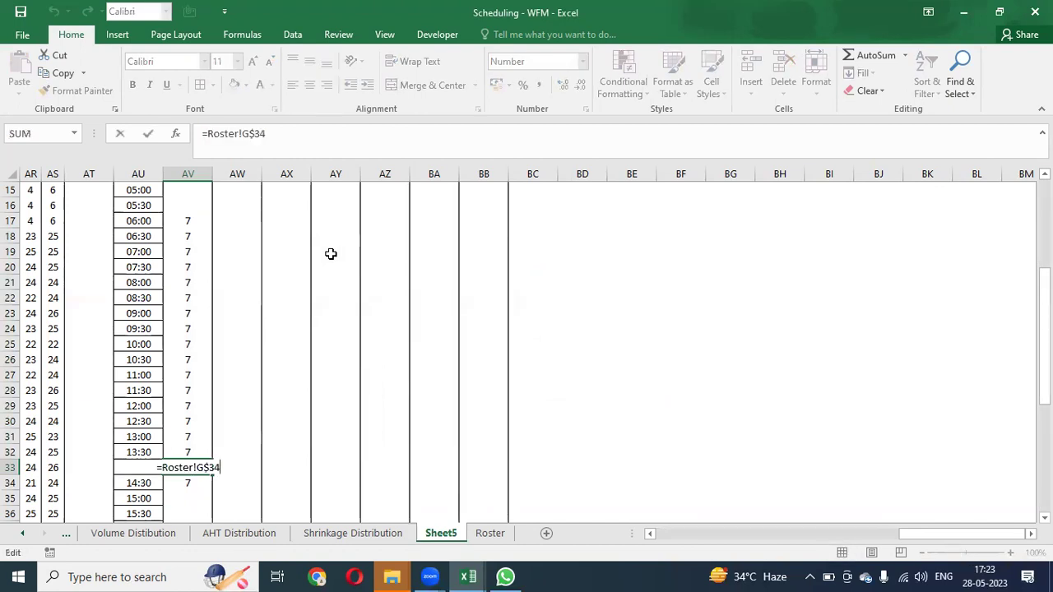
type("+")
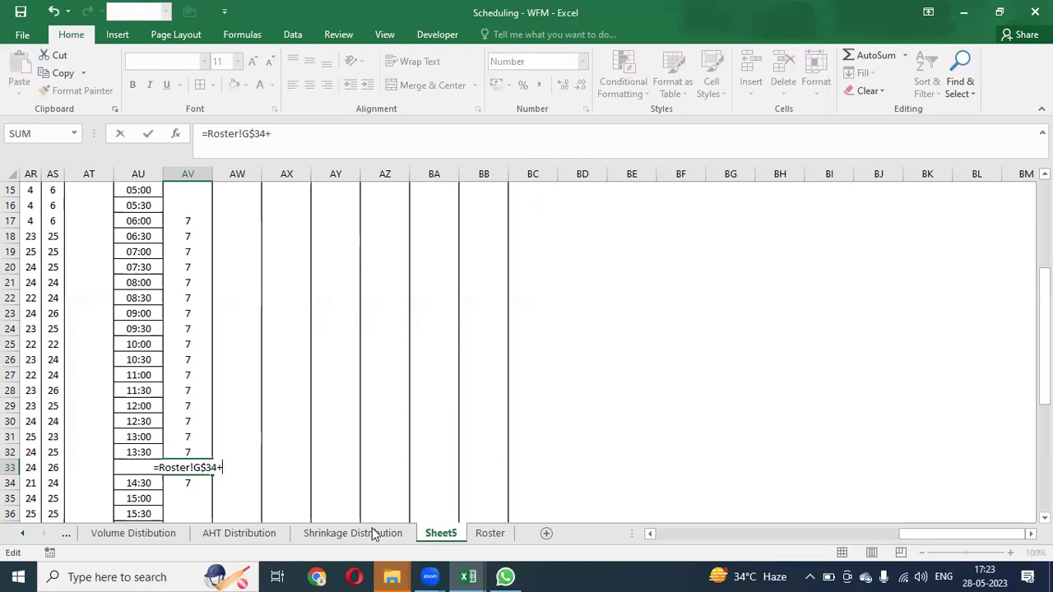
left_click(492, 534)
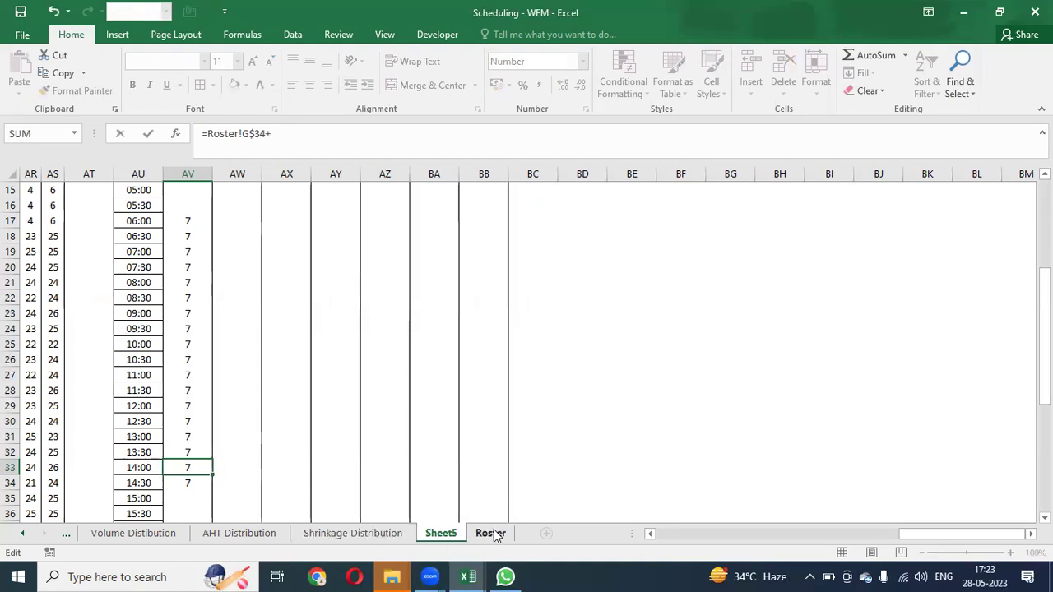
left_click(336, 268)
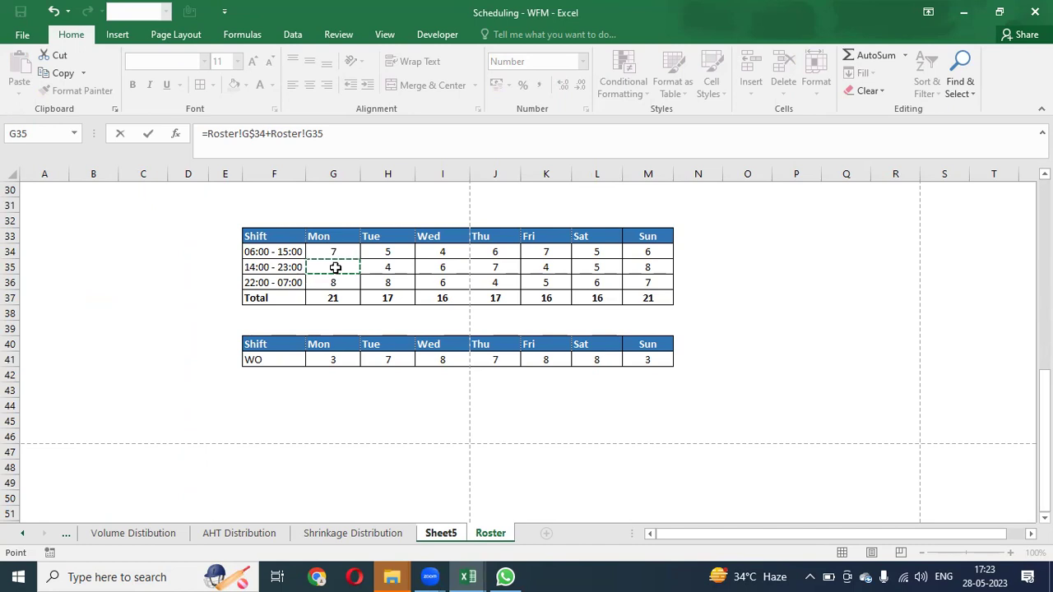
key("F4")
key("F4")
key("Return")
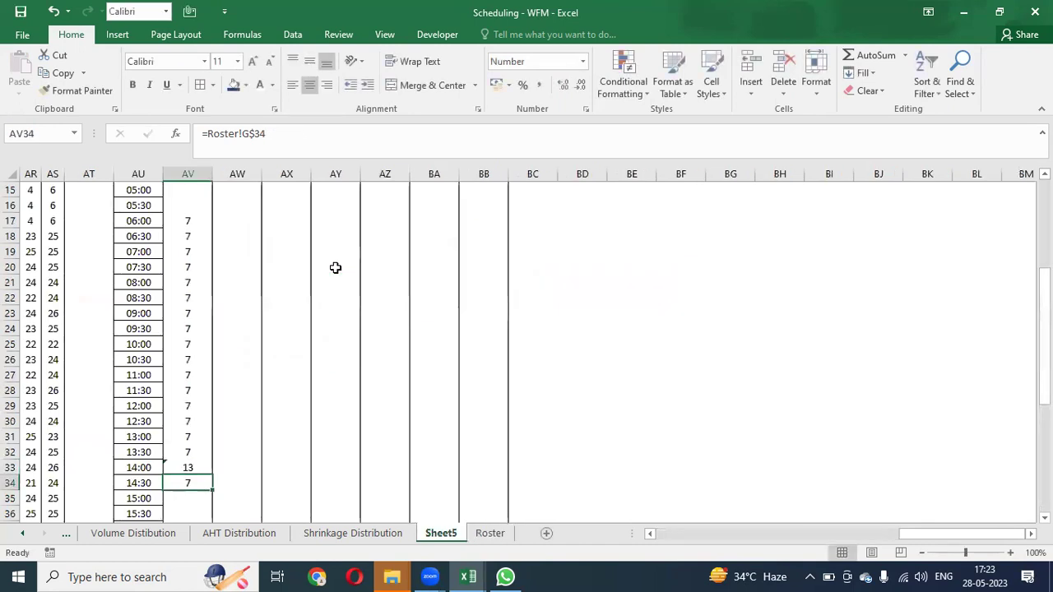
Paste the Monday 14:00 interval's formula into the 14:30 and 15:00 cells
key("Up")
key("ctrl+c")
key("shift+Down")
key("shift+Down")
key("shift+Down")
key("shift+Down")
key("shift+Down")
key("shift+Down")
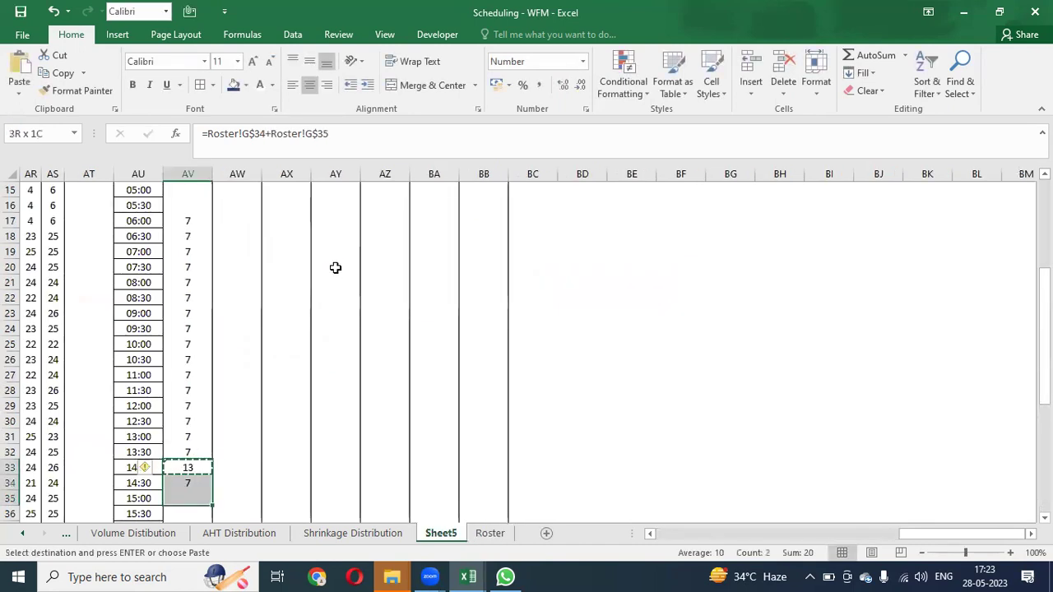
key("shift+Up")
key("shift+Up")
key("shift+Up")
key("shift+Up")
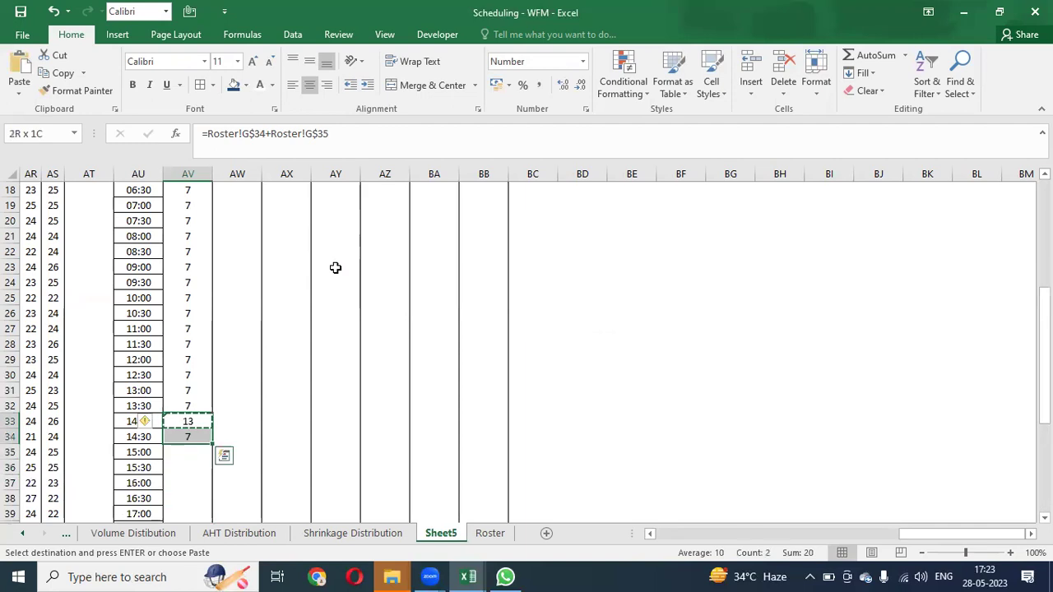
key("s")
key("f")
key("Return")
Remove the first shift's reference from the Monday 15:00 formula so it reads =Roster!G$35
key("Down")
key("Down")
key("F2")
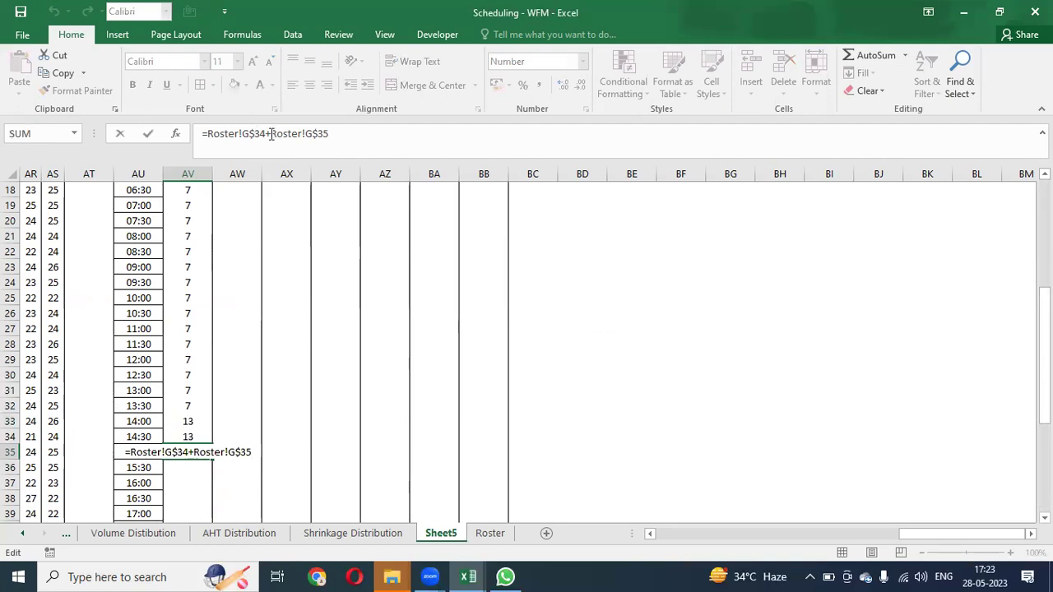
left_click_drag(270, 134, 208, 133)
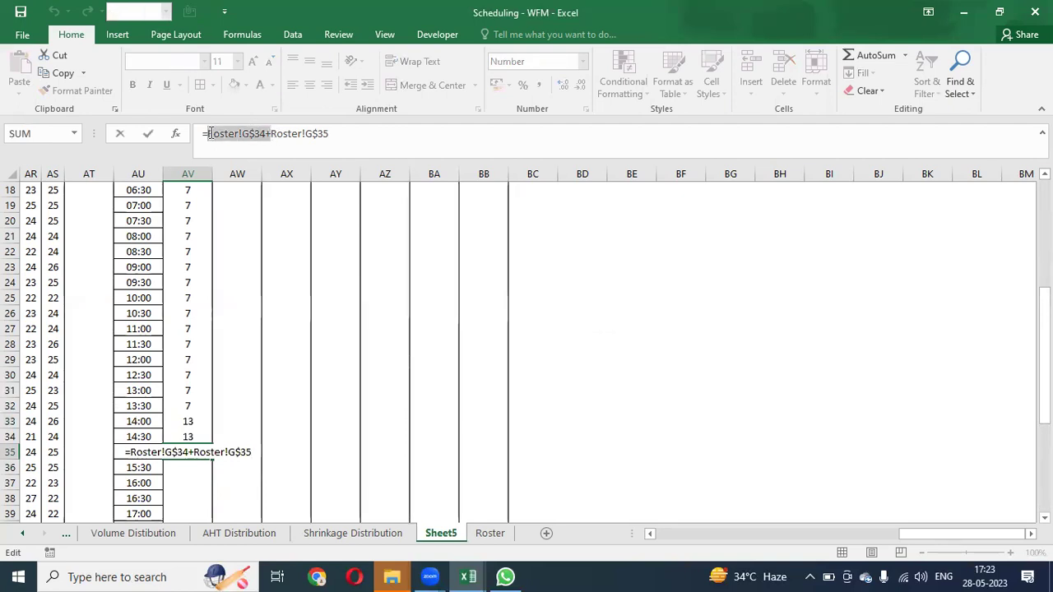
key("BackSpace")
key("Return")
Copy the Monday 15:00 formula down through the 22:00 interval in AV49
key("Up")
key("ctrl+c")
key("shift+Down")
key("shift+Down")
key("shift+Down")
key("shift+Down")
key("shift+Down")
key("shift+Down")
key("shift+Down")
key("shift+Down")
key("shift+Down")
key("shift+Down")
key("shift+Down")
key("shift+Down")
key("shift+Down")
key("shift+Down")
key("shift+Down")
key("shift+Down")
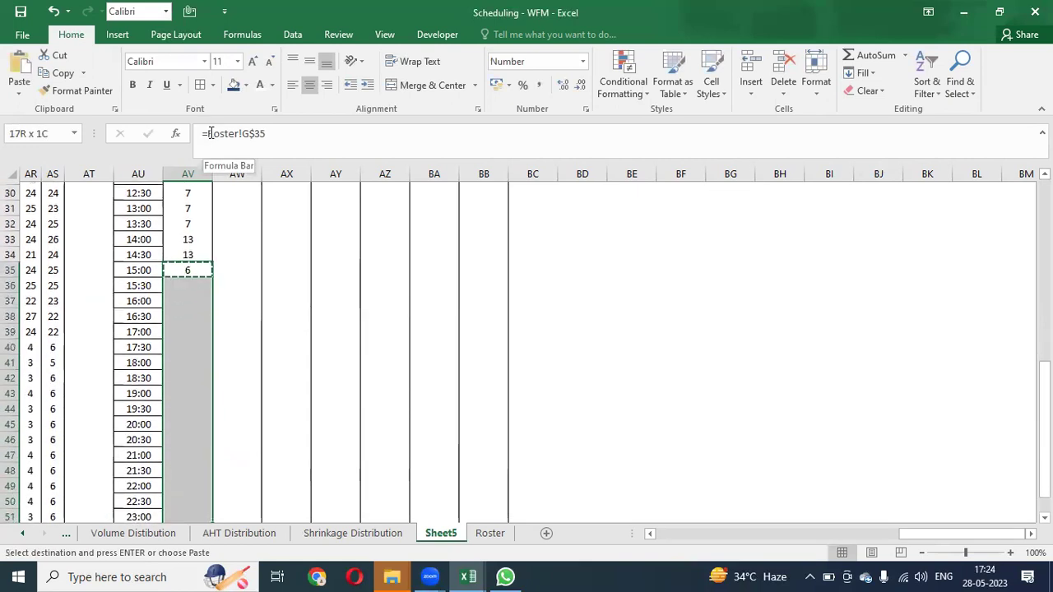
key("shift+Down")
key("shift+Down")
key("shift+Down")
key("shift+Up")
key("shift+Up")
key("shift+Up")
key("shift+Up")
key("shift+Up")
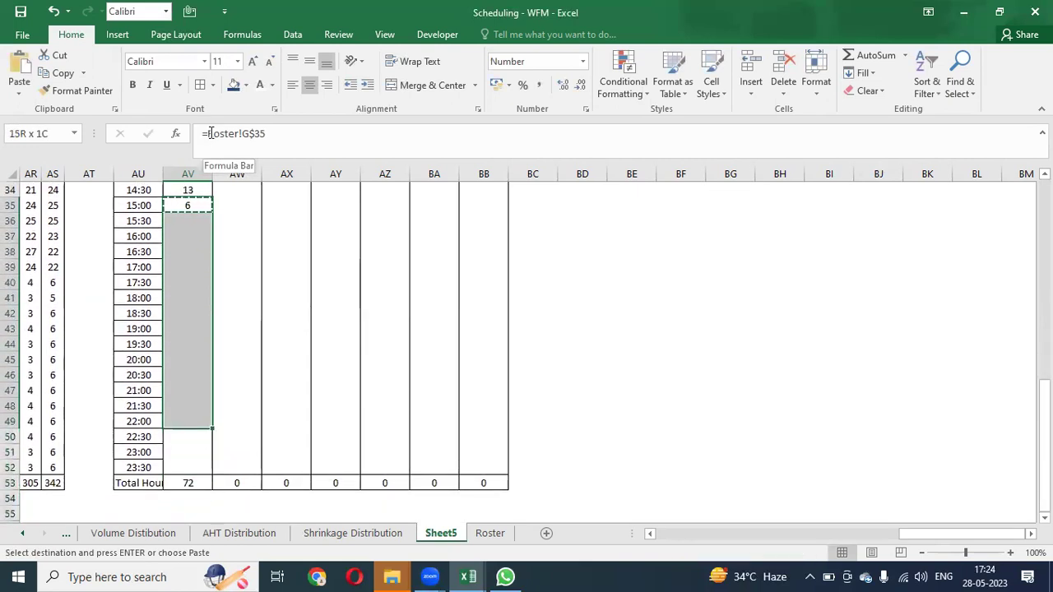
key("ctrl+alt+v")
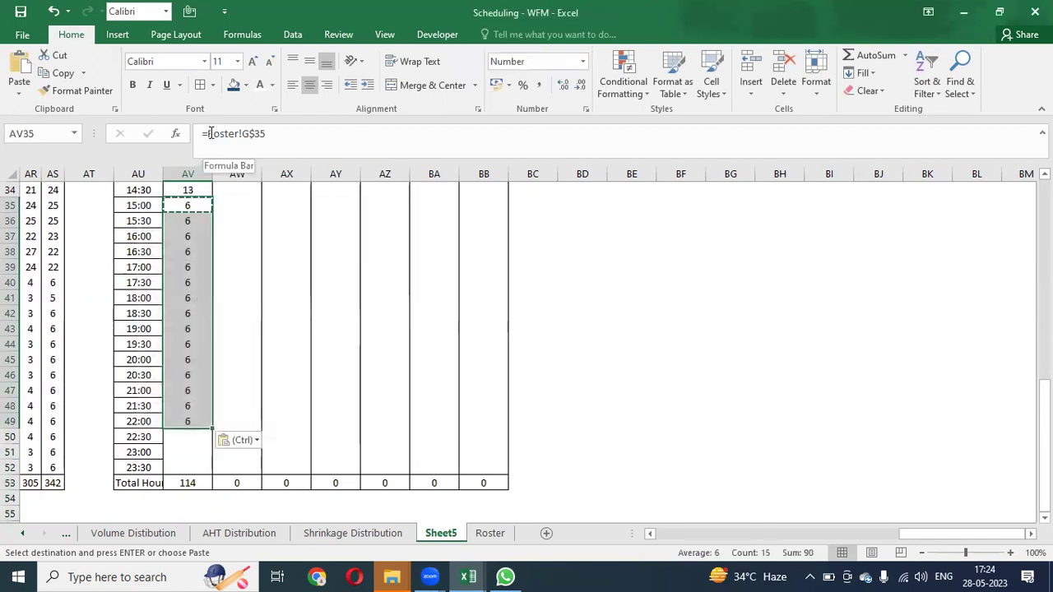
Go down the filled Monday intervals to the 22:00 cell AV49 and inspect its formula
key("Down")
key("Down")
key("Down")
key("Down")
key("Down")
key("Down")
key("Down")
key("Down")
key("Down")
key("Down")
key("Down")
key("Down")
key("Down")
key("Down")
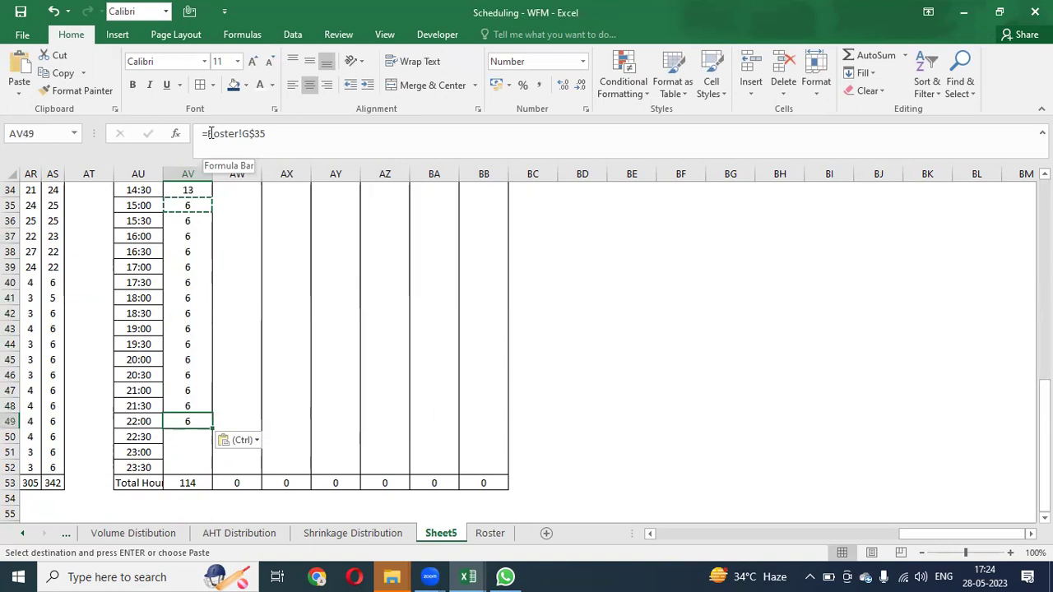
key("alt+Tab")
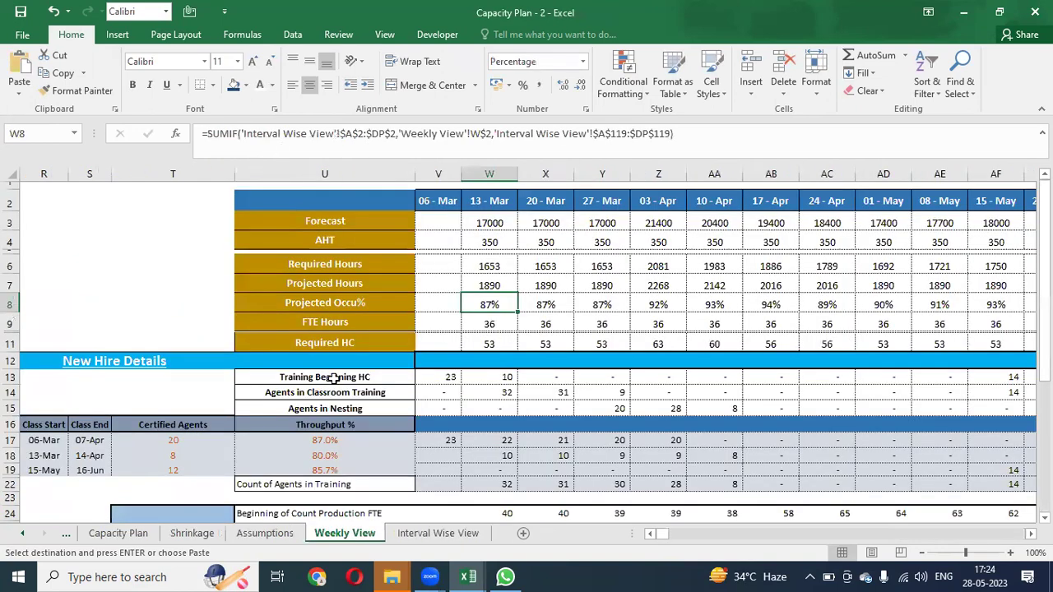
key("alt+Tab")
On the Roster sheet, insert blank cells at G33:G37 before Mon in the shift count table, shifting the existing cells right
left_click(488, 534)
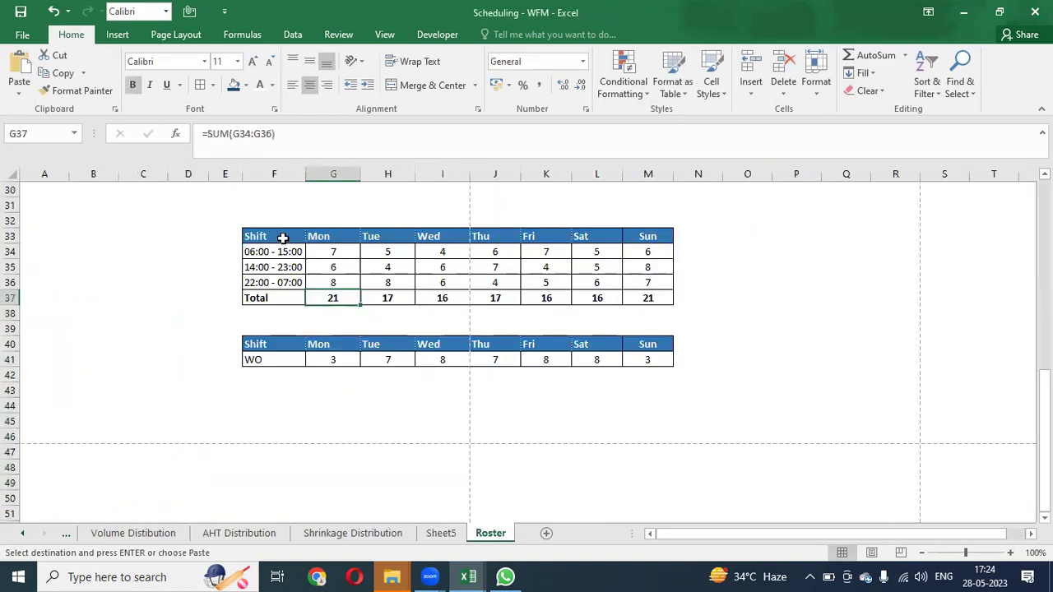
scroll(282, 238, "up", 8)
scroll(282, 237, "down", 5)
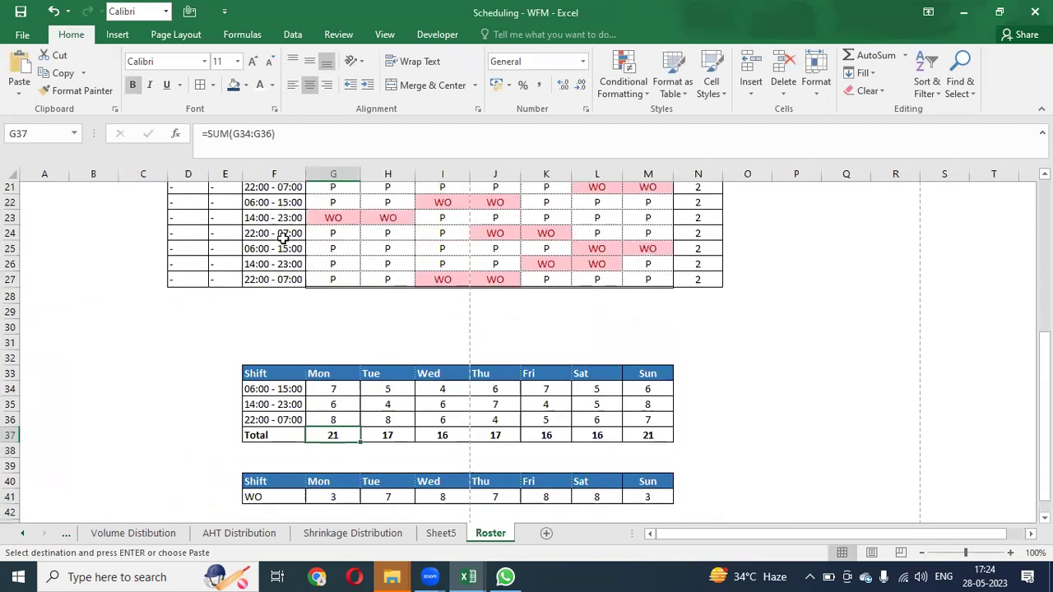
scroll(282, 238, "down", 3)
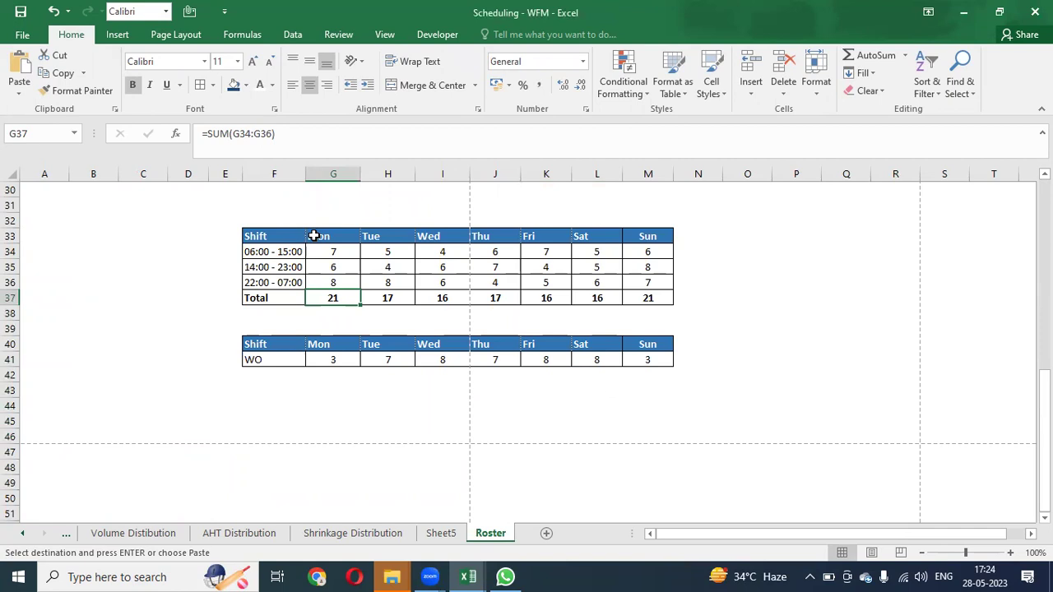
left_click(314, 236)
key("shift+Down")
key("shift+Down")
key("shift+Down")
key("shift+Down")
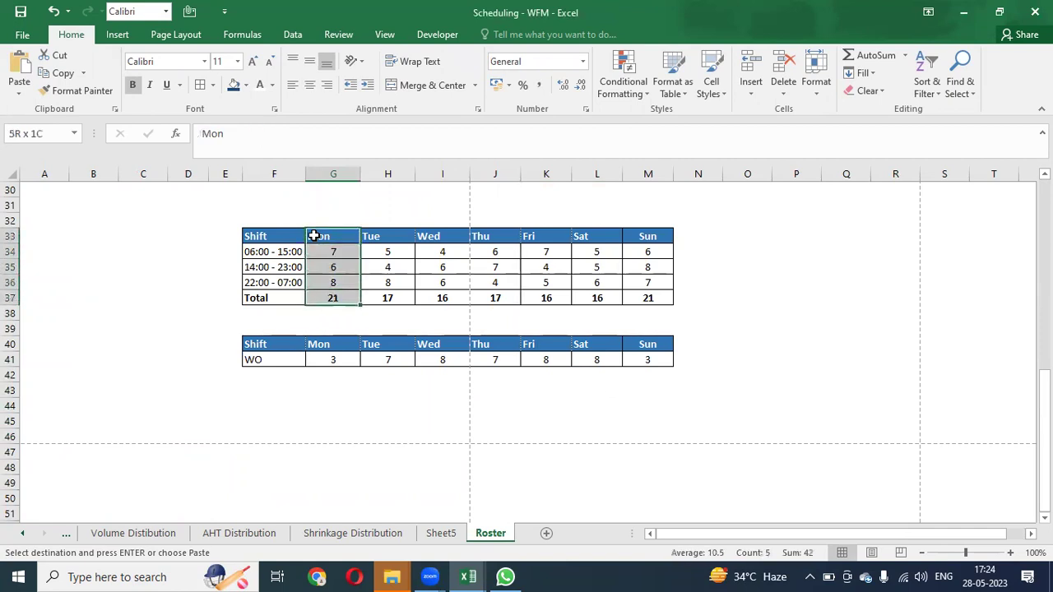
key("ctrl+shift+plus")
key("Return")
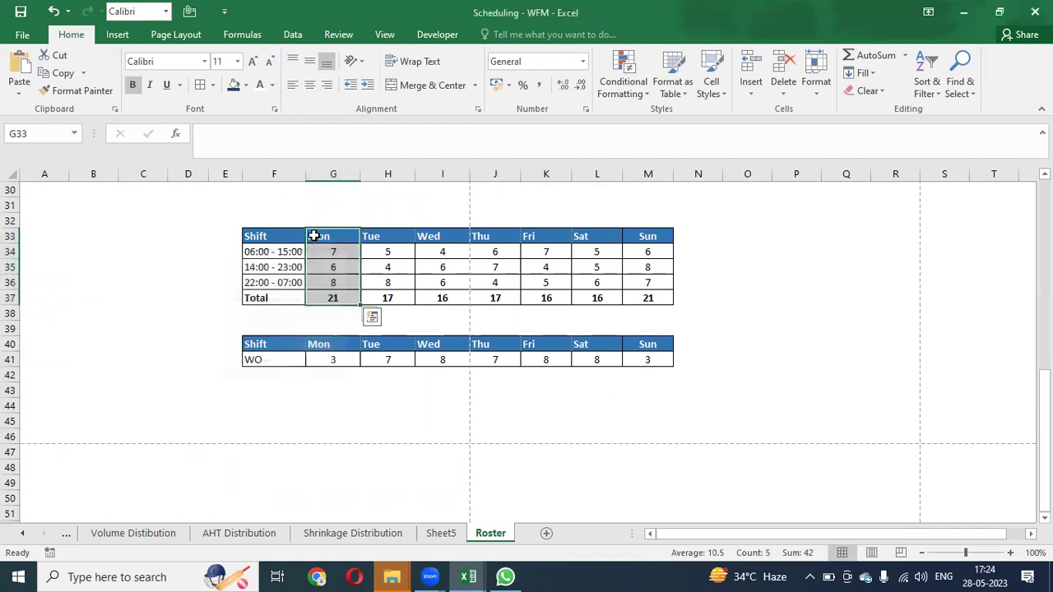
Inspect the shifted formulas in the shift count table, from the Monday total to the Sunday 22:00 - 07:00 count
key("Down")
key("Down")
key("Down")
key("Down")
key("Right")
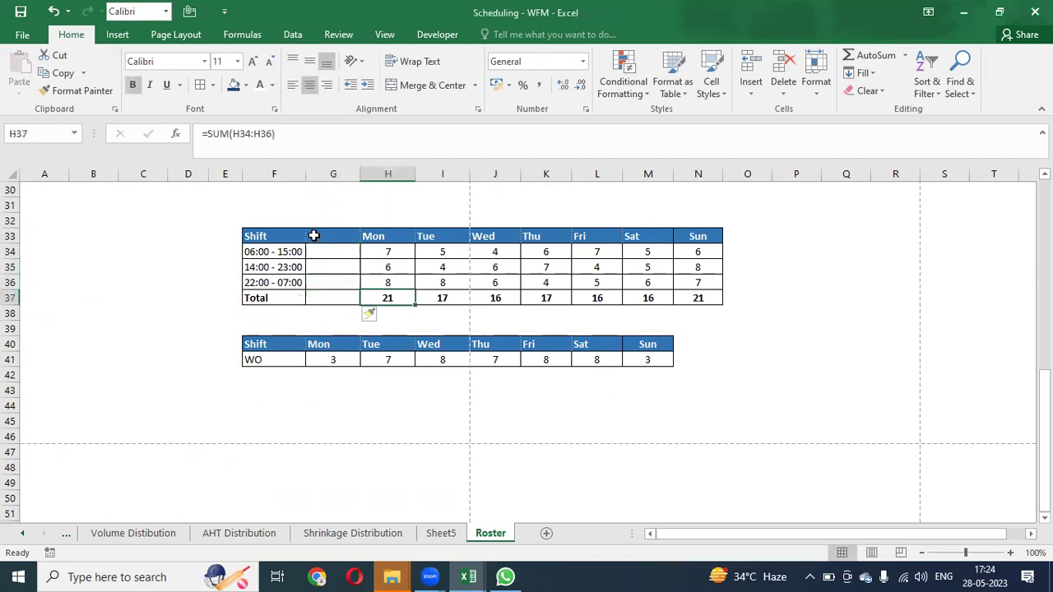
key("Up")
key("ctrl+Right")
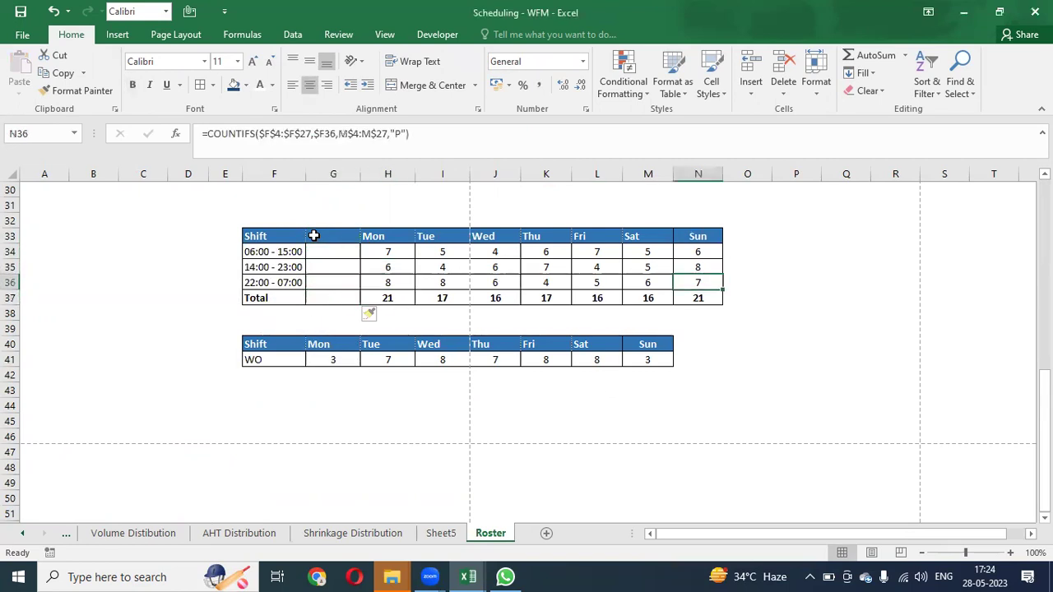
In the blank column before Mon, link the 22:00 - 07:00 cell G36 to the Sunday count with =N36
key("ctrl+Left")
key("Left")
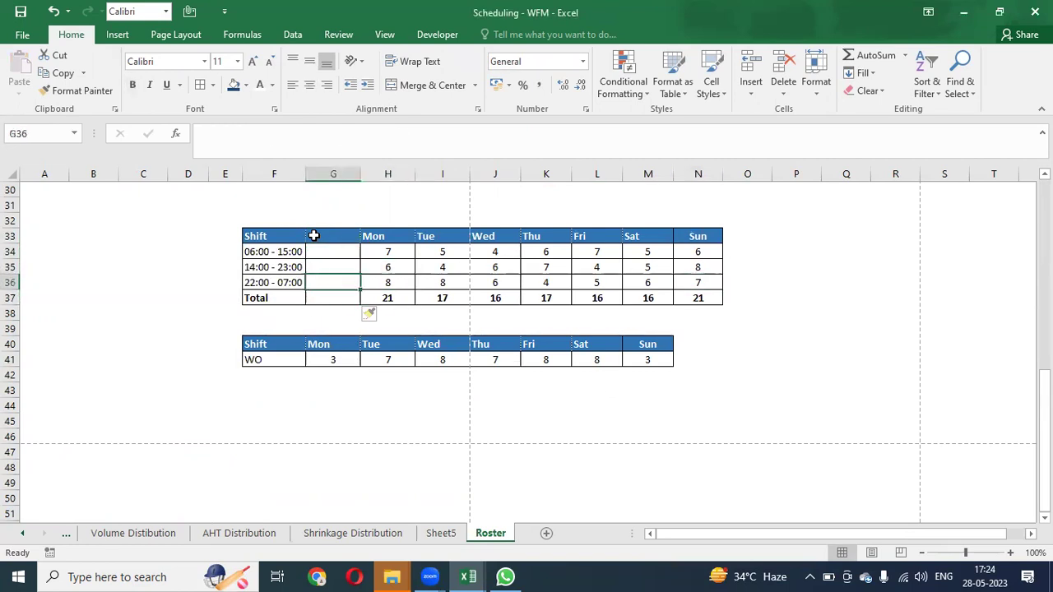
key("Right")
key("Up")
key("Up")
key("Up")
key("Down")
key("Down")
key("Down")
key("Left")
type("=")
key("Right")
key("Right")
key("Right")
key("Right")
key("Right")
key("Right")
key("Right")
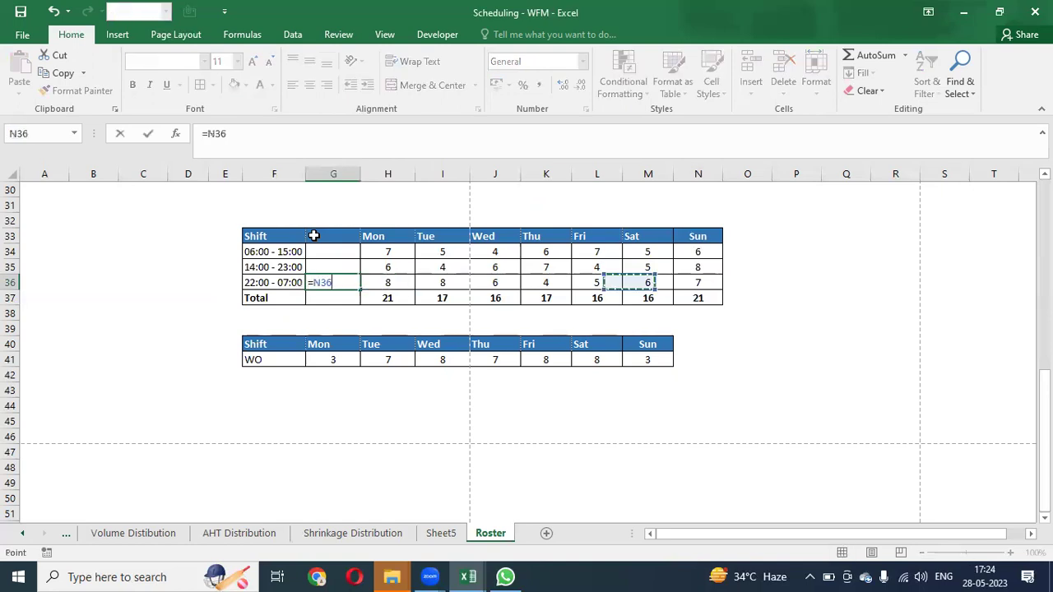
key("Return")
key("Up")
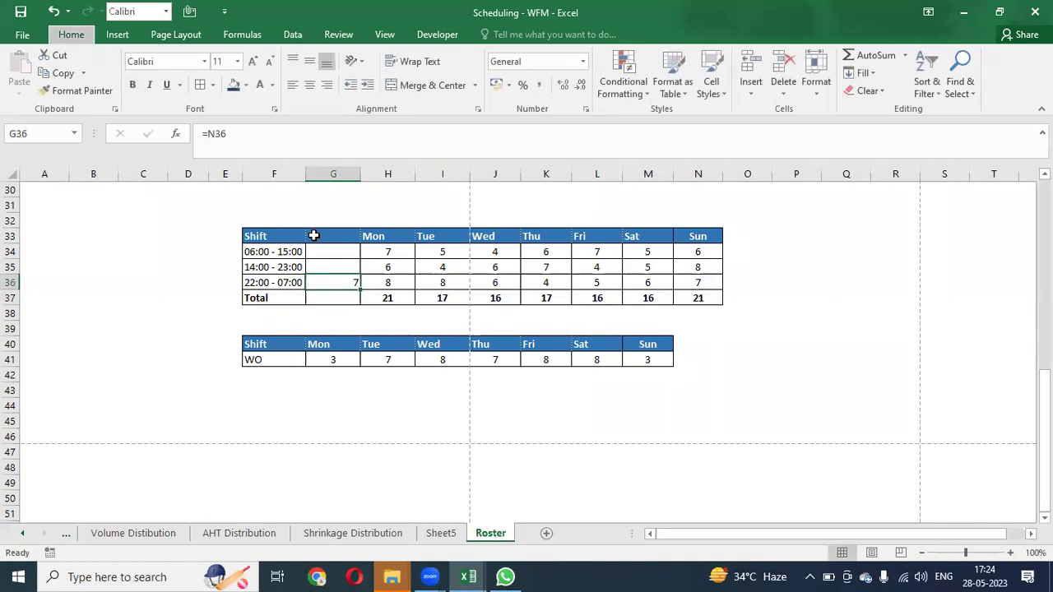
Add a sum of G36 in the Total row of the new column, cell G37
key("Down")
key("alt+equal")
key("Return")
key("Up")
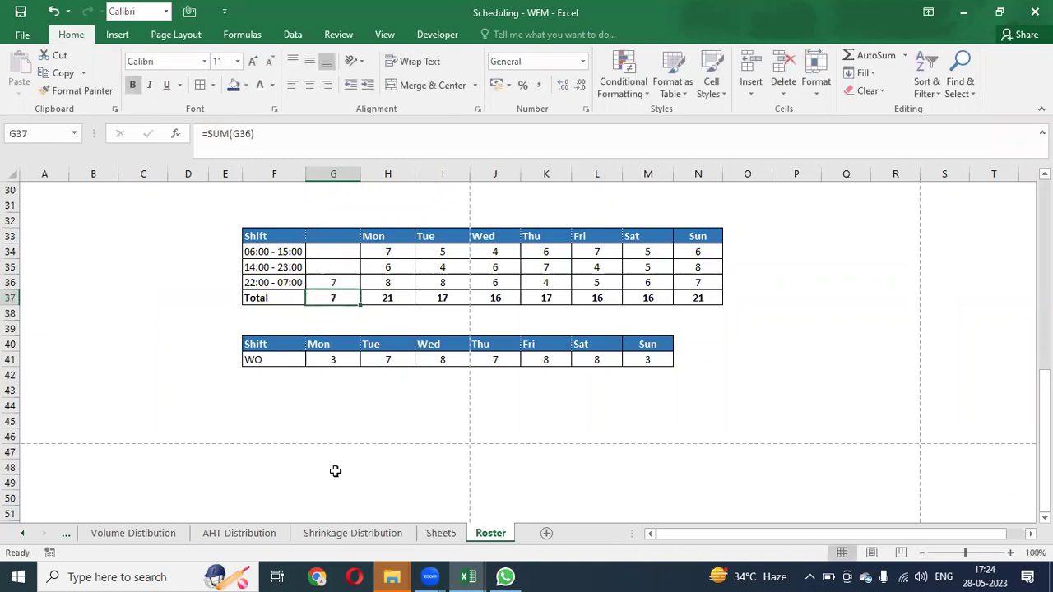
On Sheet5, extend the Monday 22:00 formula in AV49 to =Roster!H$35+Roster!H$36
left_click(428, 535)
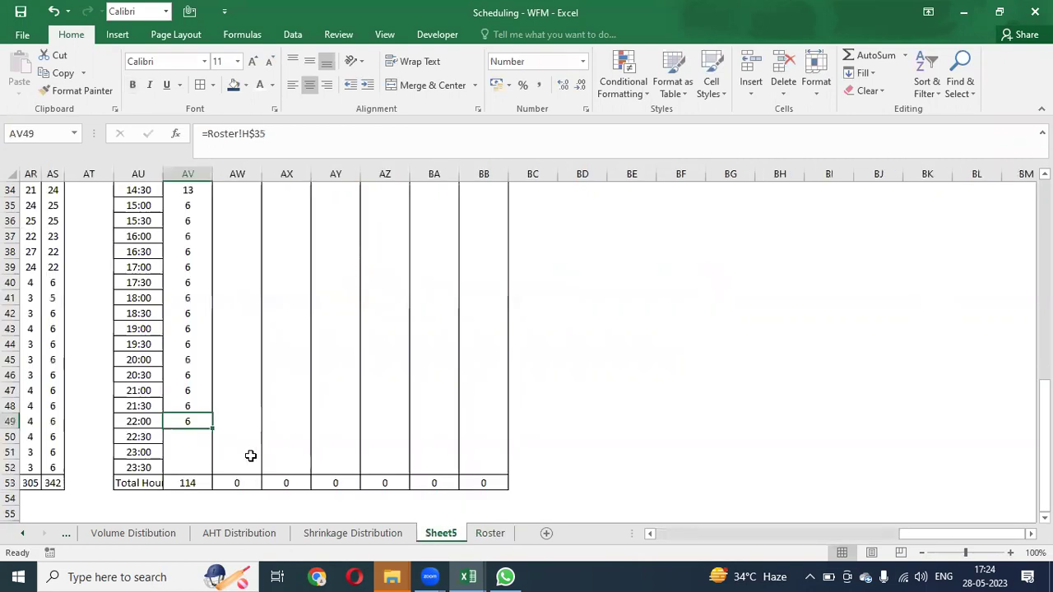
key("F2")
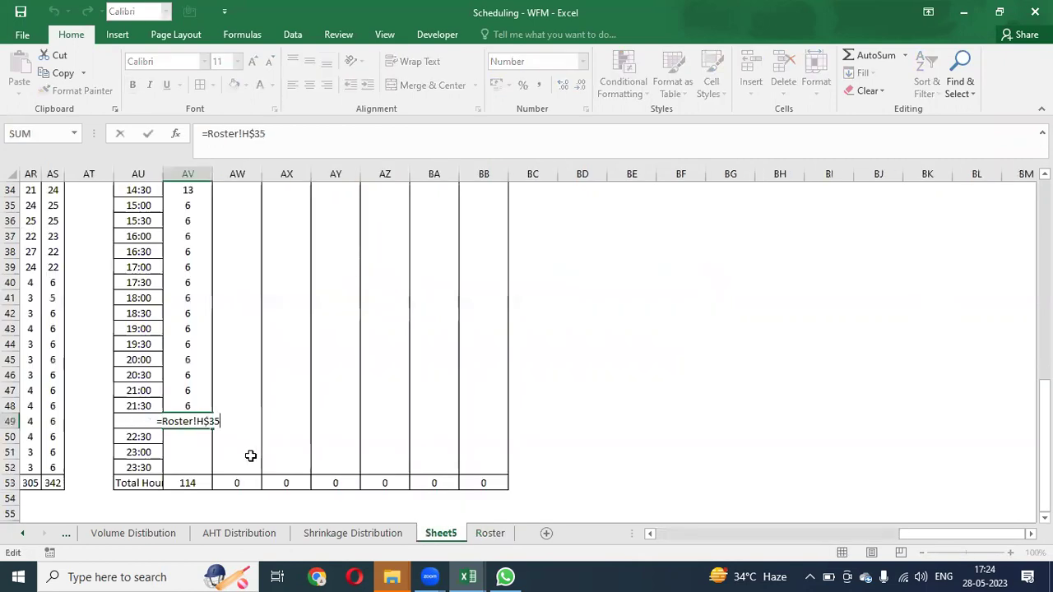
type("+")
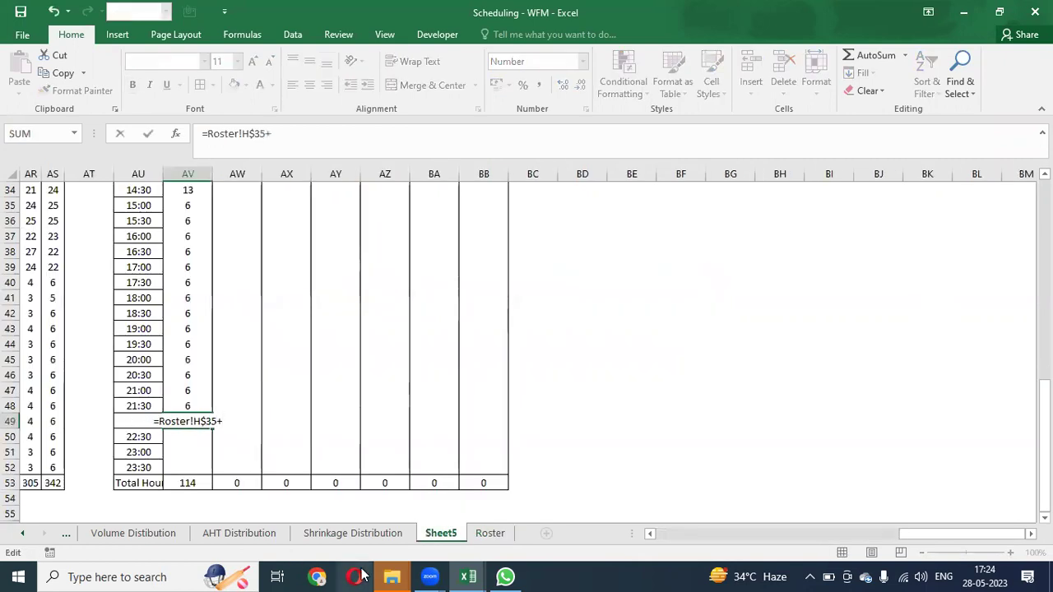
left_click(486, 535)
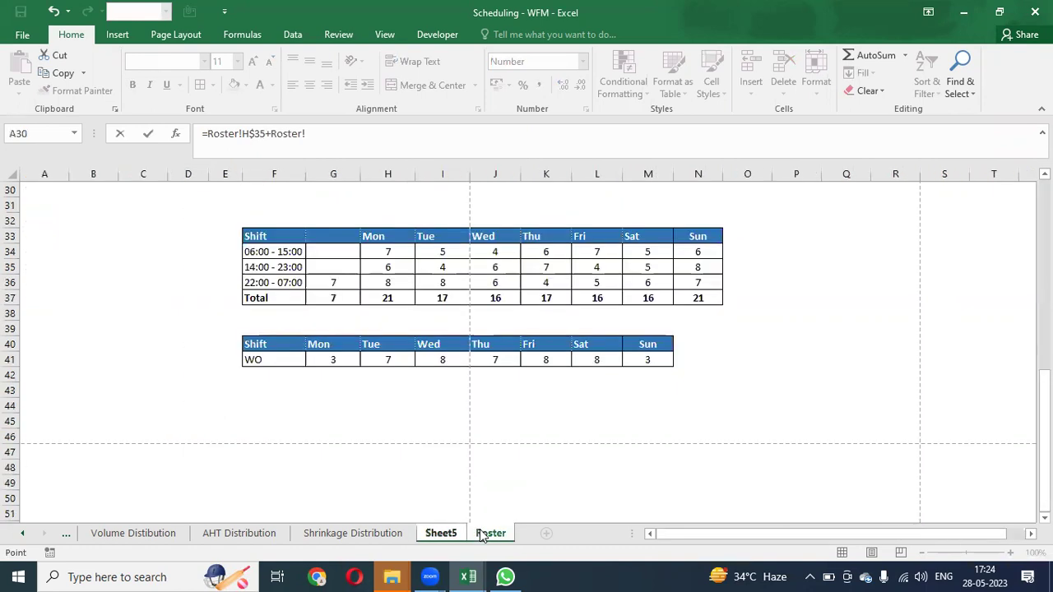
left_click(390, 283)
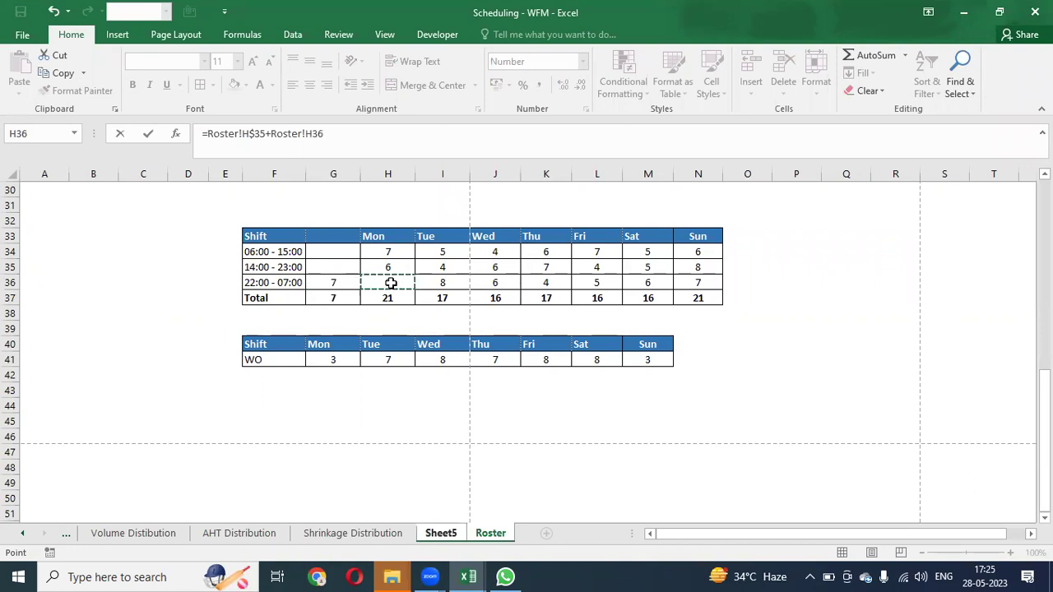
key("F4")
key("F4")
key("Return")
Copy the Monday 22:00 formula down to the 22:30, 23:00 and 23:30 intervals
key("Up")
key("ctrl+c")
key("shift+Down")
key("shift+Down")
key("shift+Down")
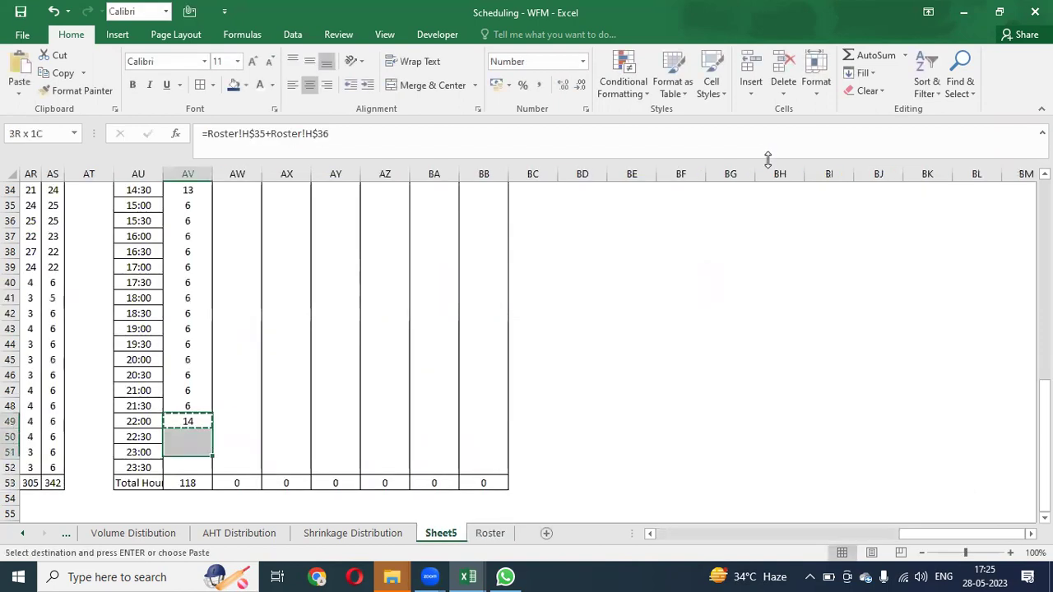
key("ctrl+alt+v")
key("Return")
Reduce the Monday 23:00 formula in AV51 to =Roster!H$36 and copy it to the 23:30 interval
key("Down")
key("Down")
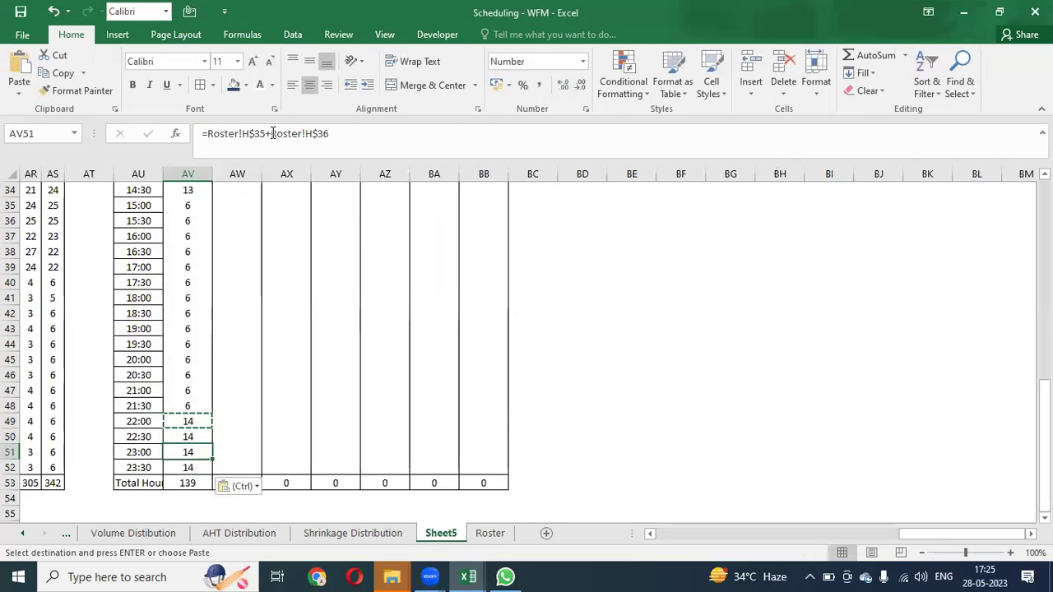
left_click_drag(272, 134, 213, 134)
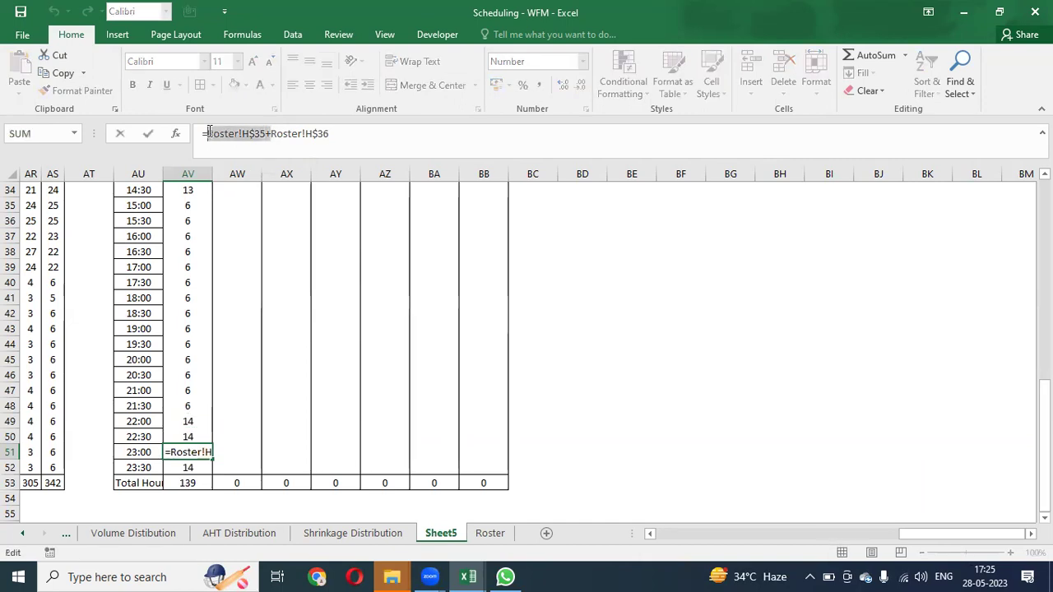
key("BackSpace")
key("Return")
key("Up")
key("shift+Down")
key("ctrl+c")
key("alt+e")
key("s")
key("f")
key("Return")
key("Escape")
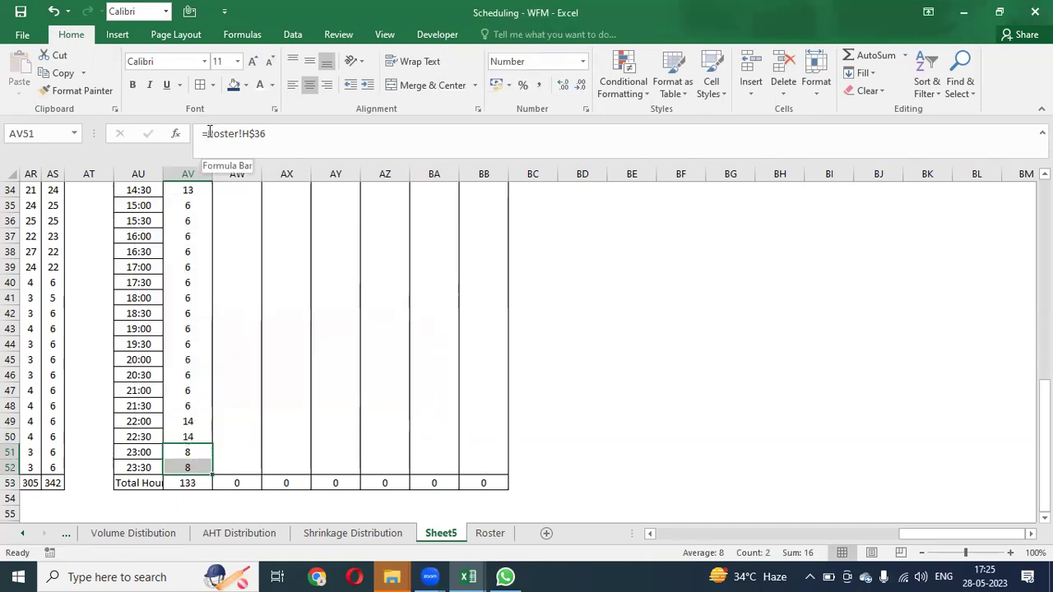
Link the Monday 00:00 interval in AV5 to the carried-over Sunday night shift with =Roster!G$36
key("Up")
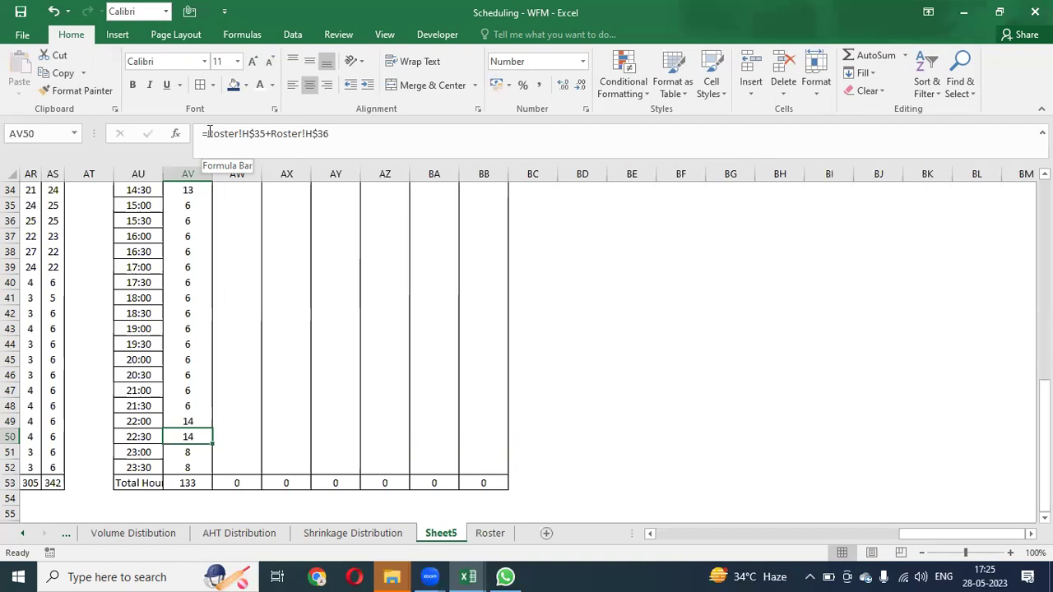
key("Up")
key("Up")
key("Up")
key("Up")
key("Up")
key("Up")
key("Up")
key("Up")
key("Up")
key("Up")
key("Up")
key("Up")
key("Up")
key("Up")
key("Up")
key("Up")
key("Up")
key("Up")
key("Up")
key("Up")
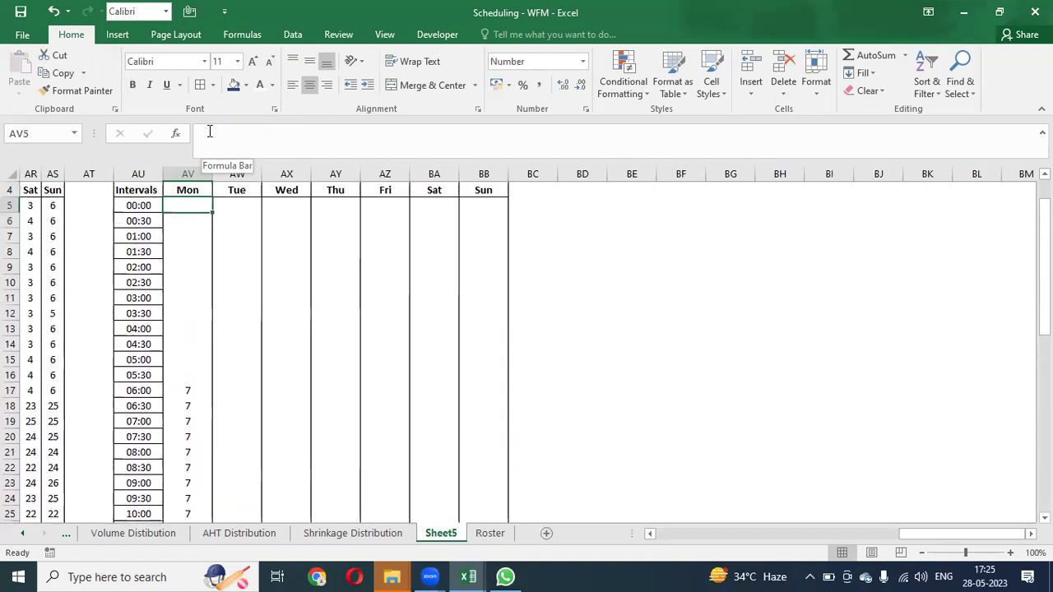
type("=")
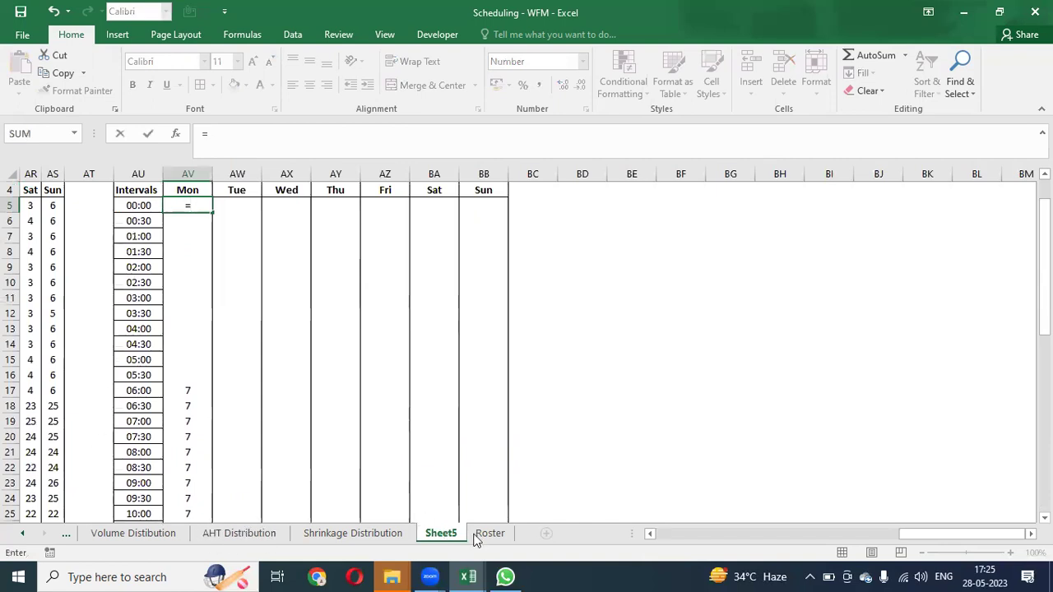
left_click(481, 534)
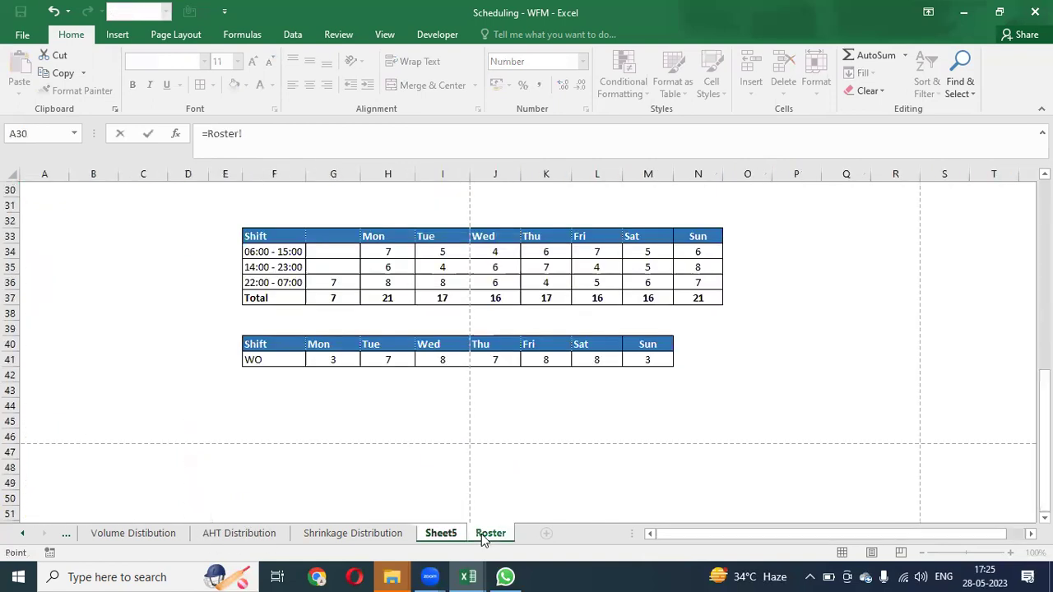
left_click(331, 283)
key("F4")
key("F4")
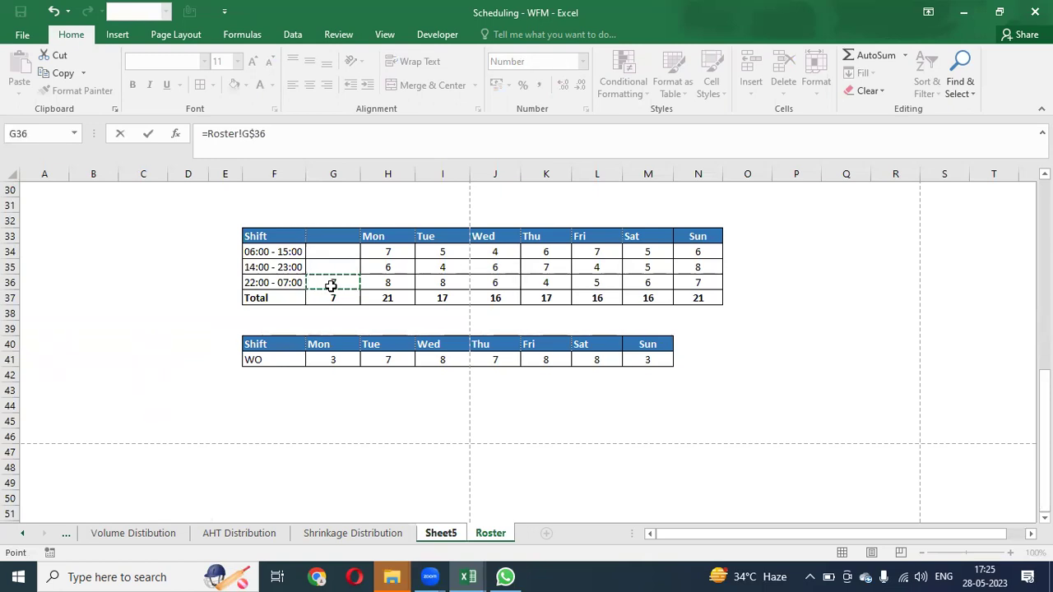
key("Return")
key("Up")
key("Up")
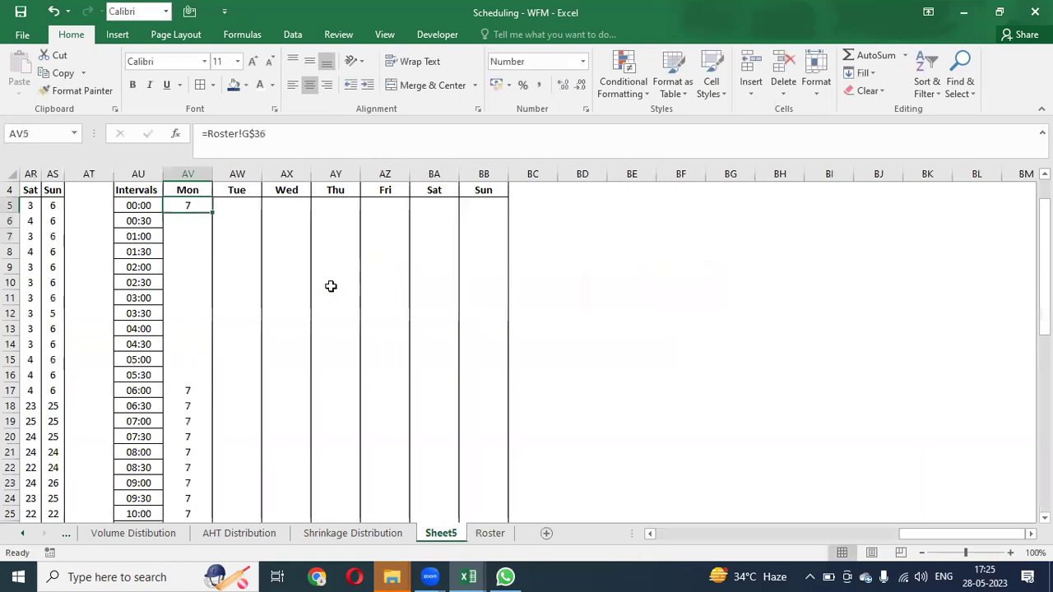
Copy the Monday 00:00 formula down through the 05:30 interval in AV16
key("ctrl+c")
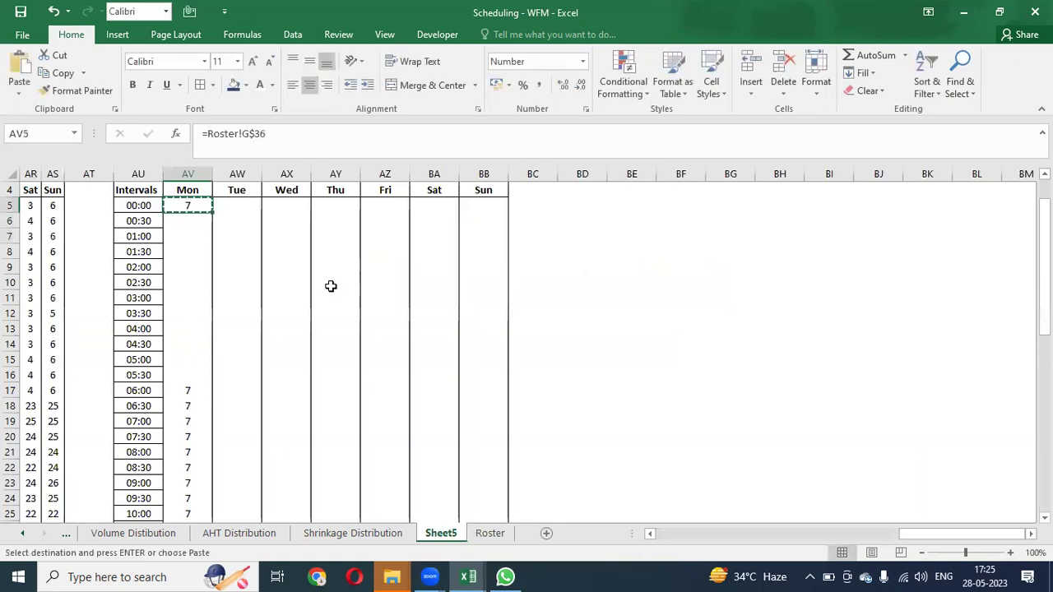
key("shift+Down")
key("shift+Down")
key("shift+Down")
key("shift+Down")
key("shift+Down")
key("shift+Down")
key("shift+Down")
key("shift+Down")
key("shift+Down")
key("shift+Down")
key("shift+Down")
key("ctrl+v")
key("Escape")
Go down the filled early Monday intervals and inspect the 05:00 formula in AV15
key("Down")
key("Down")
key("Down")
key("Down")
key("Down")
key("Down")
key("Down")
key("Down")
key("Down")
key("Down")
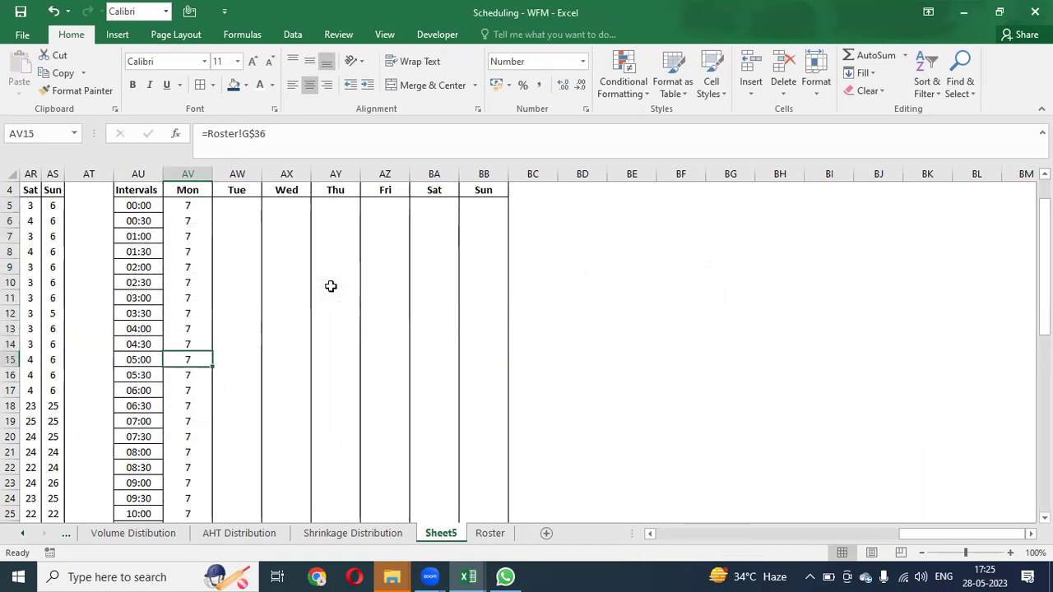
key("F2")
key("Escape")
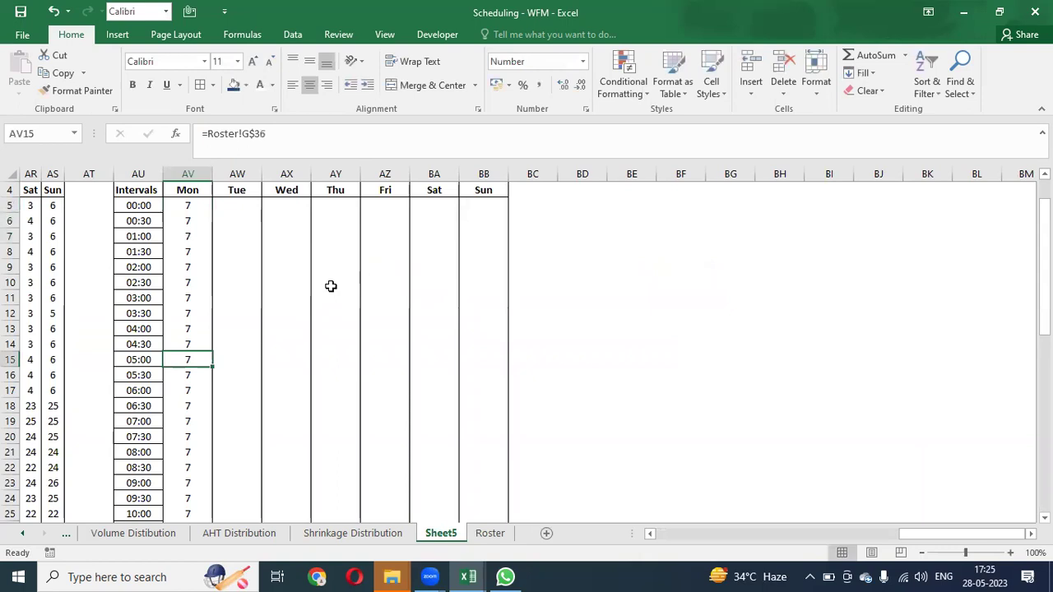
Copy the reference text Roster!G$36 from the Monday 05:30 formula in AV16, leaving that cell unedited
key("Down")
key("Down")
key("Up")
key("F2")
key("shift+Left")
key("shift+Left")
key("shift+Left")
key("shift+Left")
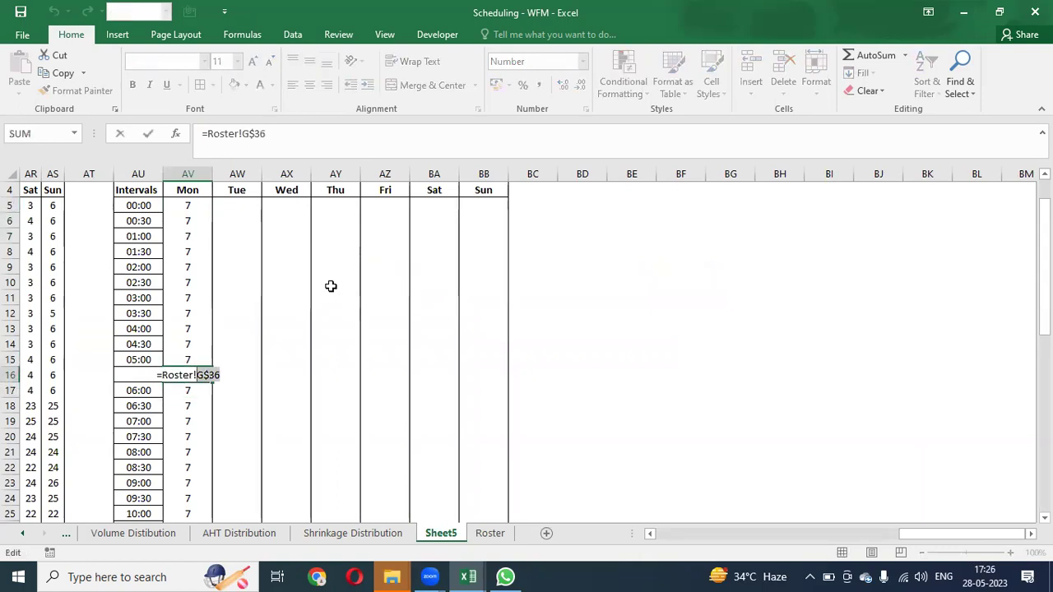
key("shift+Left")
key("shift+Left")
key("shift+Left")
key("shift+Left")
key("shift+Left")
key("shift+Left")
key("shift+Left")
key("ctrl+c")
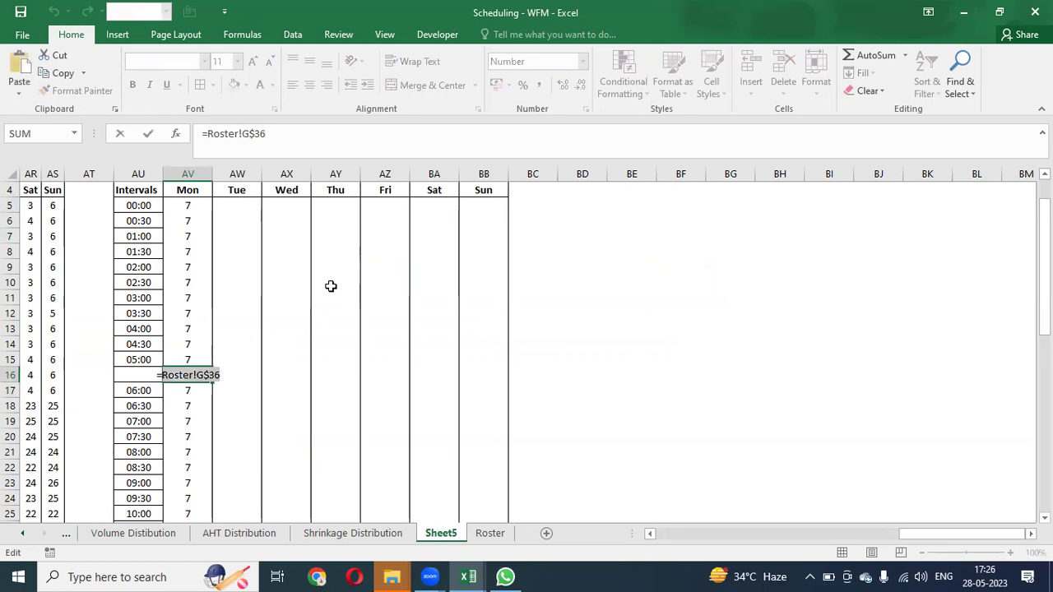
key("Escape")
Extend the Monday 06:00 formula in AV17 to =Roster!H$34+Roster!G$36 and fill it down to 06:30
key("Down")
key("F2")
type("+")
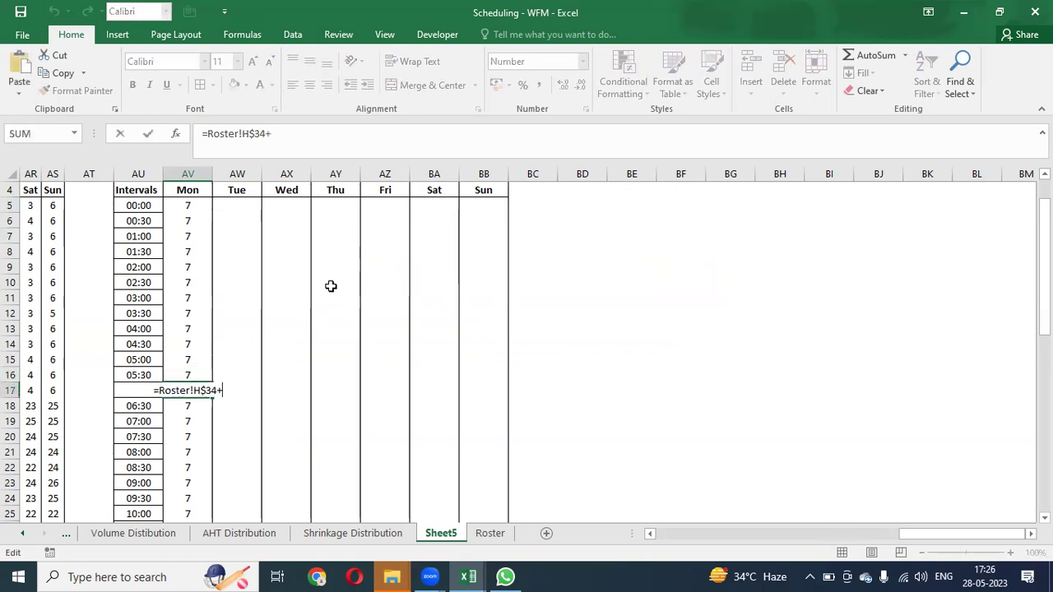
key("ctrl+v")
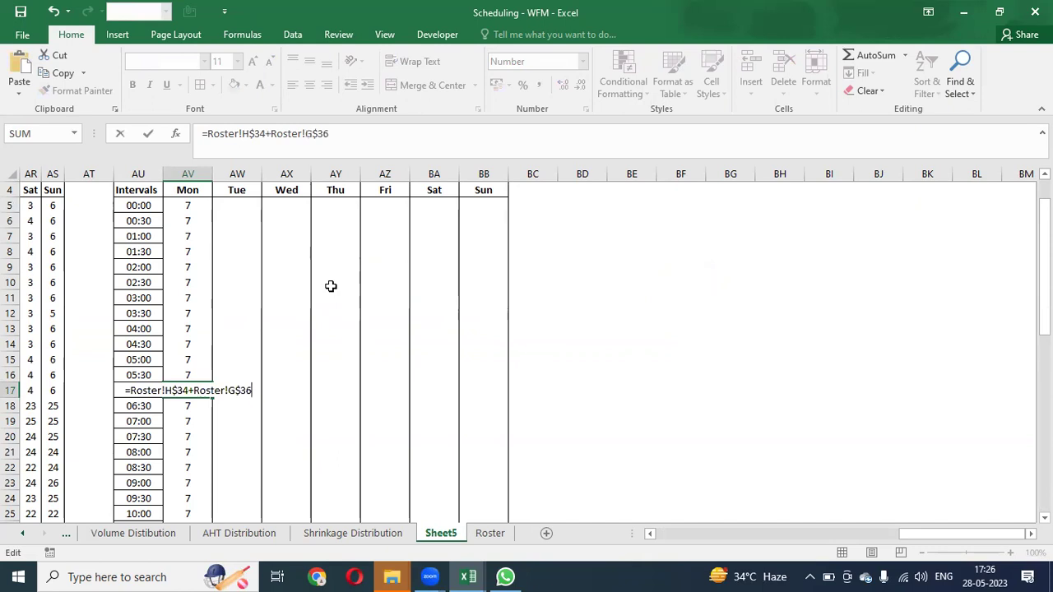
key("Return")
key("ctrl+d")
Copy the full Monday interval column AV5:AV52 across the Tue to Sun columns through BB
key("Down")
key("ctrl+Up")
key("ctrl+shift+Down")
key("ctrl+c")
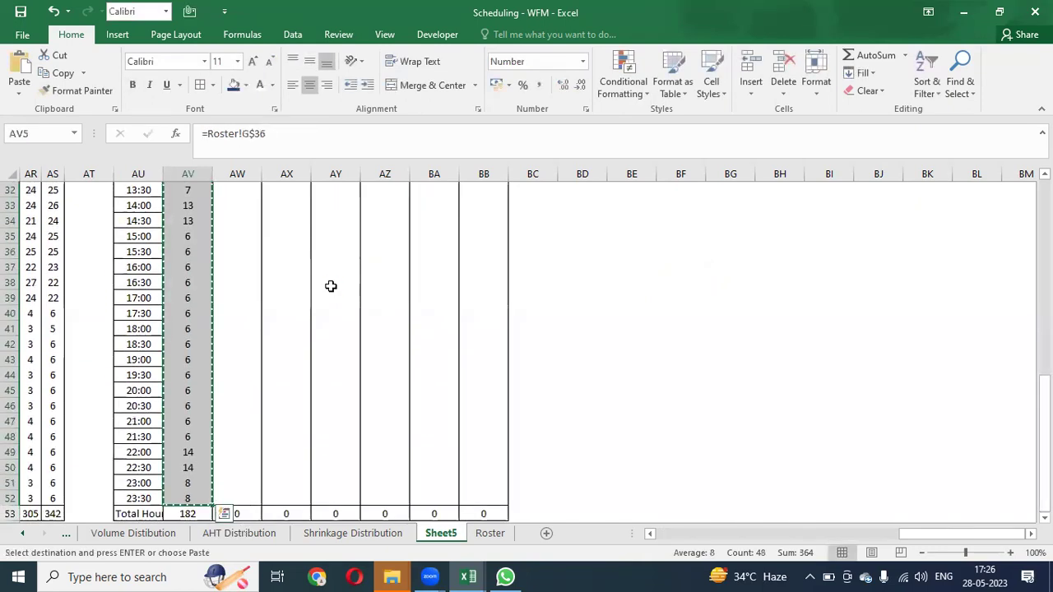
key("shift+Right")
key("shift+Right")
key("shift+Right")
key("shift+Right")
key("shift+Right")
key("shift+Right")
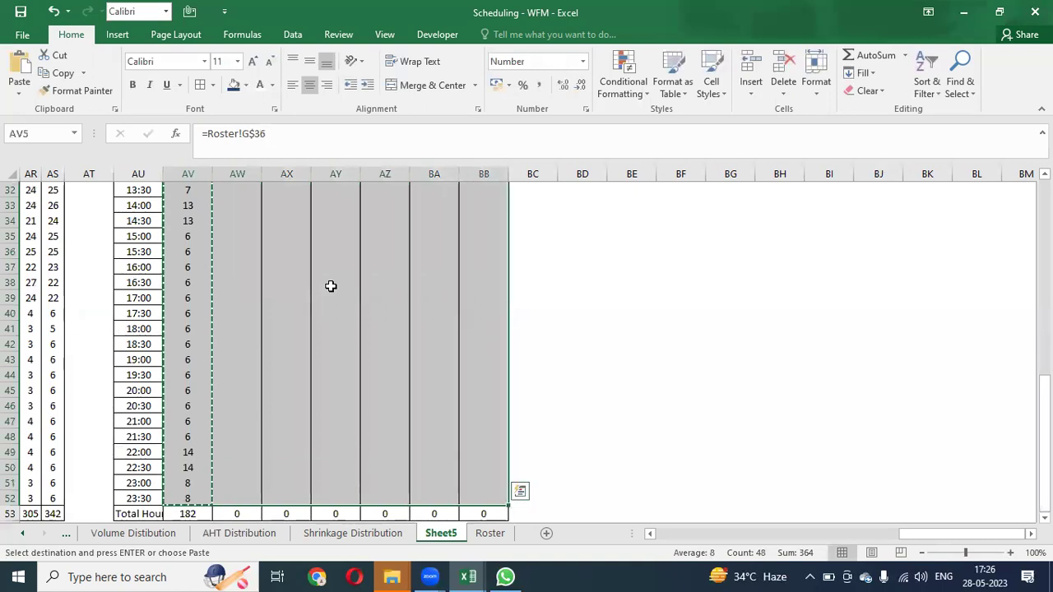
scroll(330, 285, "up", 10)
key("ctrl+v")
key("Escape")
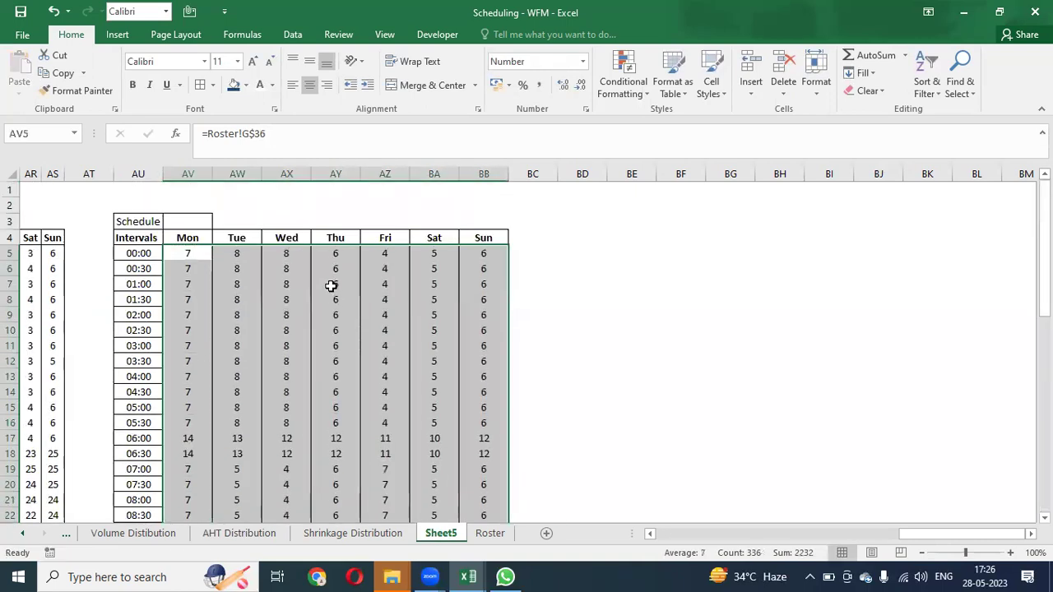
Compare the Requirement table with the filled Schedule table, finishing at the Monday 00:00 interval in AV5
key("Up")
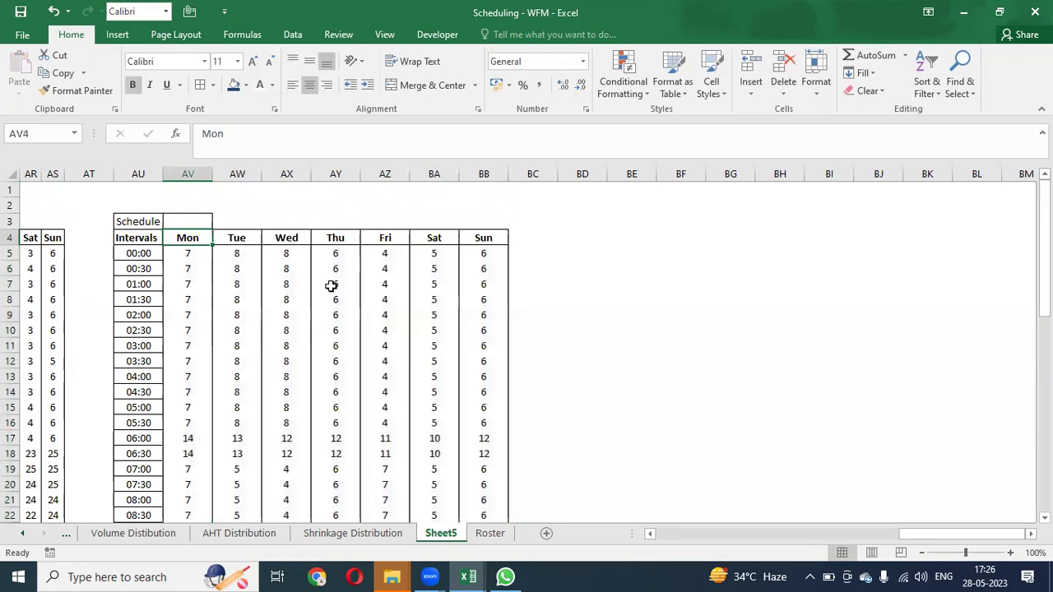
key("Left")
key("Left")
key("Left")
key("Left")
key("Left")
key("Left")
key("Left")
key("Left")
key("Left")
key("Left")
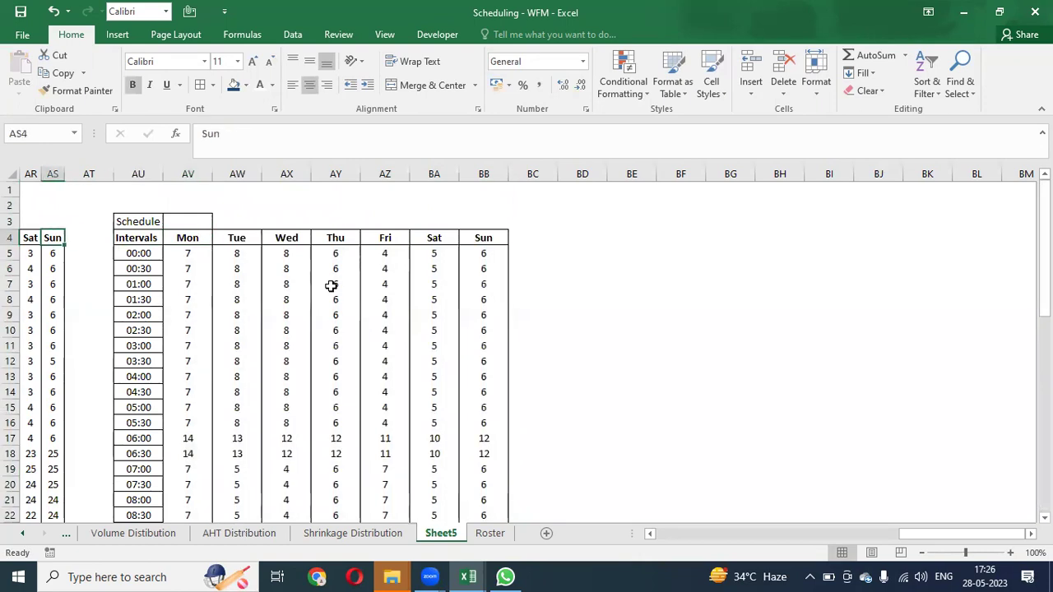
key("Right")
key("Right")
key("Right")
key("Right")
key("Right")
key("Right")
key("Right")
key("Right")
key("Right")
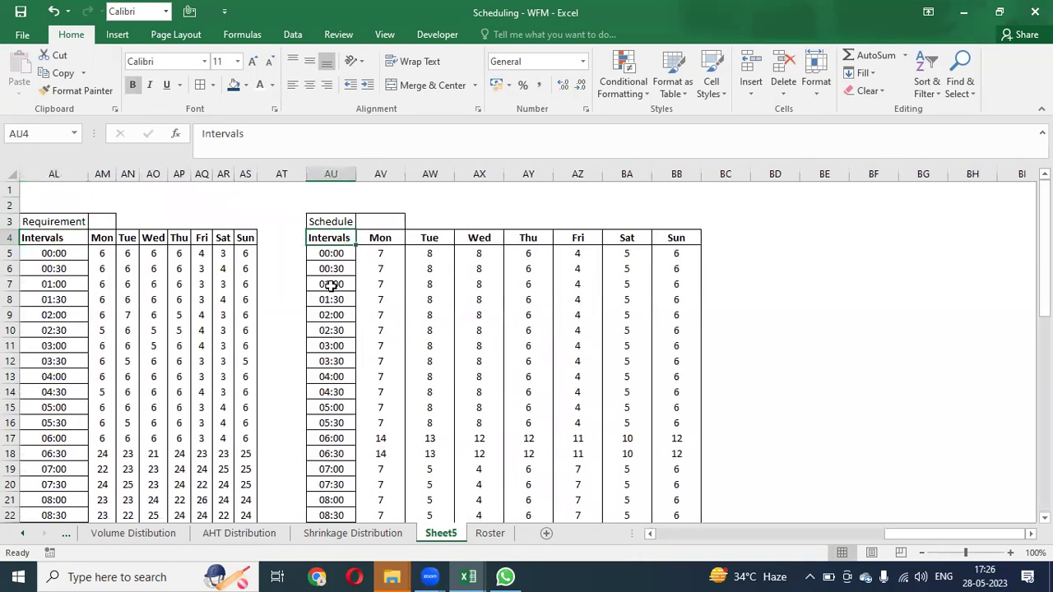
key("Right")
key("Down")
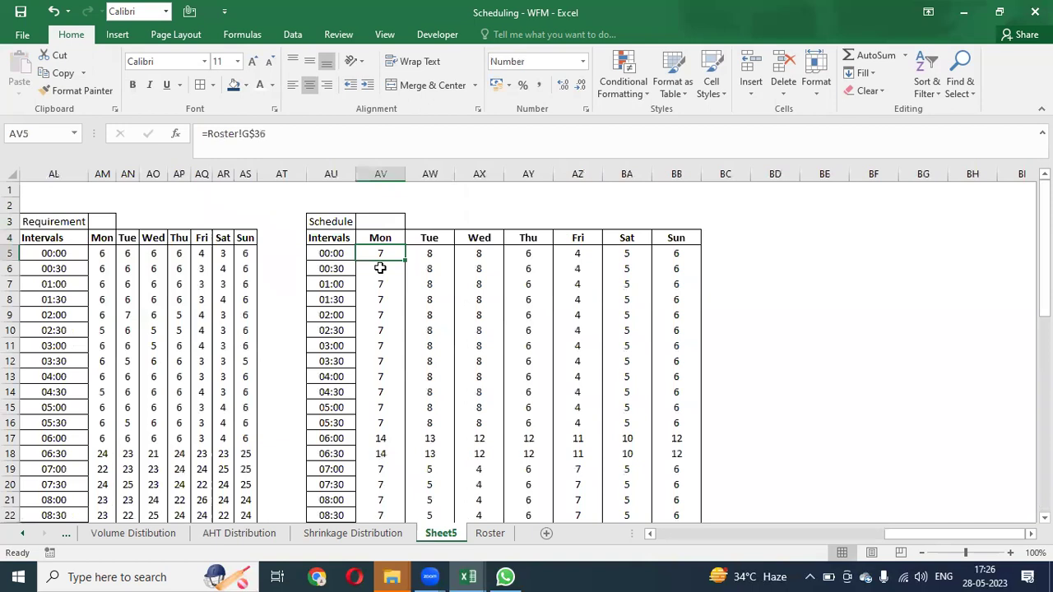
On the Roster sheet, insert blank cells at G40:G41 in the WO table, shifting its Mon to Sun columns right
left_click(490, 534)
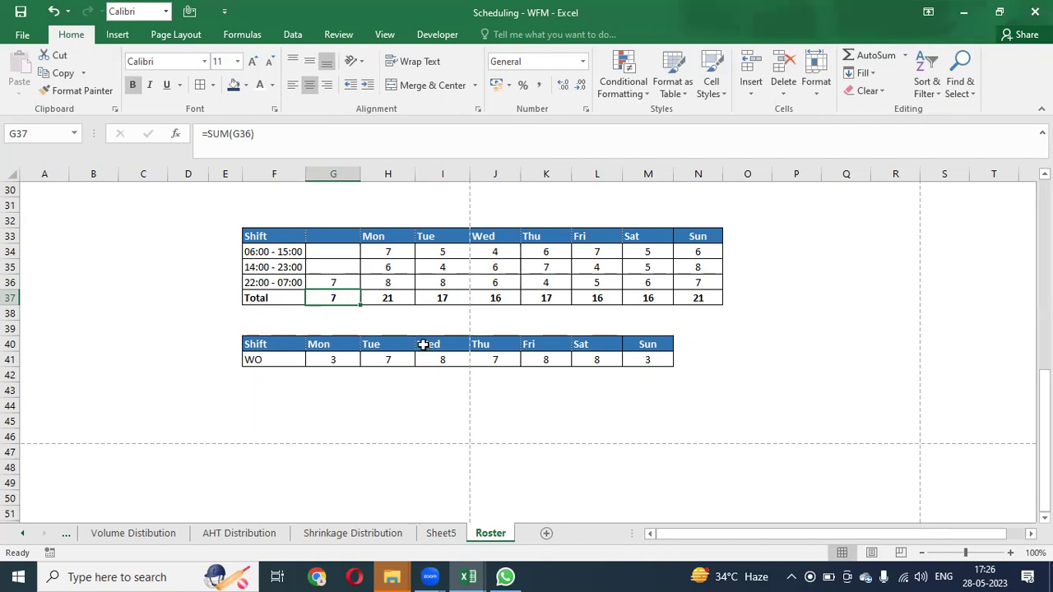
left_click(343, 344)
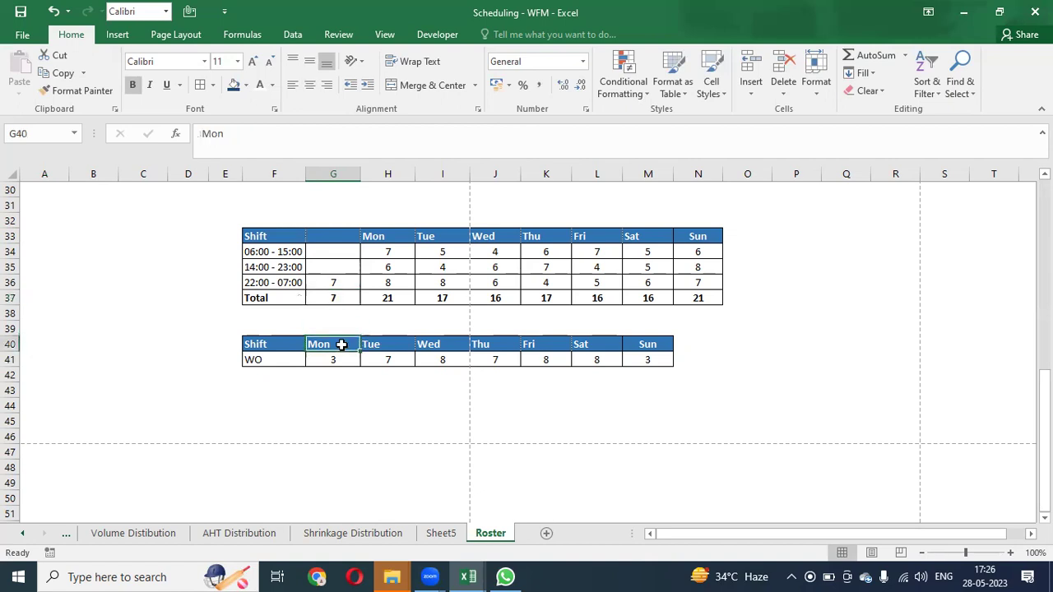
key("shift+Down")
key("ctrl+shift+plus")
key("Return")
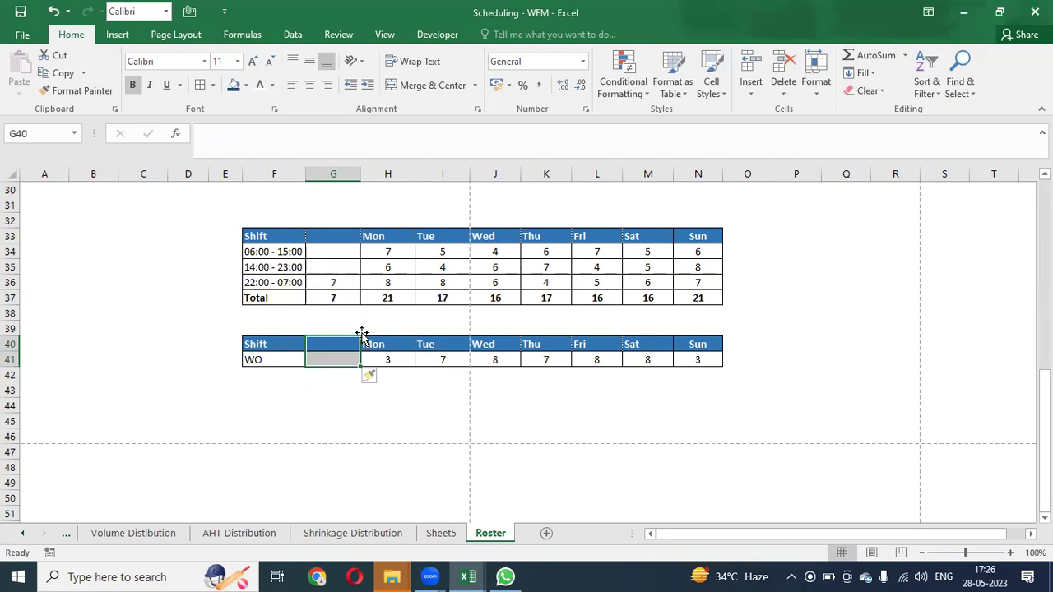
Return to Sheet5 and inspect the schedule's Total Hours formulas for Mon, Tue and Wed in AV53:AX53
left_click(440, 538)
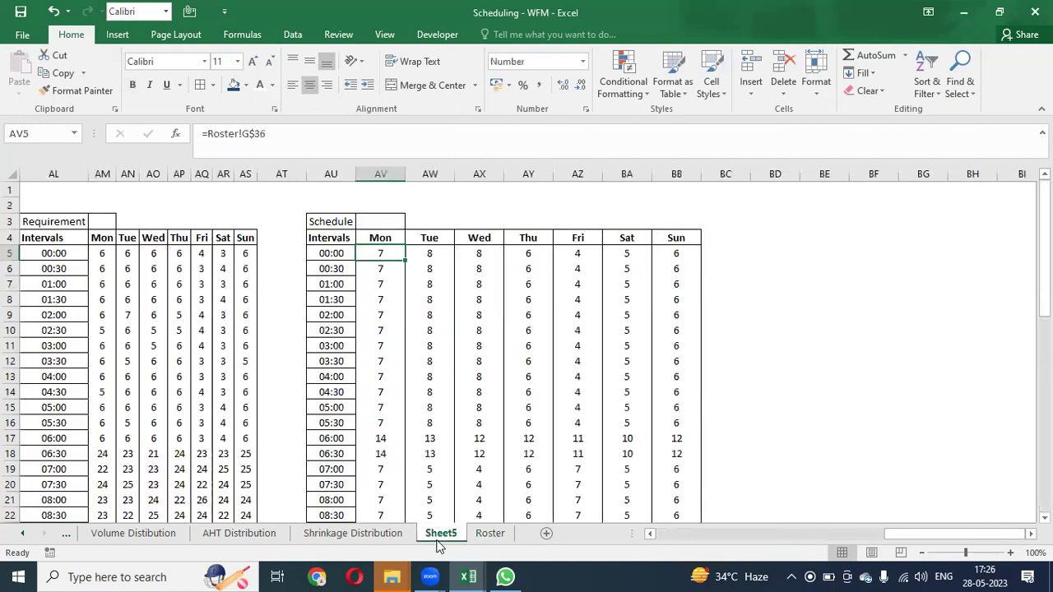
key("Up")
key("Up")
key("Up")
key("Down")
key("Down")
key("Left")
key("Up")
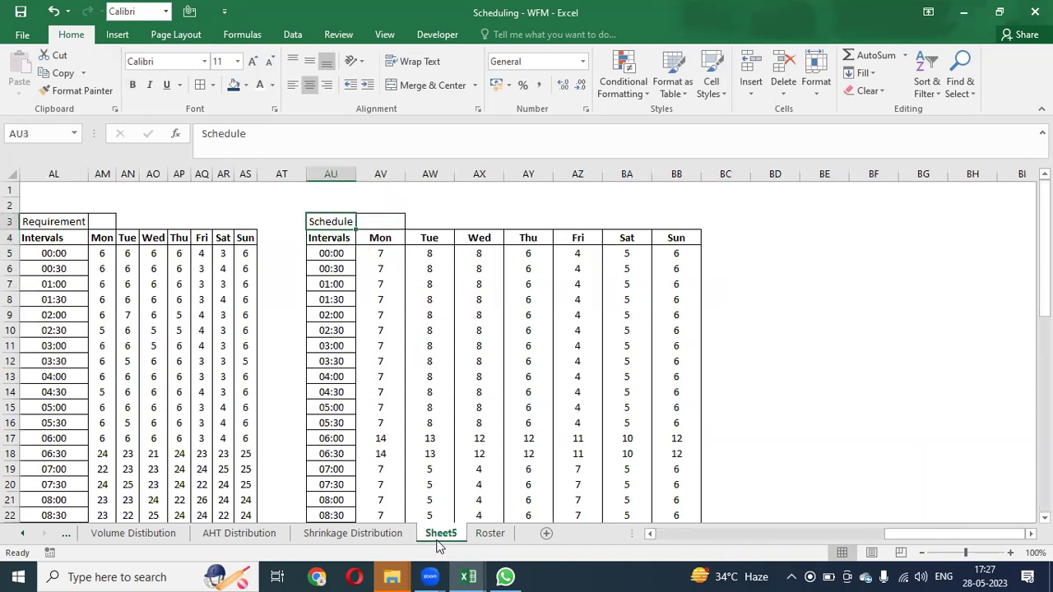
key("ctrl+shift+Down")
key("shift+Right")
key("shift+Right")
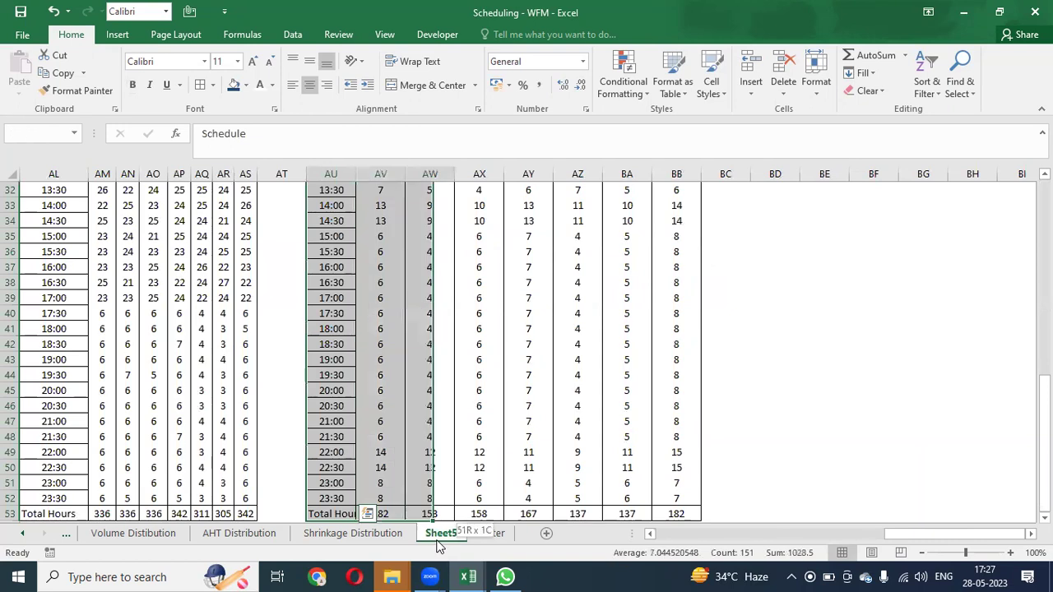
key("Down")
key("ctrl+Down")
key("Right")
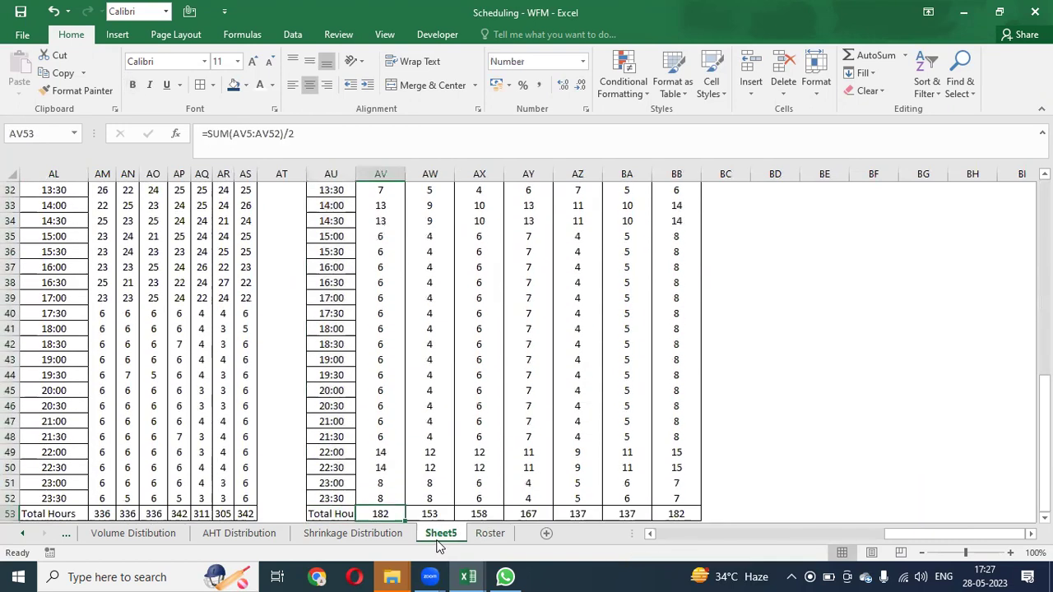
key("F2")
key("Escape")
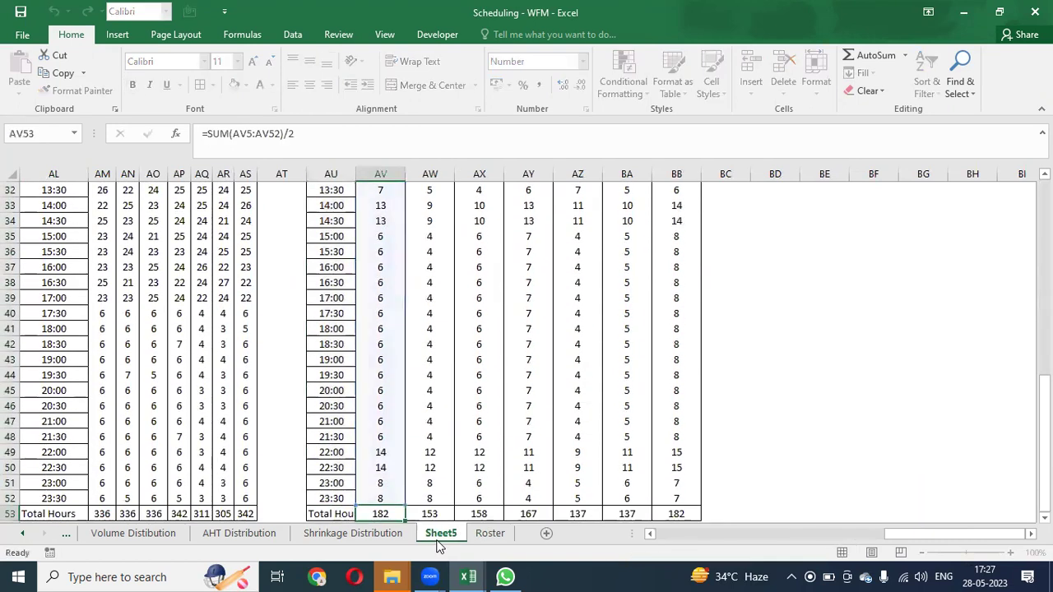
key("Right")
key("Up")
key("F2")
key("Escape")
key("Down")
key("F2")
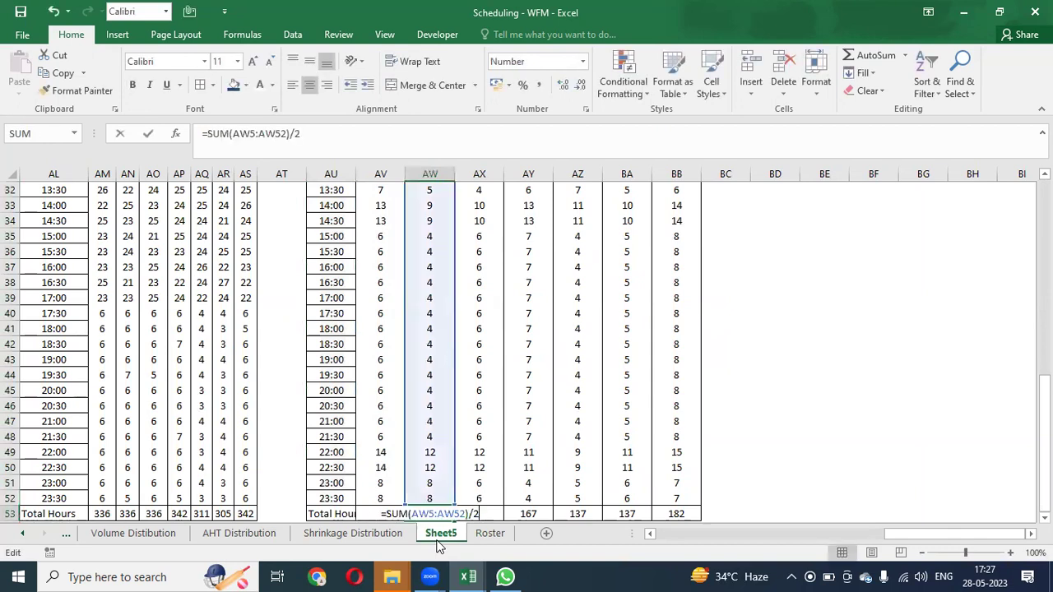
key("Escape")
key("Right")
key("F2")
key("Escape")
Go back up through the Wed and Mon schedule columns and check their interval formulas up to the early-morning rows
key("Up")
key("Up")
key("Up")
key("Up")
key("Up")
key("Up")
key("Up")
key("Up")
key("Up")
key("Up")
key("Up")
key("Up")
key("Up")
key("Up")
key("Up")
key("Up")
key("Up")
key("Up")
key("Up")
key("Up")
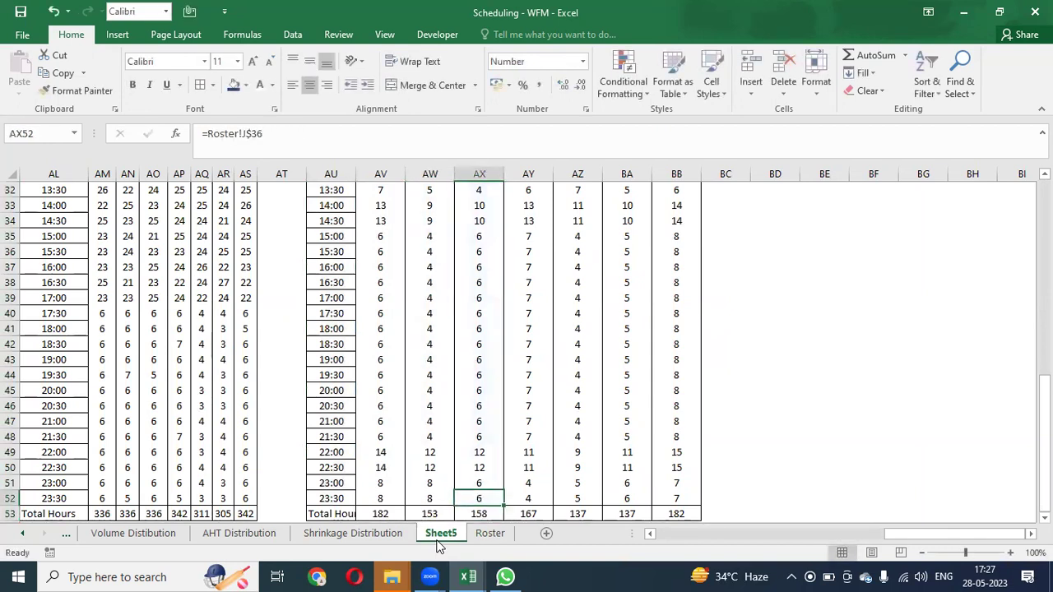
key("Down")
key("Down")
key("Down")
key("Down")
key("Down")
key("Down")
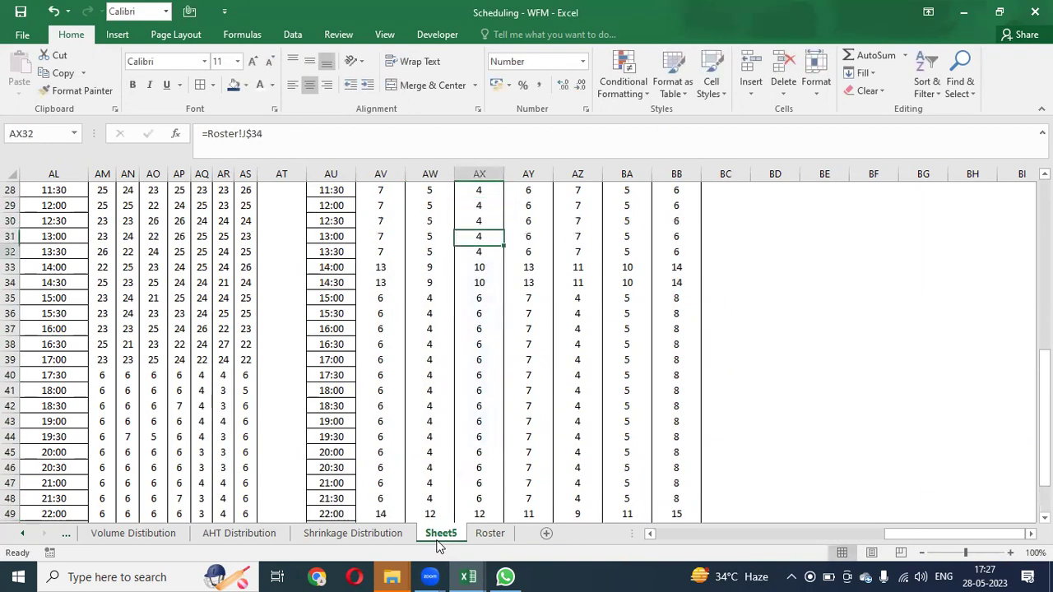
key("Left")
key("Left")
key("Up")
key("Up")
key("Up")
key("Up")
key("Up")
key("Up")
key("Up")
key("Up")
key("Up")
key("Up")
key("Up")
key("Up")
key("Up")
key("Up")
key("Up")
key("Up")
key("Up")
key("Up")
key("Up")
key("Up")
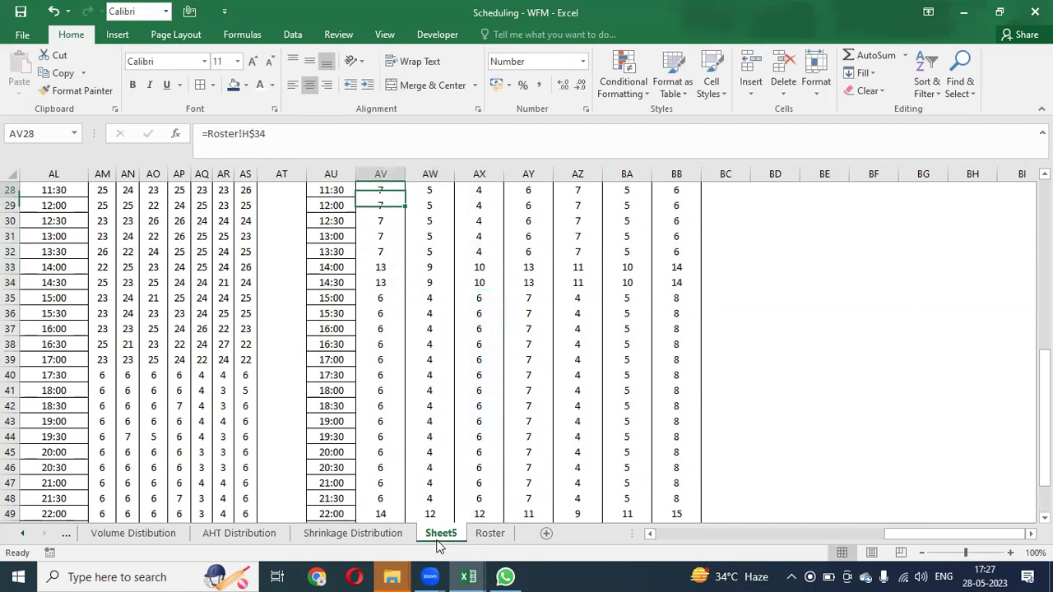
key("Down")
key("Down")
key("Down")
key("Down")
key("Down")
key("Down")
key("Down")
key("Down")
key("Down")
key("Down")
key("Down")
key("Down")
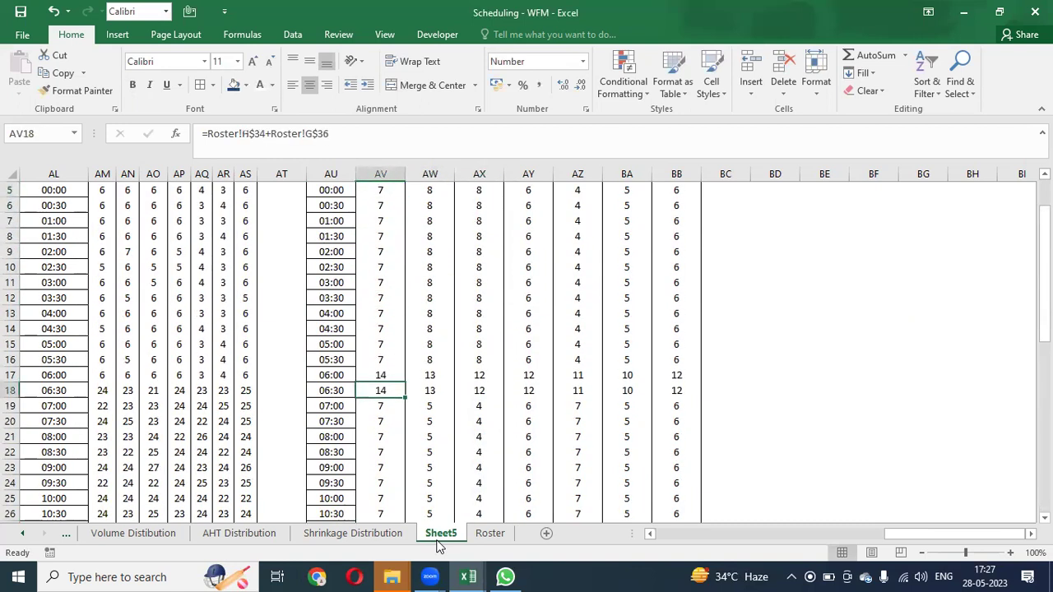
Highlight the Monday schedule from 06:30 to 17:00 (AV18:AV39) to examine its headcounts
left_click_drag(382, 391, 440, 547)
key("shift+Down")
key("shift+Up")
key("shift+Up")
key("shift+Up")
key("shift+Up")
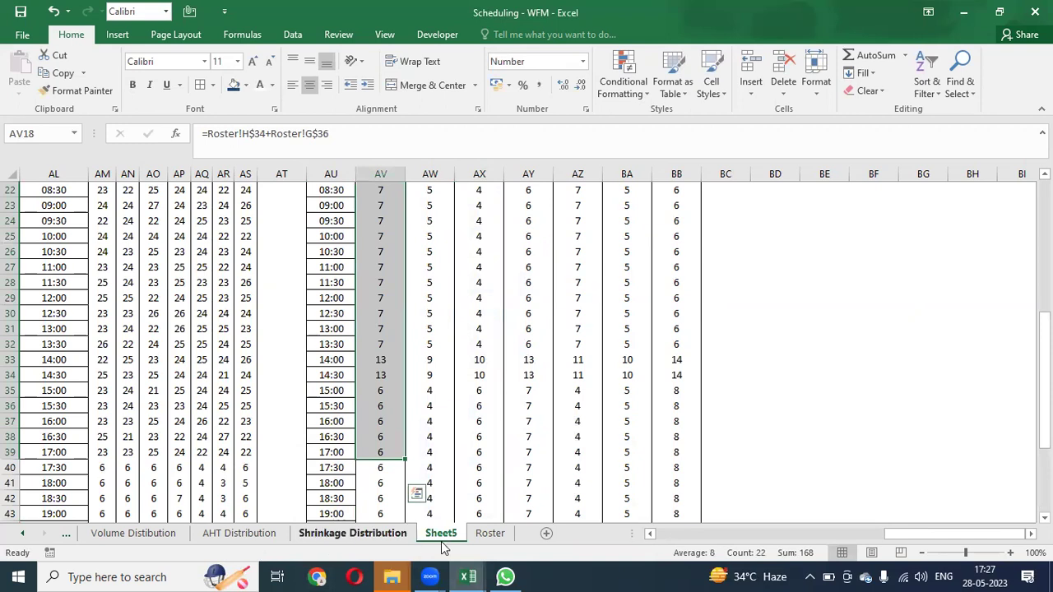
On the Roster sheet, insert 11 blank rows above row 14 within the employee shift table
left_click(489, 535)
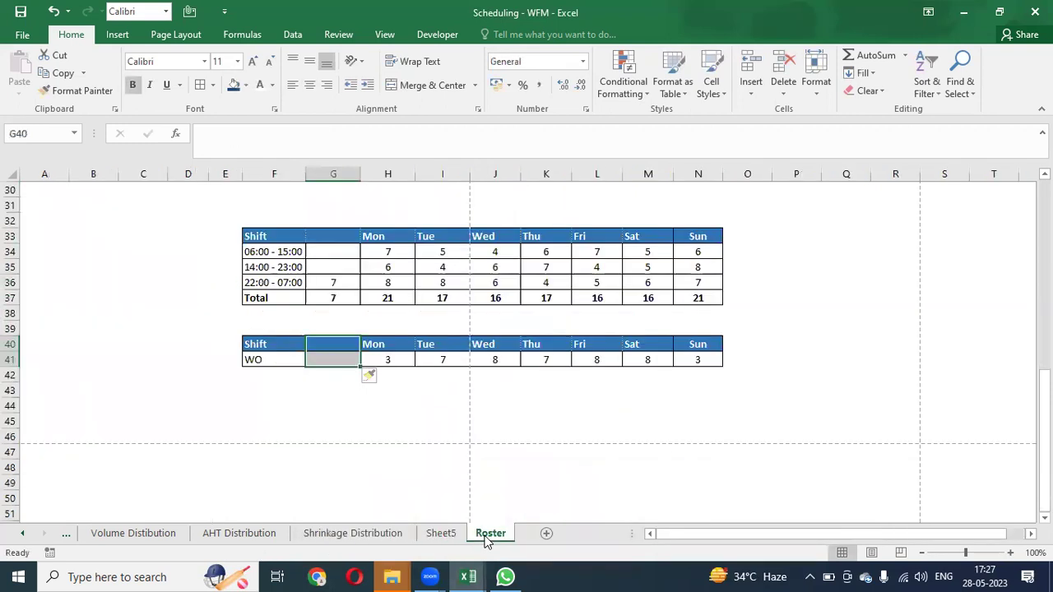
key("ctrl+Up")
key("ctrl+Up")
key("ctrl+Up")
key("ctrl+Up")
key("ctrl+Up")
key("Down")
key("Down")
key("Down")
key("Down")
key("Down")
key("Down")
key("Down")
key("Down")
key("Down")
key("Down")
key("Down")
key("Down")
key("Down")
key("Down")
key("Down")
key("Down")
key("Down")
key("Down")
key("Left")
key("Up")
key("Up")
key("Up")
key("Up")
key("Up")
key("shift+Down")
key("shift+Down")
key("shift+Down")
key("shift+Down")
key("shift+Down")
key("shift+Down")
key("shift+Down")
key("shift+Down")
key("shift+Down")
key("shift+Down")
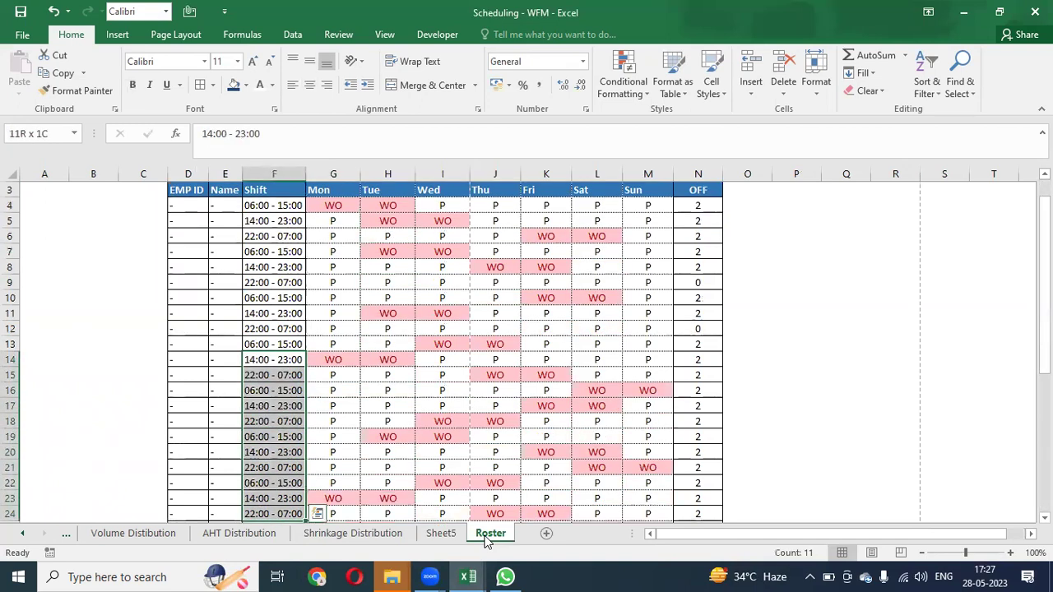
key("shift+space")
key("Delete")
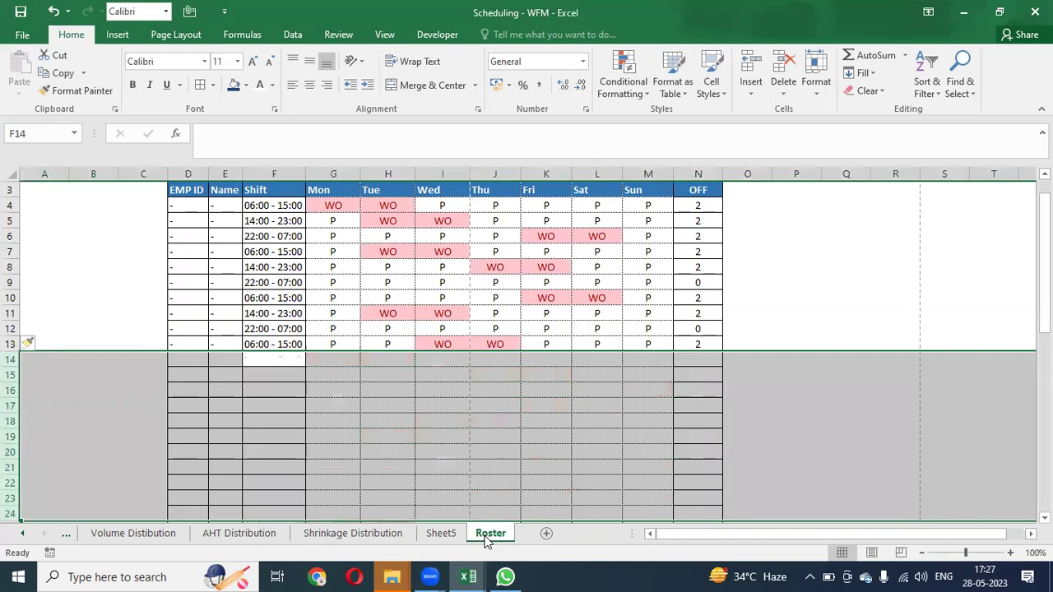
Fill the new rows 14 to 24 with copies of the 06:00 - 15:00 employee entry in D13:N13
key("Up")
key("Up")
key("Down")
key("Left")
key("Left")
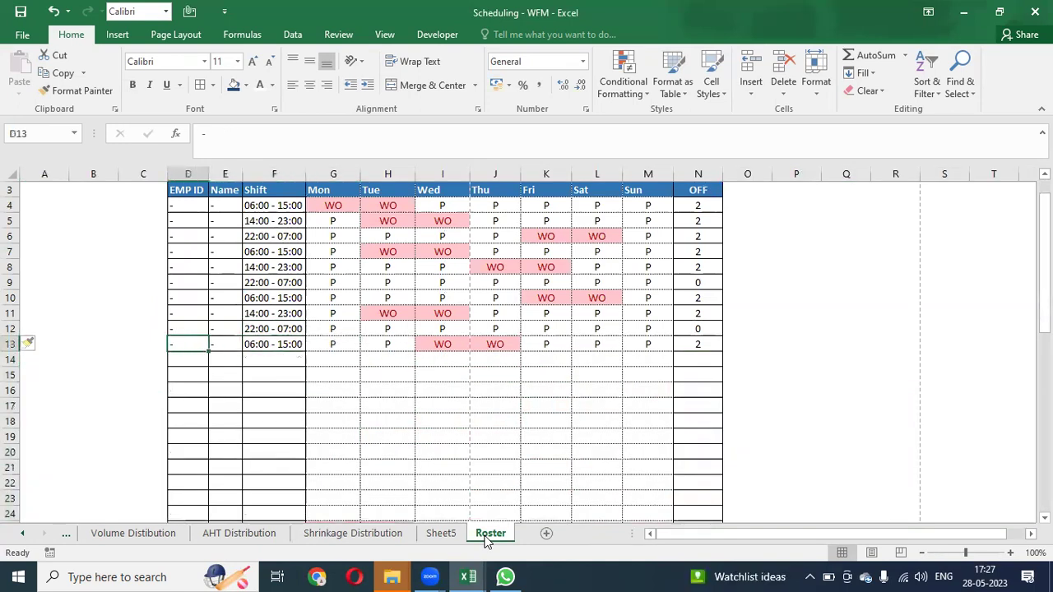
key("shift+Right")
key("shift+Right")
key("shift+Right")
key("shift+Right")
key("shift+Right")
key("shift+Right")
key("shift+Right")
key("shift+Right")
key("shift+Right")
key("shift+Right")
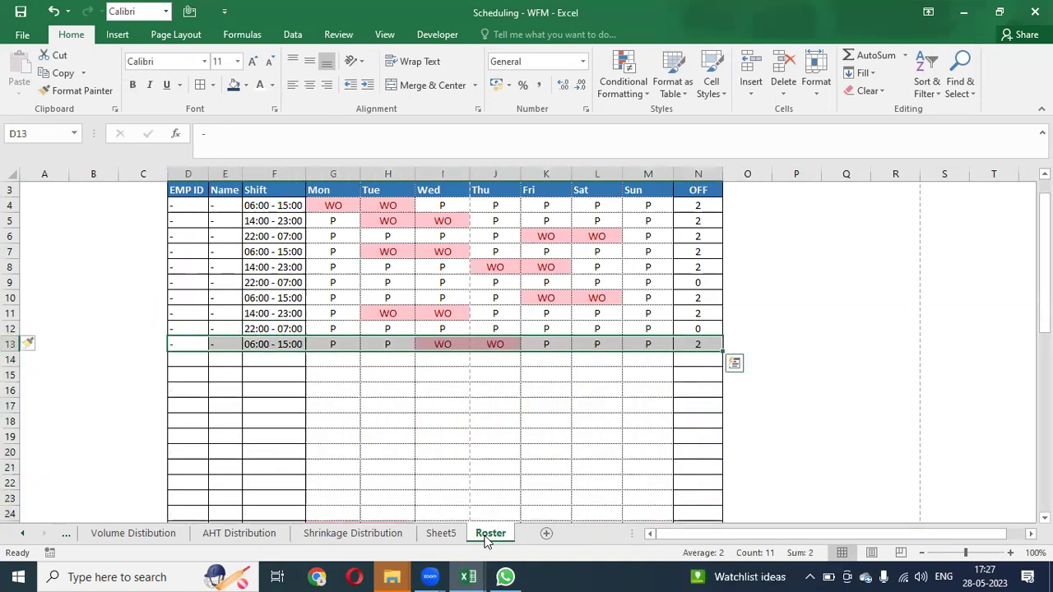
key("ctrl+c")
key("shift+Down")
key("shift+Down")
key("shift+Down")
key("shift+Down")
key("shift+Down")
key("shift+Down")
key("shift+Down")
key("shift+Down")
key("shift+Down")
key("shift+Down")
key("shift+Down")
key("shift+Down")
key("shift+Down")
key("shift+Down")
key("shift+Down")
key("shift+Down")
key("shift+Down")
key("shift+Down")
key("shift+Down")
key("shift+Down")
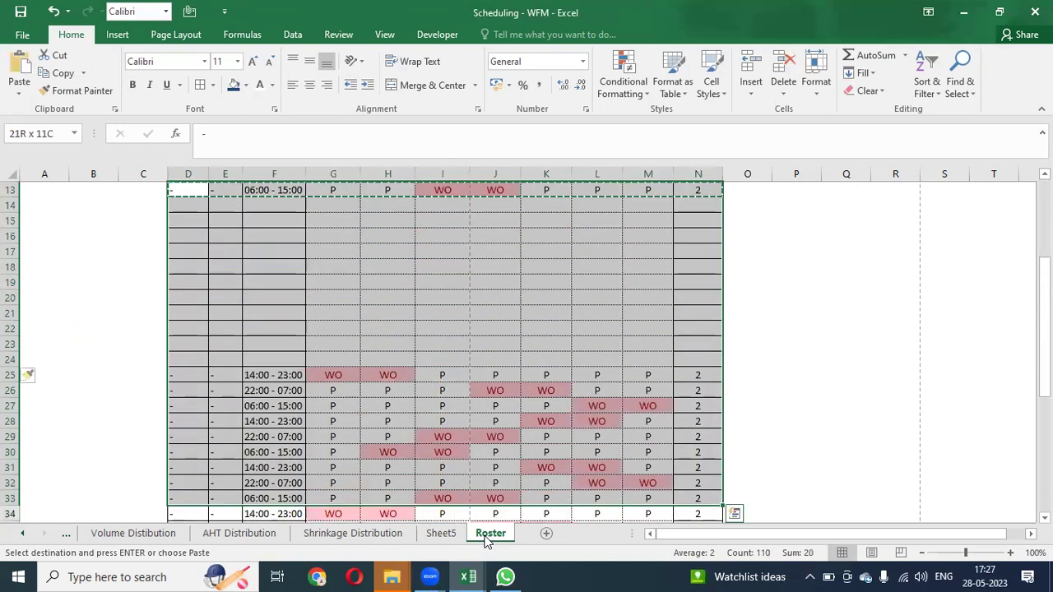
key("shift+Up")
key("shift+Up")
key("shift+Up")
key("shift+Up")
key("shift+Up")
key("shift+Up")
key("shift+Up")
key("shift+Up")
key("shift+Up")
key("Return")
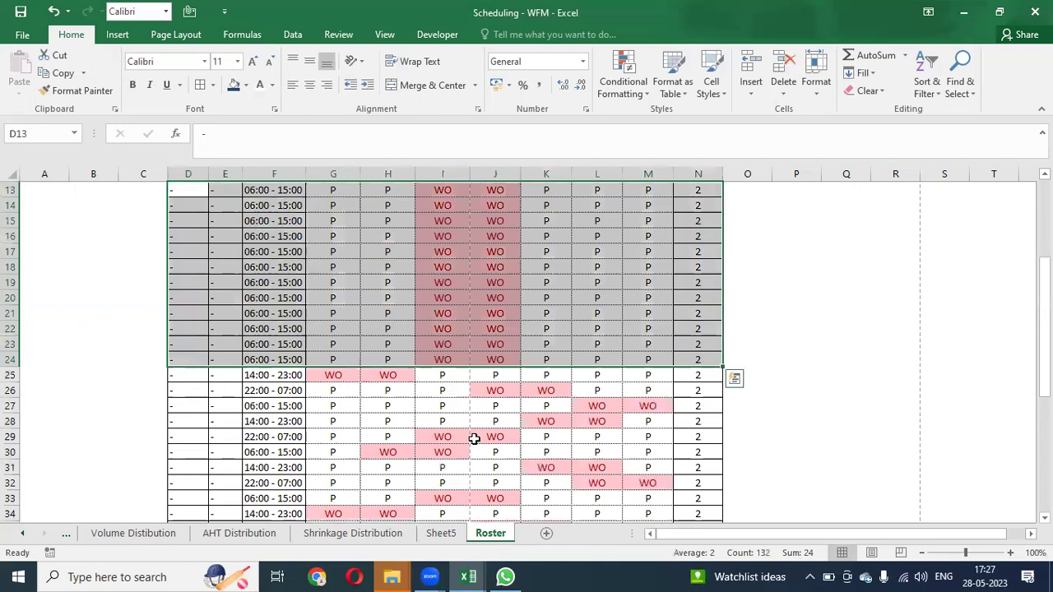
Copy the P and WO pattern from G25:M36 onto G12:M23 and check the interval schedule on Sheet5
left_click_drag(333, 378, 624, 483)
key("ctrl+c")
key("Up")
key("Up")
key("Up")
key("Up")
key("Up")
key("Up")
key("Up")
key("Up")
key("Up")
key("Up")
key("Up")
key("Up")
key("Up")
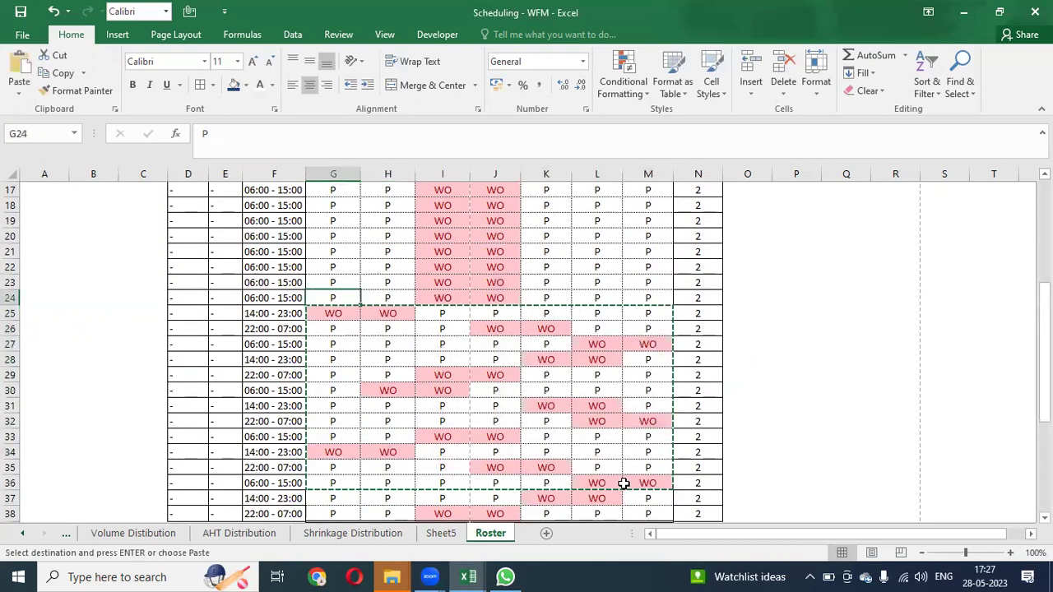
key("Return")
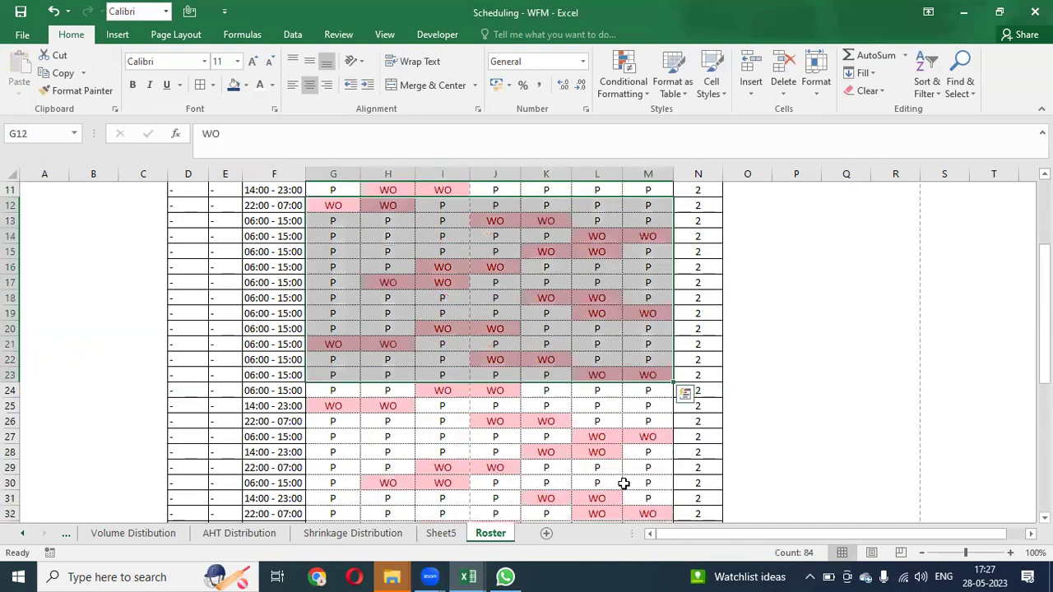
left_click(440, 533)
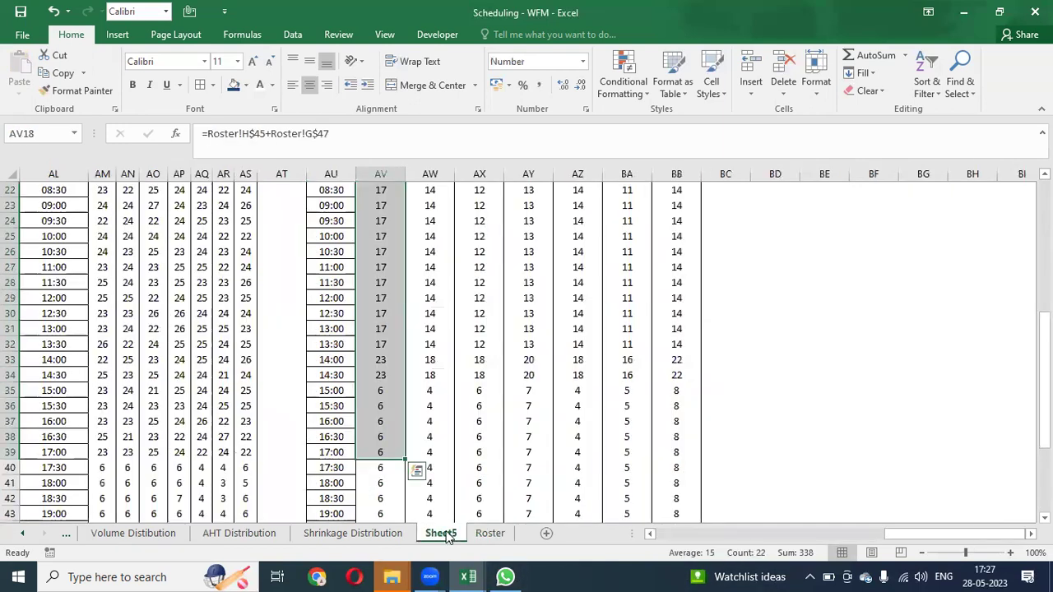
key("ctrl+q")
On the Roster sheet, duplicate the 06:00 - 15:00 rows 15 to 22 by inserting eight copied rows at row 15
left_click(495, 535)
left_click(494, 533)
key("Down")
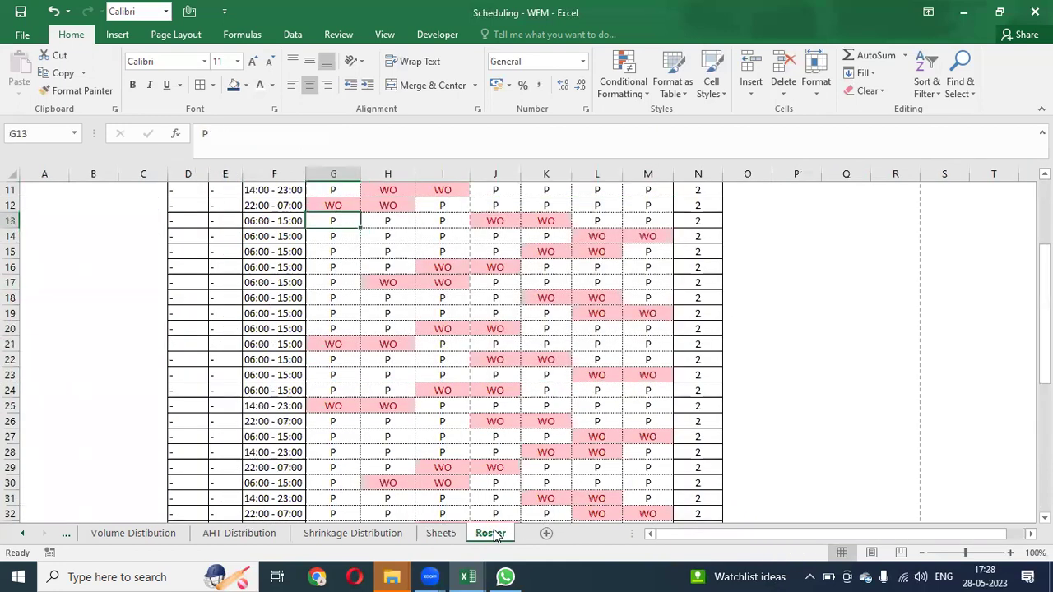
key("Left")
key("Down")
key("Down")
key("shift+Down")
key("shift+Down")
key("shift+Down")
key("shift+Down")
key("shift+Down")
key("shift+Down")
key("shift+Down")
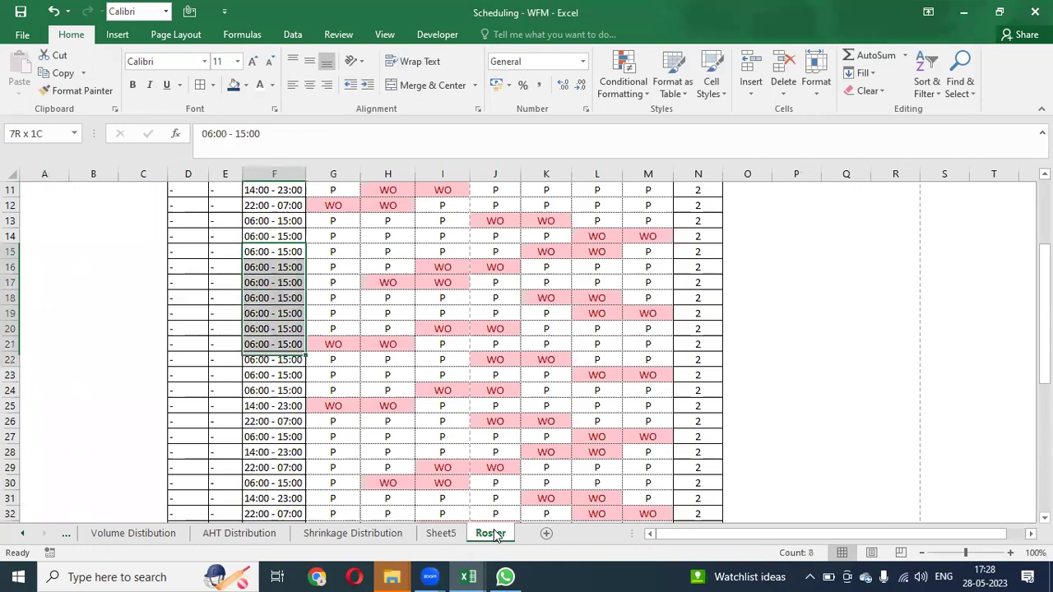
key("shift+space")
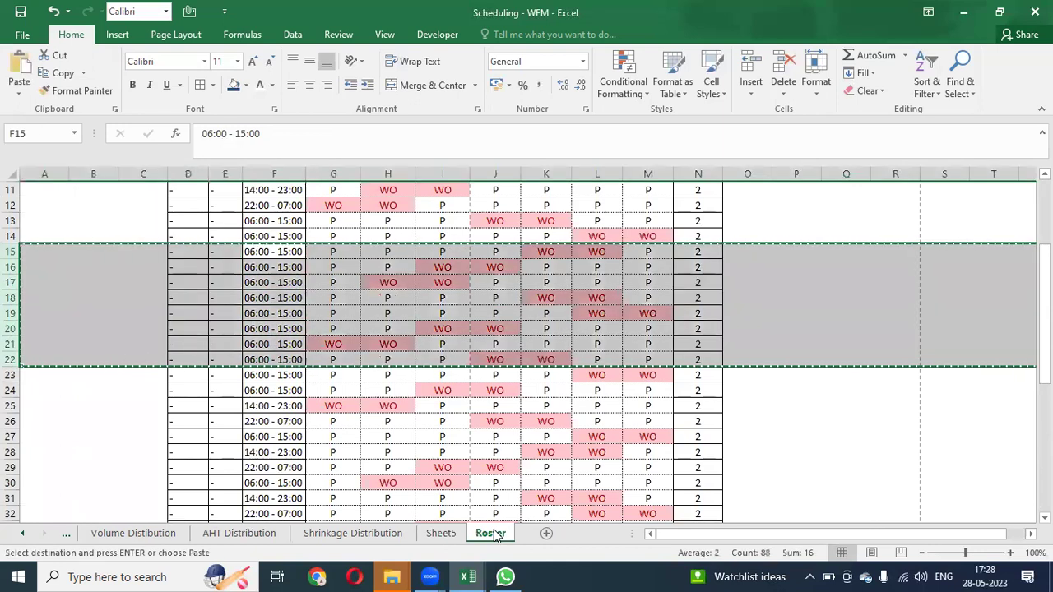
key("ctrl+shift+plus")
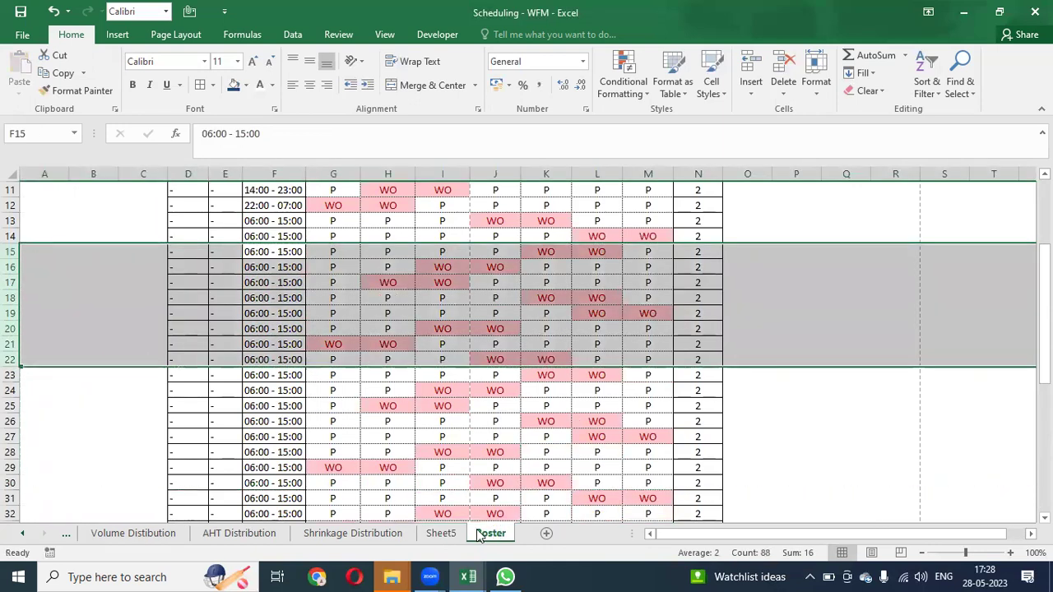
Return to Sheet5 and examine the Monday schedule headcounts in column AV from the early morning to the evening intervals
left_click(457, 532)
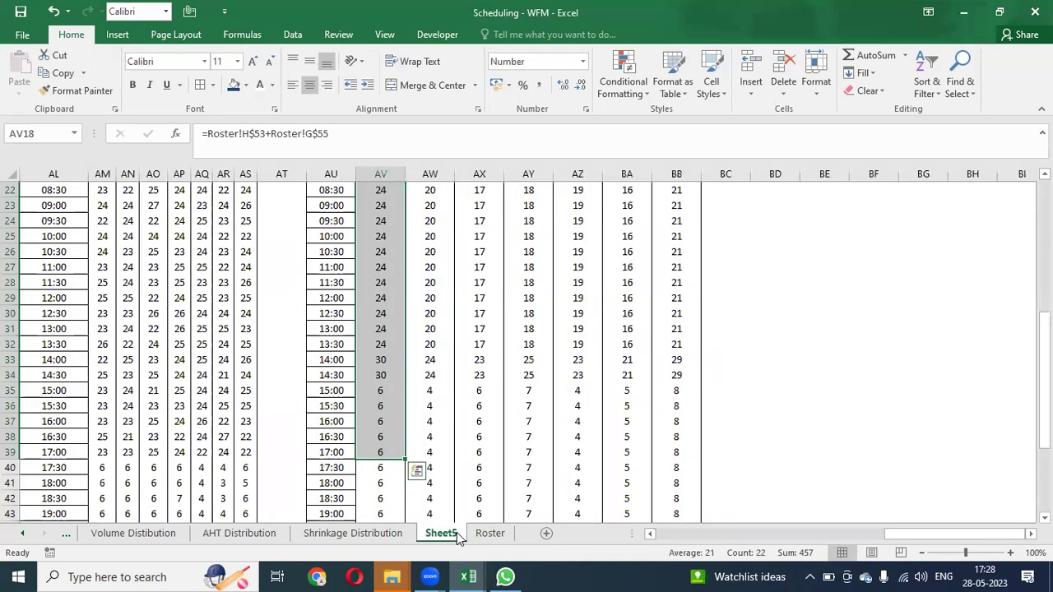
key("Up")
key("Down")
key("Down")
key("Down")
key("Down")
key("Down")
key("Down")
key("Down")
key("Down")
key("Down")
key("Down")
key("Down")
key("Down")
key("Down")
key("Down")
key("Down")
key("Down")
key("Down")
key("Down")
key("Down")
key("Down")
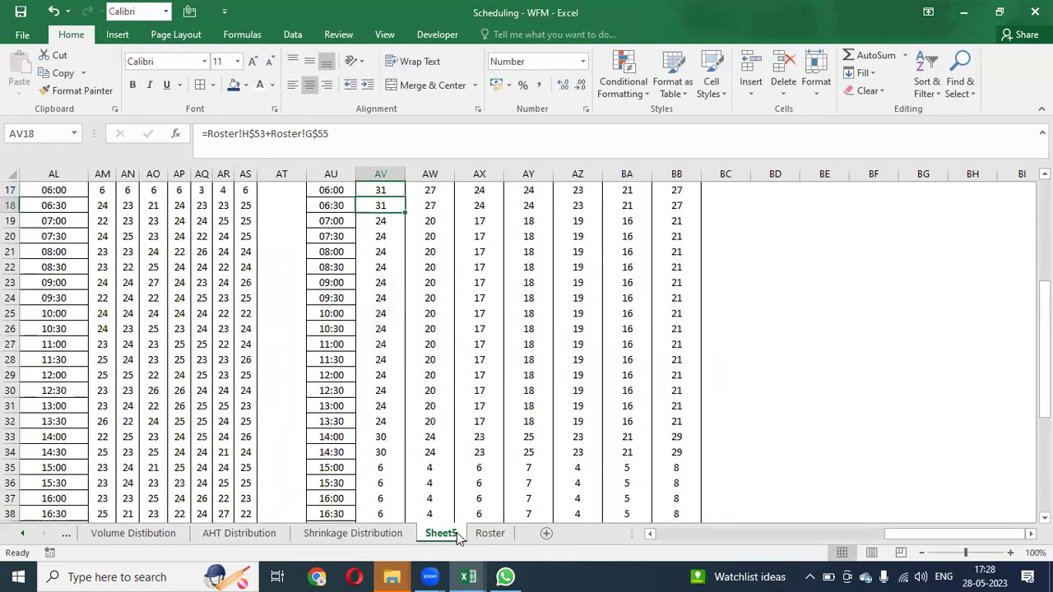
key("Down")
key("Down")
key("Down")
key("Down")
key("Up")
key("Up")
key("Up")
key("Up")
key("Up")
key("Up")
key("Up")
key("Up")
key("Up")
key("Up")
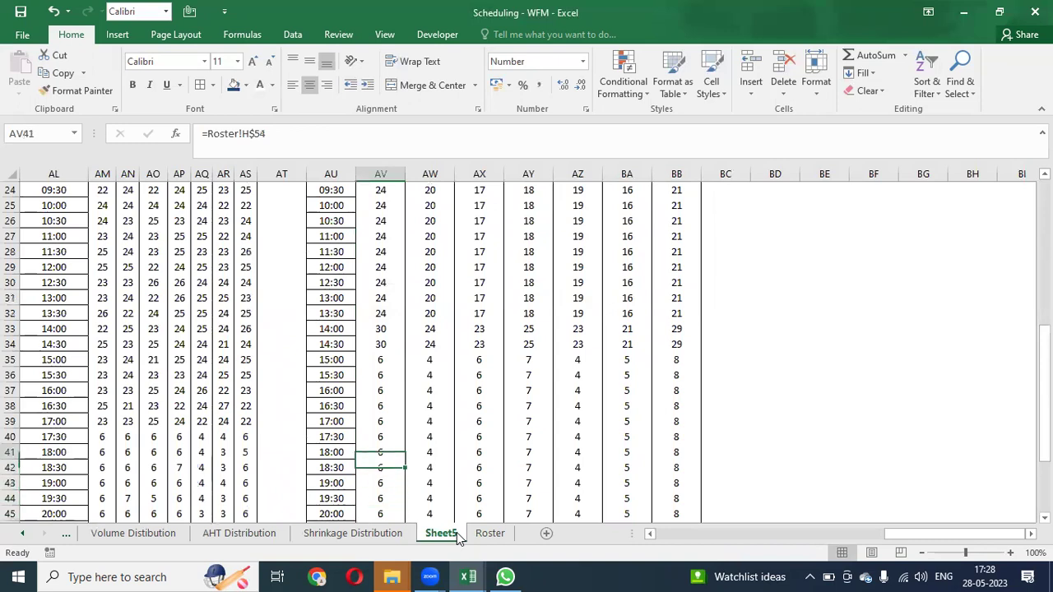
Examine the Monday schedule headcounts in column AV through the evening intervals down to 22:00
key("Up")
key("Up")
key("Down")
key("Down")
key("Down")
key("Down")
key("Down")
key("Down")
key("Down")
key("Down")
key("Down")
key("Down")
key("Down")
key("Down")
key("Down")
key("Down")
key("Down")
key("Down")
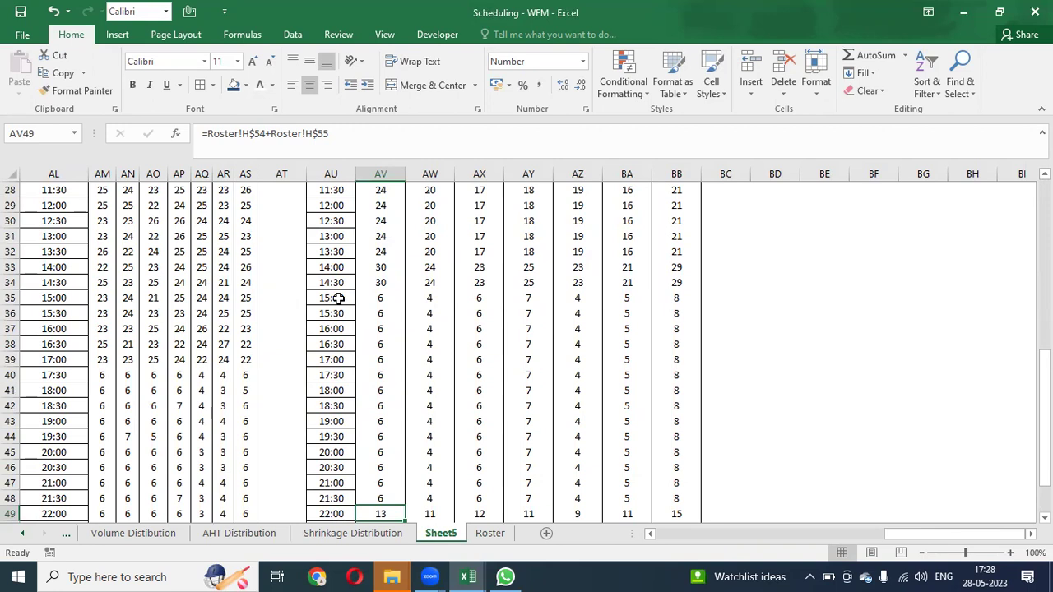
Compare the 15:00 to 17:00 requirement in AM35:AS39 with the scheduled headcounts in AV34:BB39 across all weekdays
left_click_drag(100, 298, 247, 360)
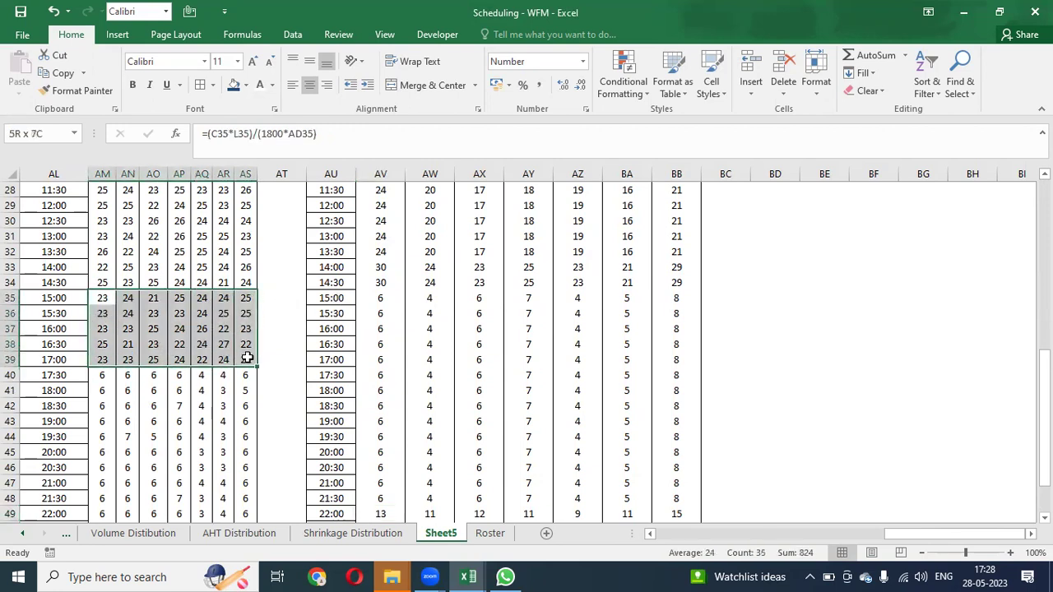
left_click_drag(247, 359, 247, 358)
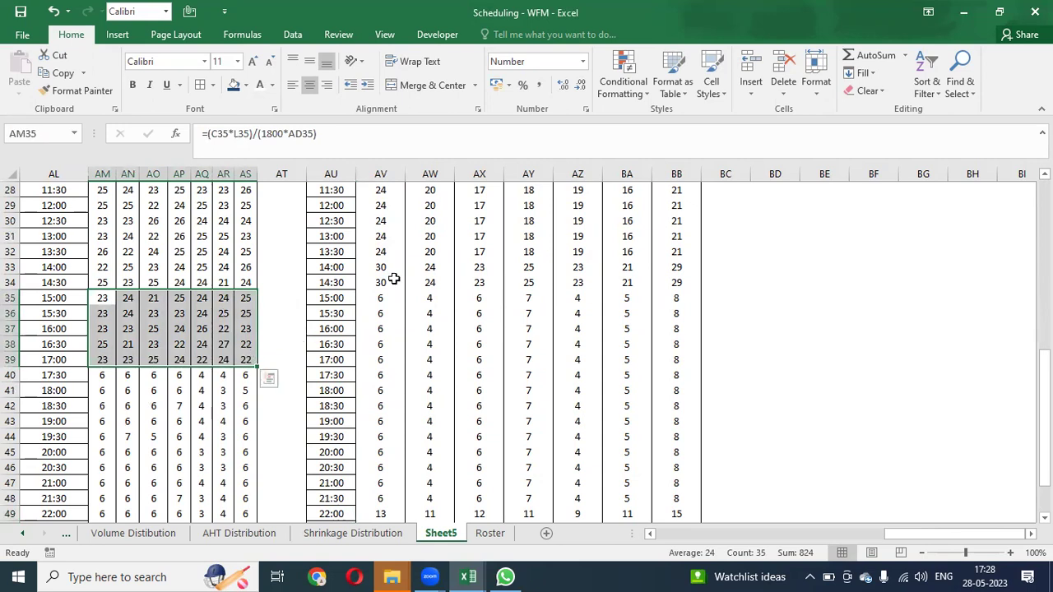
left_click_drag(374, 282, 600, 363)
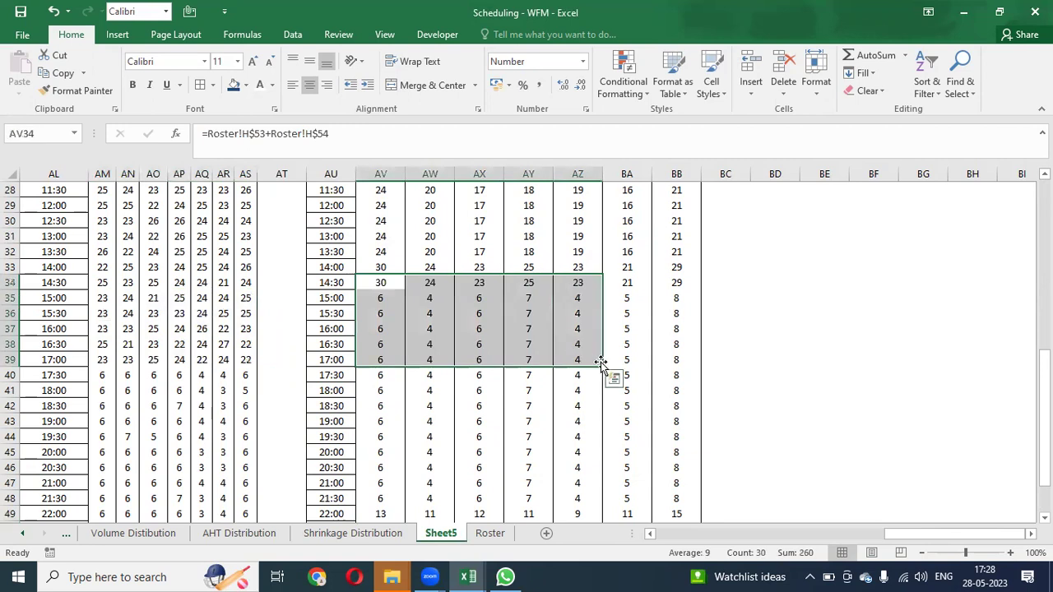
key("shift+Right")
key("shift+Right")
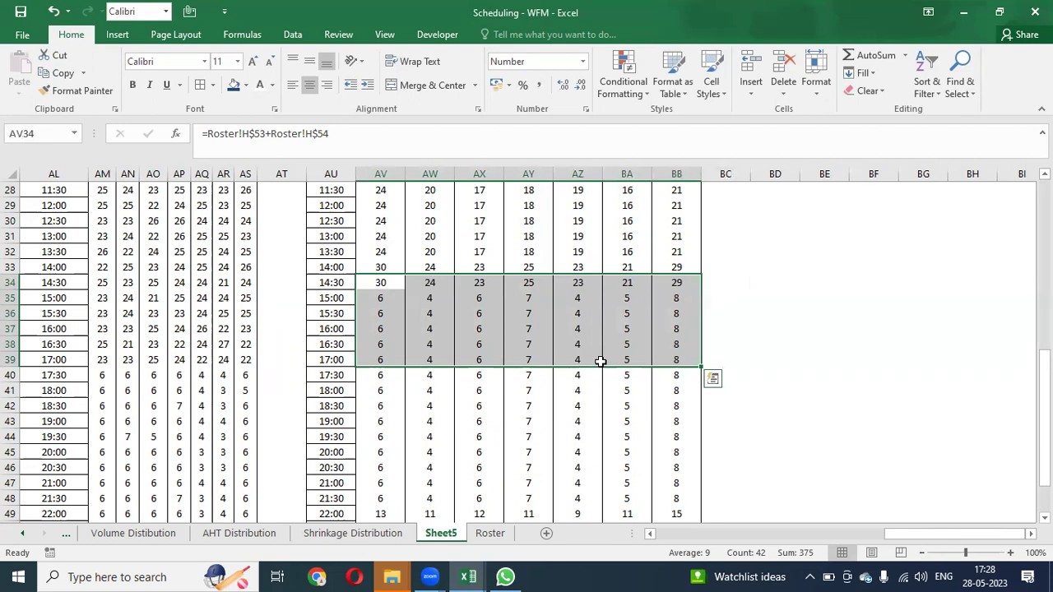
key("ctrl+Up")
key("Up")
key("Left")
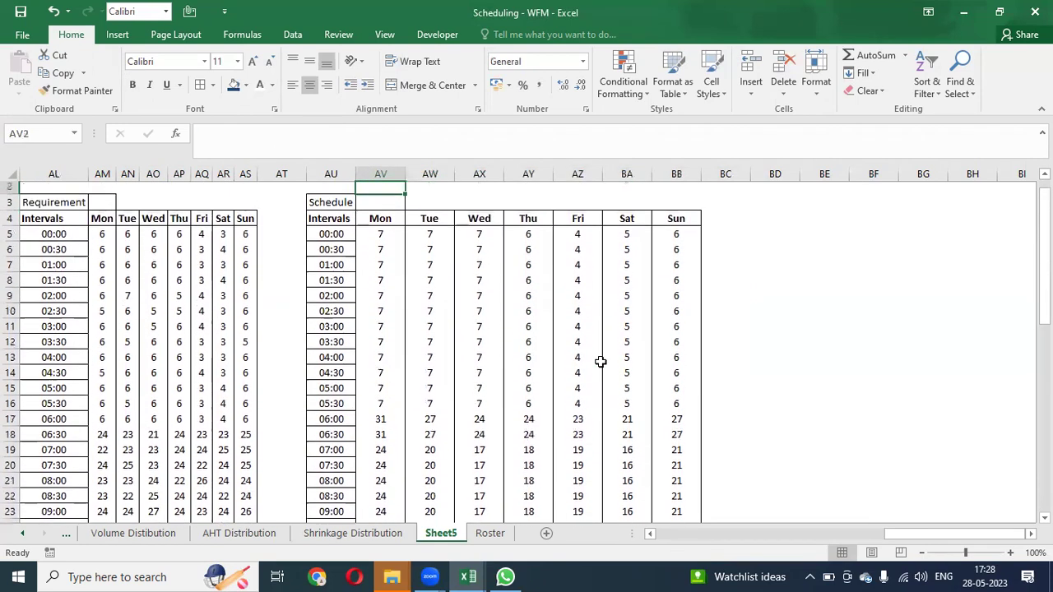
Review the shift and week-off entries on the Roster sheet from row 4 down to row 40
left_click(490, 533)
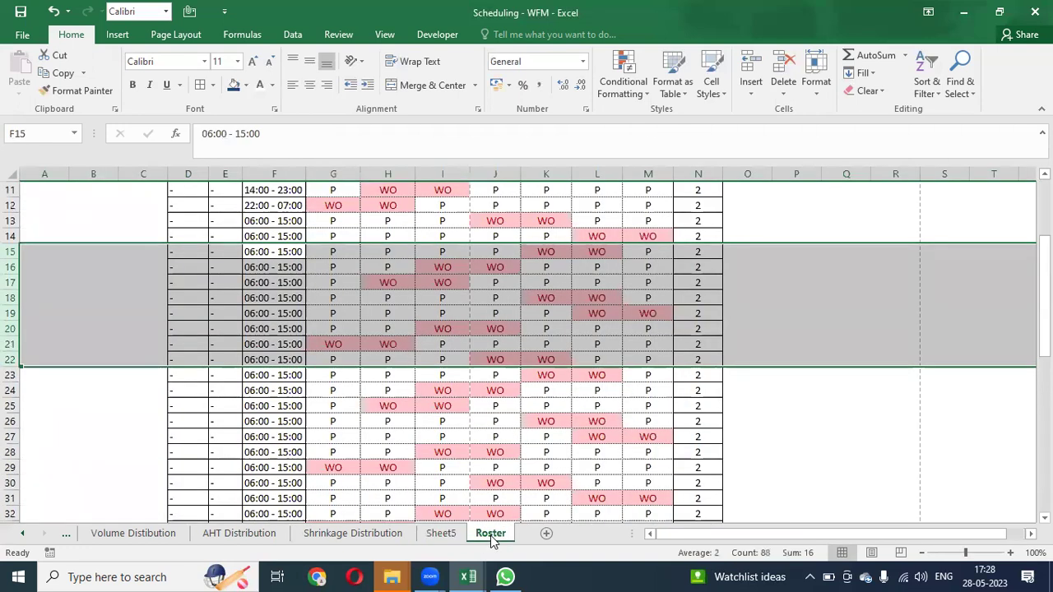
key("Up")
key("Down")
key("Down")
key("Down")
key("Down")
key("Down")
key("Down")
key("Down")
key("Down")
key("Down")
key("Down")
key("Down")
key("Down")
key("Down")
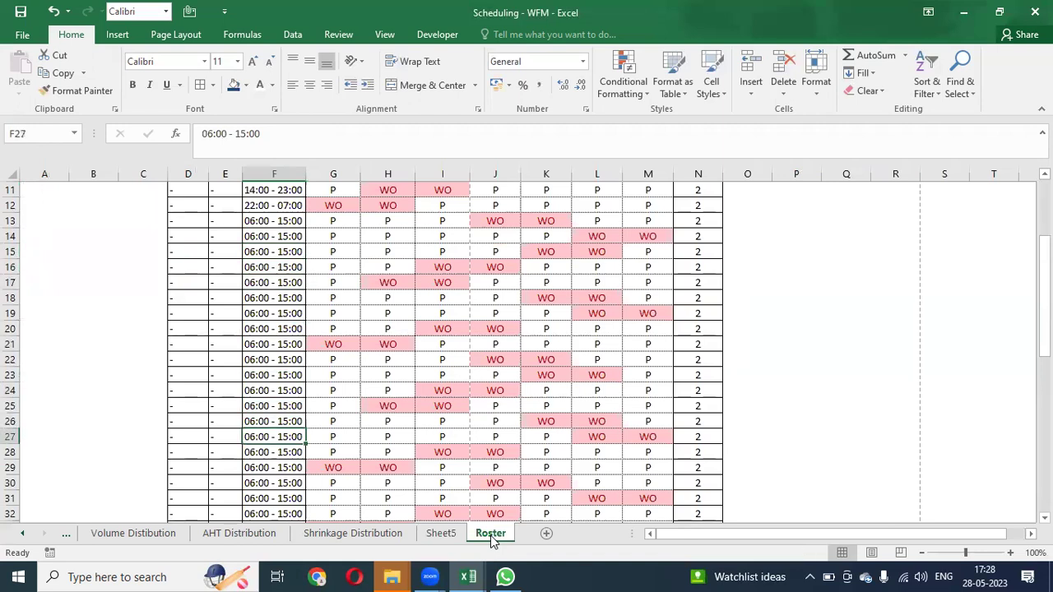
key("Down")
key("Down")
key("Down")
key("Down")
key("Down")
key("Down")
key("Down")
key("Down")
key("Down")
key("Down")
key("Down")
key("Down")
key("Down")
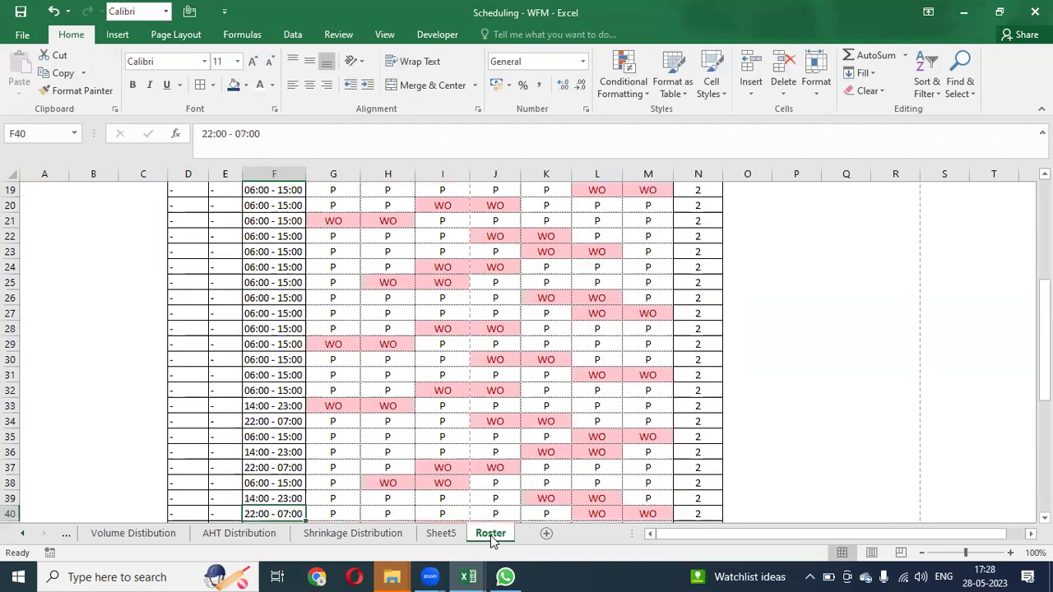
key("ctrl+Up")
key("Down")
key("Down")
key("Down")
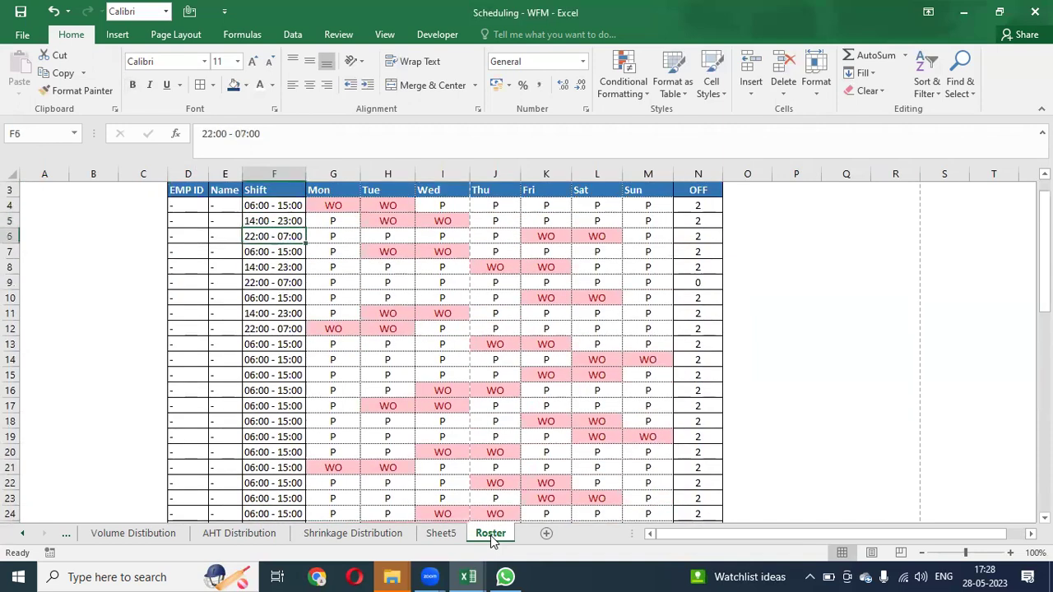
left_click(439, 536)
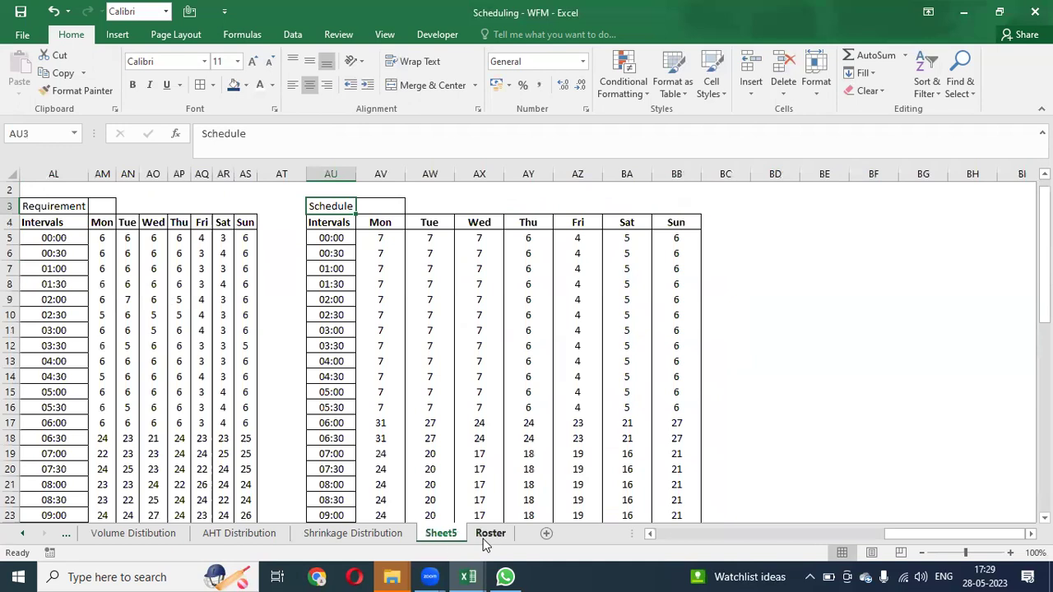
left_click(485, 539)
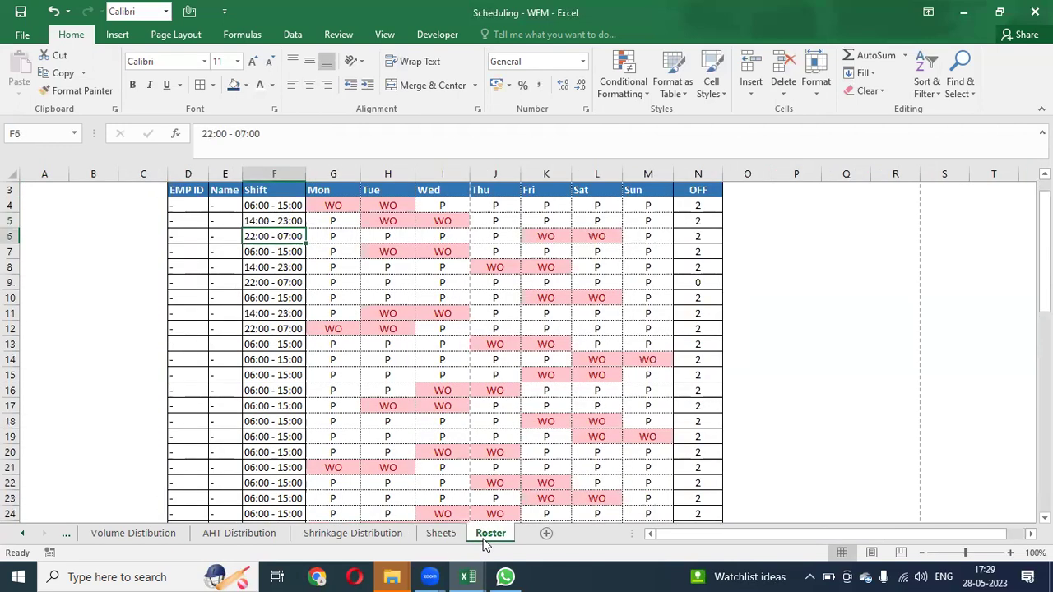
On Sheet5, duplicate the Schedule table AU3:BB53, including its Total Hours row, with the copy starting at BD3
left_click(457, 534)
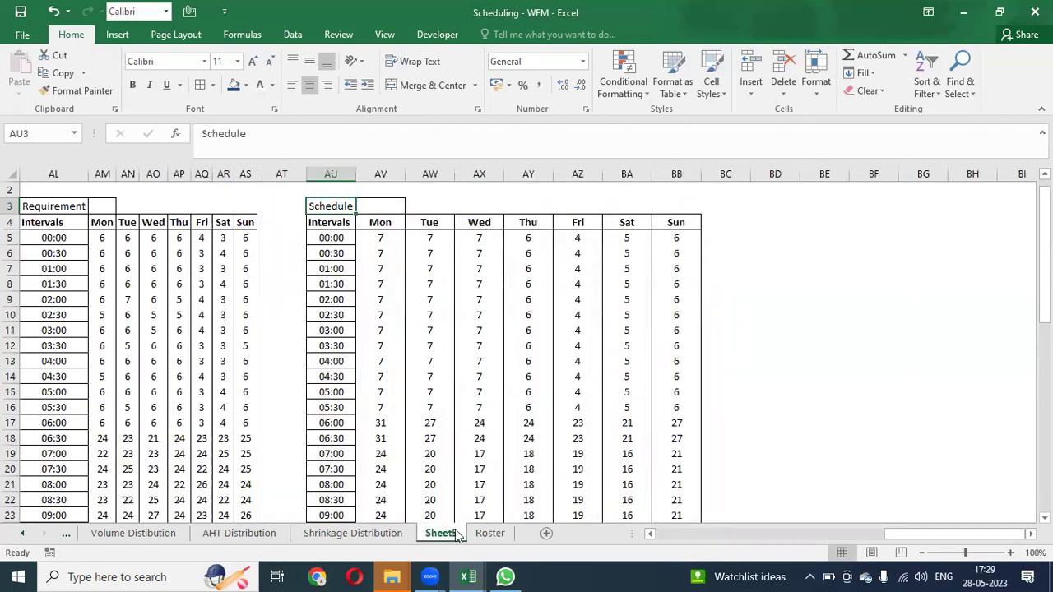
key("ctrl+shift+Down")
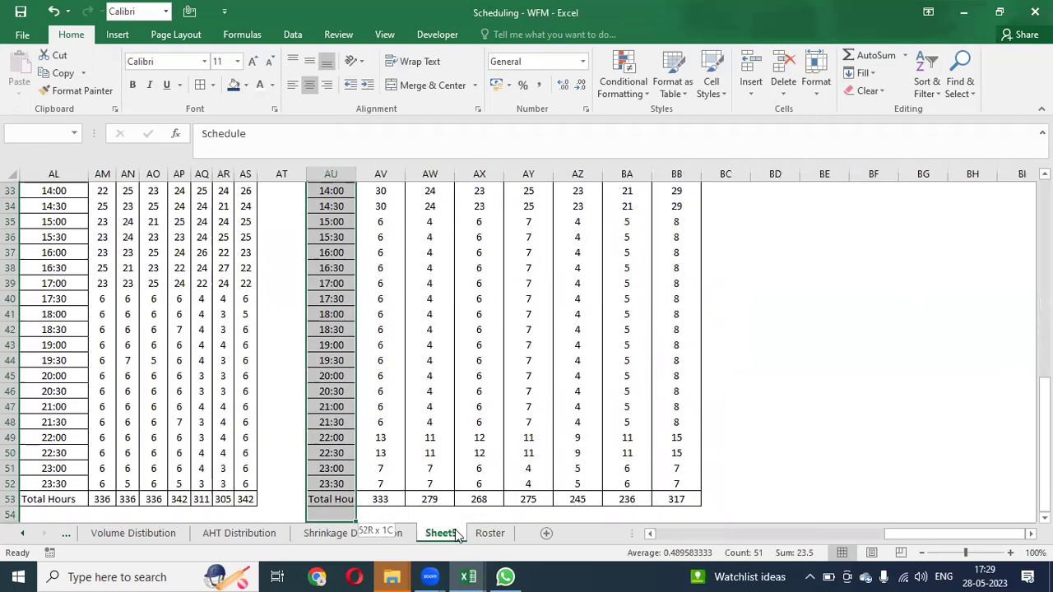
key("shift+Right")
key("shift+Right")
key("shift+Right")
key("shift+Right")
key("shift+Right")
key("shift+Right")
key("shift+Right")
key("ctrl+c")
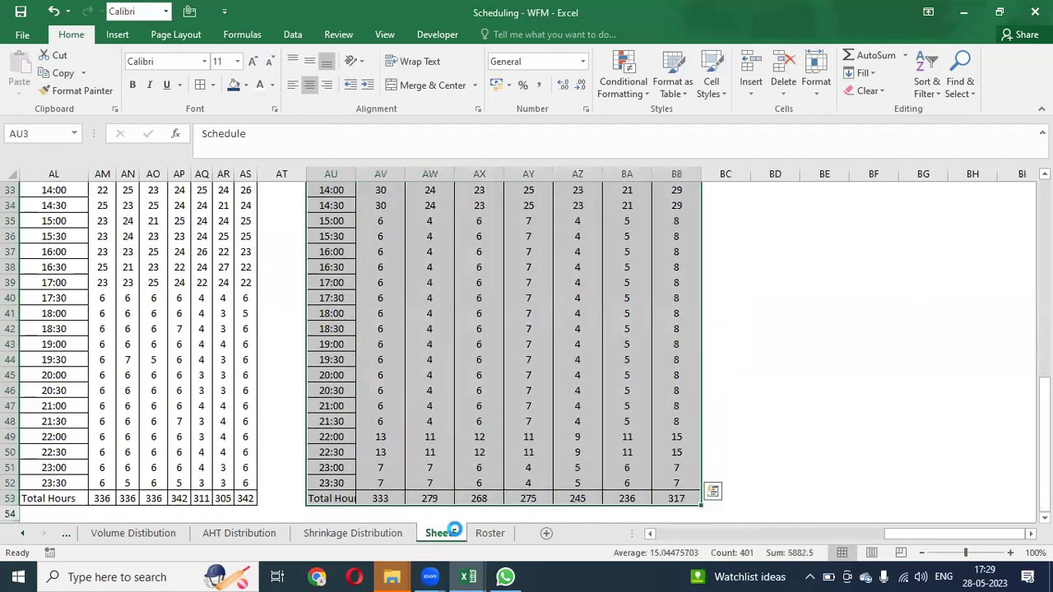
key("Up")
key("Down")
key("Right")
key("Right")
key("Right")
key("Right")
key("Right")
key("Right")
key("Right")
key("Right")
key("Right")
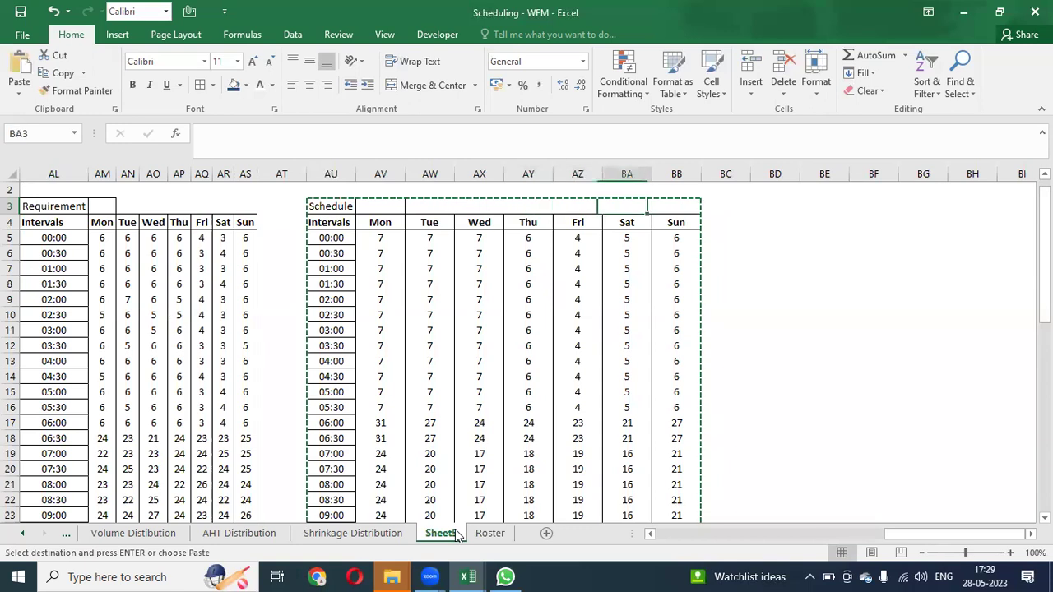
key("Return")
In BE5, enter =AV5*(1-U5) to reduce the Monday 00:00 scheduled headcount by its shrinkage percentage
key("Down")
key("Down")
key("Right")
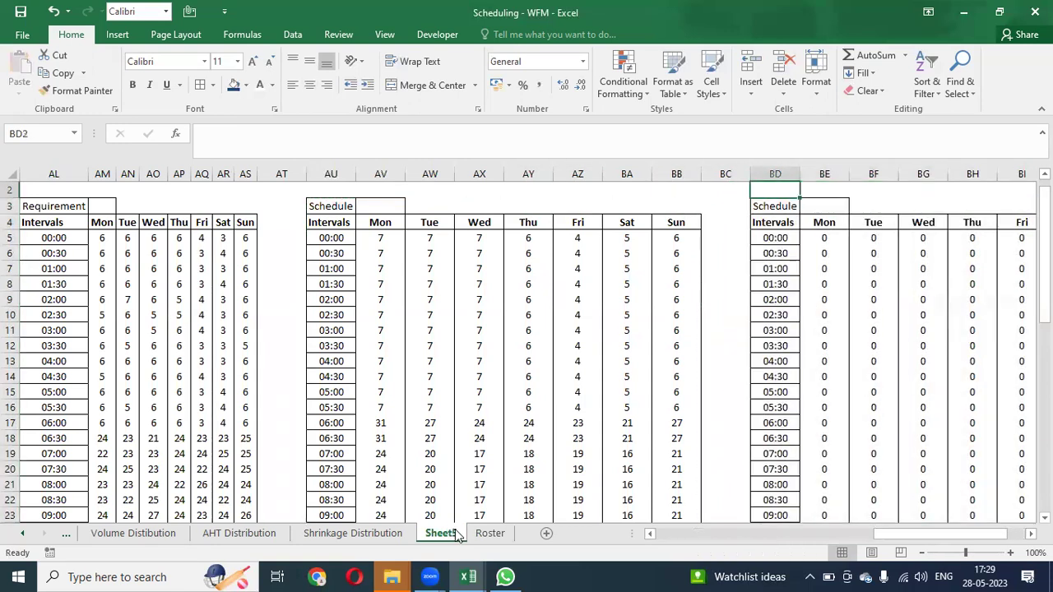
type("=")
key("Left")
key("Left")
key("Left")
key("Left")
key("Left")
key("Left")
key("Left")
key("Left")
key("Left")
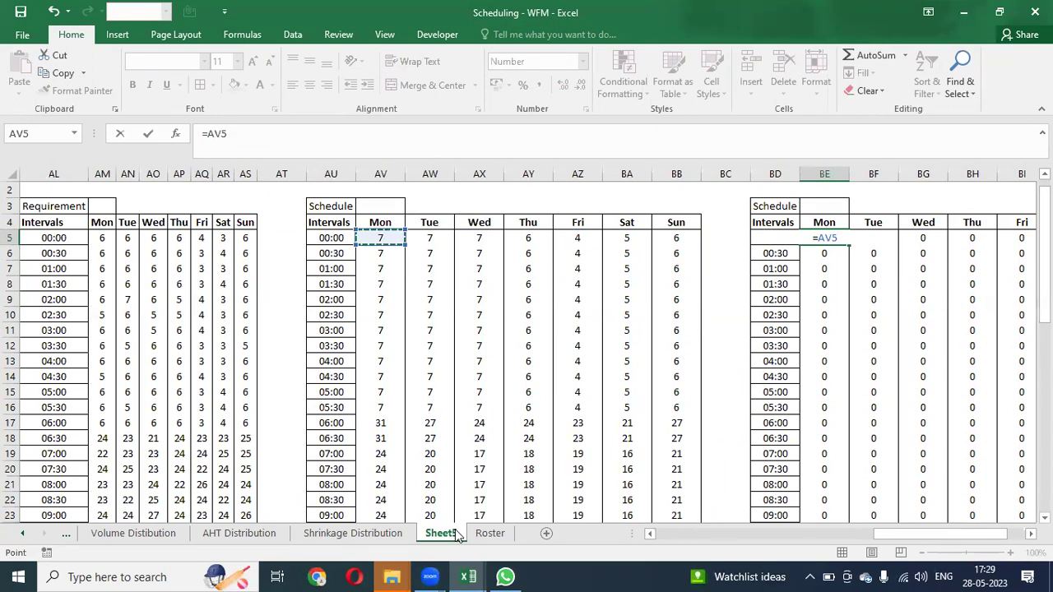
type("*(1-")
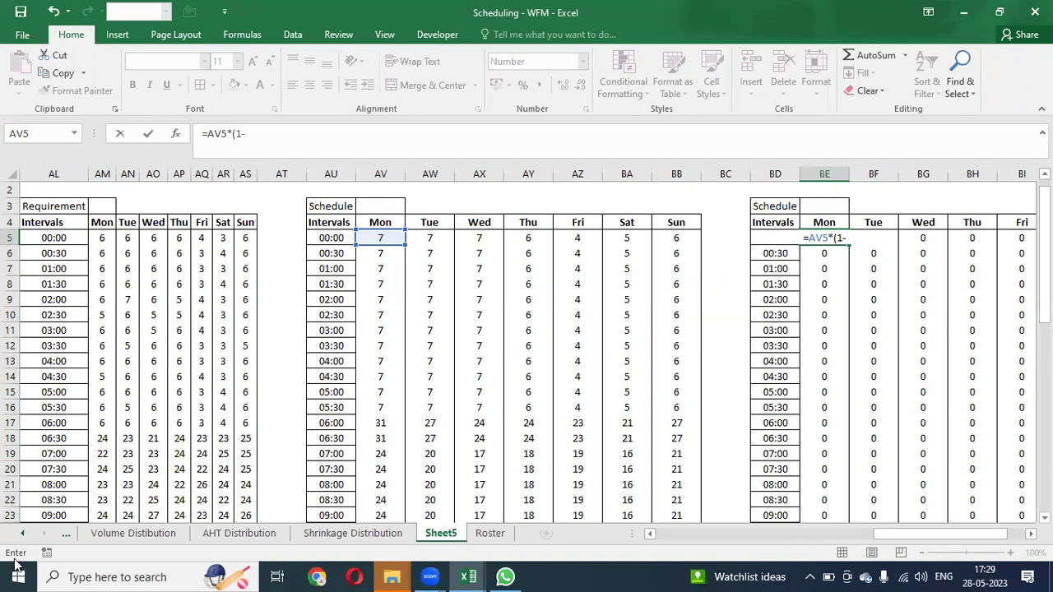
left_click(105, 238)
key("Left")
key("Left")
key("Left")
key("Left")
key("Left")
key("Left")
key("Left")
key("Left")
key("Left")
key("Left")
key("Left")
key("Left")
key("Left")
key("Left")
key("Left")
key("Left")
key("Left")
key("Left")
key("Left")
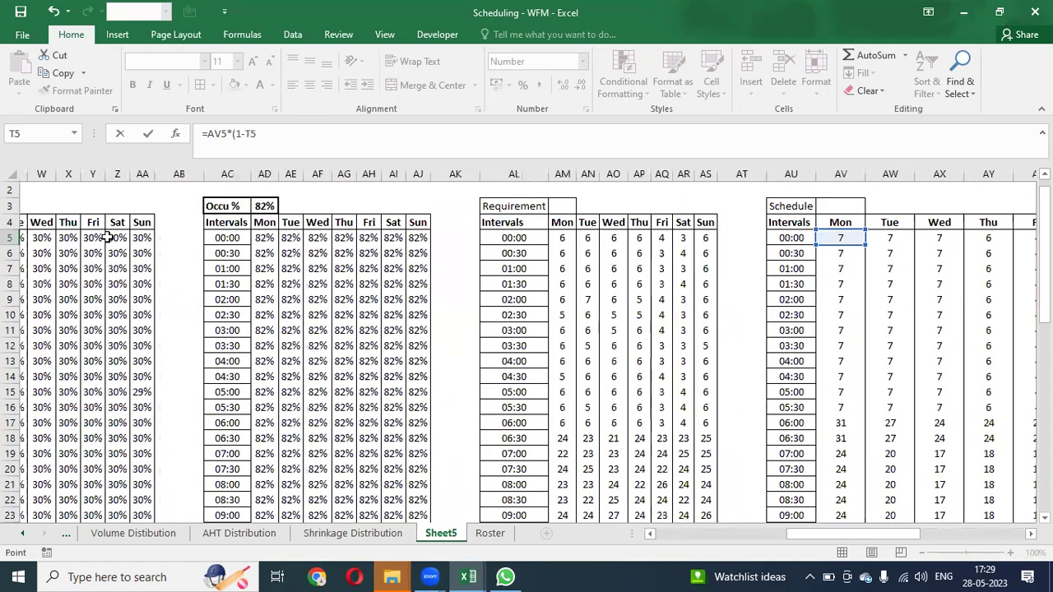
key("Right")
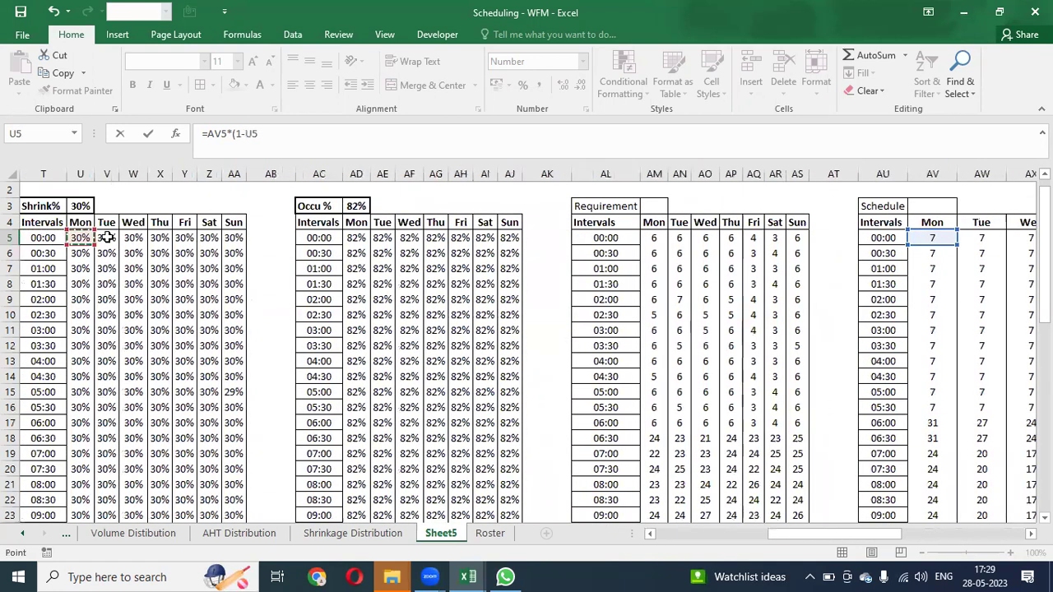
type(")")
key("ctrl+Return")
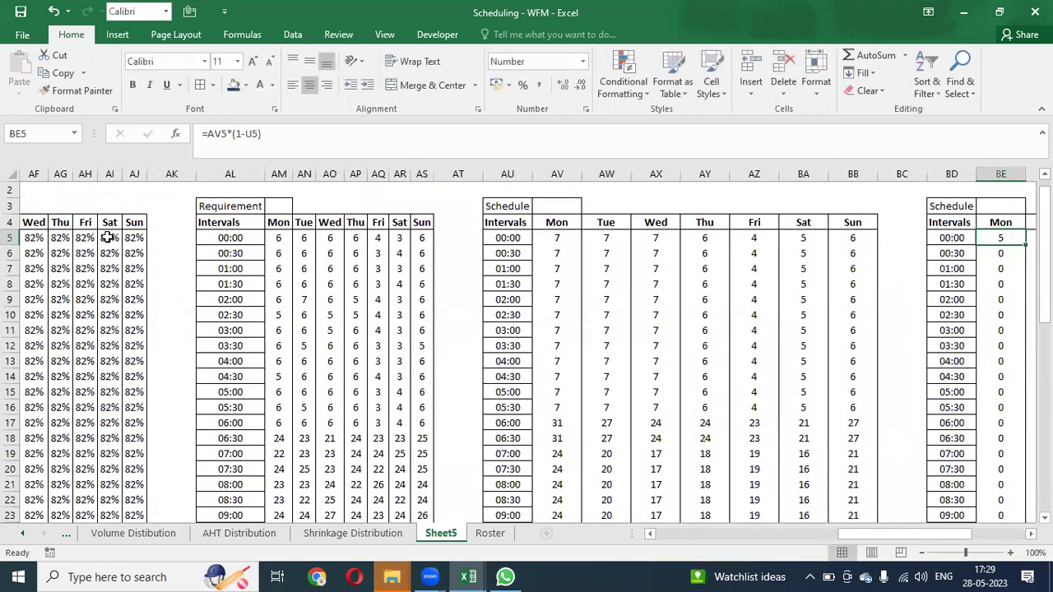
Copy the shrinkage formula from BE5 to all weekdays and intervals in BE5:BK52
key("ctrl+c")
key("ctrl+shift+Right")
key("ctrl+shift+Down")
key("ctrl+alt+v")
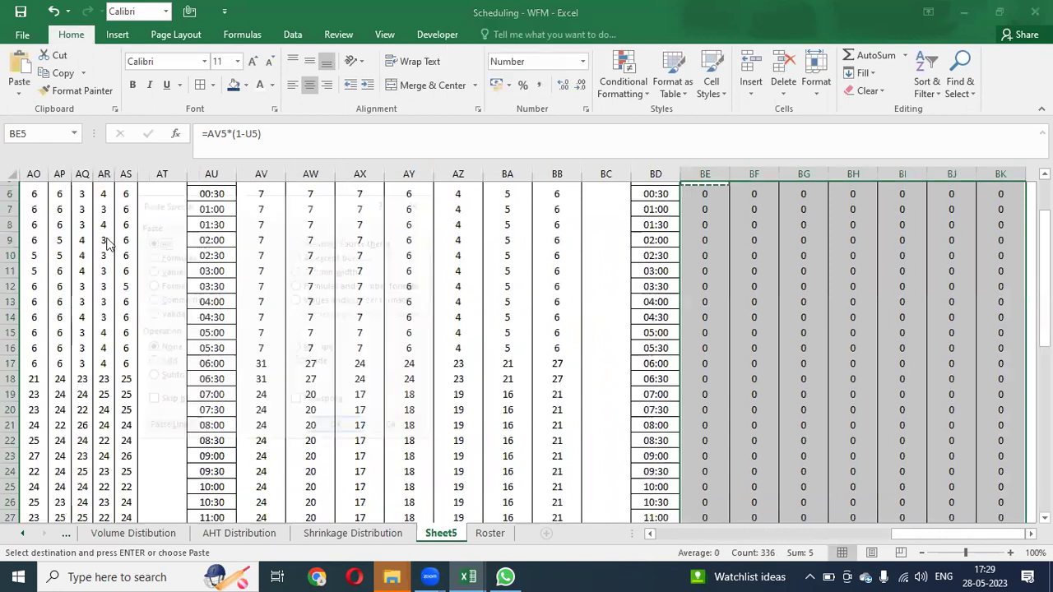
key("Return")
Check the Total Hours formulas in BE53:BK53 and the interval values above them in the copied table
key("ctrl+Down")
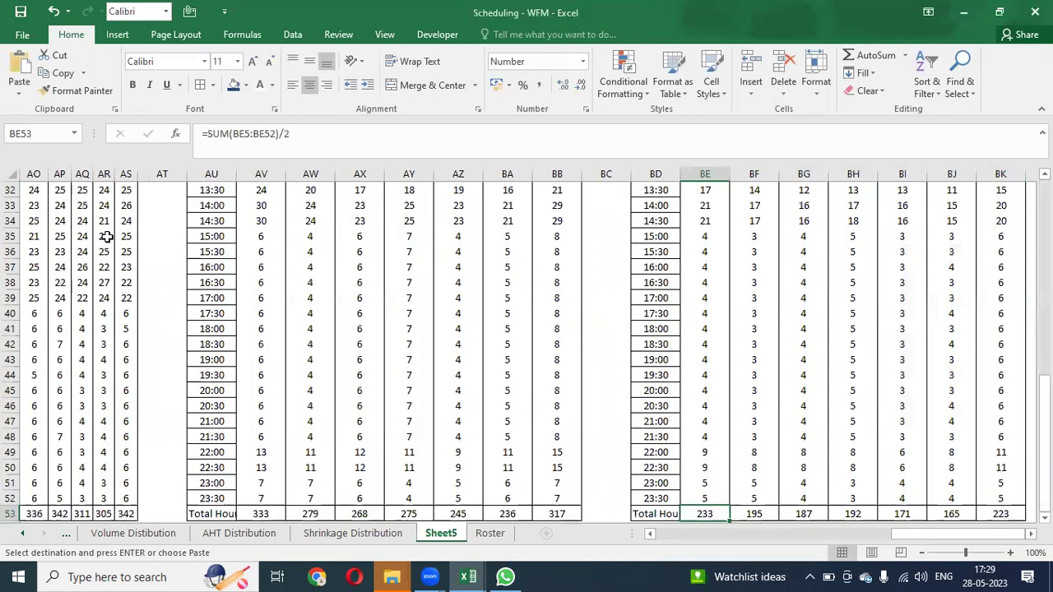
scroll(107, 237, "down", 1)
key("ctrl+shift+Right")
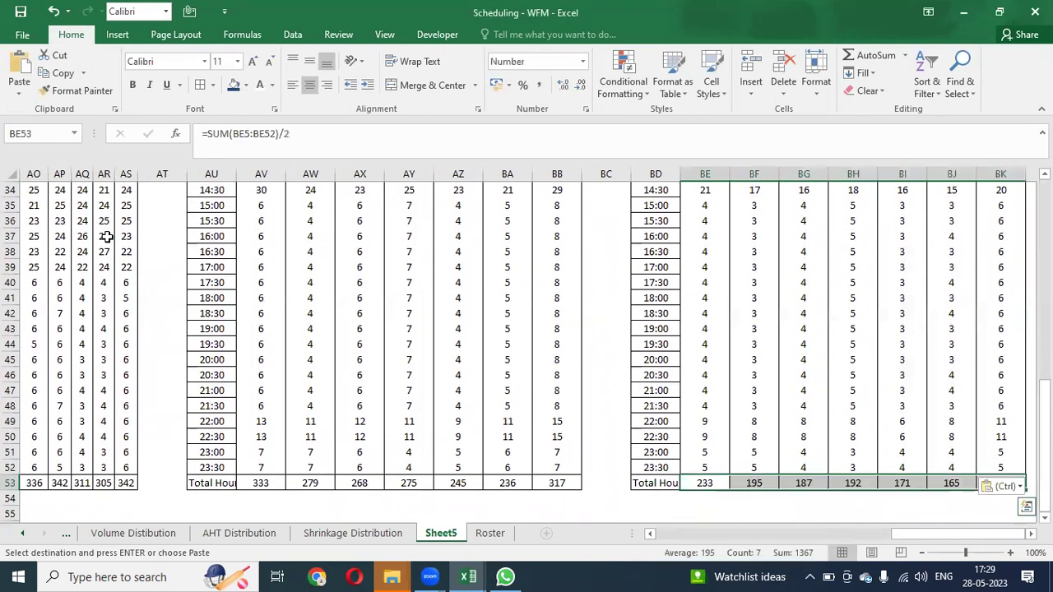
key("F2")
key("Escape")
key("ctrl+Up")
key("Down")
key("Down")
key("Down")
key("ctrl+Down")
key("ctrl+Up")
Merge and center the copied table's title cell across BD3:BF3
key("Down")
key("Up")
key("Up")
key("Left")
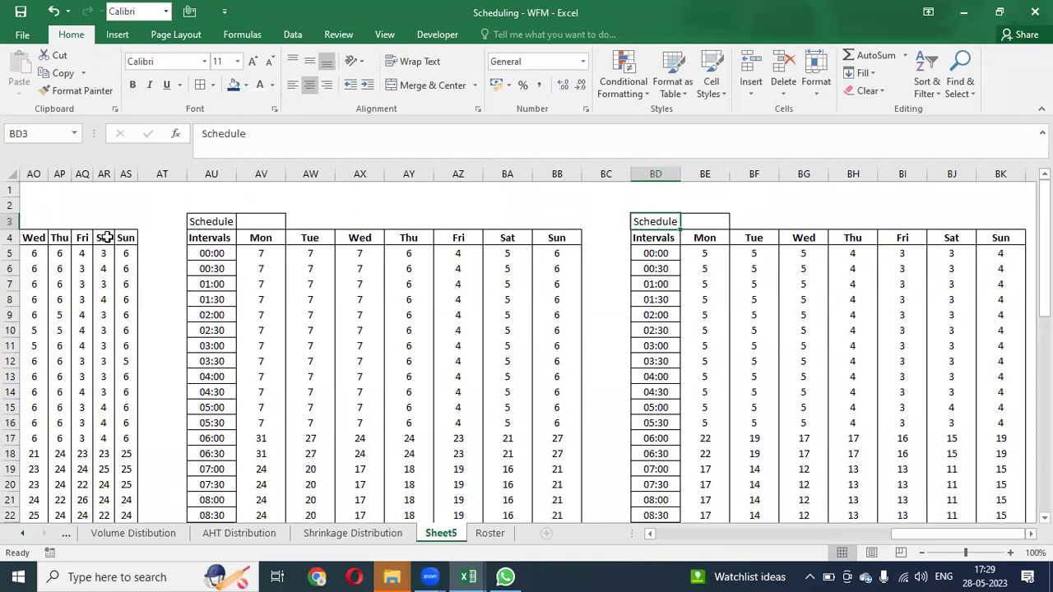
key("ctrl+shift+Down")
key("ctrl+shift+Up")
key("shift+Right")
key("shift+Right")
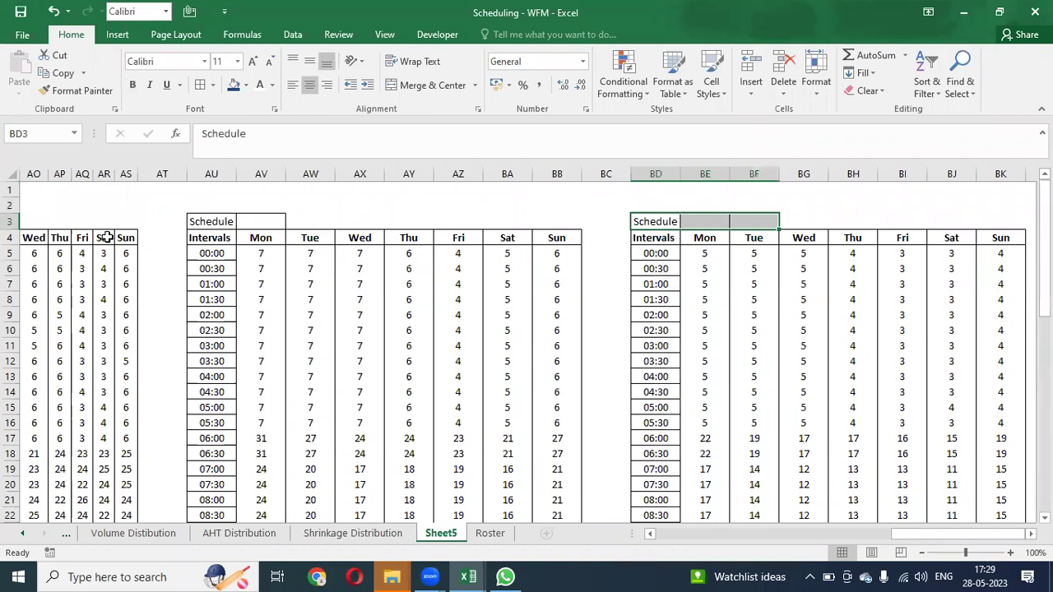
key("alt+h")
key("m")
key("c")
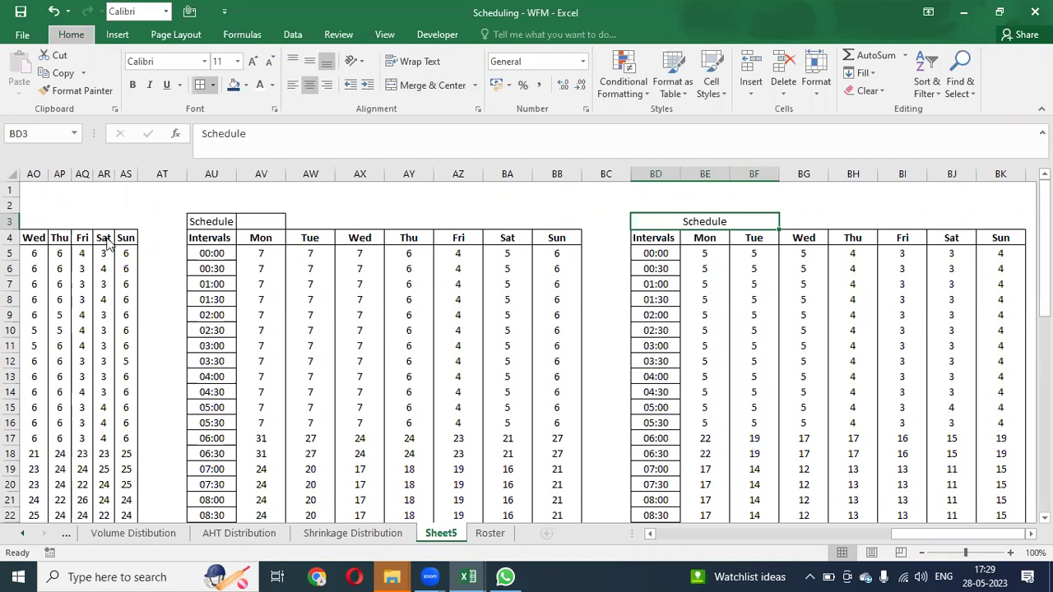
Change the copied table's title to "Schedule post Shrinkage"
key("F2")
type("post ")
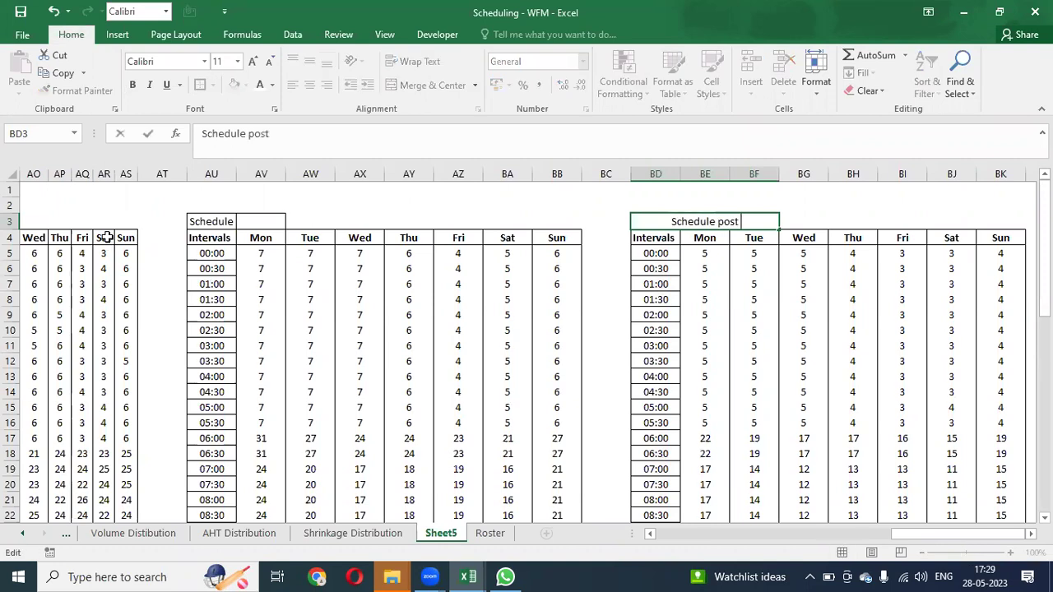
type("Shrinkage")
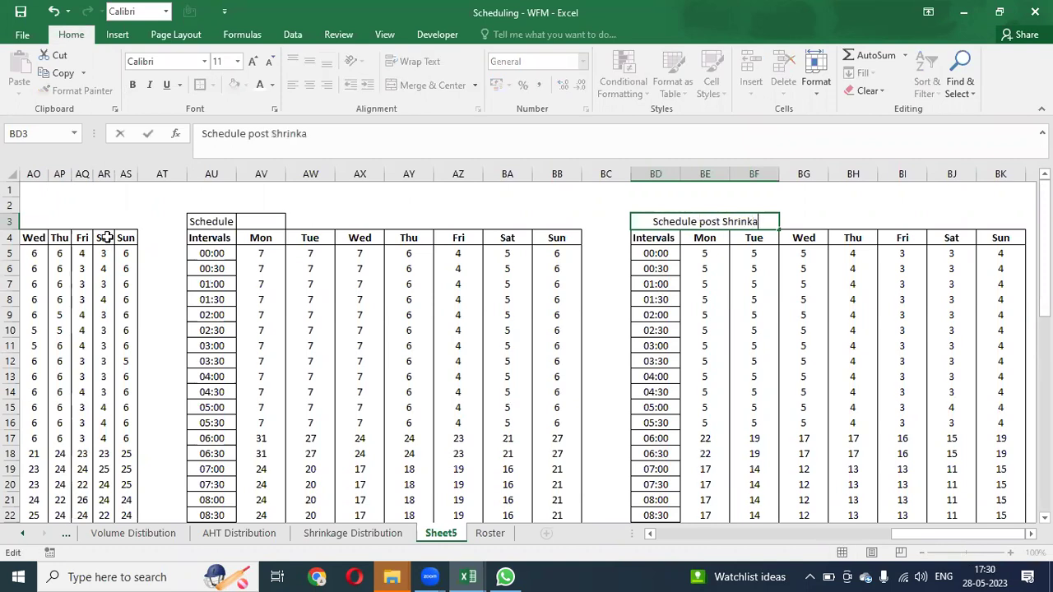
key("Return")
Merge and center the Schedule table's title across AU3:AV3
key("Up")
key("Left")
key("Left")
key("Left")
key("Left")
key("Left")
key("Left")
key("Left")
key("Left")
key("Left")
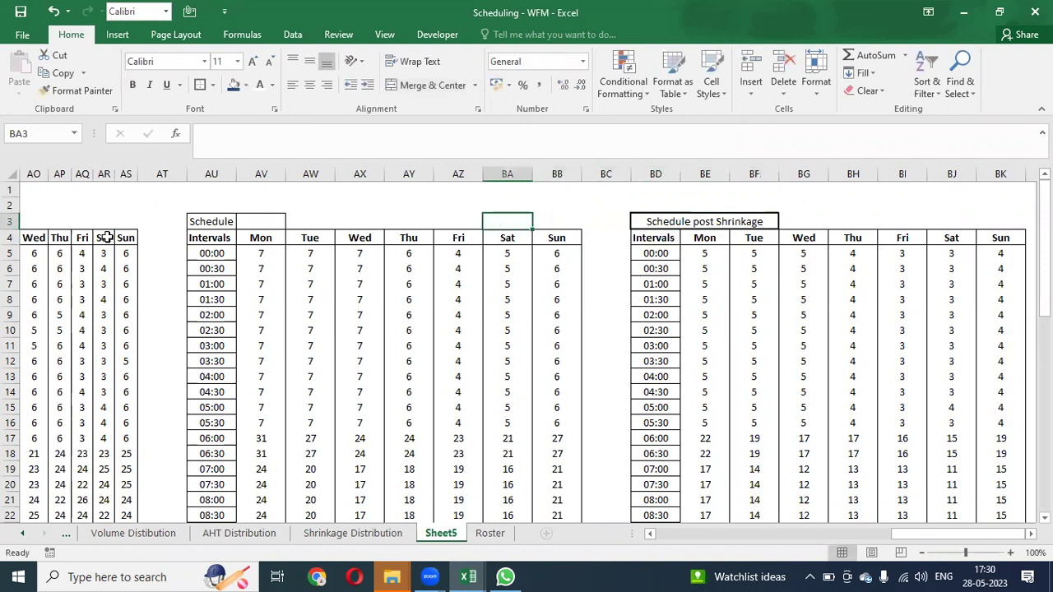
key("shift+Right")
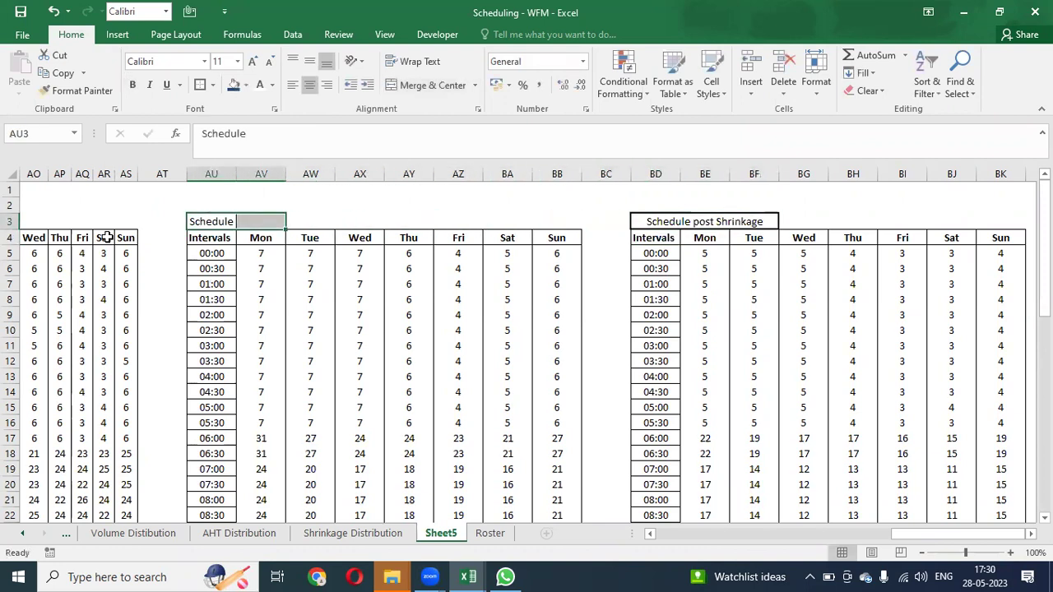
key("alt+h")
key("m")
key("c")
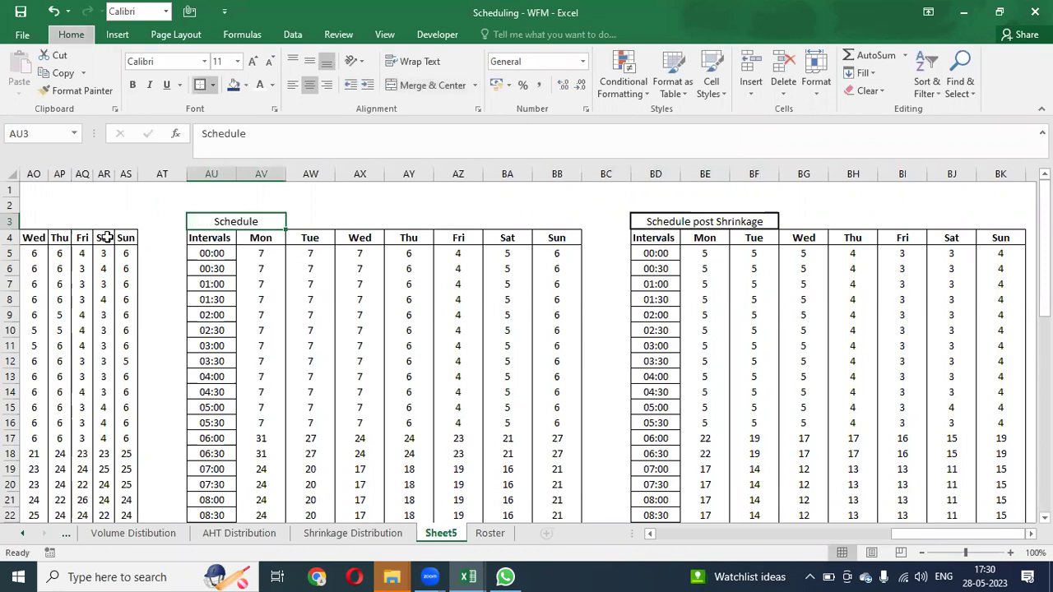
Duplicate the entire Schedule post Shrinkage table, including its title and totals row, with the copy starting at BM3
key("Right")
key("Right")
key("Right")
key("Right")
key("Right")
key("Right")
key("Right")
key("Right")
key("ctrl+shift+Down")
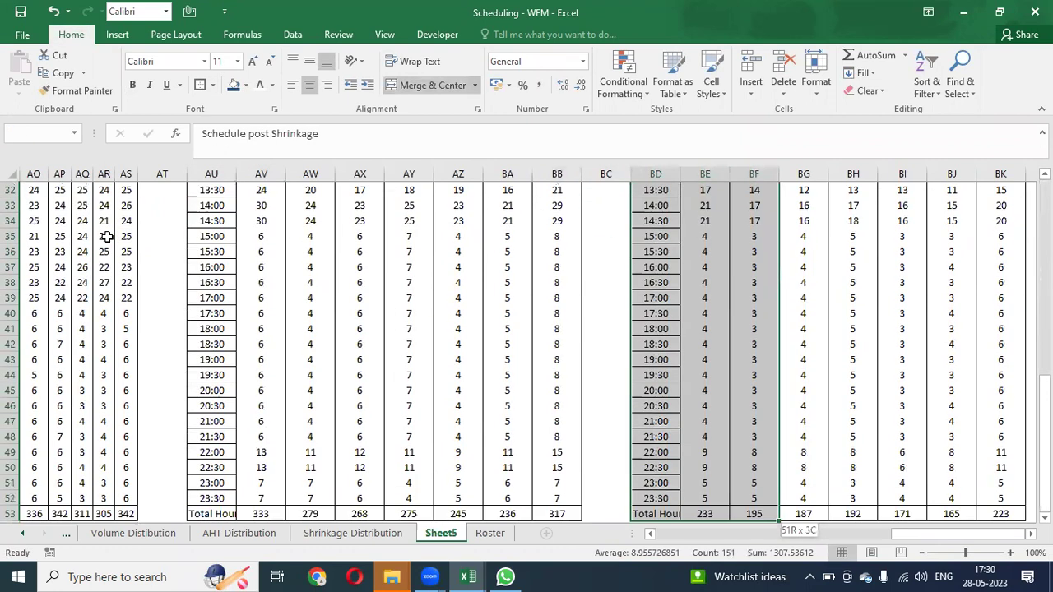
key("shift+Right")
key("shift+Right")
key("shift+Right")
key("shift+Right")
key("shift+Right")
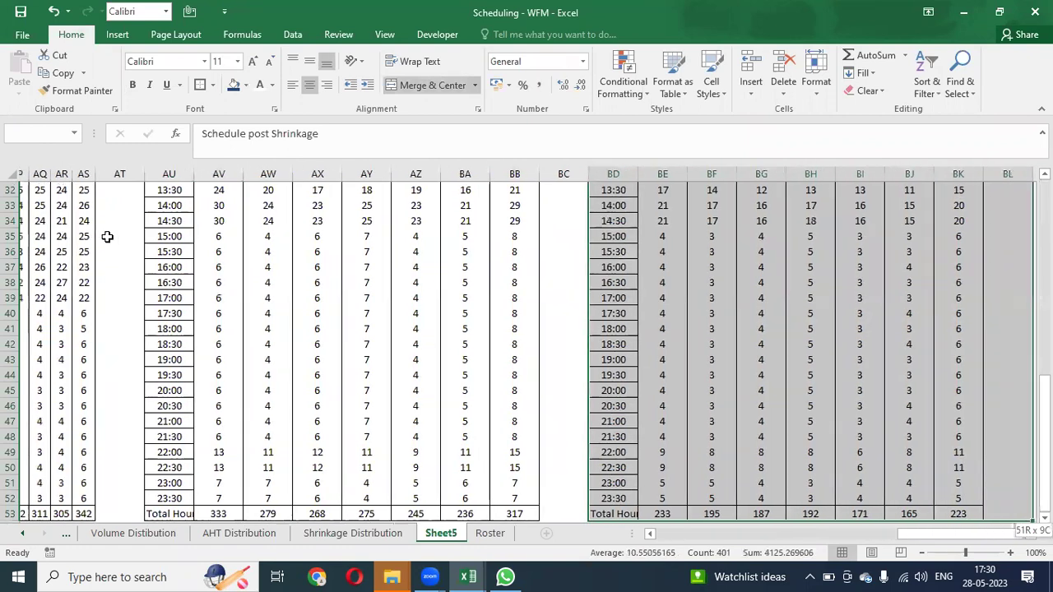
key("ctrl+c")
scroll(107, 236, "up", 10)
key("Right")
key("Right")
key("Right")
key("Right")
key("Right")
key("Right")
key("Right")
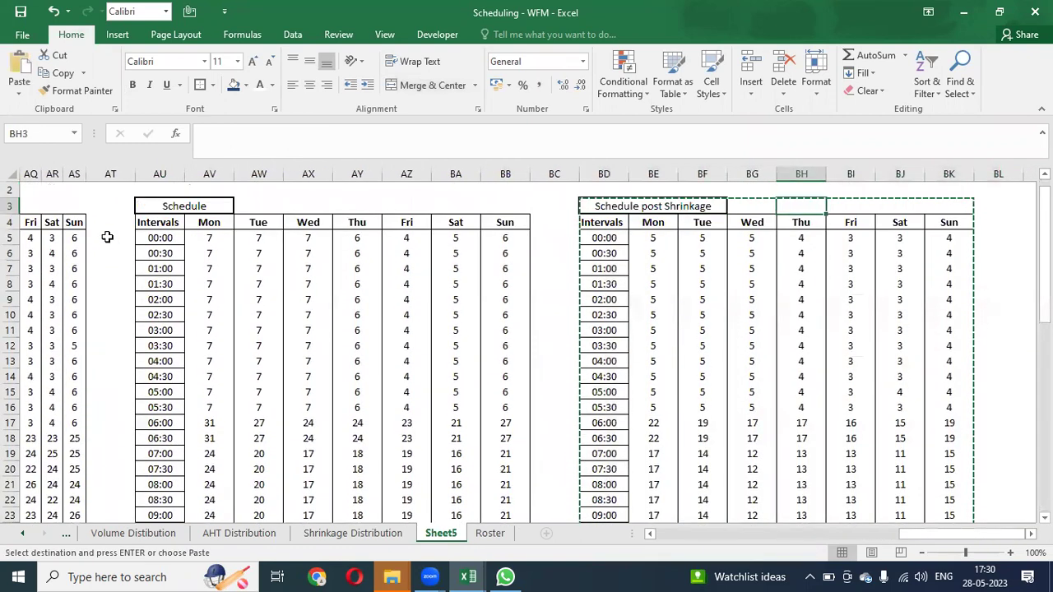
key("Return")
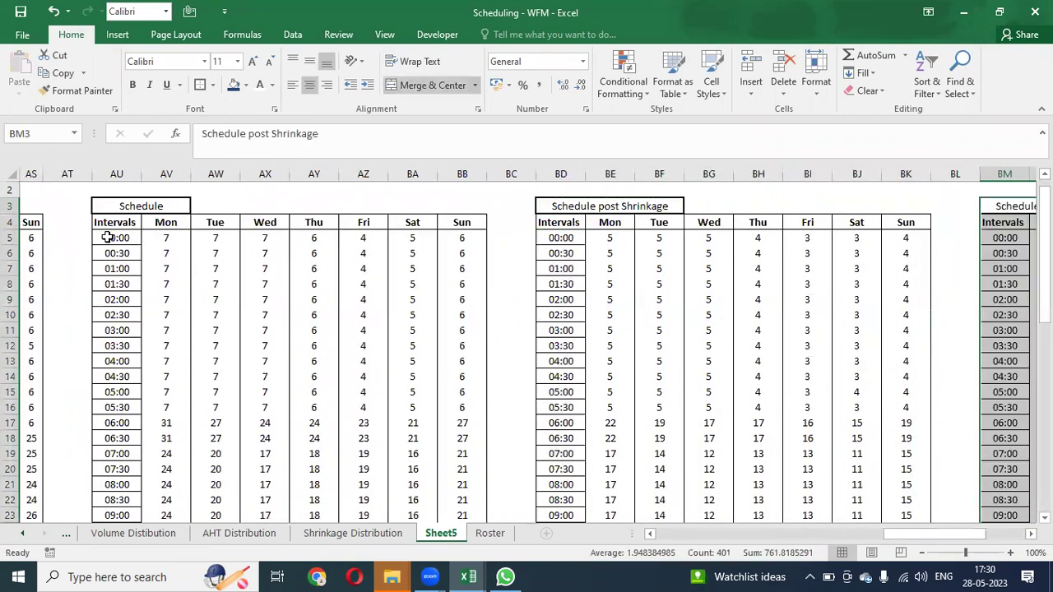
Retitle the new table in BM3 "Capacity" and clear its interval values in BN5:BT52, keeping the Total Hours row
scroll(106, 237, "right", 3)
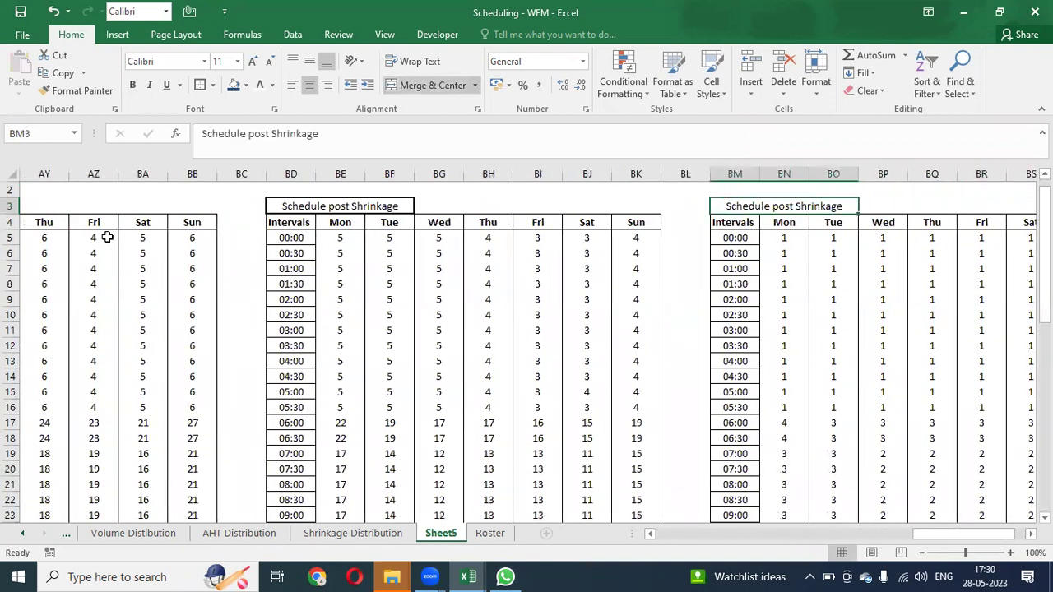
type("Capacity")
key("Return")
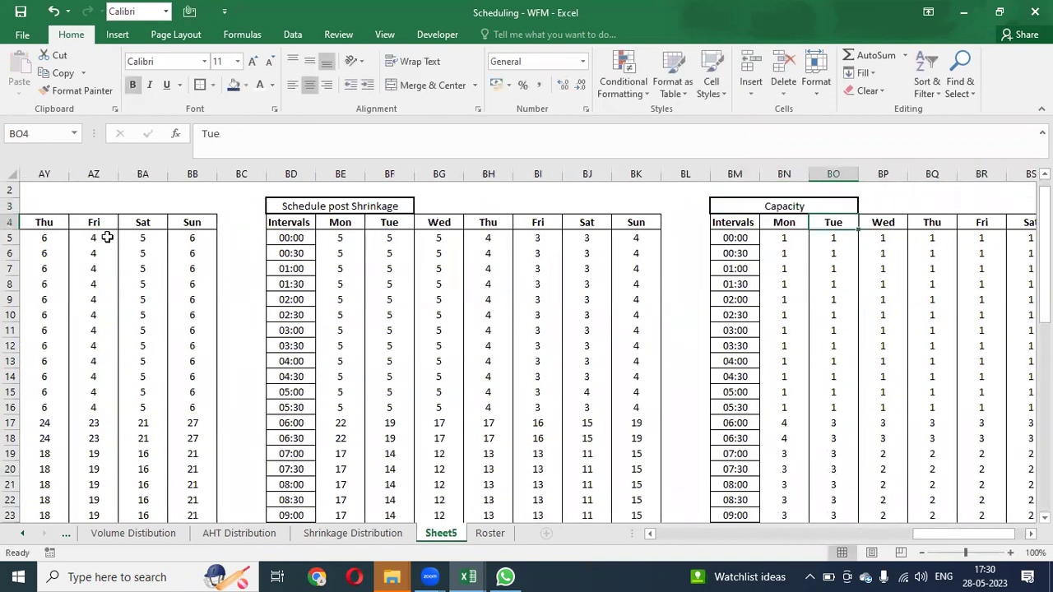
key("Down")
key("Left")
key("ctrl+shift+Right")
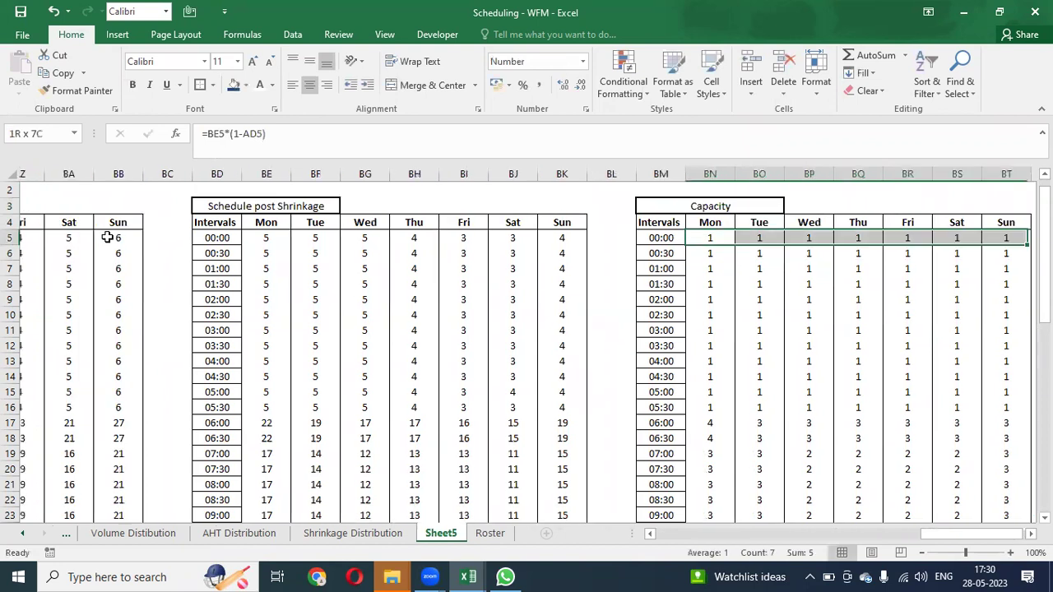
key("ctrl+shift+Down")
key("shift+Up")
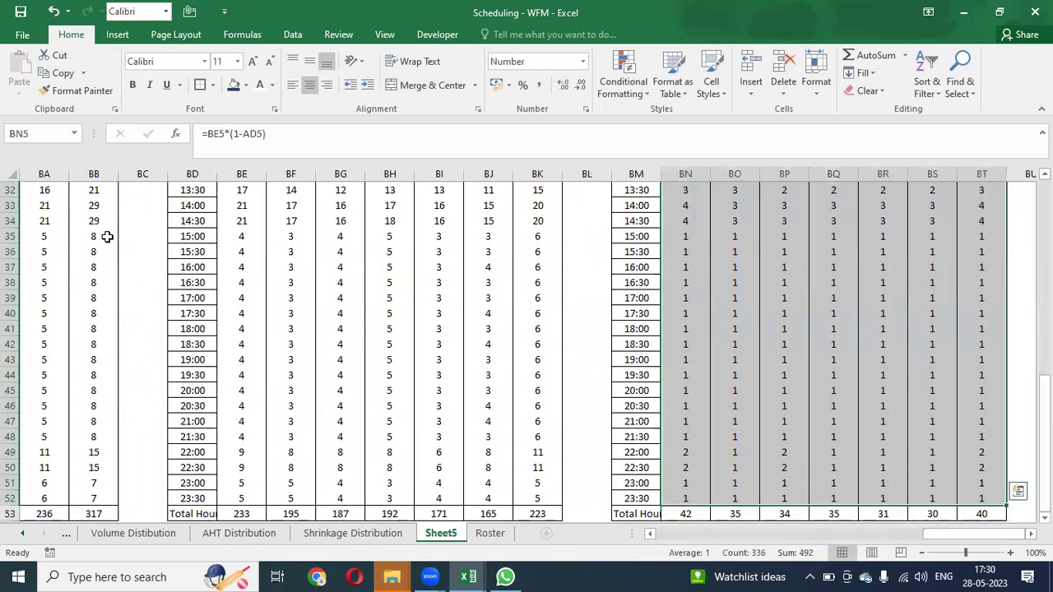
key("Delete")
scroll(107, 236, "up", 10)
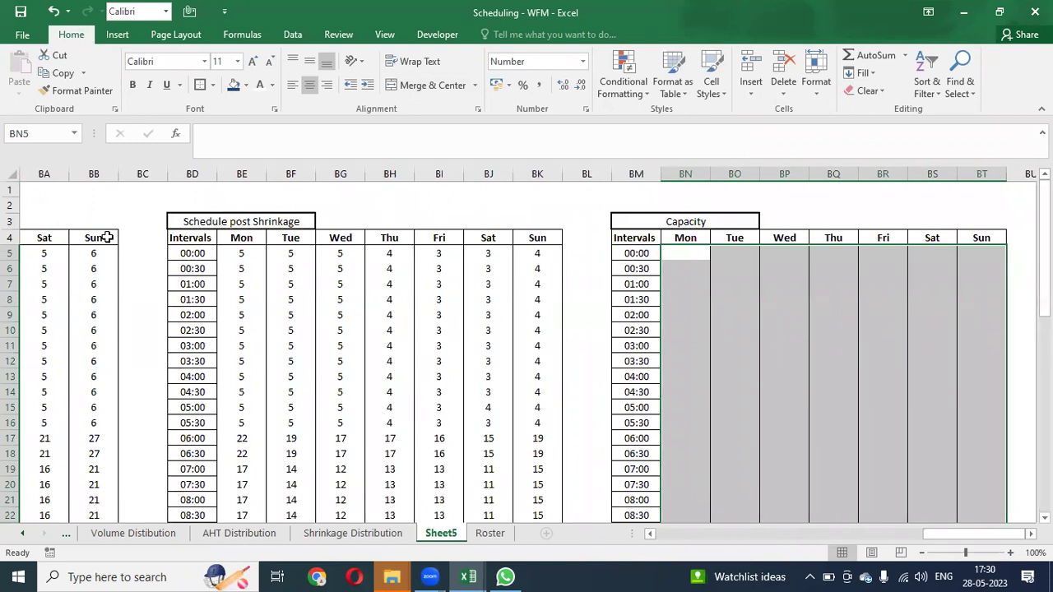
Examine the post-shrinkage formula in BE5 and the Schedule cells it refers to
key("Left")
key("Left")
key("Left")
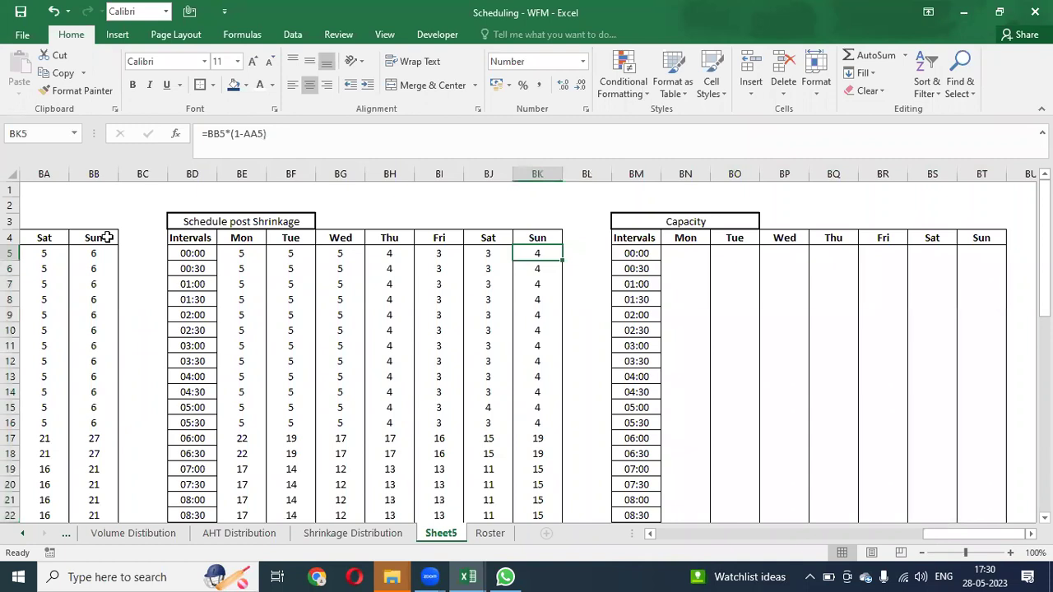
key("ctrl+Left")
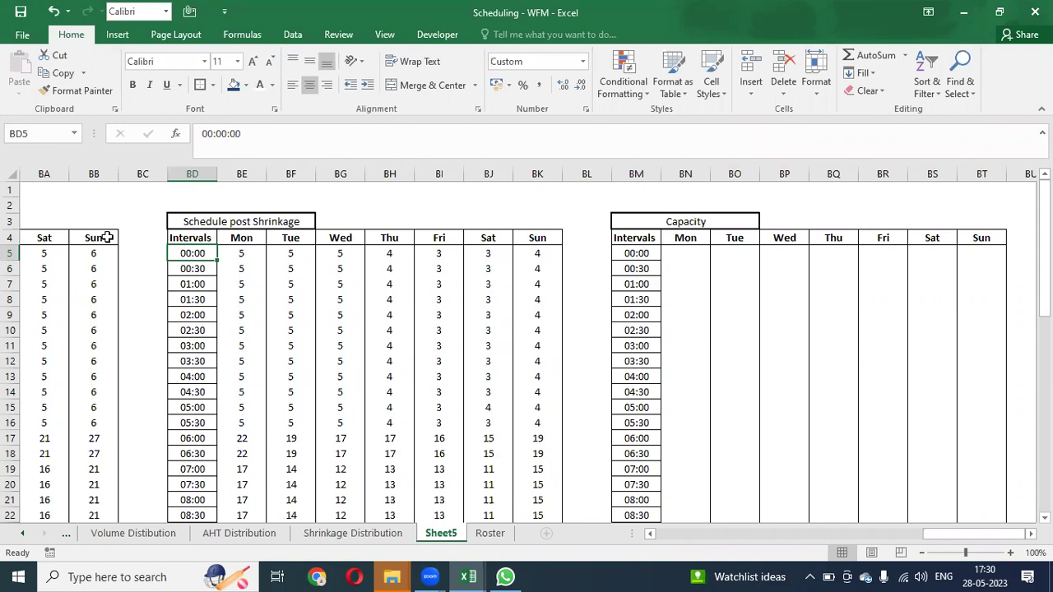
key("Right")
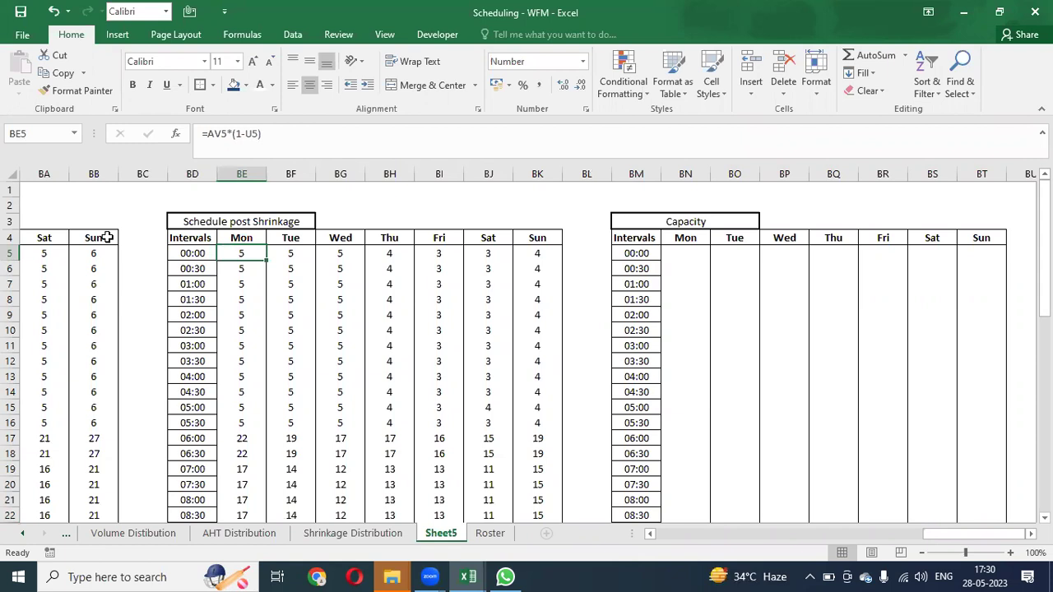
key("Left")
key("Left")
key("Left")
key("Left")
key("Left")
key("Left")
key("Left")
key("Left")
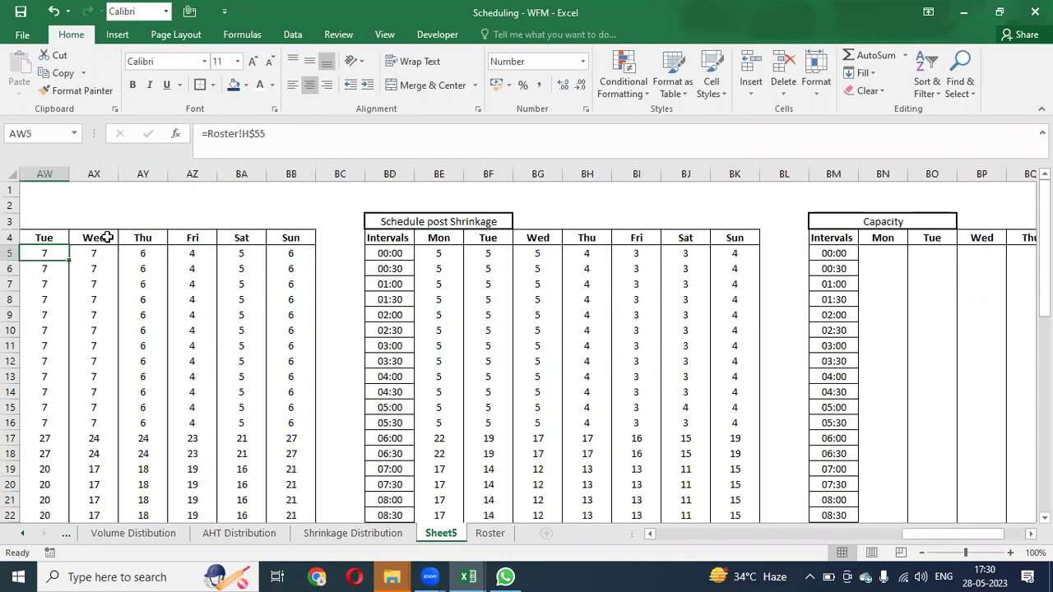
key("Left")
key("Left")
key("Right")
key("Right")
key("Right")
key("Right")
key("Right")
key("Right")
key("Right")
key("Right")
key("Right")
key("Right")
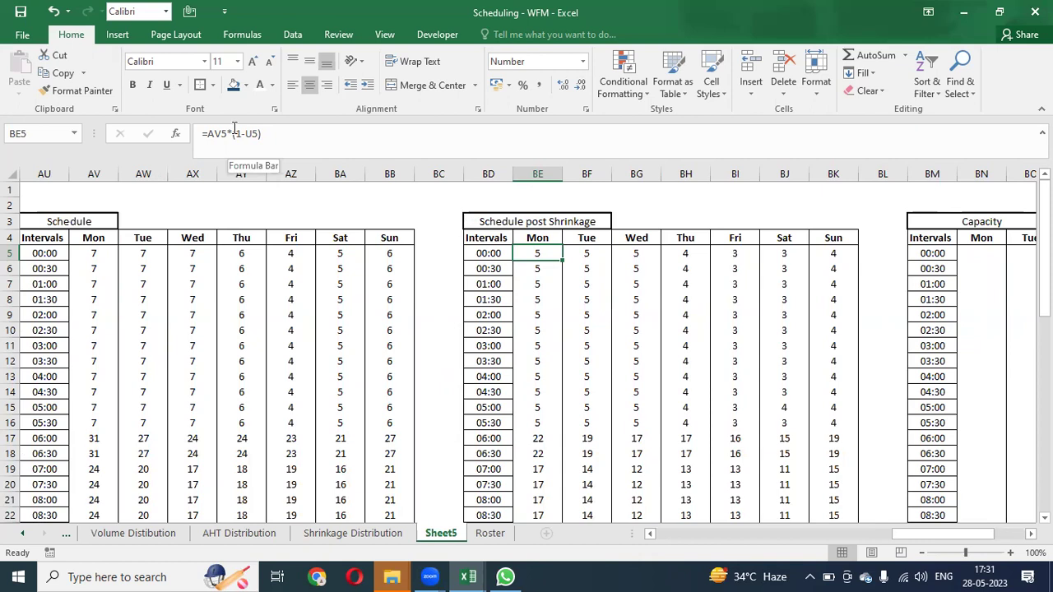
key("Up")
key("Up")
key("Up")
key("Up")
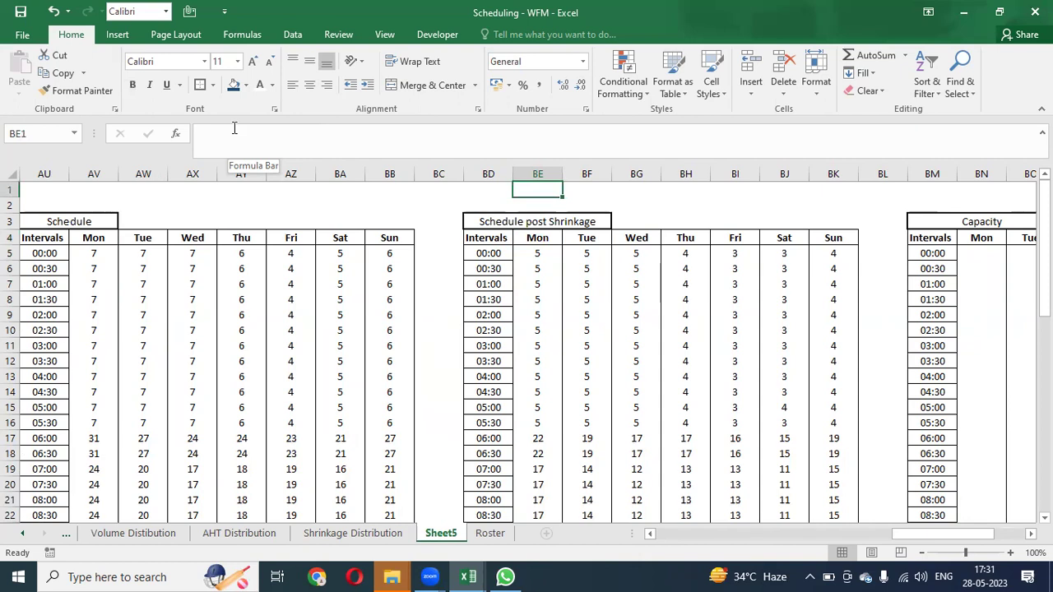
key("Down")
key("Down")
key("Down")
key("Down")
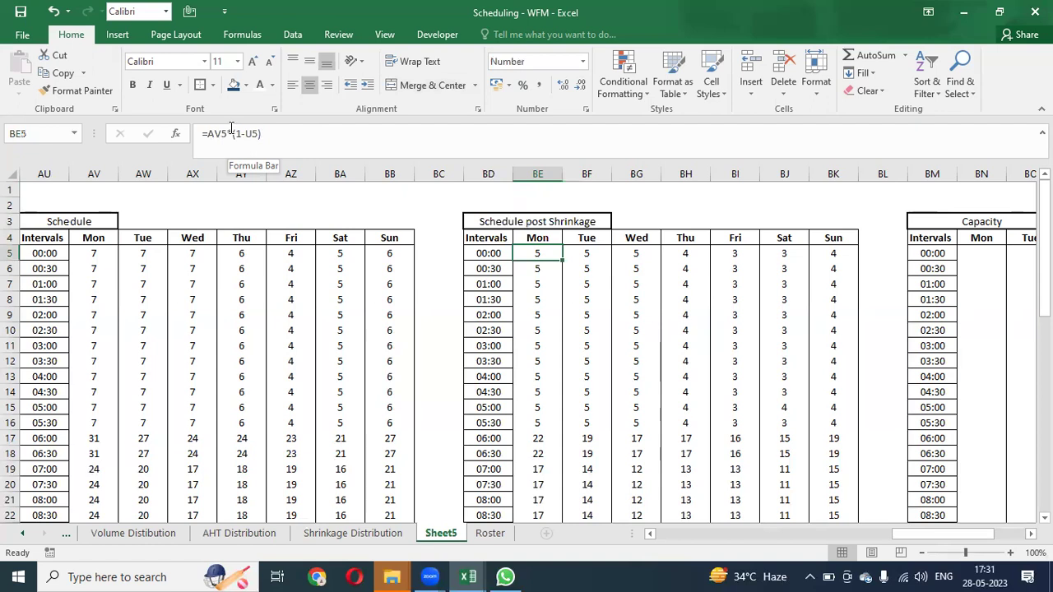
Try the formula =AV5/(1-U5) in BE5, and undo the change
left_click(234, 131)
key("BackSpace")
type("/")
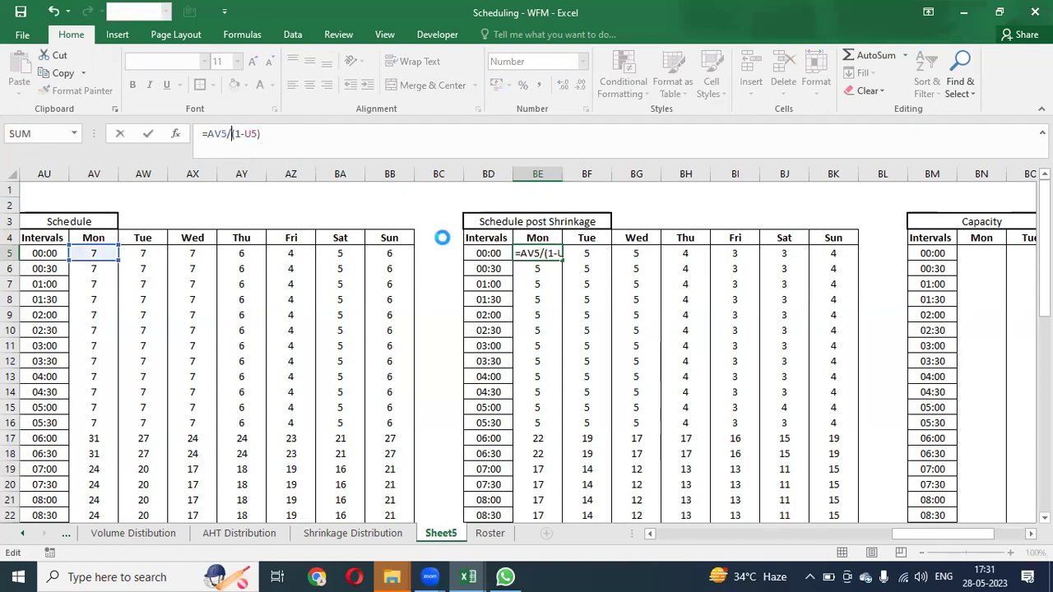
key("Return")
key("Up")
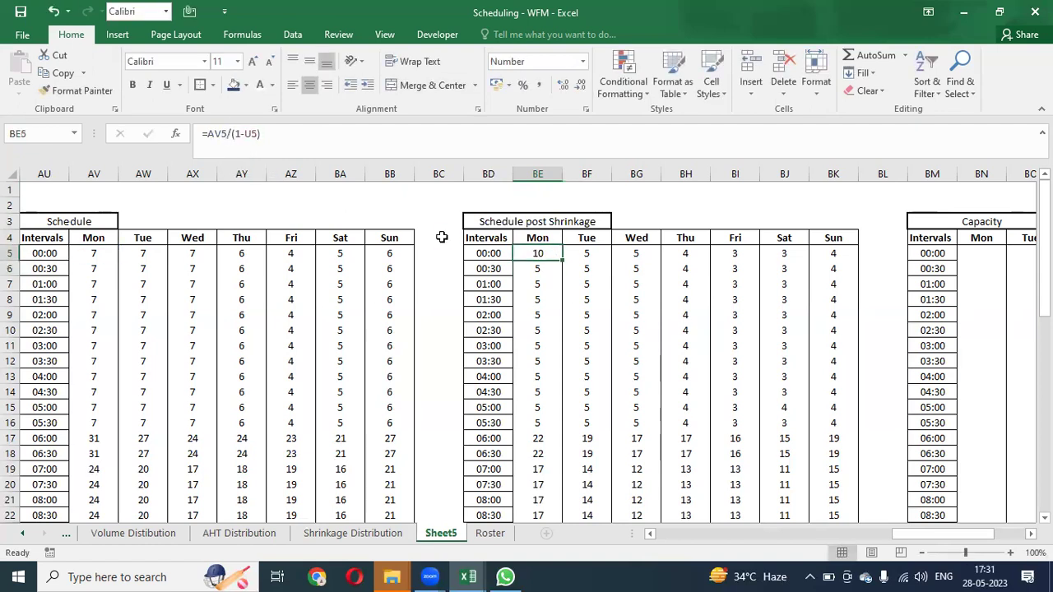
key("ctrl+z")
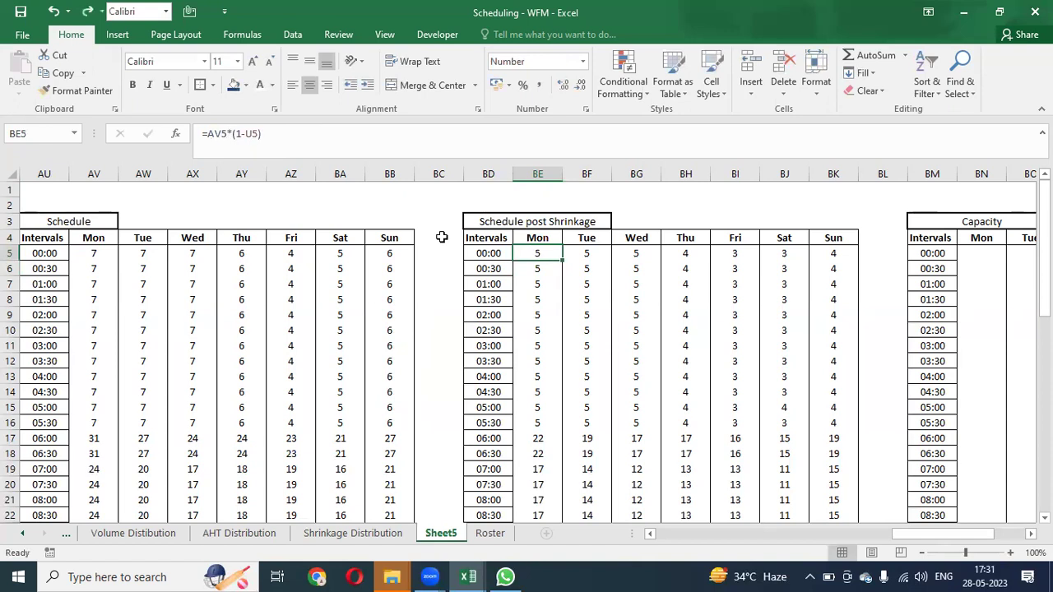
key("Left")
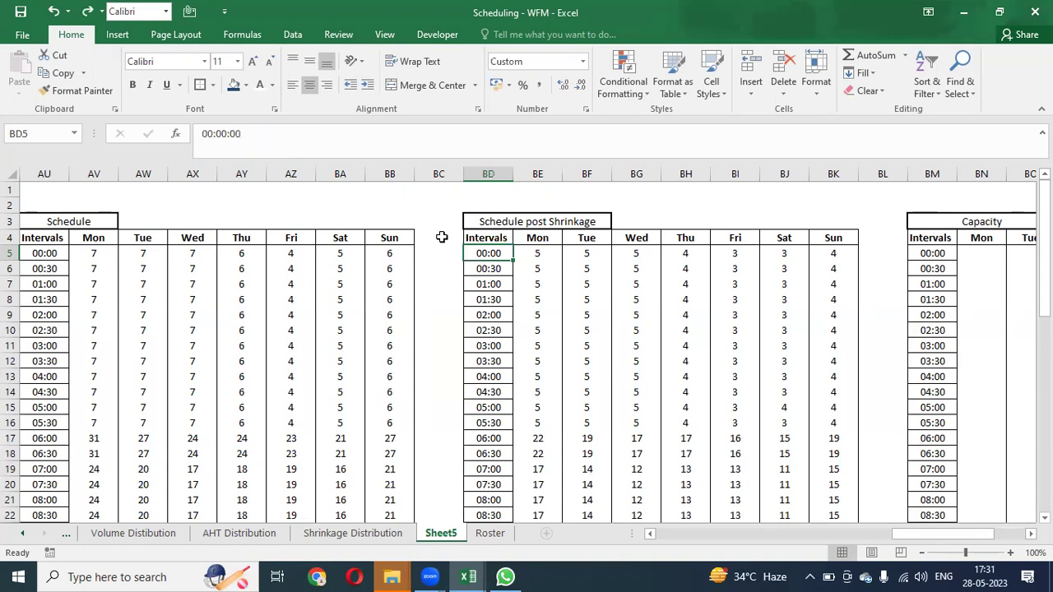
key("Up")
key("Down")
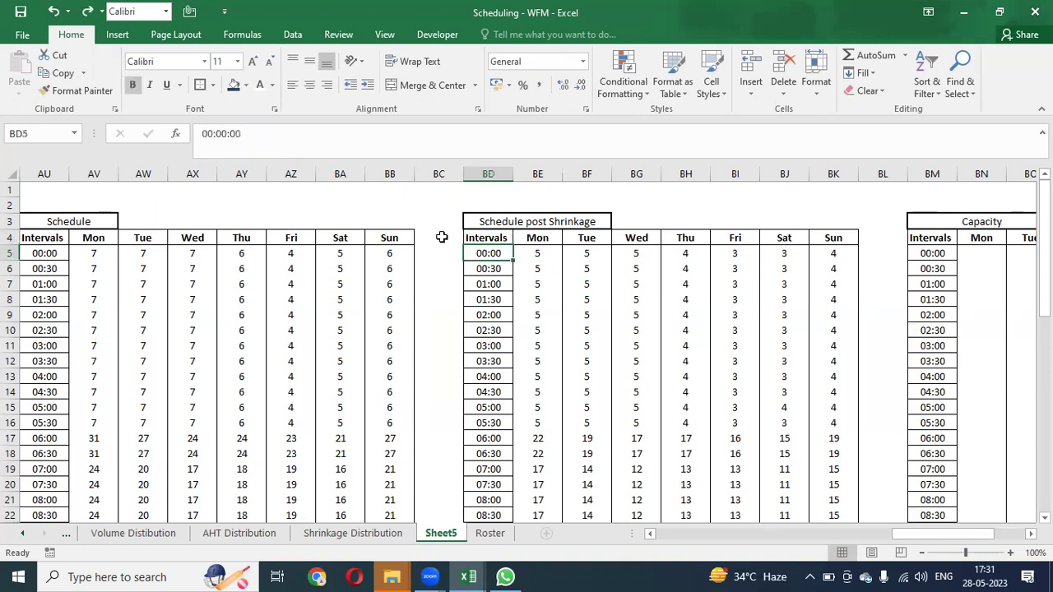
key("Right")
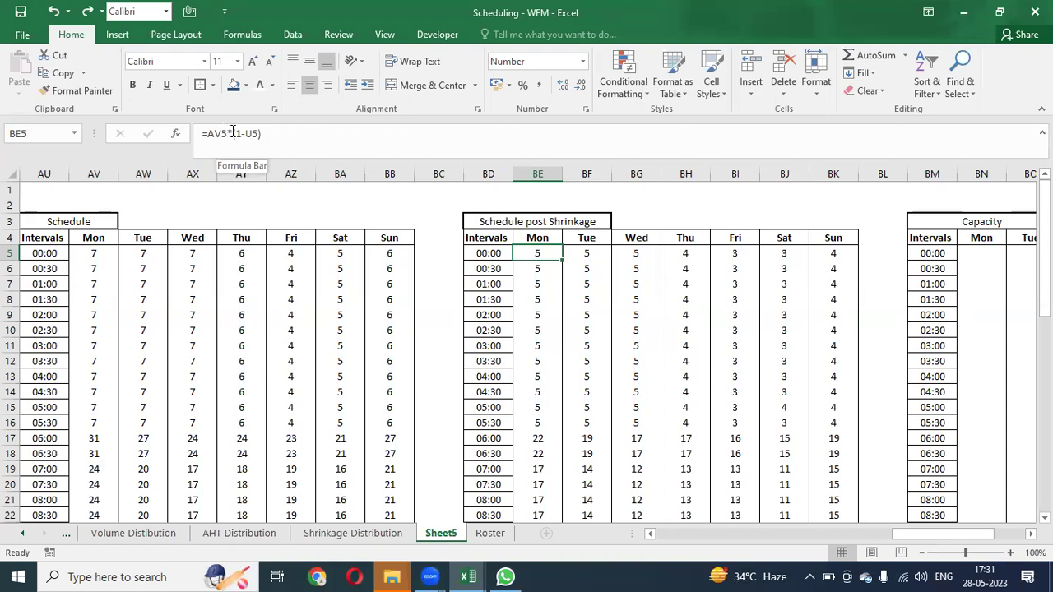
type("=")
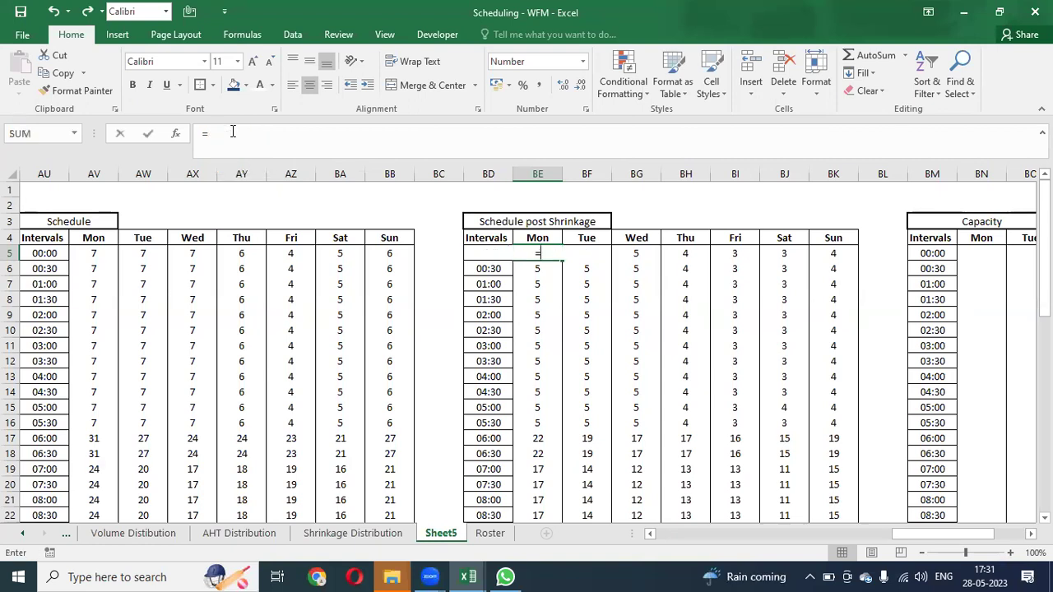
type("AV5*(1-U5)")
key("ctrl+Return")
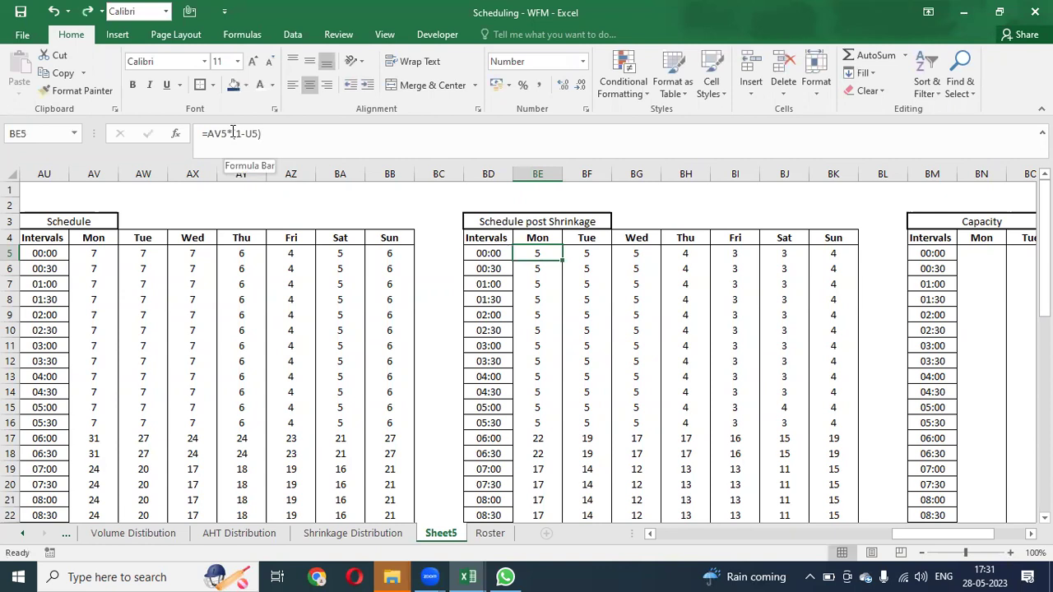
Enter the alternative shrinkage formula =AV5-(AV5*U5) in BE5, subtracting the shrinkage share from Monday's 00:00 scheduled headcount
type("=")
key("Left")
key("Left")
key("Left")
key("Left")
key("Left")
key("Left")
key("Left")
key("Left")
key("Left")
key("Left")
key("Right")
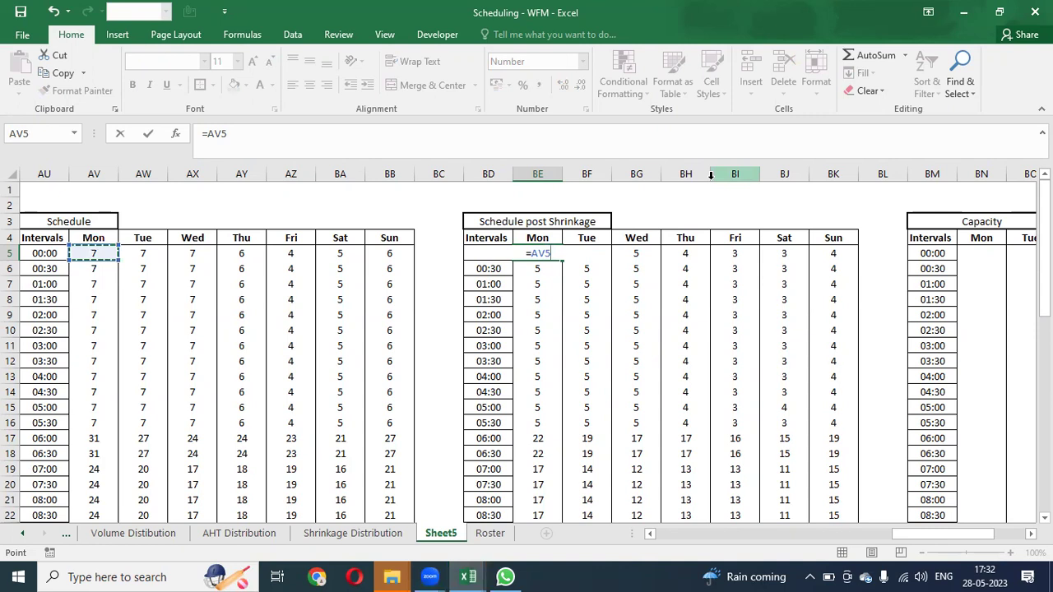
type("-(")
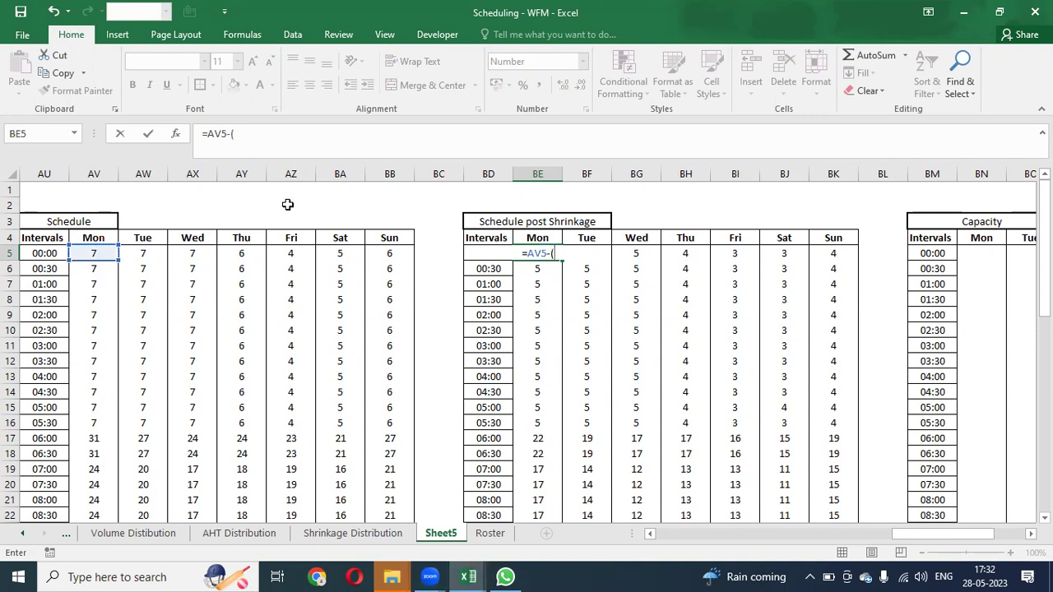
left_click(110, 254)
type("*")
left_click(41, 253)
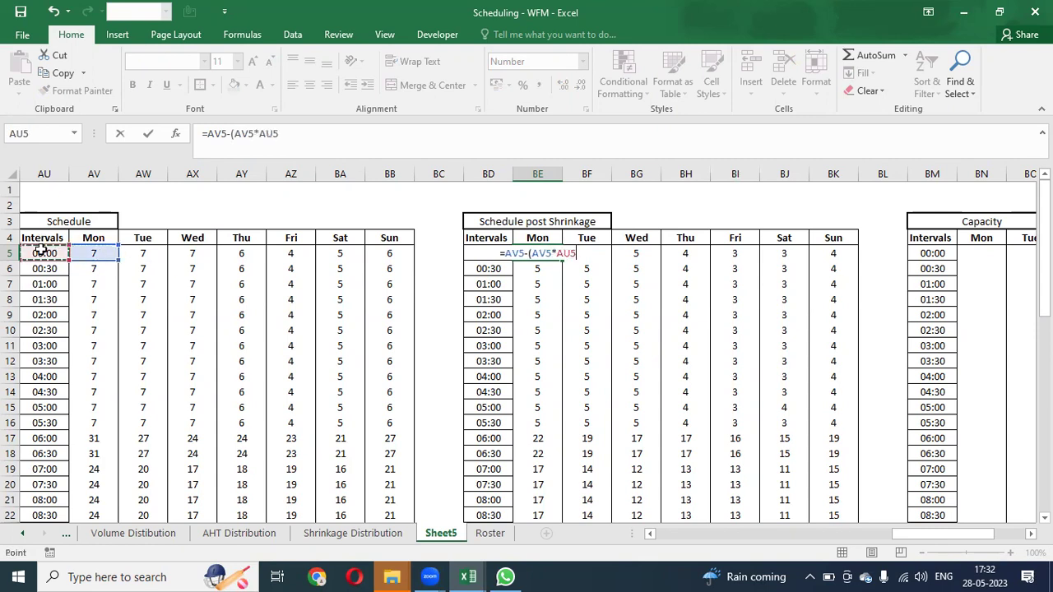
key("ctrl+Left")
key("ctrl+Left")
key("ctrl+Left")
key("ctrl+Left")
key("ctrl+Left")
key("ctrl+Left")
key("Right")
type(")")
key("Return")
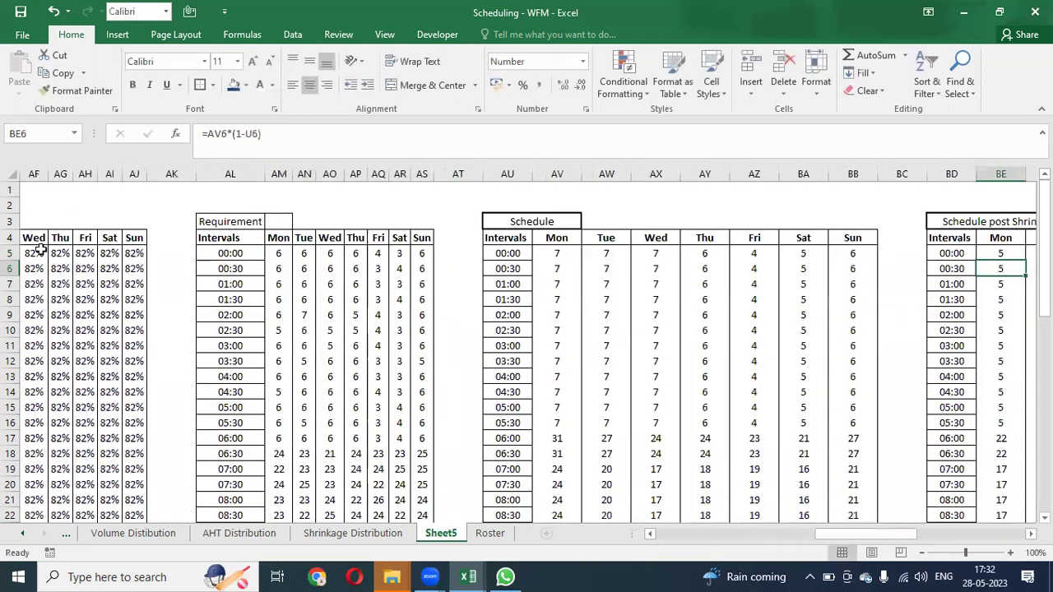
key("Up")
key("ctrl+c")
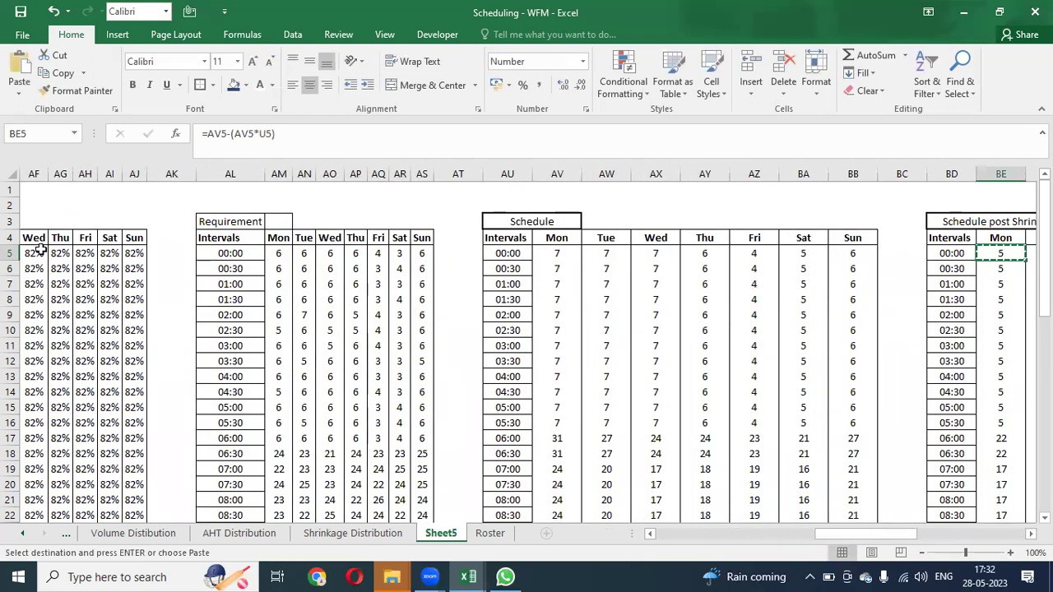
key("Right")
key("Right")
key("Left")
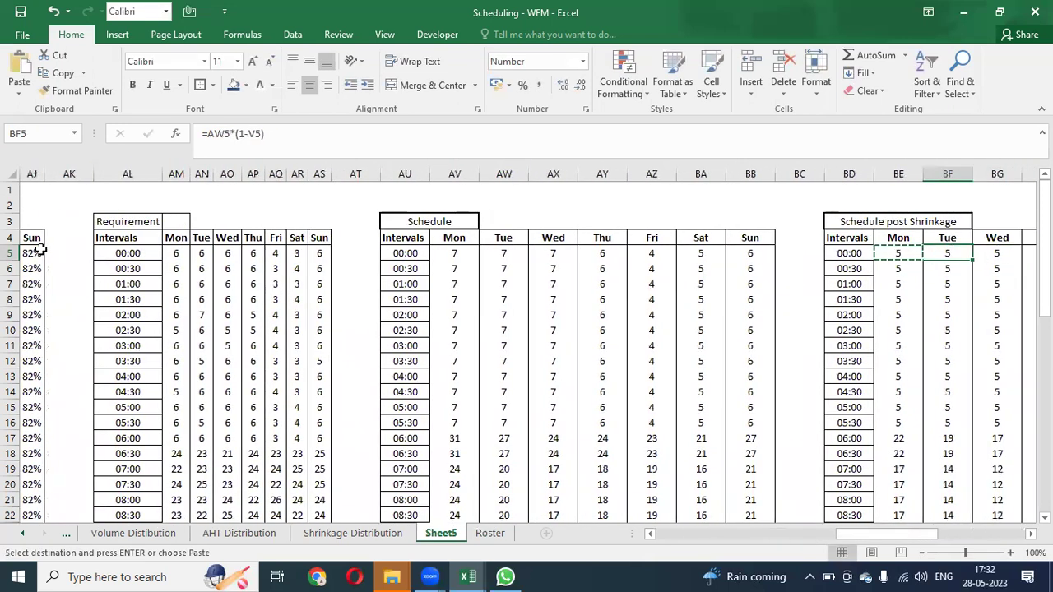
key("Escape")
key("Left")
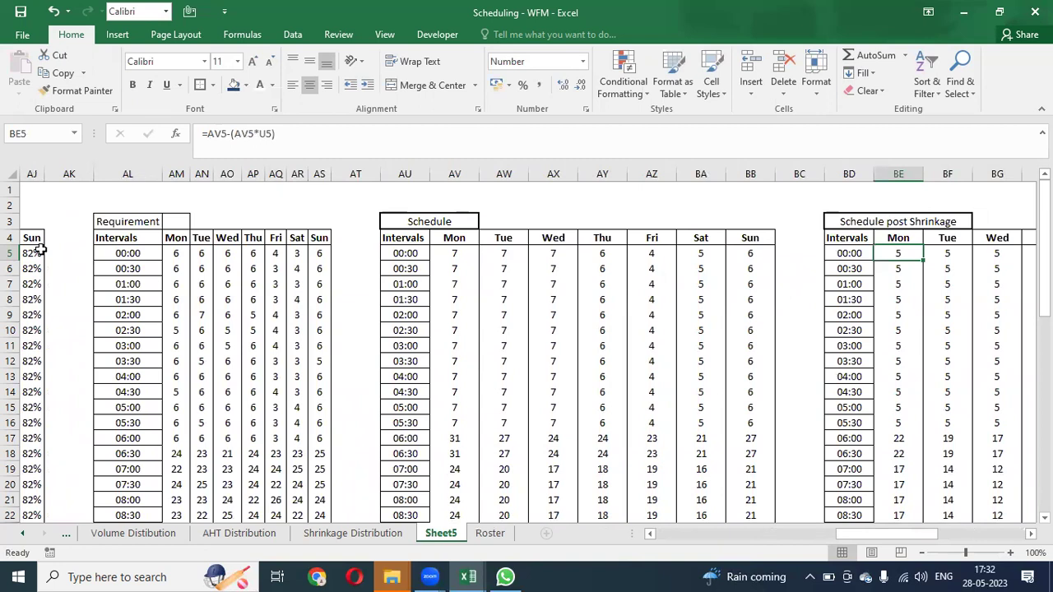
Restore the shrinkage formula =AV5*(1-U5) in BE5 by copying only the formula from the neighbouring Tuesday cell BF5
key("Right")
key("ctrl+c")
key("Left")
key("alt+e")
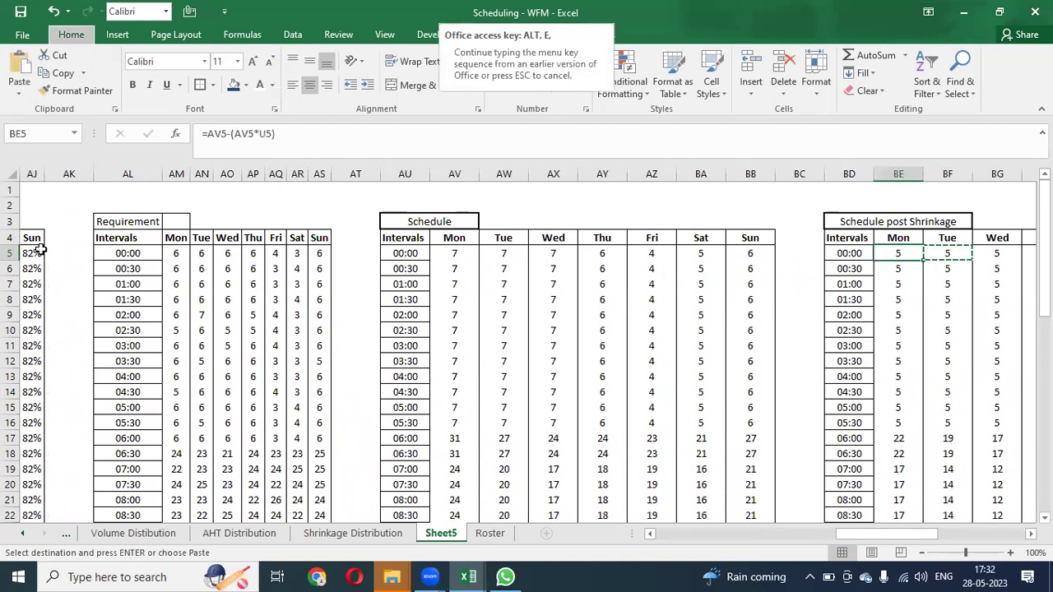
key("s")
key("f")
key("Return")
key("Escape")
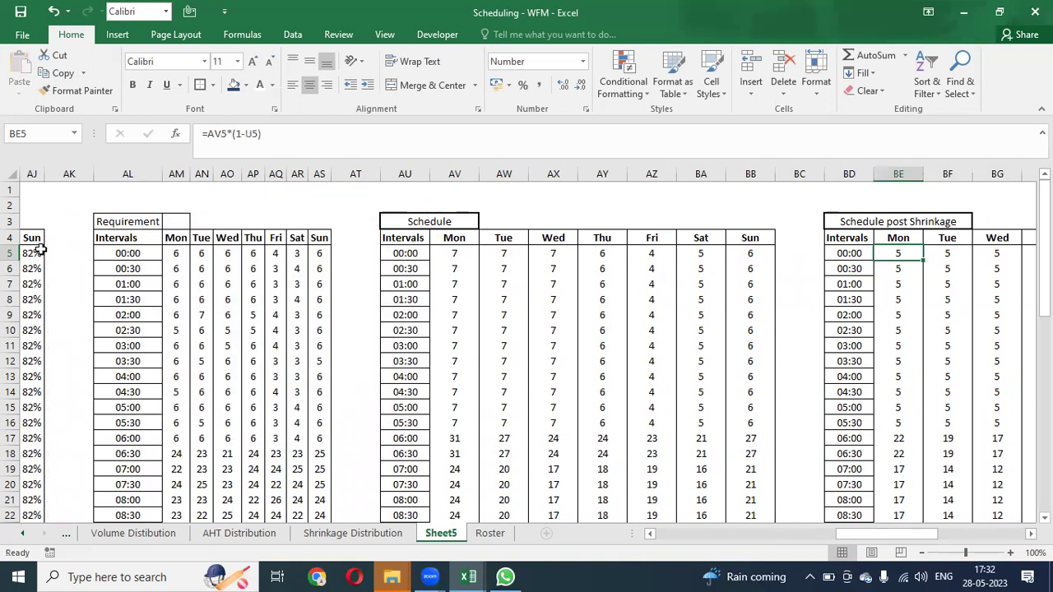
Start the Monday 00:00 Capacity formula in BN5, multiplying the post-shrinkage headcount BE5 by an opened bracket beginning with 1800
key("ctrl+Right")
key("ctrl+Right")
key("ctrl+Right")
key("ctrl+Left")
key("ctrl+Left")
key("Right")
key("Right")
key("Left")
key("Left")
key("ctrl+Left")
key("Right")
key("Right")
key("Right")
key("Right")
key("Right")
key("Right")
key("Right")
key("Right")
key("Right")
key("Right")
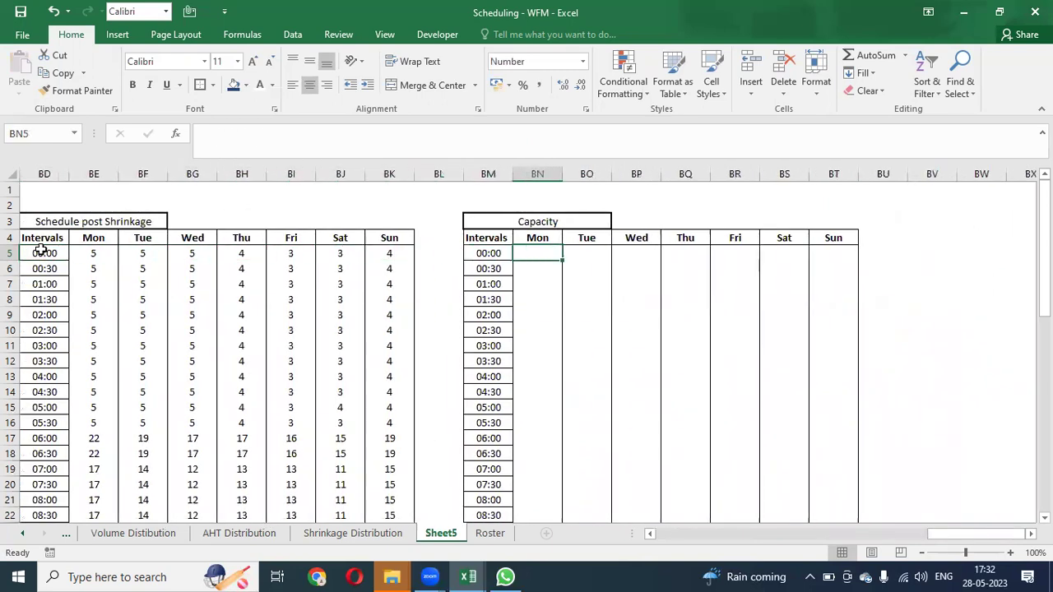
type("=")
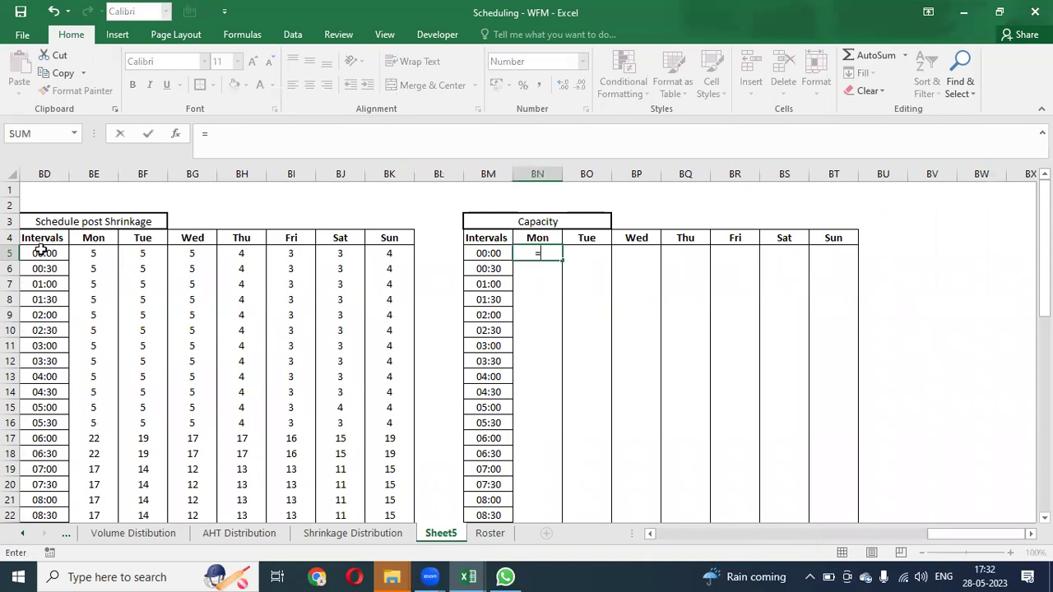
key("Left")
key("Left")
key("Left")
key("Left")
key("Left")
key("Left")
key("Left")
key("Left")
key("Left")
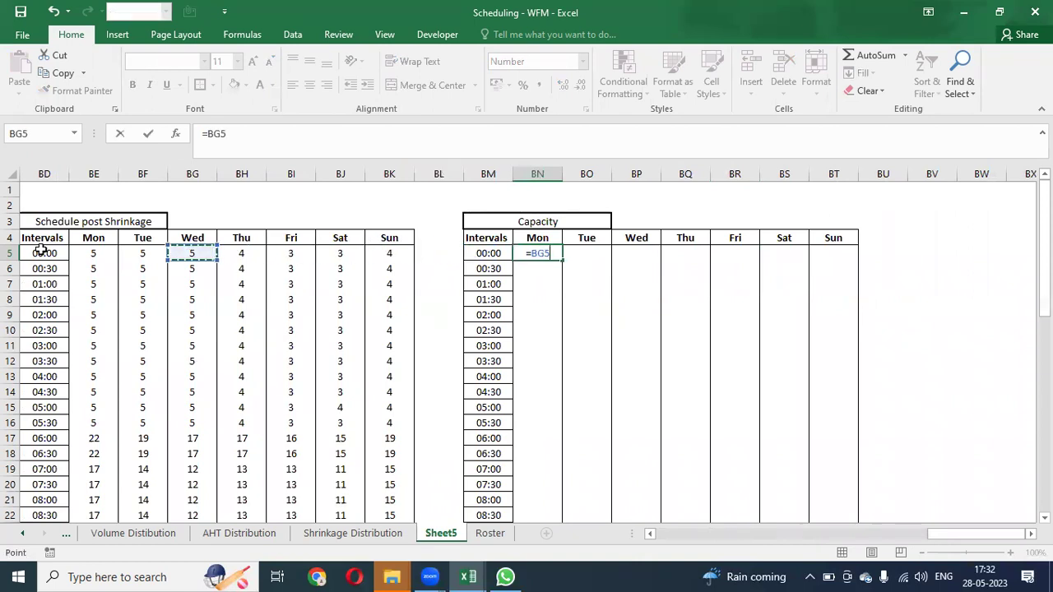
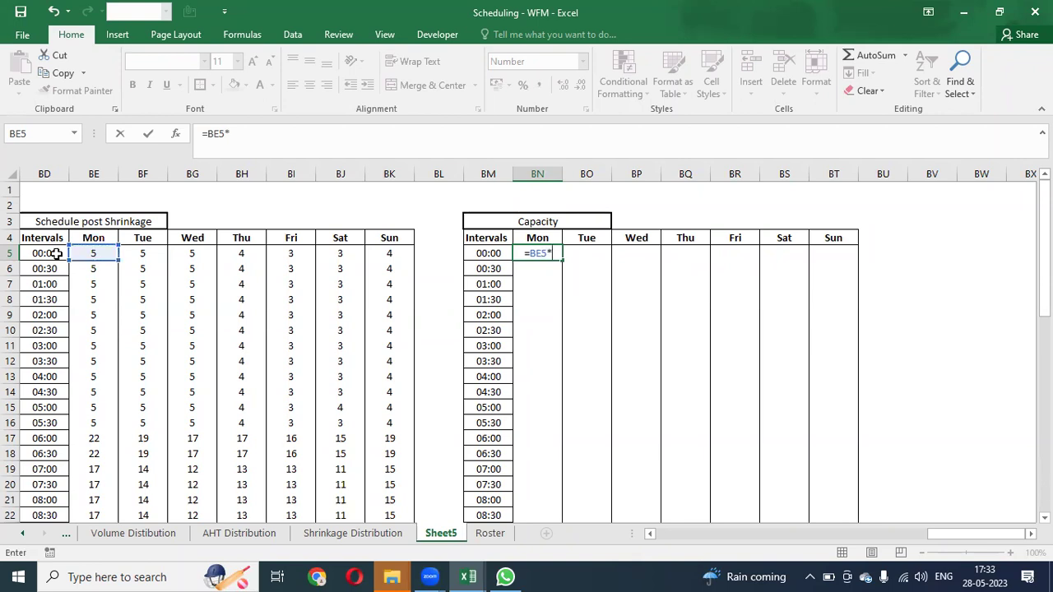
type("18")
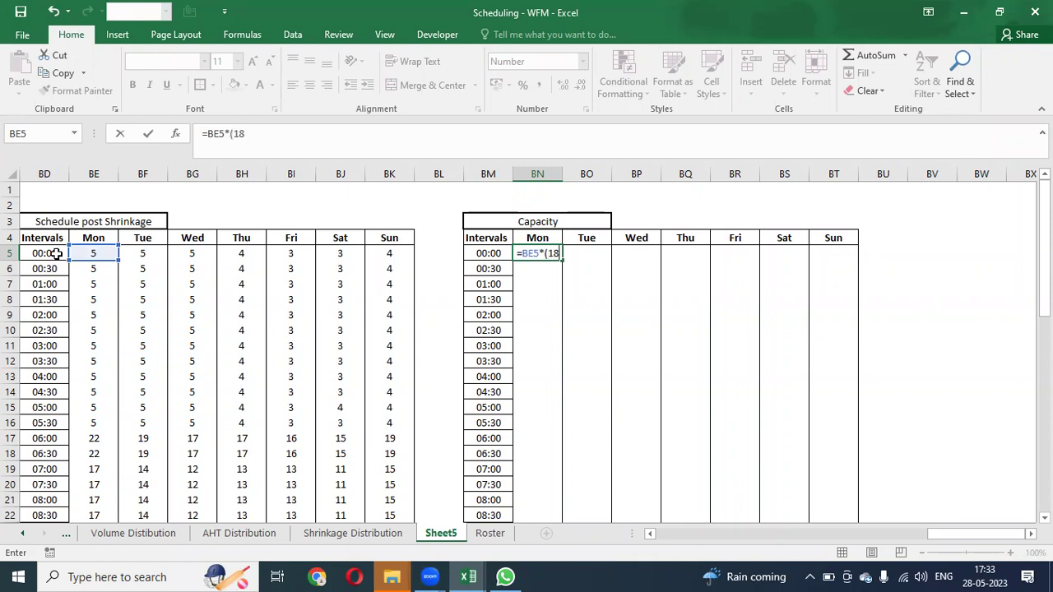
type("00*")
Multiply the 1800 seconds in the BN5 formula by Monday's 00:00 occupancy in AD5 and close the bracket
left_click(55, 253)
key("Left")
key("Left")
key("Left")
key("Left")
key("Left")
key("Left")
key("Left")
key("Left")
key("Left")
key("Left")
key("Left")
key("Left")
key("Left")
key("Left")
key("Left")
key("Left")
key("Left")
key("Left")
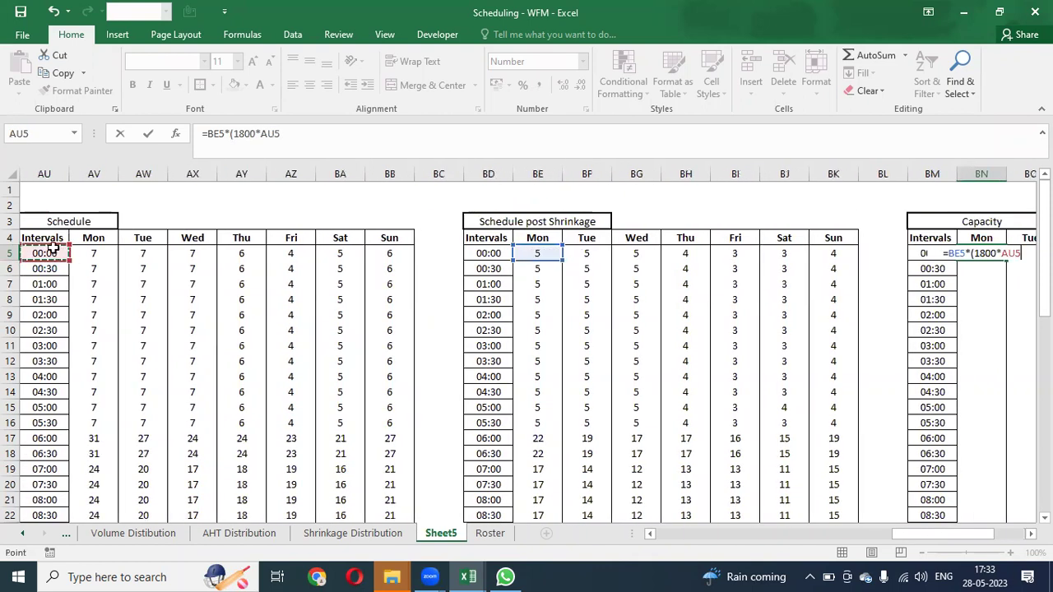
key("Left")
key("Left")
key("Left")
key("Left")
key("Left")
key("Left")
key("Left")
key("Left")
key("Left")
key("Right")
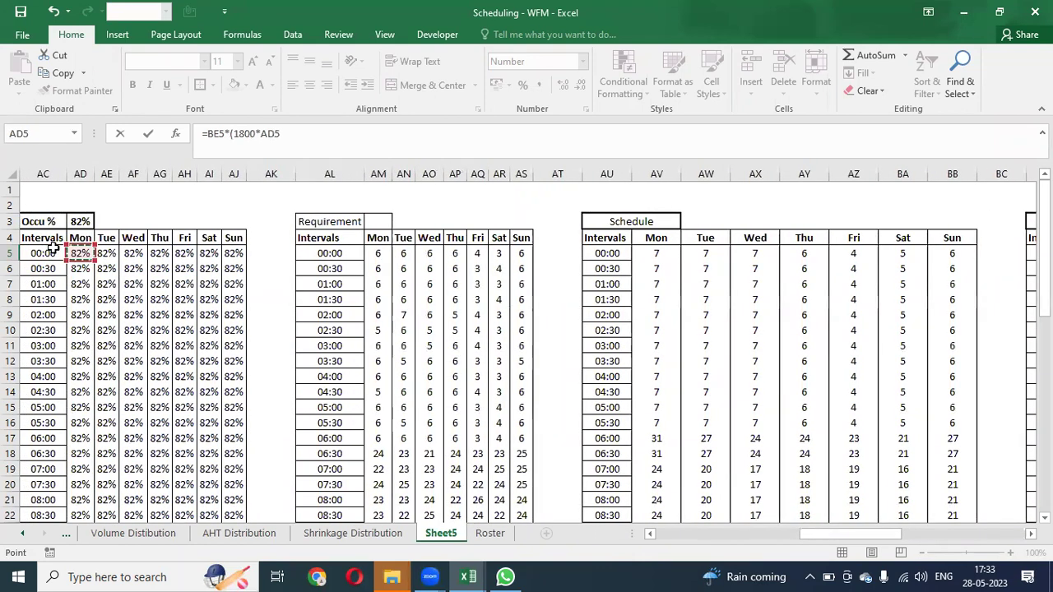
type(")/")
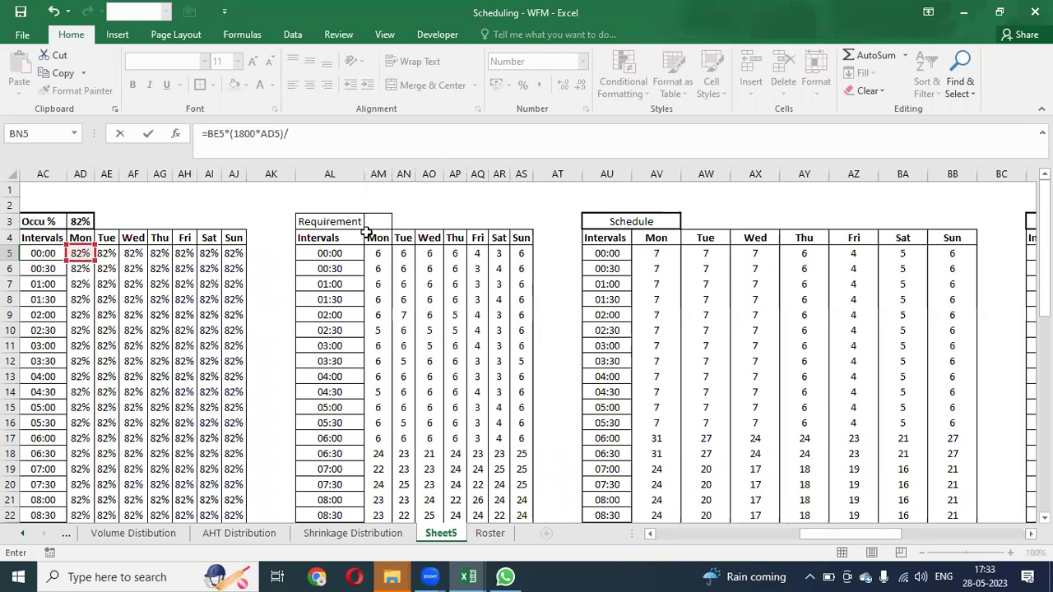
Divide by Monday's 00:00 AHT in L5 and bracket the numerator, so BN5 holds =(BE5*(1800*AD5))/L5
left_click(40, 255)
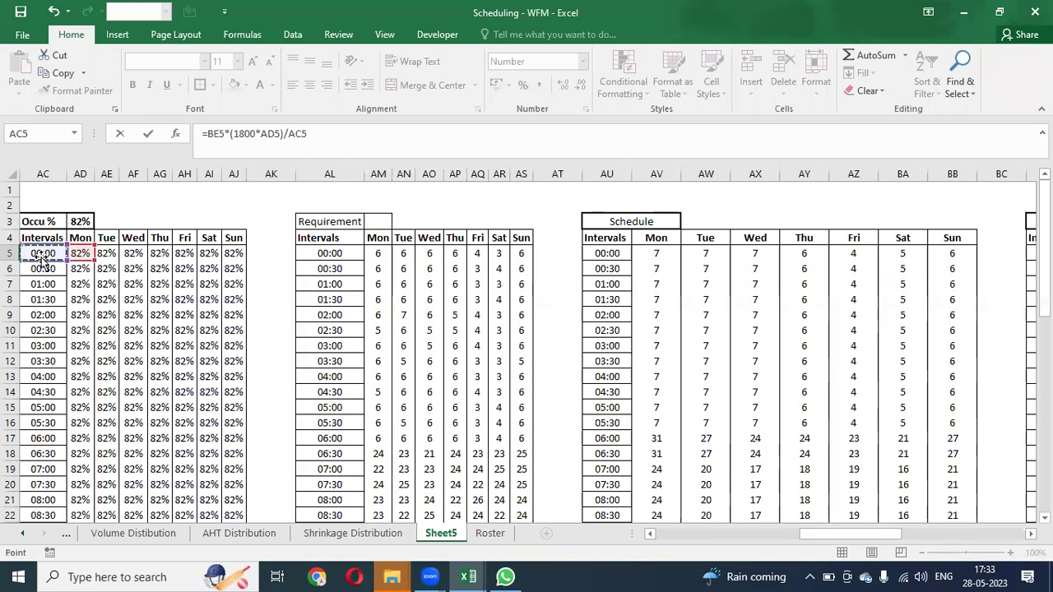
key("Left")
key("Left")
key("Left")
key("Left")
key("Left")
key("Left")
key("Left")
key("Left")
key("Left")
key("Left")
key("Left")
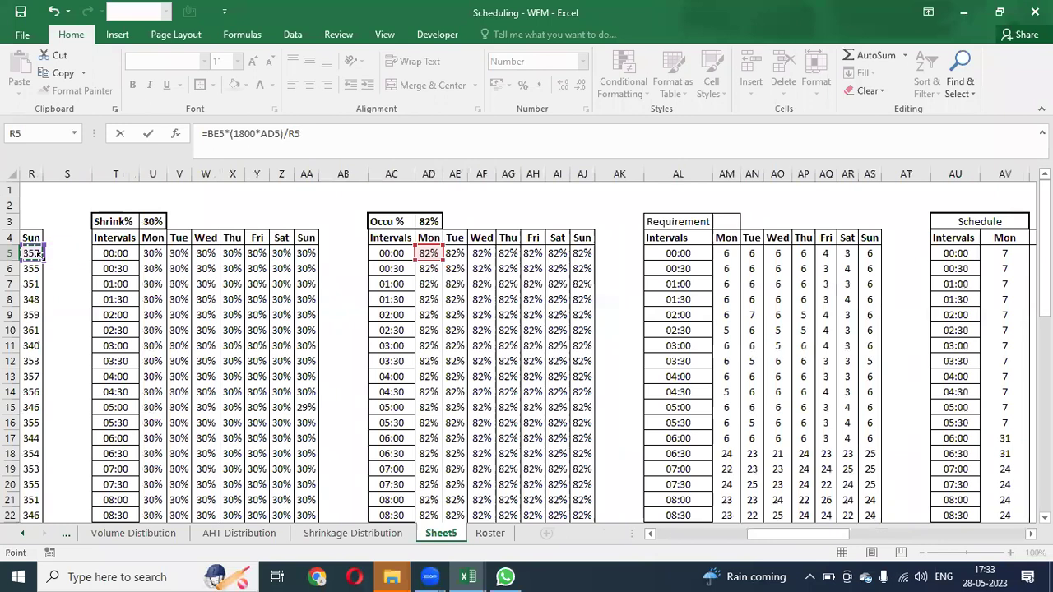
key("Left")
key("Left")
key("Left")
key("Left")
key("Left")
key("Left")
key("Left")
key("Right")
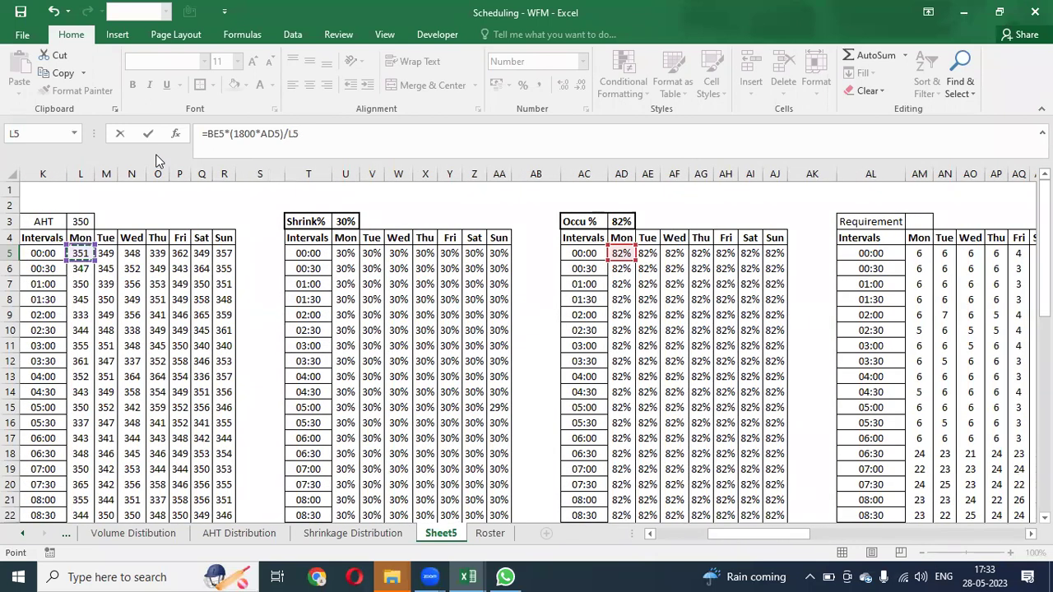
left_click(209, 135)
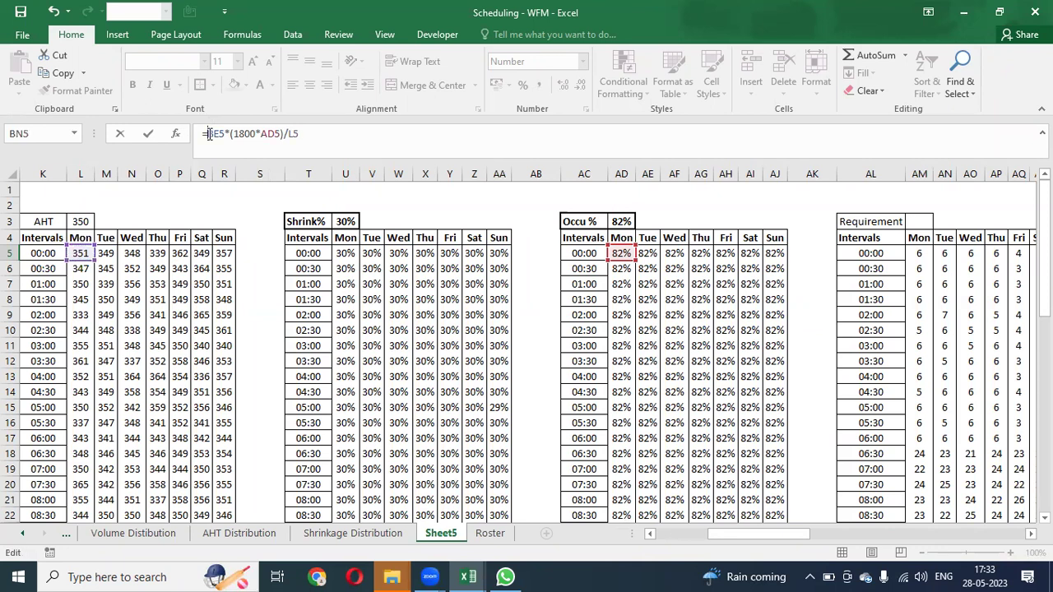
type("(")
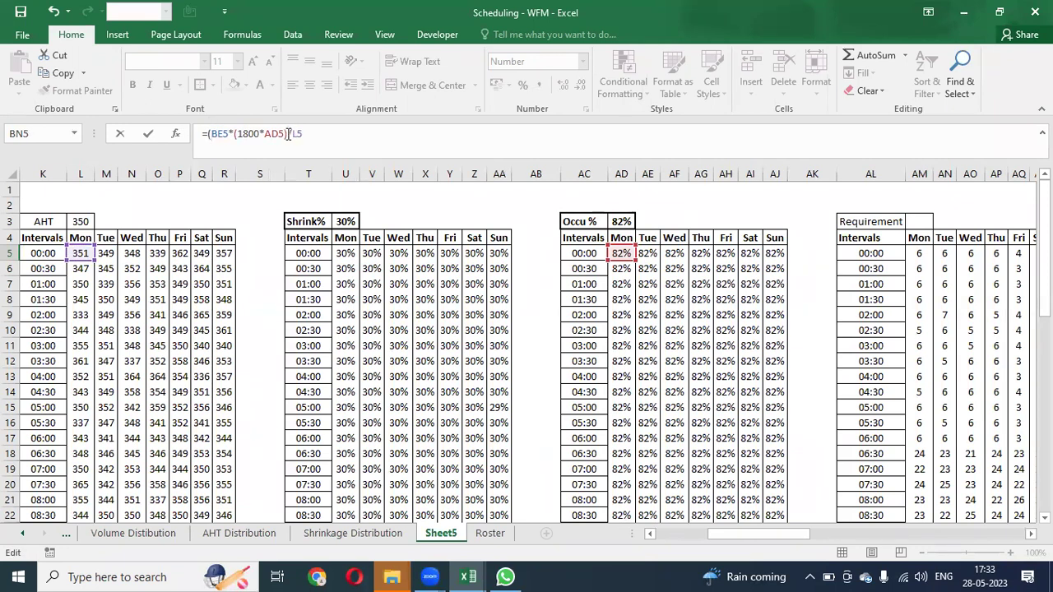
key("Return")
key("Up")
Copy the BN5 capacity formula to every interval and weekday of the Capacity table, BN5:BT52
key("ctrl+c")
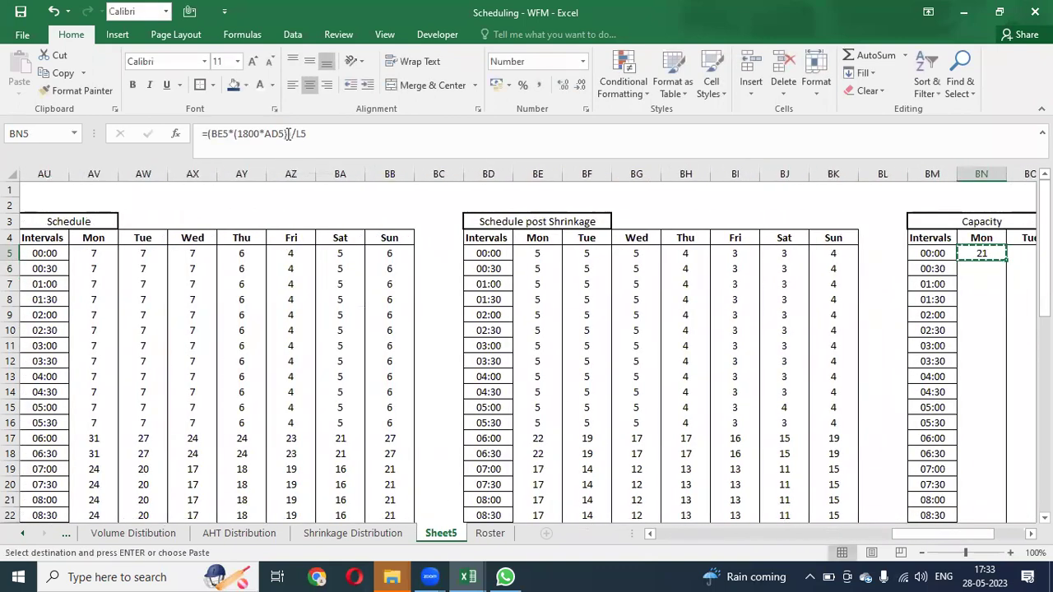
key("Left")
key("ctrl+Down")
key("Right")
key("Up")
key("ctrl+shift+Up")
key("shift+Right")
key("shift+Right")
key("shift+Right")
key("shift+Right")
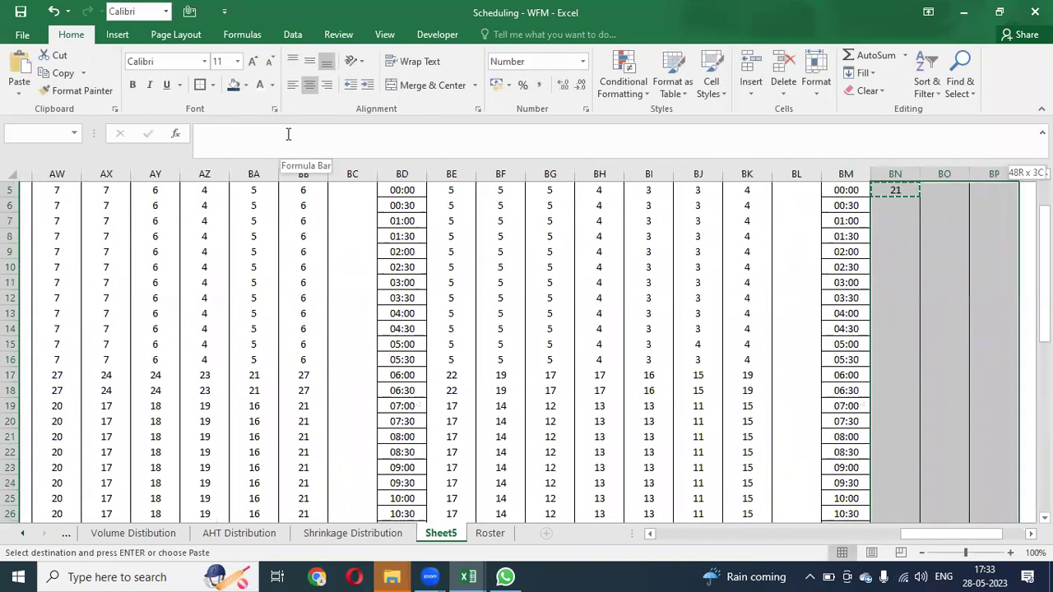
key("shift+Right")
key("shift+Right")
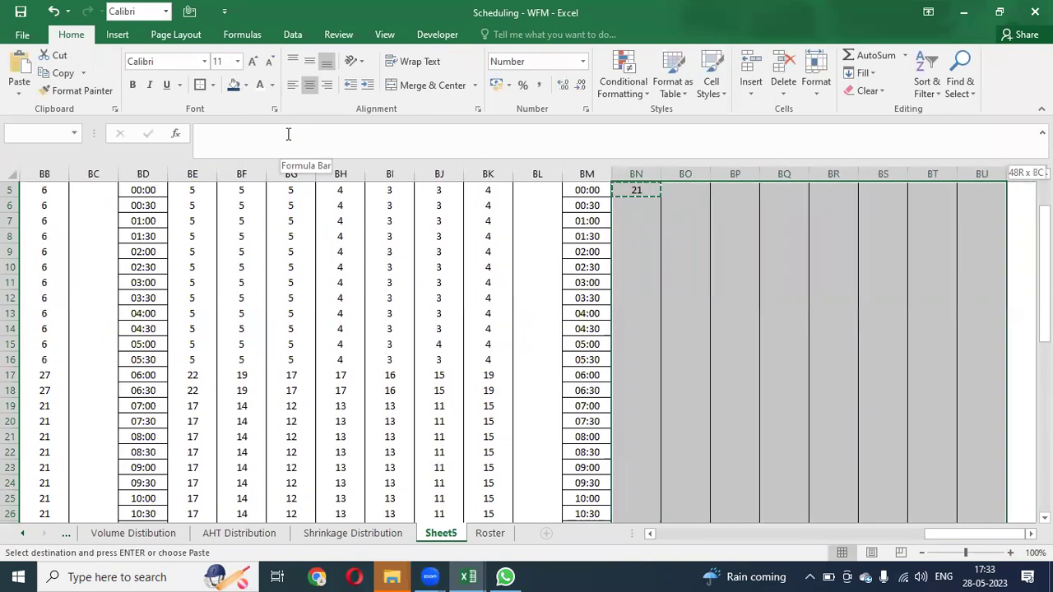
key("ctrl+v")
Check the filled Capacity table from its first intervals down to the Total Hours formula in BN53
key("ctrl+Up")
key("Down")
key("Down")
key("ctrl+Down")
key("Down")
key("Down")
key("Down")
key("ctrl+Up")
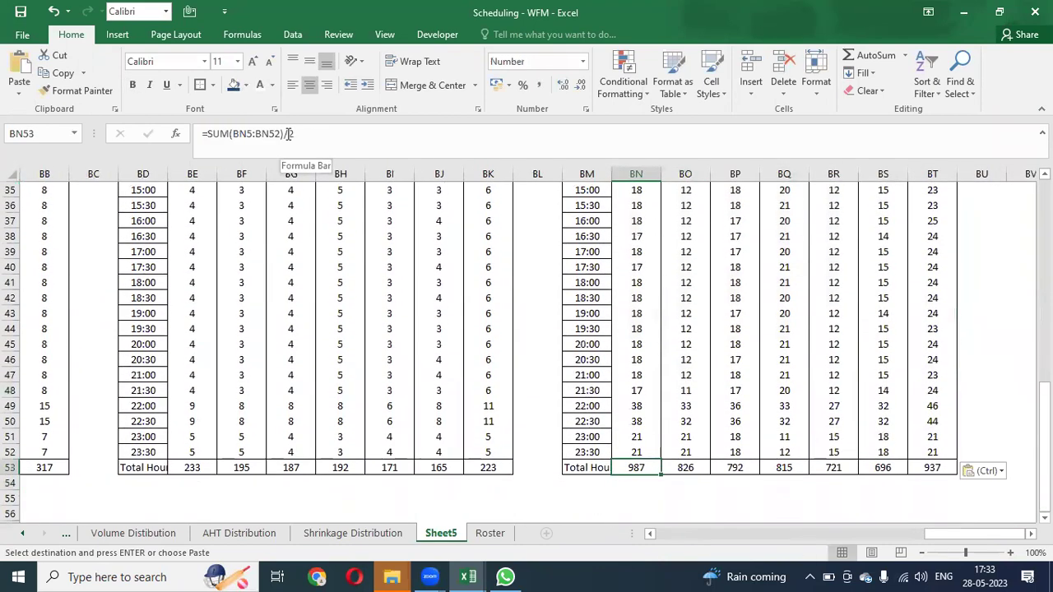
key("ctrl")
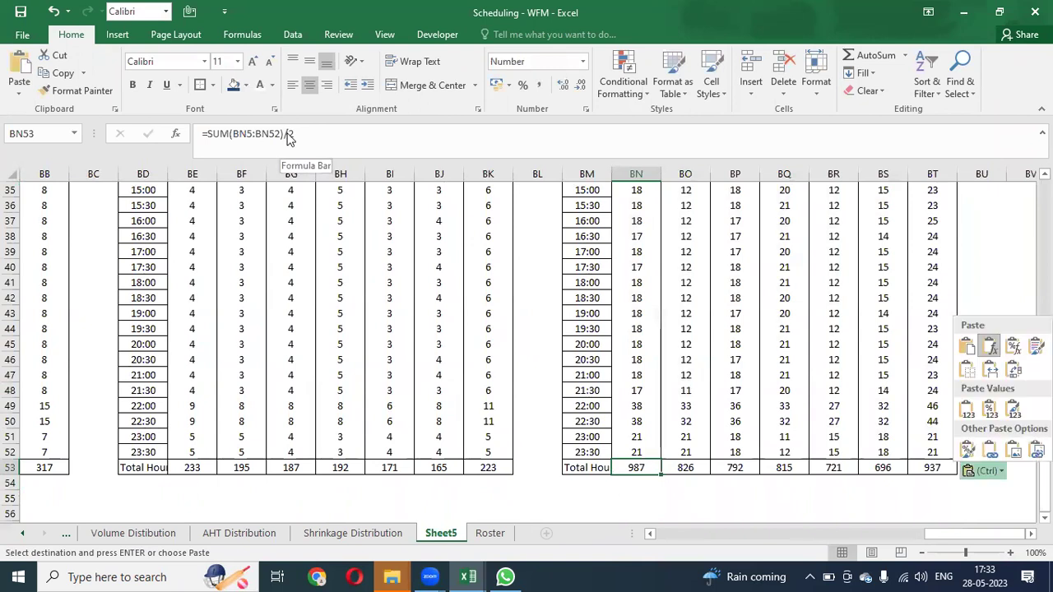
key("Escape")
key("ctrl+Up")
key("Down")
key("Down")
key("Up")
key("Up")
key("Down")
key("Down")
key("Up")
key("Left")
key("Left")
key("Left")
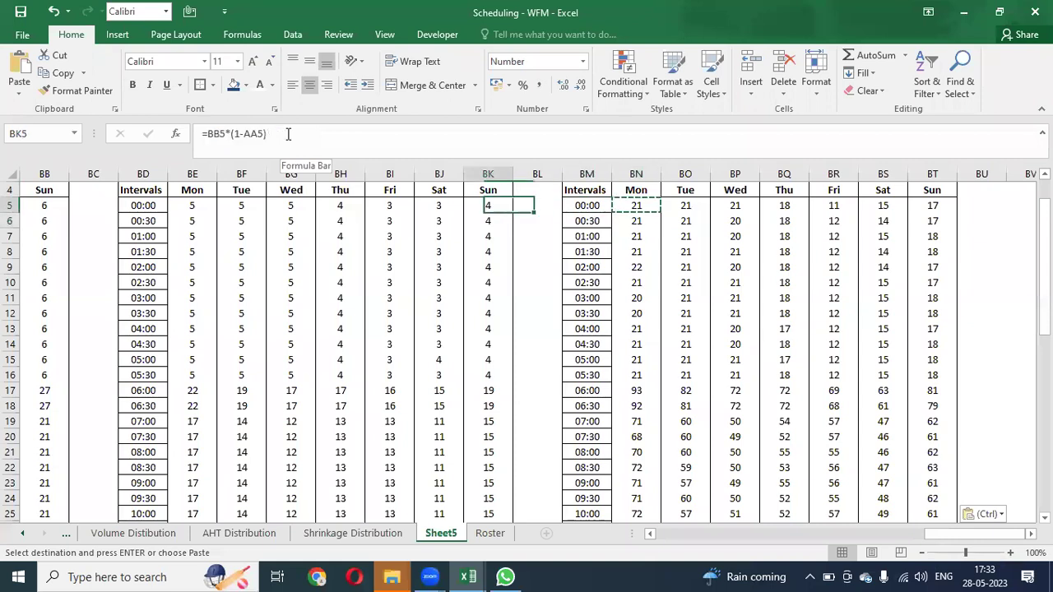
Add the weekly capacity total =SUM(BN53:BT53) in BU53, beside the Capacity table's Total Hours row
key("ctrl+Right")
key("ctrl+Right")
key("ctrl+Down")
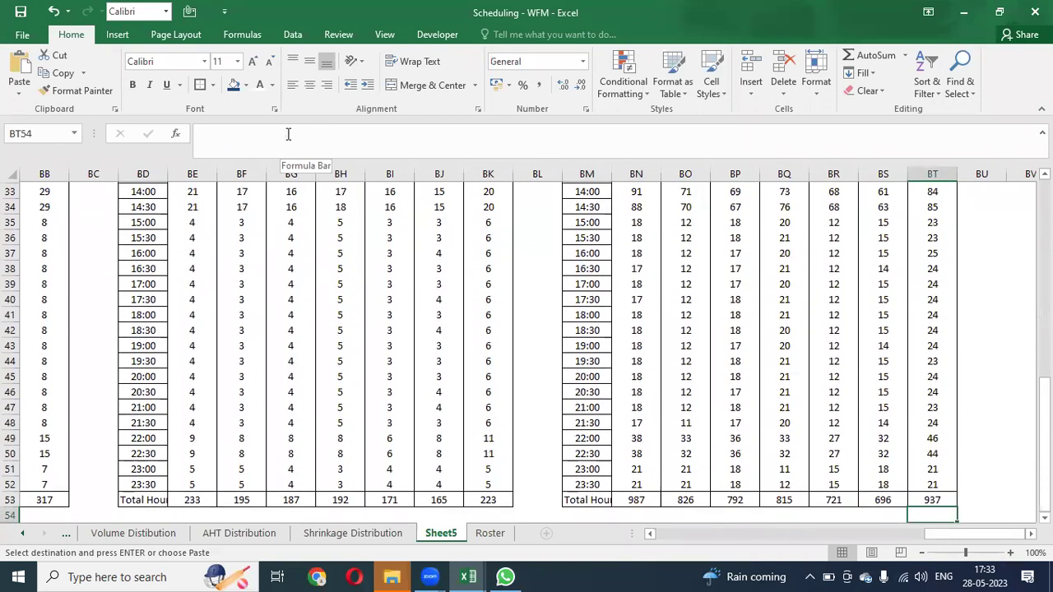
key("Right")
key("alt+equal")
key("Return")
key("Up")
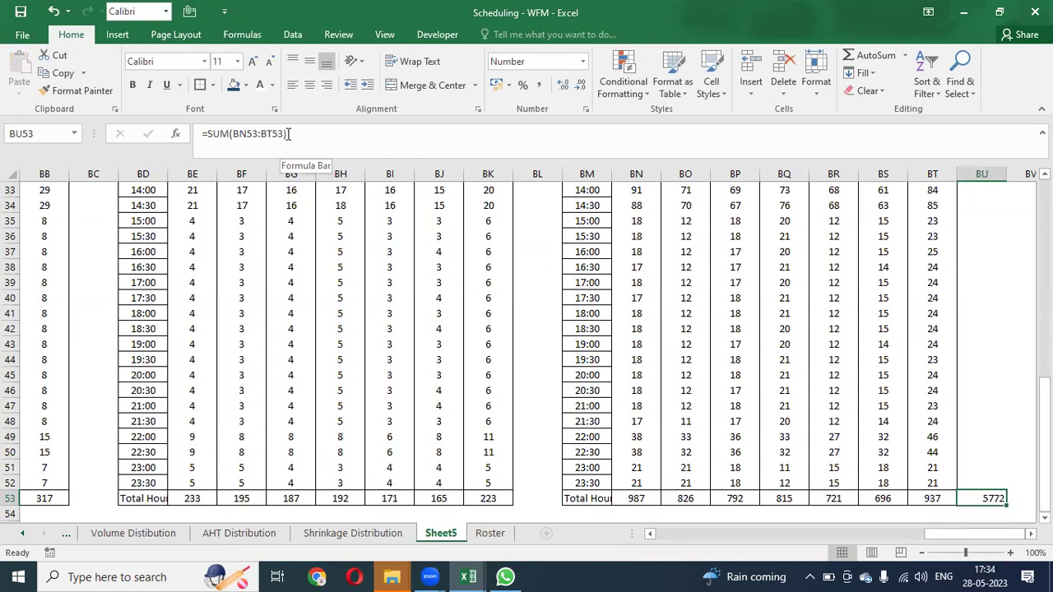
Review the Total Hours rows of the Capacity and Schedule post Shrinkage tables, back up to the latter's title
key("Left")
key("Left")
key("Left")
key("Left")
key("Left")
key("Left")
key("Left")
key("Left")
key("Left")
key("Left")
key("Left")
key("Left")
key("Left")
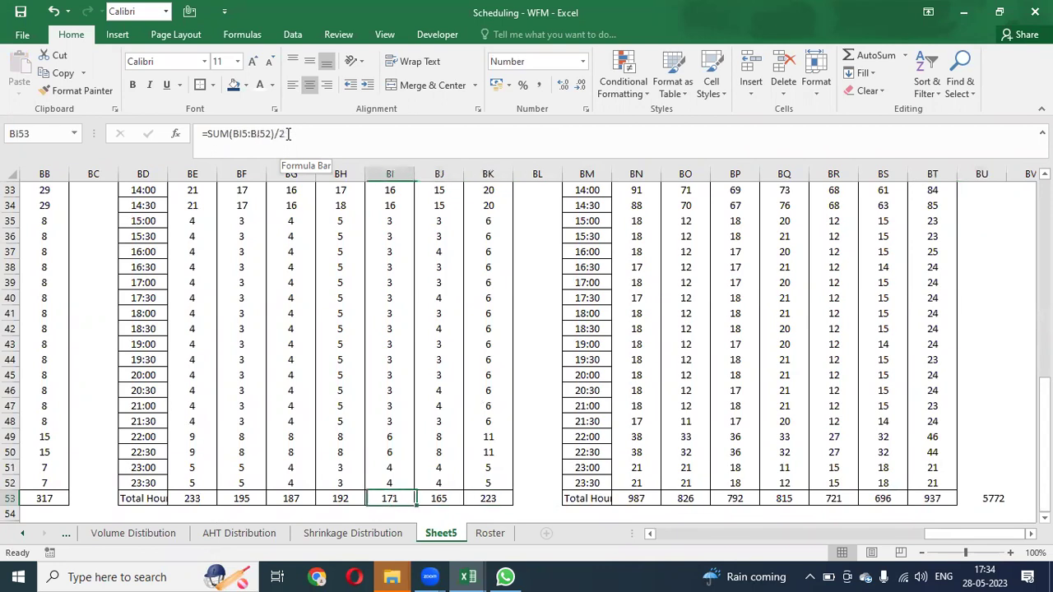
key("Left")
key("Left")
key("Left")
key("Left")
key("ctrl+Up")
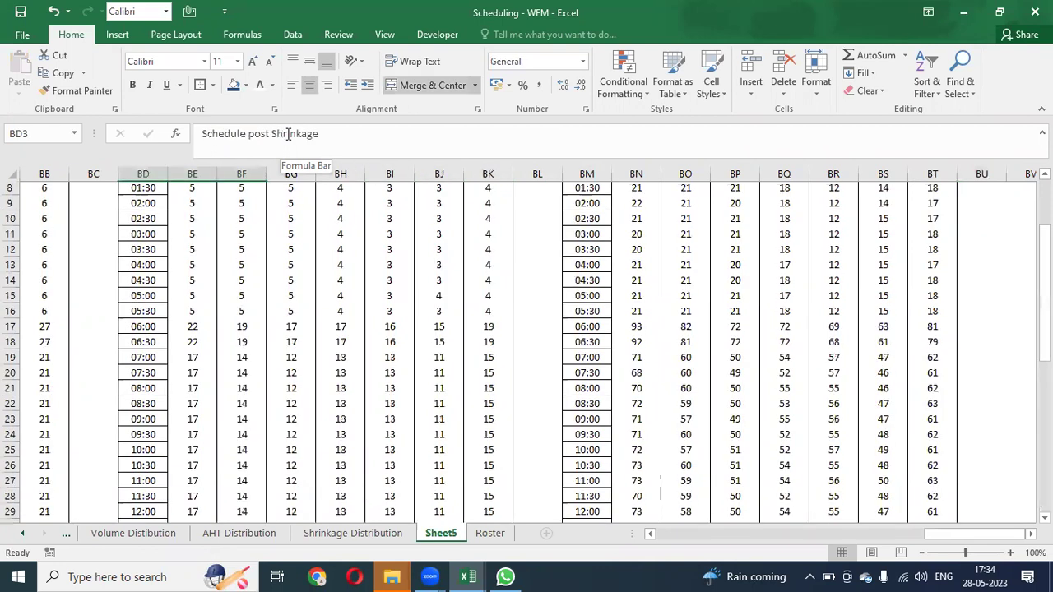
Examine the shift timings in the Shift column of the Roster sheet, from F4 to its last entry
left_click(488, 540)
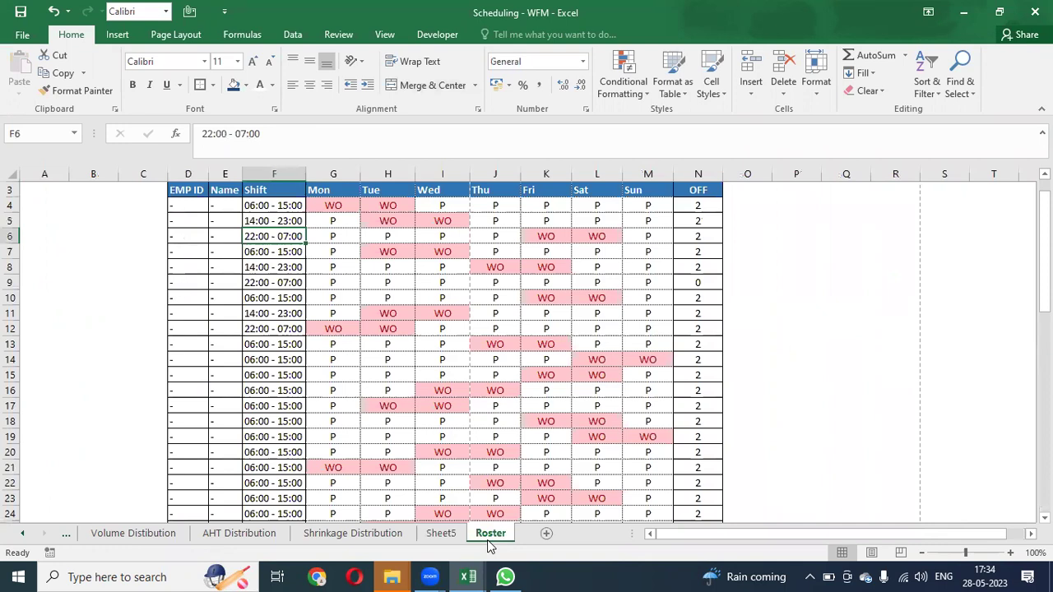
key("ctrl+Up")
key("Down")
key("ctrl+shift+Down")
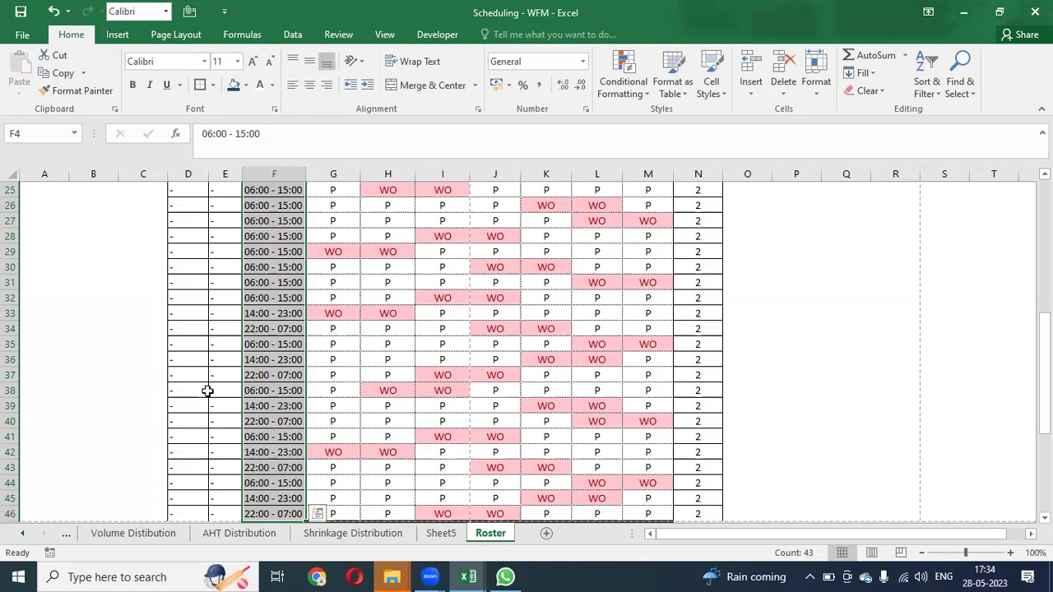
key("Down")
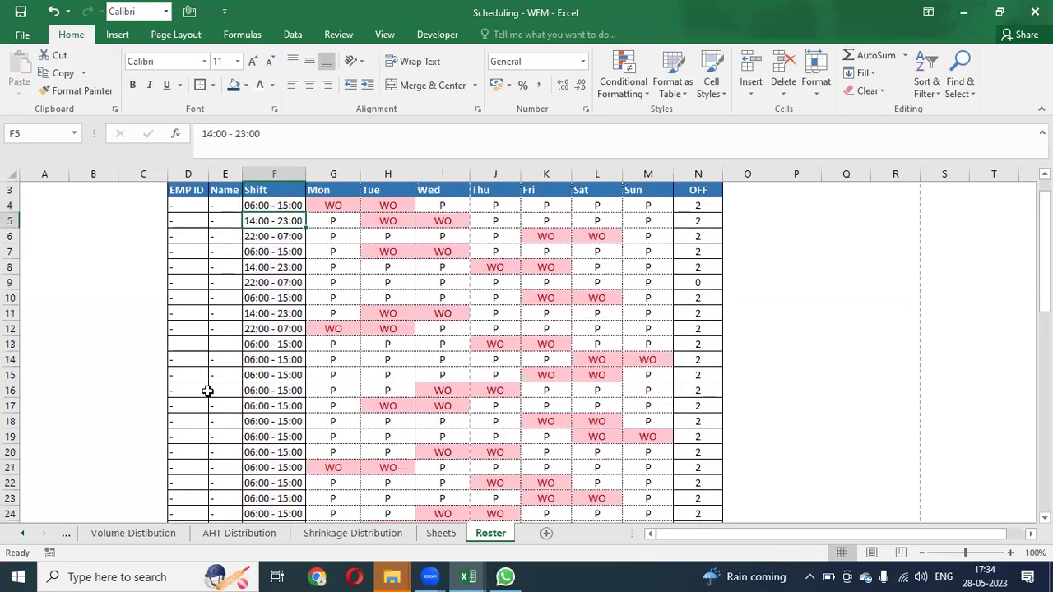
Go through the shift timings in the Roster's Shift column one employee at a time, from F5 down to F20
key("Down")
key("Down")
key("Down")
key("Down")
key("Down")
key("Down")
key("Down")
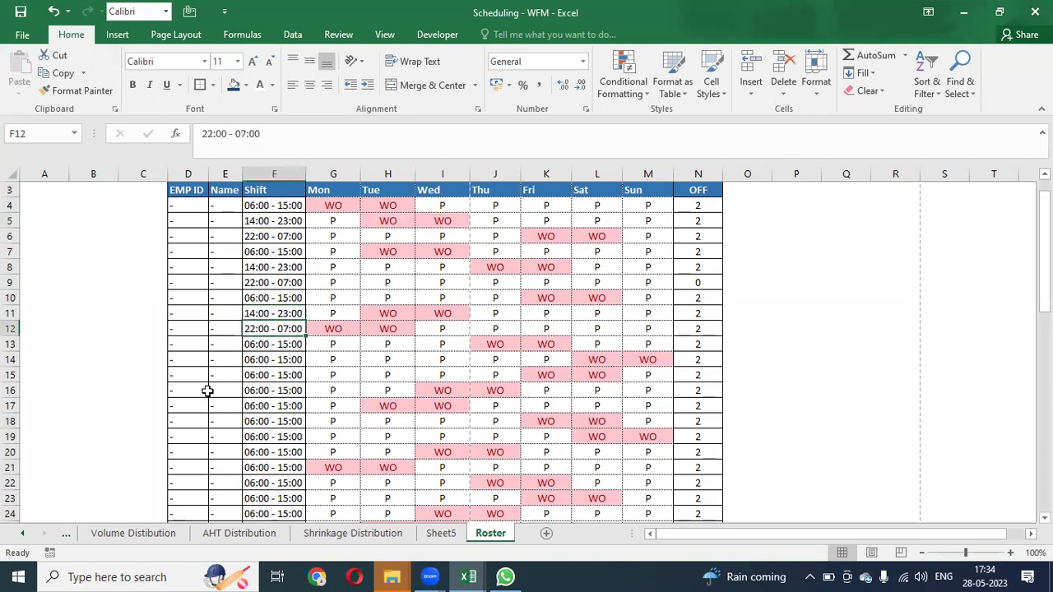
key("Down")
key("Down")
key("Down")
key("Down")
key("Down")
key("Down")
key("Down")
key("Down")
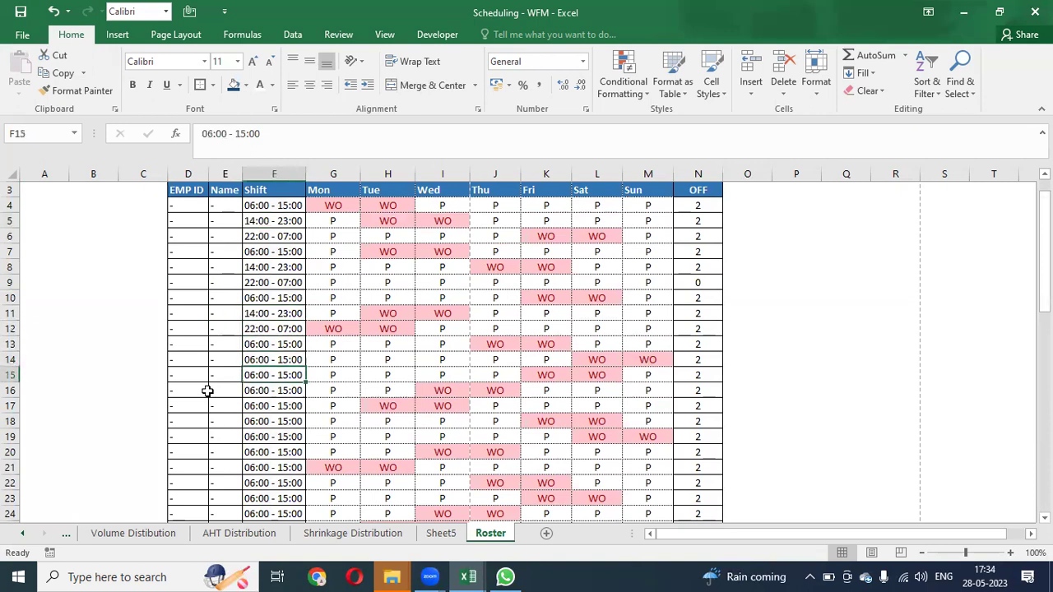
key("shift+Down")
key("shift+Down")
key("shift+Down")
key("shift+Down")
key("shift+Down")
key("shift+Down")
key("shift+Down")
key("shift+Down")
key("shift+Down")
key("shift+Down")
key("shift+Down")
key("shift+Down")
key("shift+Down")
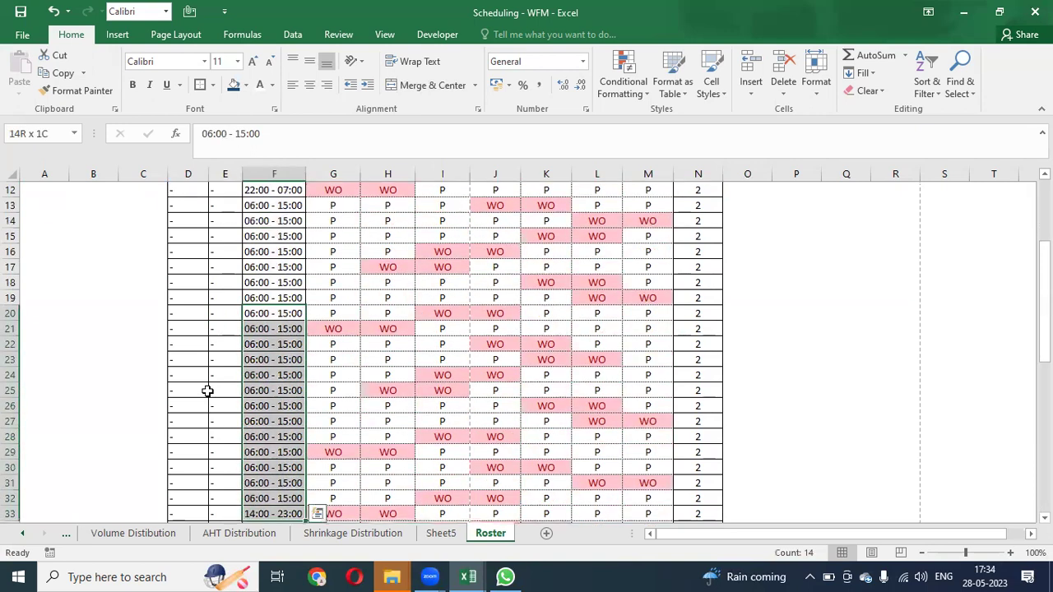
key("shift+space")
key("ctrl+c")
key("Escape")
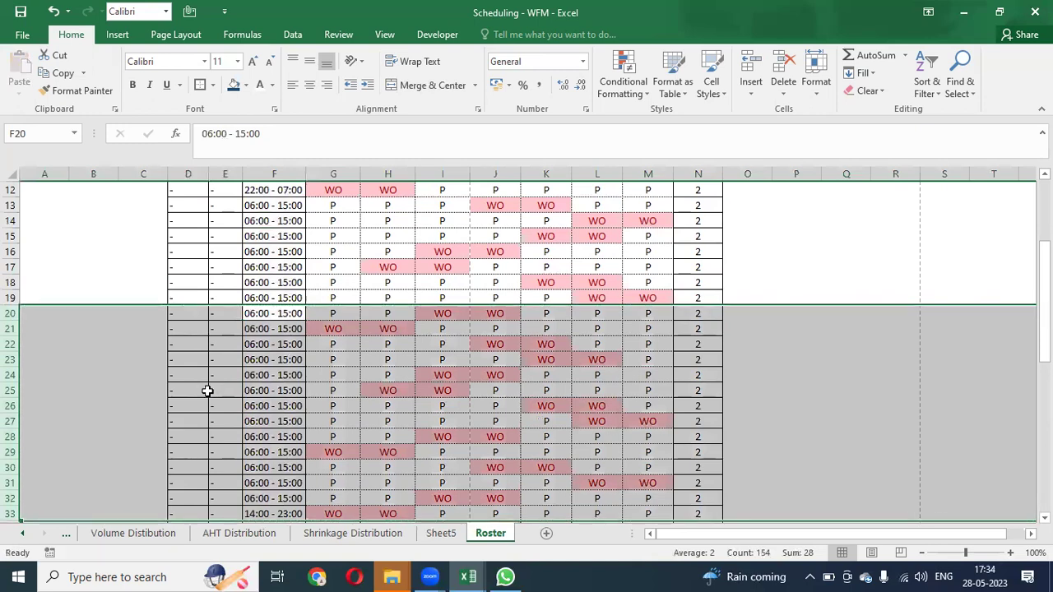
Return to Sheet5 and review the Capacity table's Total Hours row, the Saturday column and the weekly total in BU53
left_click(436, 535)
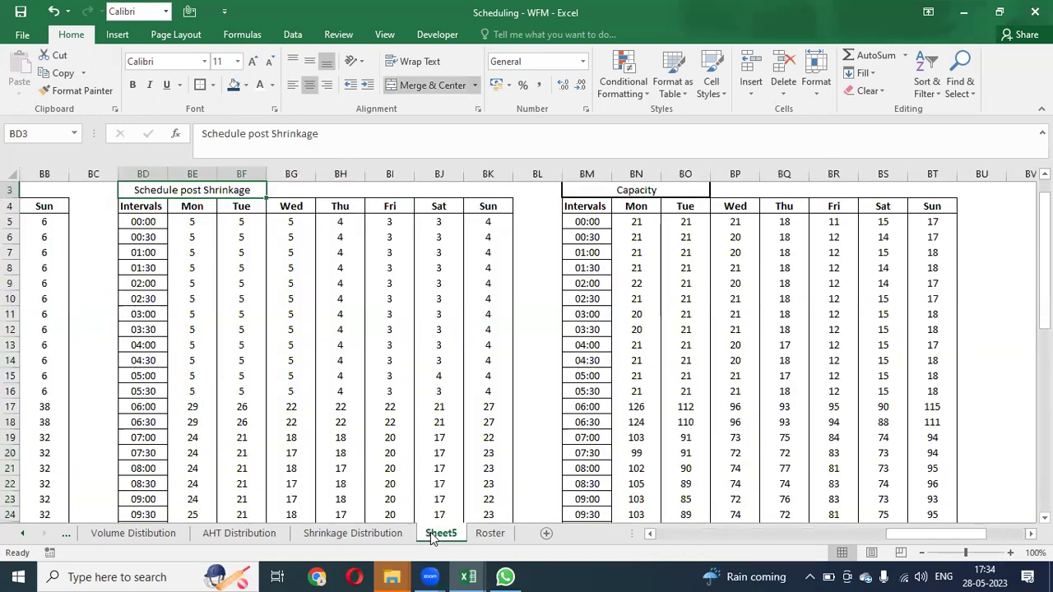
left_click(689, 415)
key("ctrl+Down")
key("Down")
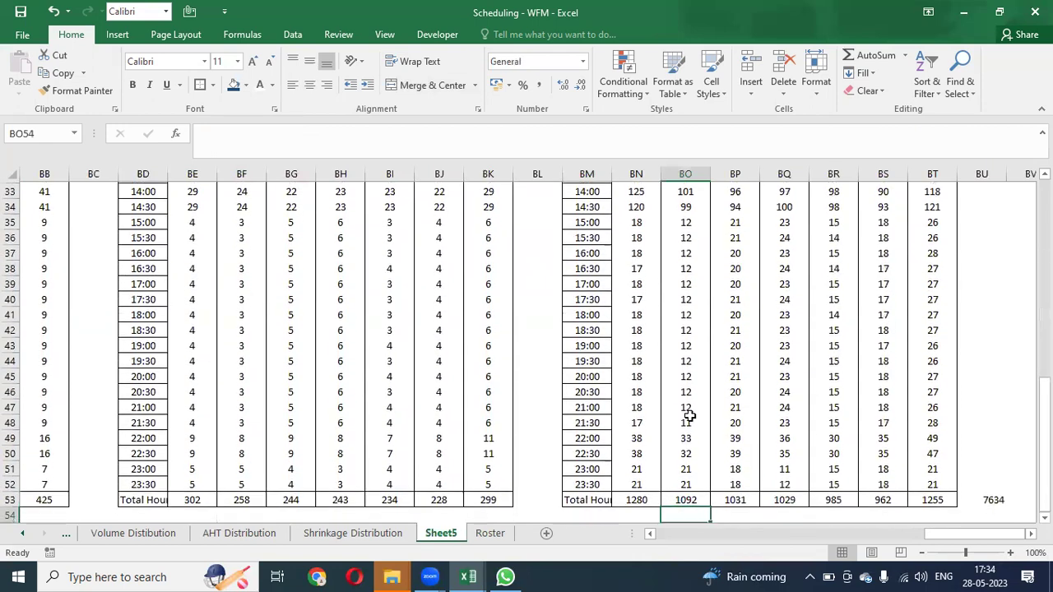
key("Up")
key("ctrl+Right")
key("Right")
key("Left")
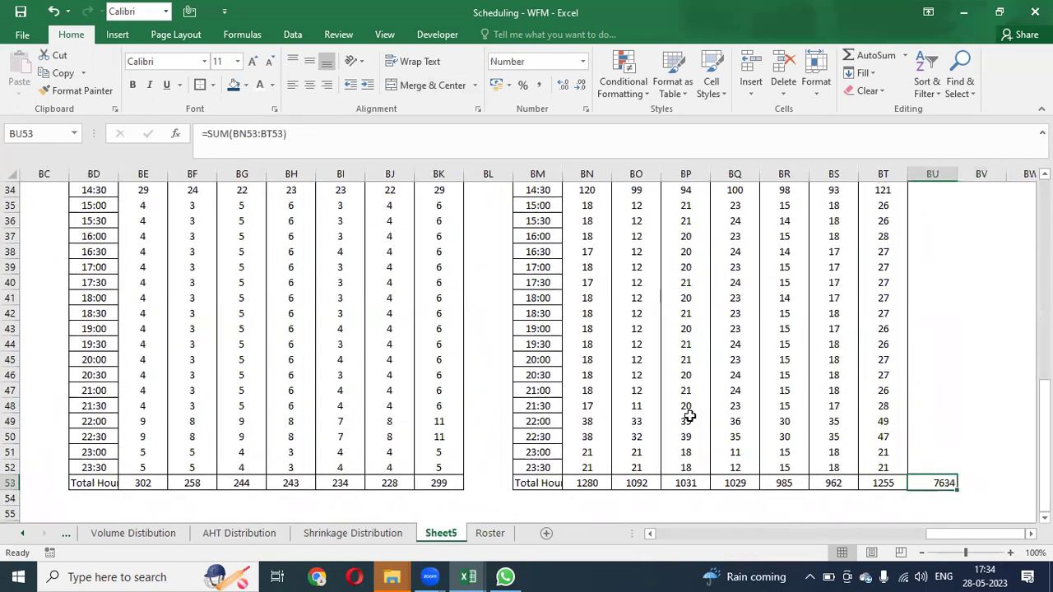
key("Left")
key("Left")
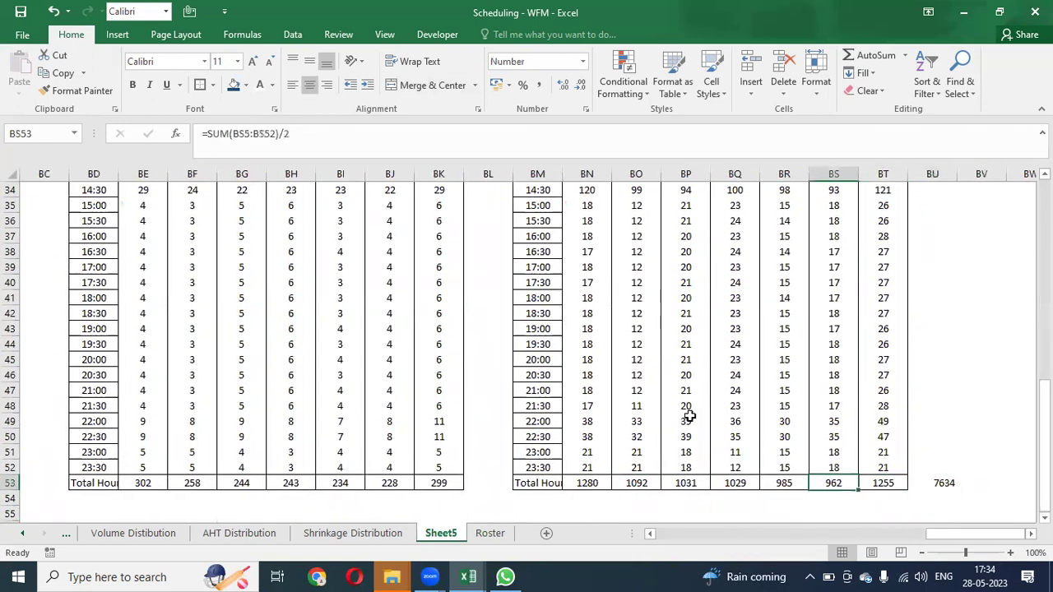
key("ctrl+Up")
key("Up")
key("ctrl+Down")
key("ctrl+Down")
key("Down")
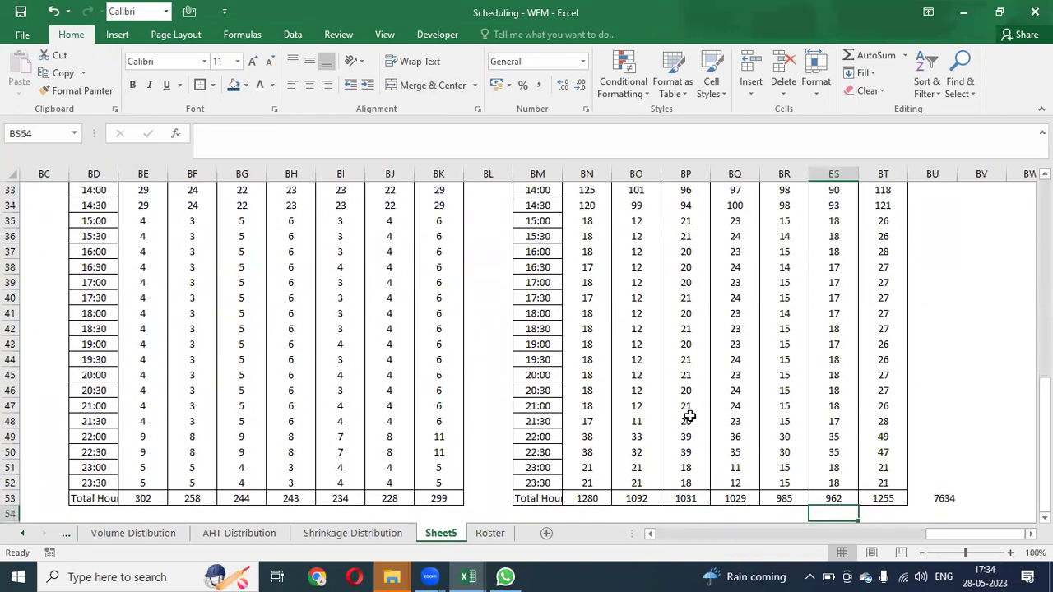
key("Up")
key("Right")
key("Right")
key("Right")
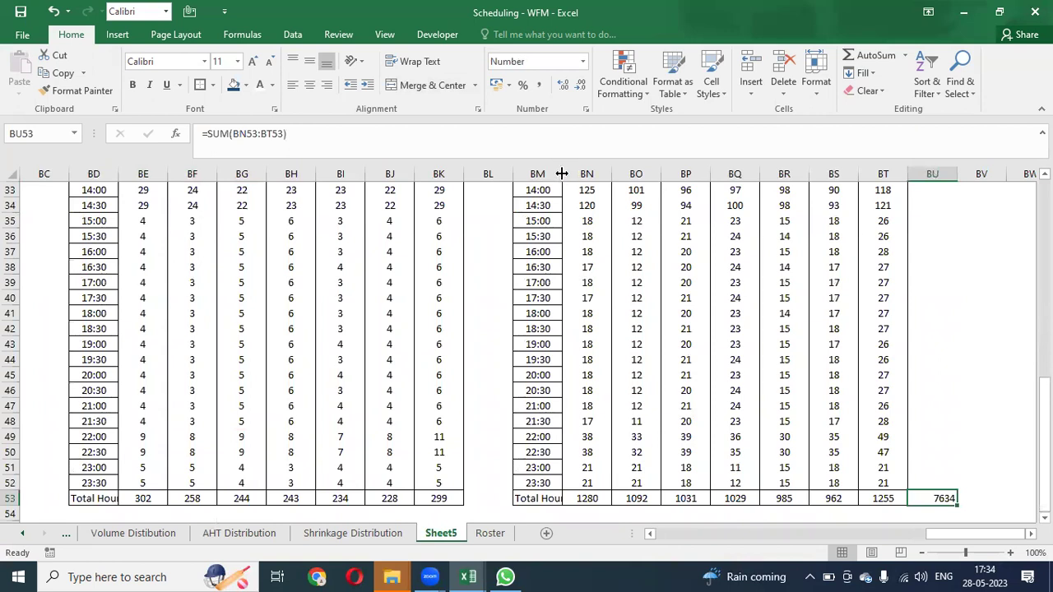
Duplicate the whole Capacity table, BM3:BT53, with its title and Total Hours row, to a new table starting at BV3
left_click(566, 259)
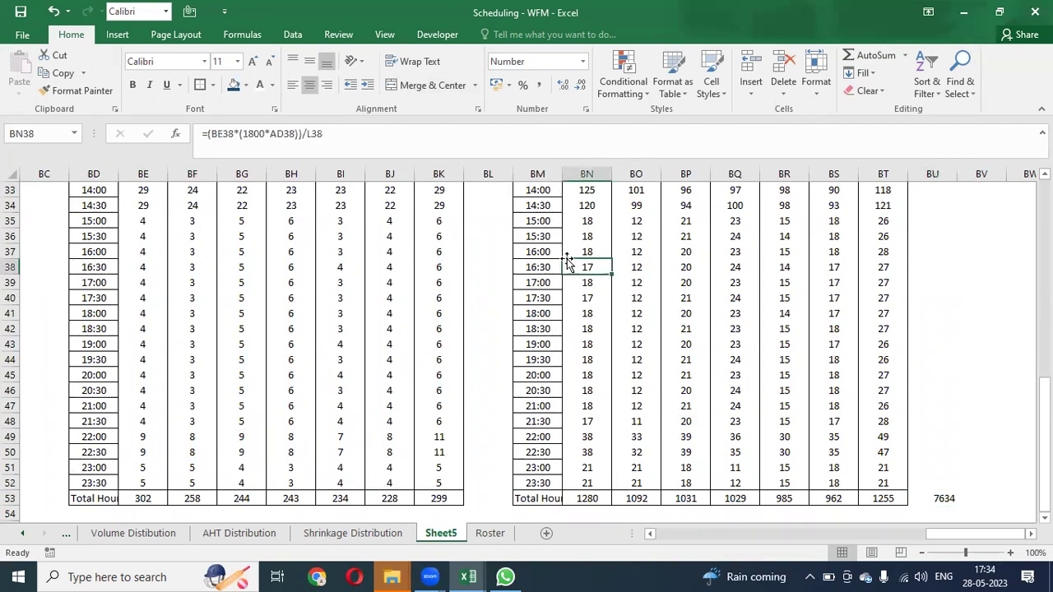
key("ctrl+Up")
key("Up")
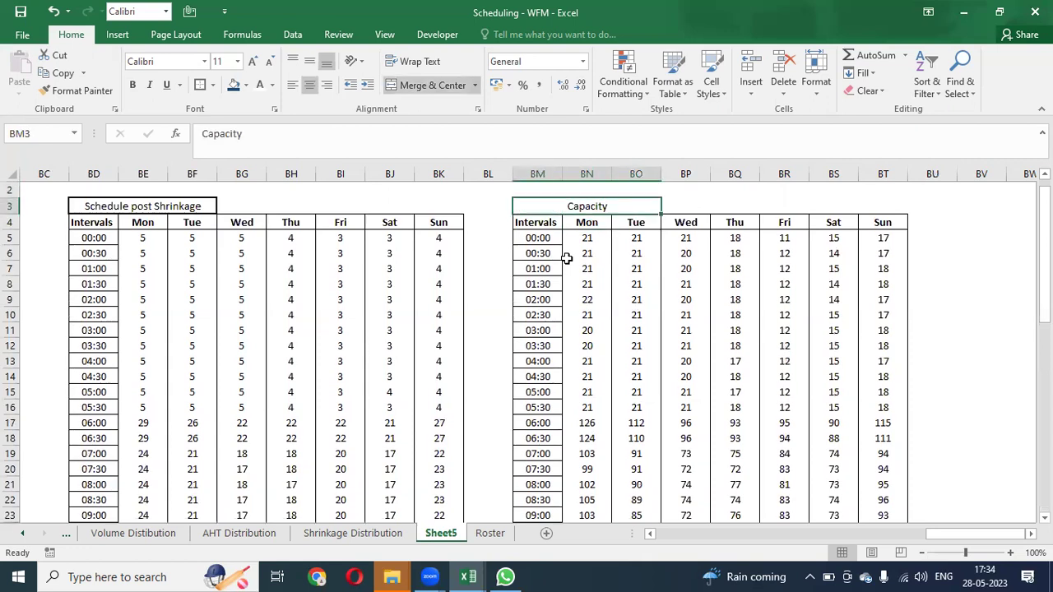
key("shift+Right")
key("shift+Right")
key("shift+Right")
key("shift+Right")
key("shift+Right")
key("ctrl+shift+Down")
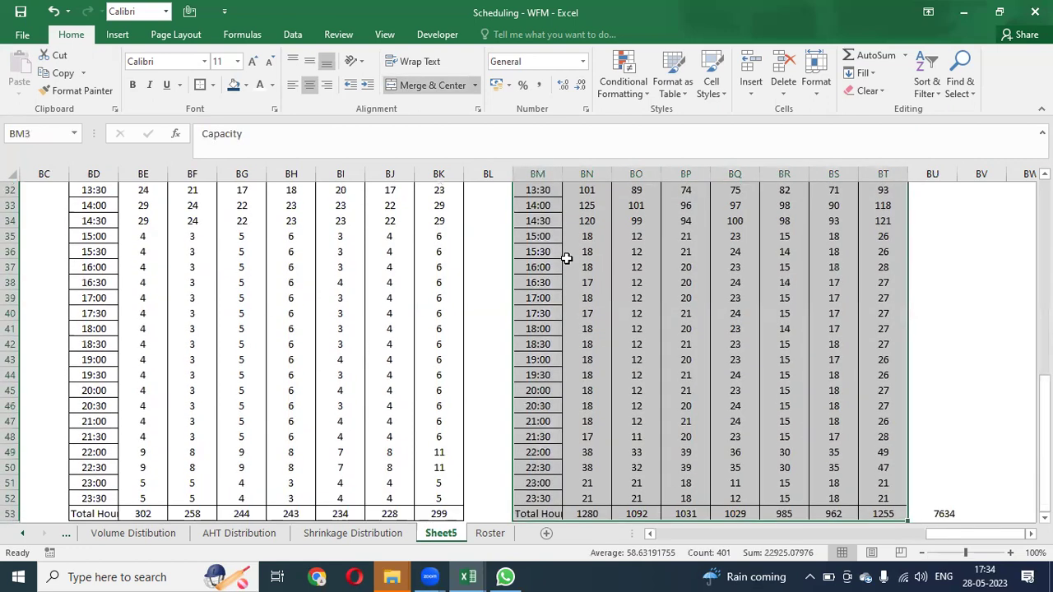
key("ctrl+c")
key("Right")
key("Right")
key("Right")
key("Right")
key("Right")
key("Right")
key("Right")
key("Right")
key("Return")
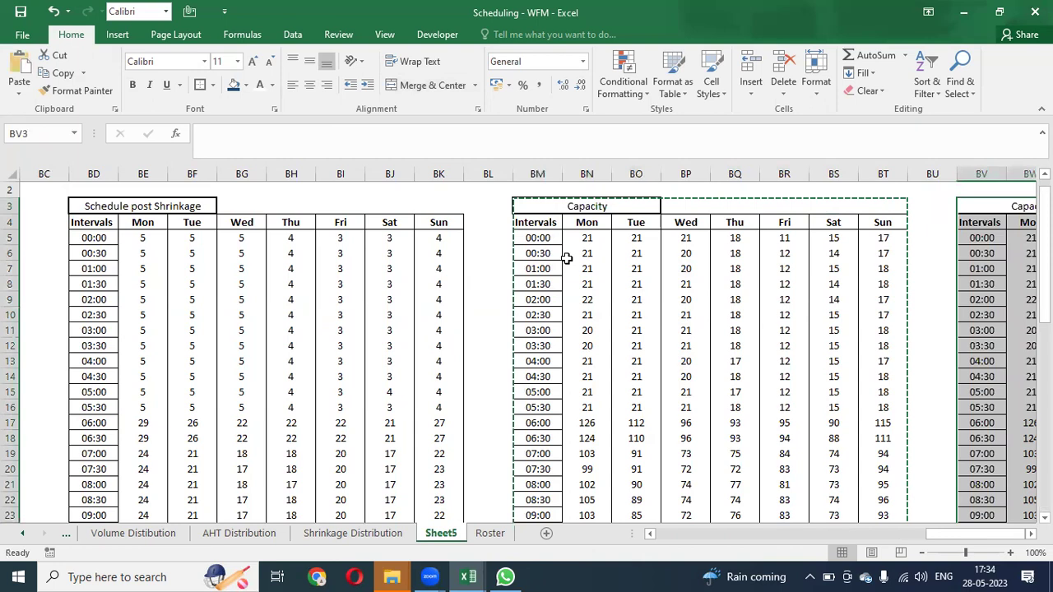
key("Right")
key("Left")
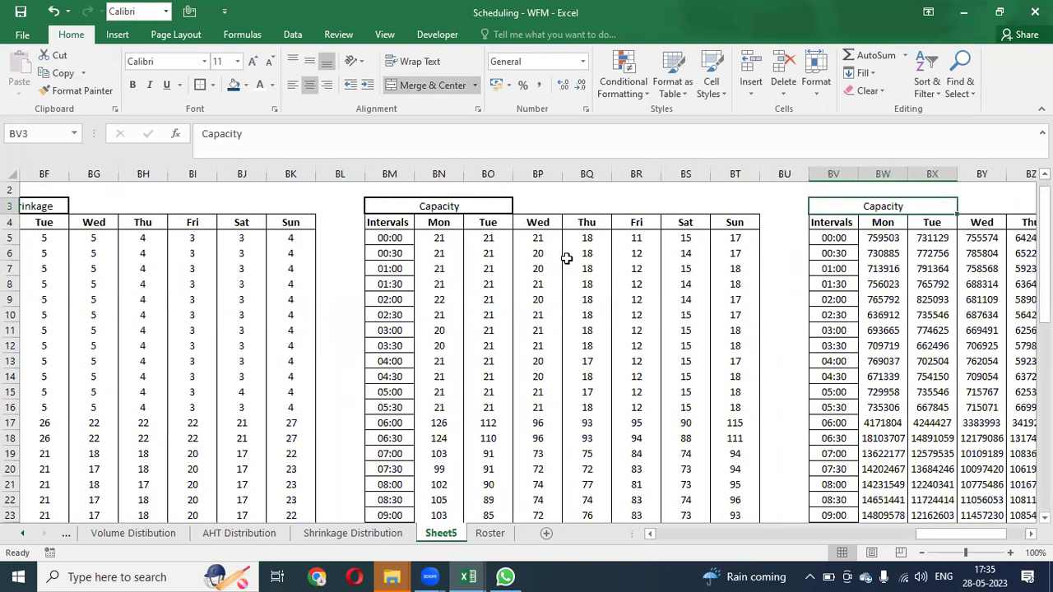
Retitle the duplicated table at BV3 as "Staffing +/-"
type("+")
key("BackSpace")
type("Staffing +/")
key("Return")
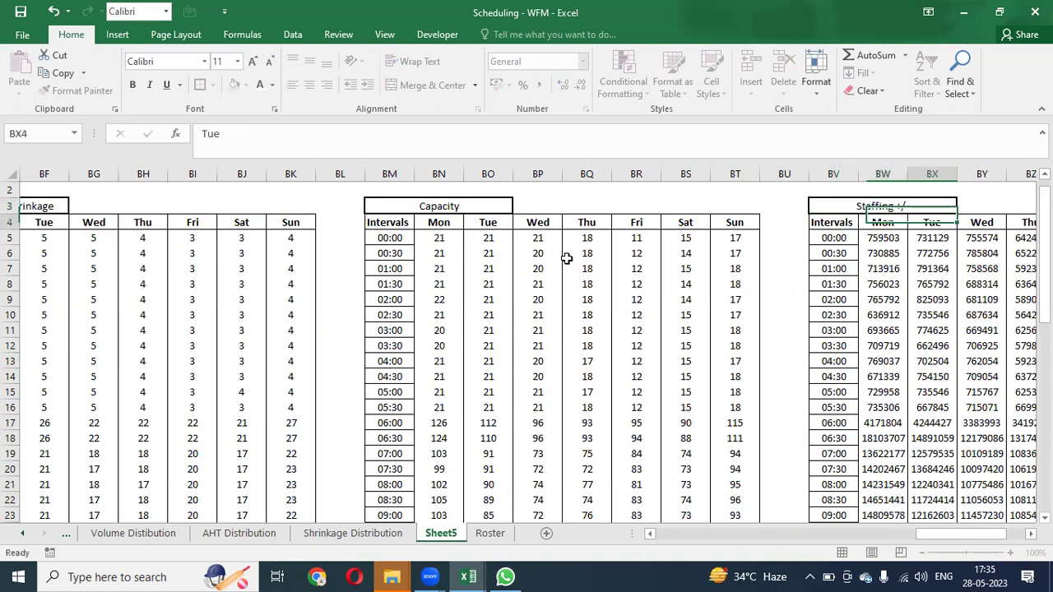
Clear the copied interval formulas in BW5:CC52 of the Staffing +/- table, keeping the Total Hours row
key("Down")
key("Left")
key("ctrl+shift+Down")
key("ctrl+shift+Right")
key("shift+Up")
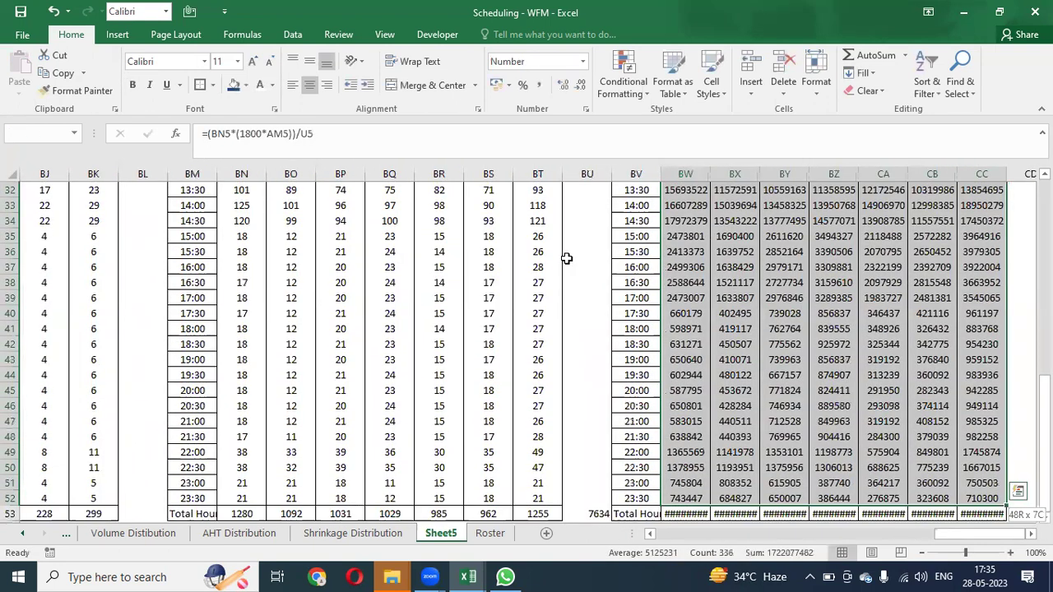
key("Delete")
key("Up")
key("Down")
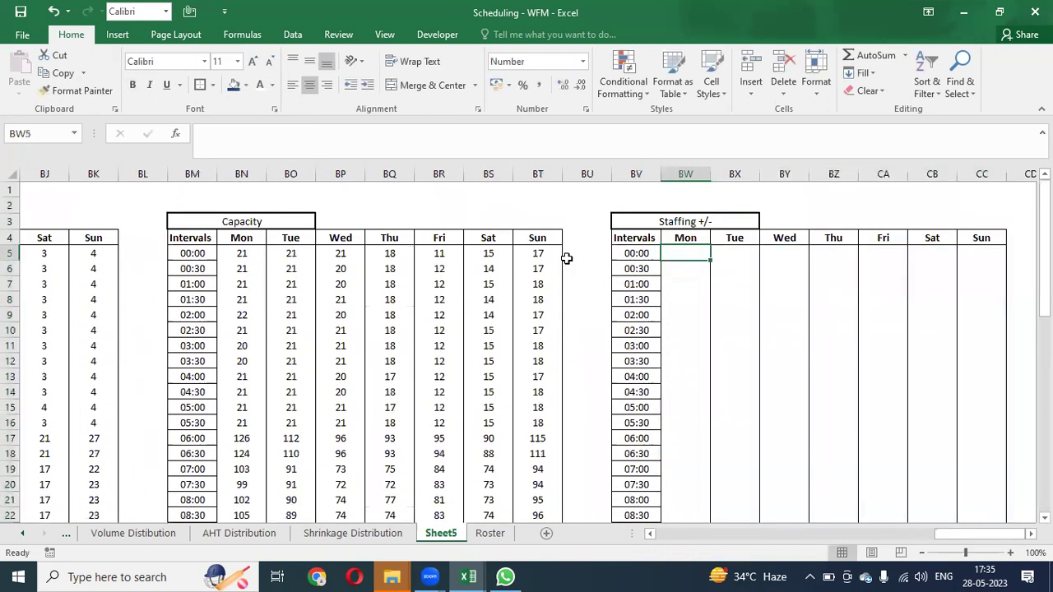
Enter =BE5-AM5 in BW5 to subtract the Monday 00:00 requirement from the schedule post shrinkage
type("=")
key("Left")
key("Left")
key("Left")
key("Left")
key("Left")
key("Left")
key("Left")
key("Left")
key("Left")
key("Left")
key("Left")
key("Left")
key("Left")
key("Left")
key("Left")
key("Left")
key("Left")
key("Left")
key("Left")
key("Right")
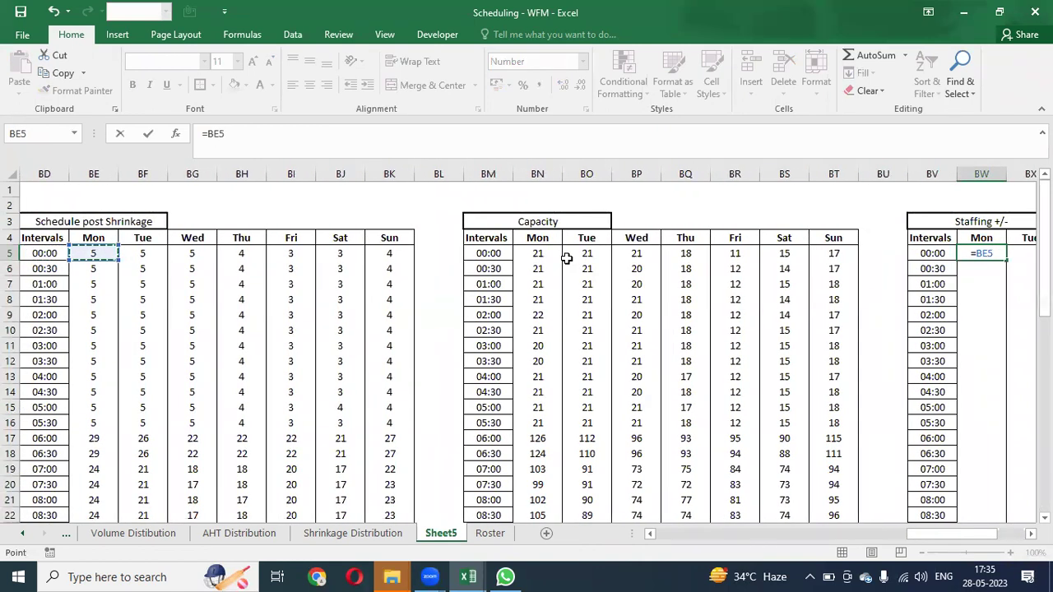
type("-")
key("Left")
key("Left")
key("Left")
key("Left")
key("Left")
key("Left")
key("Left")
key("Left")
key("Left")
key("Left")
key("Left")
key("Left")
key("Left")
key("Left")
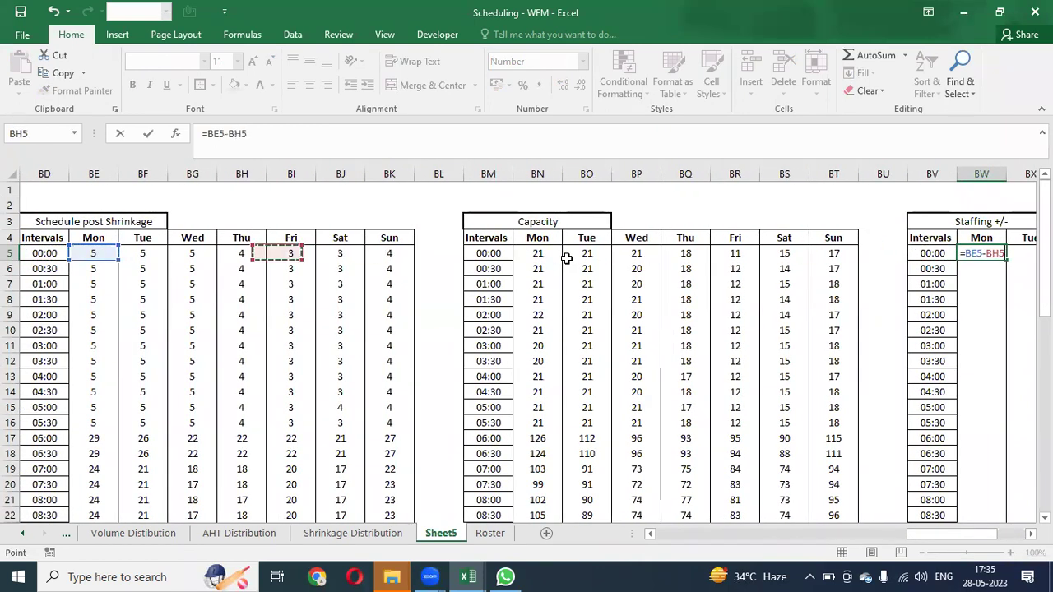
key("Left")
key("Left")
key("Left")
key("Left")
key("Left")
key("Left")
key("Left")
key("Left")
key("Left")
key("Left")
key("Left")
key("Left")
key("Left")
key("Left")
key("Left")
key("Left")
key("Left")
key("Left")
key("Left")
key("Left")
key("Left")
key("Left")
key("Left")
key("Left")
key("Right")
key("Right")
key("Right")
key("Right")
key("Right")
key("Right")
key("Right")
key("Right")
key("Right")
key("Right")
key("ctrl+Return")
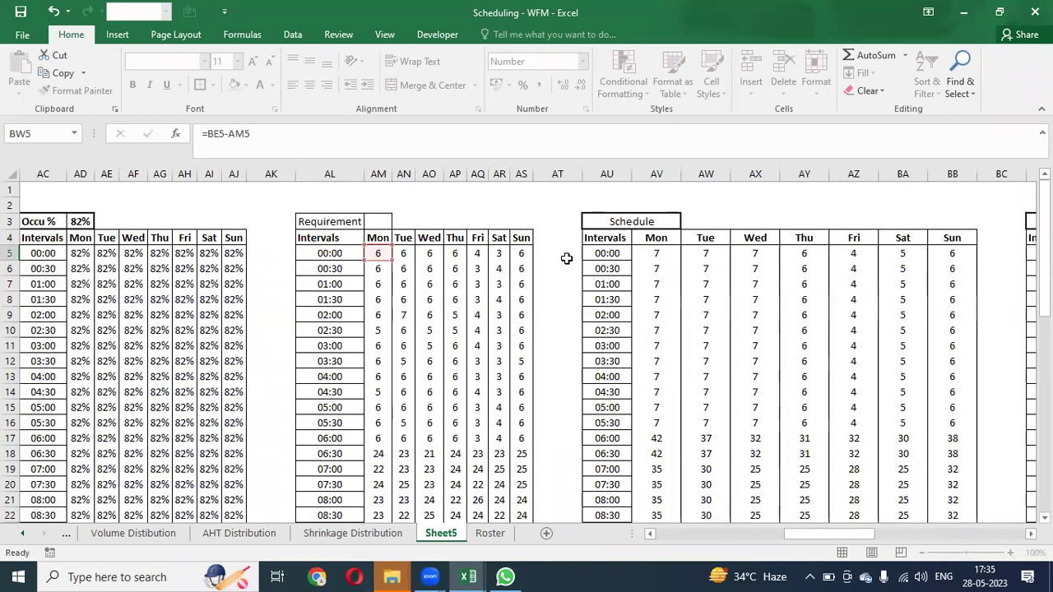
Copy the BW5 formula and paste it as formulas only across BW5:CC52 of the Staffing +/- table
key("ctrl+c")
key("ctrl+Down")
key("Up")
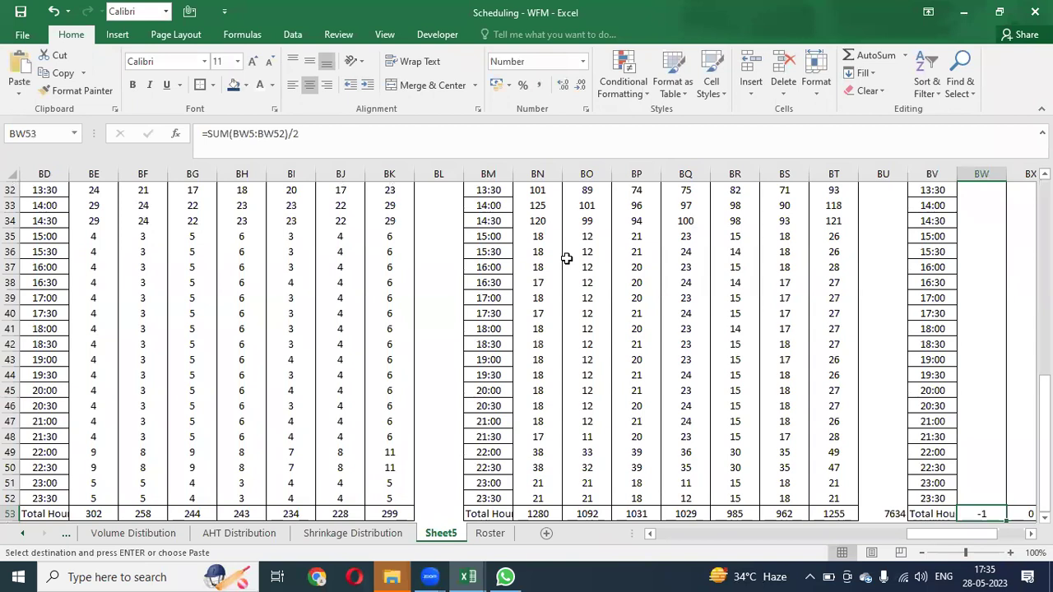
key("ctrl+shift+Up")
key("shift+Right")
key("shift+Right")
key("shift+Right")
key("shift+Right")
key("shift+Right")
key("shift+Right")
key("shift+Right")
key("shift+Right")
key("shift+Right")
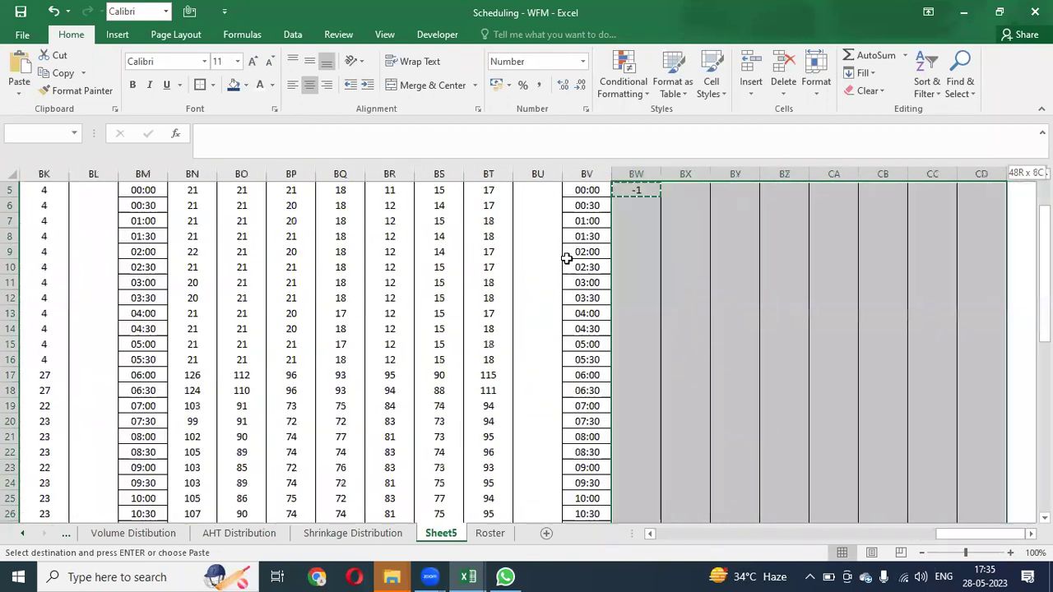
key("shift+Left")
key("shift+Left")
key("shift+Left")
key("alt+e")
key("s")
key("f")
key("Return")
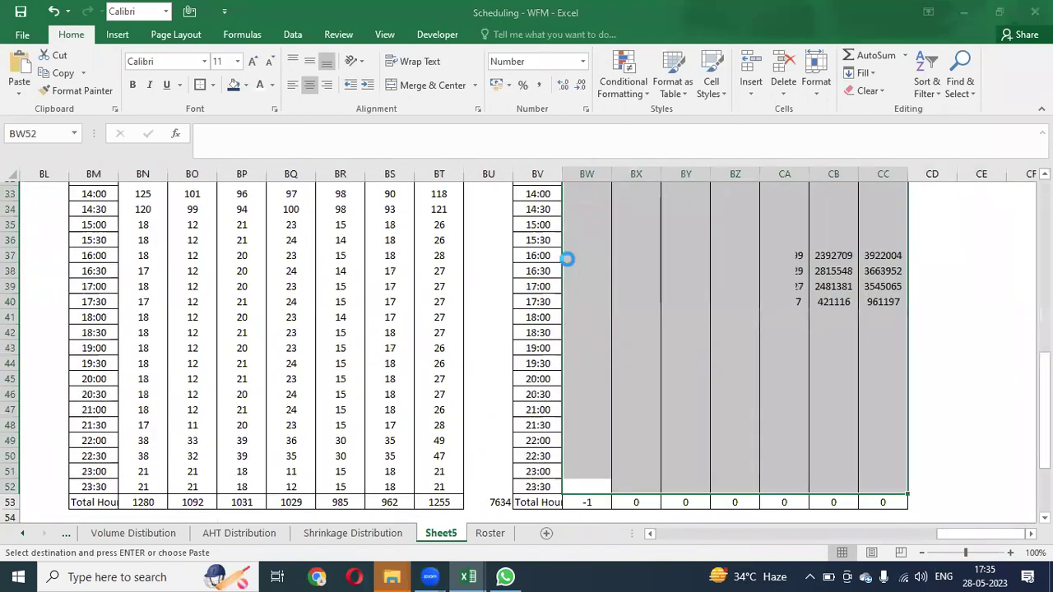
Clear the Total Hours formulas in BW53:CC53 of the Staffing +/- table
key("ctrl+Up")
key("ctrl+Down")
key("Down")
key("Up")
key("ctrl+shift+Right")
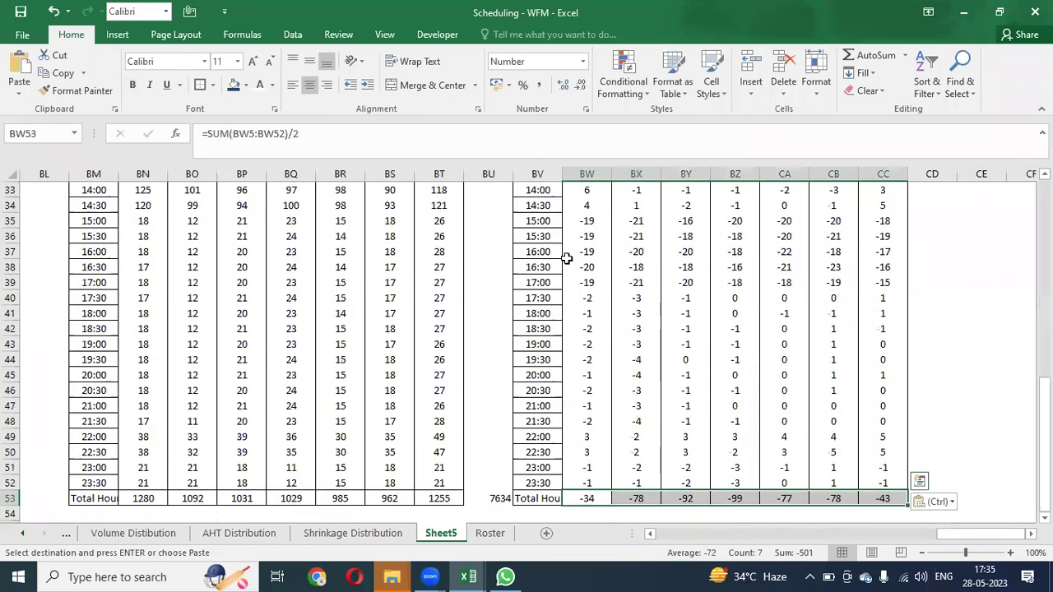
key("ctrl+Up")
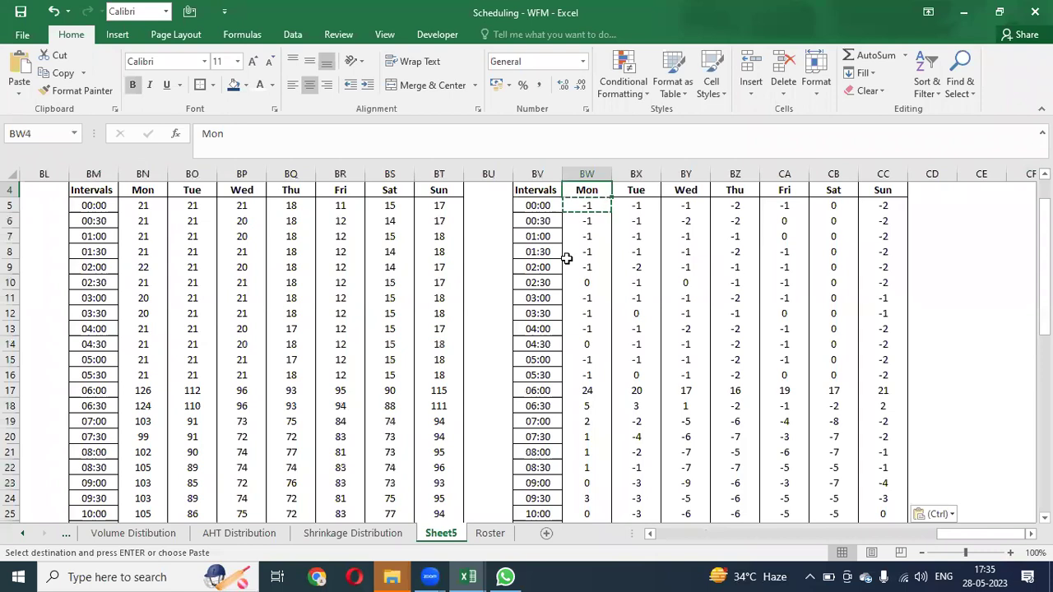
key("ctrl+Down")
key("Down")
key("Up")
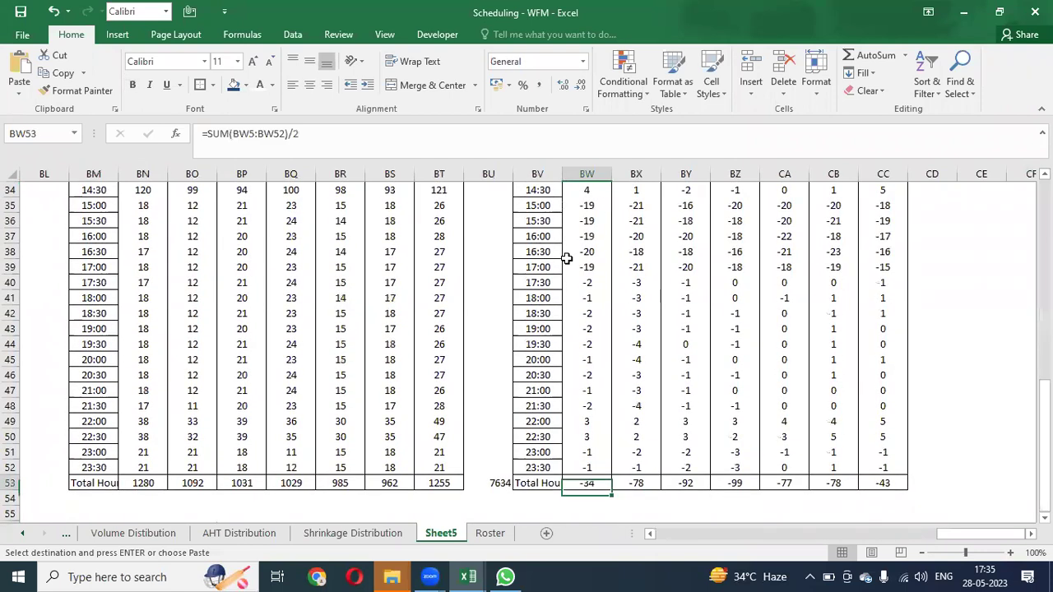
key("ctrl+shift+Right")
key("Escape")
key("Up")
key("ctrl+Up")
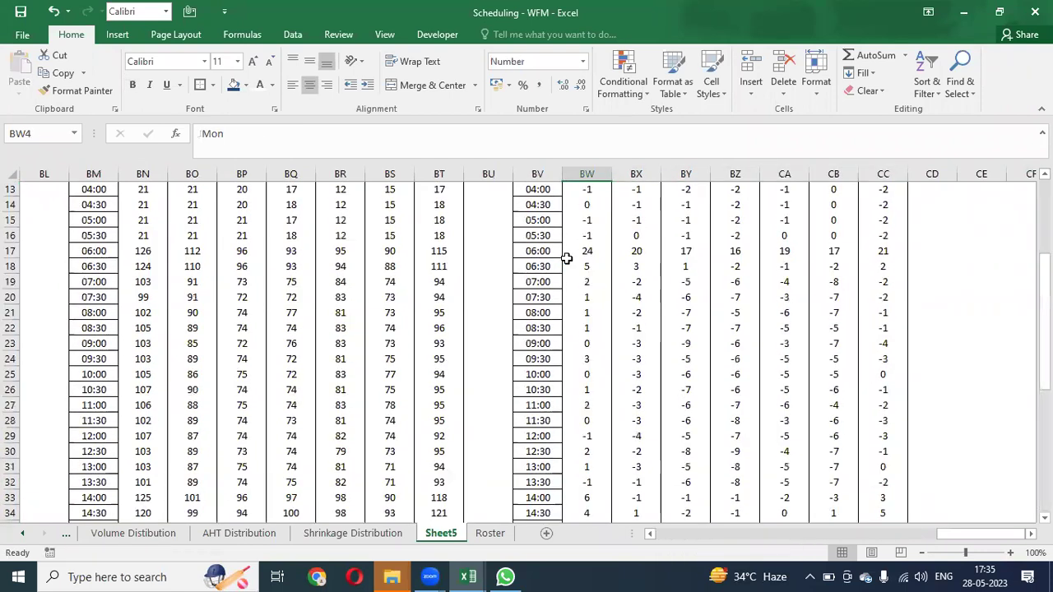
Duplicate the whole Staffing +/- table, BV3:CC53, to a new table starting at CE3
key("Up")
key("Up")
key("Down")
key("ctrl+shift+Down")
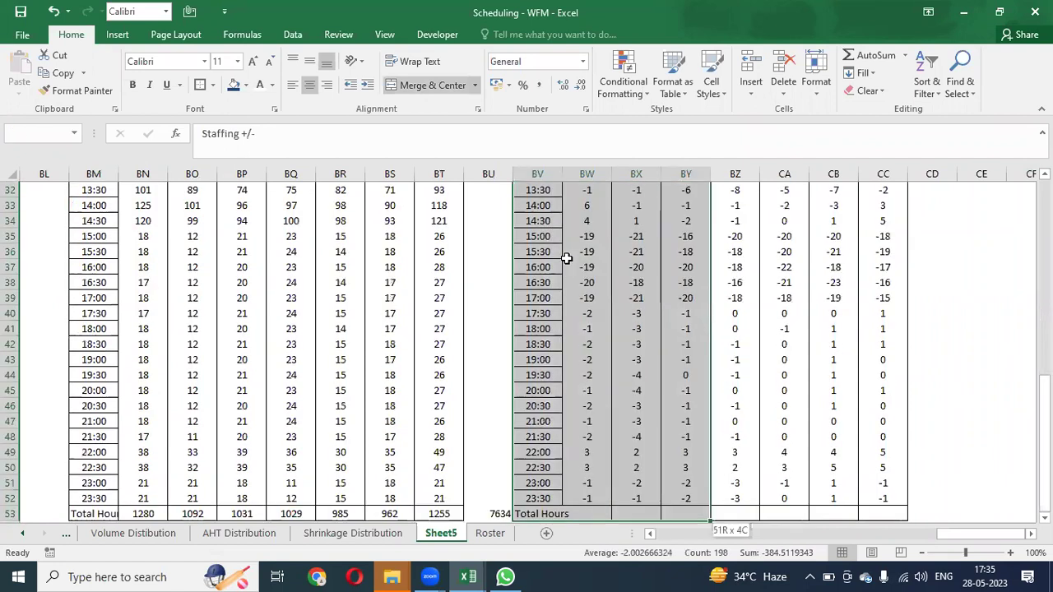
key("ctrl+shift+Right")
key("ctrl+c")
key("Right")
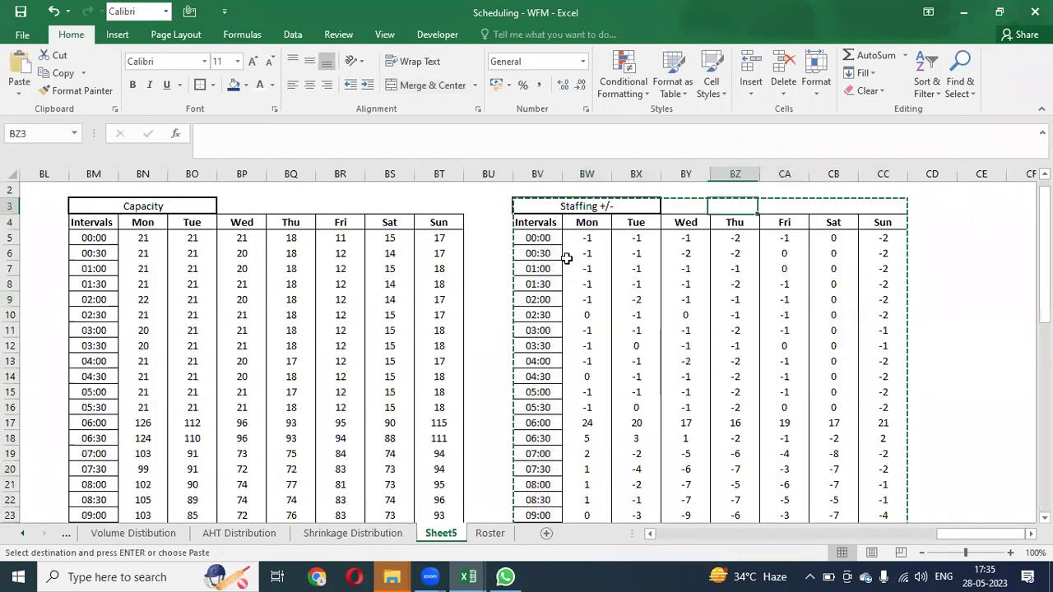
key("Right")
key("Right")
key("Right")
key("Right")
key("Right")
key("Return")
Retitle the duplicated table at CE3 as "Capacity +/-"
key("Right")
key("Right")
key("Right")
key("Right")
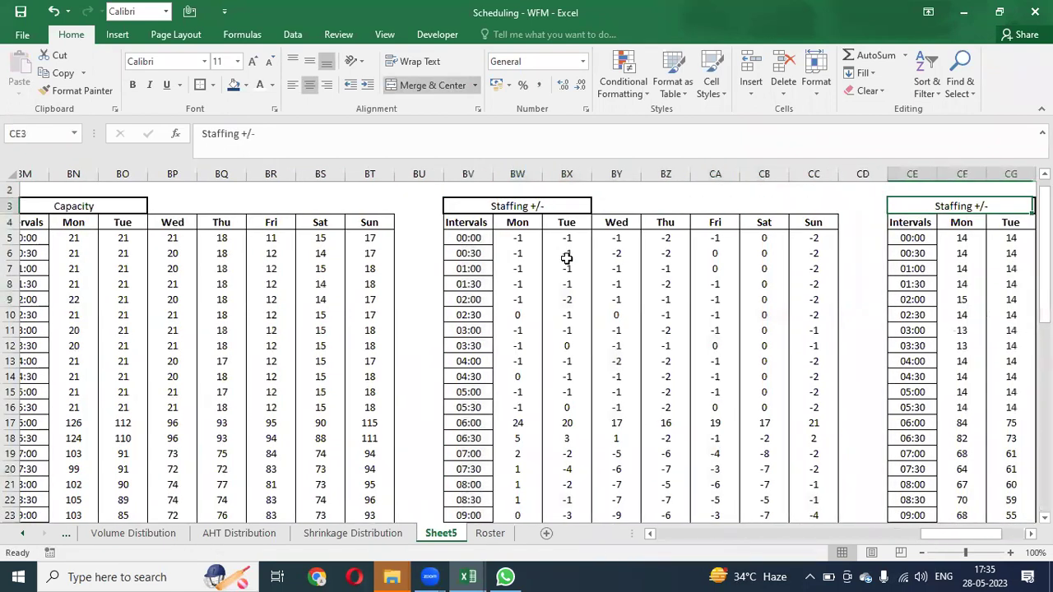
key("Left")
key("Left")
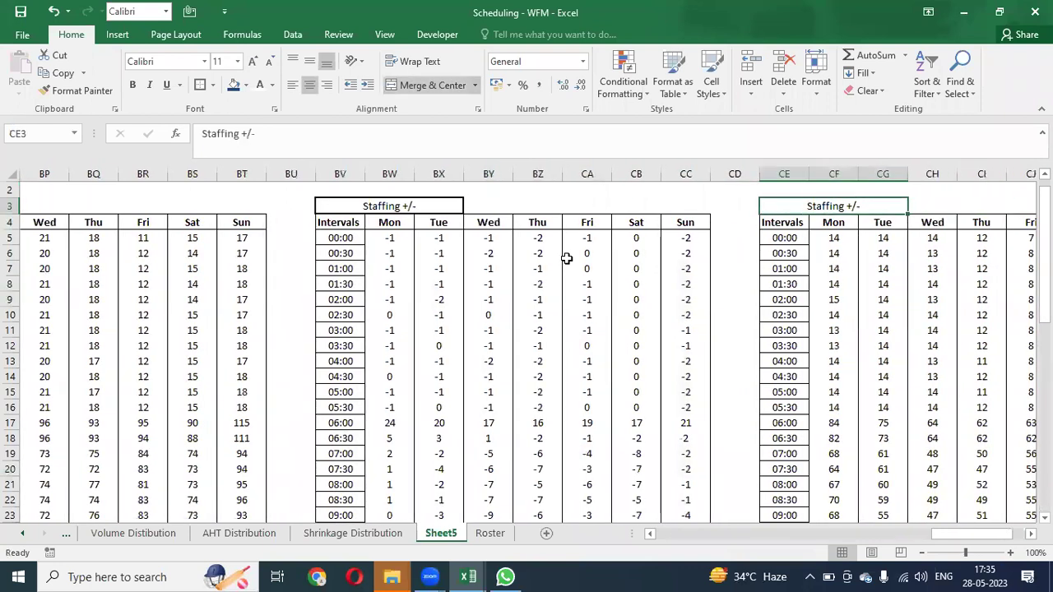
type("Capci")
key("BackSpace")
key("BackSpace")
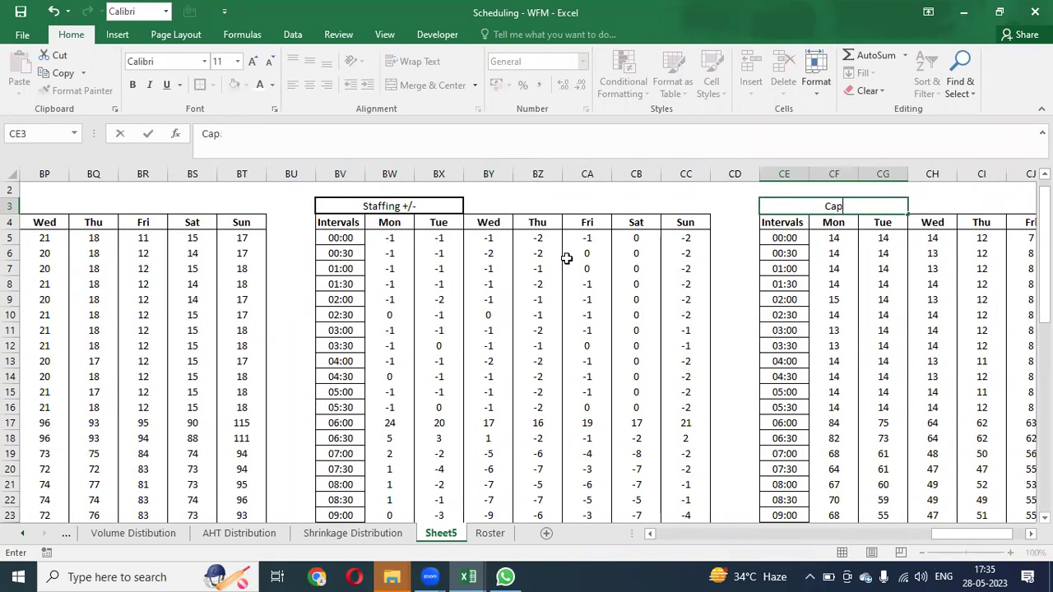
type("acity")
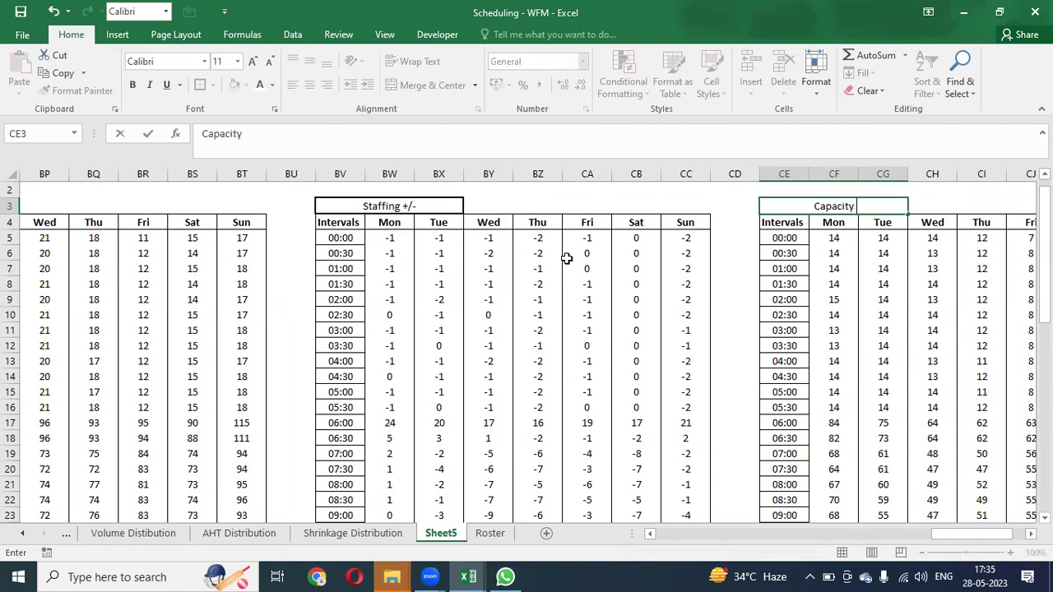
type(" +/-")
key("Return")
Enter =BN5-C5 in CF5 to subtract the Monday 00:00 volume from the Monday 00:00 capacity
key("Down")
key("Right")
type("=")
key("Left")
key("Left")
key("Left")
key("Left")
key("Left")
key("Left")
key("Left")
key("Left")
key("Left")
key("Left")
key("Left")
key("Left")
key("Left")
key("Left")
key("Left")
key("Left")
key("Left")
key("Left")
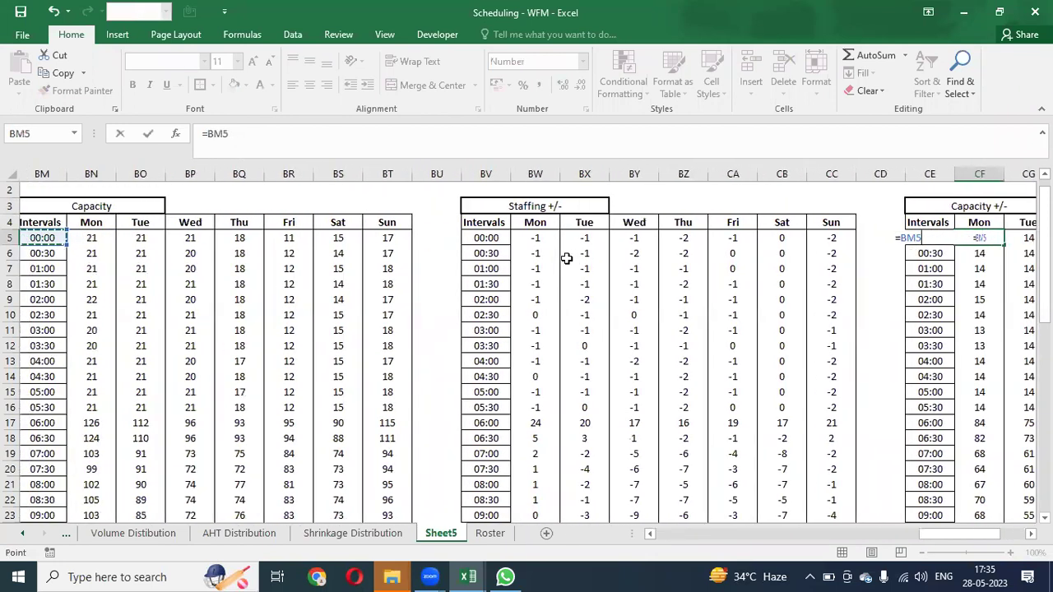
type("-")
key("Left")
key("Left")
key("Left")
key("Left")
key("Left")
key("Left")
key("Left")
key("Left")
key("Left")
key("Left")
key("Left")
key("Left")
key("Left")
key("Left")
key("Left")
key("Left")
key("Left")
key("Left")
key("Left")
key("Left")
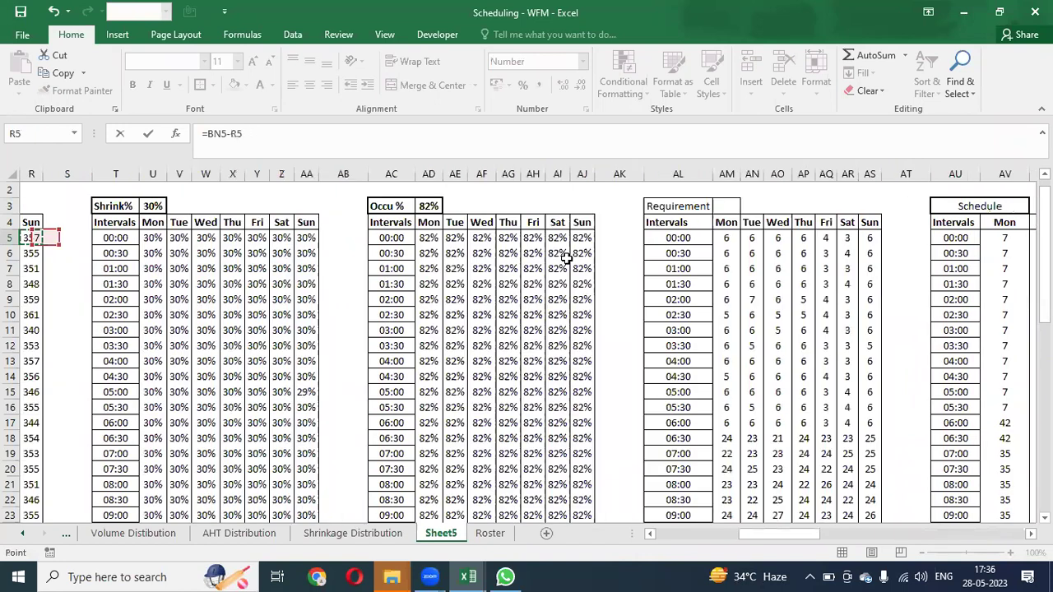
key("Left")
key("Left")
key("Left")
key("Left")
key("Left")
key("Left")
key("Left")
key("Left")
key("Left")
key("Left")
key("Left")
key("Left")
key("Left")
key("Left")
key("Left")
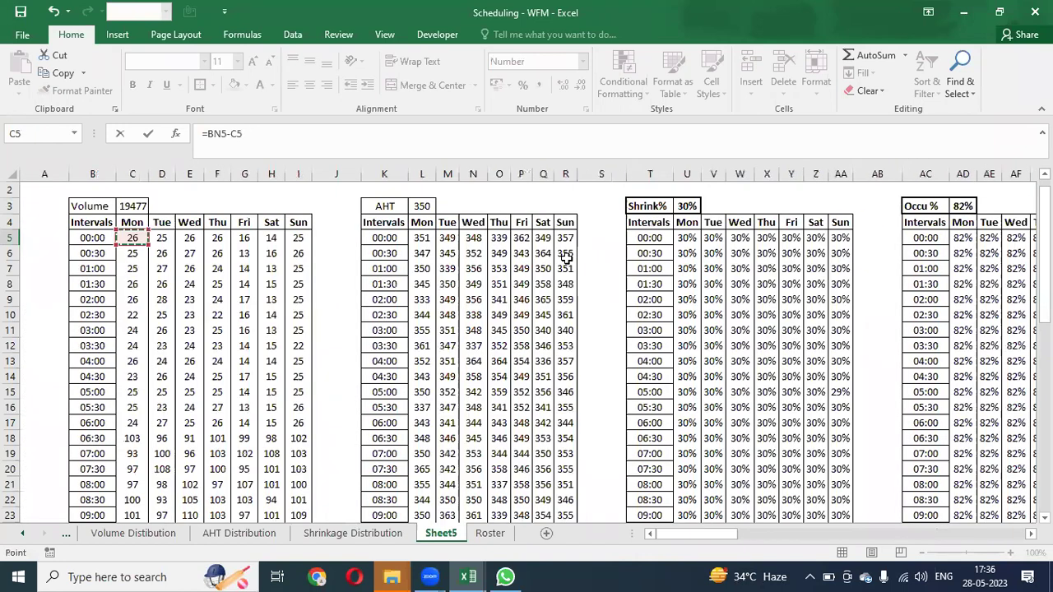
key("Return")
key("Up")
Copy the CF5 formula and paste it as formulas only across CF5:CL52 of the Capacity +/- table
key("ctrl+c")
key("ctrl+shift+End")
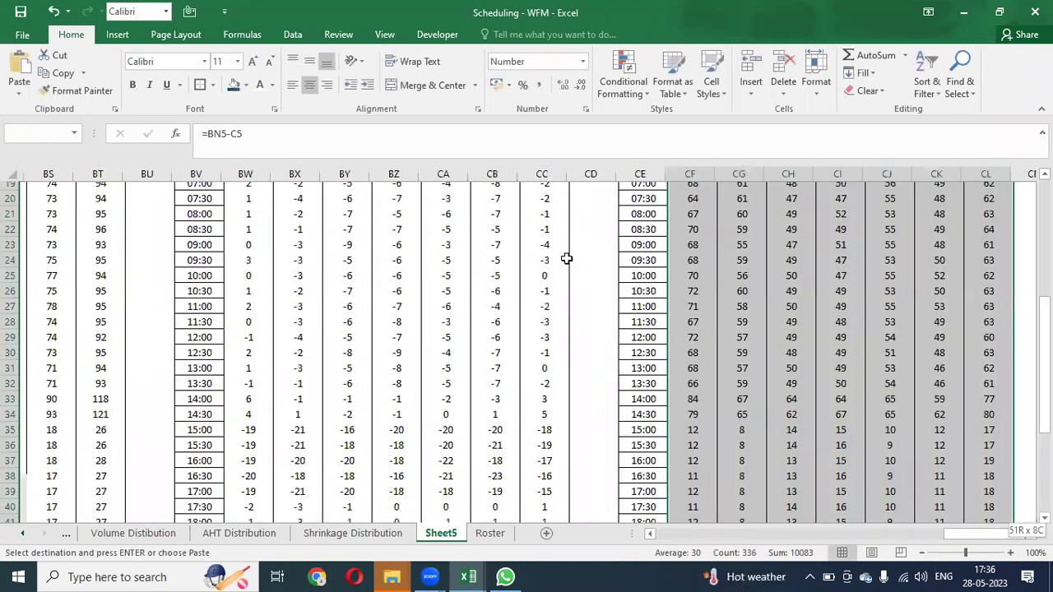
scroll(567, 259, "down", 4)
key("alt+e")
key("s")
key("f")
key("Return")
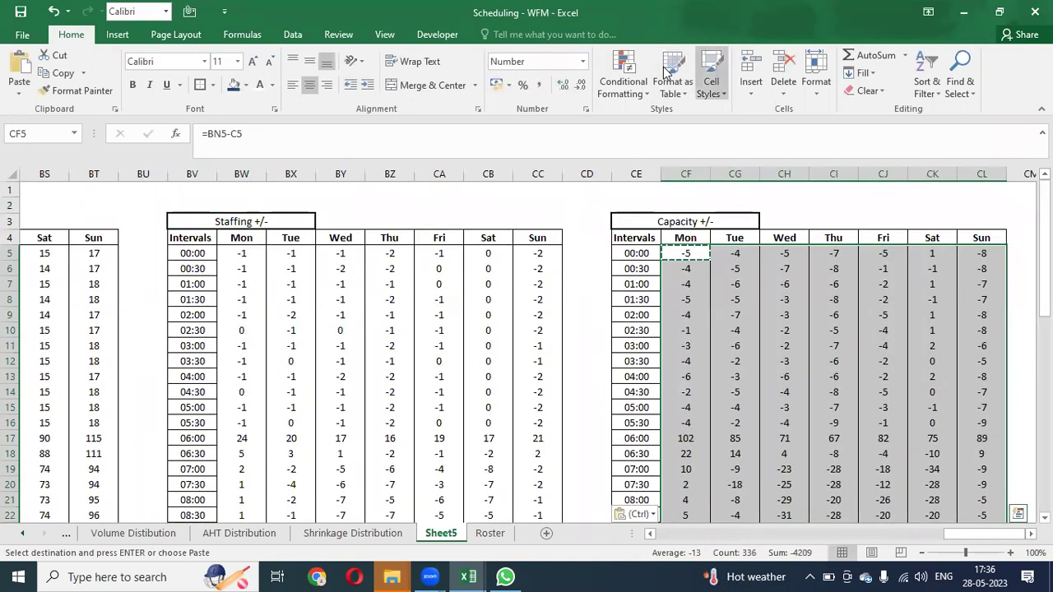
Add a Less Than 0 conditional formatting rule with Light Red Fill with Dark Red Text to CF5:CL52
left_click(625, 86)
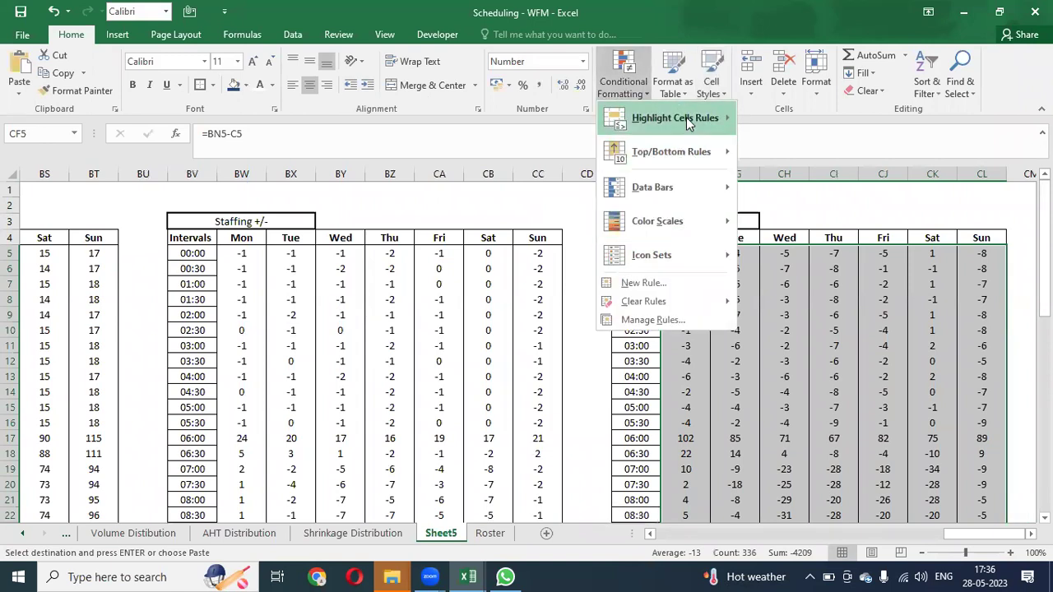
mouse_move(689, 121)
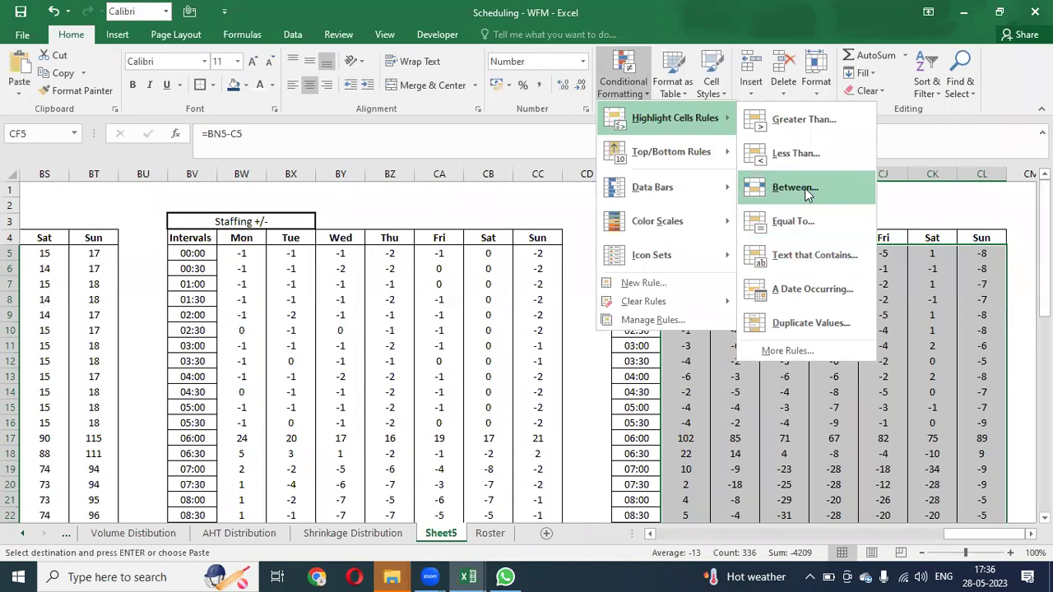
left_click(804, 154)
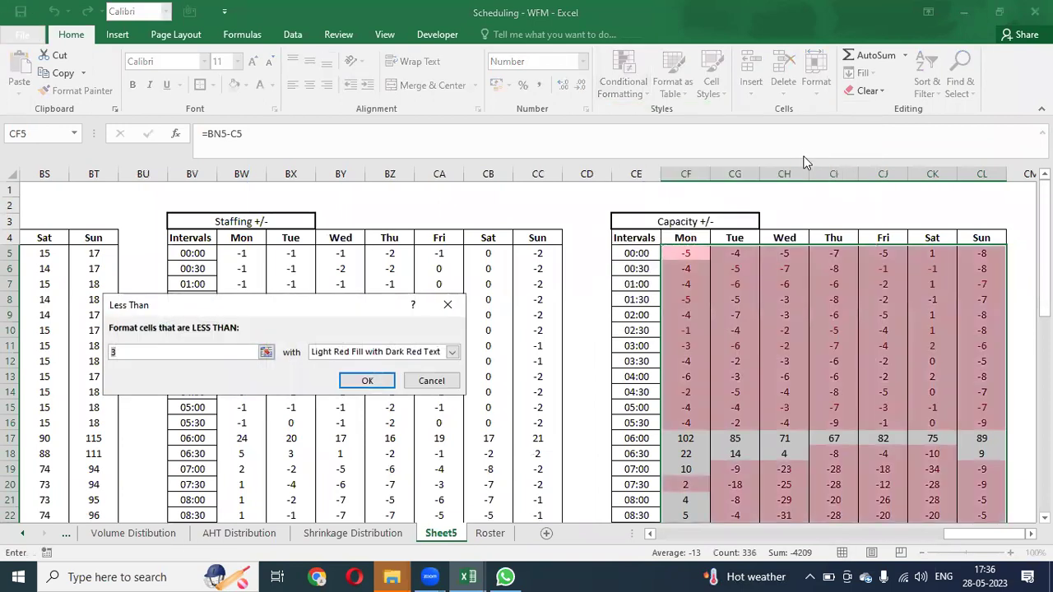
type("0")
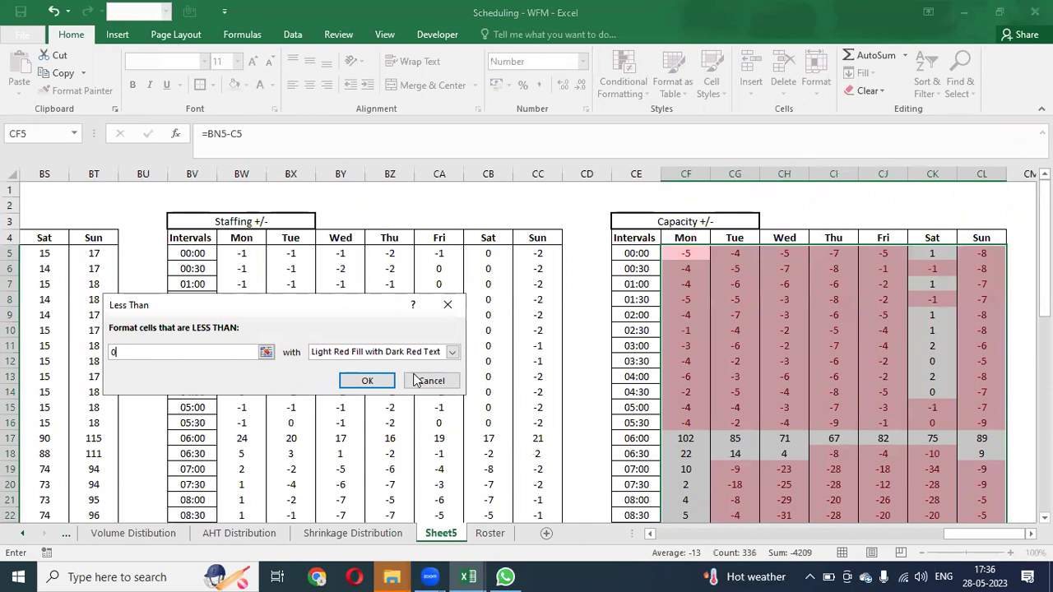
left_click(367, 381)
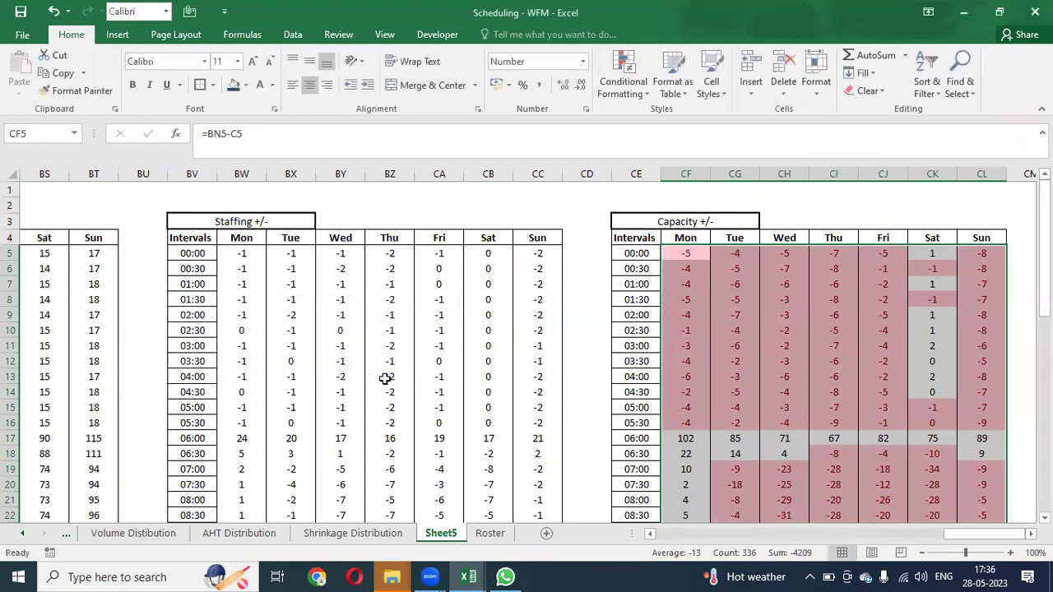
Copy only the formatting of CF5:CL52 onto BW5:CC52 of the Staffing +/- table, keeping its formulas
key("ctrl+c")
key("Left")
key("Left")
key("Left")
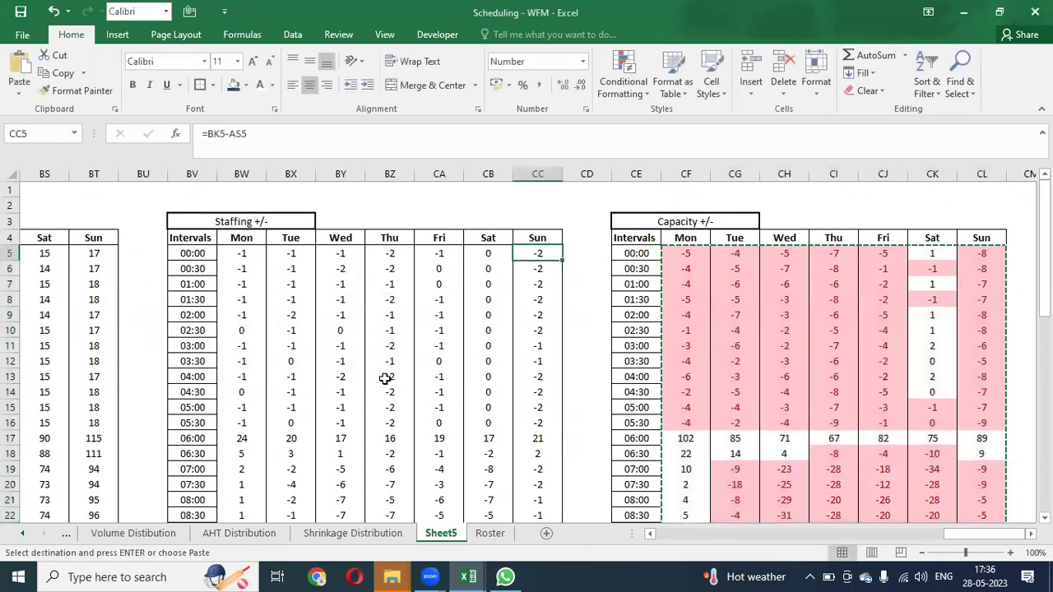
key("Left")
key("Left")
key("Left")
key("Left")
key("Left")
key("Left")
key("shift+Right")
key("shift+Right")
key("shift+Right")
key("shift+Right")
key("shift+Right")
key("shift+Right")
key("ctrl+shift+Down")
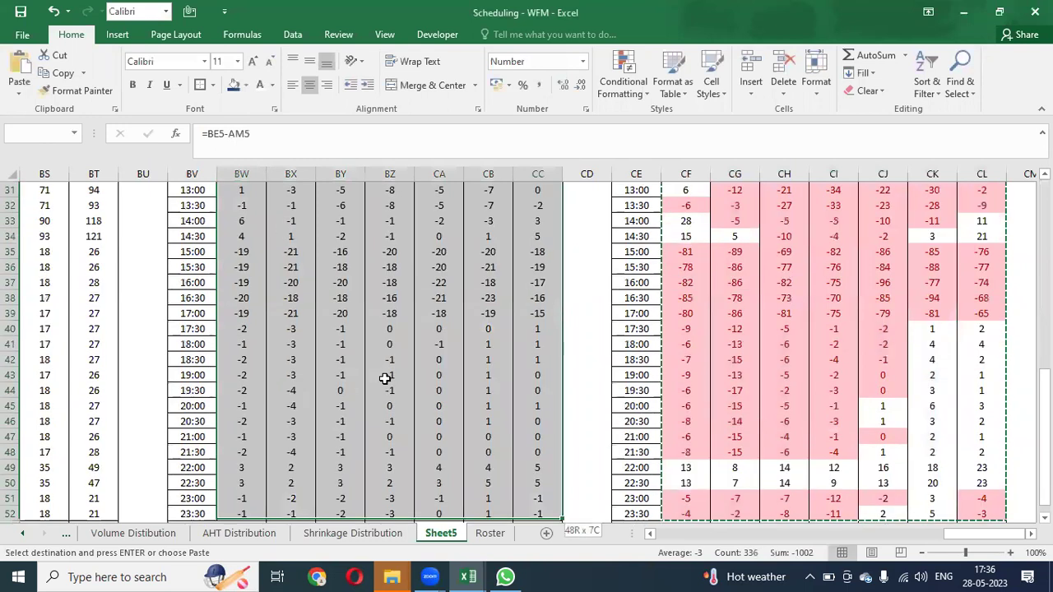
key("ctrl+alt+v")
key("ctrl")
key("Down")
key("Up")
key("Escape")
key("ctrl+z")
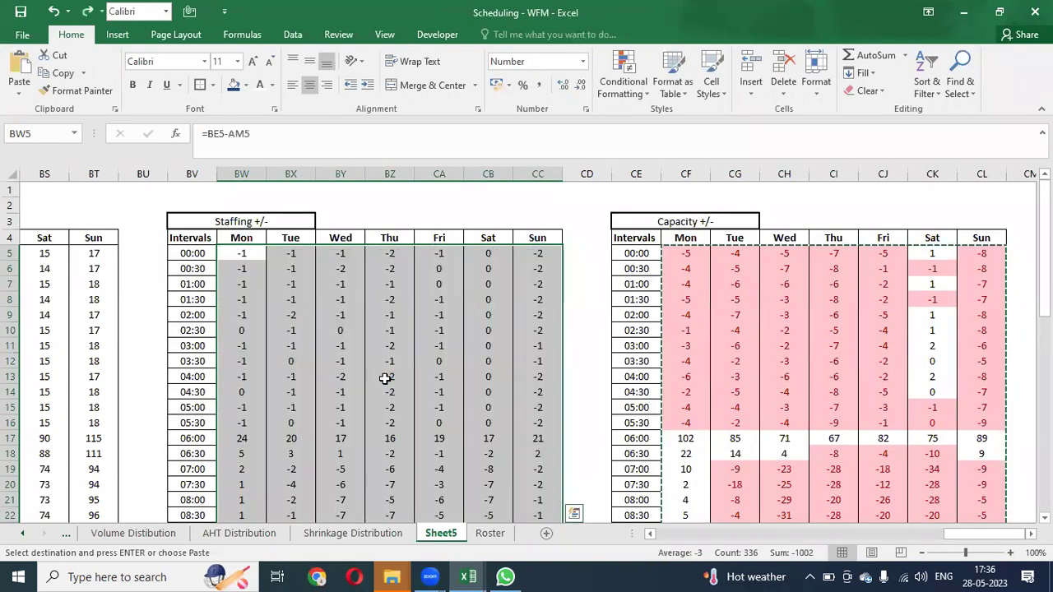
key("Escape")
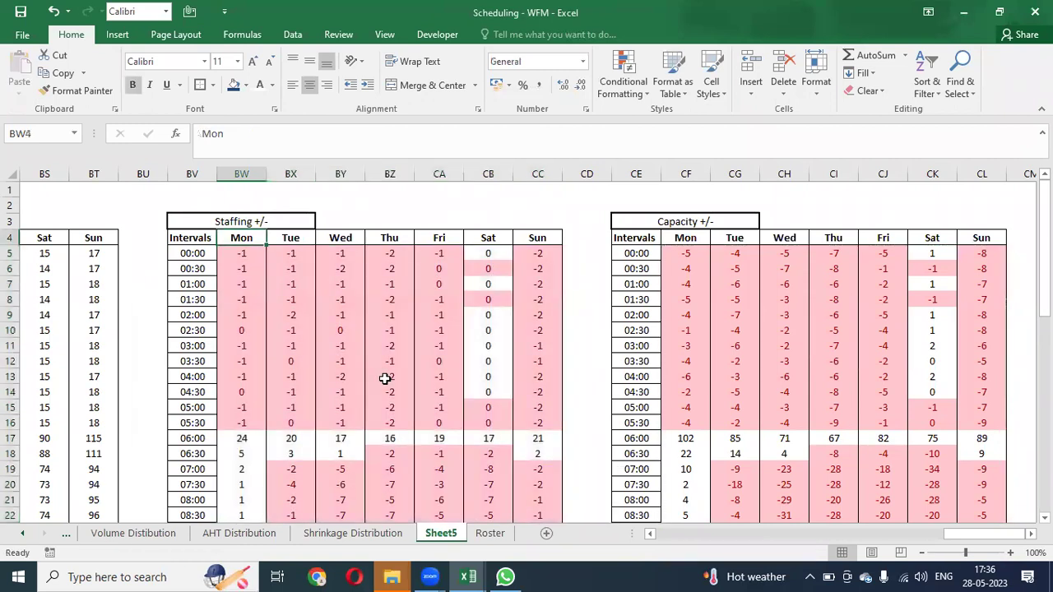
Enter =COUNTIF(BW5:BW52,"<"&0) in BW53 to count Monday's negative intervals in the Staffing +/- table
key("ctrl+Down")
key("Down")
type("=")
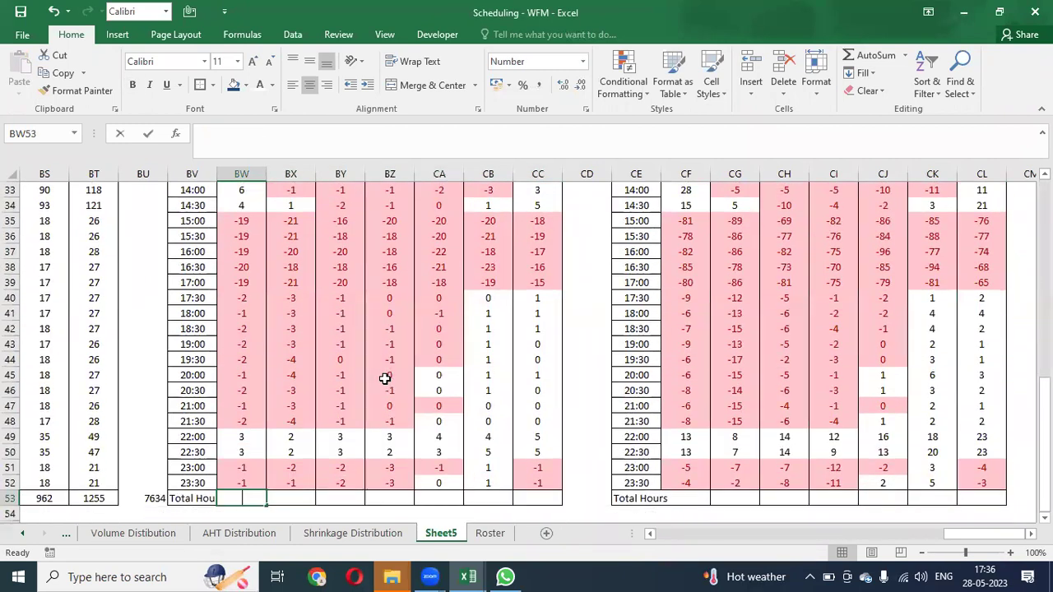
type("=countif")
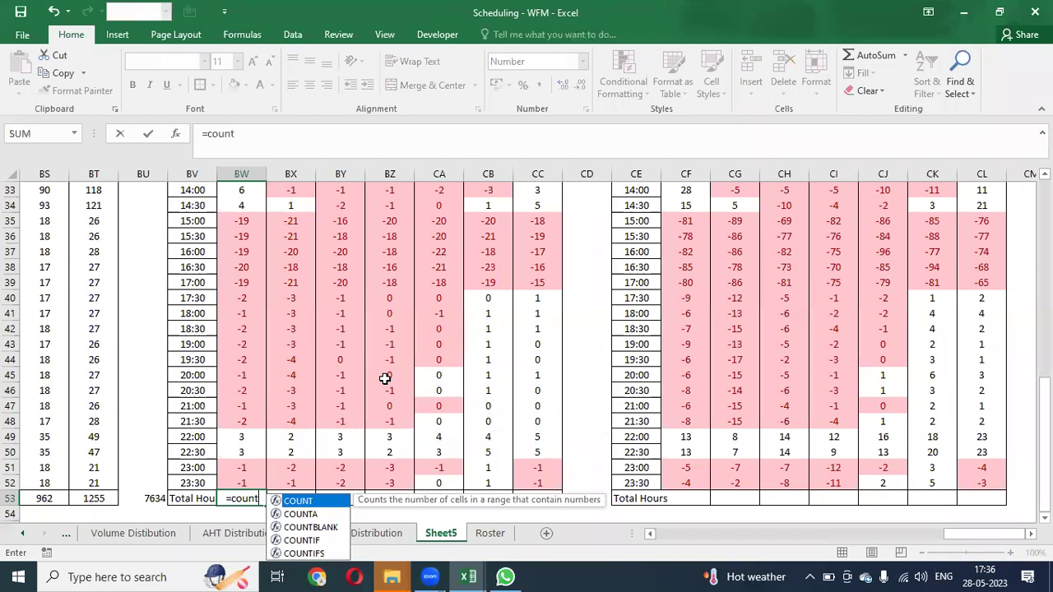
key("Tab")
key("Up")
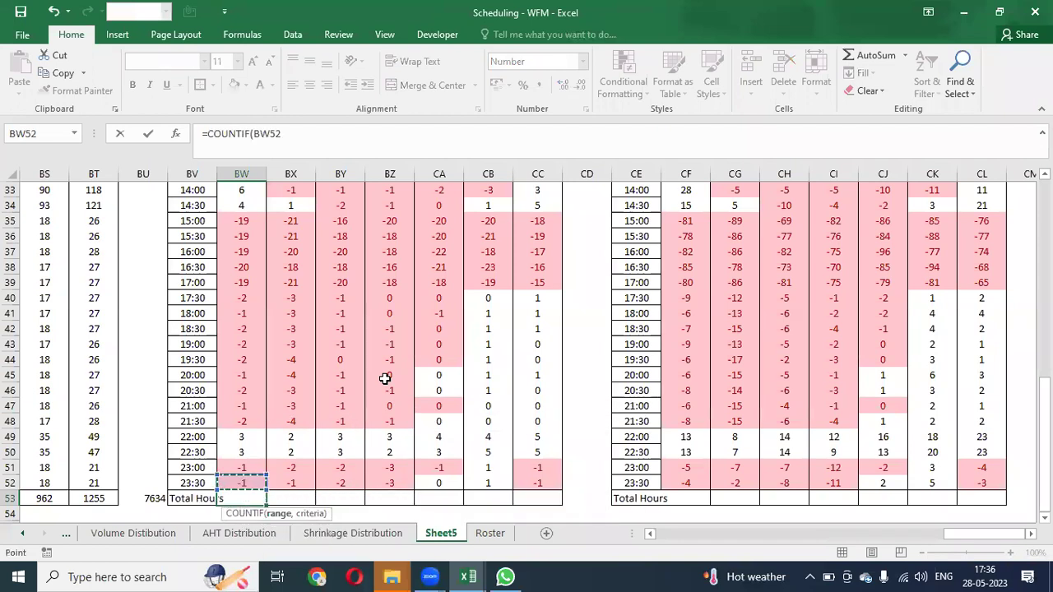
key("ctrl+shift+Up")
type(",")
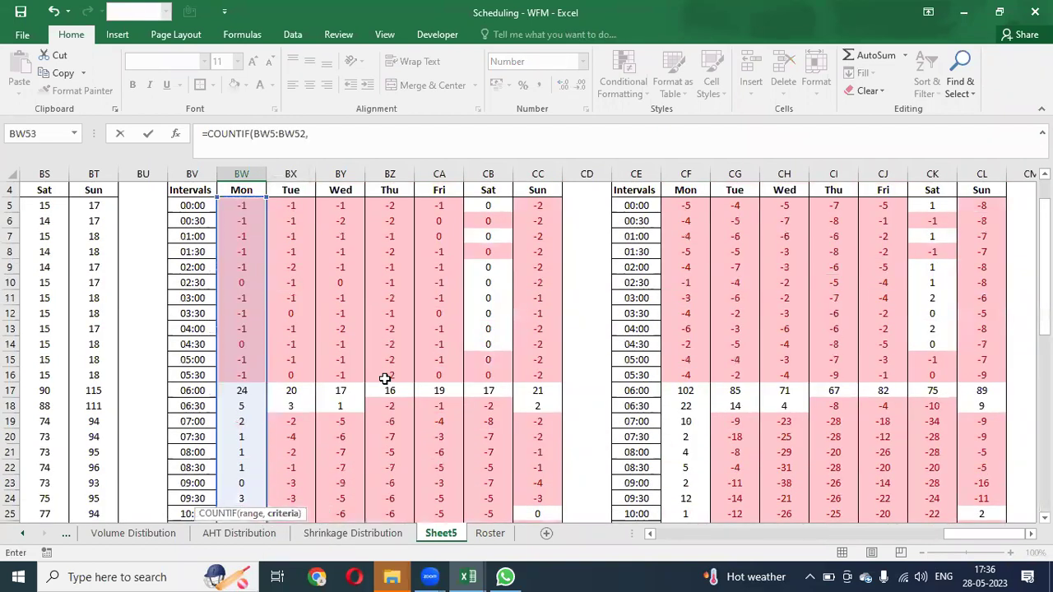
type("<")
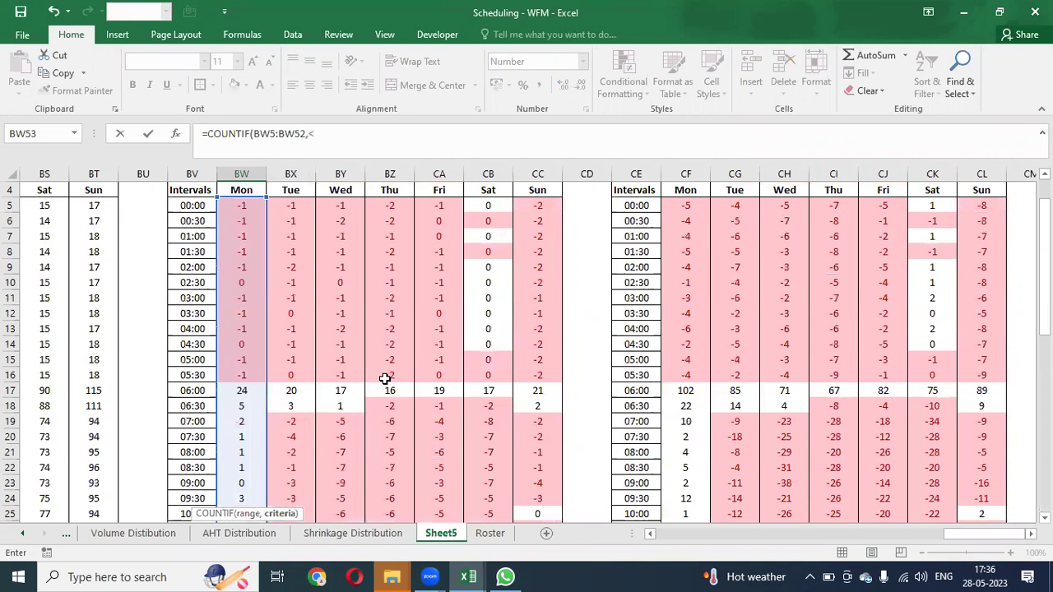
key("BackSpace")
type("\"<")
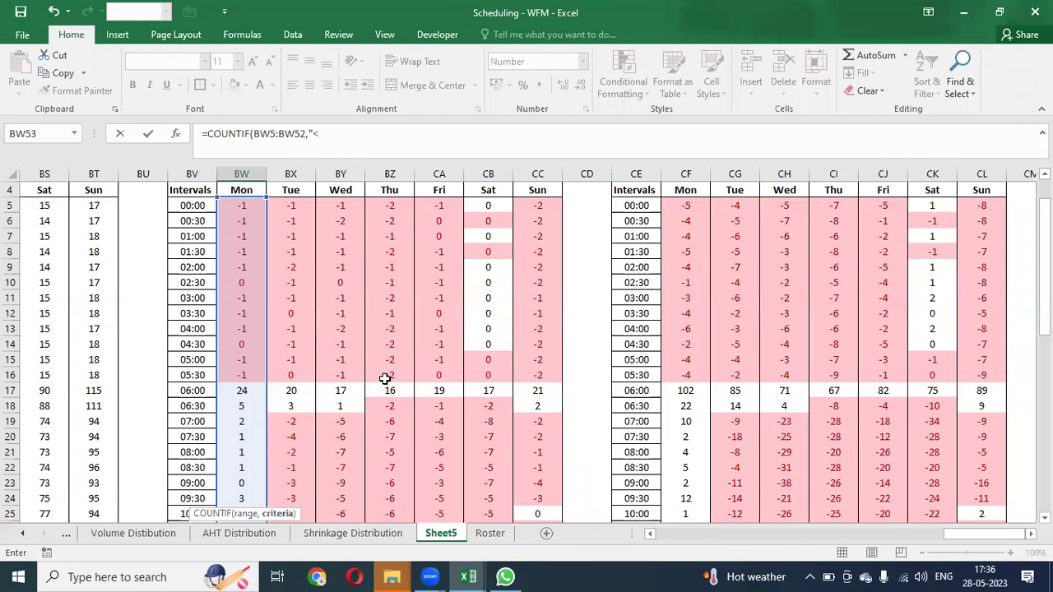
type("\"")
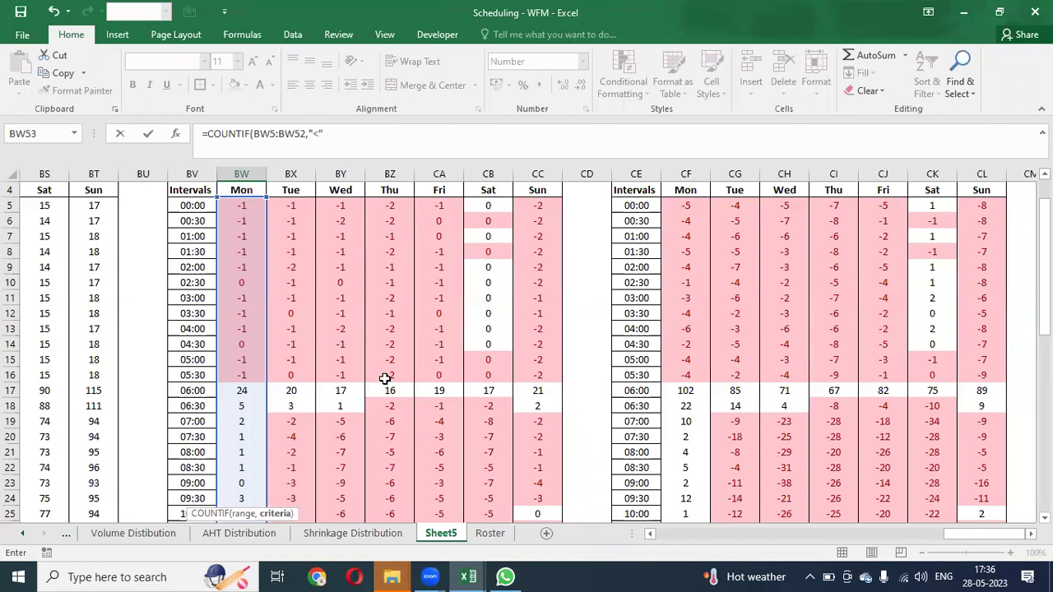
type("&")
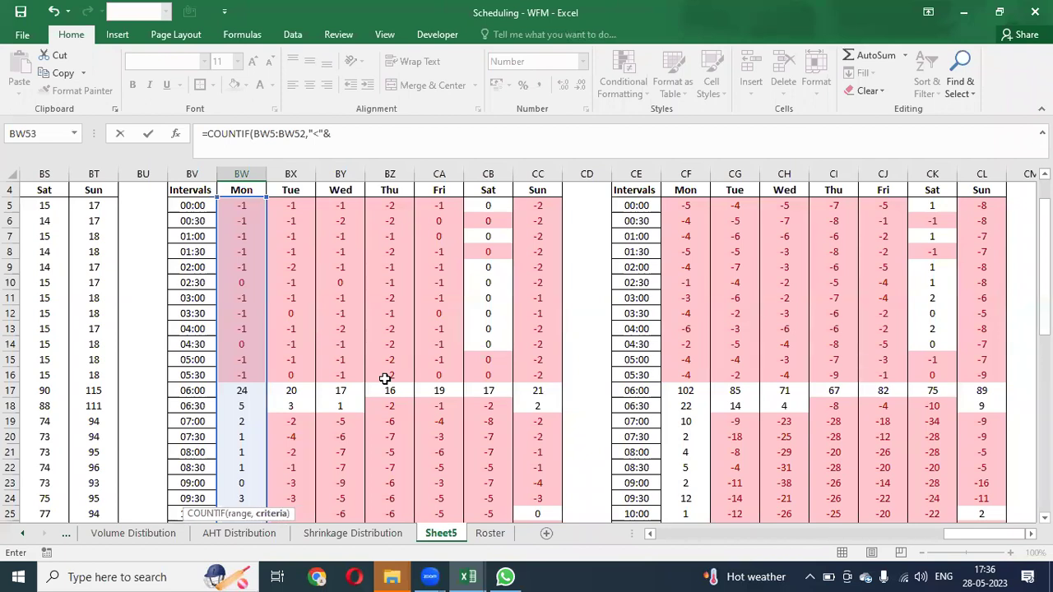
type("0")
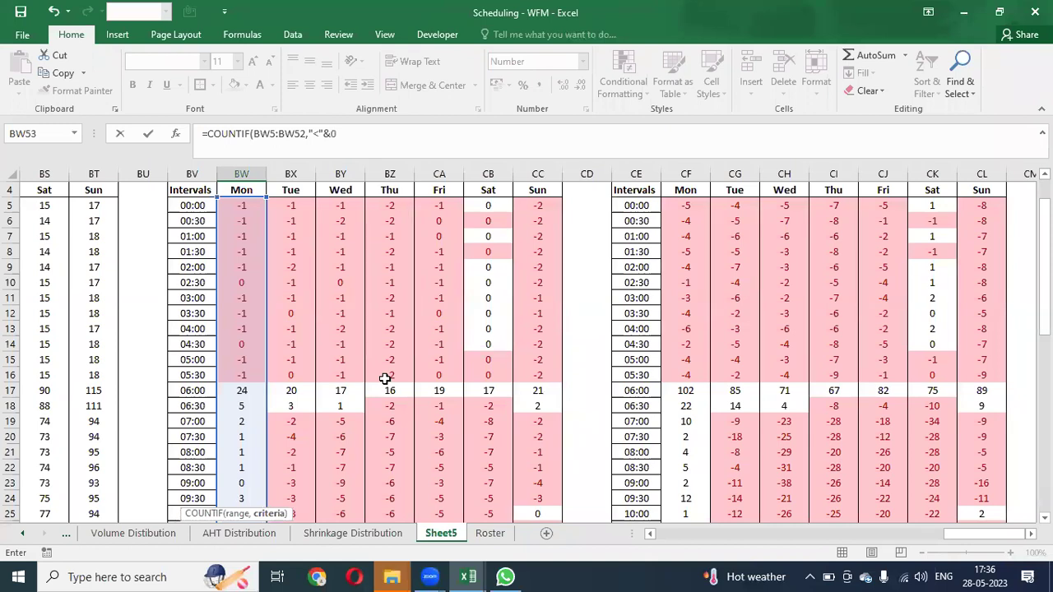
key("Return")
key("Up")
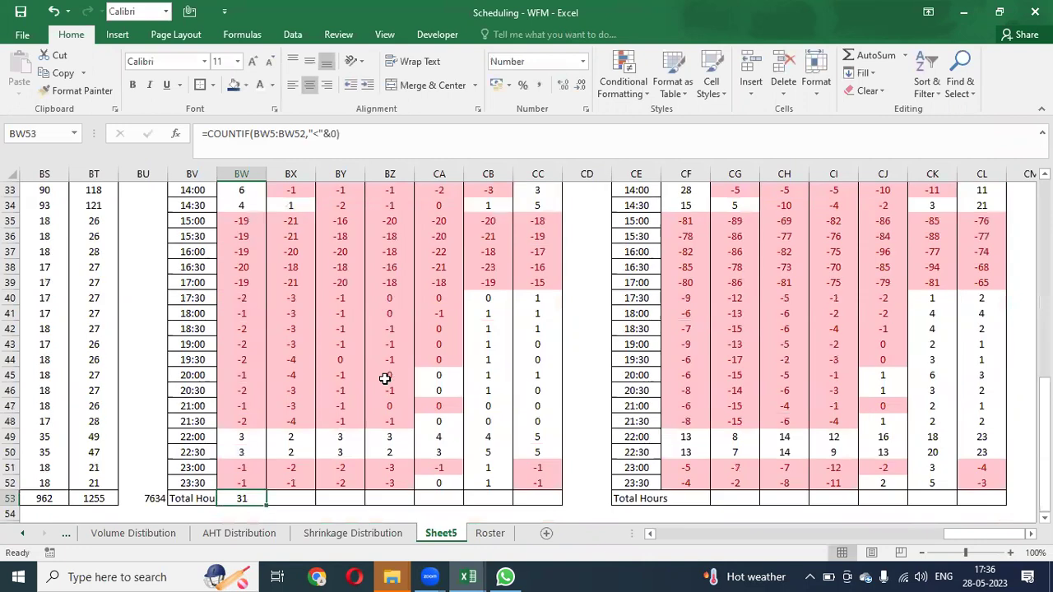
Copy the BW53 count formula across BW53:CC53 for the remaining days of the Staffing +/- table
key("ctrl+c")
key("shift+Right")
key("shift+Right")
key("shift+Right")
key("shift+Right")
key("shift+Right")
key("shift+Right")
key("shift+Right")
key("shift+Left")
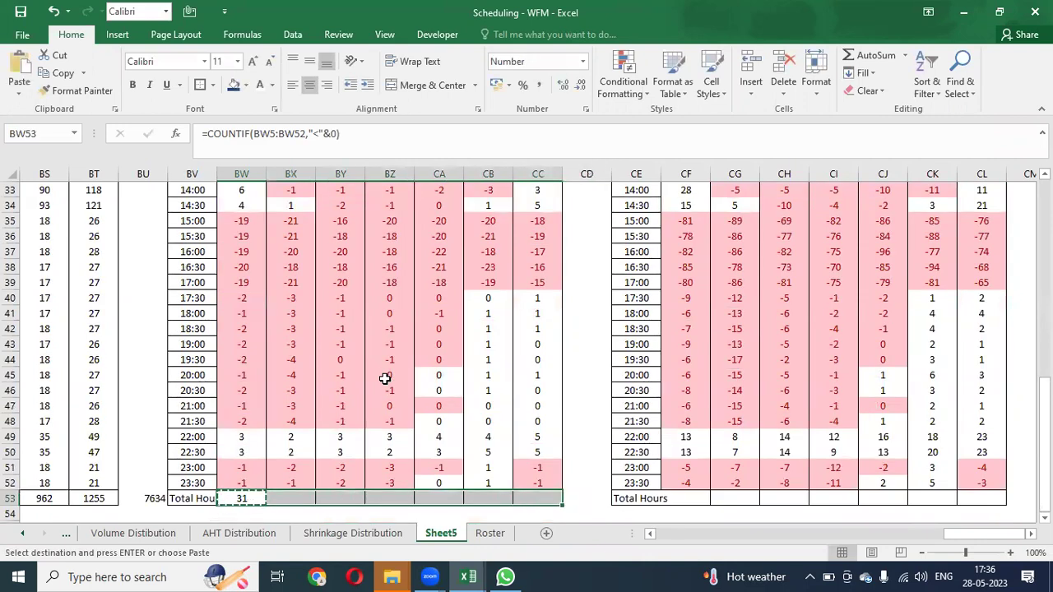
key("ctrl+v")
Copy the count formulas in BW53:CC53 into CF53:CL53 of the Capacity +/- table
key("Up")
key("Down")
key("ctrl+shift+Right")
key("ctrl+c")
key("Right")
key("Right")
key("Right")
key("Right")
key("Right")
key("Right")
key("Right")
key("Right")
key("Right")
key("Right")
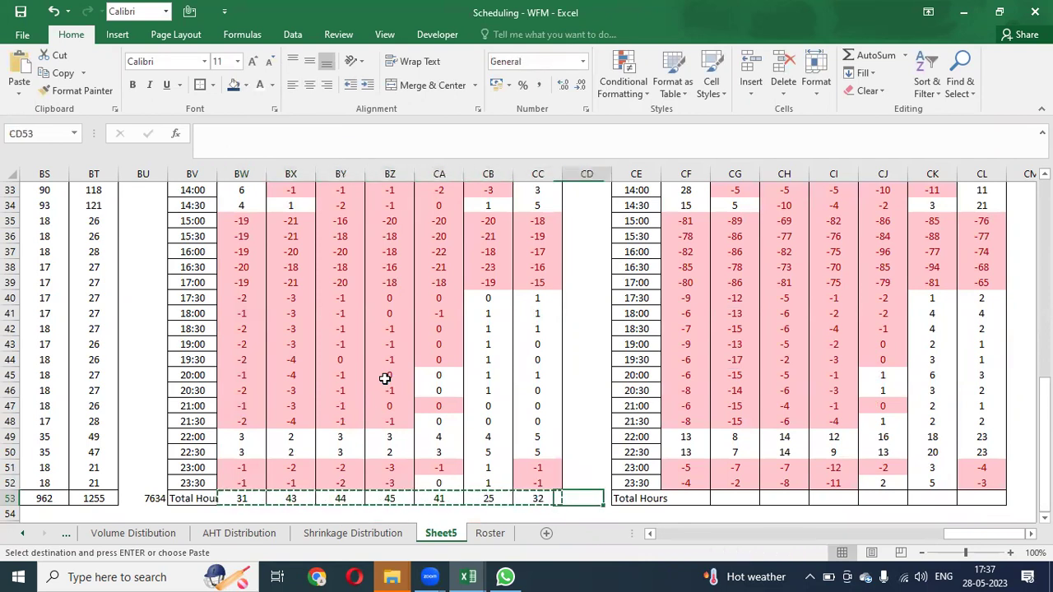
key("Left")
key("ctrl+v")
key("Escape")
key("Up")
key("Up")
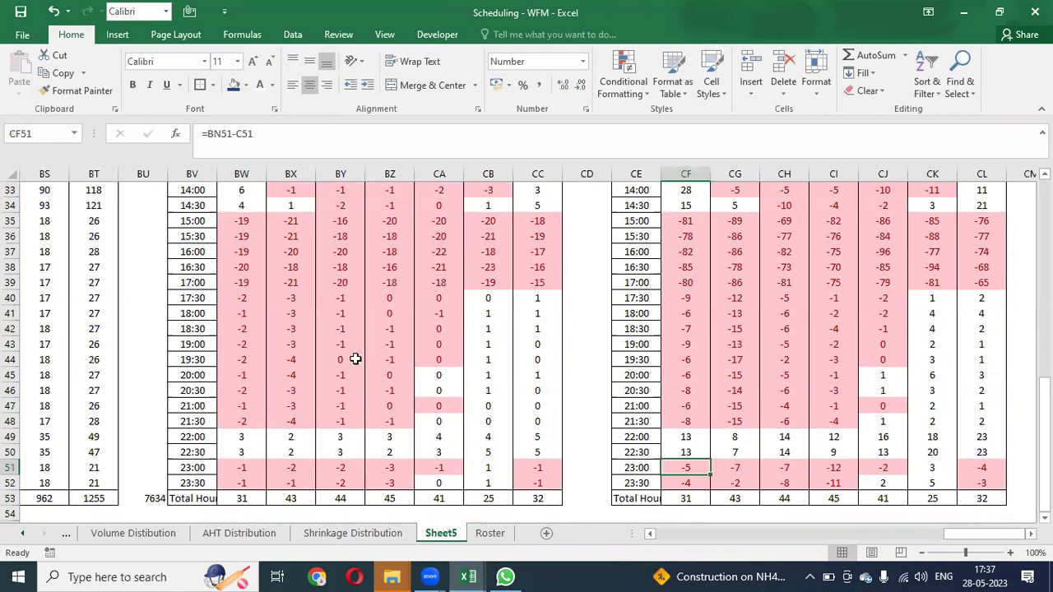
Compare the Sheet5 deviations with the agents' present and week-off pattern on the Roster sheet
left_click(492, 533)
key("Down")
key("ctrl+shift+Down")
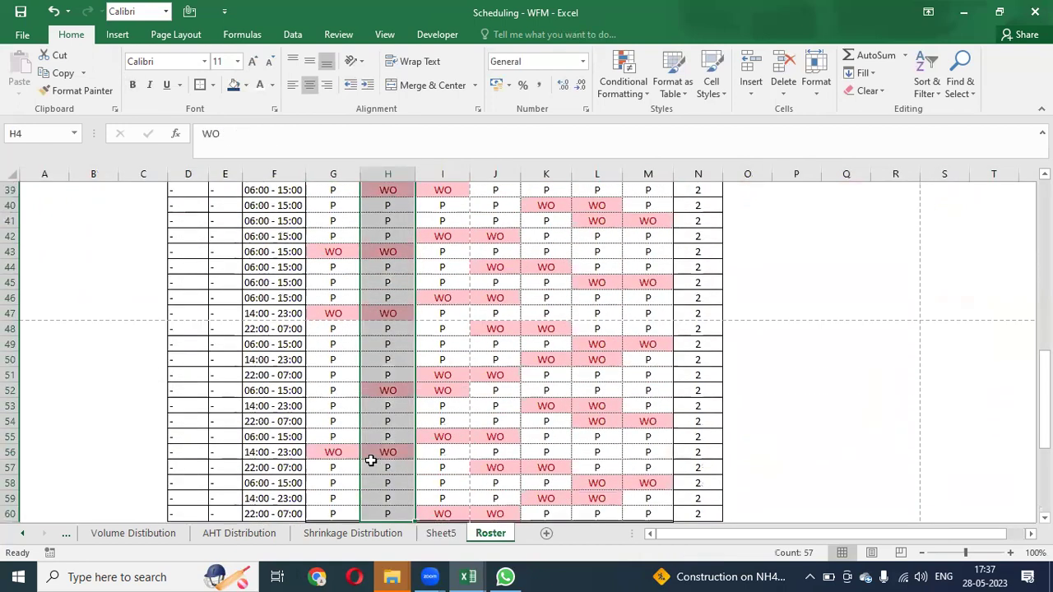
left_click(450, 535)
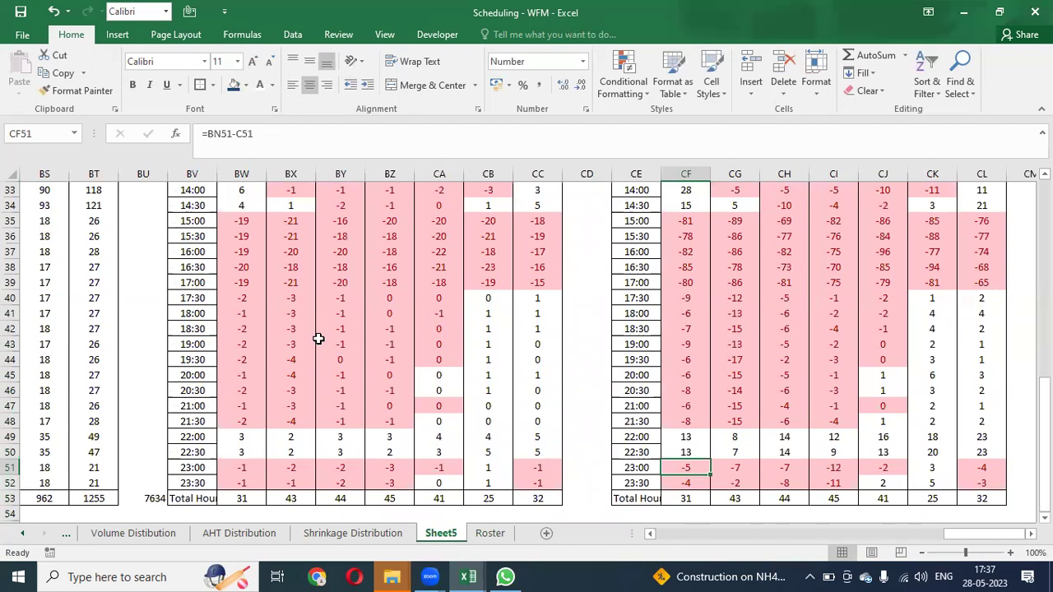
left_click(489, 535)
left_click(397, 468)
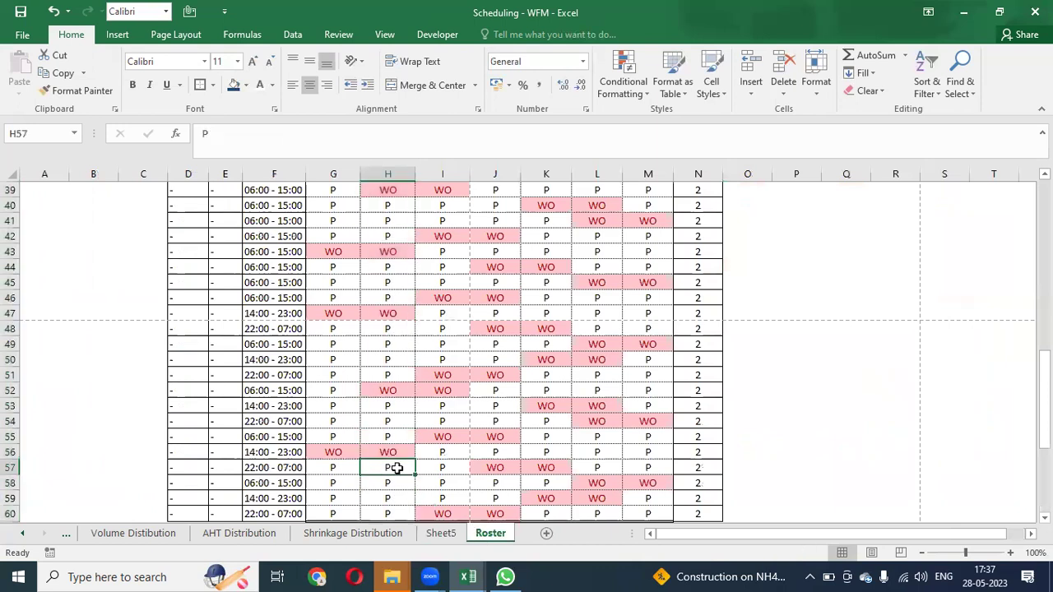
key("Down")
key("Down")
key("Down")
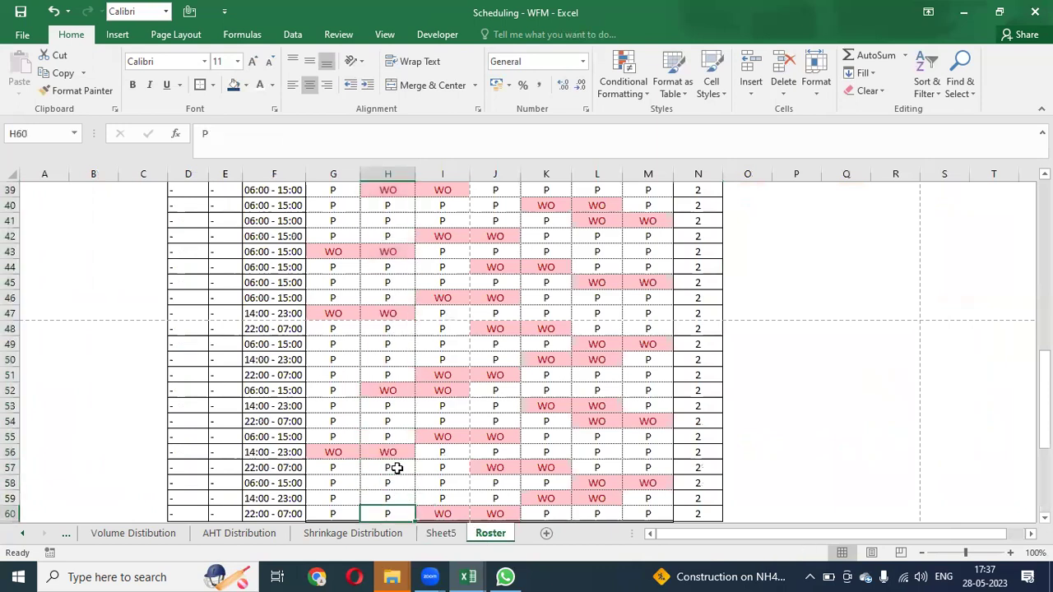
key("Down")
key("Up")
key("Up")
key("Up")
key("Up")
key("Up")
key("Up")
key("Up")
key("Up")
key("Up")
key("Up")
key("Up")
key("Up")
key("Up")
key("Up")
key("Up")
key("Up")
key("Up")
key("Up")
key("Up")
key("Up")
key("Up")
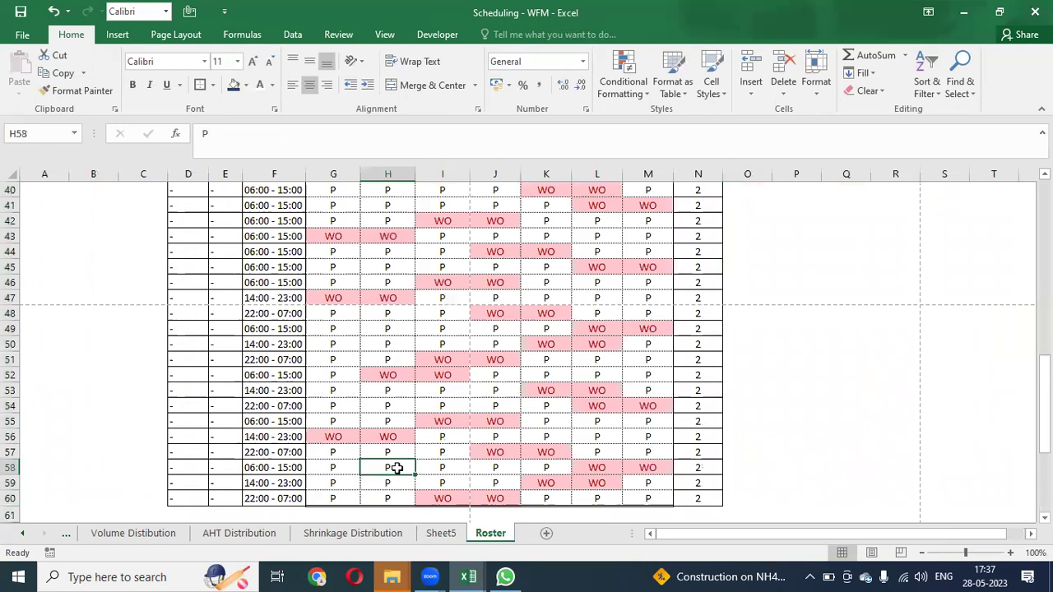
Copy the 14:00 - 23:00 shift row 47 of the Roster sheet over rows 48 to 57
key("Left")
key("Left")
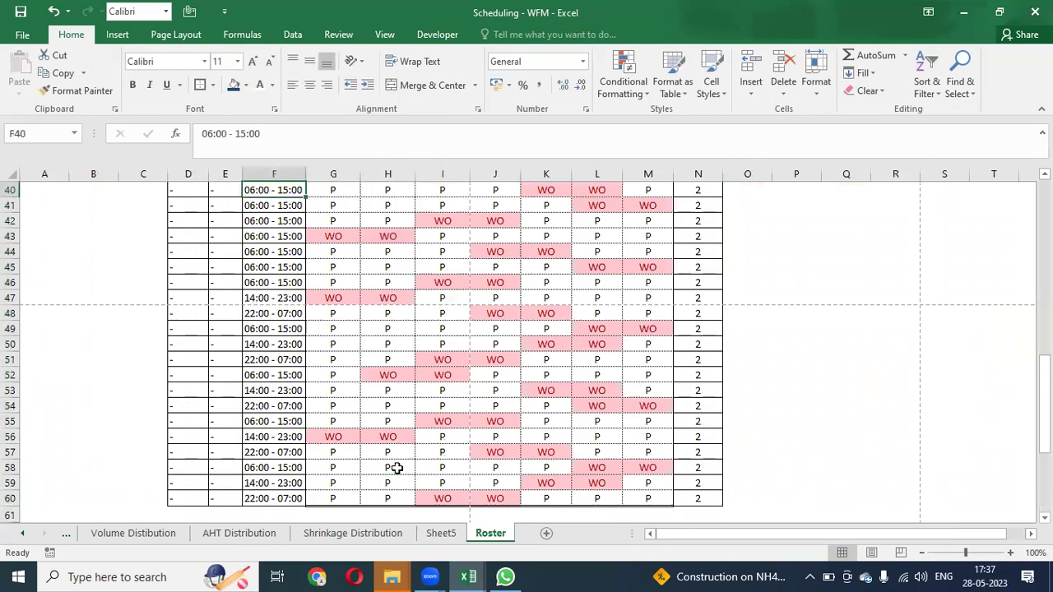
key("Up")
key("Up")
key("Up")
key("Down")
key("Down")
key("Down")
key("Down")
key("Down")
key("Down")
key("Down")
key("Down")
key("Down")
key("Down")
key("Down")
key("Down")
key("Down")
key("Down")
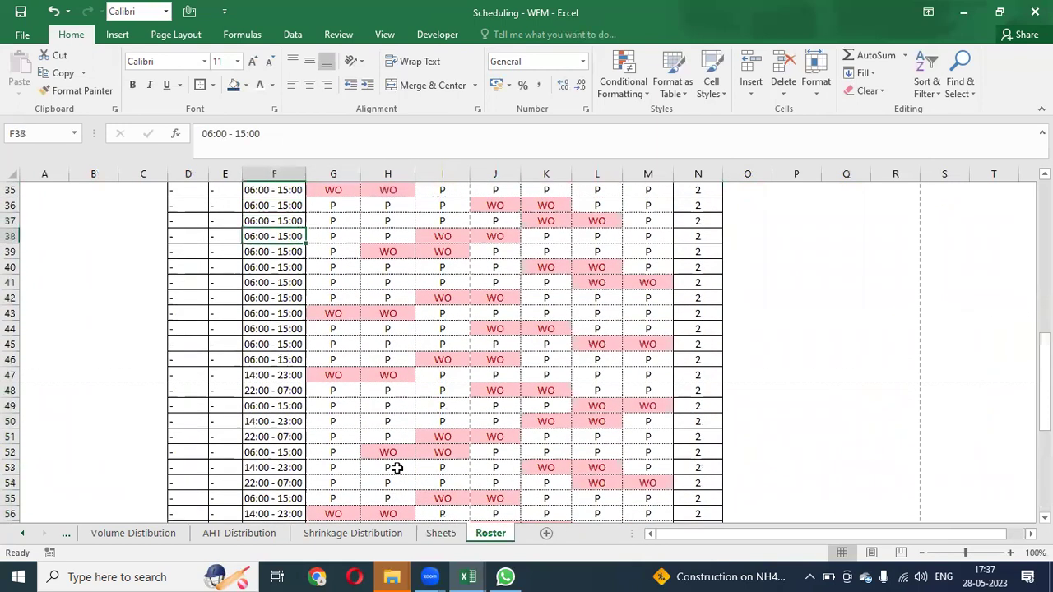
key("Up")
key("Up")
key("Up")
key("Up")
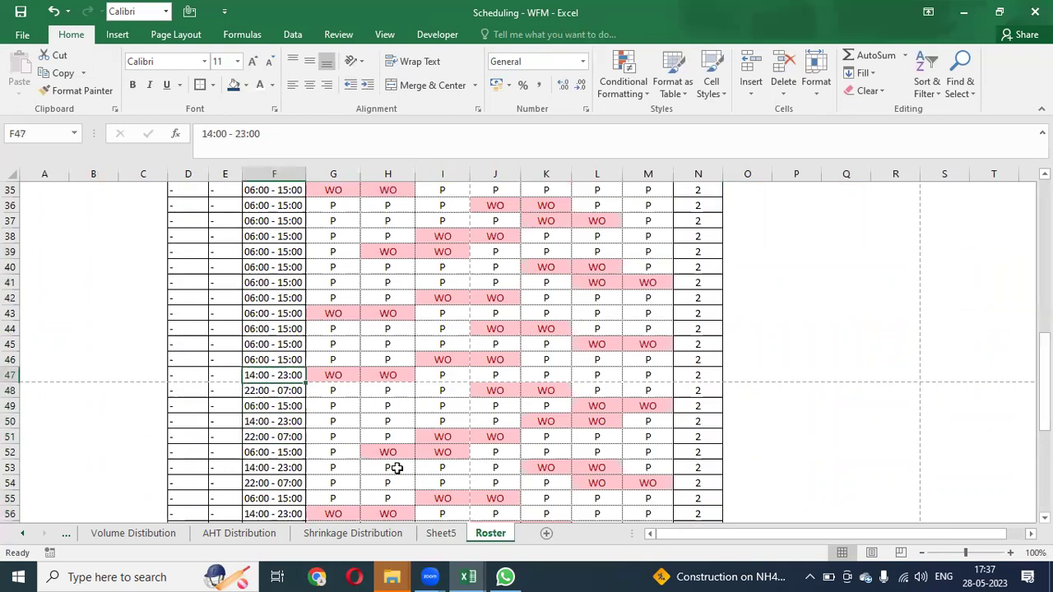
key("shift+Down")
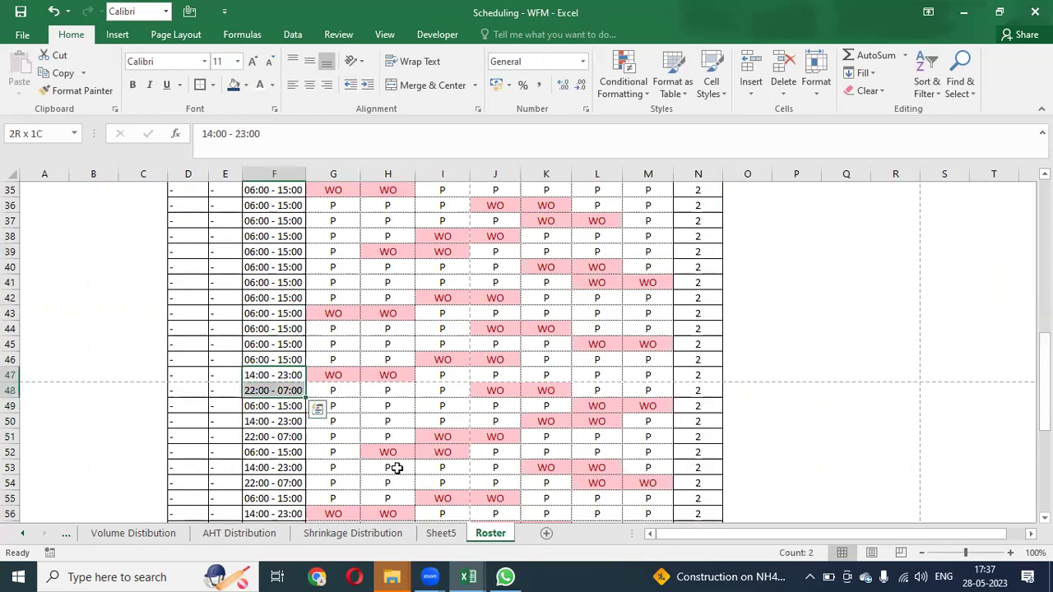
key("shift+space")
key("ctrl+c")
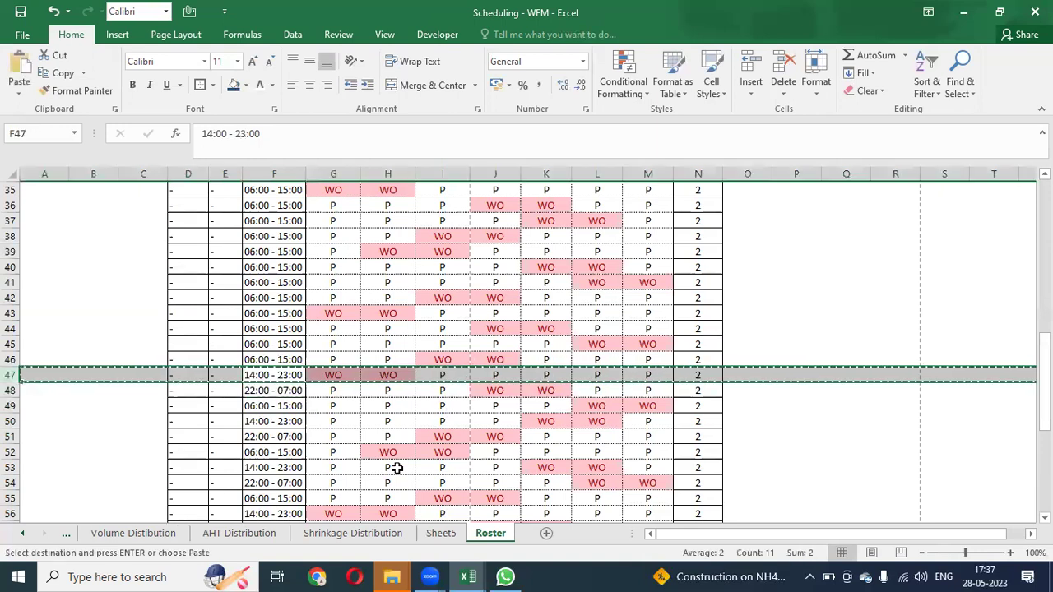
key("shift+Down")
key("shift+Down")
key("shift+Down")
key("shift+Down")
key("shift+Down")
key("shift+Down")
key("shift+Down")
key("shift+Down")
key("shift+Down")
key("shift+Down")
key("ctrl+v")
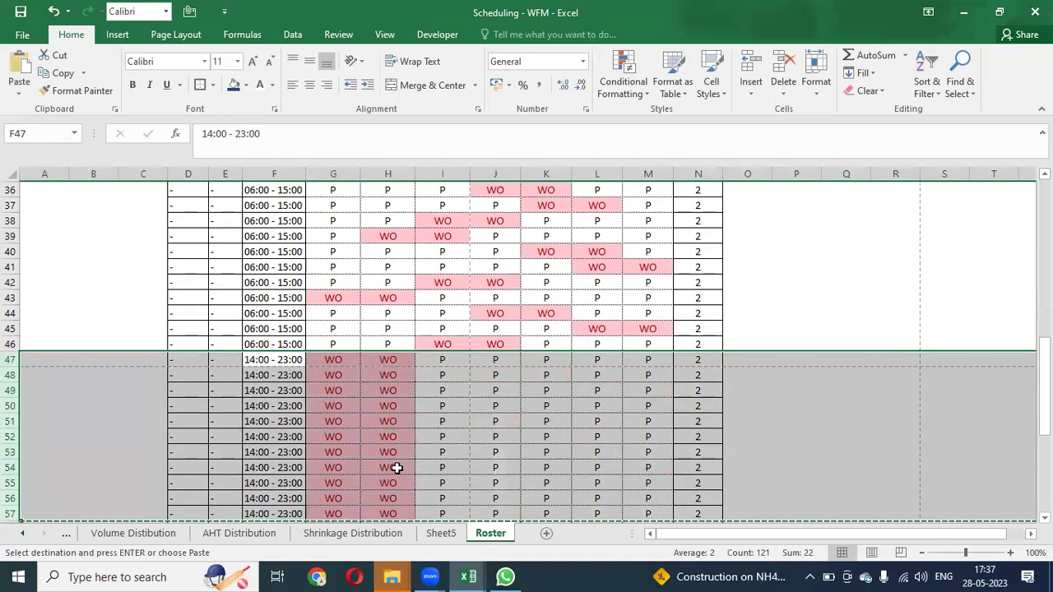
key("Up")
key("Down")
key("Right")
key("Right")
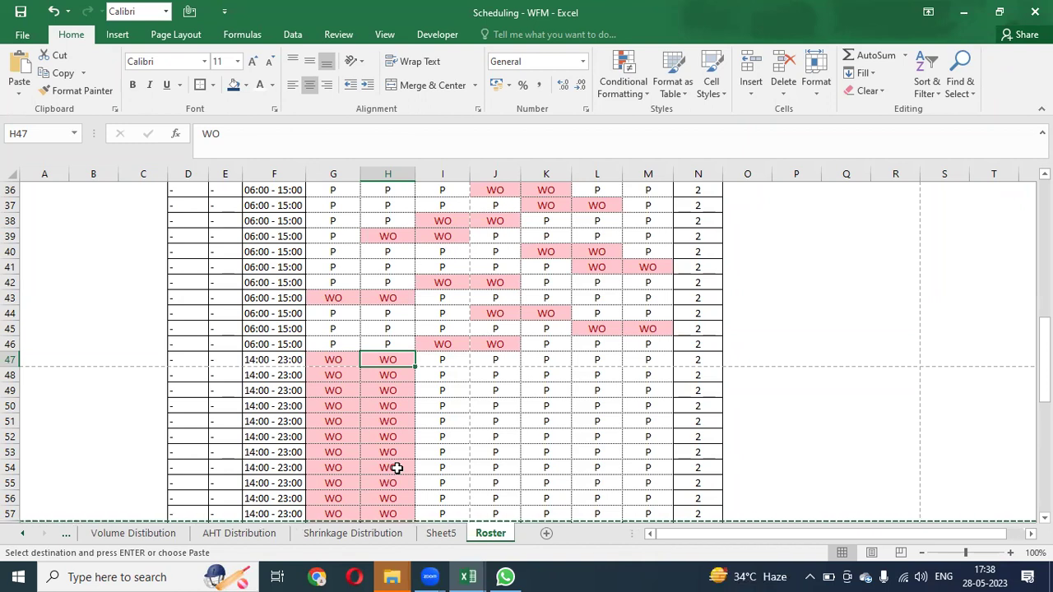
Review the topic list and the volume, AHT and shrinkage inputs in I6:I8 of the Topics sheet
left_click(61, 534)
left_click(63, 534)
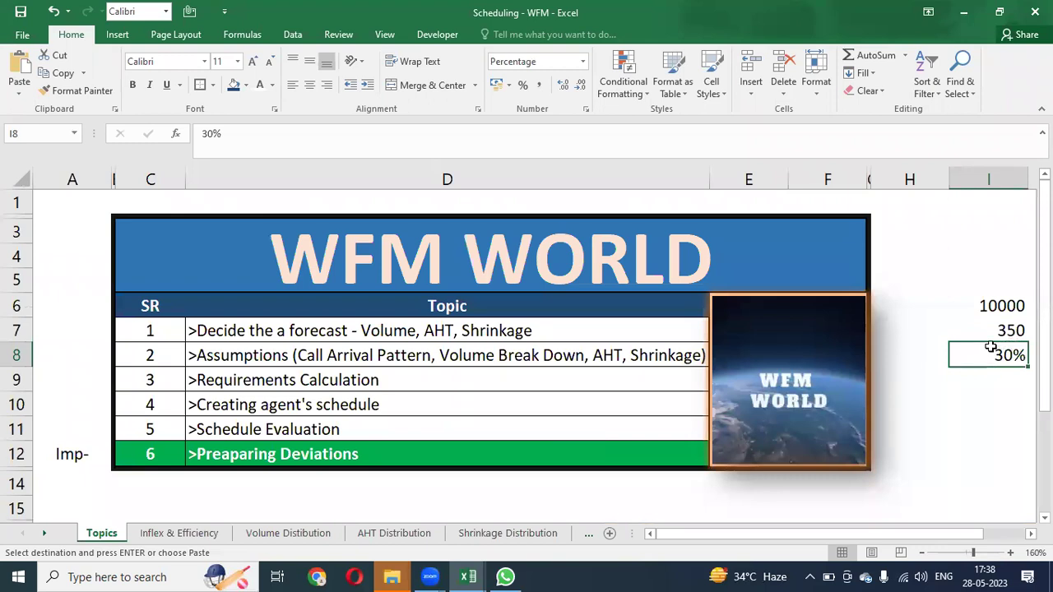
left_click_drag(1007, 308, 1012, 348)
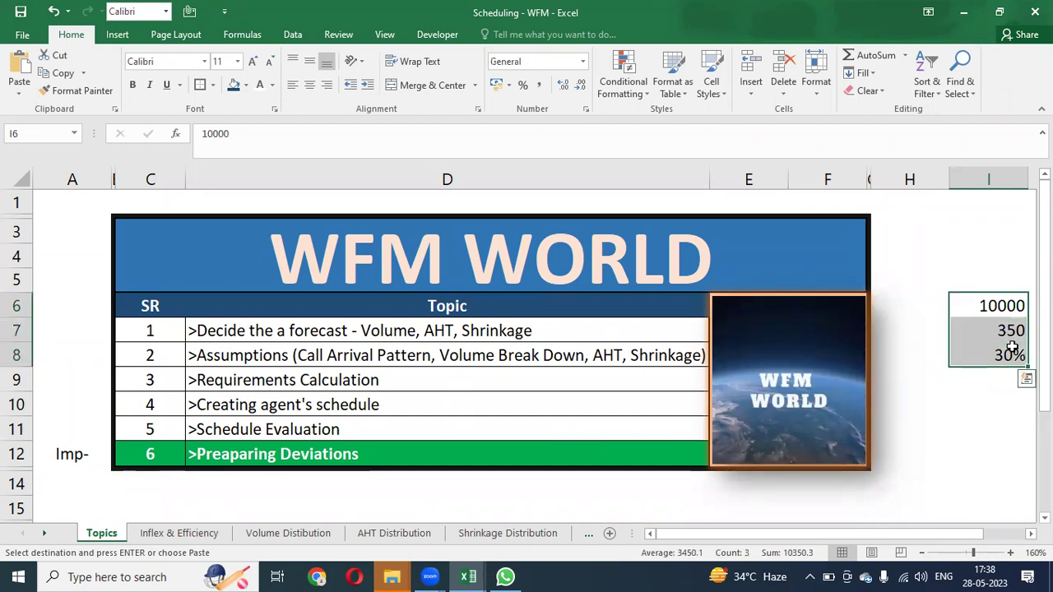
left_click(1004, 314)
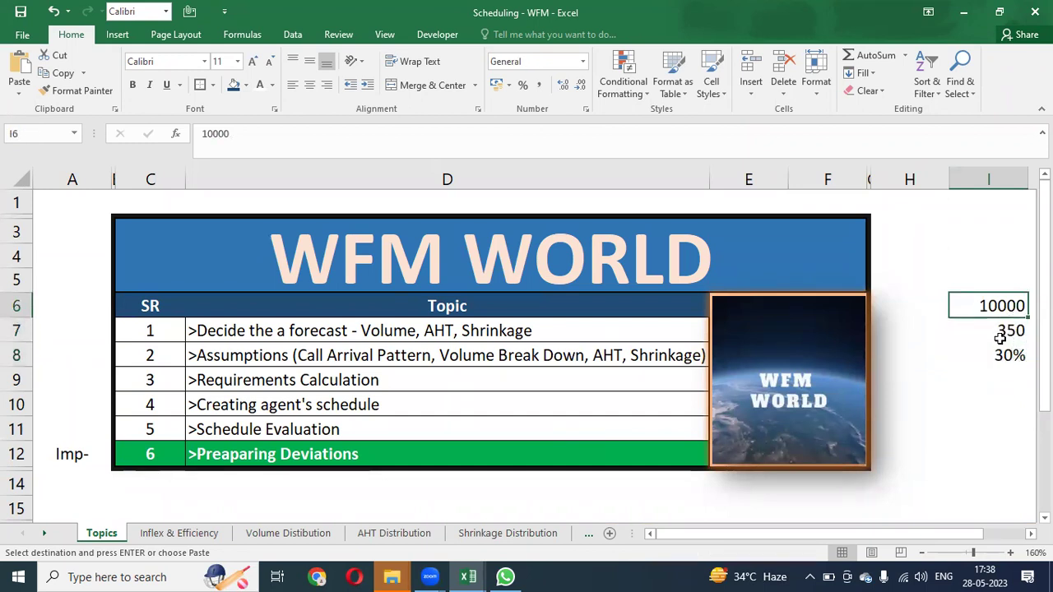
left_click(1001, 336)
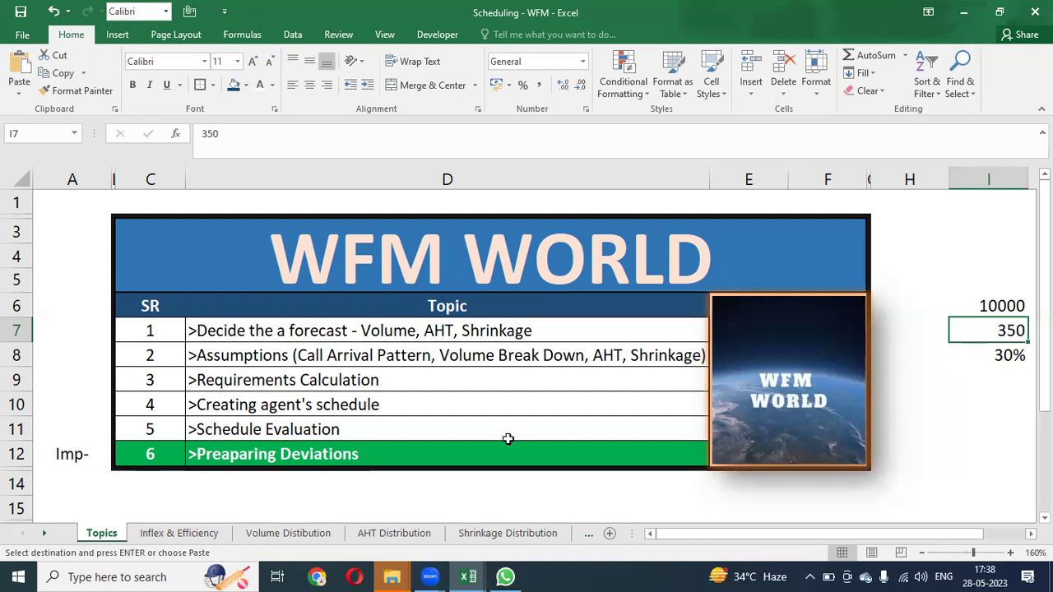
left_click(185, 532)
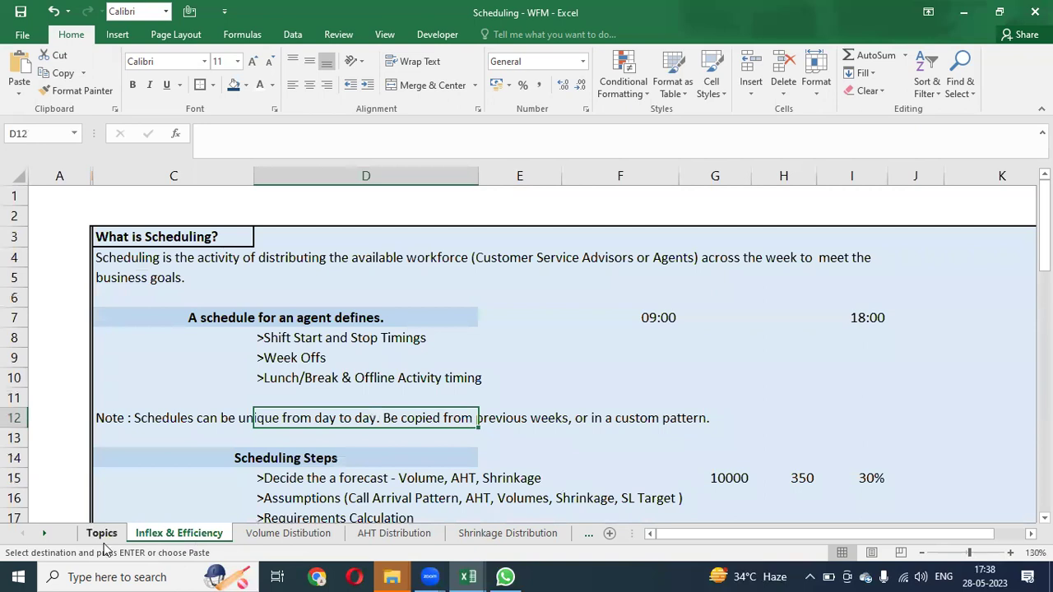
left_click(102, 534)
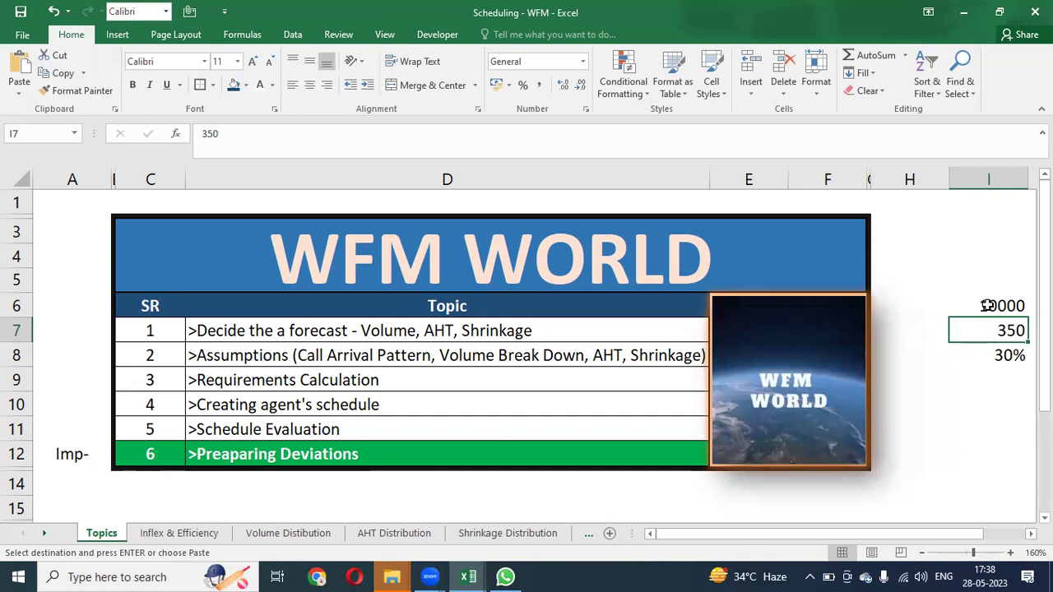
Examine the recalculated Capacity +/- table on Sheet5 and its daily counts of short intervals in CF53:CL53
left_click(589, 533)
left_click(557, 535)
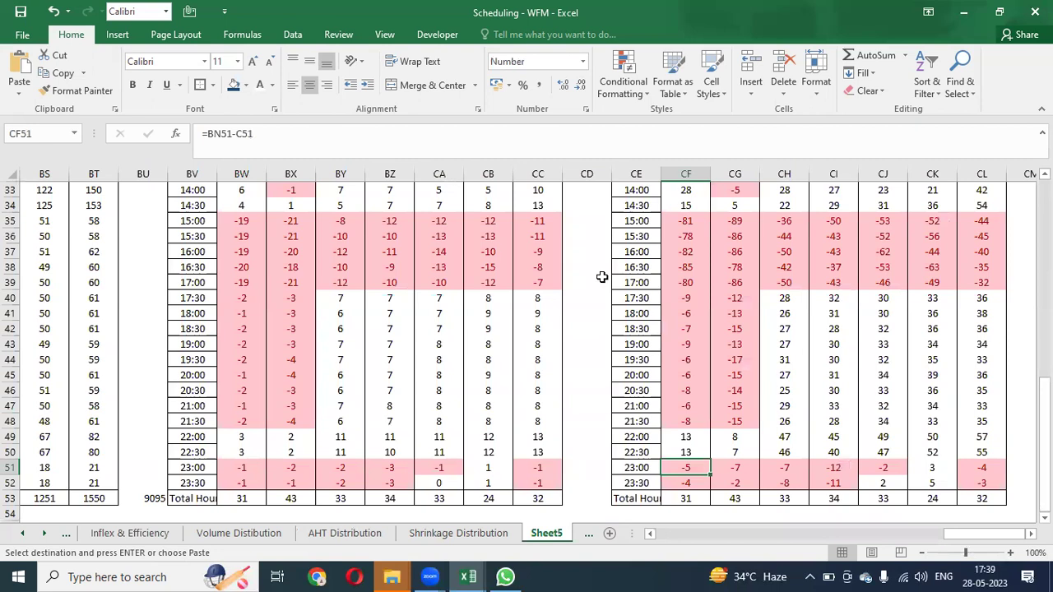
left_click(684, 296)
key("ctrl+Up")
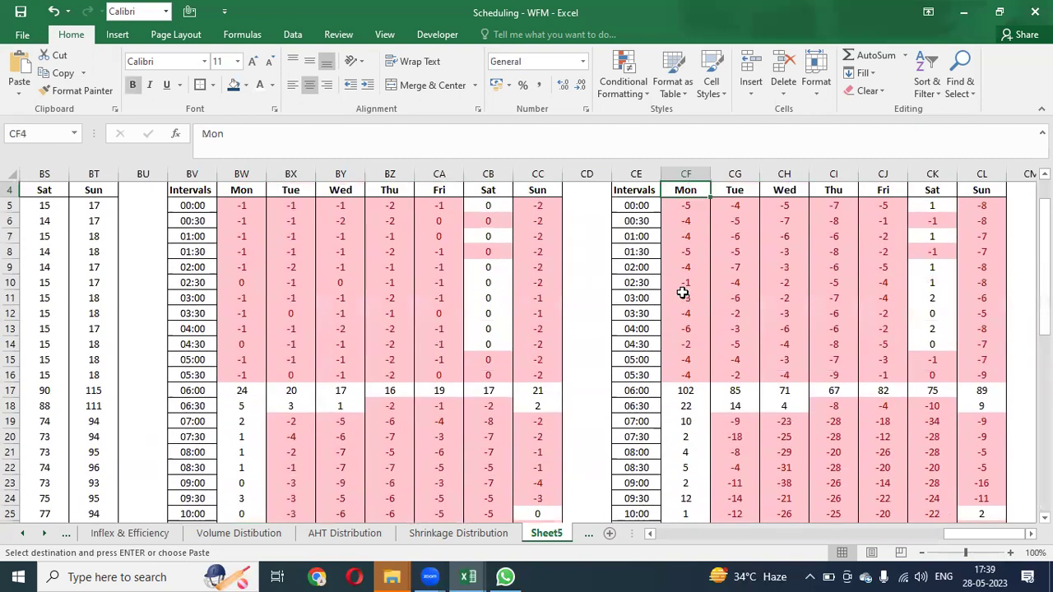
key("ctrl+Down")
key("ctrl+Down")
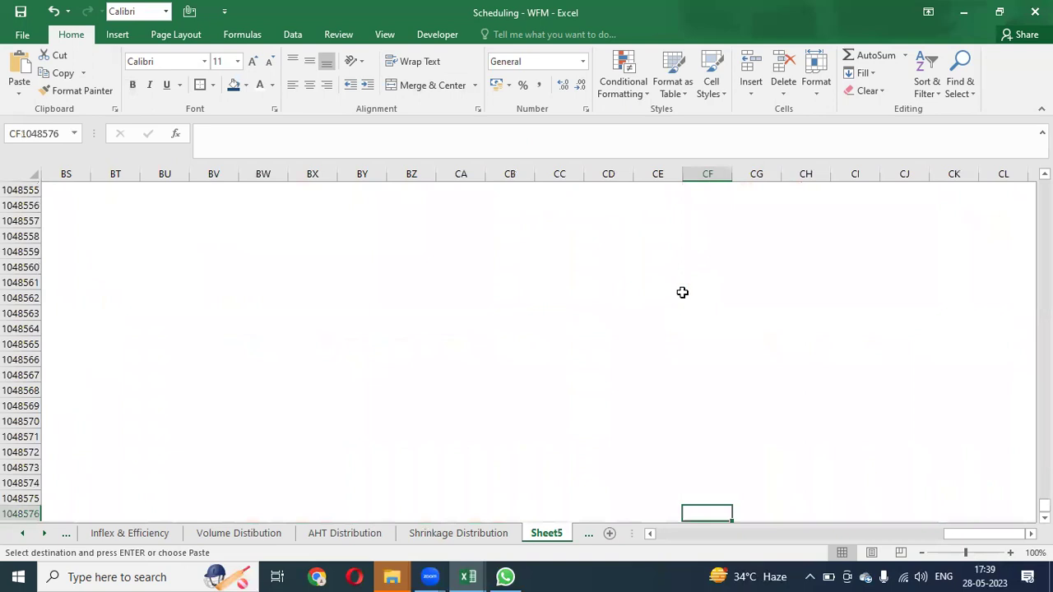
key("ctrl+Up")
key("Up")
key("Down")
key("ctrl+shift+Right")
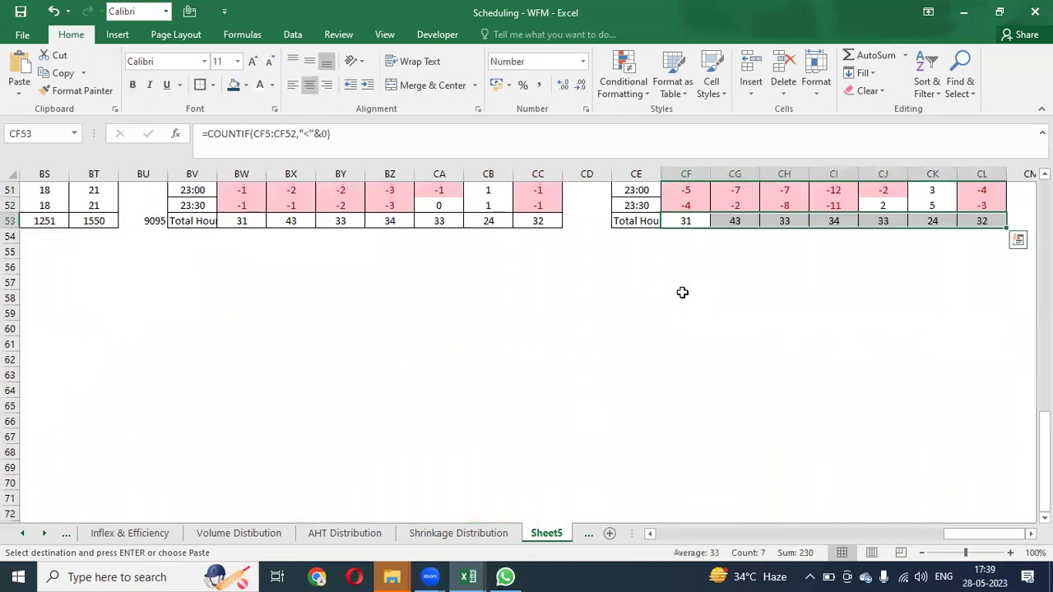
Total the daily short-interval counts CF53:CL53 of the Capacity +/- table in CM53
key("Right")
key("Right")
key("Right")
key("Right")
key("Right")
key("Right")
key("Right")
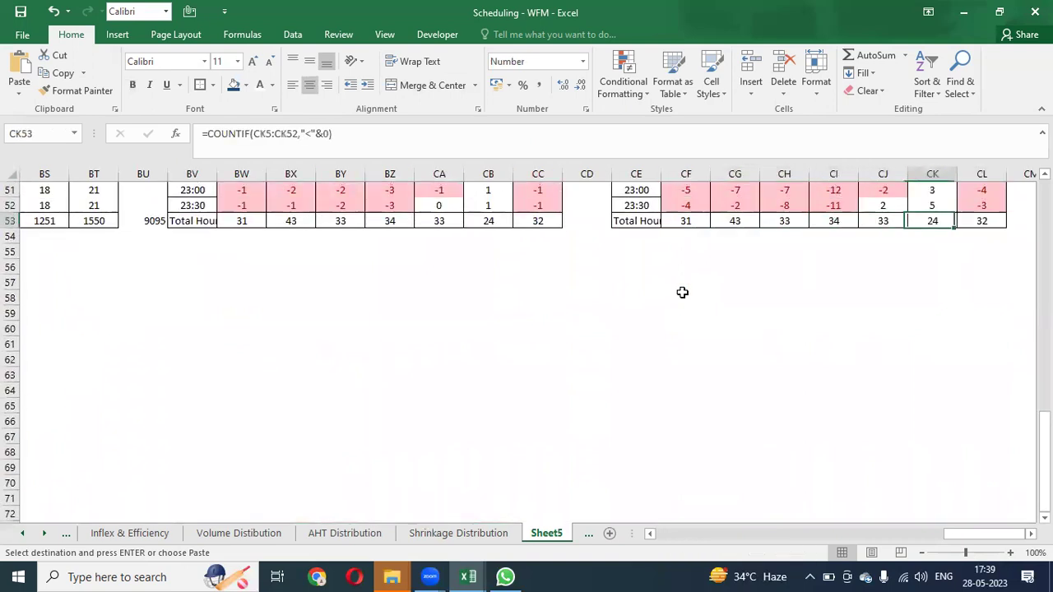
key("alt+equal")
key("ctrl+Return")
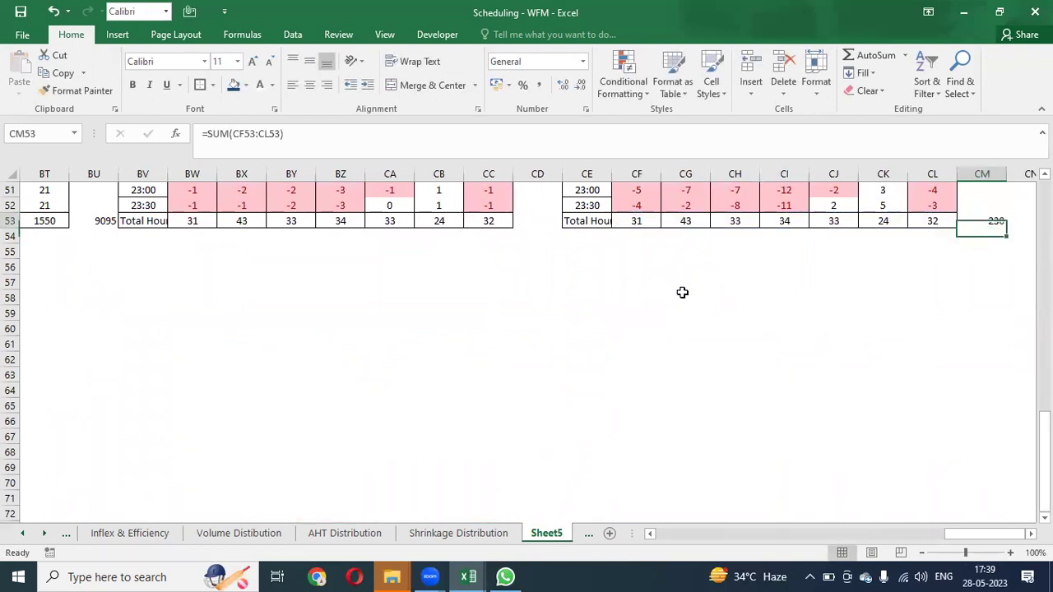
Calculate the number of half-hour intervals in a week in CM55 with =(48*7)
key("Down")
key("Down")
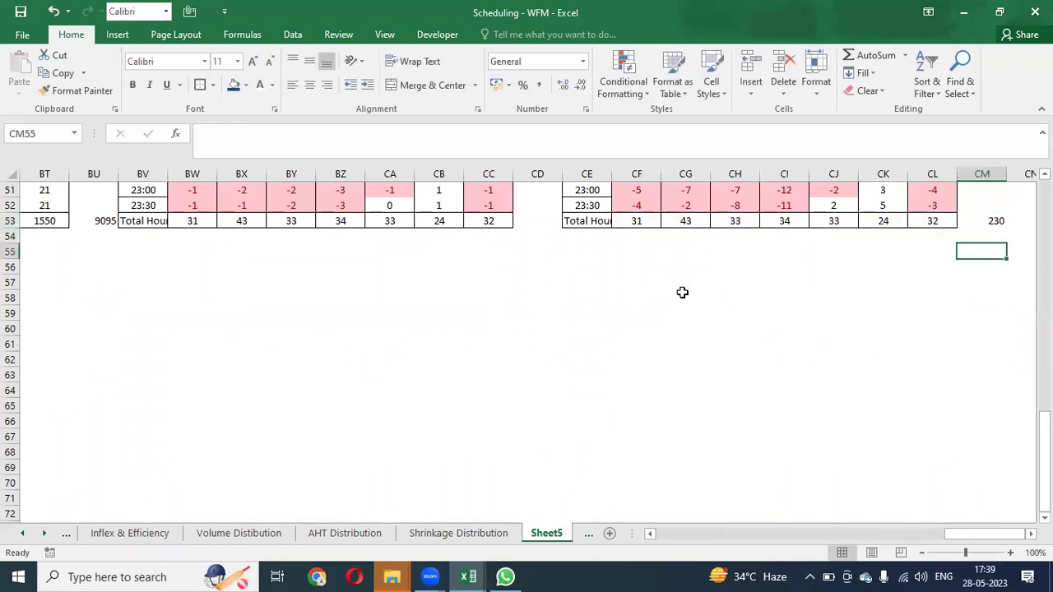
type("=")
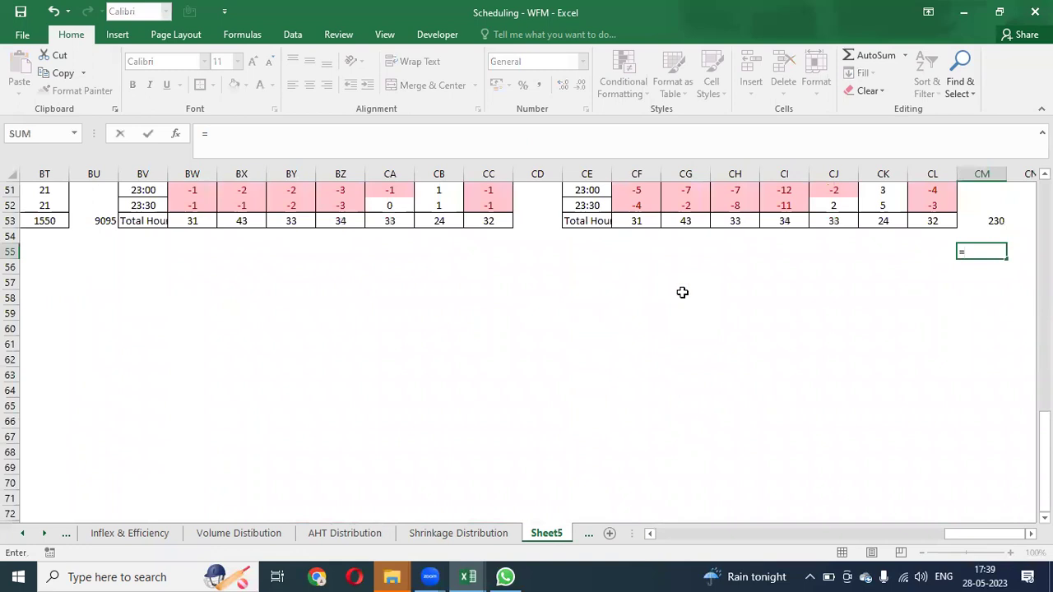
type("(24")
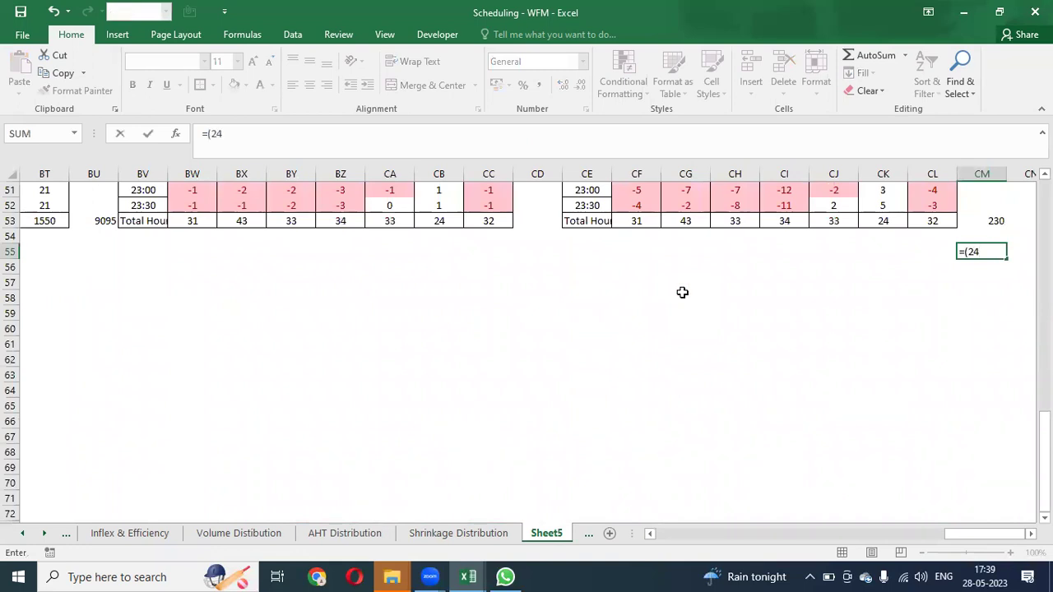
key("BackSpace")
key("BackSpace")
type("8")
key("BackSpace")
type("48*7)")
key("Return")
key("Up")
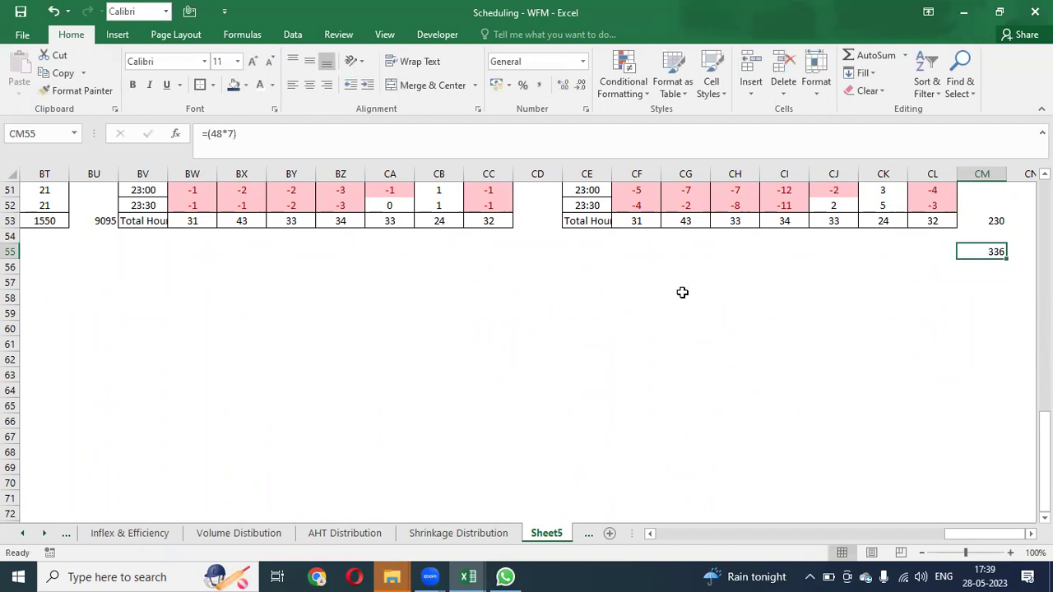
Calculate the share of short intervals in CM56 with =CM53/CM55
key("Down")
type("=")
key("Up")
key("Up")
key("Up")
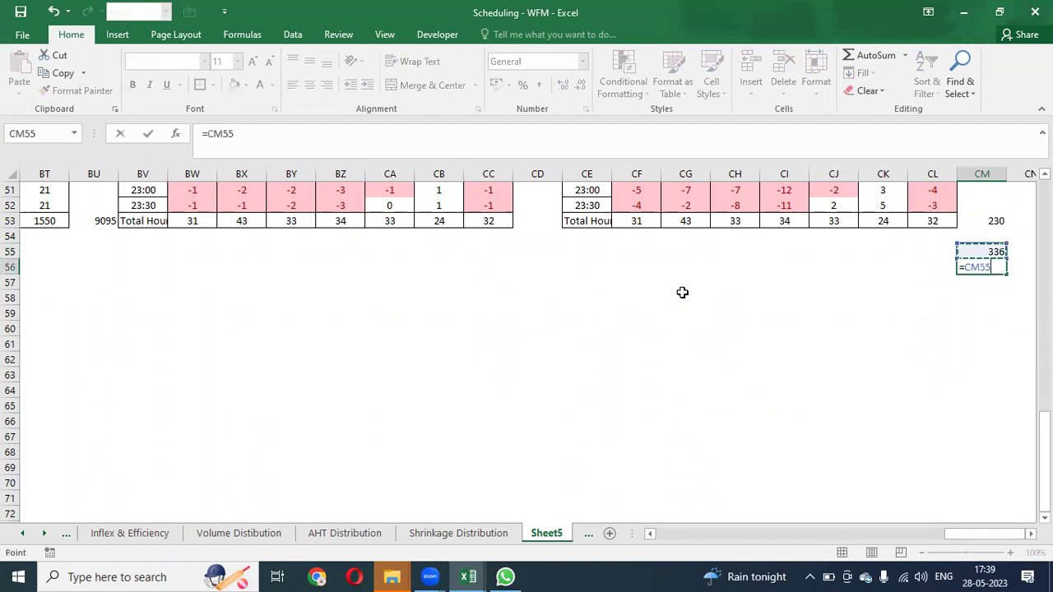
type("/")
key("Up")
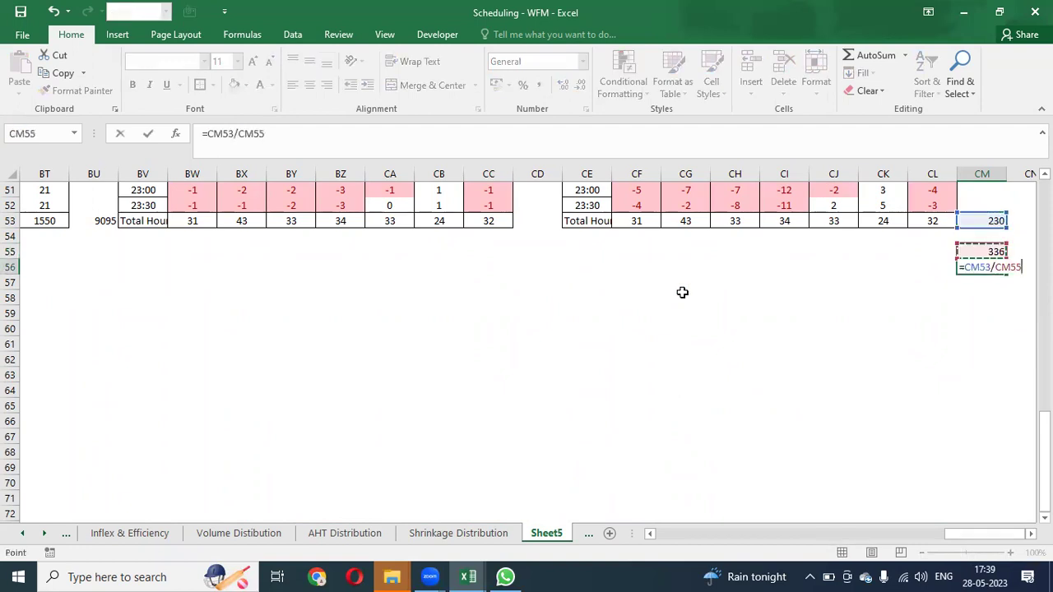
key("Return")
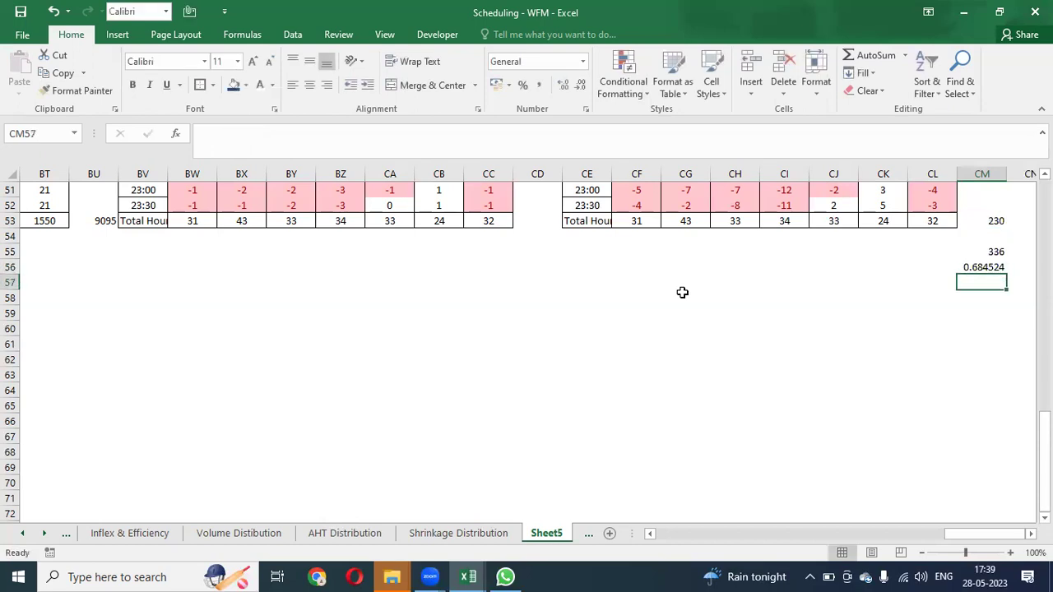
Calculate the remaining share in CM57 with =1-CM56 and format it as a percentage
type("=1-")
key("Up")
key("Return")
key("Up")
key("ctrl+shift+5")
key("Down")
key("Up")
key("Up")
key("Down")
key("Up")
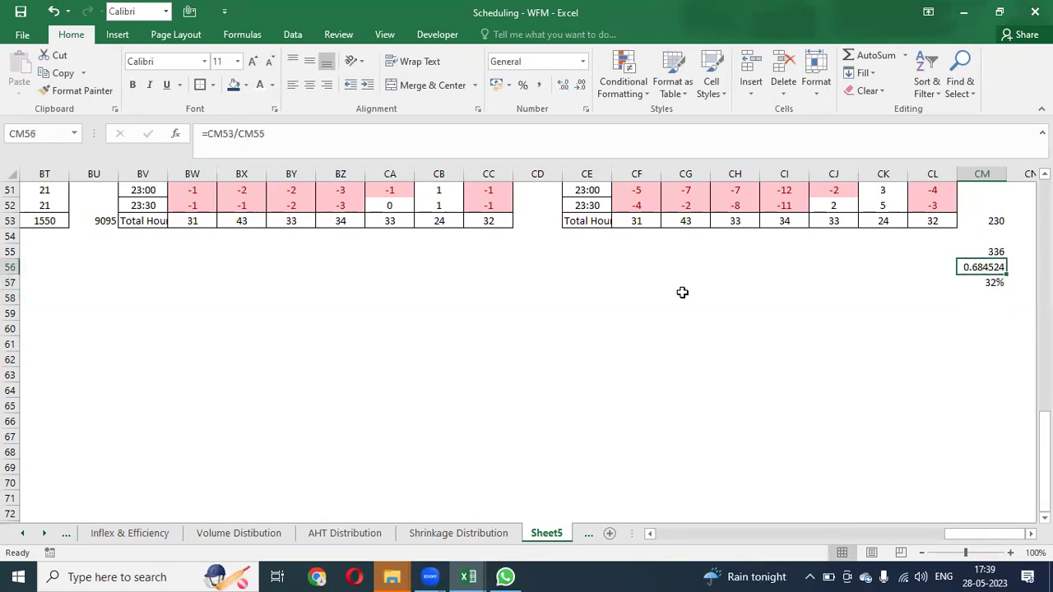
key("Down")
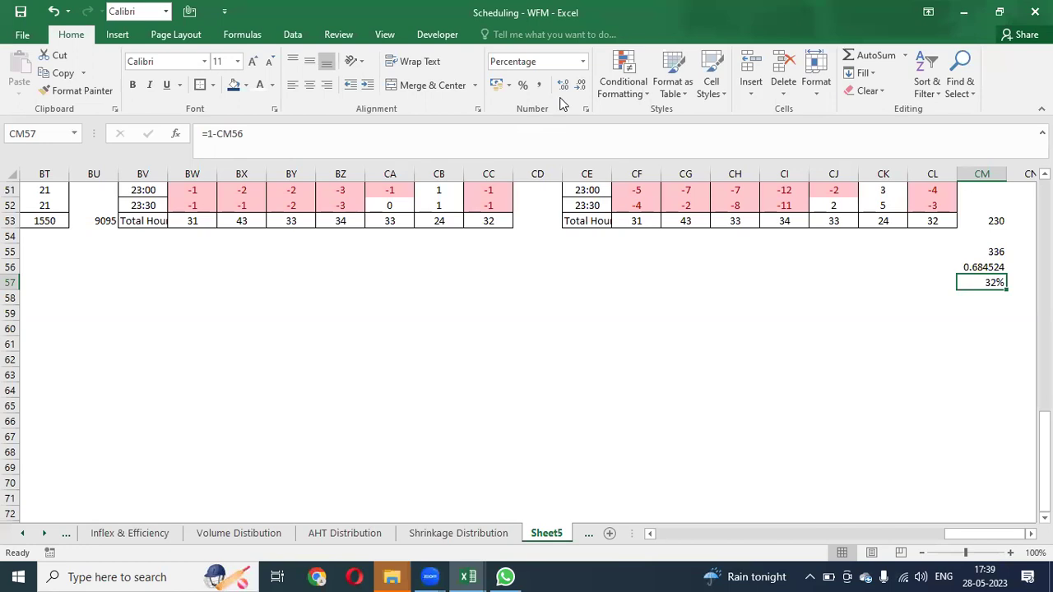
Format the short-interval share in CM56 as a percentage
left_click_drag(980, 251, 963, 351)
left_click(967, 269)
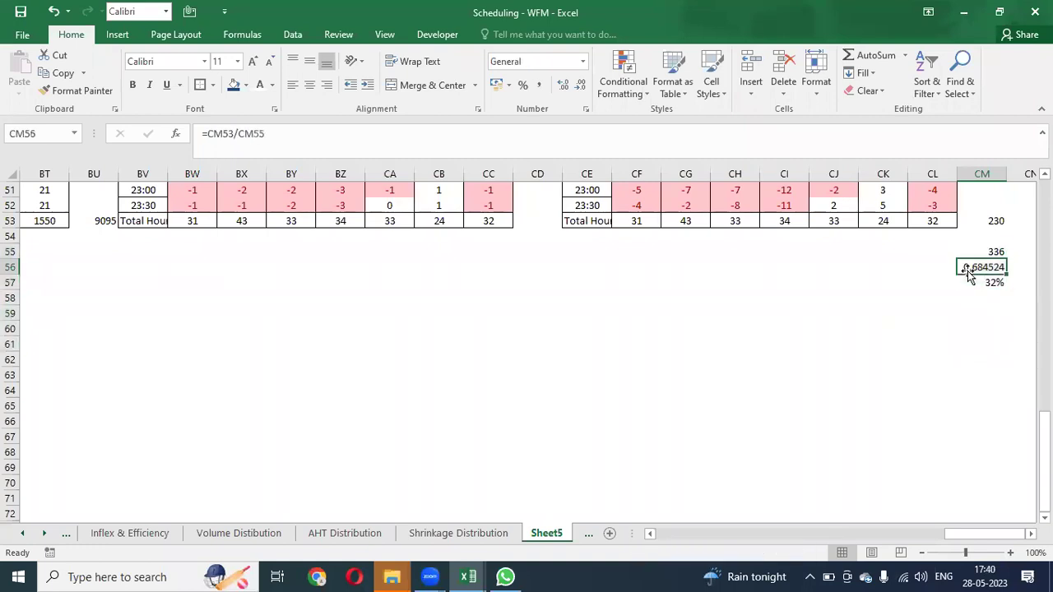
key("ctrl+shift+5")
Label the two percentages Missed in CL56 and Met in CL57
key("Left")
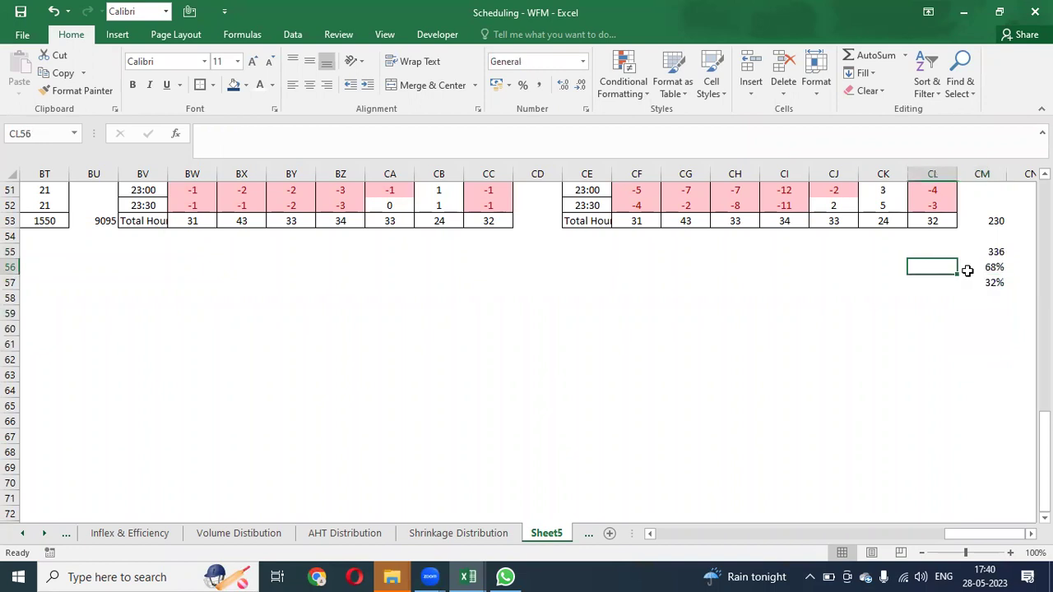
type("Missed")
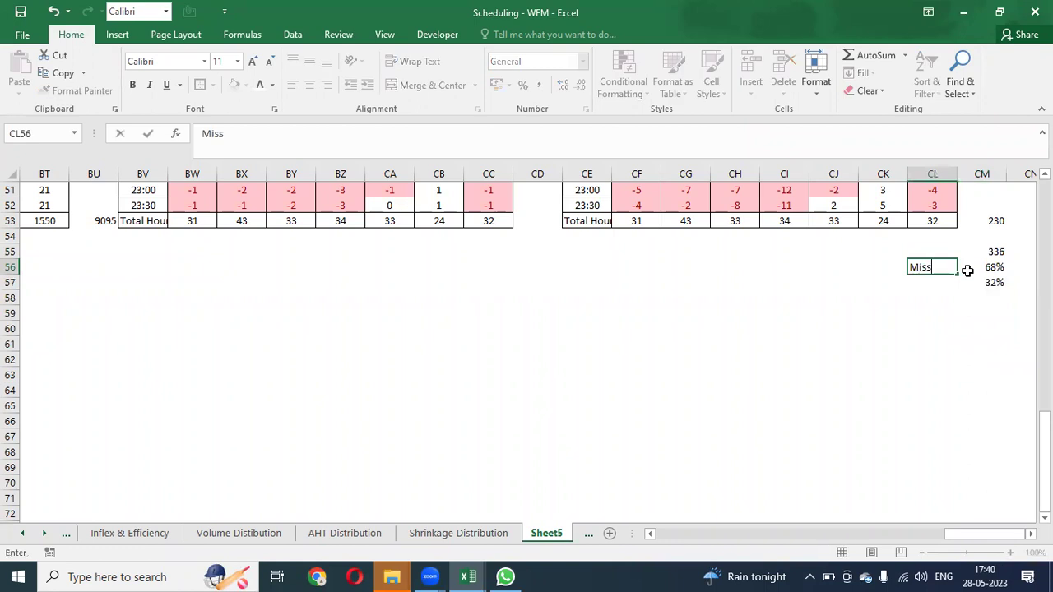
key("Return")
type("Met")
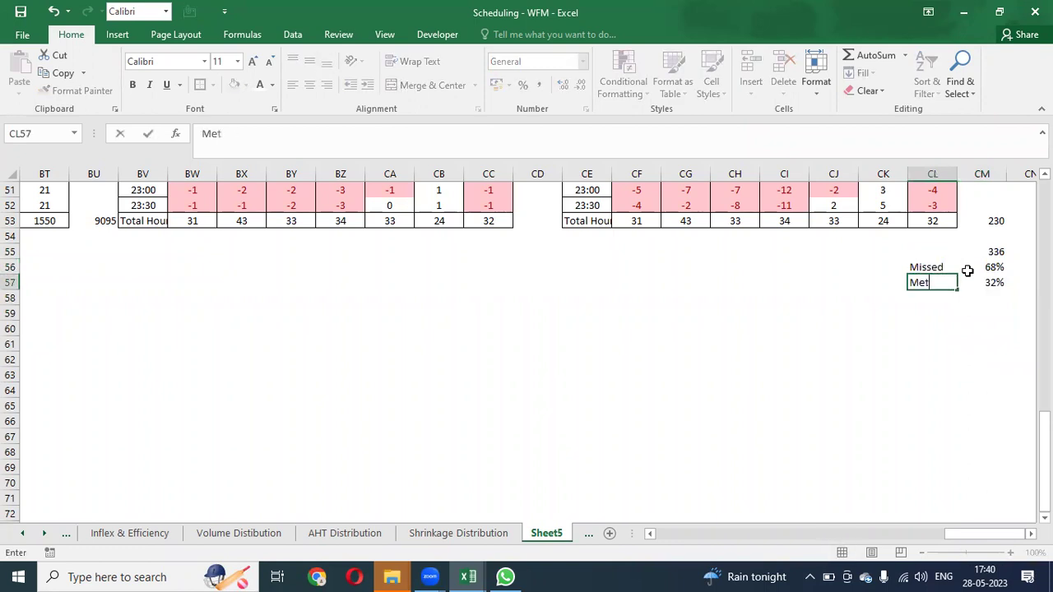
key("Return")
Enter the label "Total Interval in week" in CL55
key("Up")
key("Up")
key("Up")
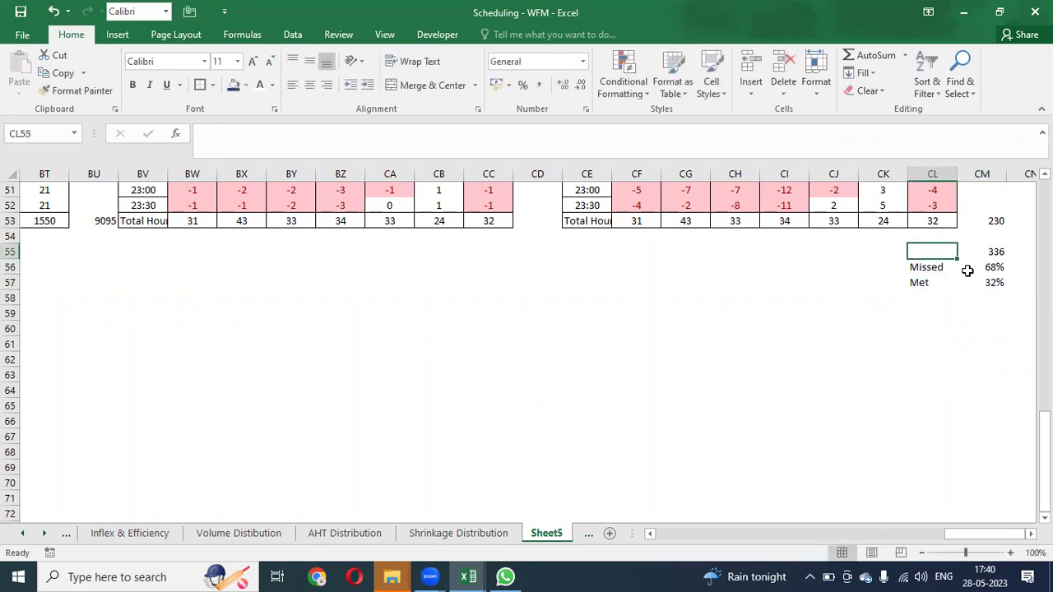
type("Total Inv")
key("BackSpace")
type("terval in week")
key("Return")
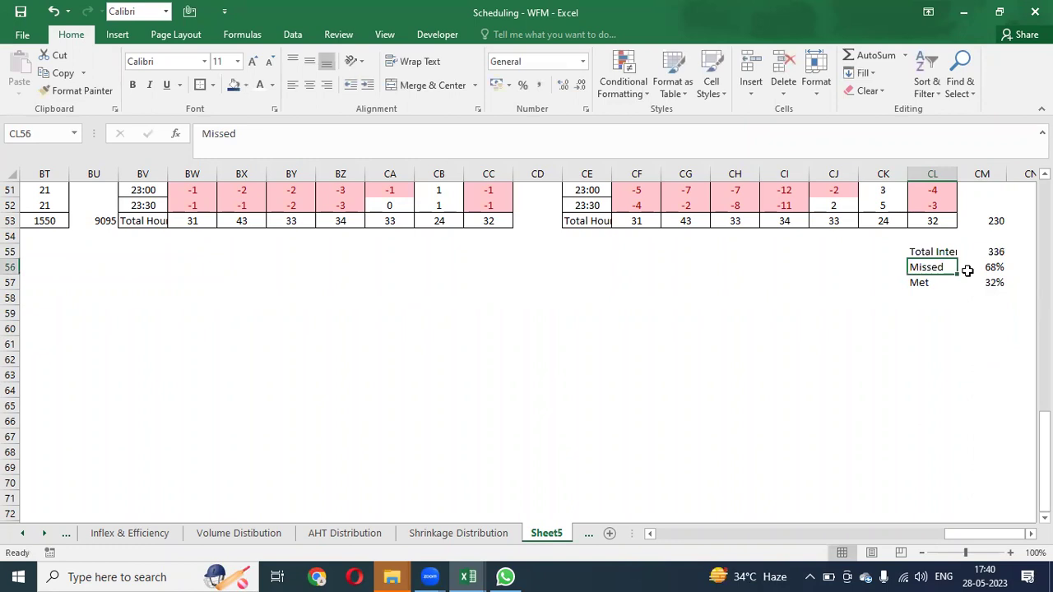
Autofit the width of column CL to its contents
key("ctrl+space")
key("Up")
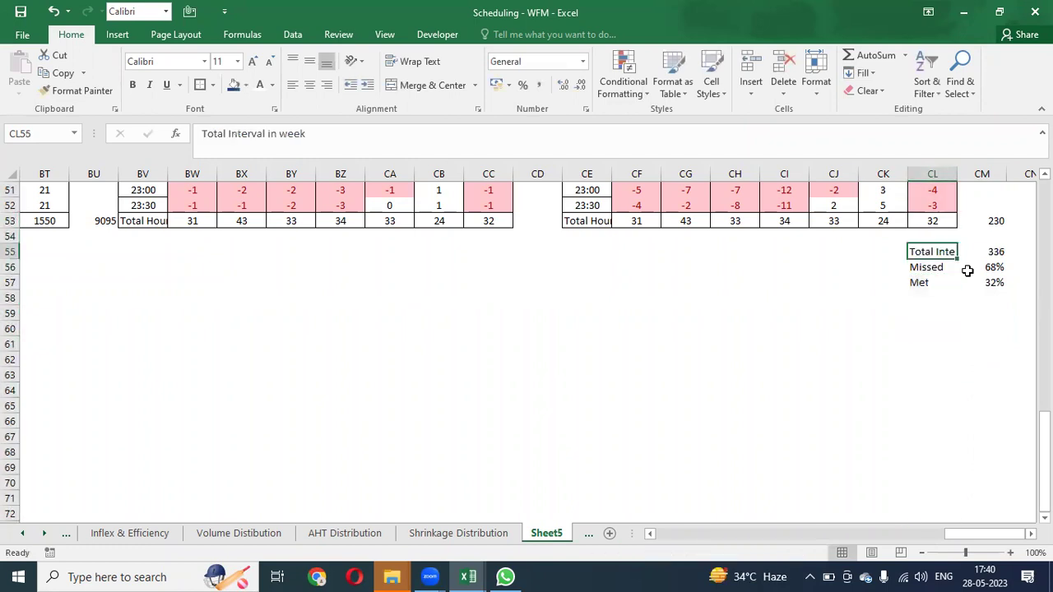
key("alt+h")
key("o")
key("i")
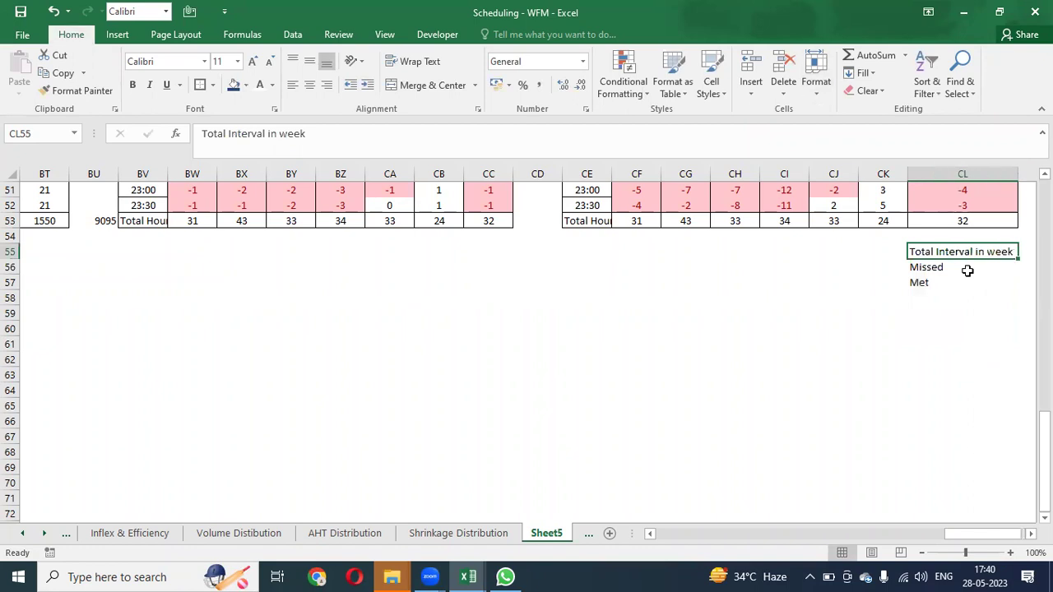
Review the Capacity +/- table together with the weekly interval total and the Missed and Met percentages beneath it
key("Up")
key("Up")
key("ctrl+Up")
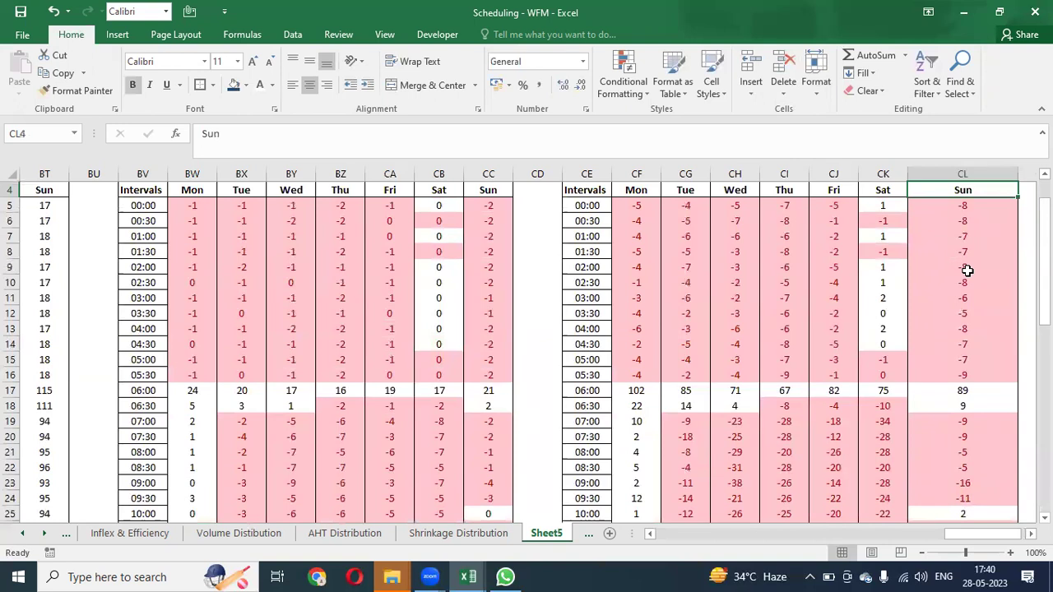
key("ctrl+Down")
key("ctrl+Down")
key("Down")
key("Down")
key("Down")
key("Down")
key("Down")
key("Up")
key("Up")
key("Up")
key("Up")
key("Up")
key("Right")
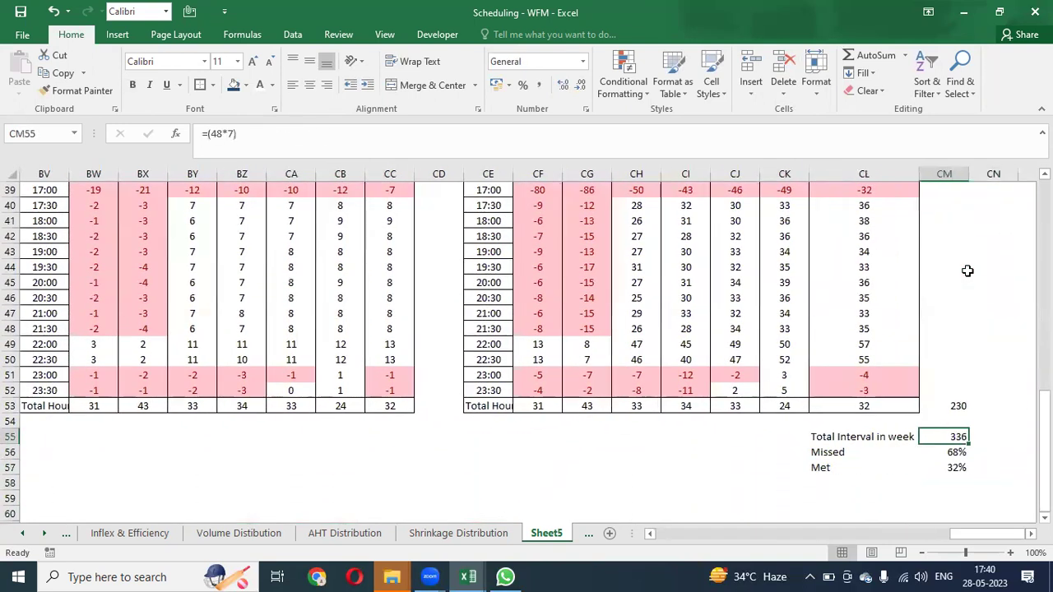
key("Left")
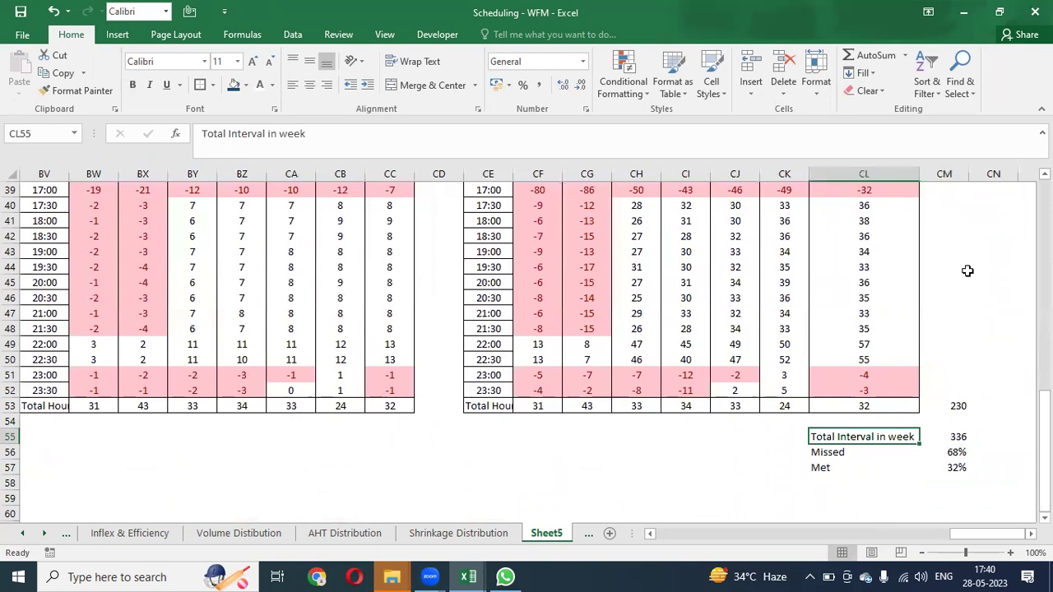
Rename Sheet5 as Calculation
double_click(560, 535)
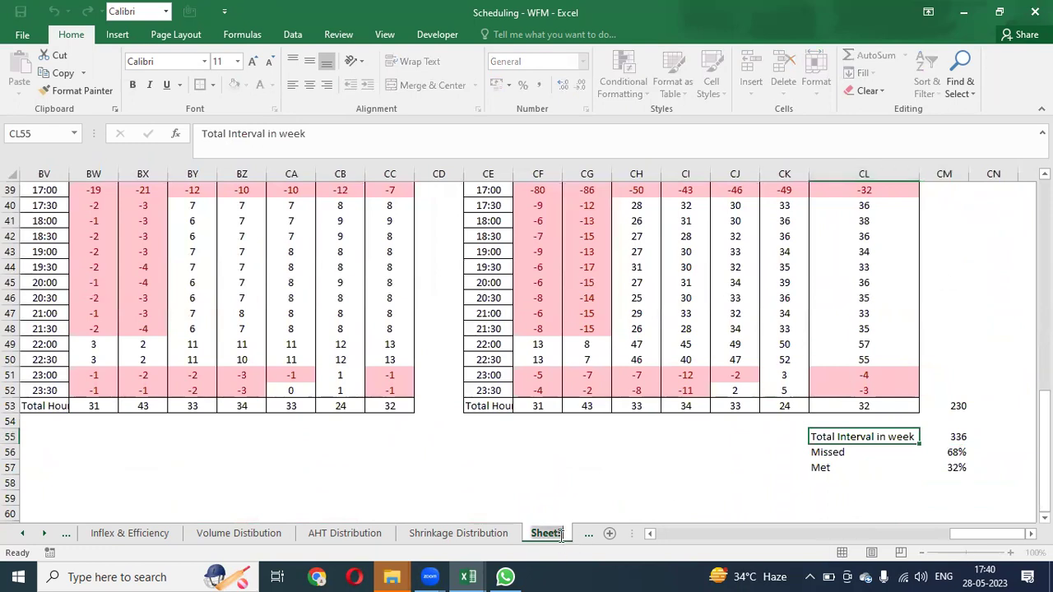
type("Calcu")
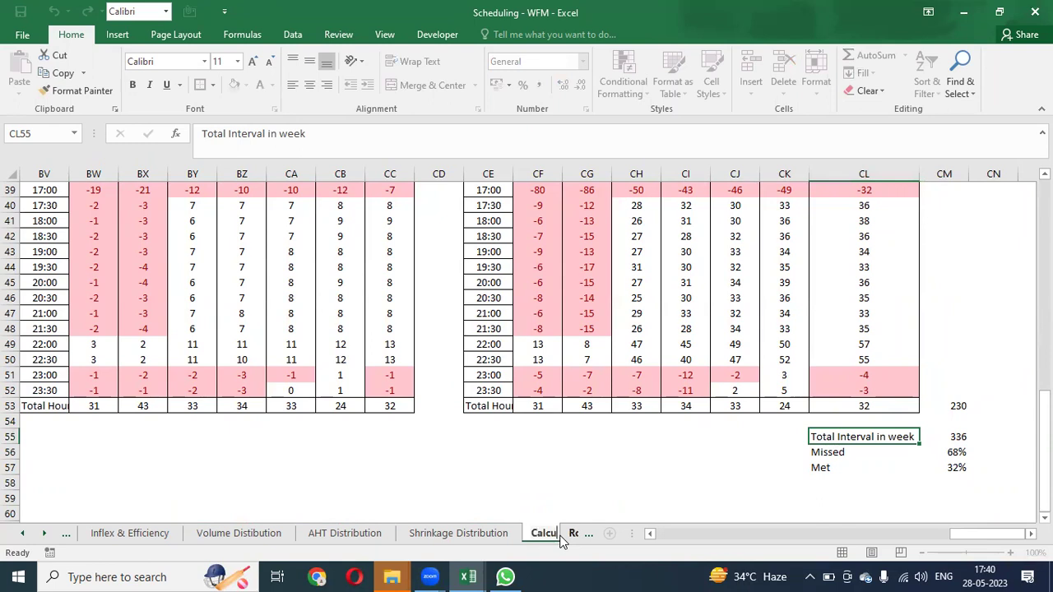
type("lation")
key("Return")
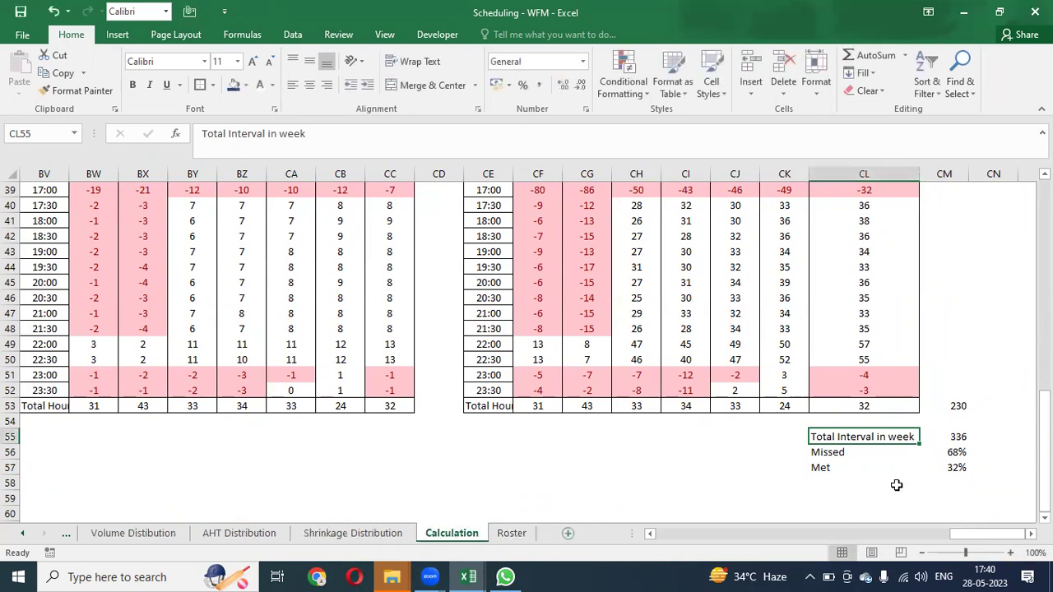
Review the Staffing +/- and Capacity +/- tables on the Calculation sheet alongside the shift pattern on the Roster sheet
left_click(308, 325)
key("ctrl+Up")
key("Down")
key("Up")
key("ctrl+Left")
key("Right")
key("Left")
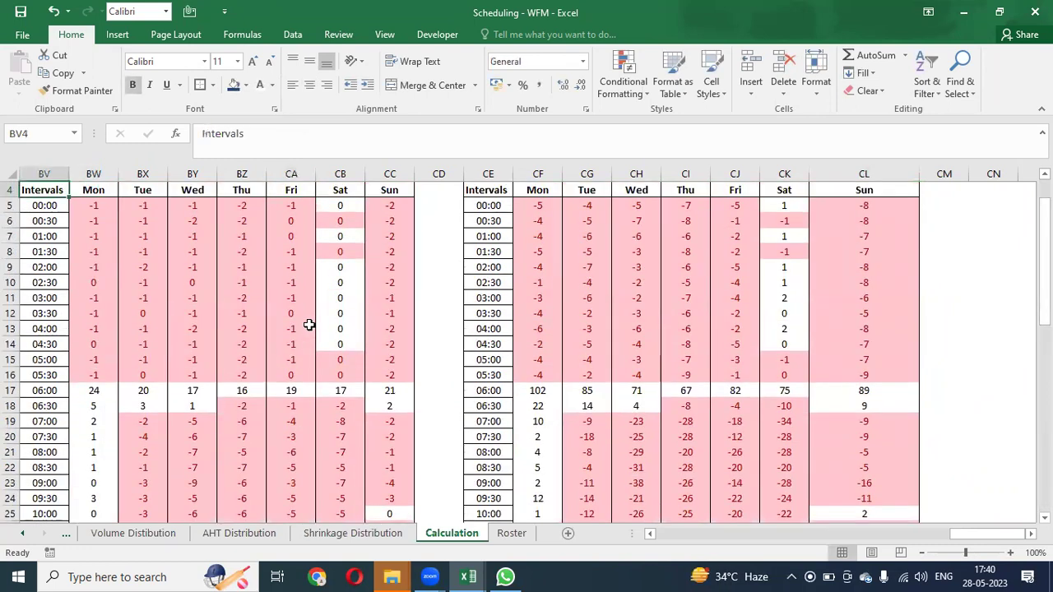
key("Left")
key("Right")
key("Right")
key("Up")
key("Up")
key("Down")
key("Down")
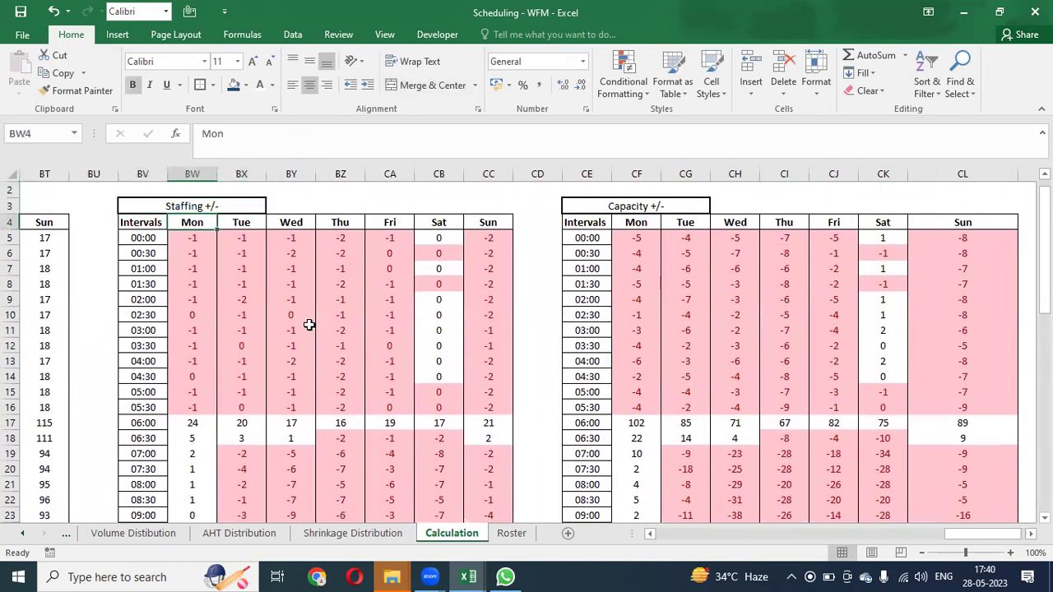
key("Up")
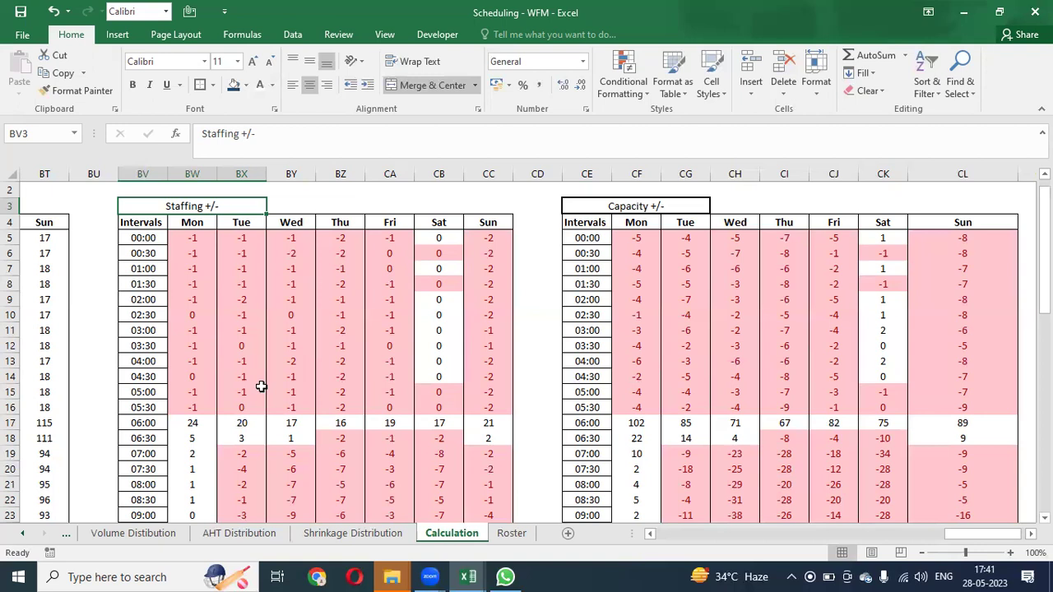
left_click(500, 538)
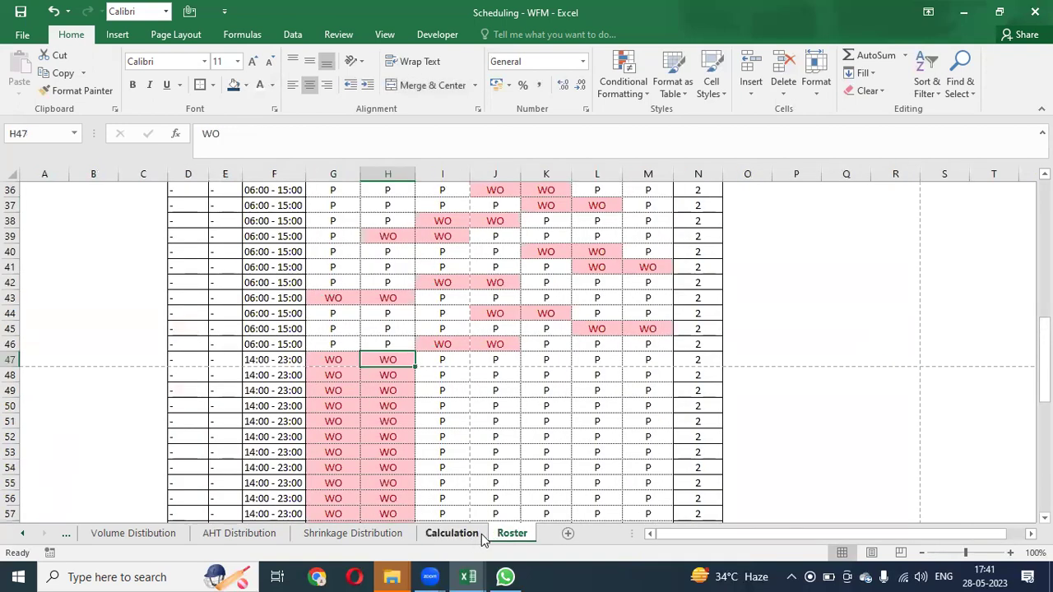
left_click(467, 537)
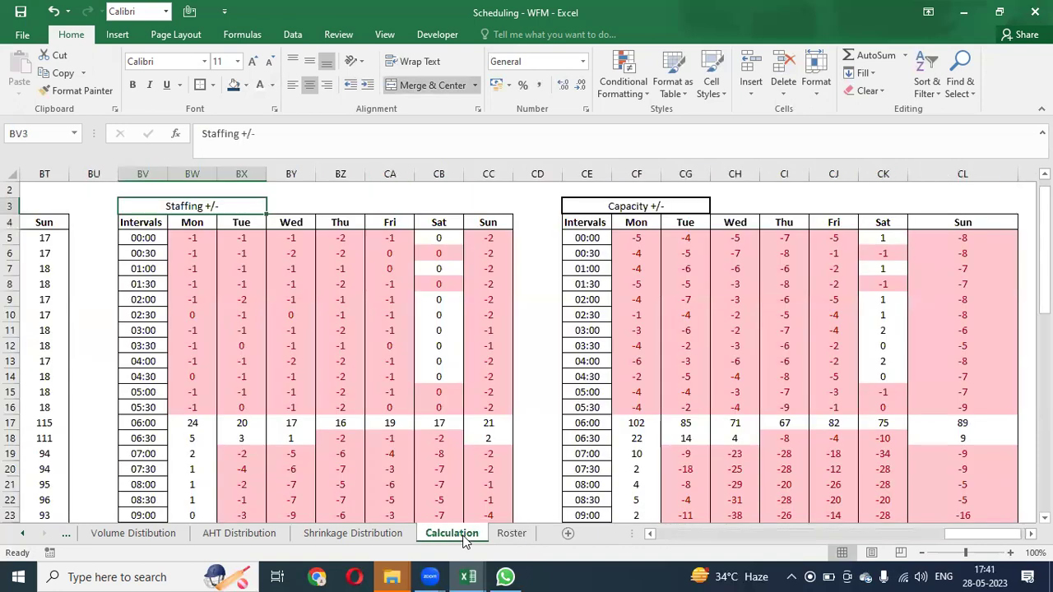
key("Down")
key("Down")
key("Up")
key("Up")
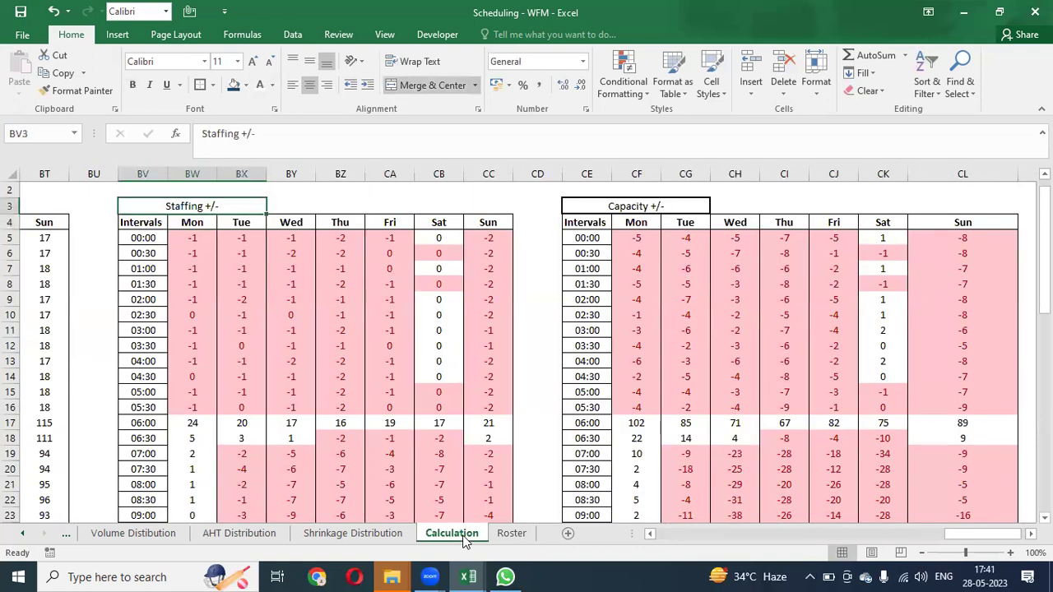
Autofit the width of all columns on the Calculation sheet
key("Left")
key("Left")
key("Left")
key("Left")
key("Left")
key("Left")
key("Left")
key("Left")
key("Left")
key("Left")
key("Left")
key("Left")
key("Left")
key("Left")
key("Left")
key("Left")
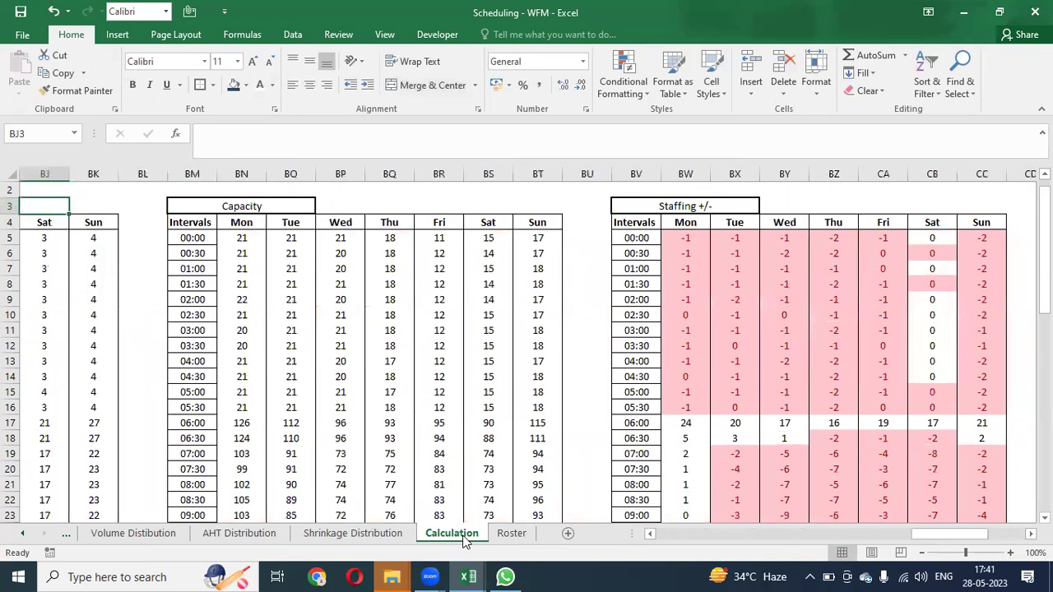
key("Left")
key("Left")
key("Left")
key("Left")
key("Left")
key("Left")
key("Left")
key("Left")
key("Left")
key("Left")
key("Left")
key("Left")
key("Left")
key("Left")
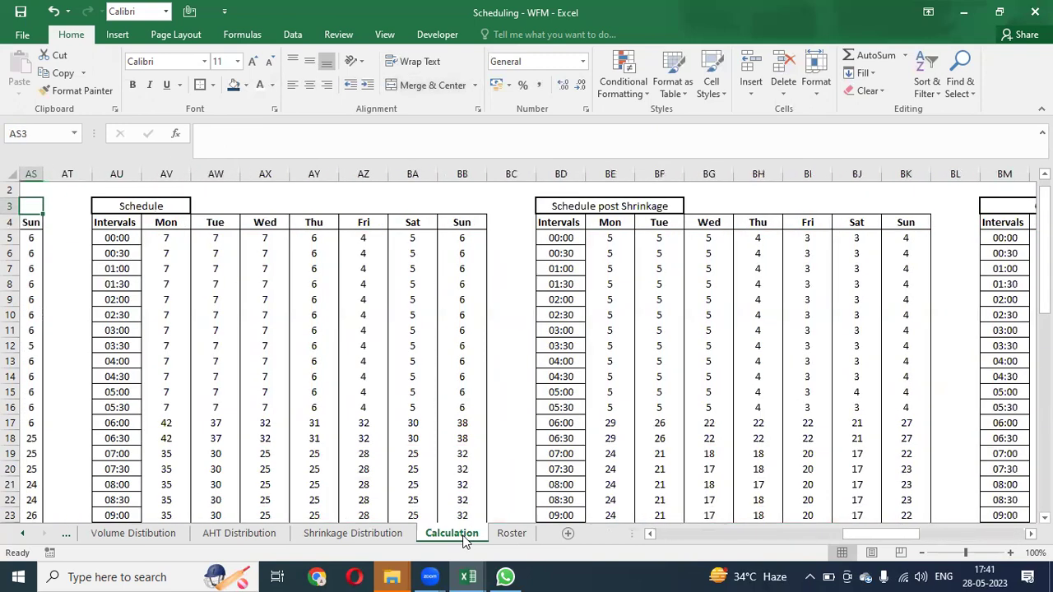
key("ctrl+a")
key("ctrl+a")
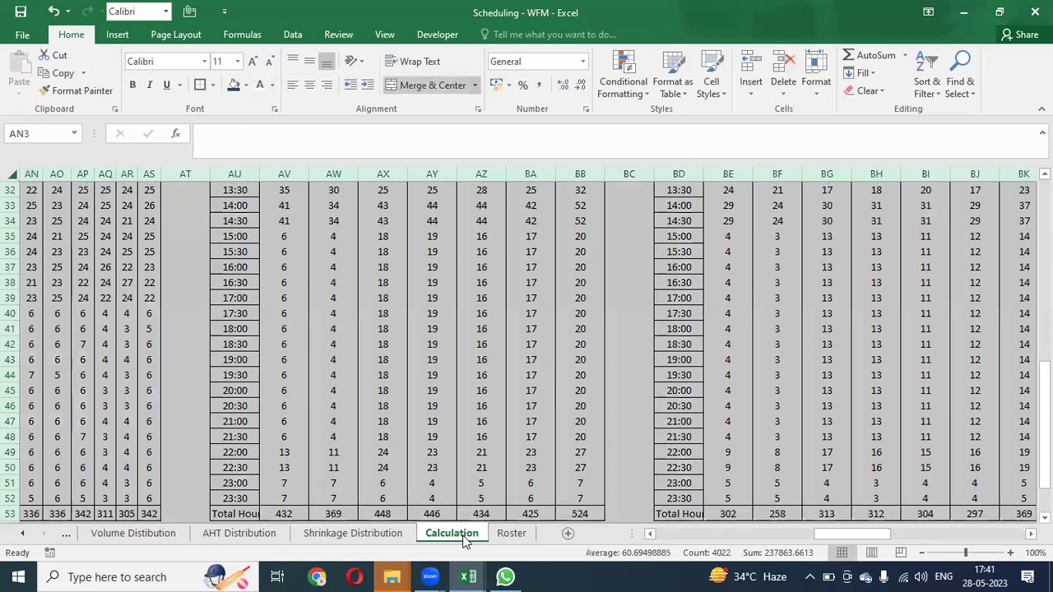
key("alt+h")
key("o")
key("i")
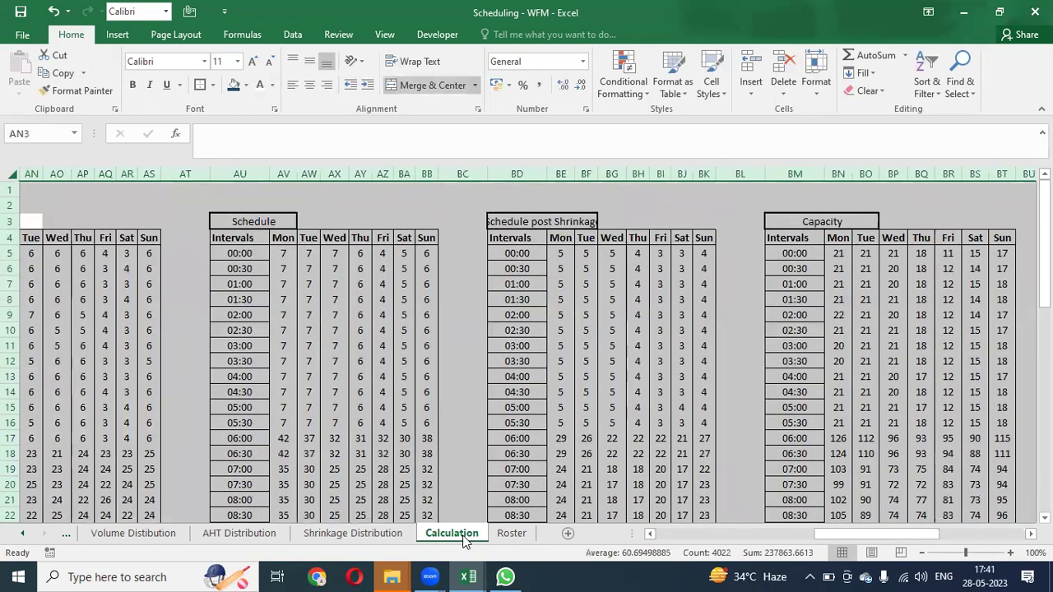
Examine the Monday formulas of the Requirement table in column AM, starting with AM5
key("Left")
key("Left")
key("Down")
key("Down")
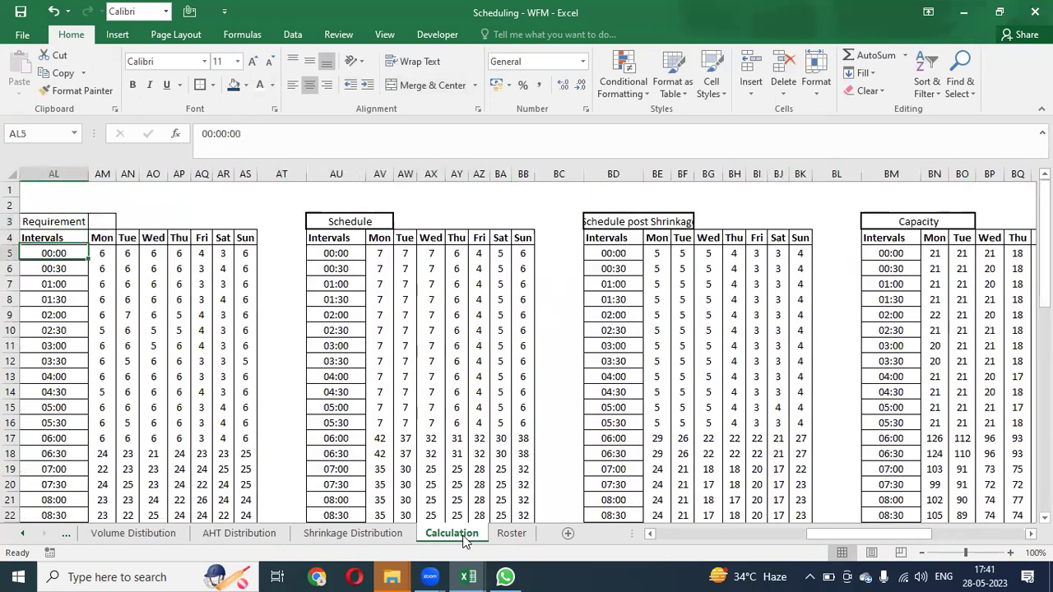
key("Right")
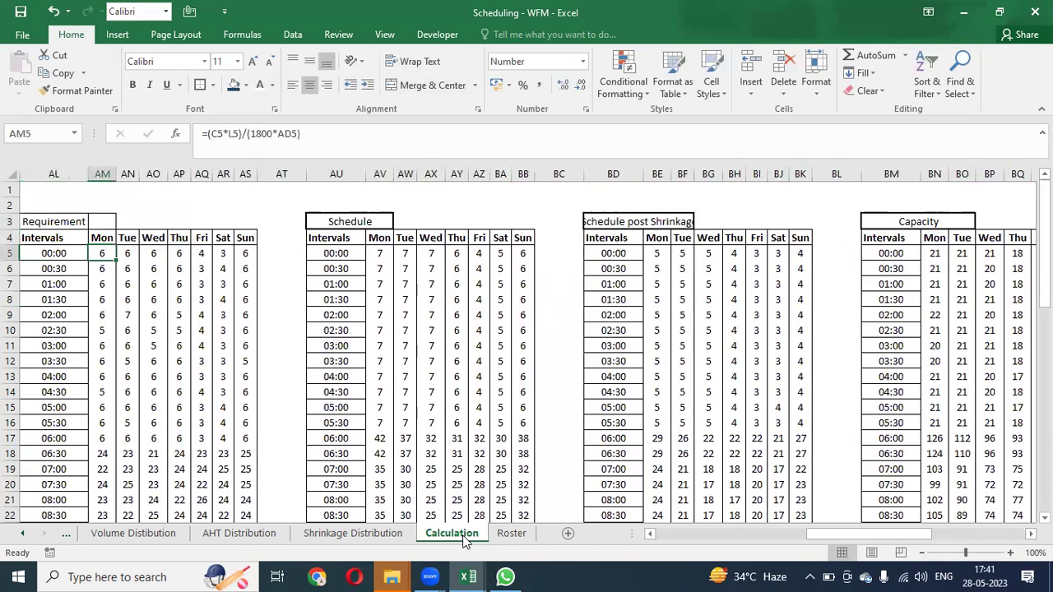
key("F2")
key("Escape")
key("Down")
key("Down")
key("Down")
key("Down")
key("Down")
key("Down")
key("Down")
key("Down")
key("Down")
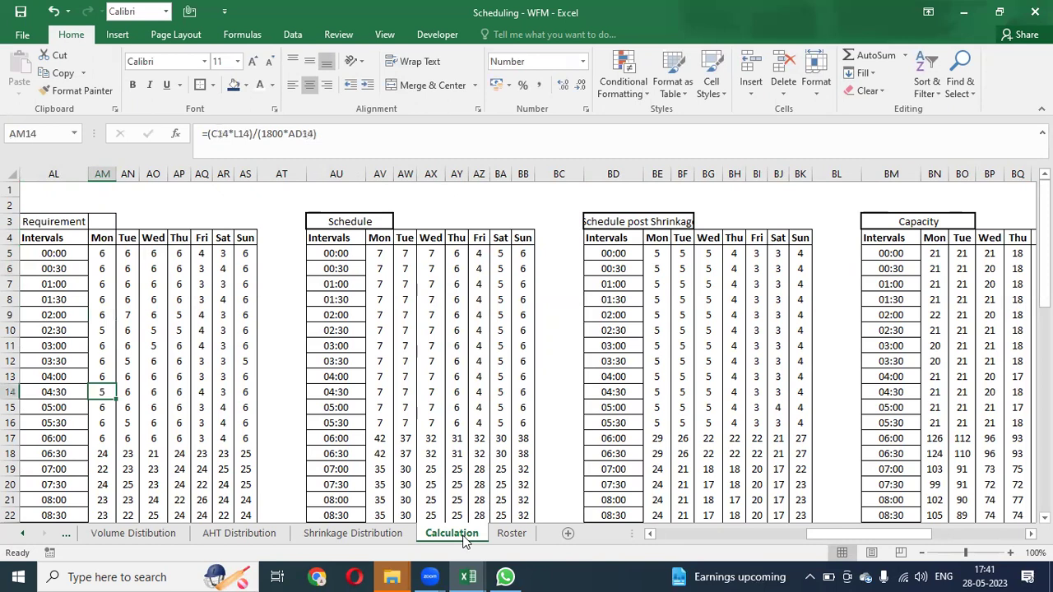
key("Down")
key("Down")
key("Down")
key("Down")
key("Down")
key("Down")
key("Down")
key("Down")
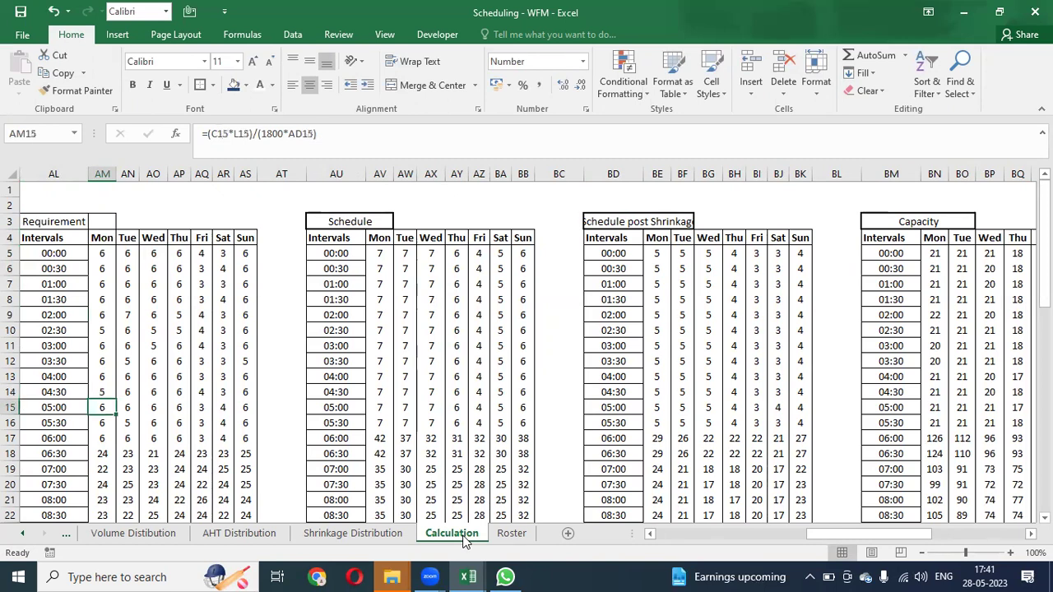